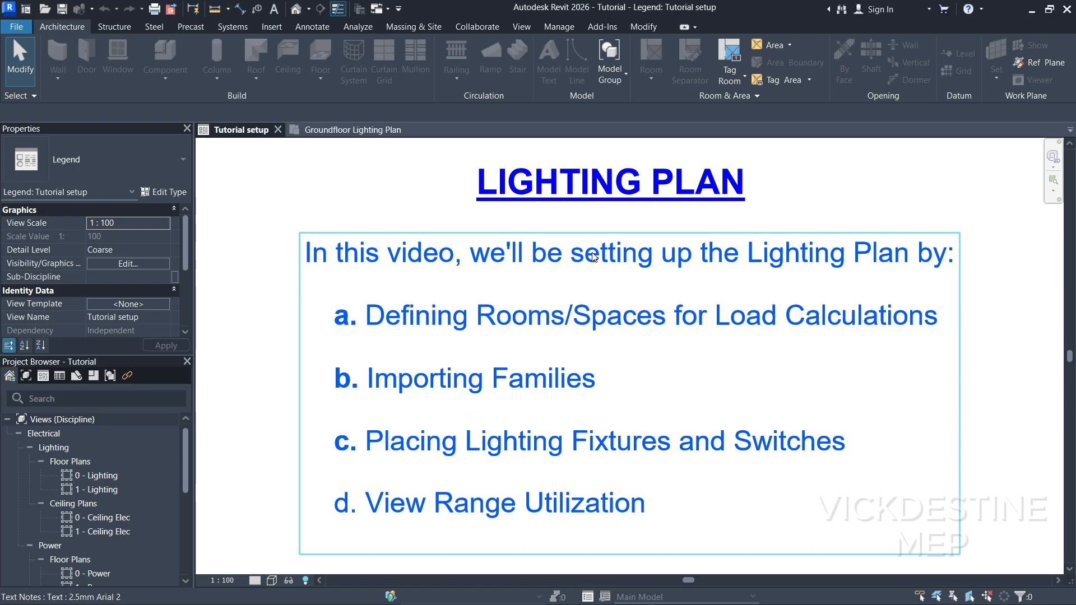
Switch from the tutorial legend to the Groundfloor Lighting Plan view and frame the building's floor plan.
{"action": "scroll", "coordinate": [511, 308], "scroll_direction": "down", "scroll_amount": 1}
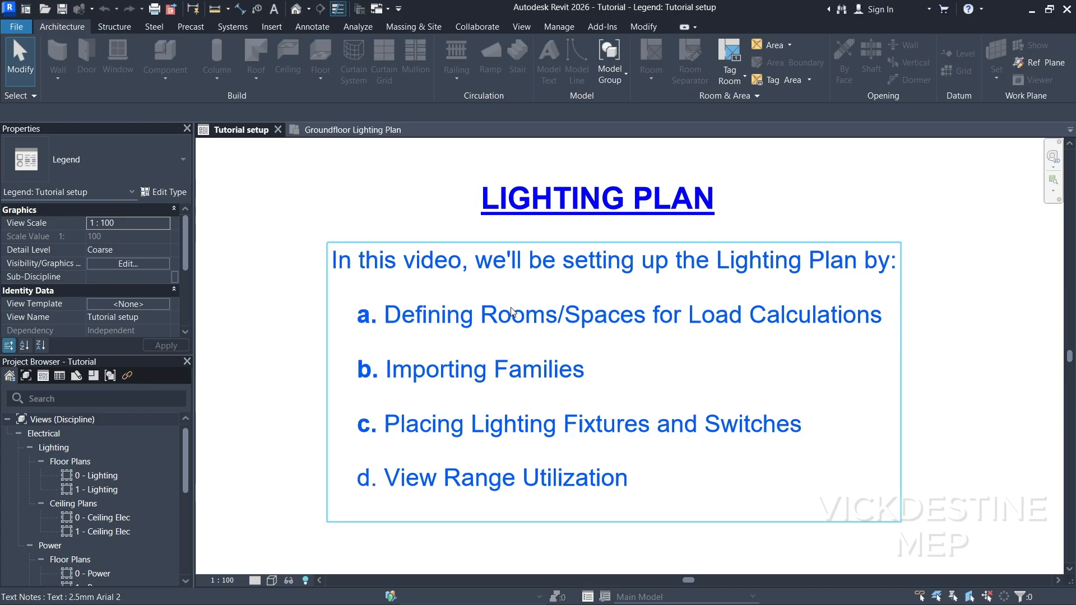
{"action": "scroll", "coordinate": [485, 329], "scroll_direction": "up", "scroll_amount": 1}
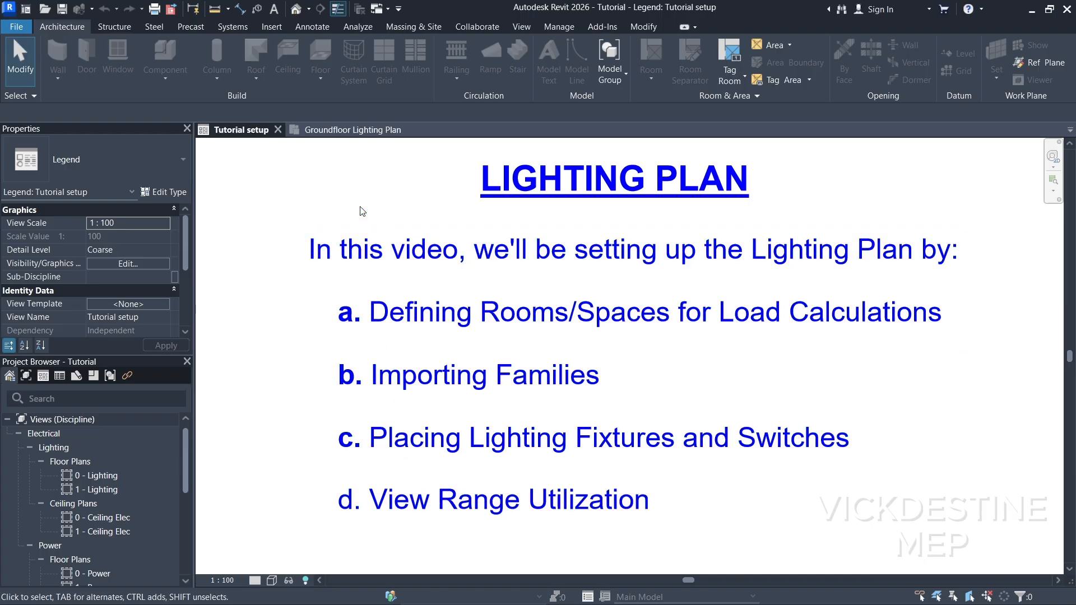
{"action": "left_click", "coordinate": [371, 135]}
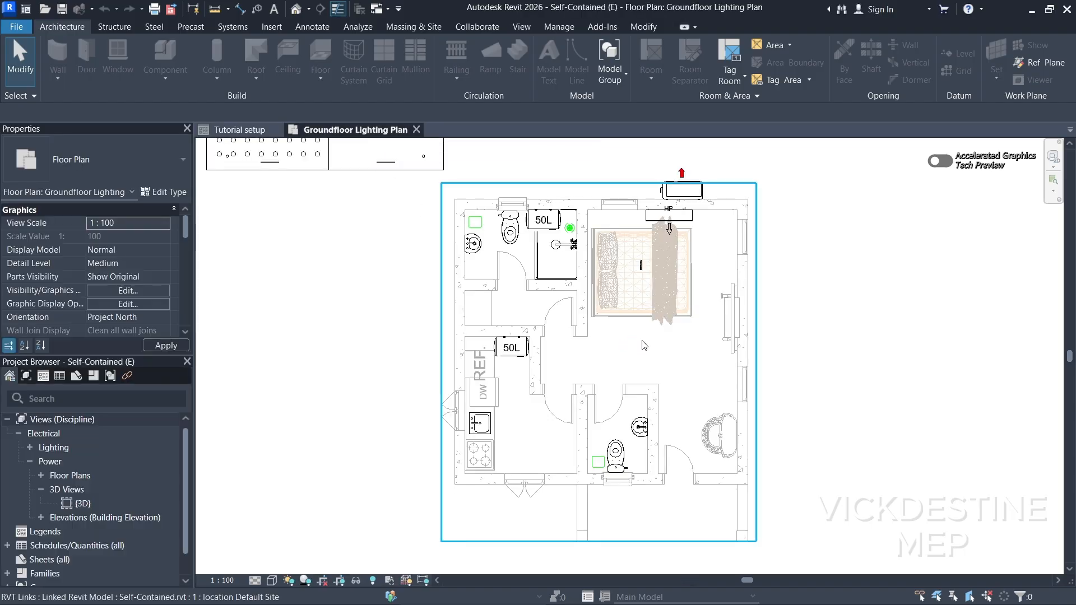
{"action": "scroll", "coordinate": [594, 345], "scroll_direction": "down", "scroll_amount": 2}
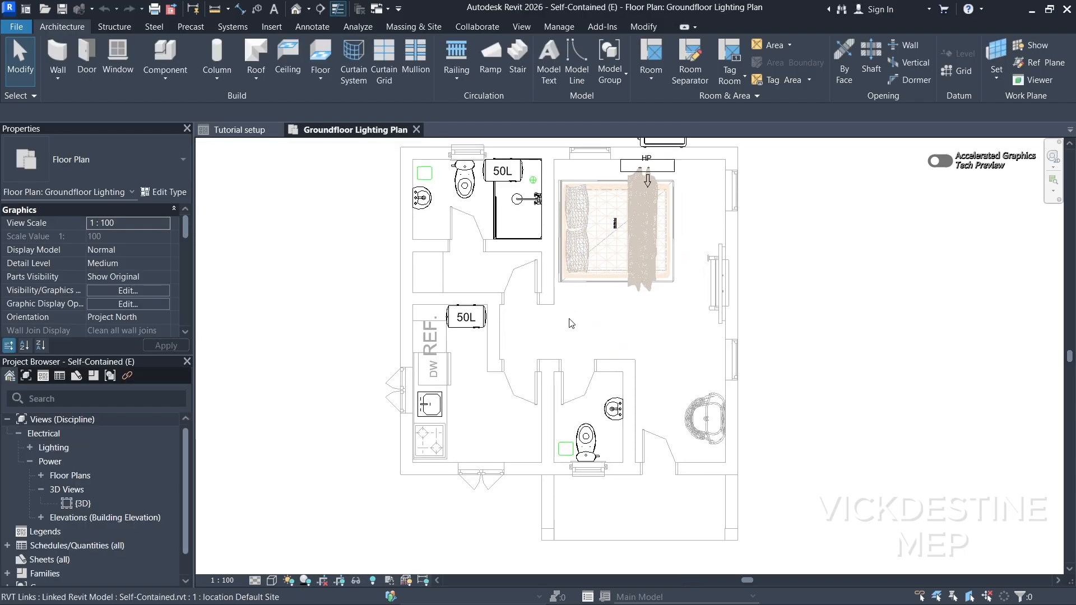
{"action": "middle_click_drag", "start_coordinate": [580, 329], "coordinate": [601, 333]}
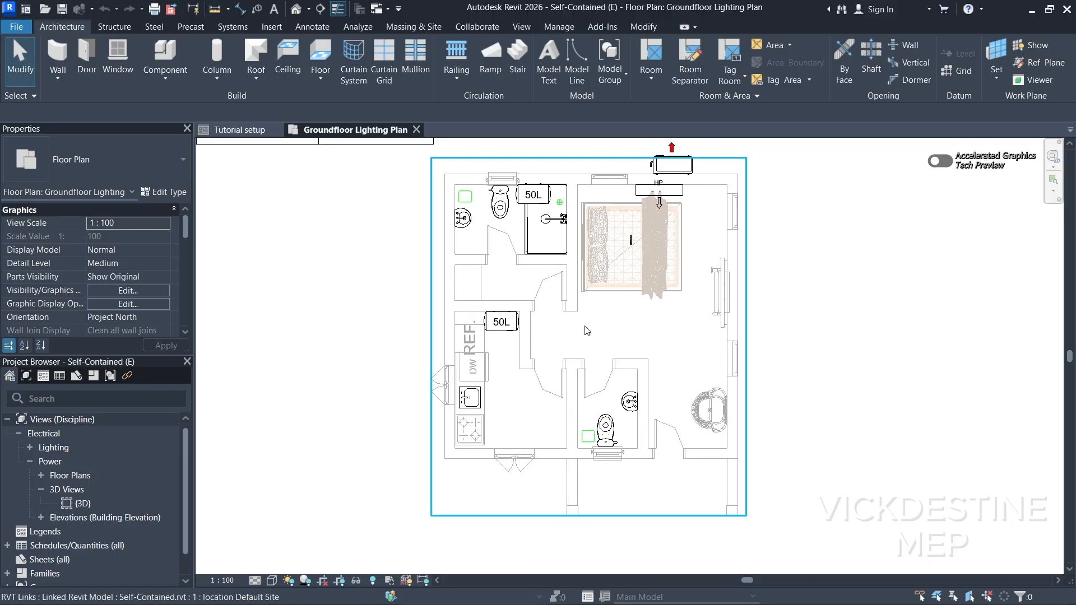
{"action": "scroll", "coordinate": [585, 330], "scroll_direction": "down", "scroll_amount": 1}
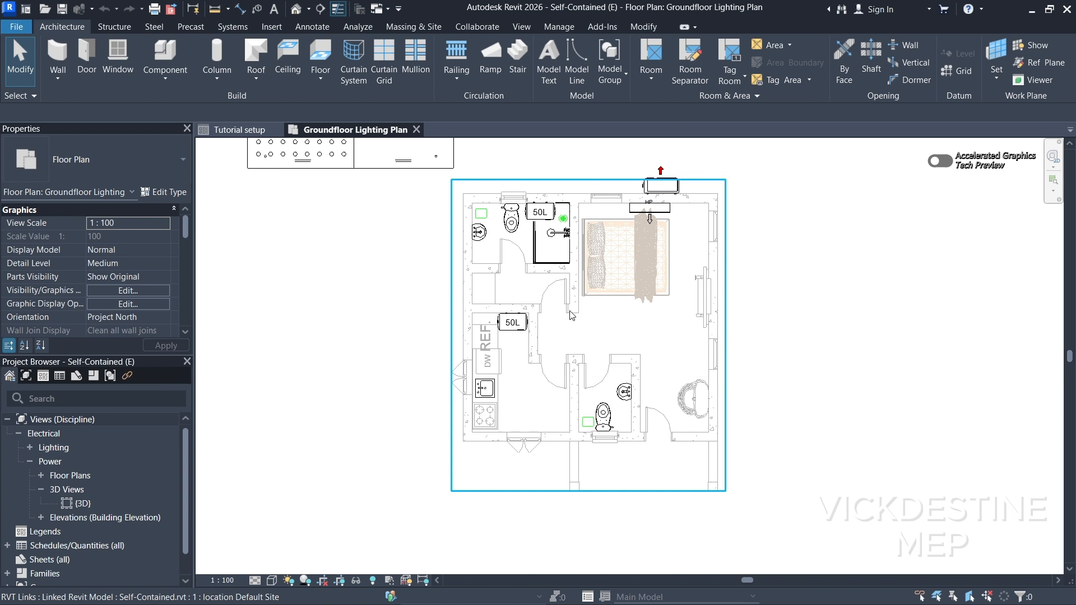
Enable Room Bounding in the type properties of the linked Self-Contained.rvt model.
{"action": "left_click", "coordinate": [572, 315]}
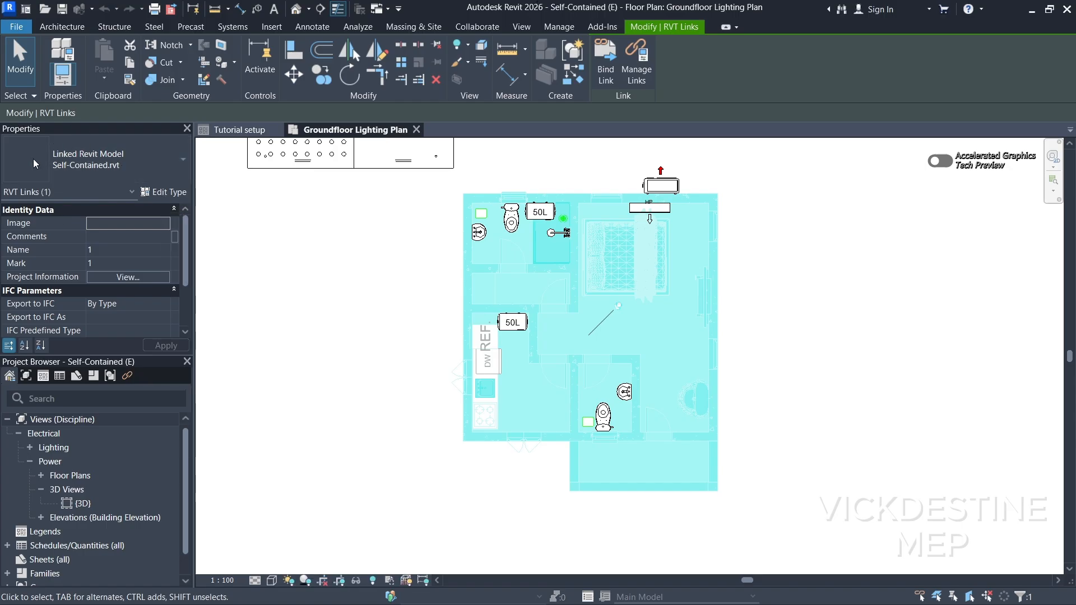
{"action": "left_click", "coordinate": [164, 193]}
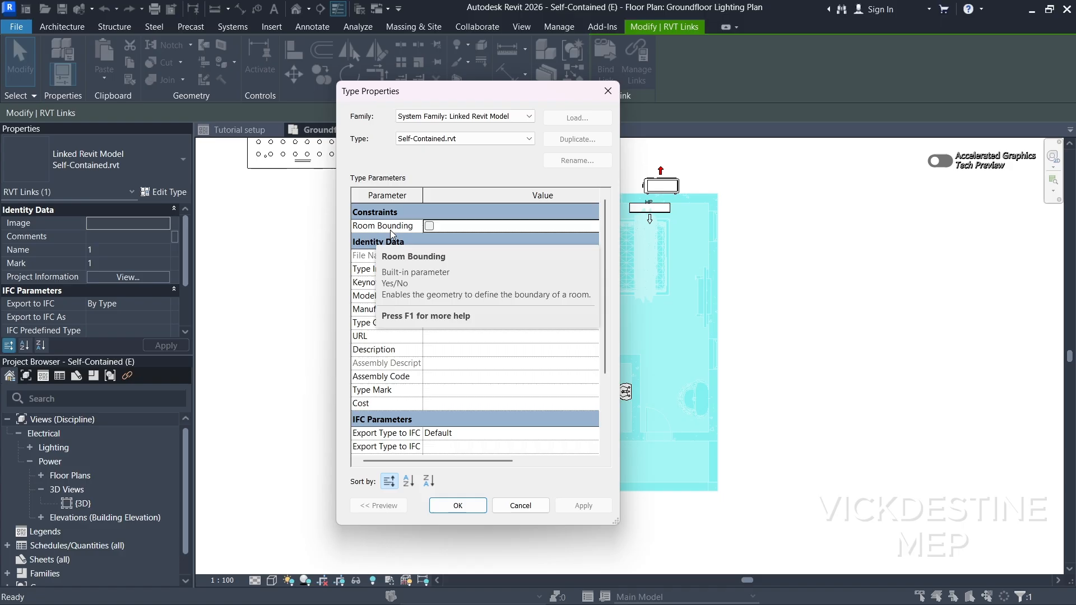
{"action": "left_click", "coordinate": [430, 227]}
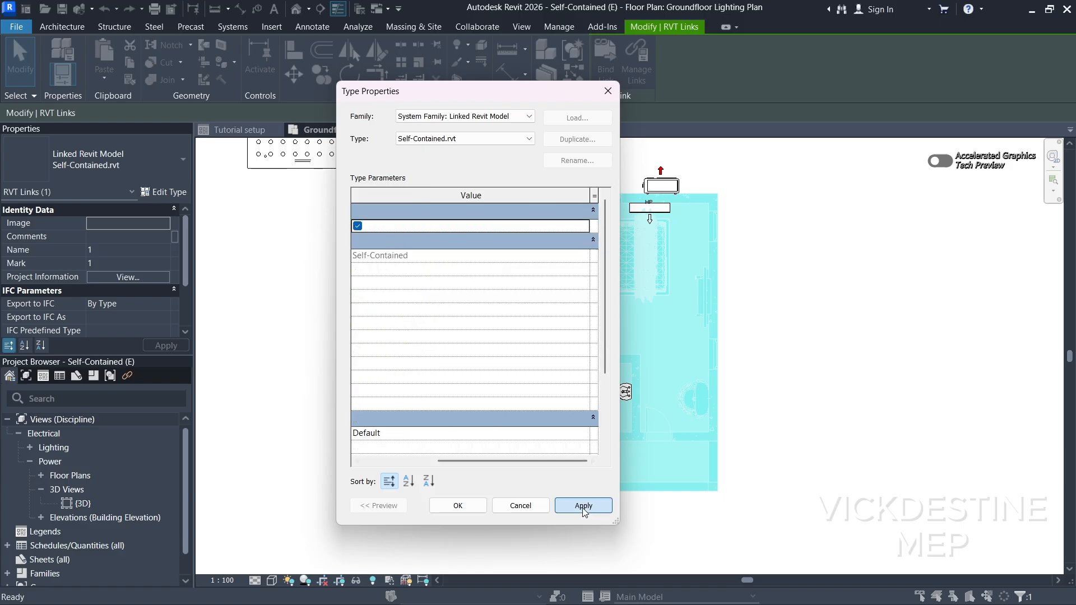
{"action": "left_click", "coordinate": [459, 506]}
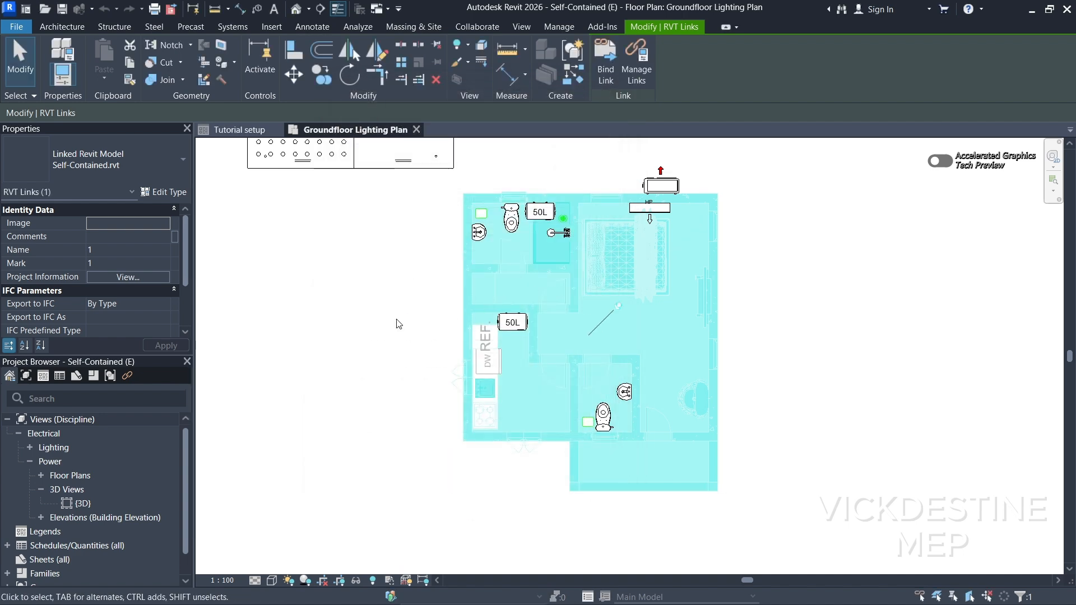
{"action": "left_click", "coordinate": [396, 324]}
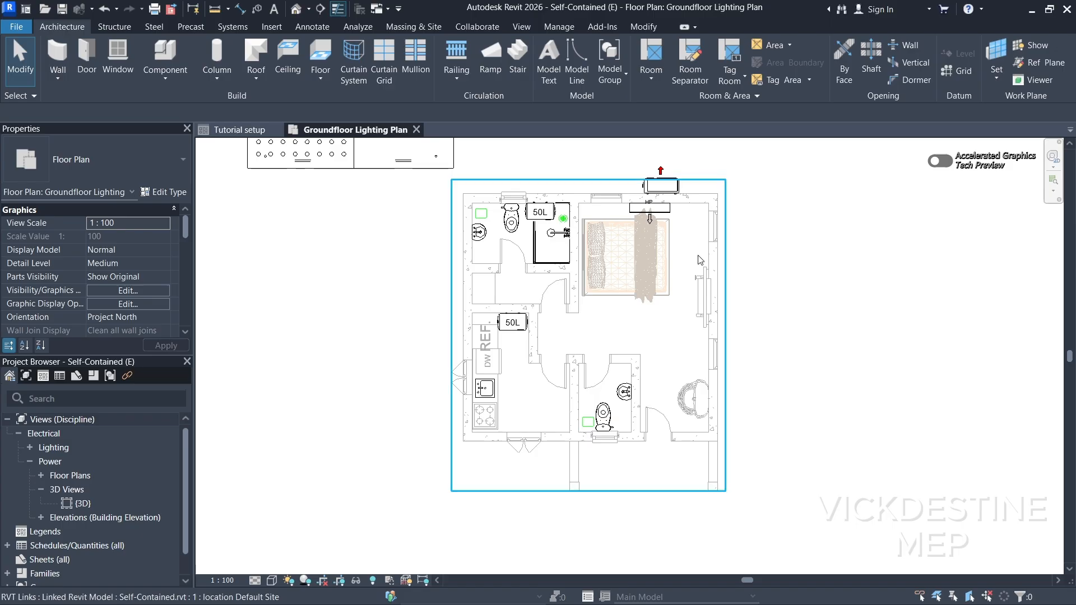
Place a space in each of the five enclosed rooms: shower bathroom, narrow room below it, bedroom, kitchen and small toilet.
{"action": "middle_click_drag", "start_coordinate": [684, 332], "coordinate": [667, 332]}
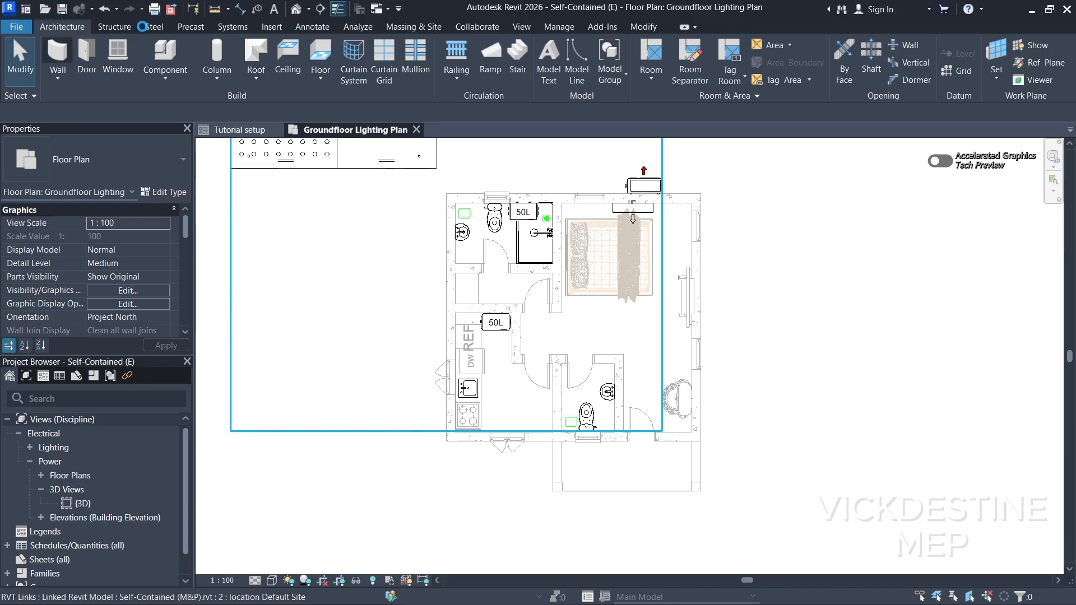
{"action": "left_click", "coordinate": [352, 27]}
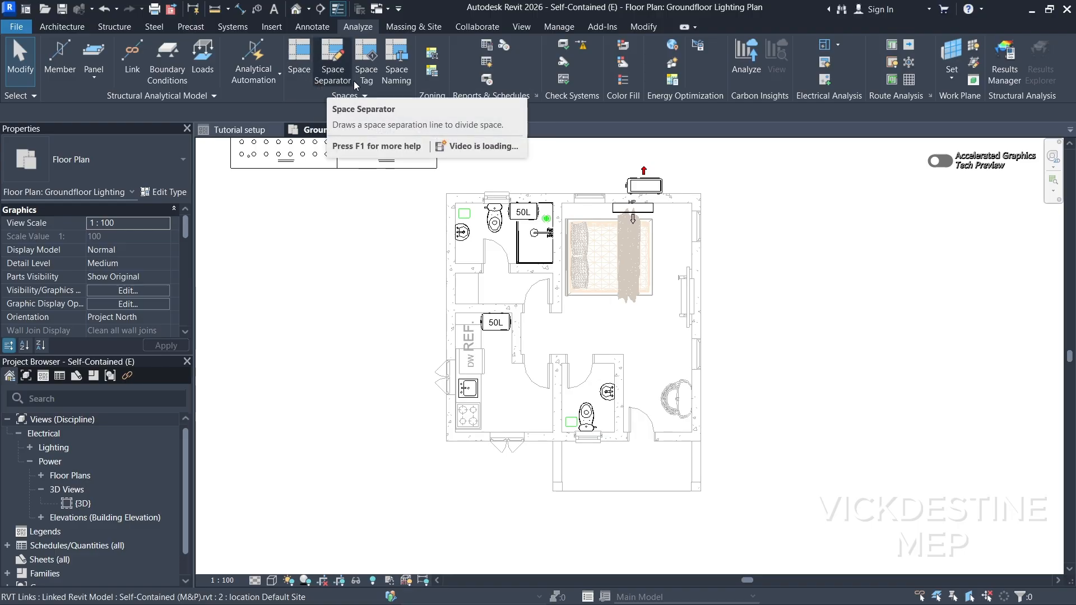
{"action": "left_click", "coordinate": [300, 53]}
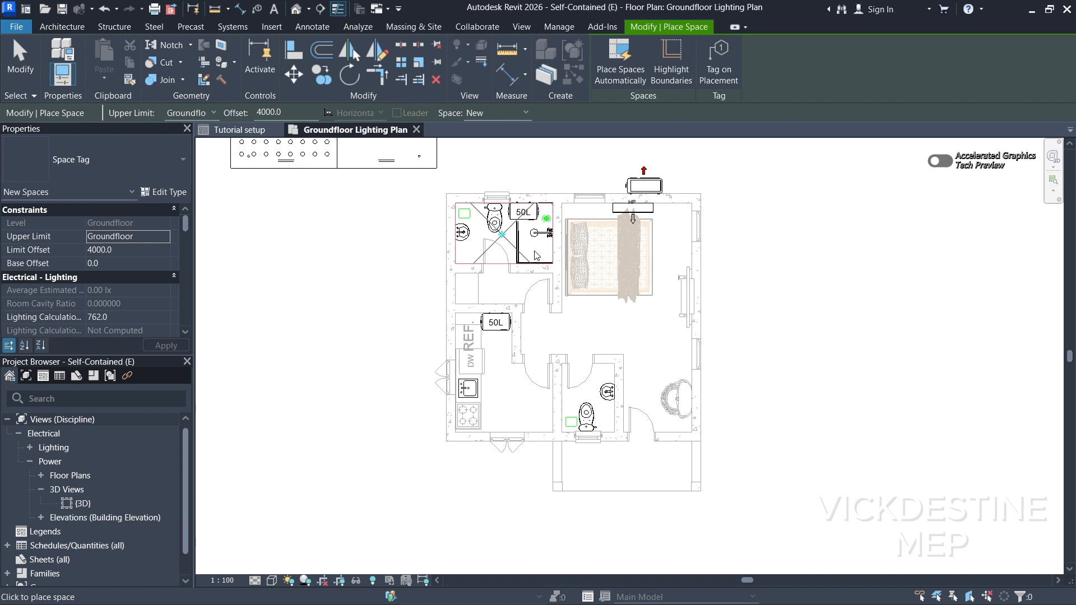
{"action": "left_click", "coordinate": [535, 253]}
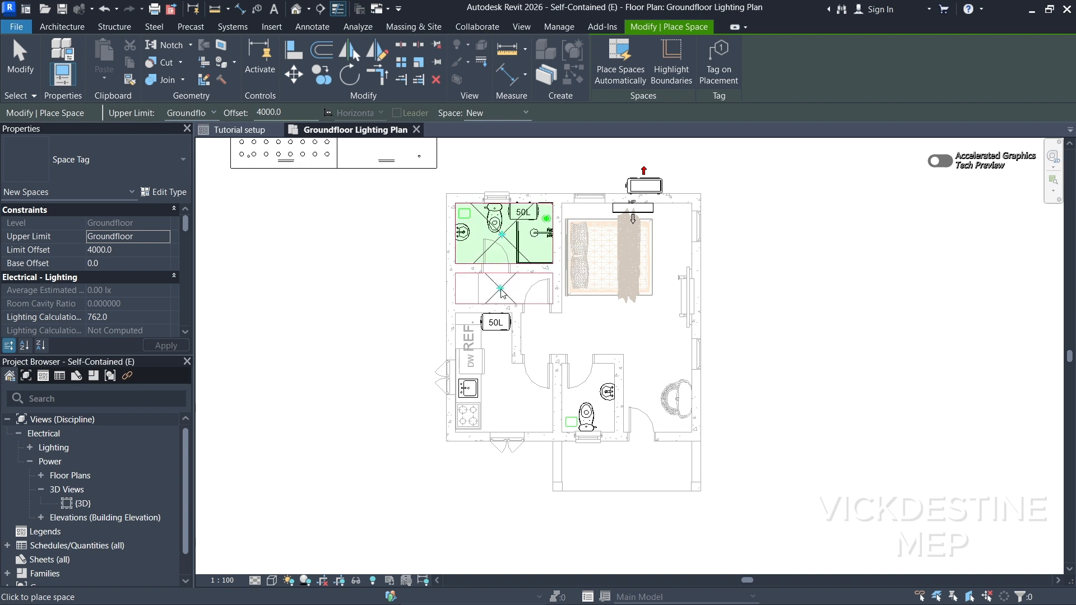
{"action": "left_click", "coordinate": [504, 291]}
{"action": "left_click", "coordinate": [626, 302]}
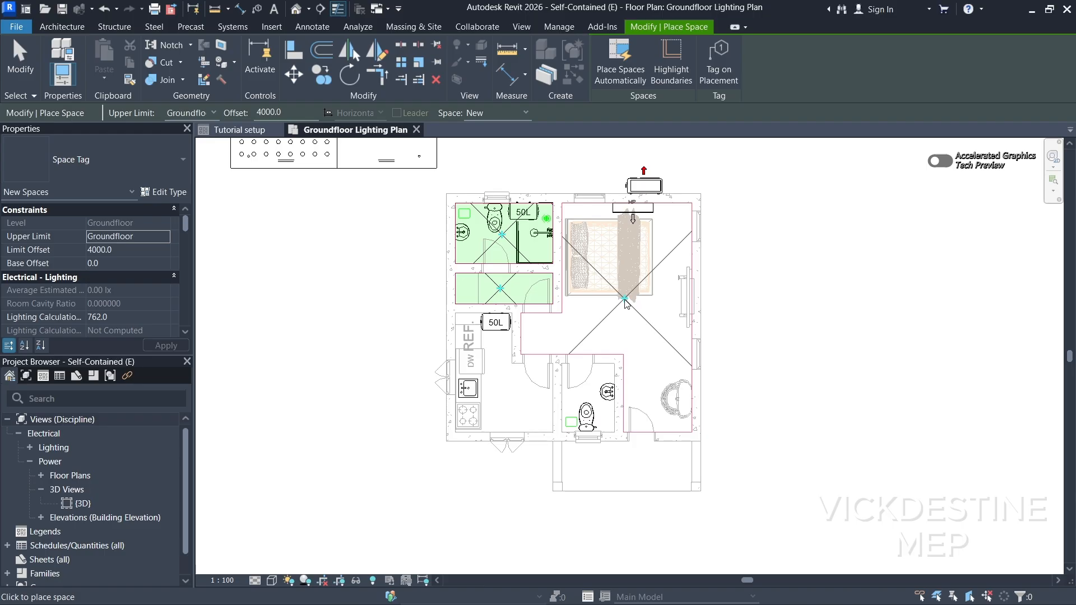
{"action": "left_click", "coordinate": [543, 396]}
{"action": "left_click", "coordinate": [608, 394]}
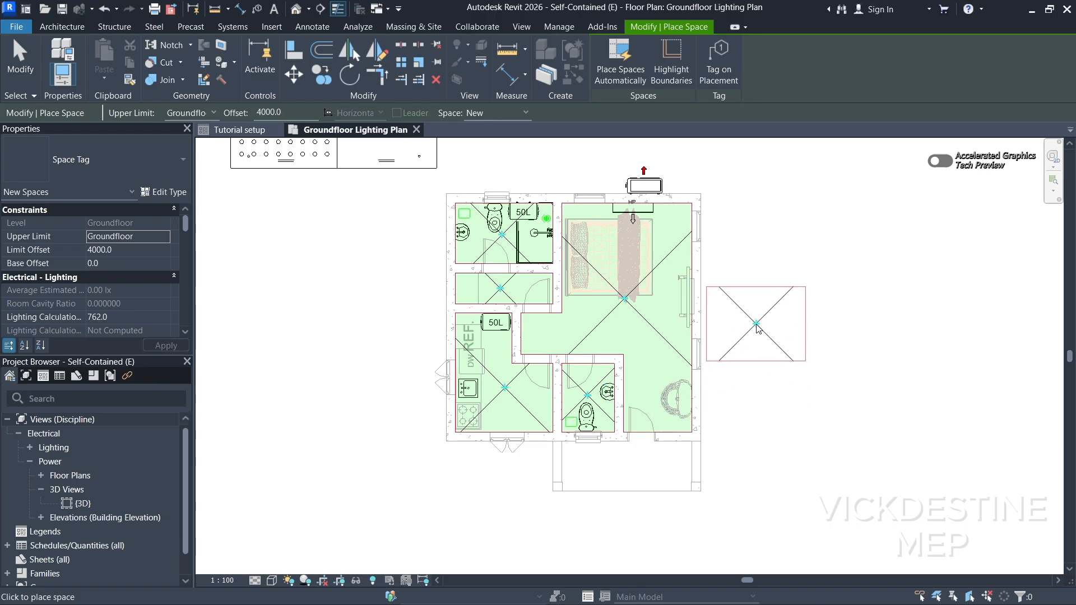
{"action": "key", "text": "Escape"}
{"action": "key", "text": "Escape"}
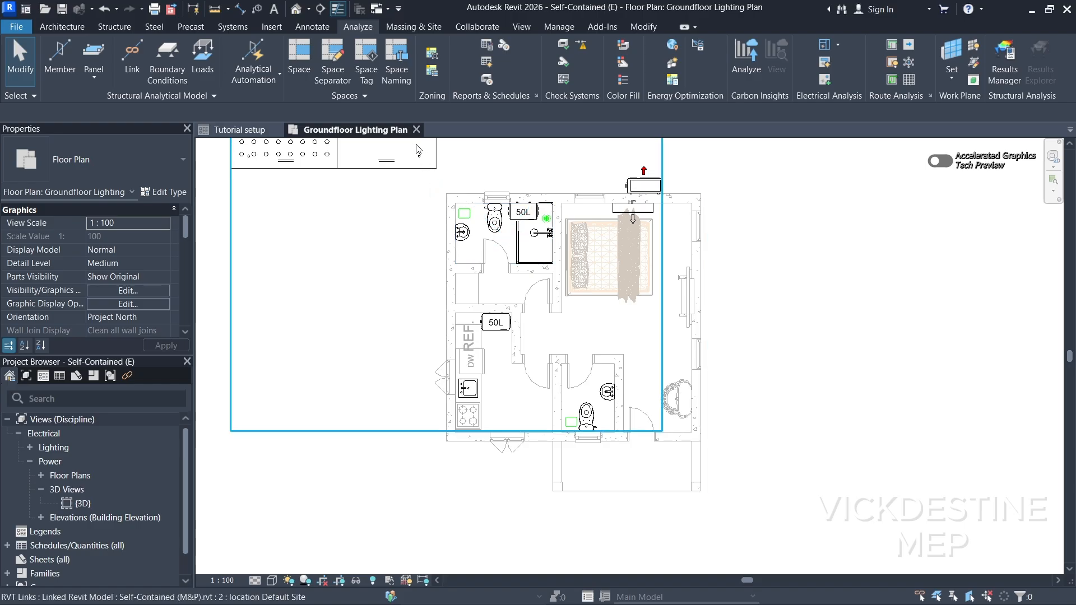
Apply Space Naming with Names and Numbers to the spaces on all levels, copying them from the linked rooms.
{"action": "left_click", "coordinate": [398, 58]}
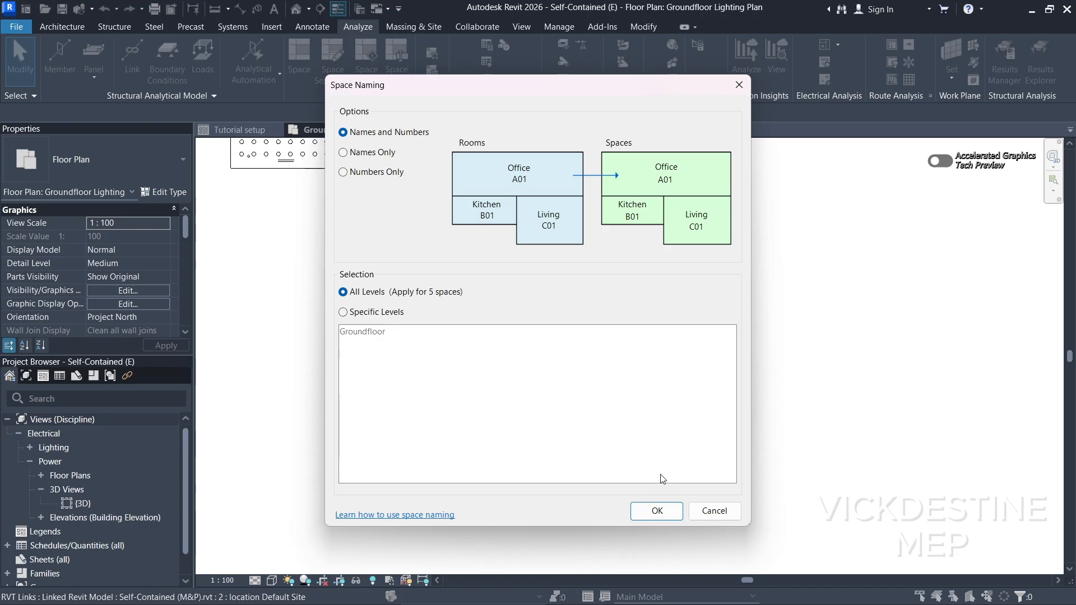
{"action": "left_click", "coordinate": [657, 511]}
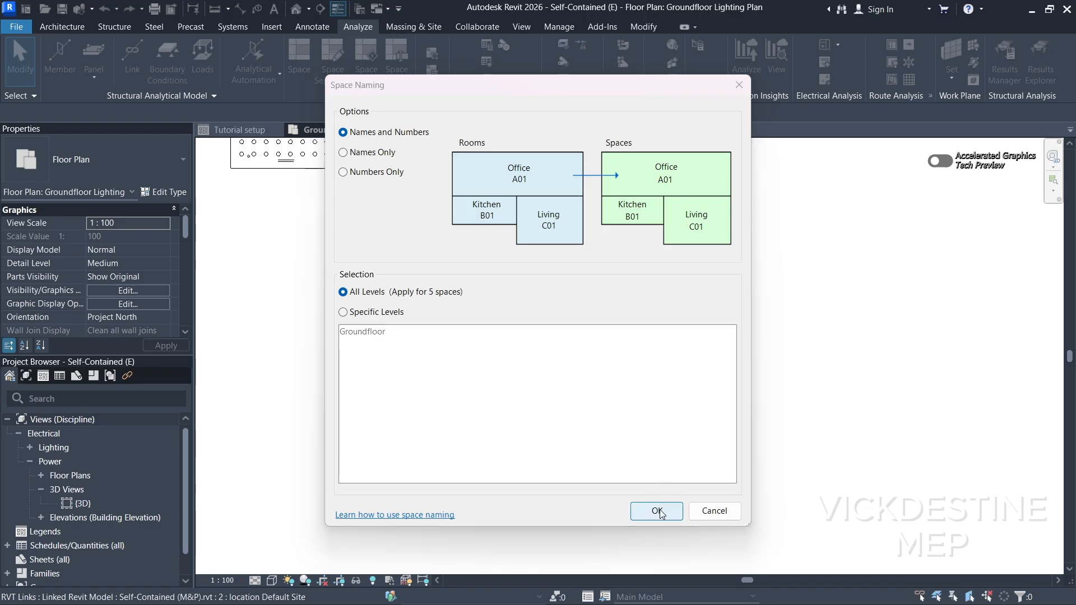
{"action": "key", "text": "Escape"}
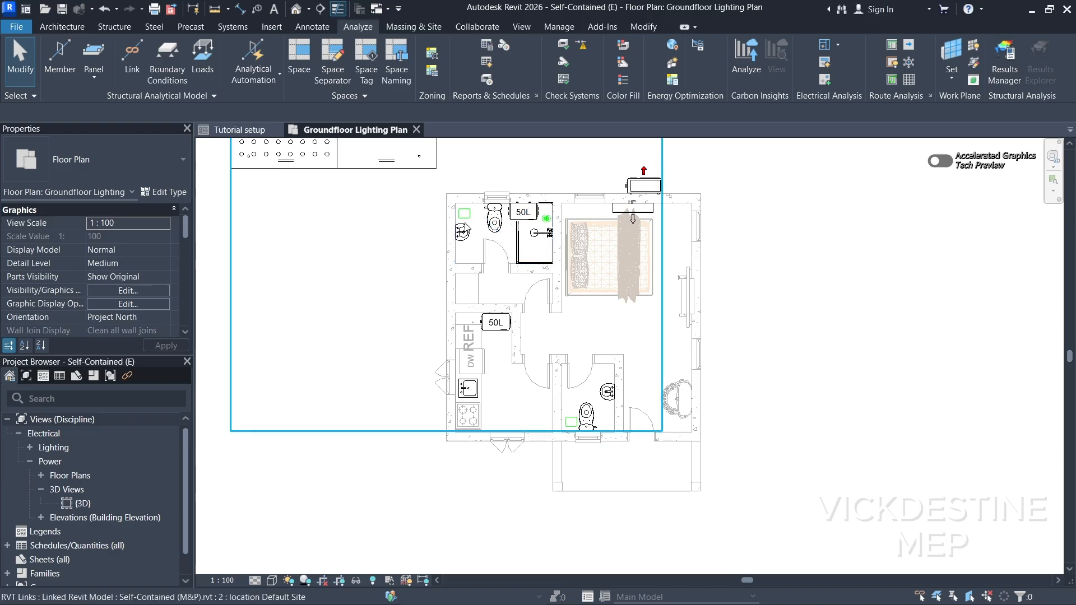
Examine the shower bathroom space's dimensions, airflow, identity data and energy analysis properties.
{"action": "left_click", "coordinate": [503, 238]}
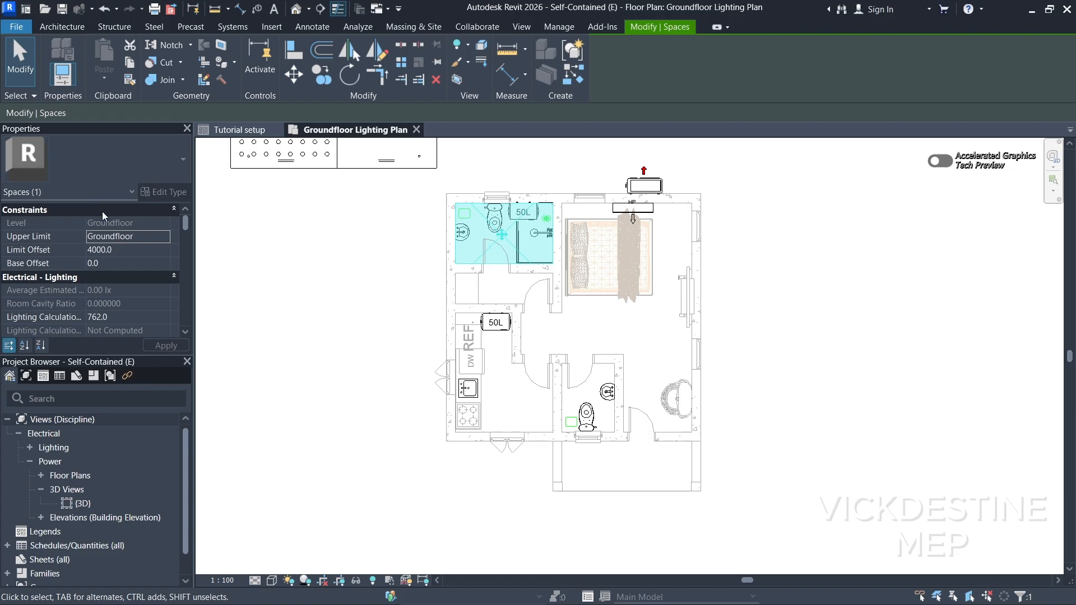
{"action": "scroll", "coordinate": [113, 261], "scroll_direction": "down", "scroll_amount": 5}
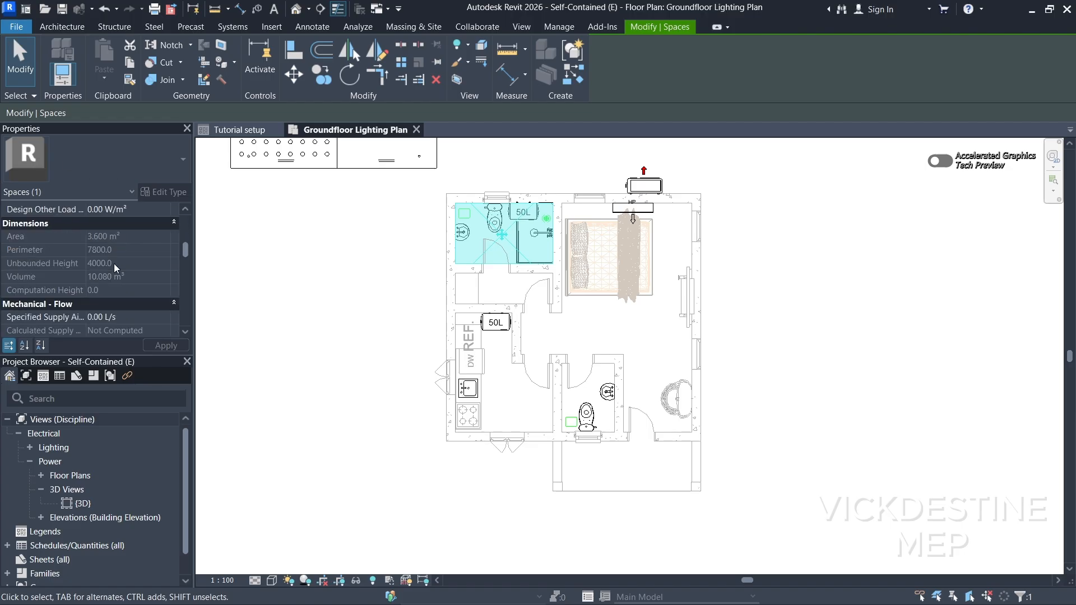
{"action": "scroll", "coordinate": [108, 260], "scroll_direction": "down", "scroll_amount": 1}
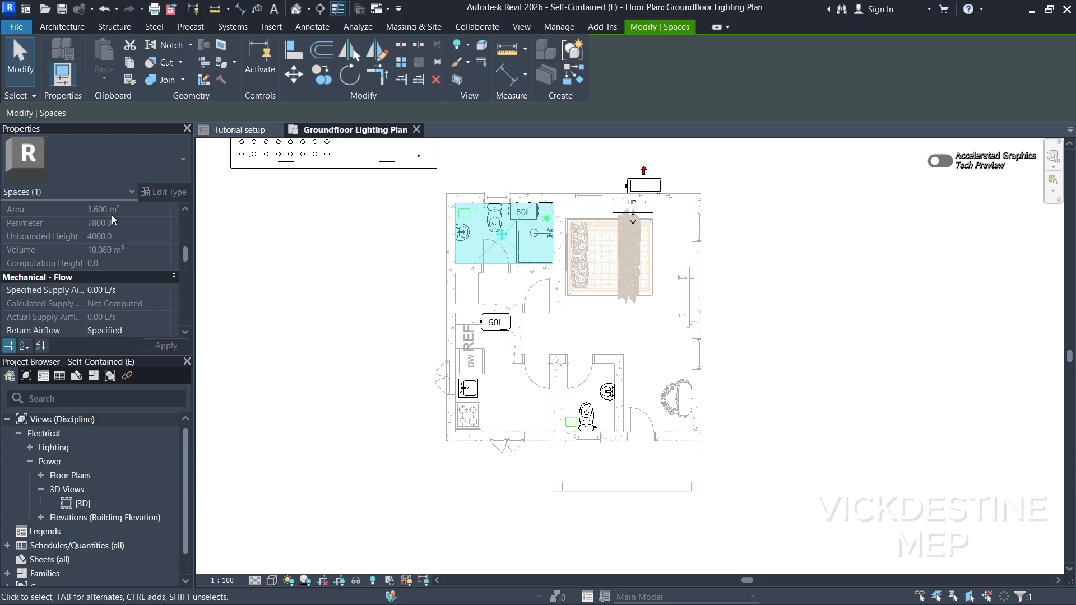
{"action": "scroll", "coordinate": [117, 241], "scroll_direction": "down", "scroll_amount": 1}
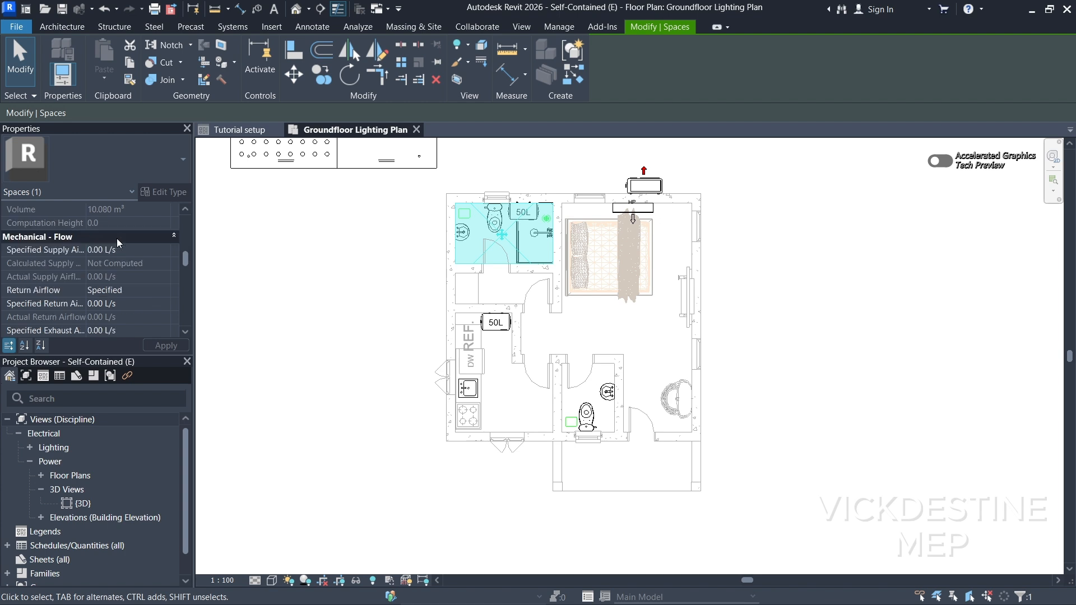
{"action": "scroll", "coordinate": [117, 241], "scroll_direction": "down", "scroll_amount": 2}
{"action": "scroll", "coordinate": [136, 254], "scroll_direction": "down", "scroll_amount": 1}
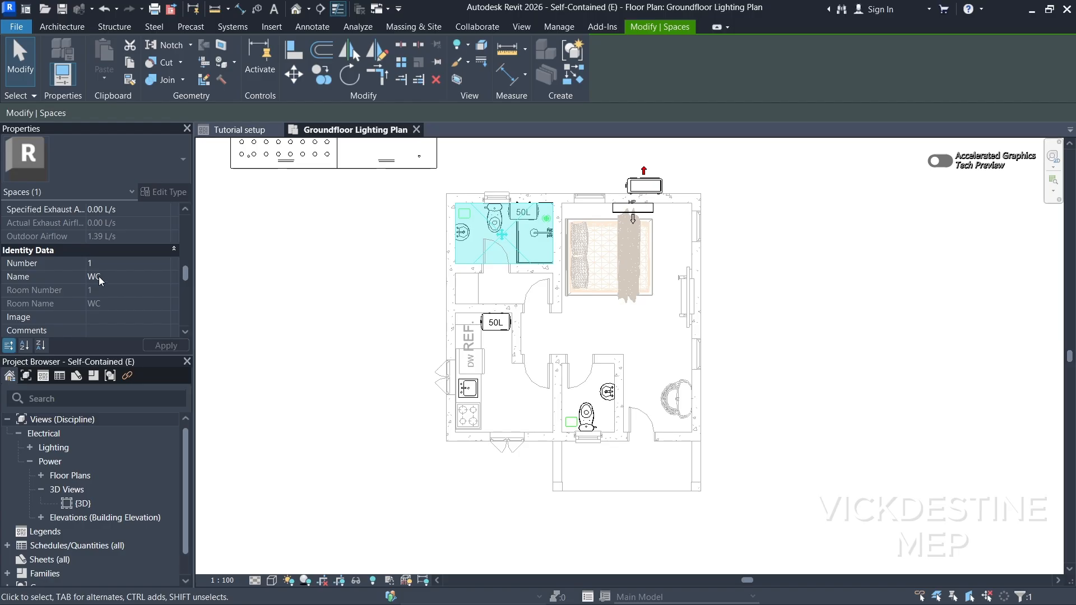
{"action": "scroll", "coordinate": [107, 270], "scroll_direction": "down", "scroll_amount": 3}
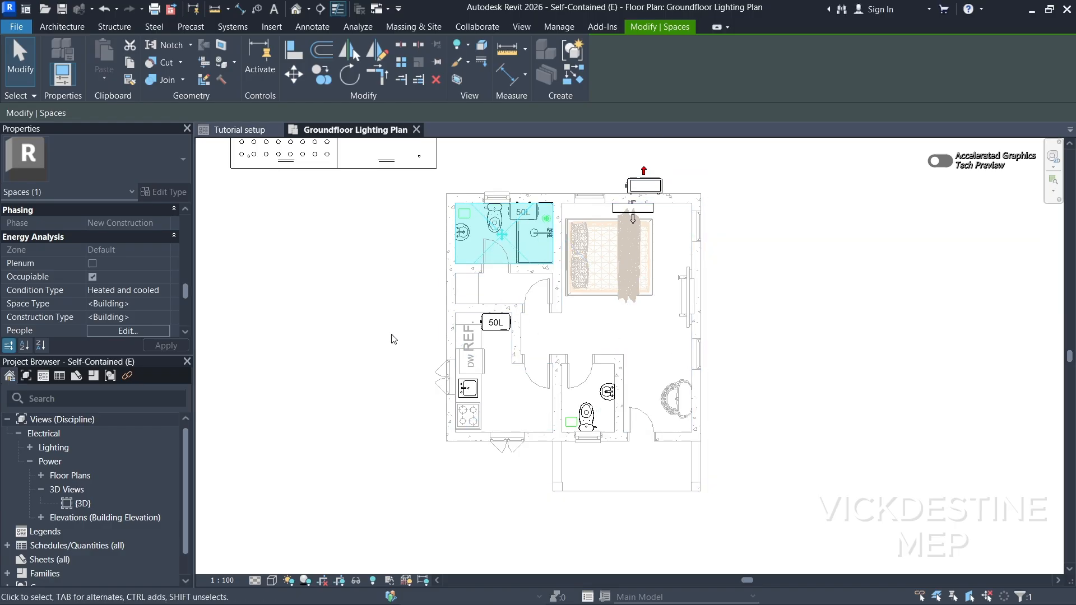
{"action": "key", "text": "Escape"}
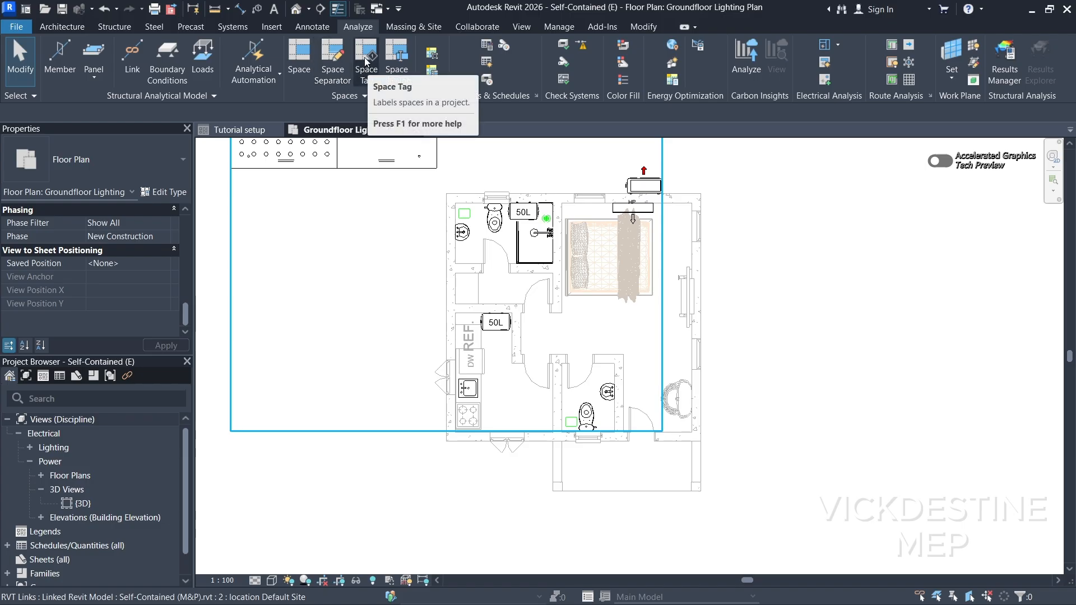
Tag the spaces of the shower bathroom, bedroom, kitchen and small toilet with horizontal space tags without leaders.
{"action": "left_click", "coordinate": [365, 61]}
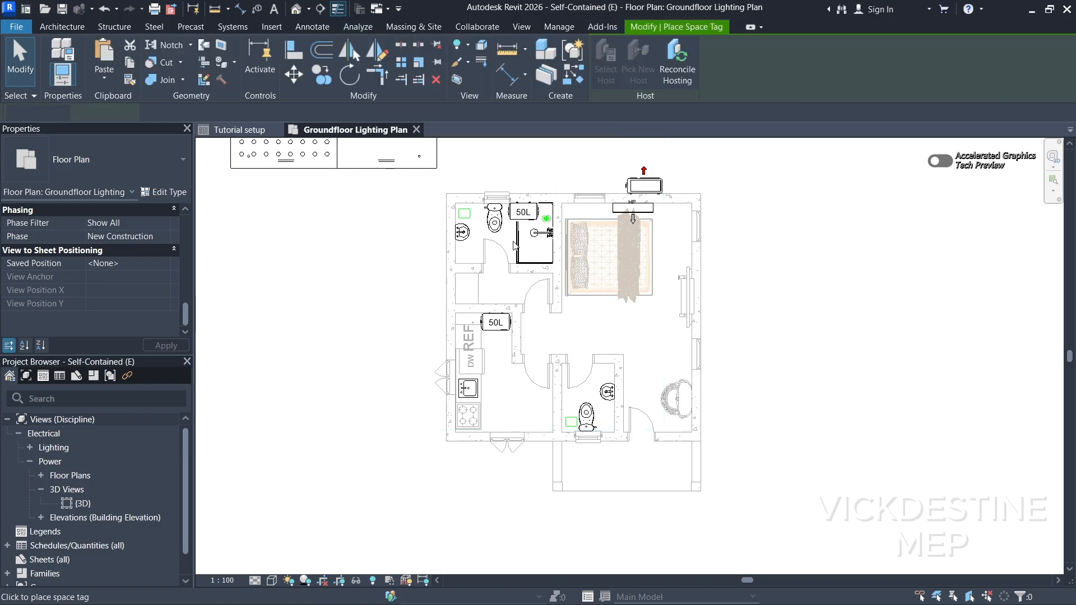
{"action": "scroll", "coordinate": [504, 249], "scroll_direction": "up", "scroll_amount": 2}
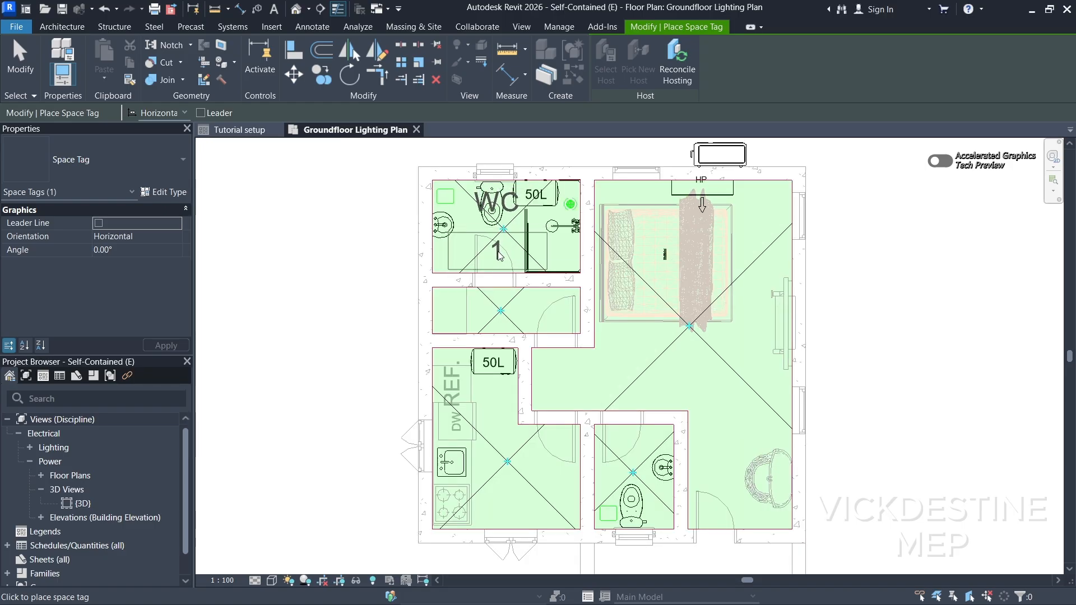
{"action": "left_click", "coordinate": [500, 255]}
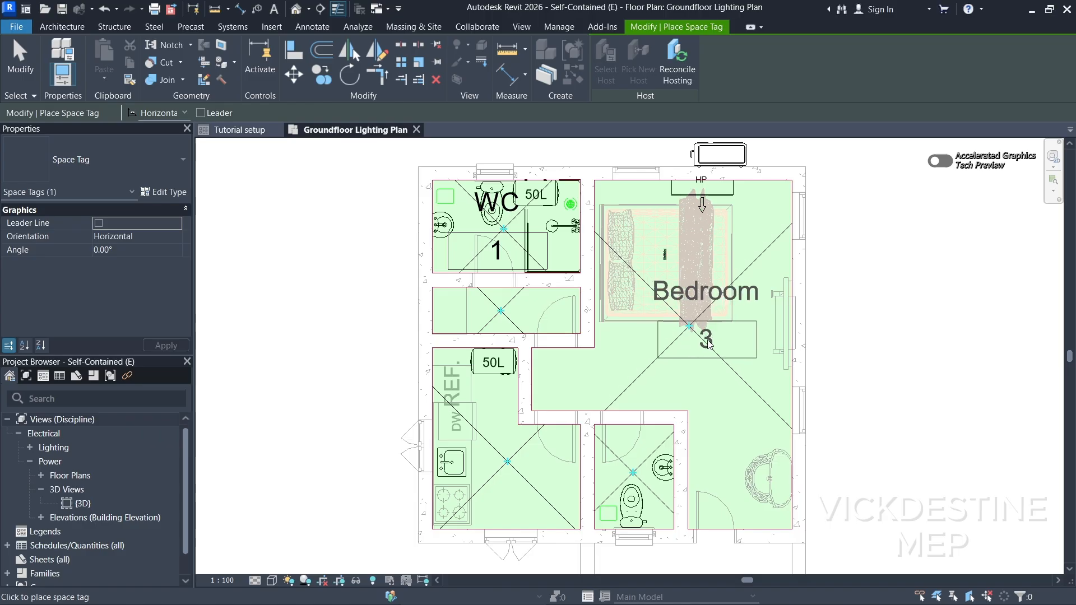
{"action": "left_click", "coordinate": [707, 343]}
{"action": "middle_click_drag", "start_coordinate": [581, 456], "coordinate": [561, 412]}
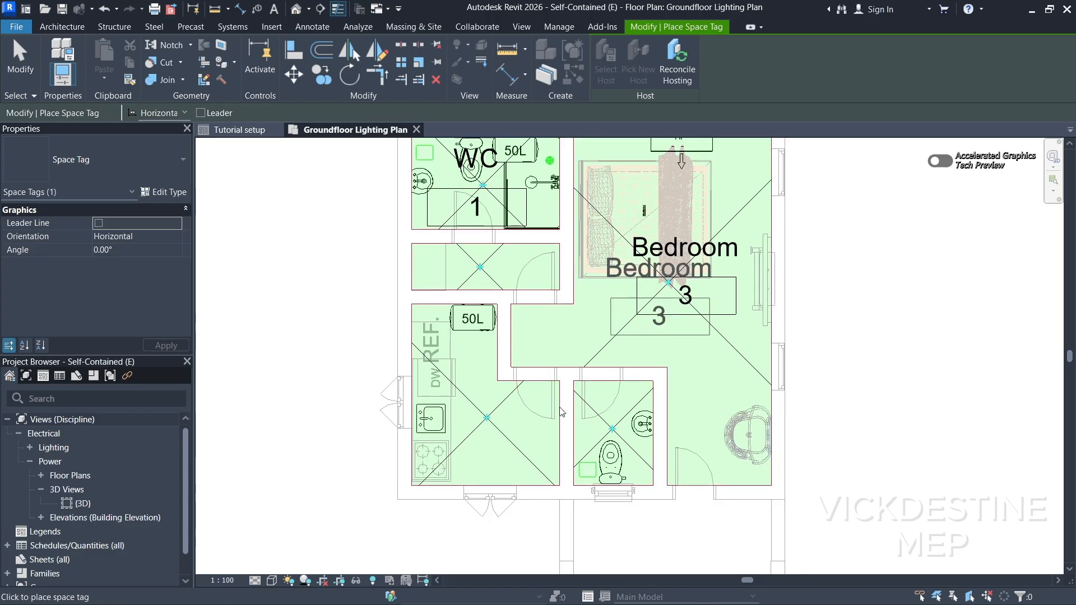
{"action": "left_click", "coordinate": [501, 440]}
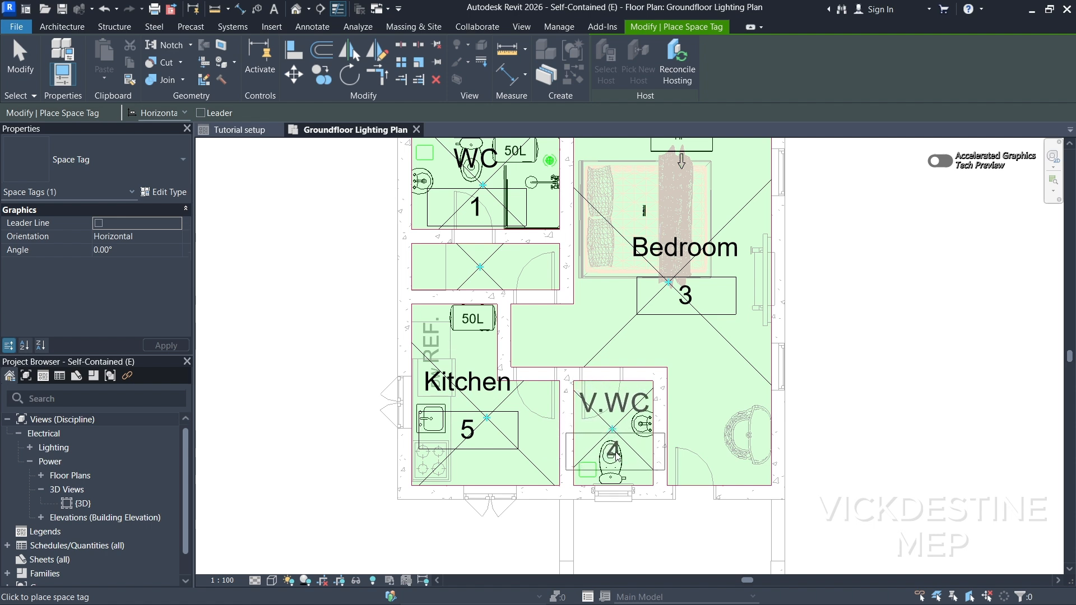
{"action": "left_click", "coordinate": [615, 458]}
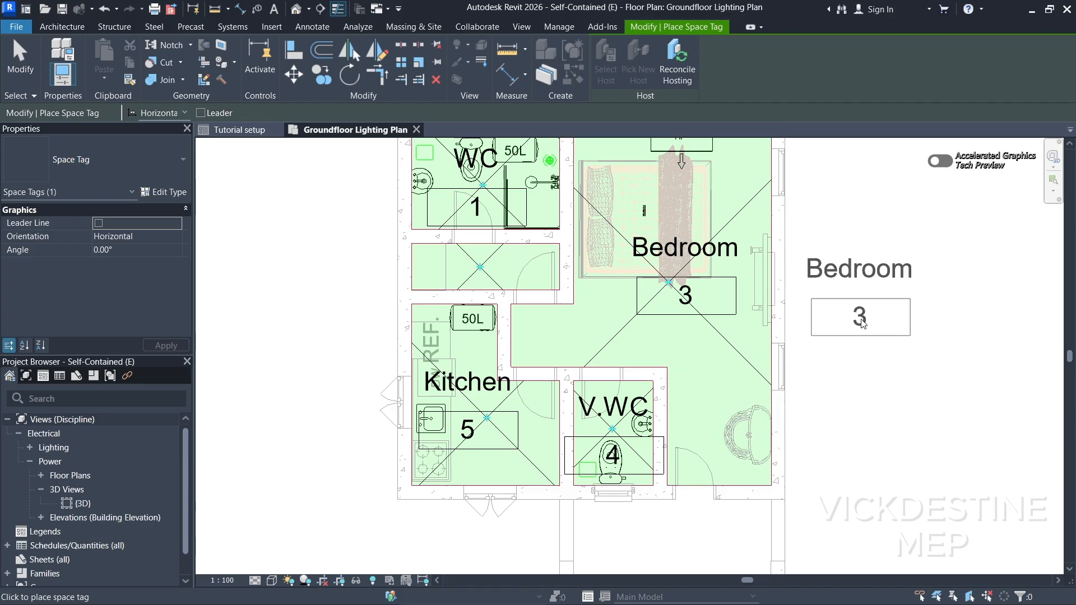
{"action": "key", "text": "Escape"}
{"action": "key", "text": "Escape"}
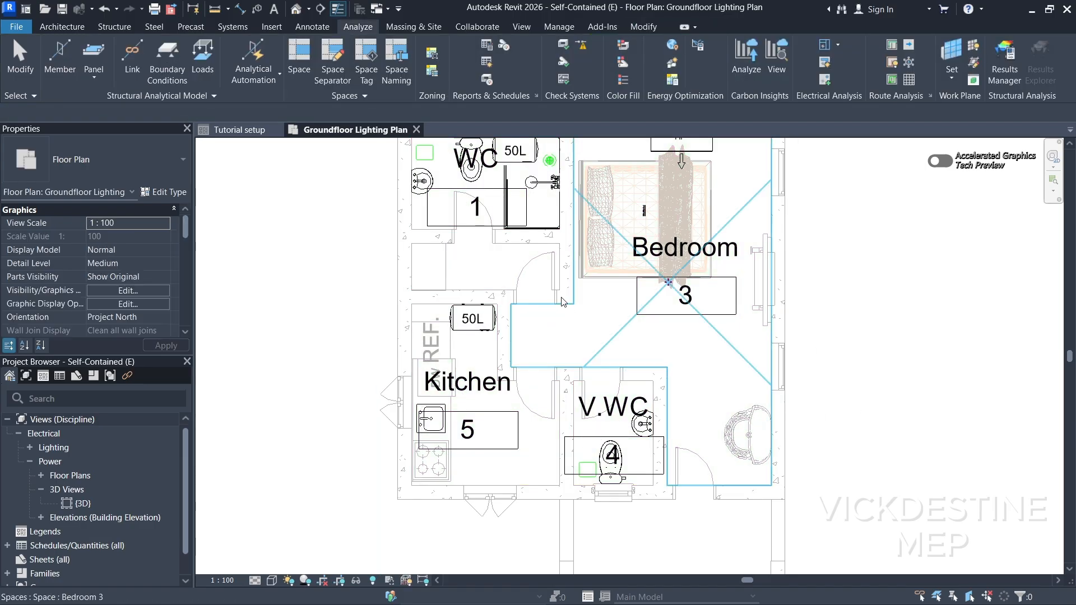
Tag the Lobby space with a horizontal space tag without a leader.
{"action": "scroll", "coordinate": [648, 305], "scroll_direction": "down", "scroll_amount": 2}
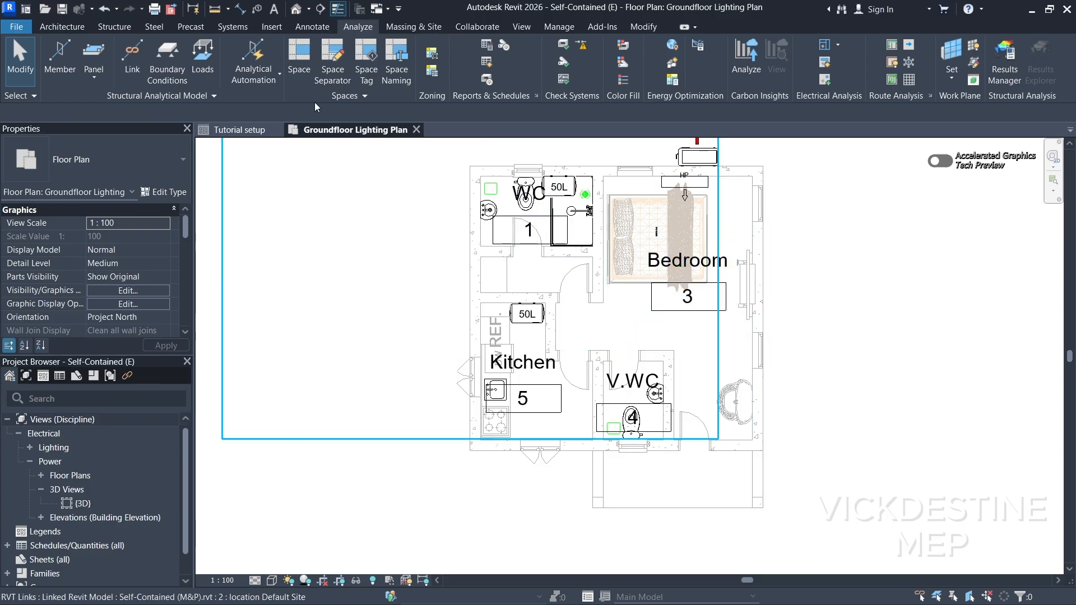
{"action": "left_click", "coordinate": [700, 263]}
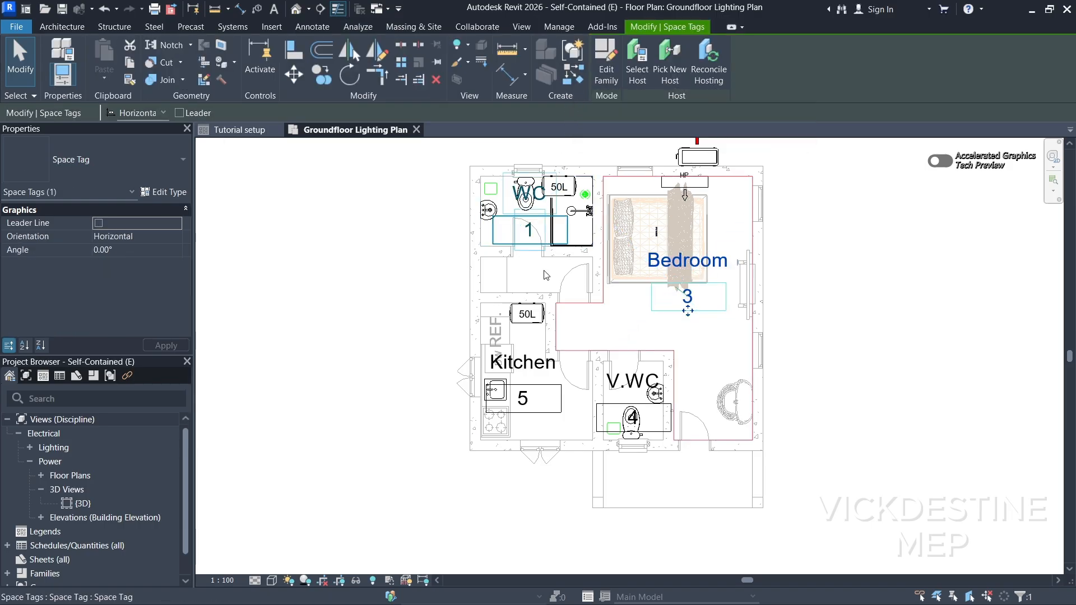
{"action": "key", "text": "s"}
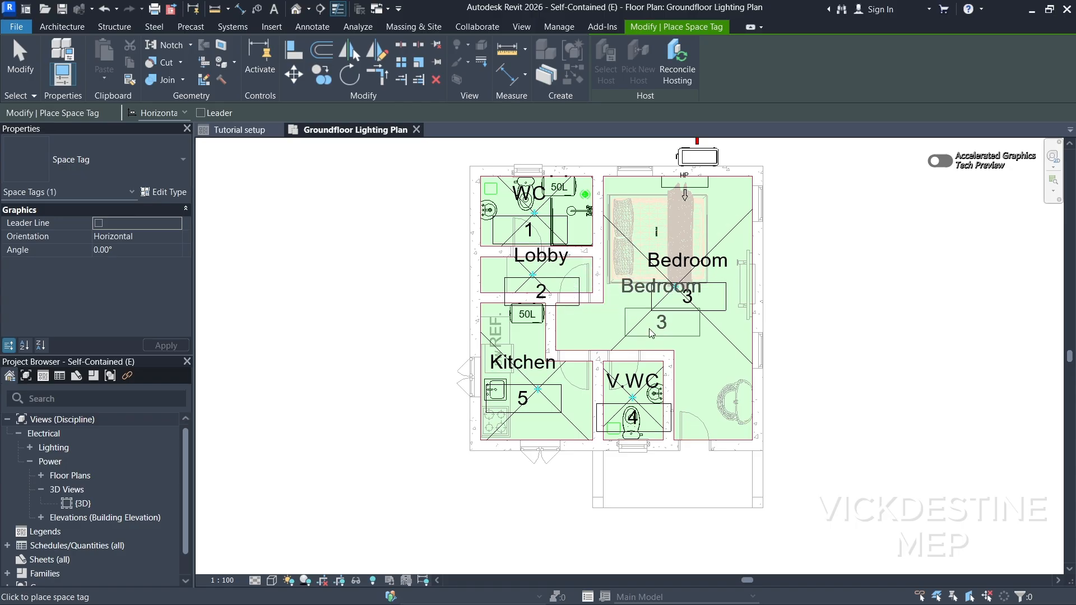
{"action": "key", "text": "Escape"}
{"action": "key", "text": "Escape"}
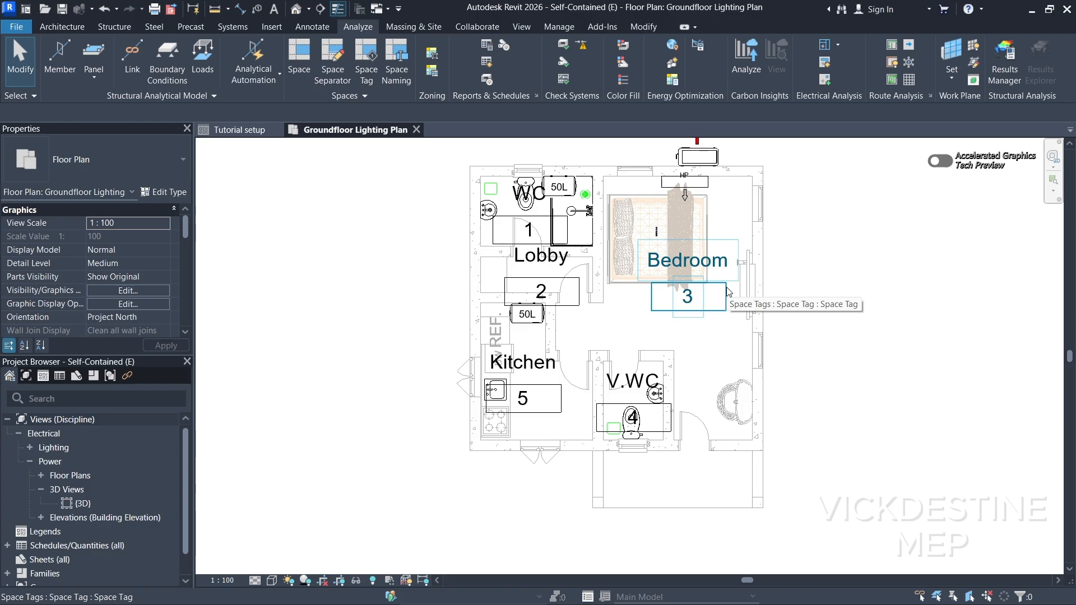
Open the Bedroom's space tag family for editing and reduce the text size of its four labels.
{"action": "left_click", "coordinate": [726, 288]}
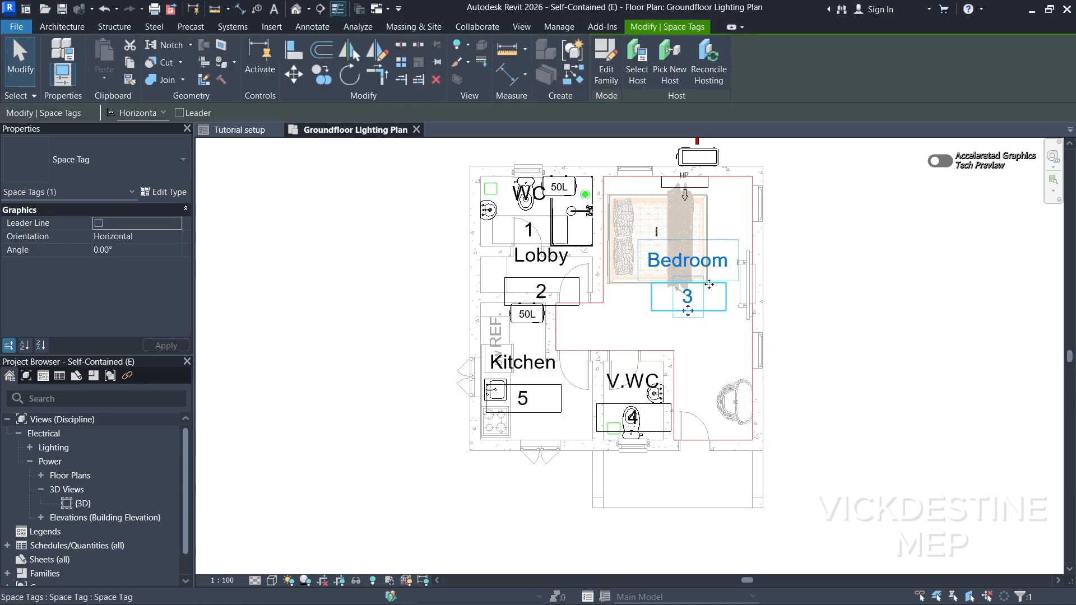
{"action": "left_click", "coordinate": [609, 56]}
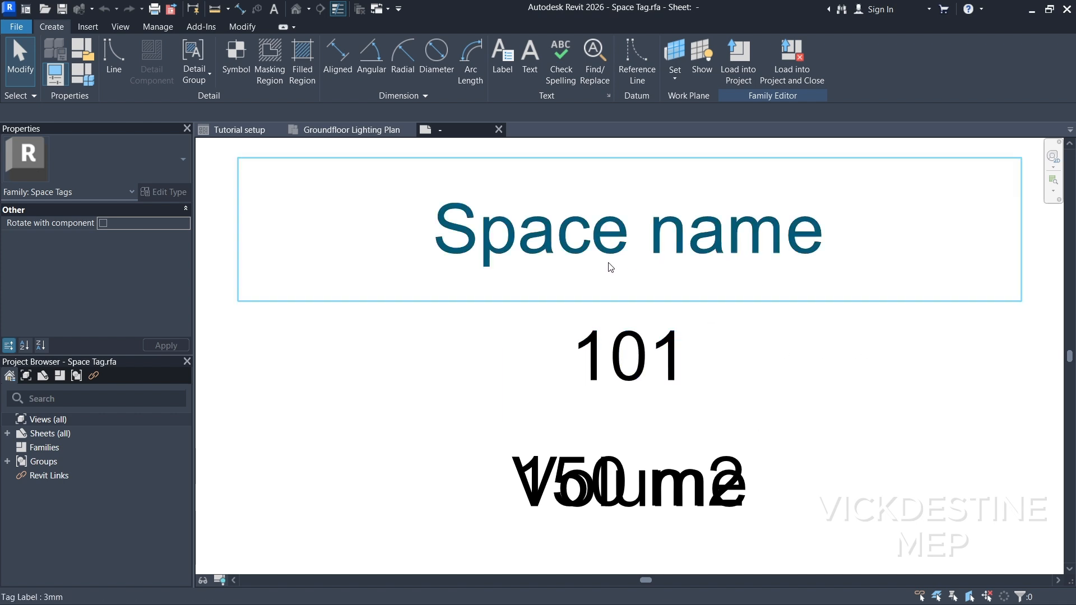
{"action": "scroll", "coordinate": [735, 374], "scroll_direction": "down", "scroll_amount": 1}
{"action": "left_click_drag", "start_coordinate": [810, 500], "coordinate": [487, 239]}
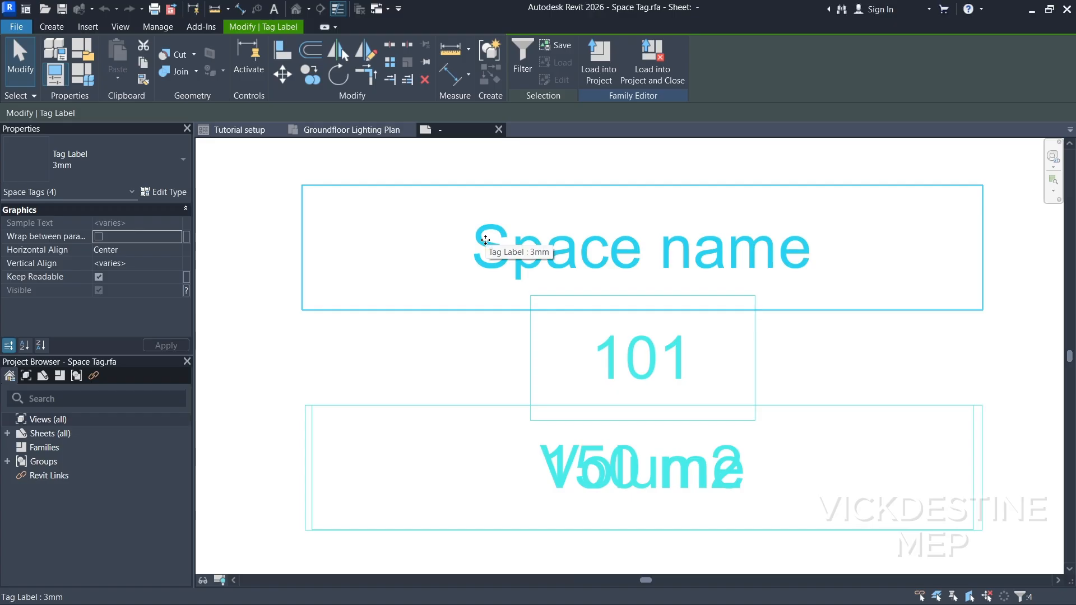
{"action": "left_click", "coordinate": [167, 192]}
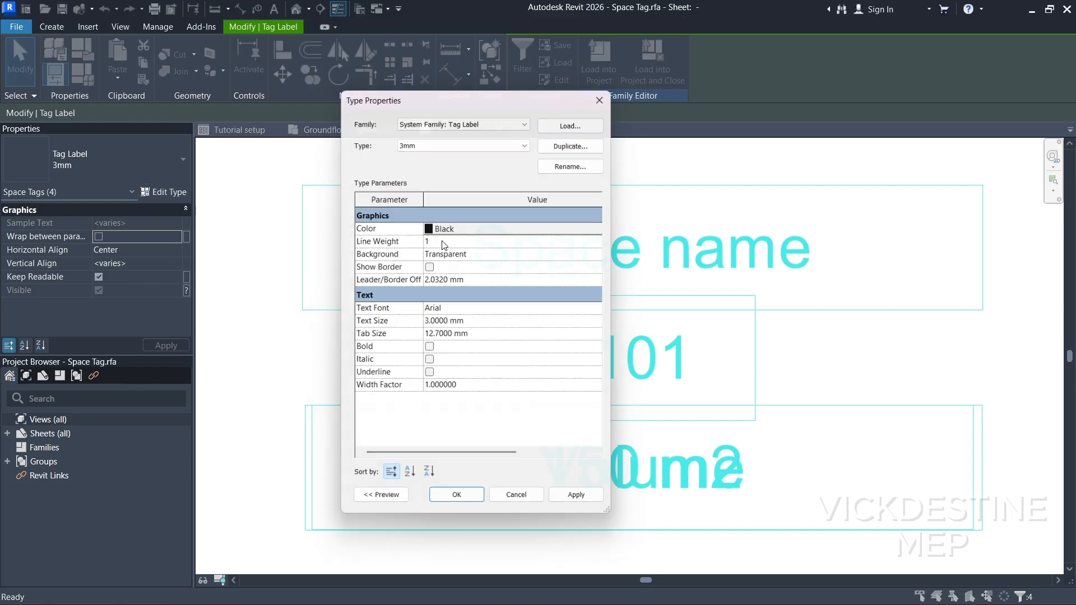
{"action": "left_click", "coordinate": [428, 325]}
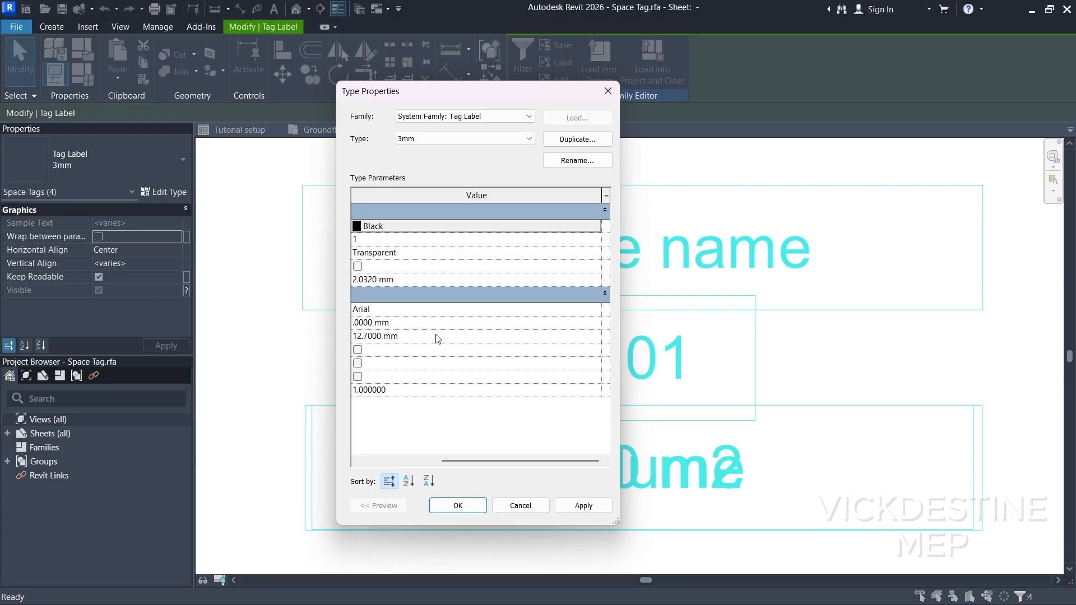
{"action": "left_click", "coordinate": [583, 506]}
{"action": "left_click", "coordinate": [457, 506]}
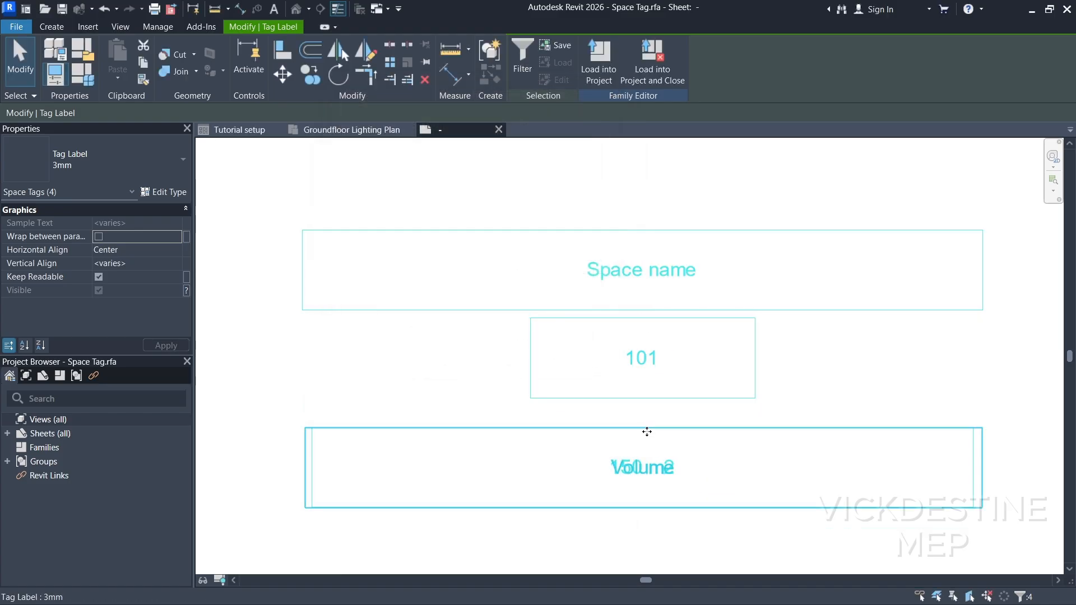
Move the space number label up until it sits directly below the Space name label.
{"action": "left_click", "coordinate": [661, 361]}
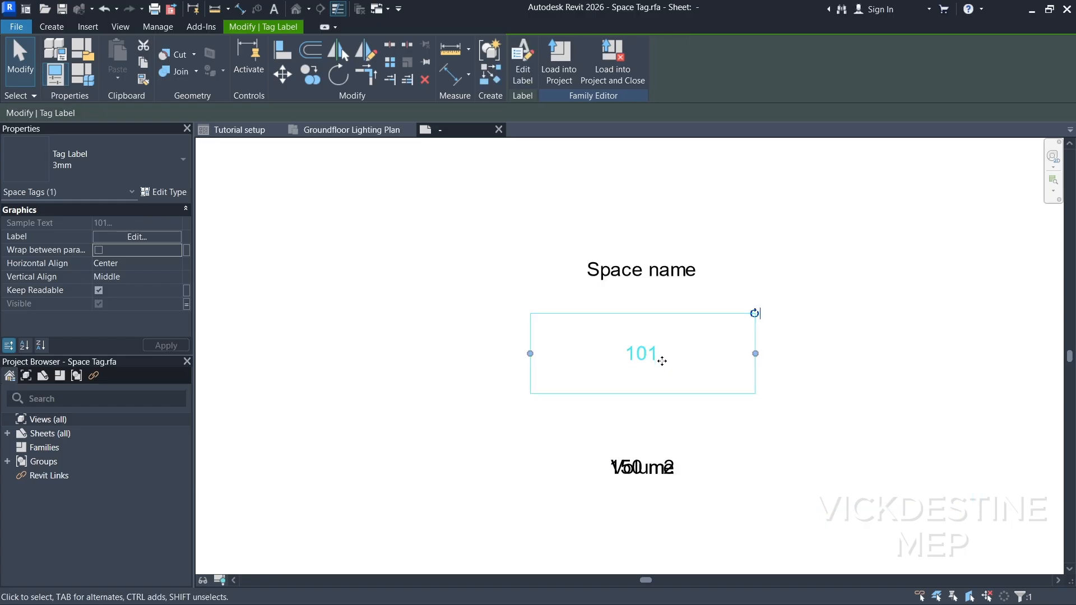
{"action": "key", "text": "Up"}
{"action": "key", "text": "Up"}
{"action": "key", "text": "Up"}
{"action": "key", "text": "Up"}
{"action": "key", "text": "Up"}
{"action": "key", "text": "Up"}
{"action": "key", "text": "Up"}
{"action": "key", "text": "Up"}
{"action": "key", "text": "Up"}
{"action": "key", "text": "Up"}
{"action": "key", "text": "Up"}
{"action": "key", "text": "Up"}
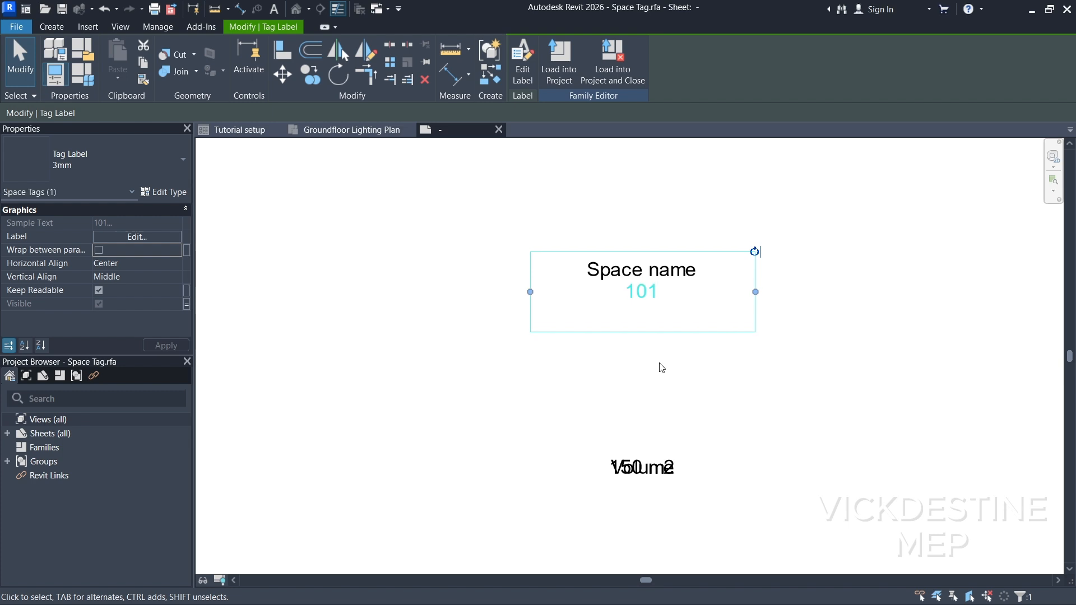
Move the Volume label up until it sits just below the space number label.
{"action": "left_click", "coordinate": [666, 499]}
{"action": "key", "text": "Up"}
{"action": "key", "text": "Up"}
{"action": "key", "text": "Up"}
{"action": "key", "text": "Up"}
{"action": "key", "text": "Up"}
{"action": "key", "text": "Up"}
{"action": "key", "text": "Up"}
{"action": "key", "text": "Up"}
{"action": "key", "text": "Up"}
{"action": "key", "text": "Up"}
{"action": "key", "text": "Up"}
{"action": "key", "text": "Up"}
{"action": "key", "text": "Up"}
{"action": "key", "text": "Up"}
{"action": "key", "text": "Up"}
{"action": "key", "text": "Up"}
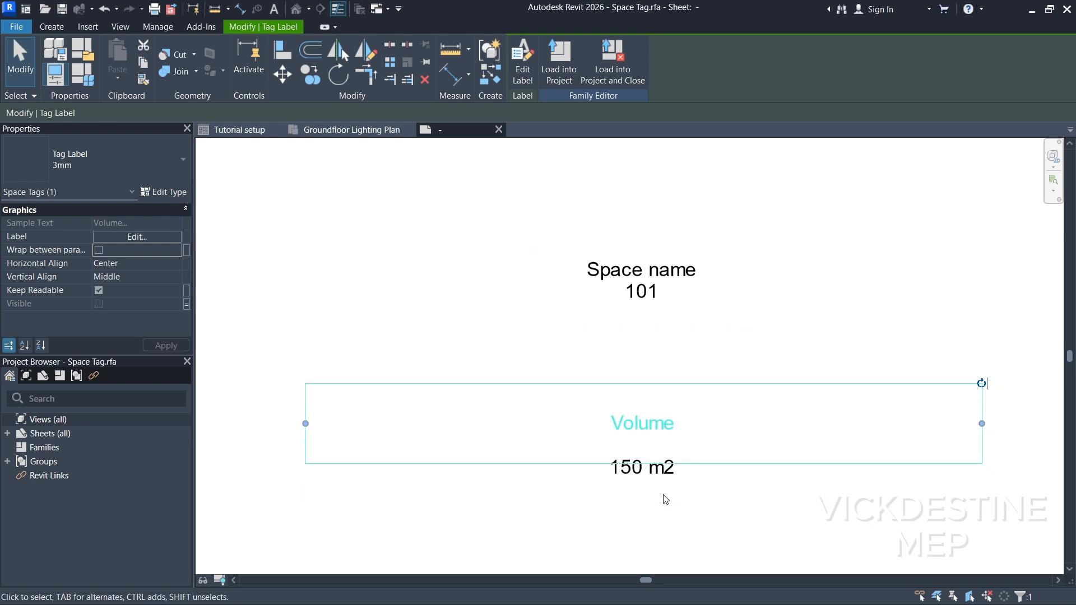
{"action": "key", "text": "Up"}
{"action": "key", "text": "Up"}
{"action": "key", "text": "Up"}
{"action": "key", "text": "Up"}
{"action": "key", "text": "Up"}
{"action": "key", "text": "Up"}
{"action": "key", "text": "Up"}
{"action": "key", "text": "Up"}
{"action": "key", "text": "Up"}
{"action": "key", "text": "Up"}
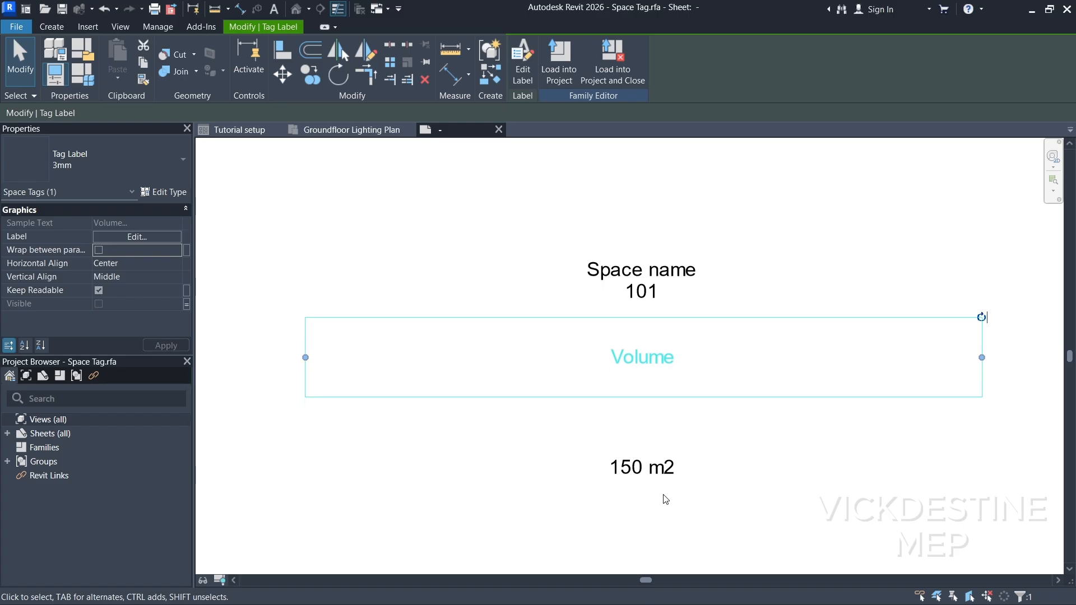
{"action": "key", "text": "Up"}
{"action": "key", "text": "Up"}
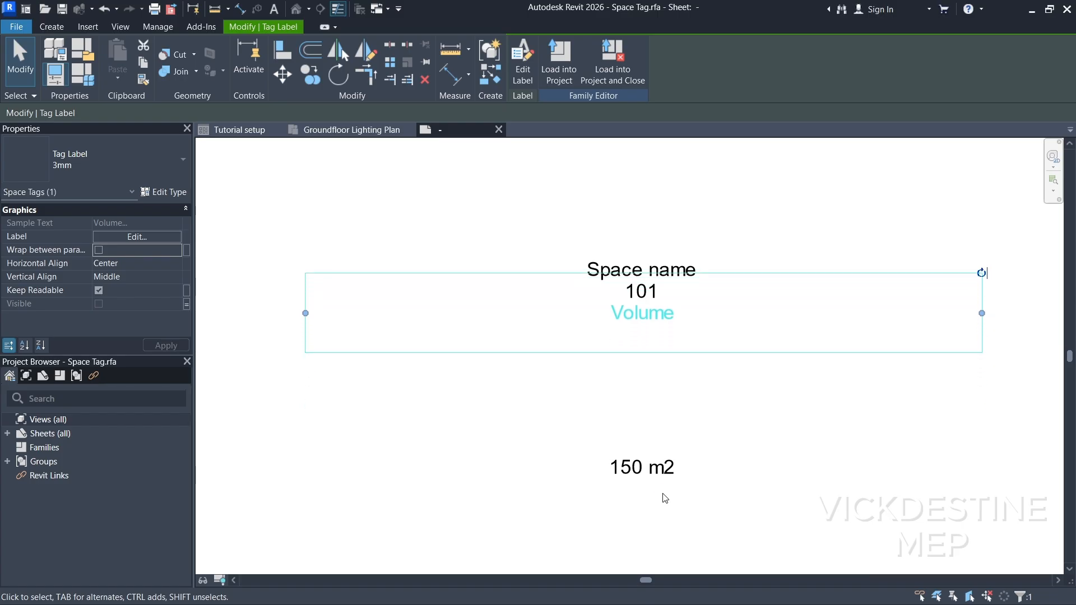
Move the area label (150 m2) up until it sits just below the Volume label.
{"action": "left_click", "coordinate": [664, 483]}
{"action": "key", "text": "Up"}
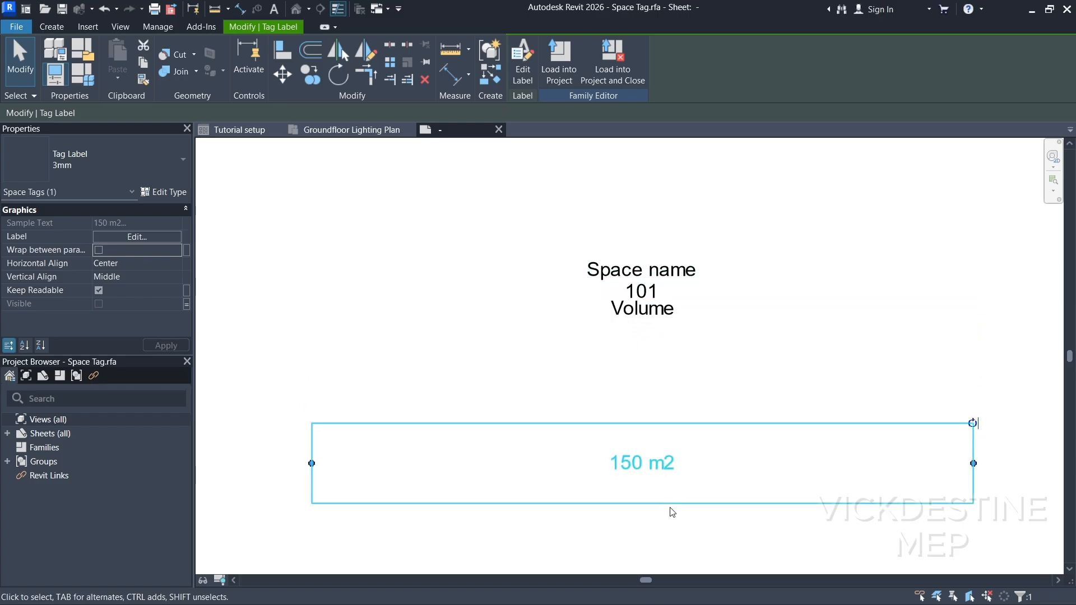
{"action": "key", "text": "Up"}
{"action": "key", "text": "Up"}
{"action": "key", "text": "Up"}
{"action": "key", "text": "Up"}
{"action": "key", "text": "Up"}
{"action": "key", "text": "Up"}
{"action": "key", "text": "Up"}
{"action": "key", "text": "Up"}
{"action": "key", "text": "Up"}
{"action": "key", "text": "Up"}
{"action": "key", "text": "Up"}
{"action": "key", "text": "Up"}
{"action": "key", "text": "Up"}
{"action": "key", "text": "Up"}
{"action": "key", "text": "Up"}
{"action": "key", "text": "Up"}
{"action": "key", "text": "Up"}
{"action": "key", "text": "Up"}
{"action": "key", "text": "Up"}
{"action": "key", "text": "Up"}
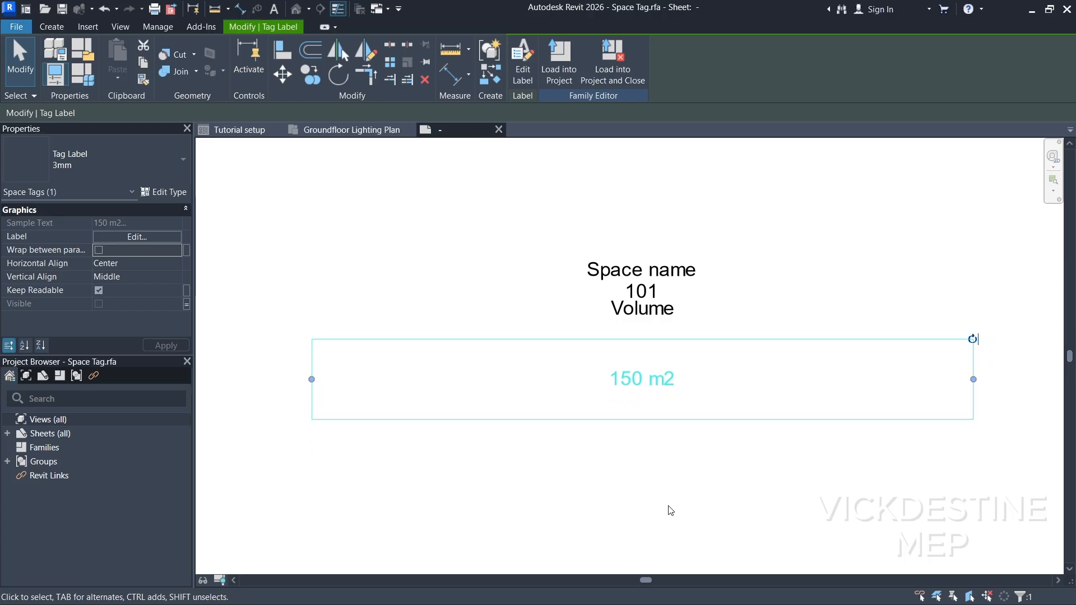
{"action": "key", "text": "Up"}
{"action": "key", "text": "Up"}
{"action": "key", "text": "Up"}
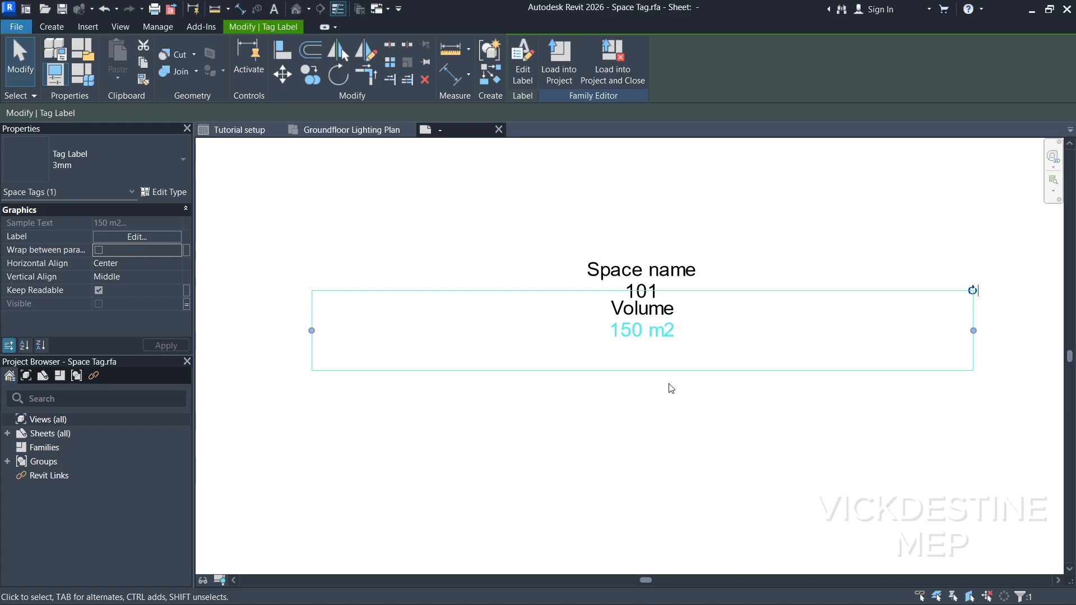
{"action": "key", "text": "Escape"}
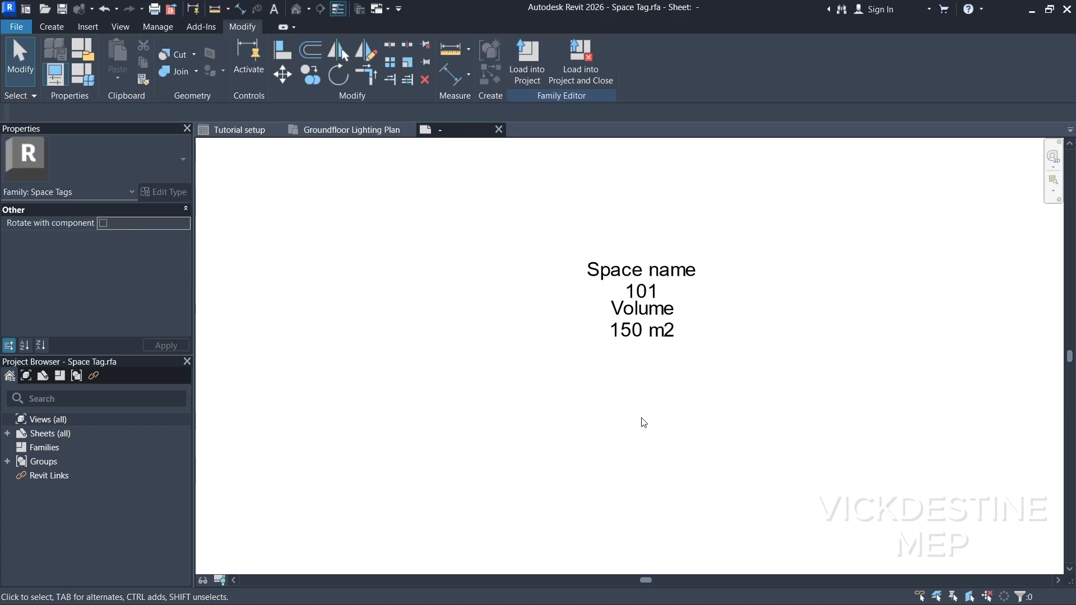
Load the edited space tag family into the Self-Contained (E).rvt project and close the family.
{"action": "left_click", "coordinate": [582, 68]}
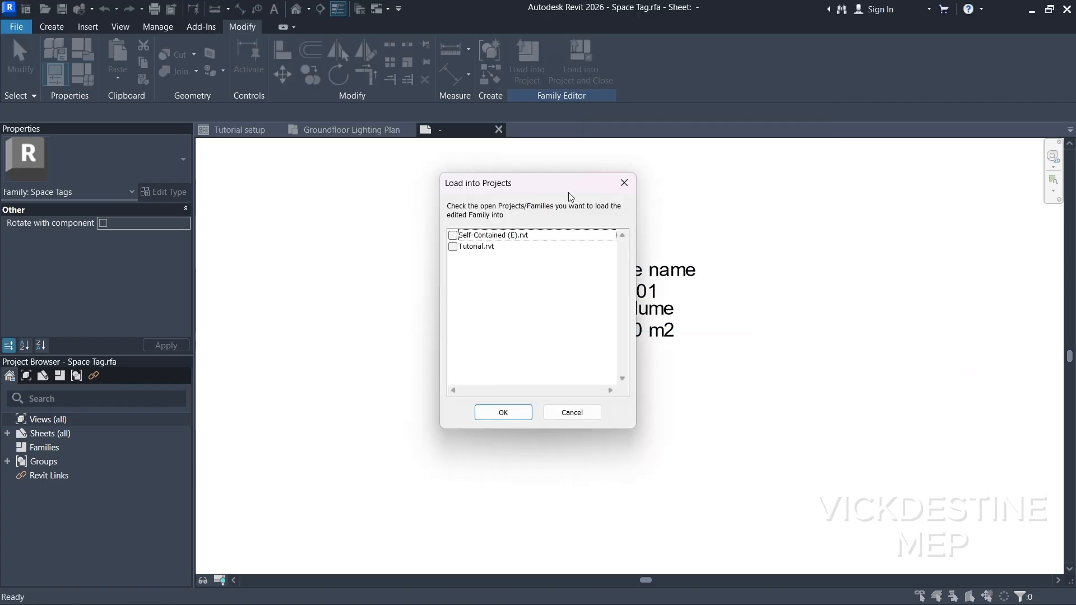
{"action": "left_click", "coordinate": [453, 235]}
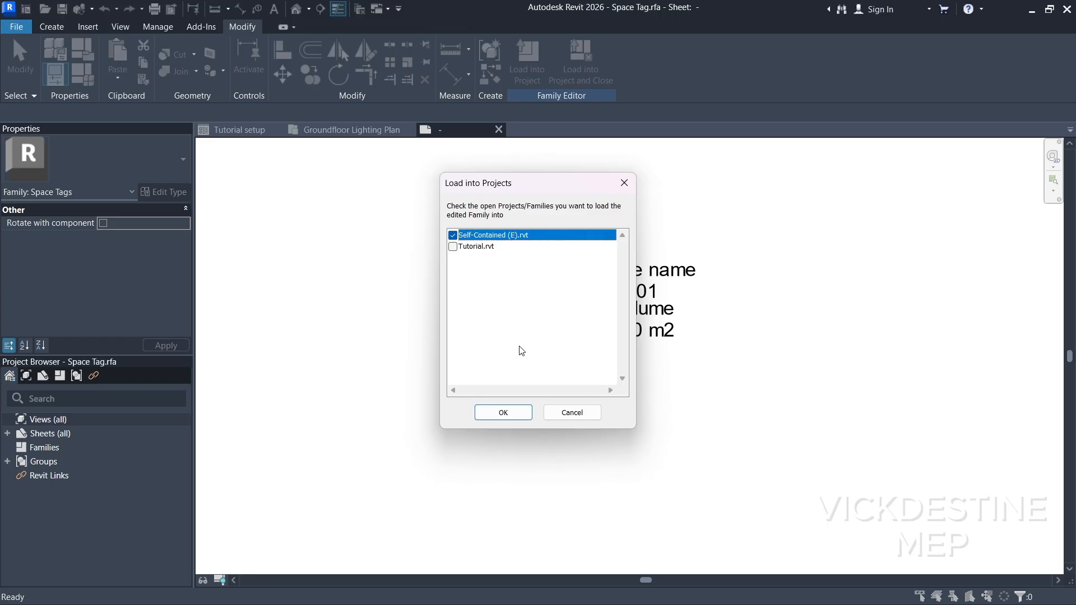
{"action": "left_click", "coordinate": [504, 413]}
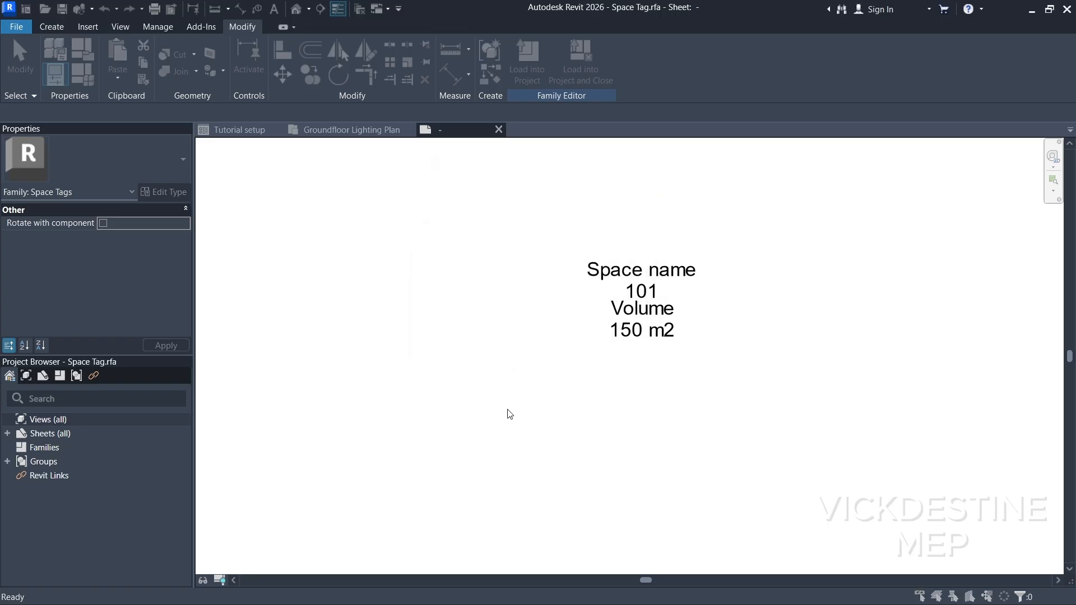
{"action": "left_click", "coordinate": [570, 311]}
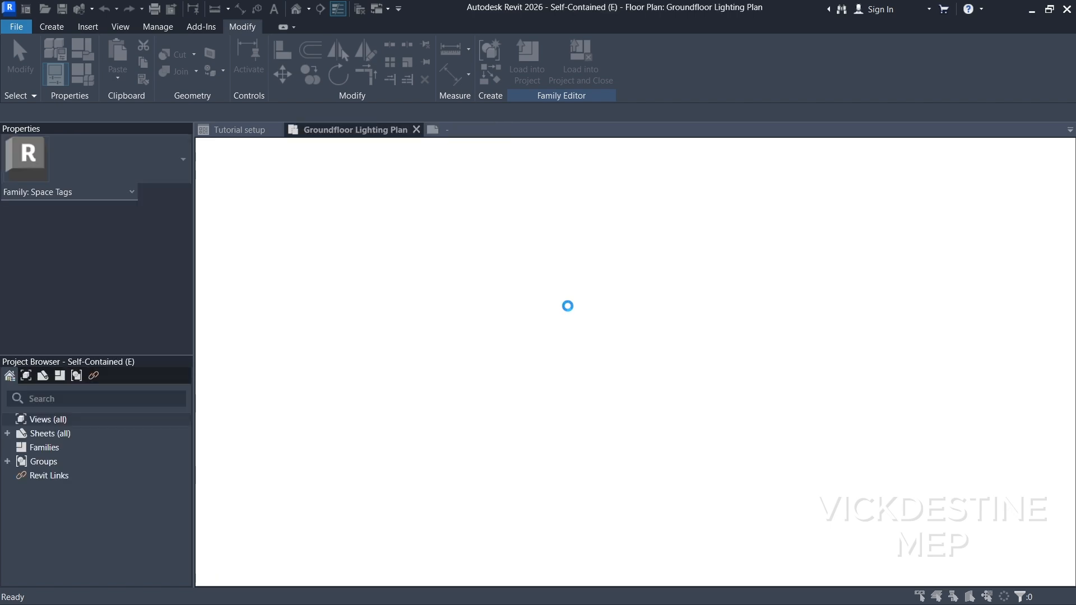
{"action": "left_click", "coordinate": [569, 308]}
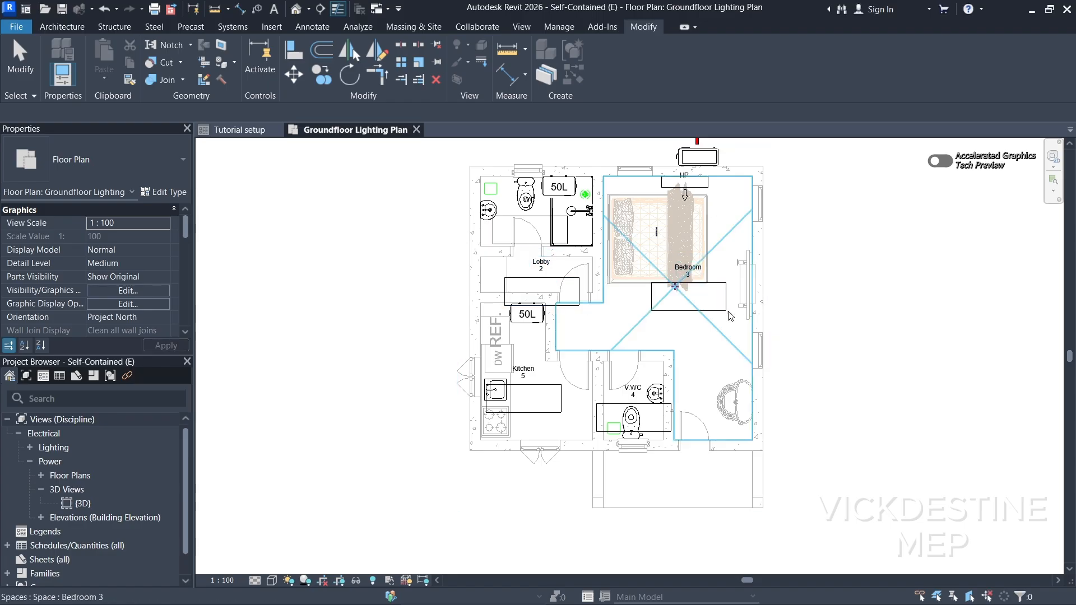
Move the Lobby space tag slightly down within its room.
{"action": "scroll", "coordinate": [528, 219], "scroll_direction": "up", "scroll_amount": 1}
{"action": "scroll", "coordinate": [548, 263], "scroll_direction": "up", "scroll_amount": 2}
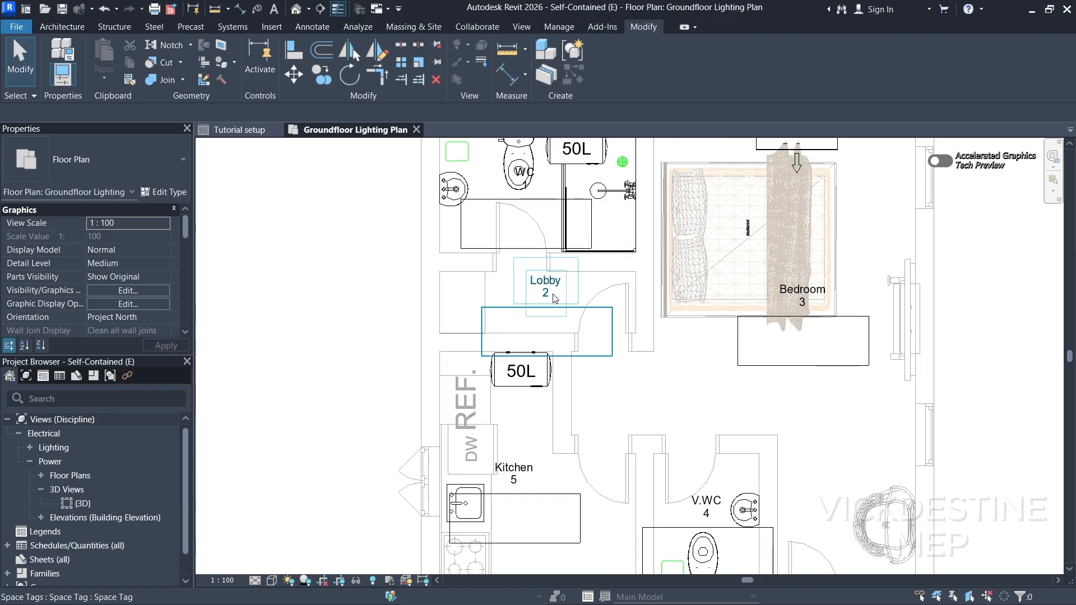
{"action": "left_click", "coordinate": [555, 298]}
{"action": "left_click_drag", "start_coordinate": [555, 298], "coordinate": [554, 318]}
{"action": "left_click", "coordinate": [329, 314]}
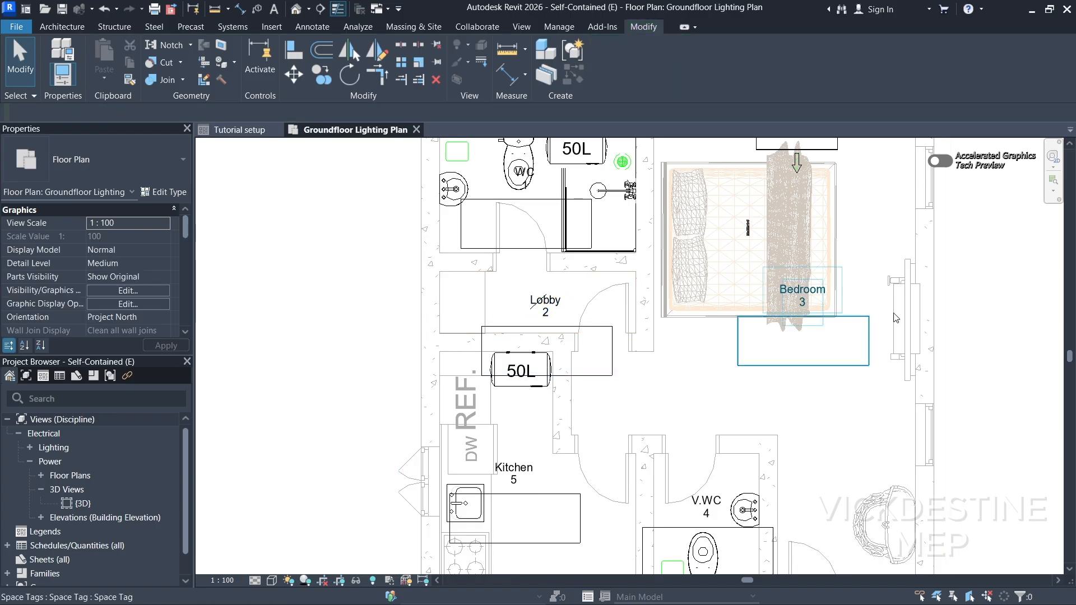
Enable Show Area in the type properties of the Space Tag.
{"action": "left_click", "coordinate": [537, 313]}
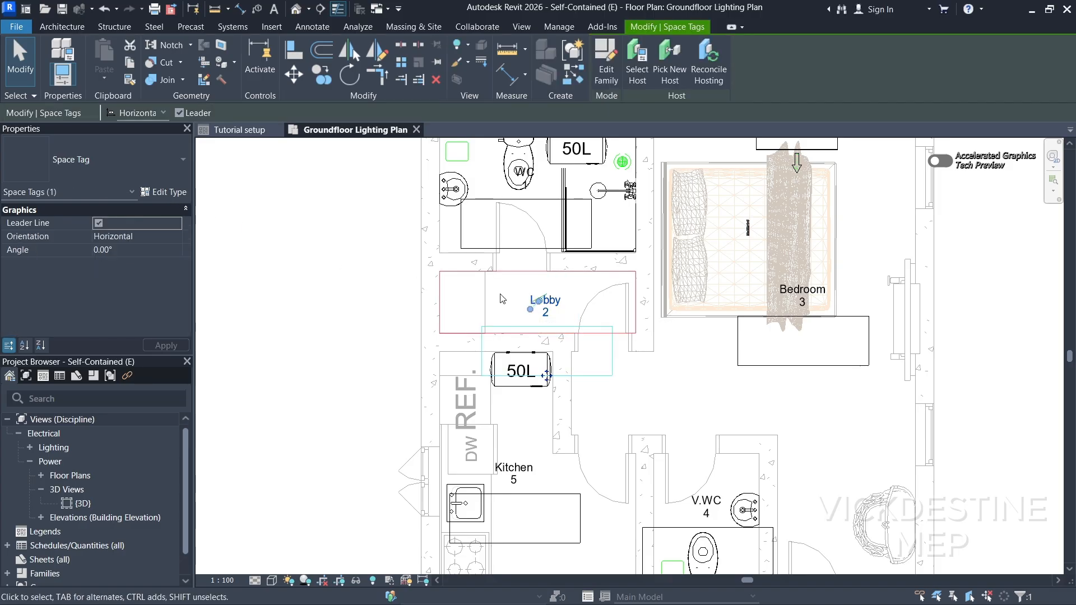
{"action": "left_click", "coordinate": [166, 192]}
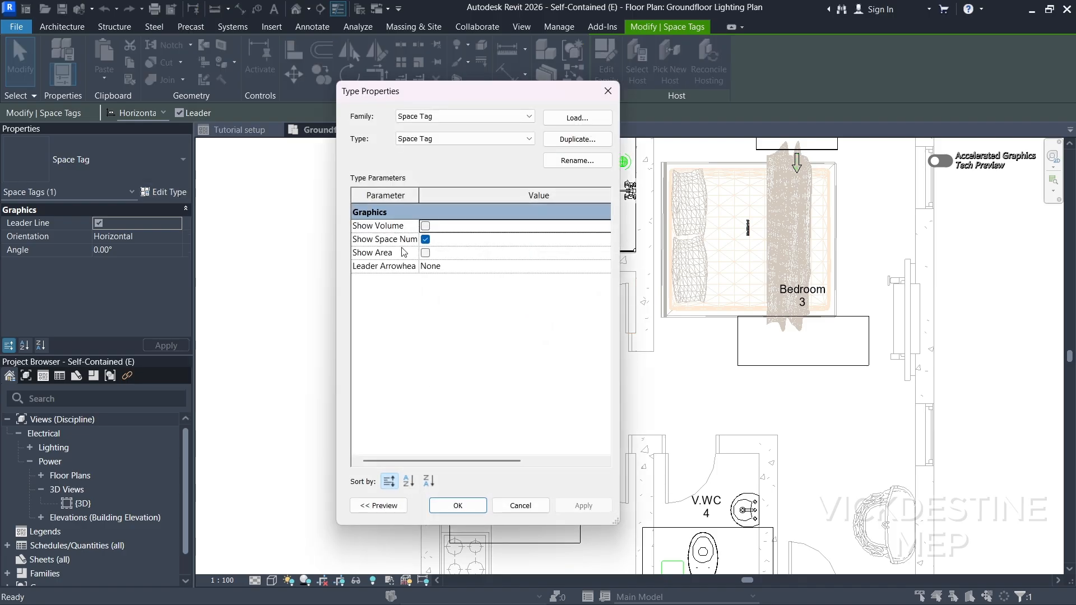
{"action": "left_click", "coordinate": [425, 254]}
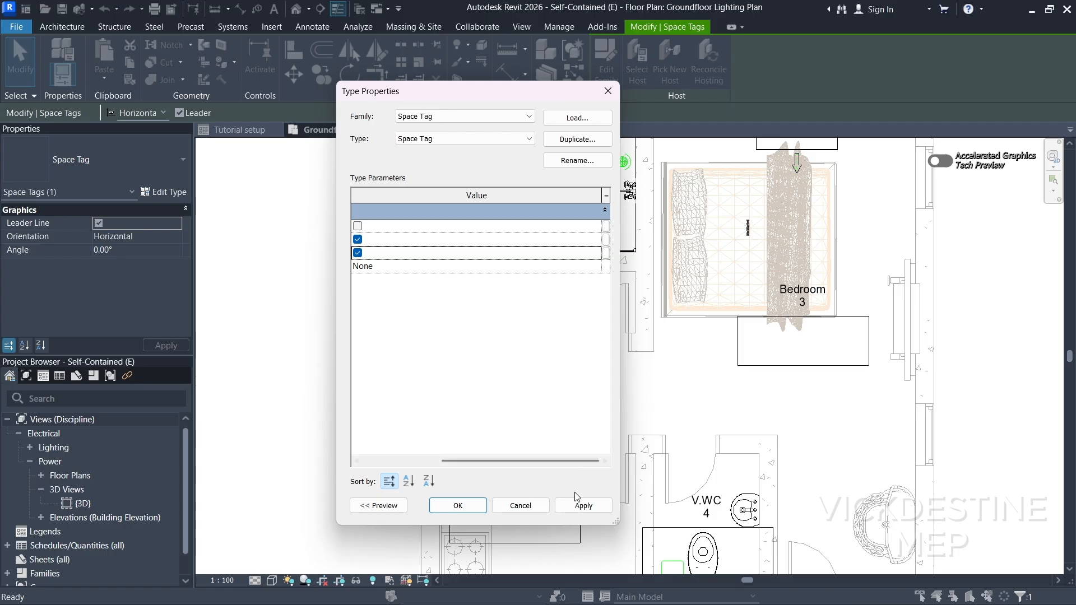
{"action": "left_click", "coordinate": [582, 505]}
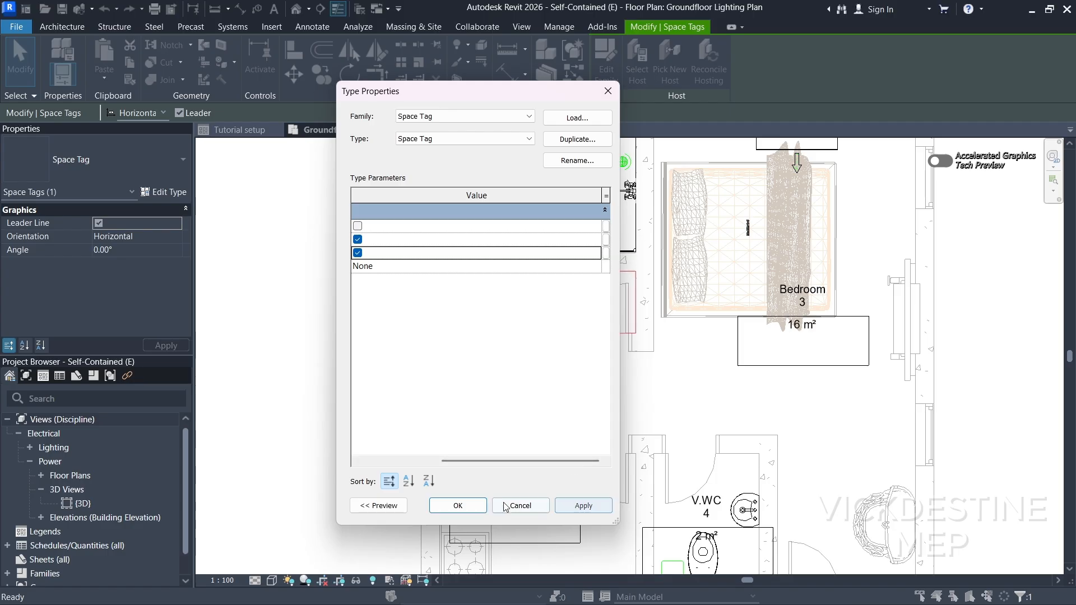
{"action": "left_click", "coordinate": [457, 505]}
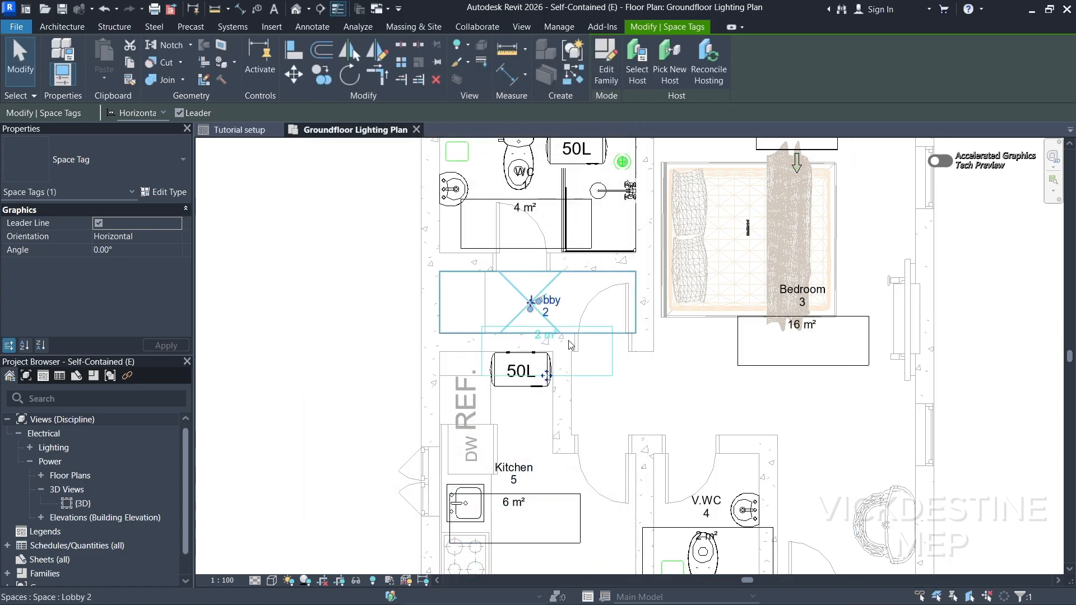
{"action": "left_click", "coordinate": [334, 332]}
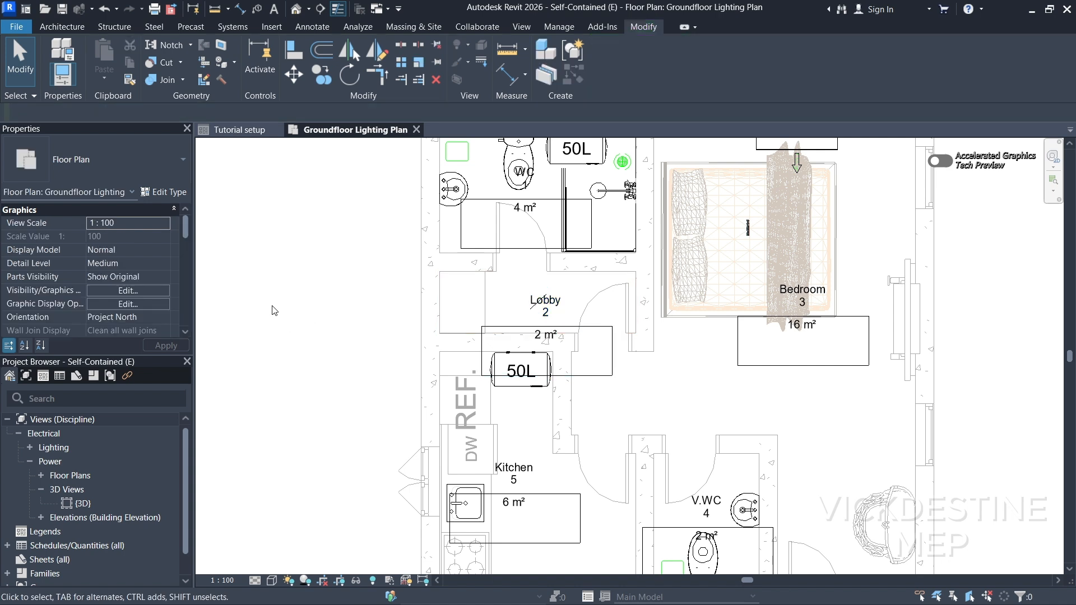
Move the Lobby space tag slightly up so its area text fits inside the room.
{"action": "scroll", "coordinate": [133, 274], "scroll_direction": "down", "scroll_amount": 2}
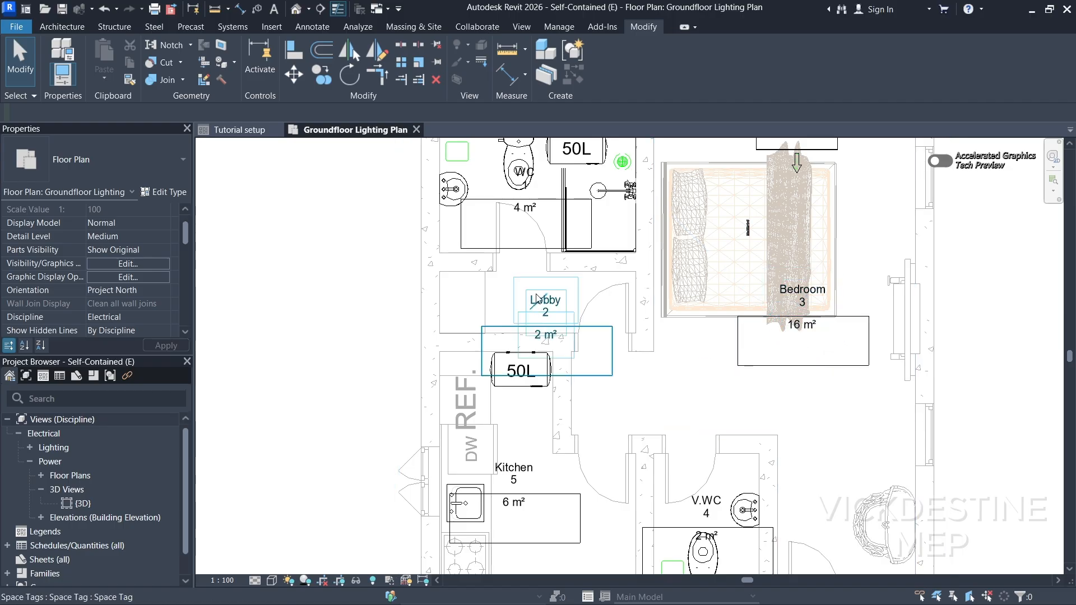
{"action": "left_click_drag", "start_coordinate": [539, 311], "coordinate": [537, 297]}
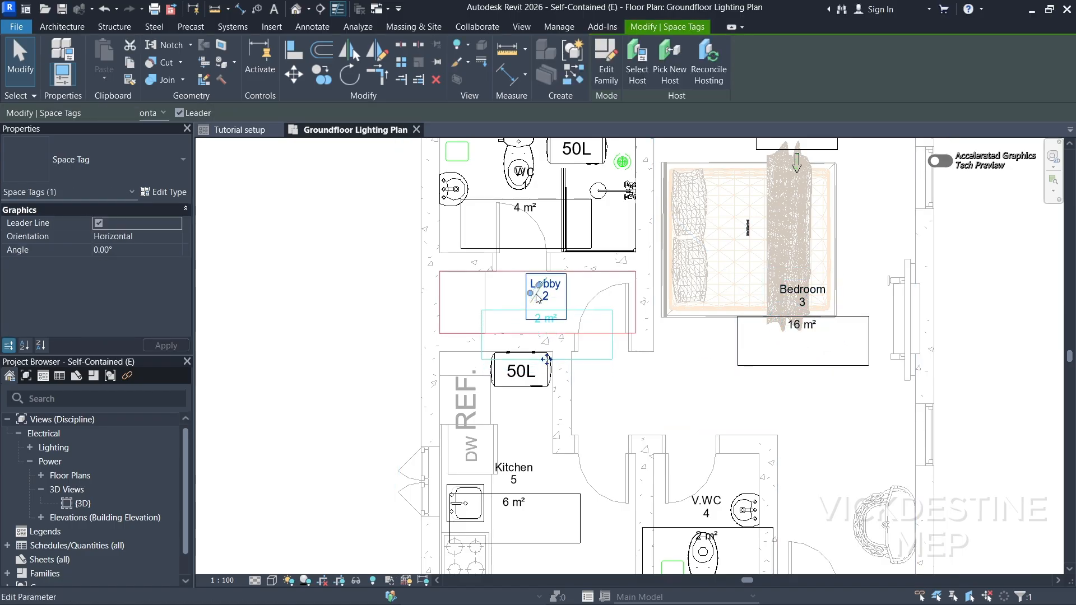
{"action": "scroll", "coordinate": [543, 417], "scroll_direction": "down", "scroll_amount": 1}
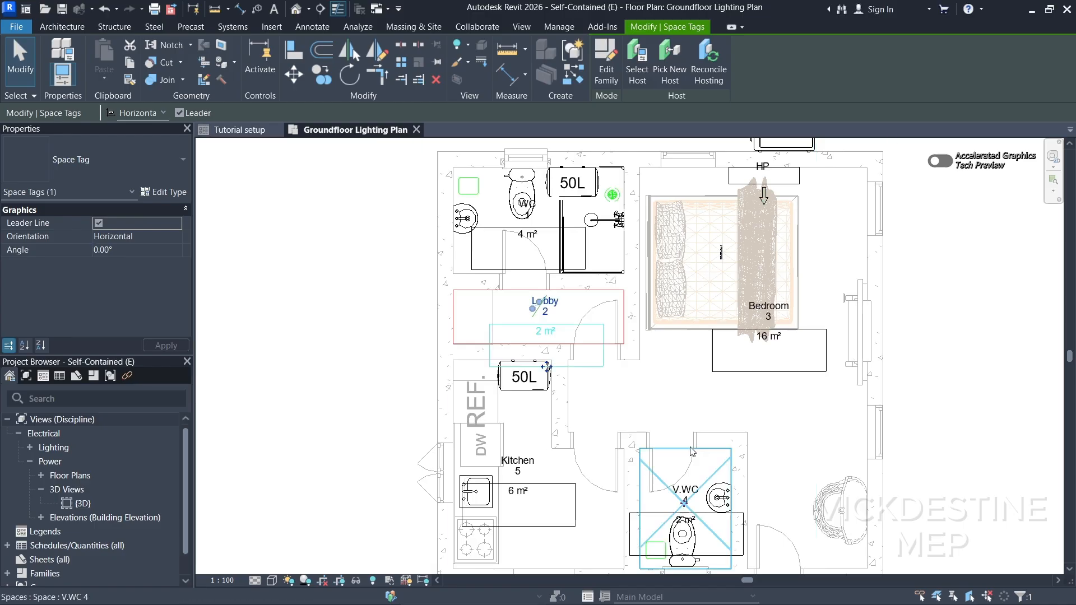
Turn off the space number display in the type properties of the Space Tag, keeping Show Area enabled.
{"action": "middle_click_drag", "start_coordinate": [719, 512], "coordinate": [707, 483]}
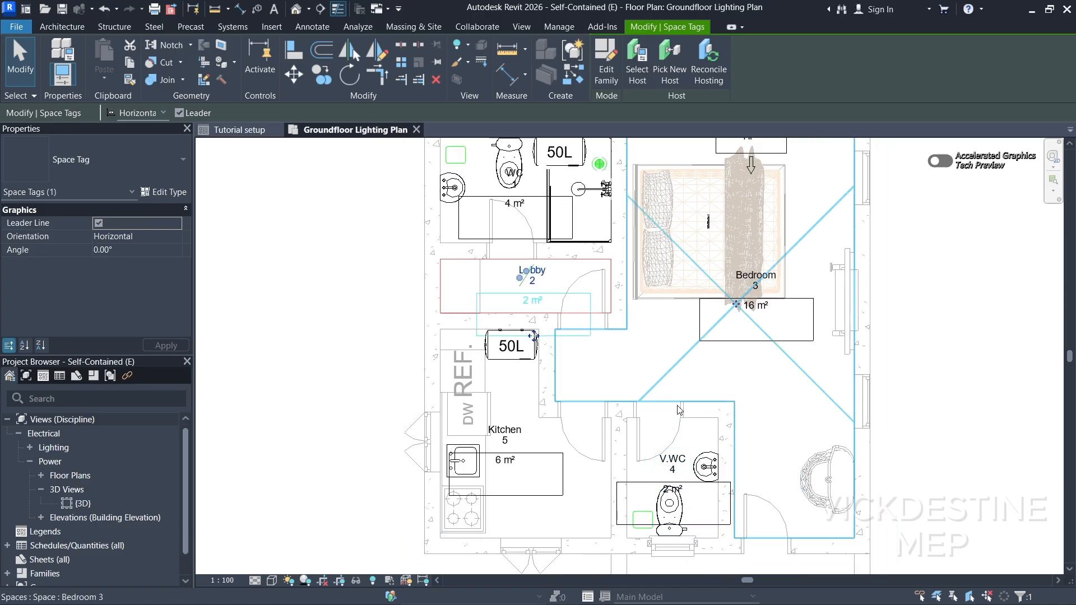
{"action": "middle_click_drag", "start_coordinate": [700, 336], "coordinate": [690, 378]}
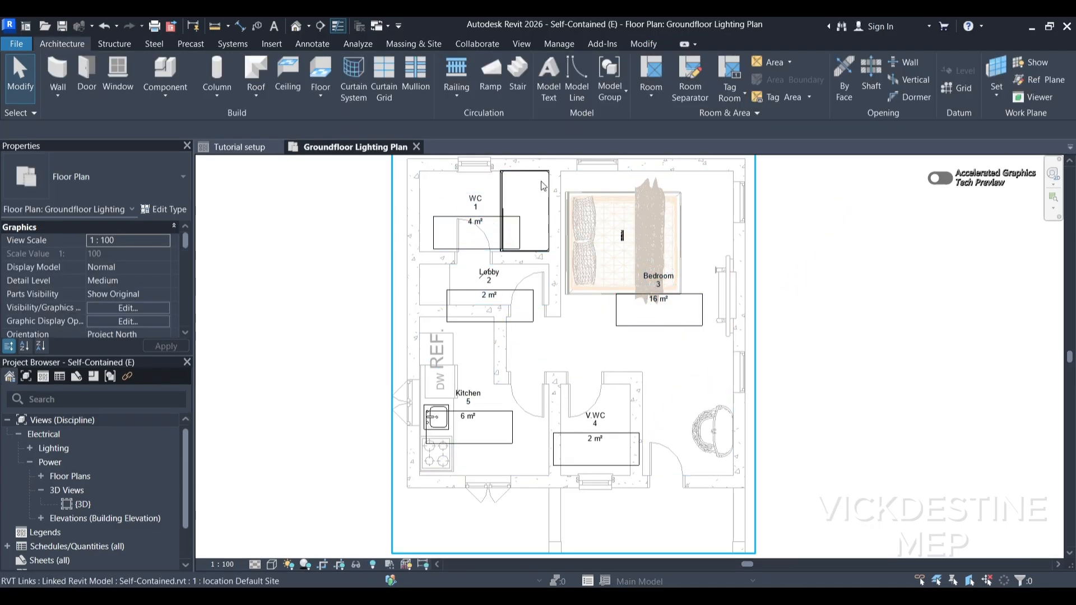
{"action": "scroll", "coordinate": [468, 352], "scroll_direction": "up", "scroll_amount": 2}
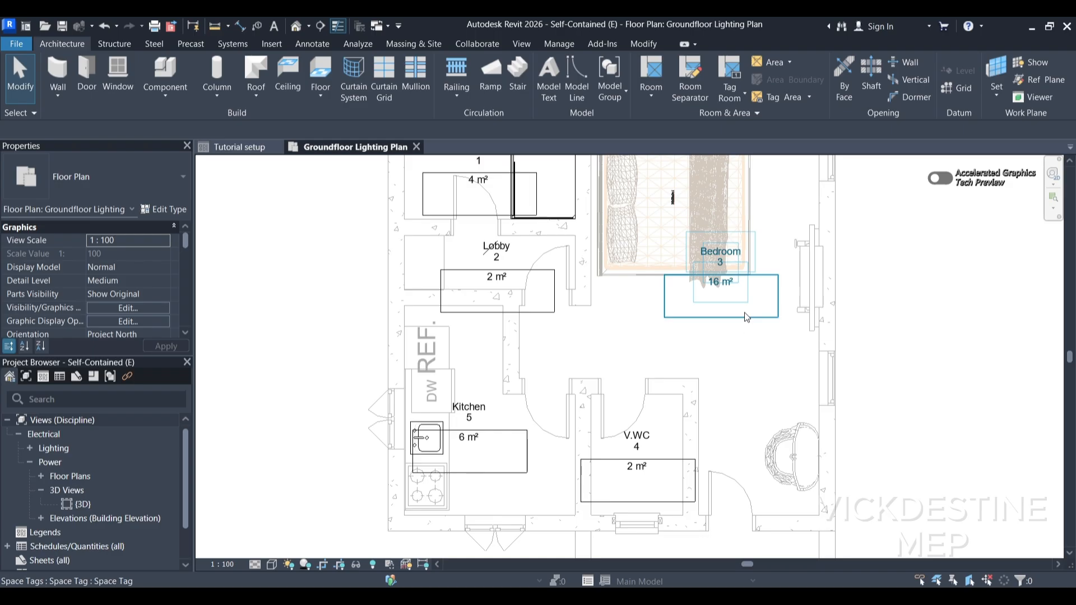
{"action": "left_click", "coordinate": [721, 288]}
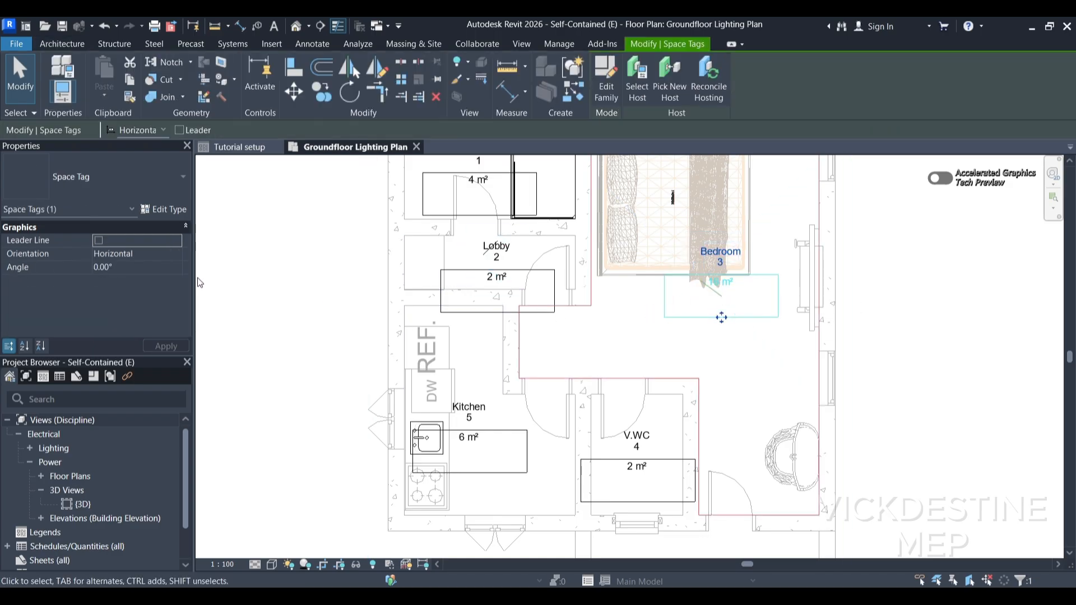
{"action": "left_click", "coordinate": [164, 211]}
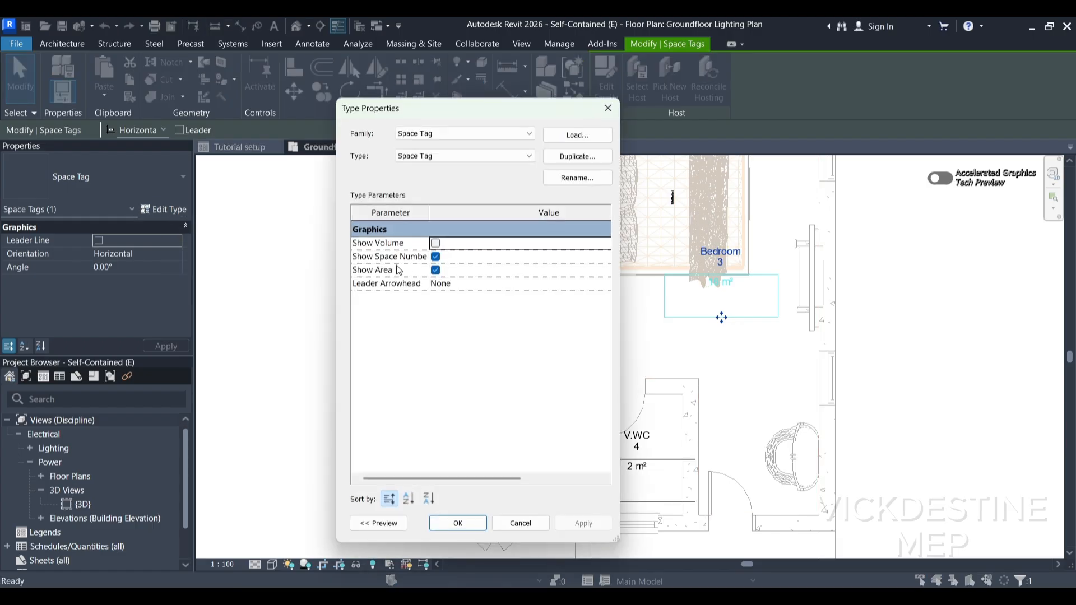
{"action": "left_click", "coordinate": [435, 257]}
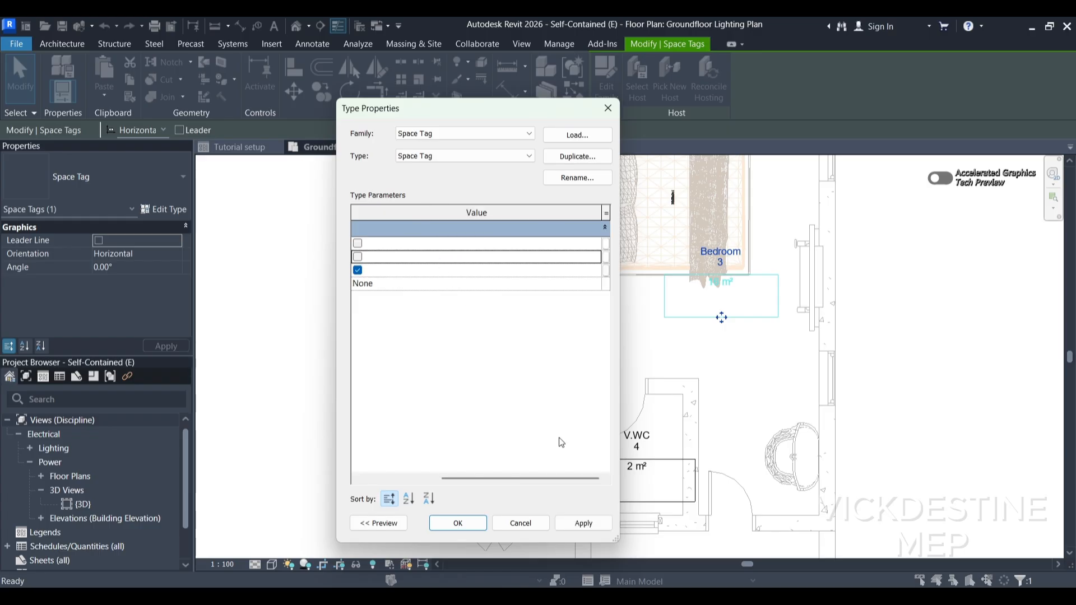
{"action": "left_click", "coordinate": [587, 529]}
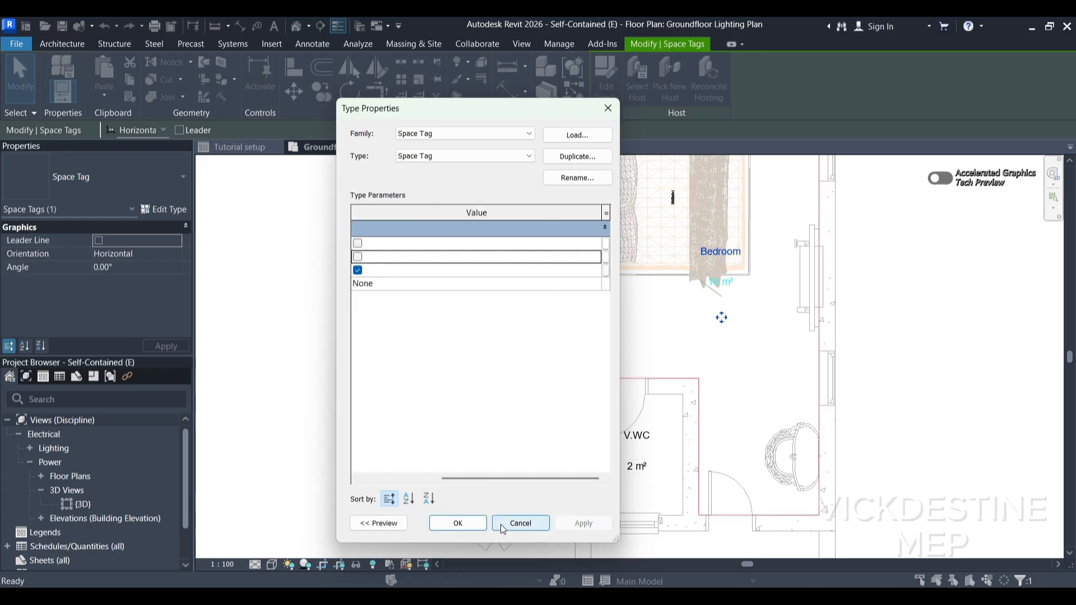
{"action": "left_click", "coordinate": [458, 527]}
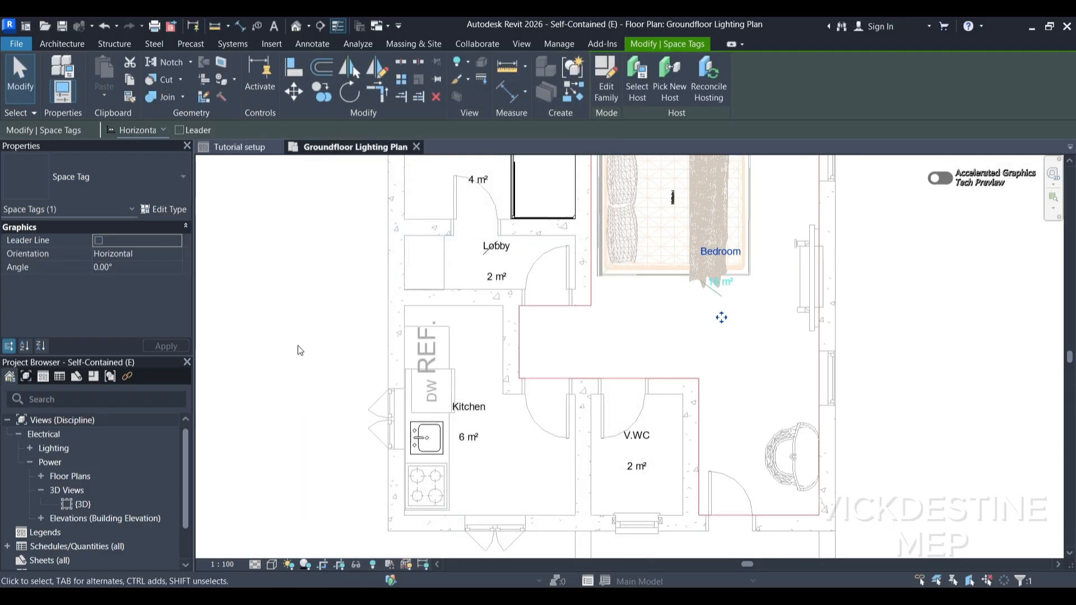
{"action": "left_click", "coordinate": [255, 327]}
Examine the tagged spaces across the ground floor plan, including how far the Bedroom space extends.
{"action": "scroll", "coordinate": [537, 322], "scroll_direction": "down", "scroll_amount": 1}
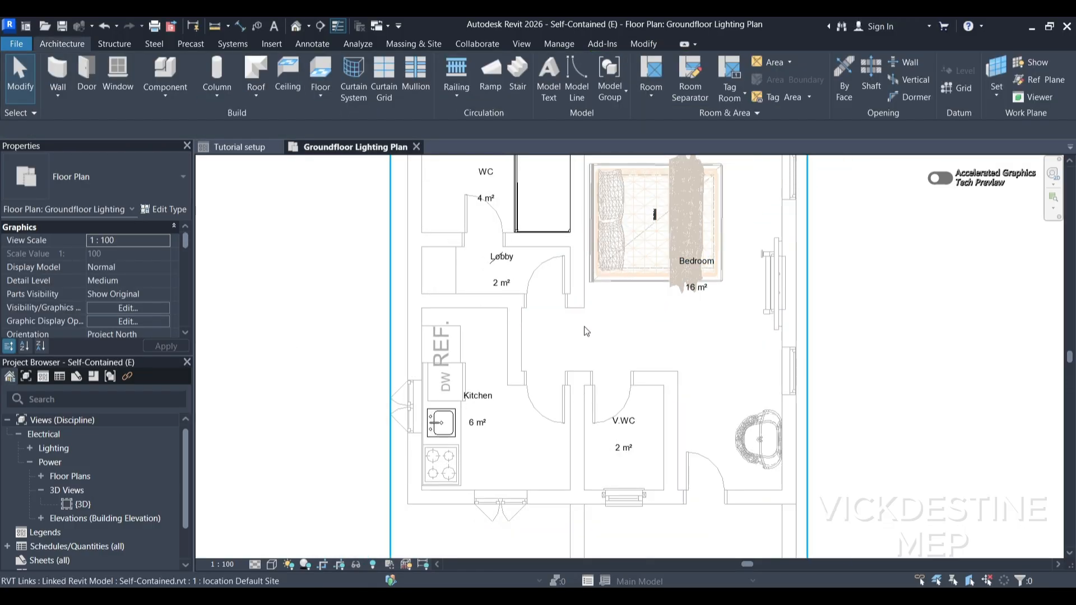
{"action": "middle_click_drag", "start_coordinate": [584, 326], "coordinate": [631, 359]}
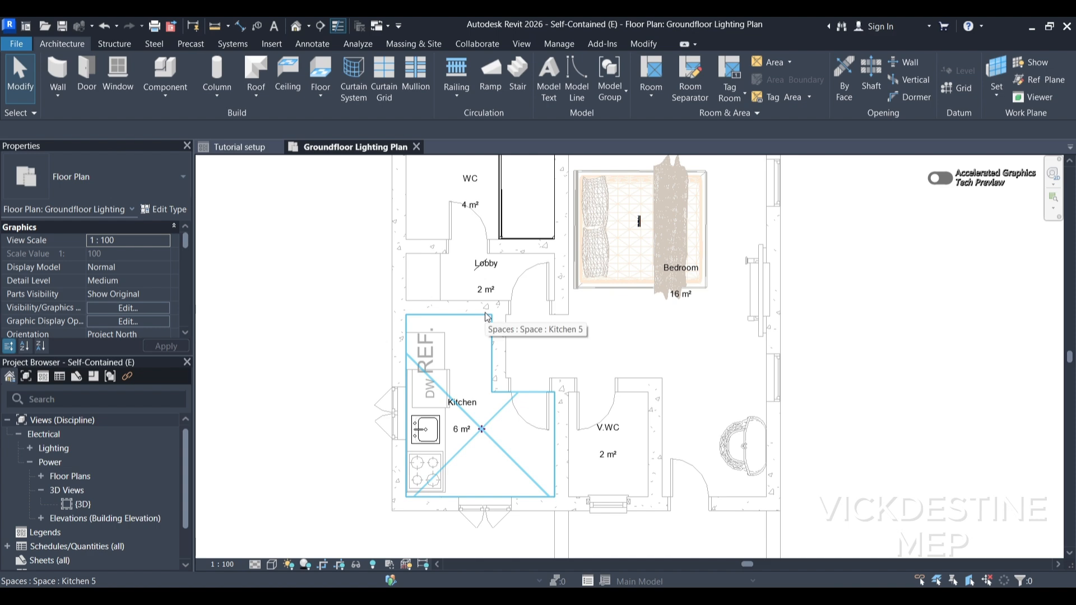
{"action": "middle_click_drag", "start_coordinate": [538, 362], "coordinate": [519, 364]}
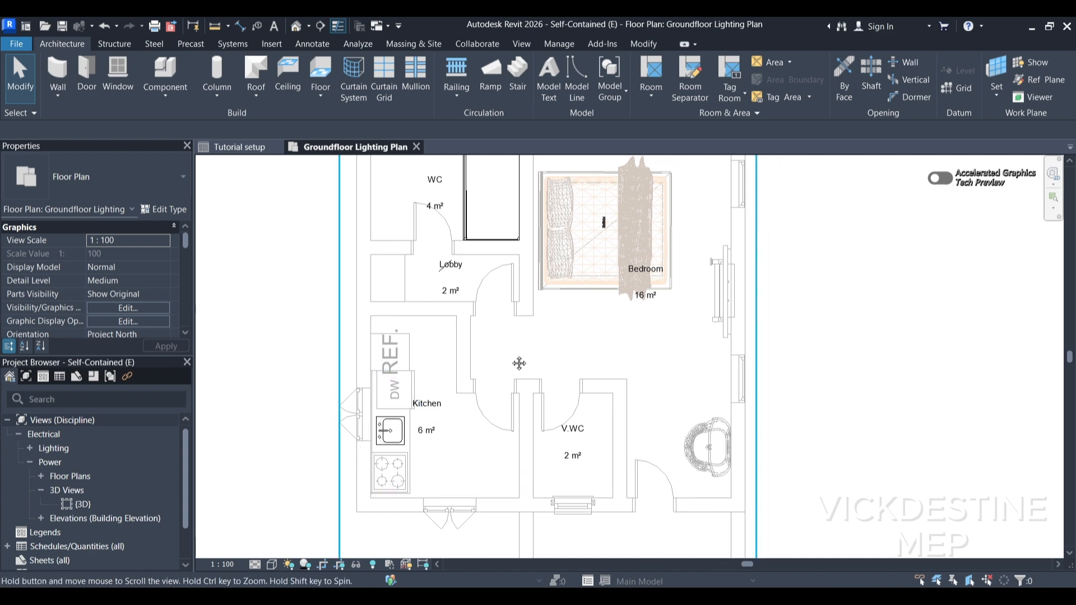
{"action": "scroll", "coordinate": [539, 305], "scroll_direction": "down", "scroll_amount": 1}
{"action": "middle_click_drag", "start_coordinate": [537, 304], "coordinate": [534, 355]}
{"action": "scroll", "coordinate": [560, 335], "scroll_direction": "up", "scroll_amount": 1}
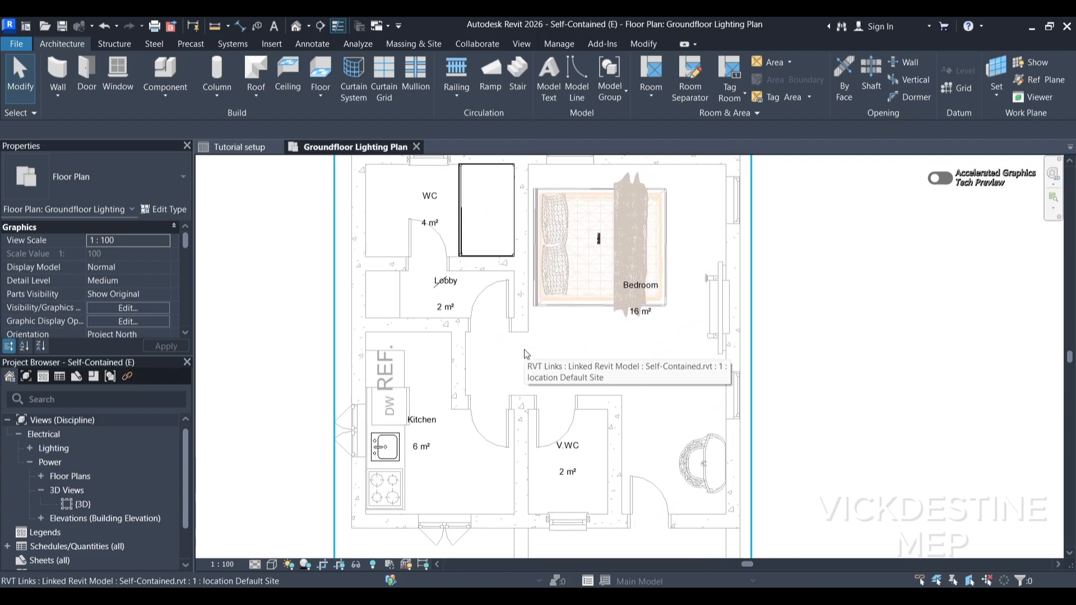
{"action": "middle_click_drag", "start_coordinate": [501, 344], "coordinate": [510, 345]}
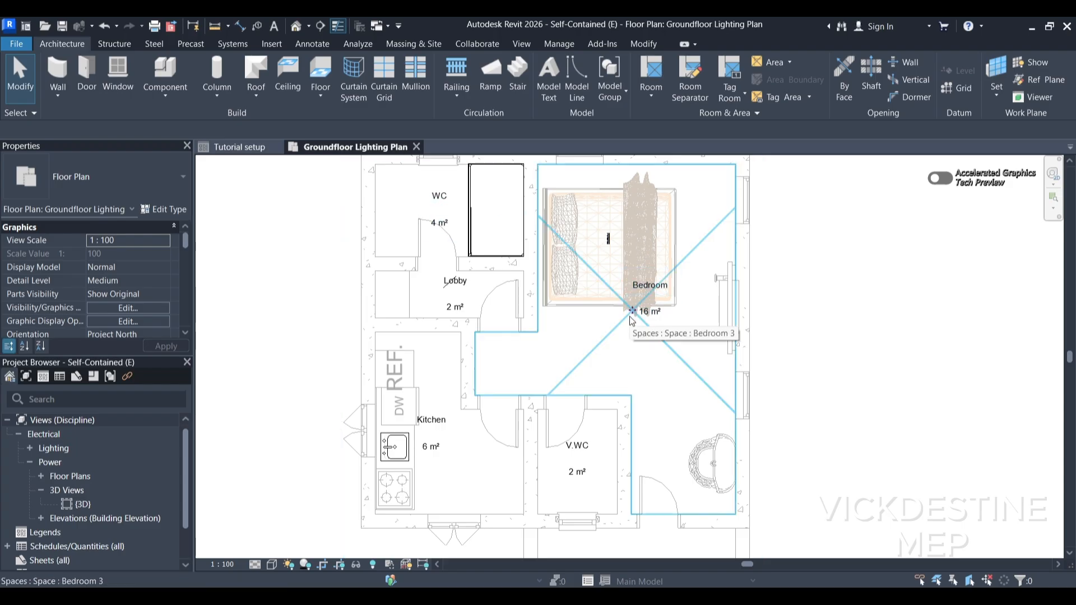
{"action": "middle_click_drag", "start_coordinate": [604, 362], "coordinate": [538, 361]}
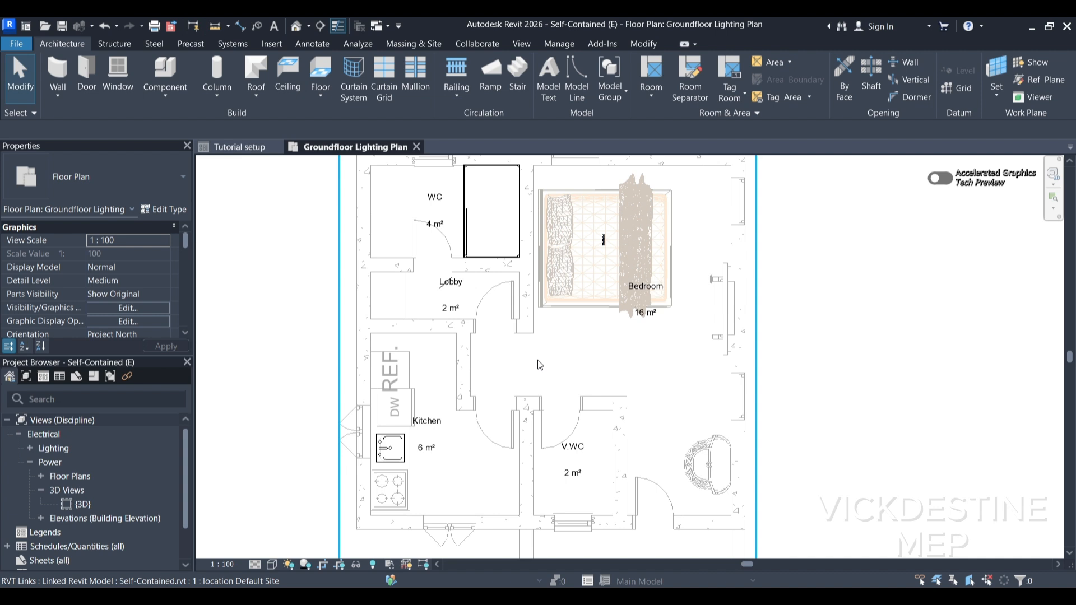
{"action": "mouse_move", "coordinate": [537, 360]}
{"action": "middle_mouse_down"}
{"action": "mouse_move", "coordinate": [553, 349]}
{"action": "mouse_move", "coordinate": [541, 369]}
{"action": "middle_mouse_up"}
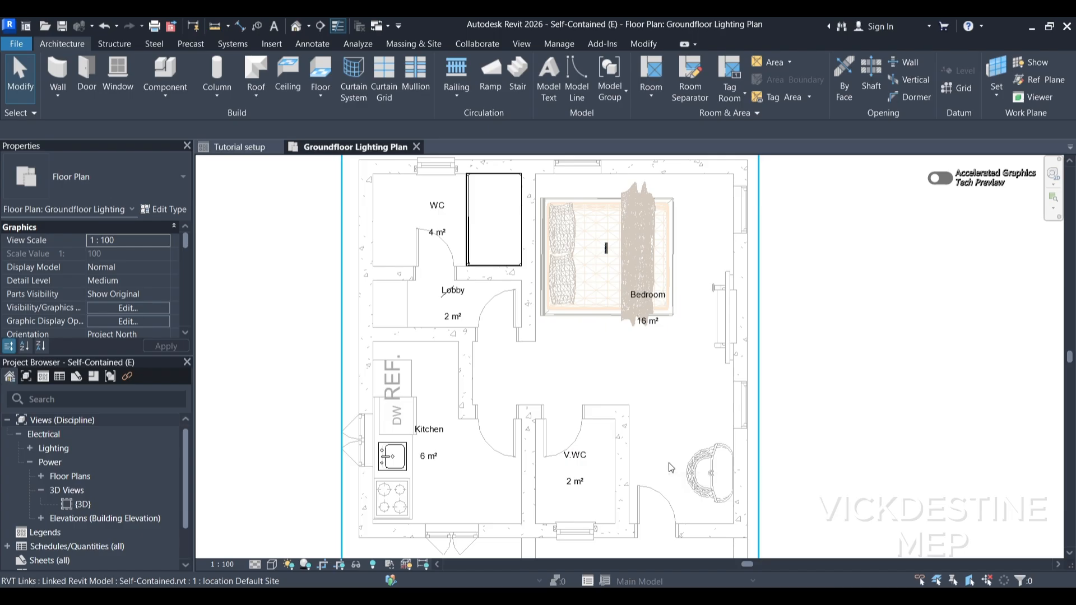
{"action": "scroll", "coordinate": [516, 392], "scroll_direction": "up", "scroll_amount": 2}
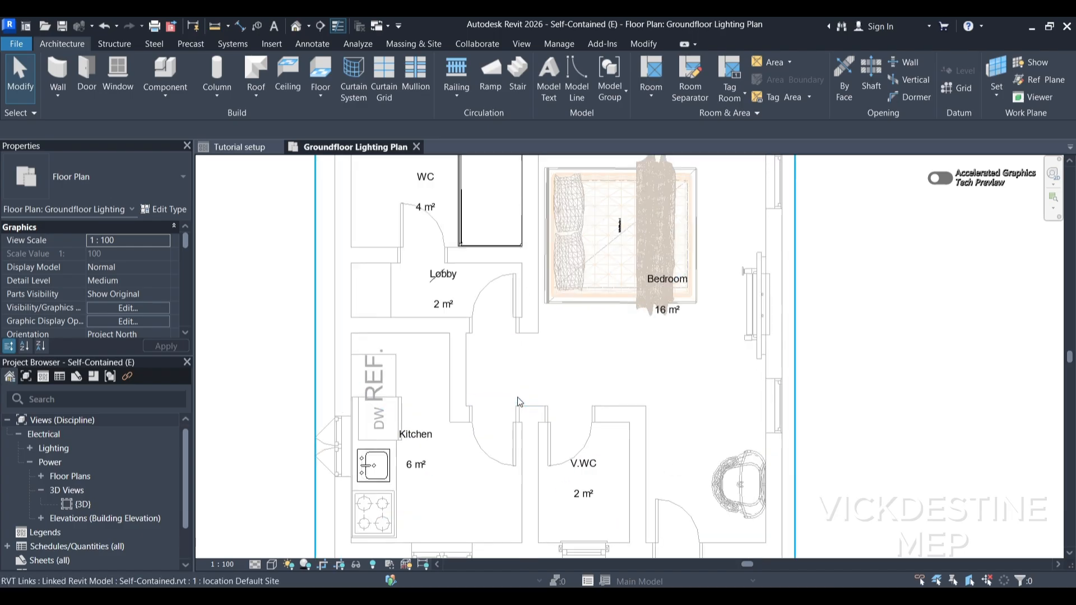
{"action": "mouse_move", "coordinate": [524, 356]}
{"action": "middle_mouse_down"}
{"action": "mouse_move", "coordinate": [515, 330]}
{"action": "mouse_move", "coordinate": [500, 364]}
{"action": "middle_mouse_up"}
{"action": "scroll", "coordinate": [495, 334], "scroll_direction": "down", "scroll_amount": 1}
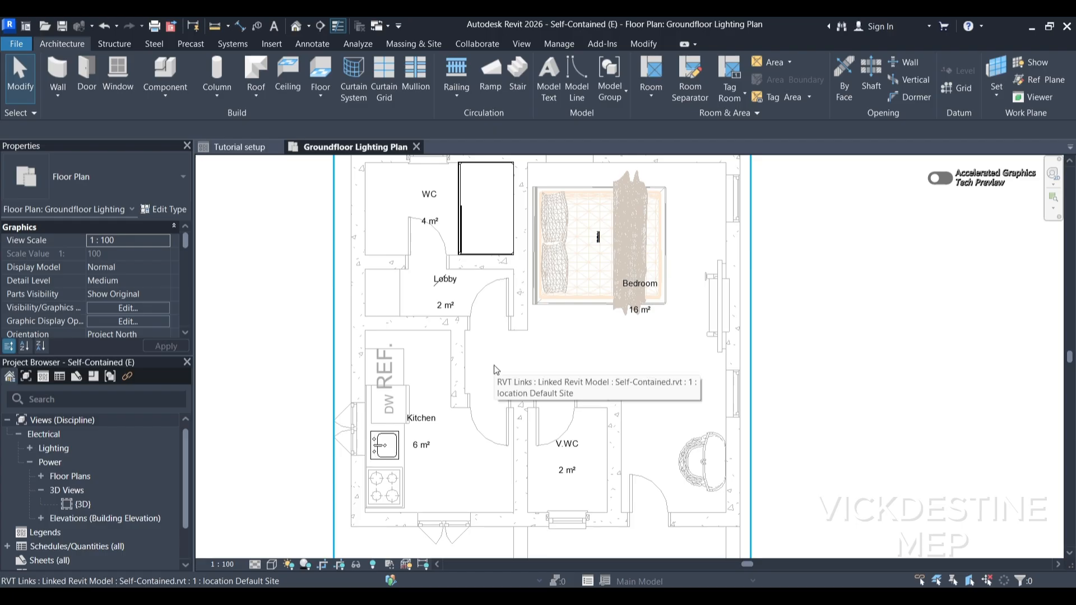
{"action": "middle_click_drag", "start_coordinate": [495, 365], "coordinate": [501, 344]}
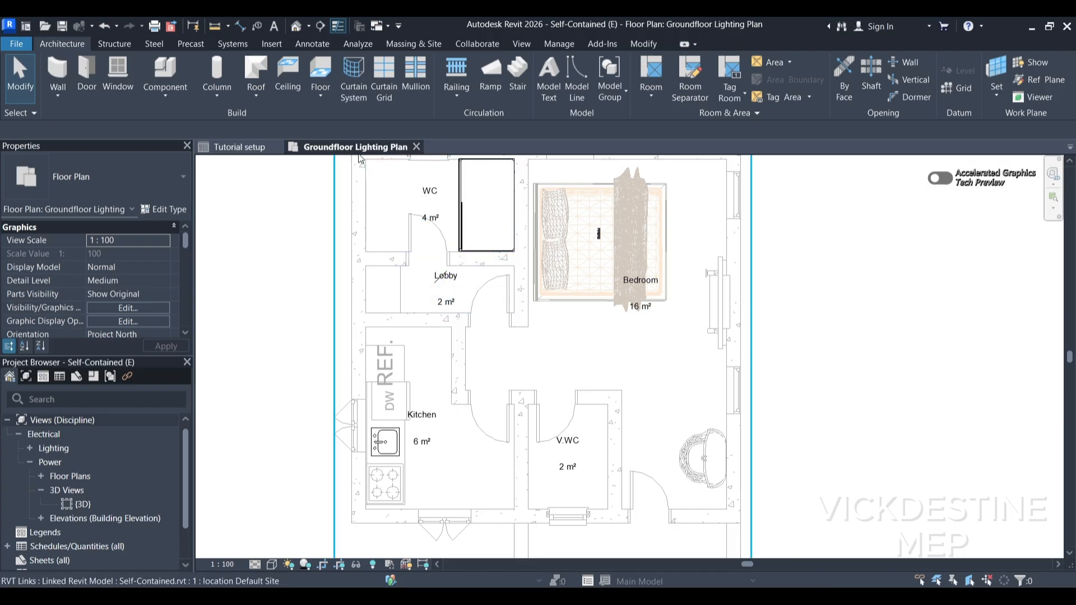
Draw a vertical space separation line from the bedroom wall corner near the Lobby to the V.WC wall, closing off the small passage.
{"action": "left_click", "coordinate": [361, 48]}
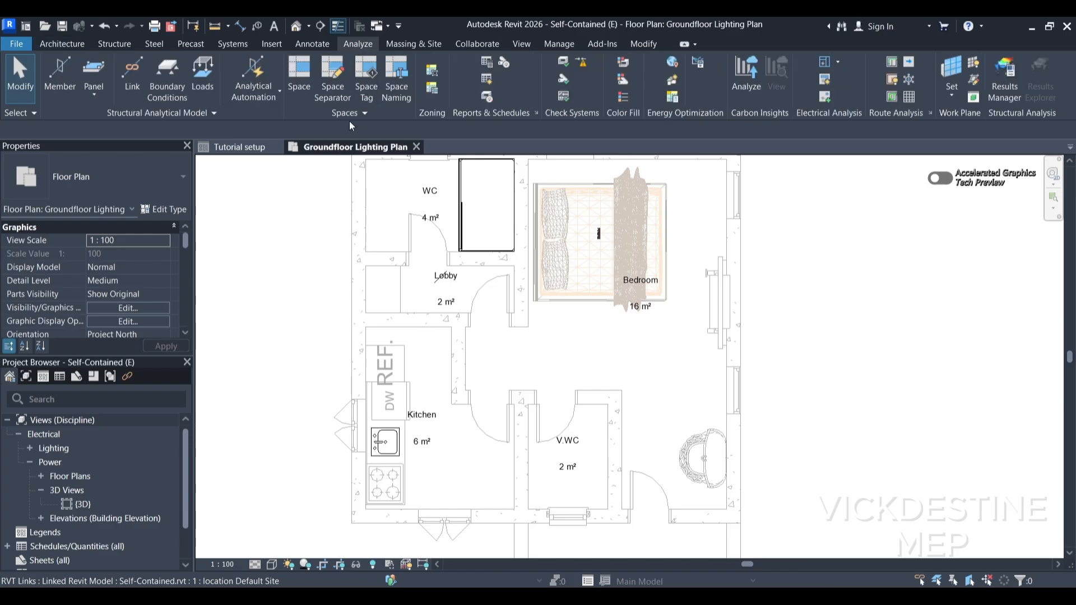
{"action": "left_click", "coordinate": [333, 78]}
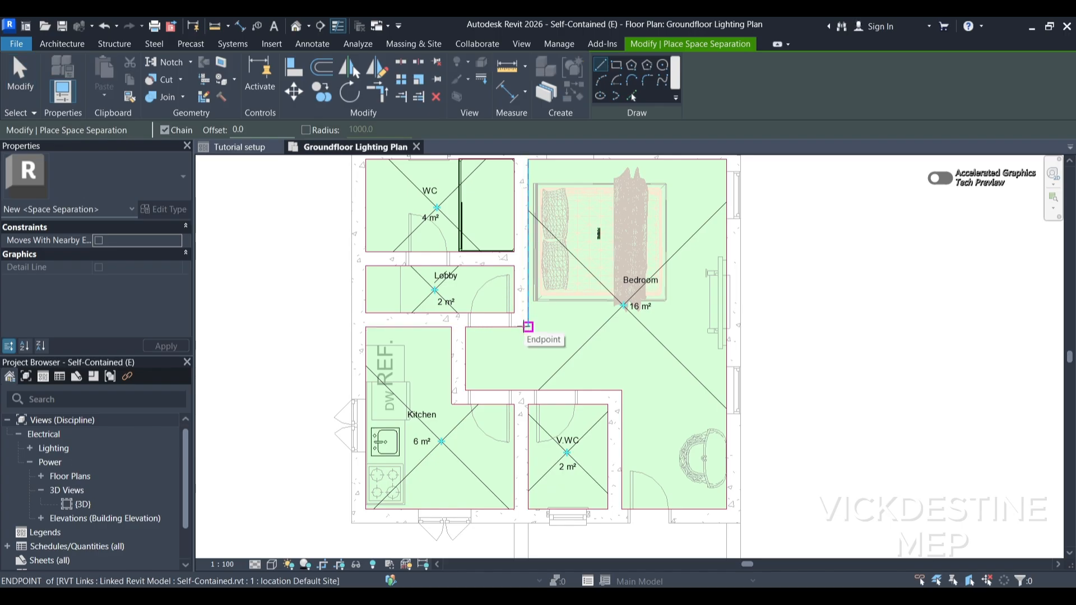
{"action": "left_click", "coordinate": [527, 326]}
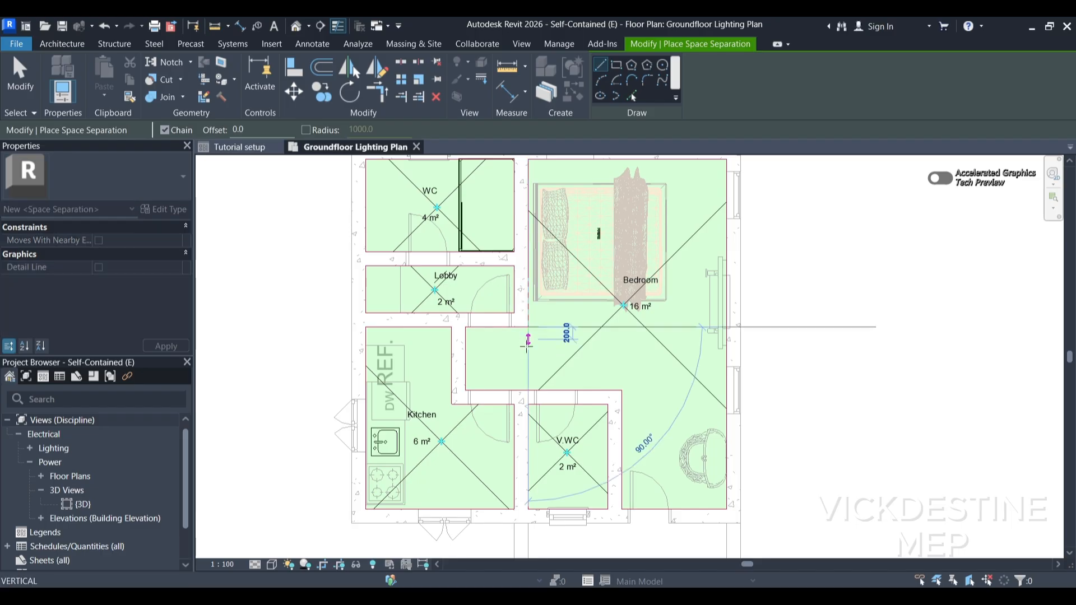
{"action": "left_click", "coordinate": [528, 390]}
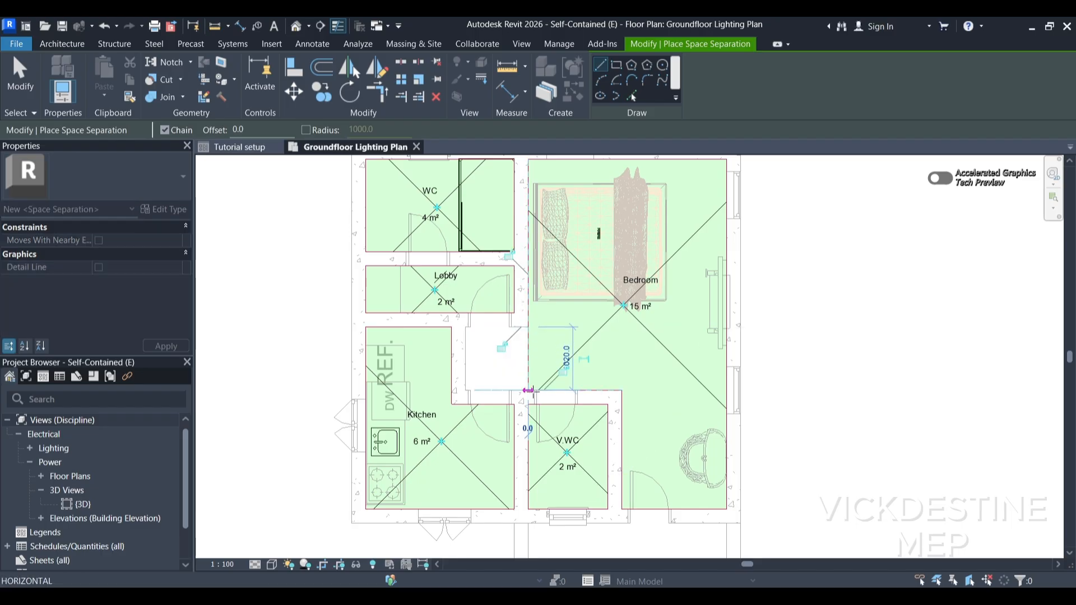
{"action": "key", "text": "Escape"}
{"action": "key", "text": "Escape"}
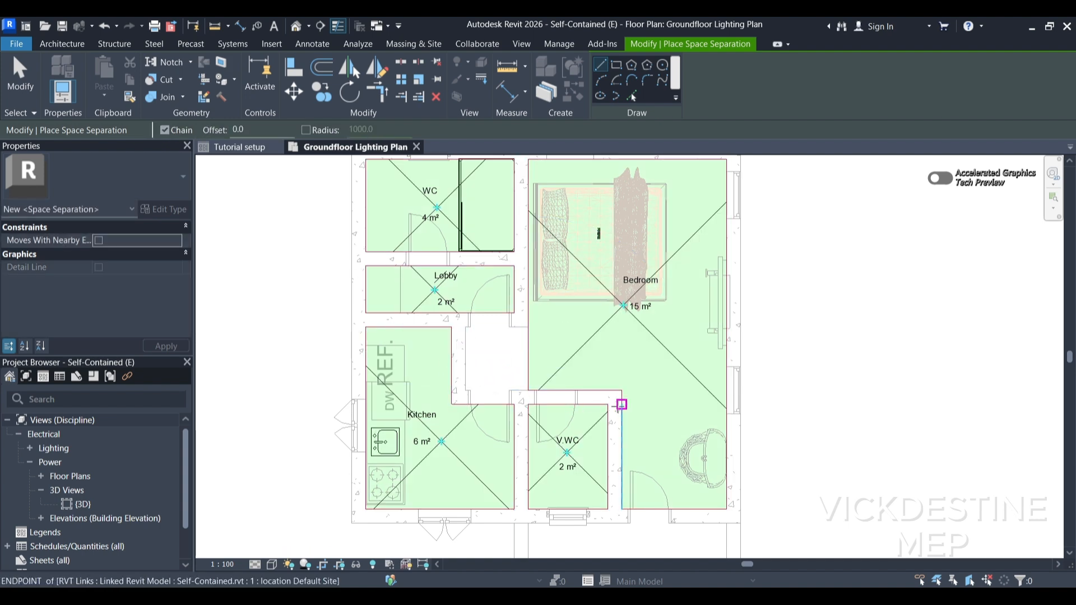
Draw a horizontal space separation line from the V.WC's outer wall corner to the exterior wall, dividing the Bedroom from the entrance area.
{"action": "left_click", "coordinate": [621, 391]}
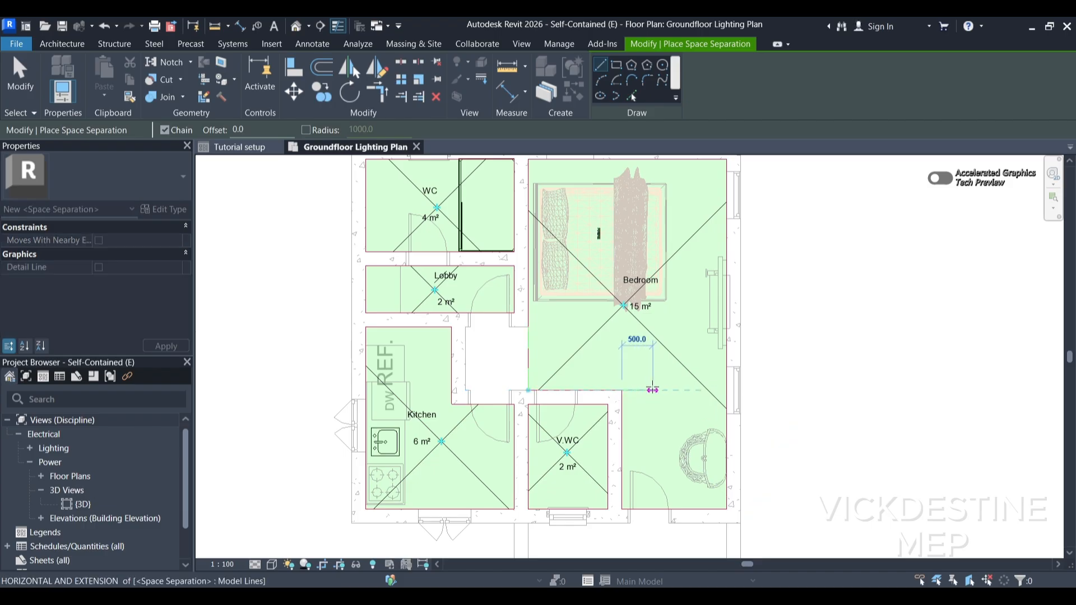
{"action": "left_click", "coordinate": [726, 390]}
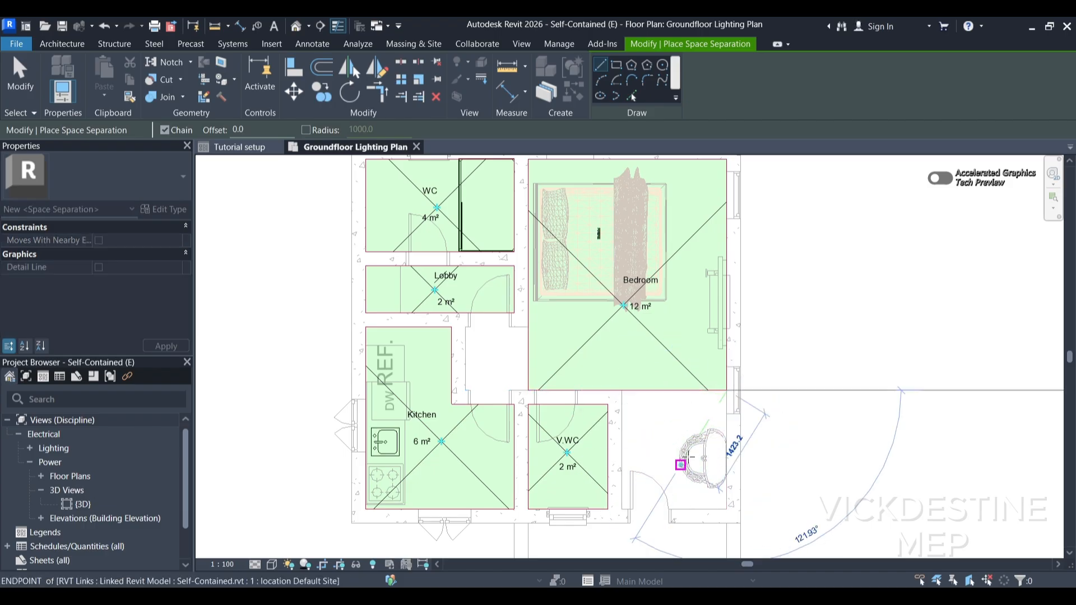
{"action": "key", "text": "Escape"}
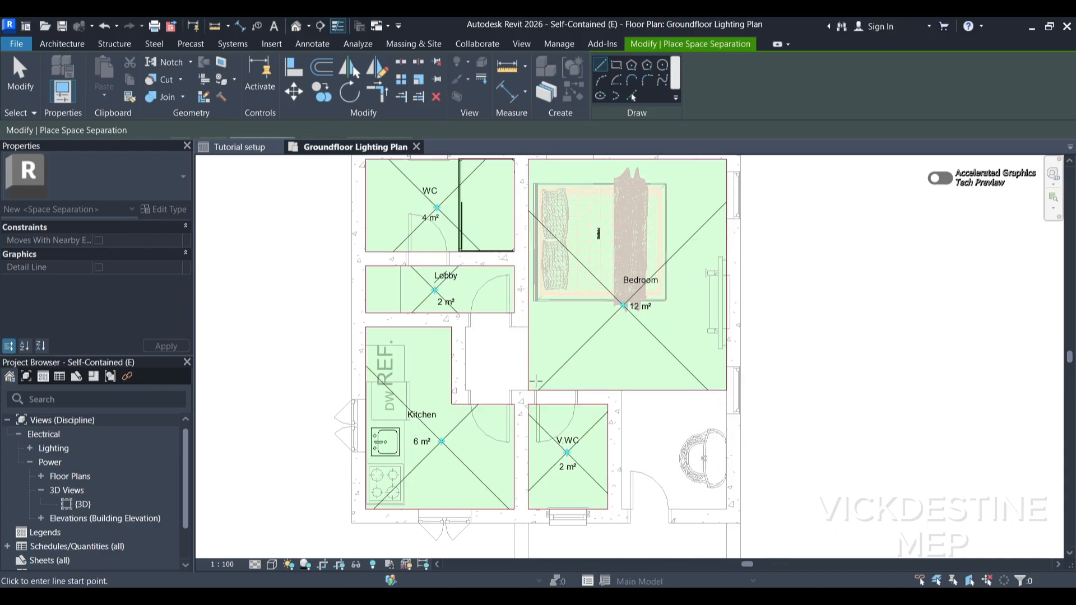
{"action": "key", "text": "Escape"}
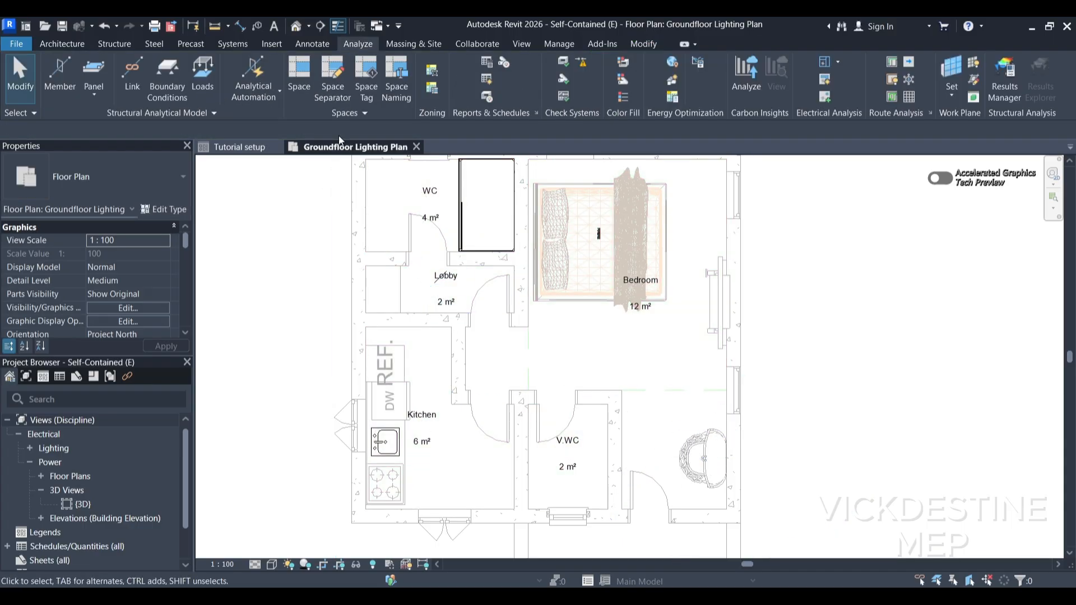
Place new spaces in the small passage beside the Kitchen and in the entrance area below the Bedroom.
{"action": "left_click", "coordinate": [297, 76]}
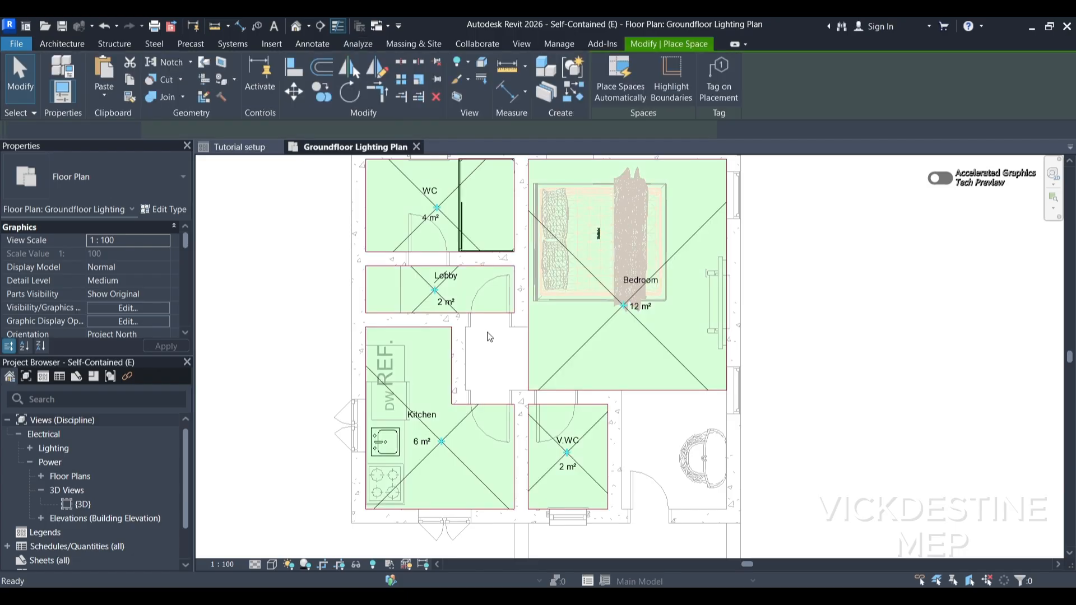
{"action": "left_click", "coordinate": [490, 355]}
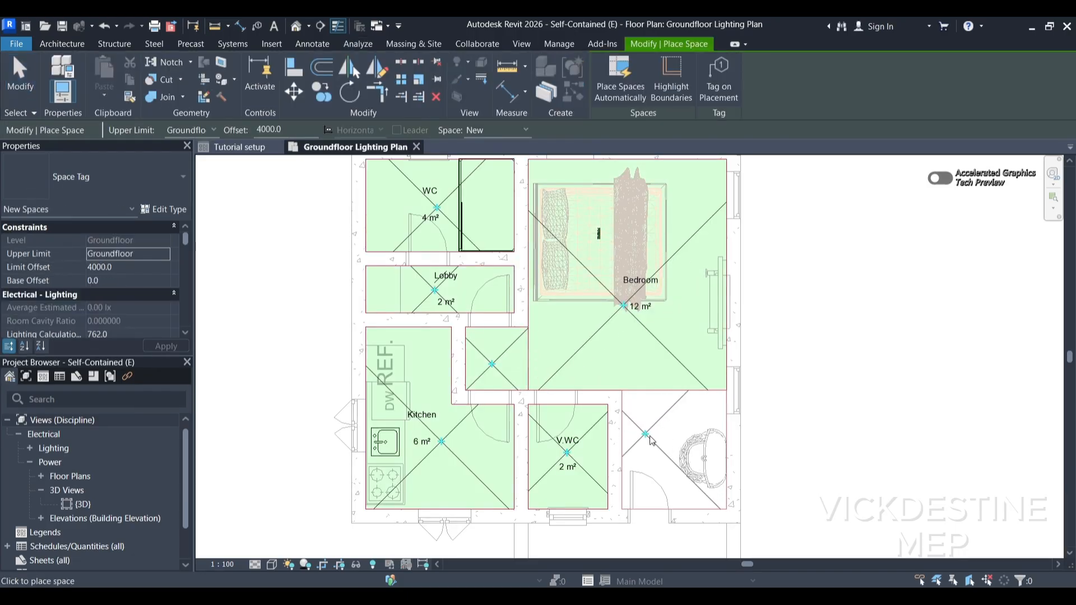
{"action": "left_click", "coordinate": [651, 466]}
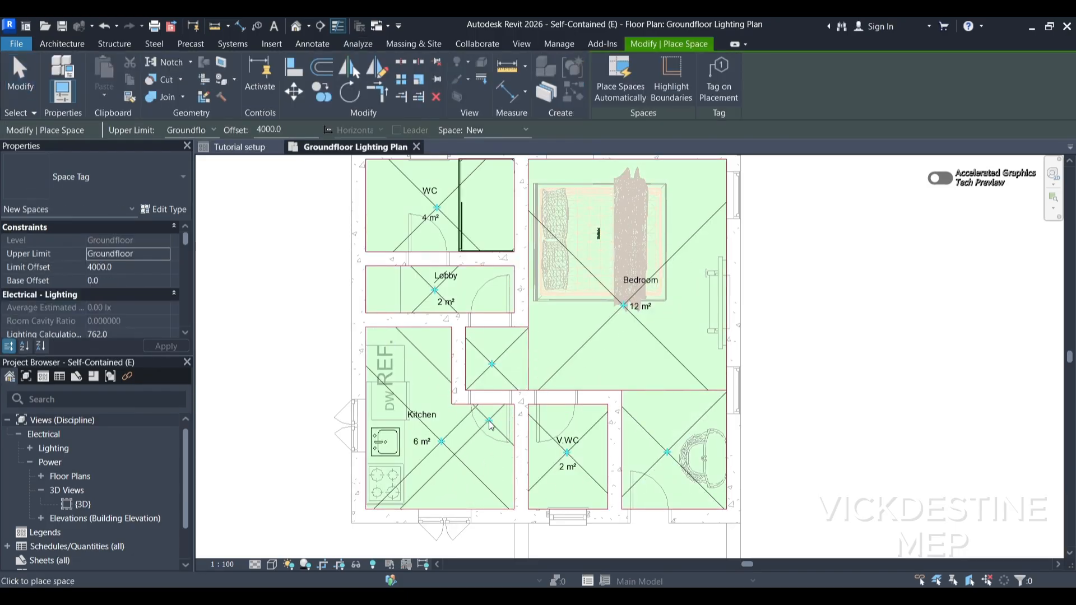
{"action": "key", "text": "Escape"}
Rename the space in the small passage beside the Kitchen as Lobby 1.
{"action": "left_click", "coordinate": [497, 365]}
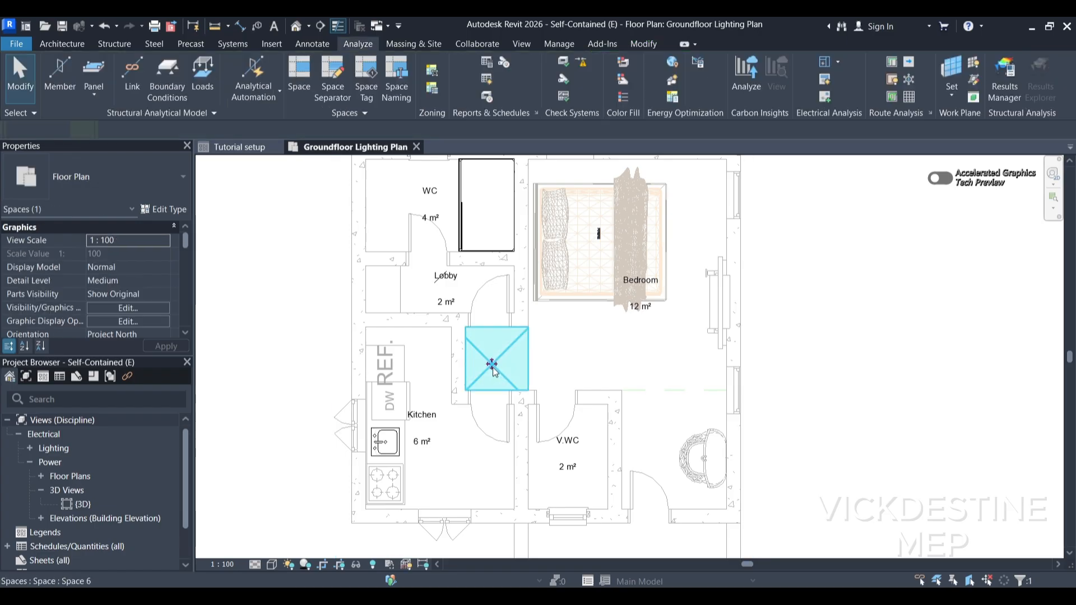
{"action": "scroll", "coordinate": [102, 294], "scroll_direction": "down", "scroll_amount": 4}
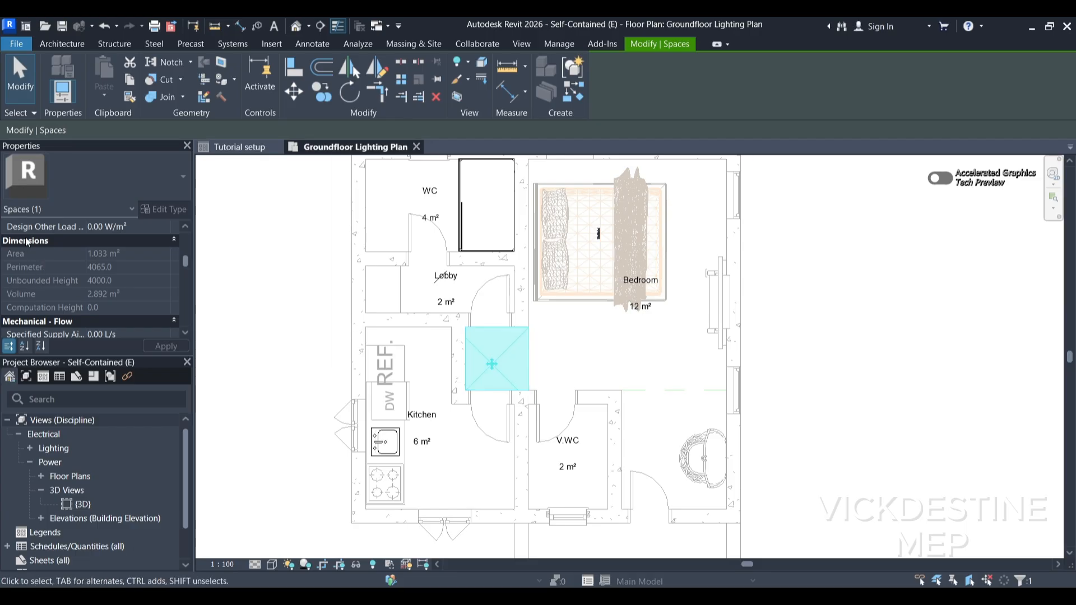
{"action": "scroll", "coordinate": [100, 292], "scroll_direction": "down", "scroll_amount": 5}
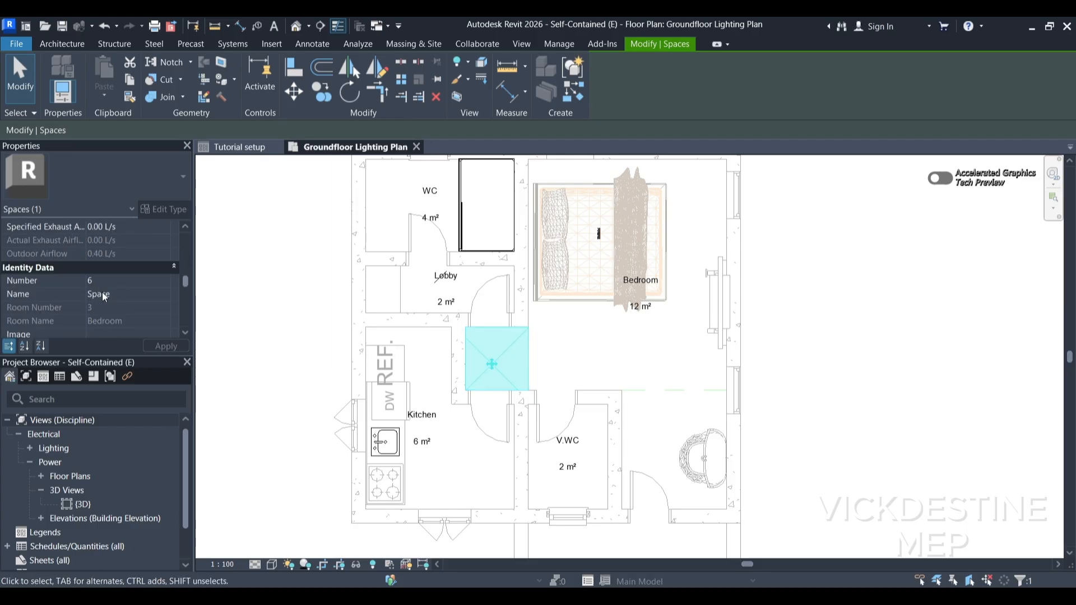
{"action": "mouse_move", "coordinate": [23, 292]}
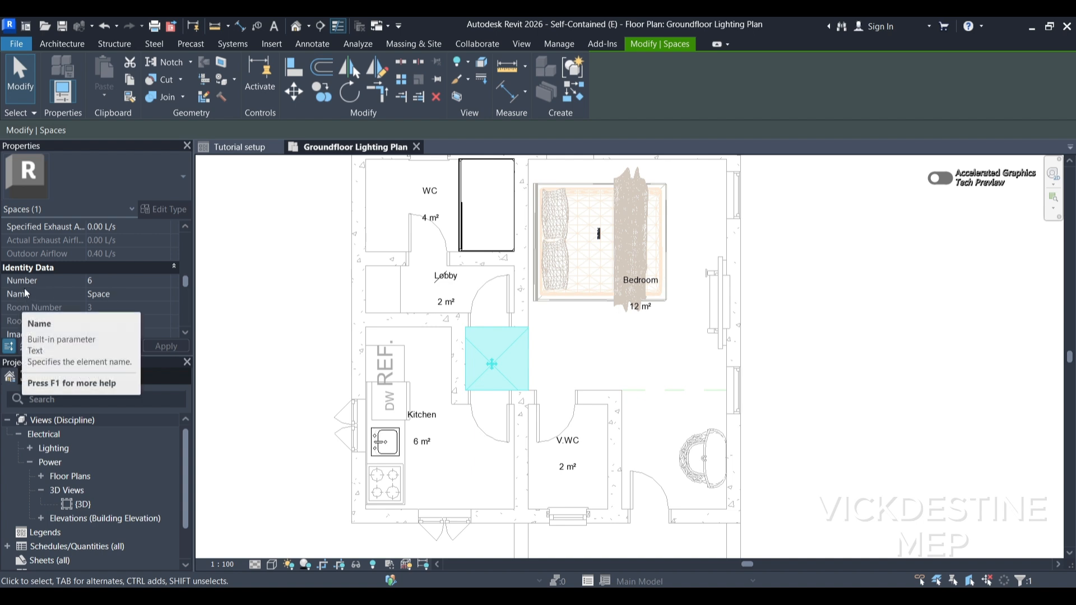
{"action": "left_click", "coordinate": [118, 297]}
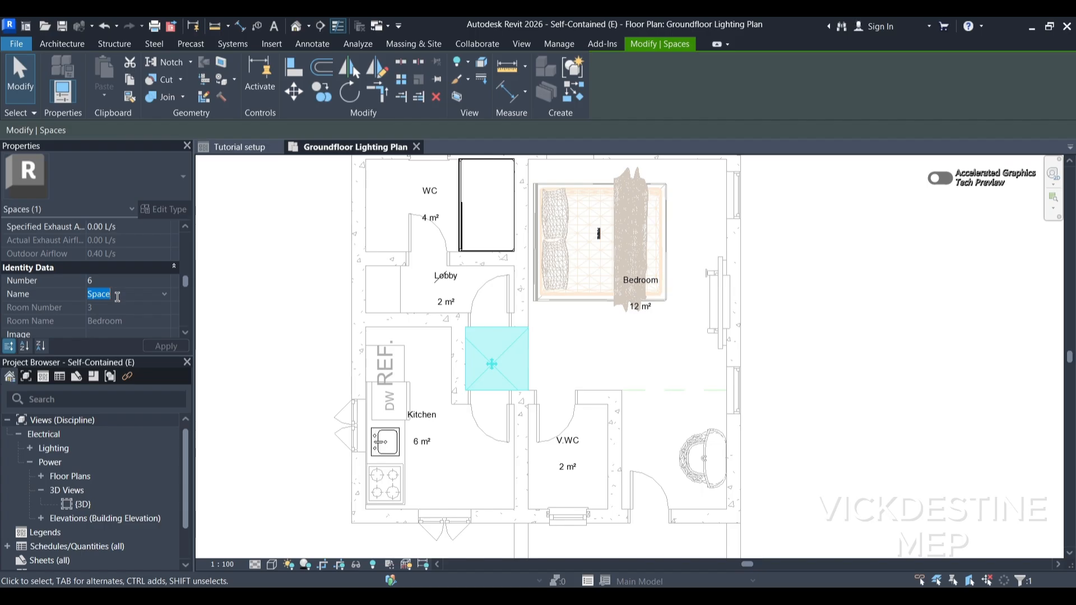
{"action": "type", "text": "Lo"}
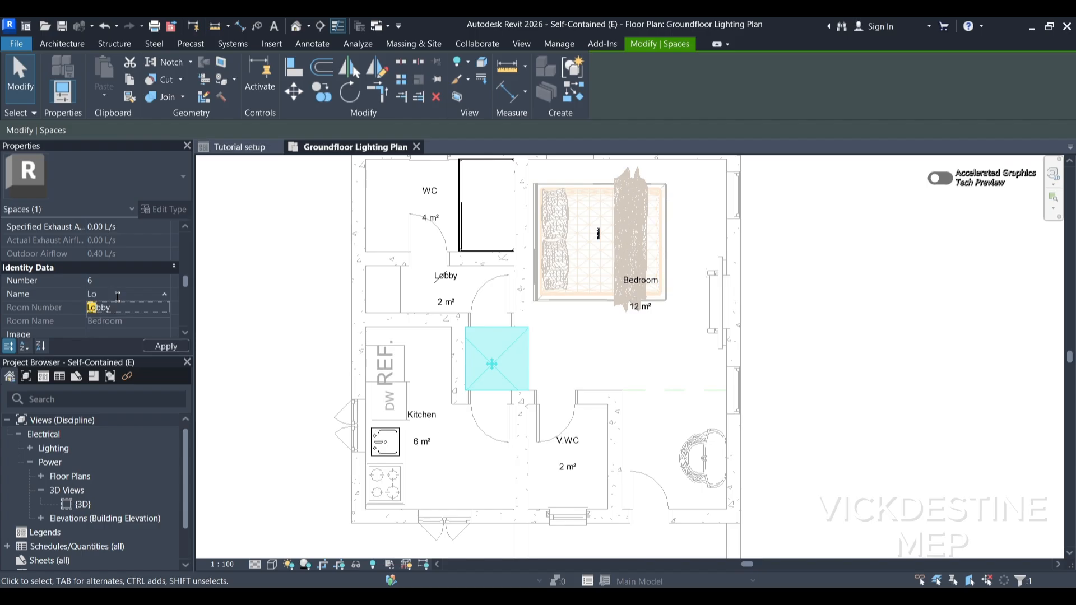
{"action": "type", "text": "bby 1"}
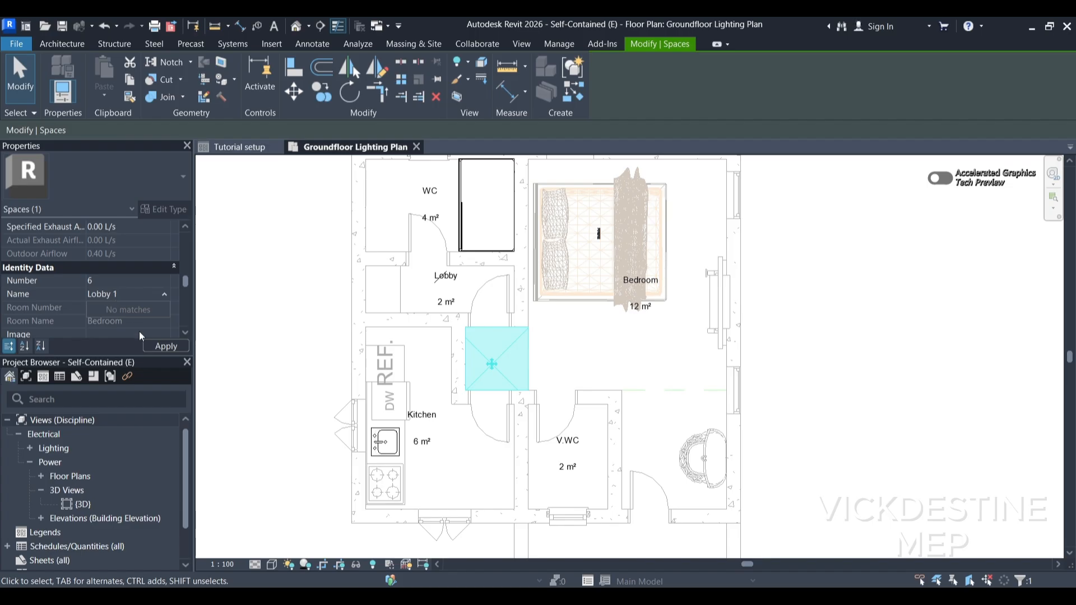
{"action": "left_click", "coordinate": [170, 347]}
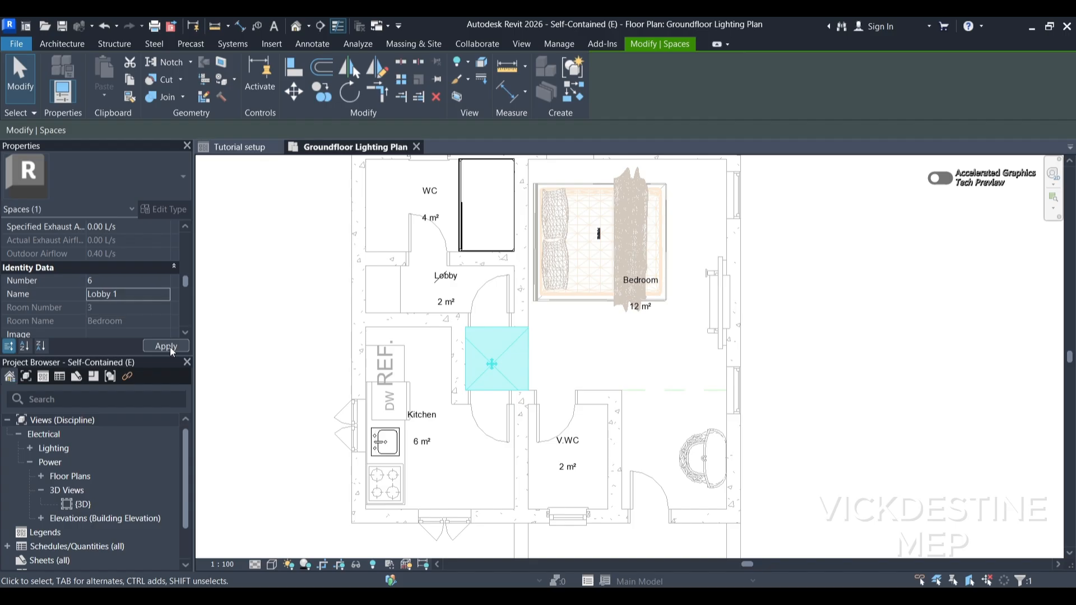
Rename the space in the entrance area below the Bedroom as Entrance.
{"action": "left_click", "coordinate": [667, 454]}
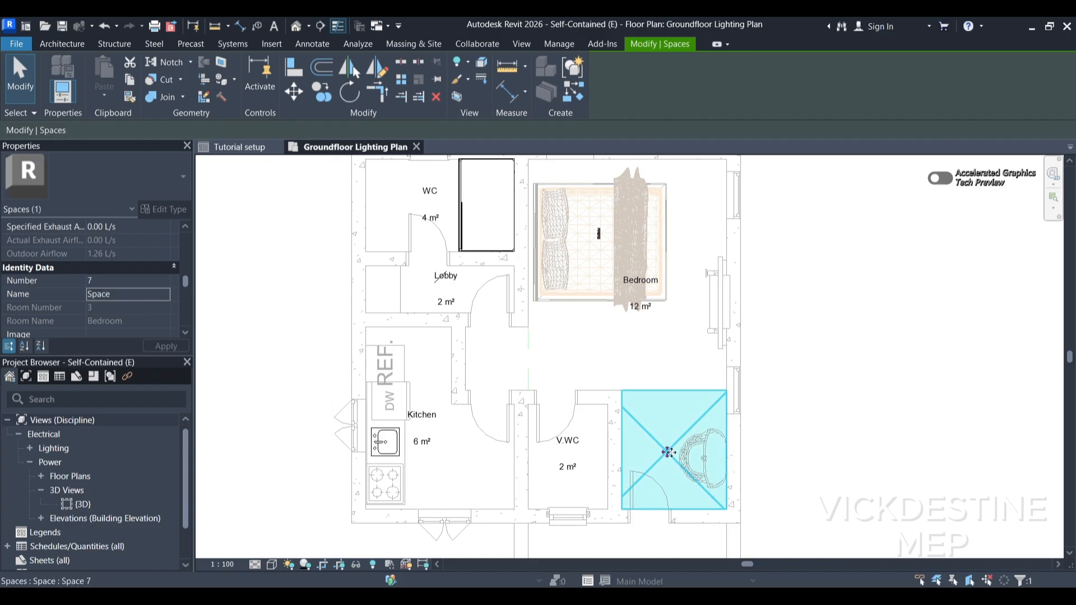
{"action": "left_click", "coordinate": [113, 297]}
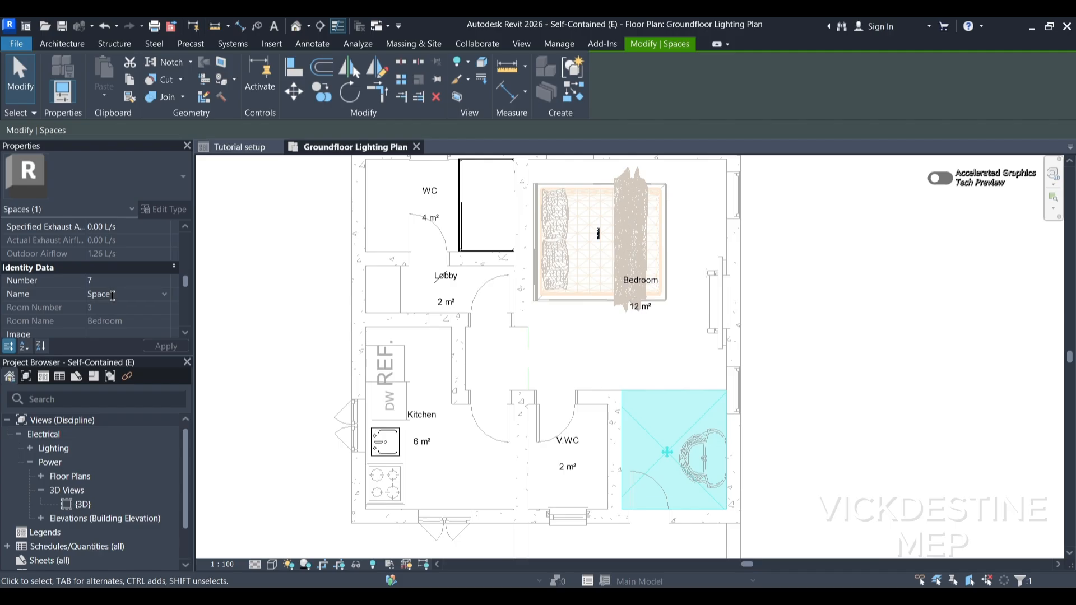
{"action": "left_click_drag", "start_coordinate": [113, 297], "coordinate": [83, 300]}
{"action": "type", "text": "Entrance"}
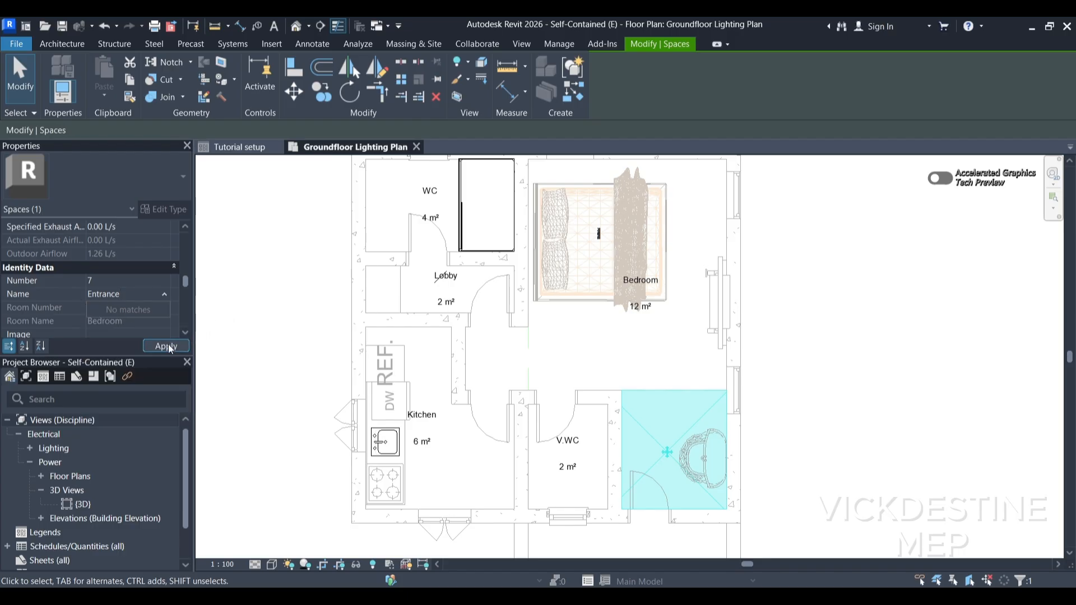
{"action": "left_click", "coordinate": [167, 345]}
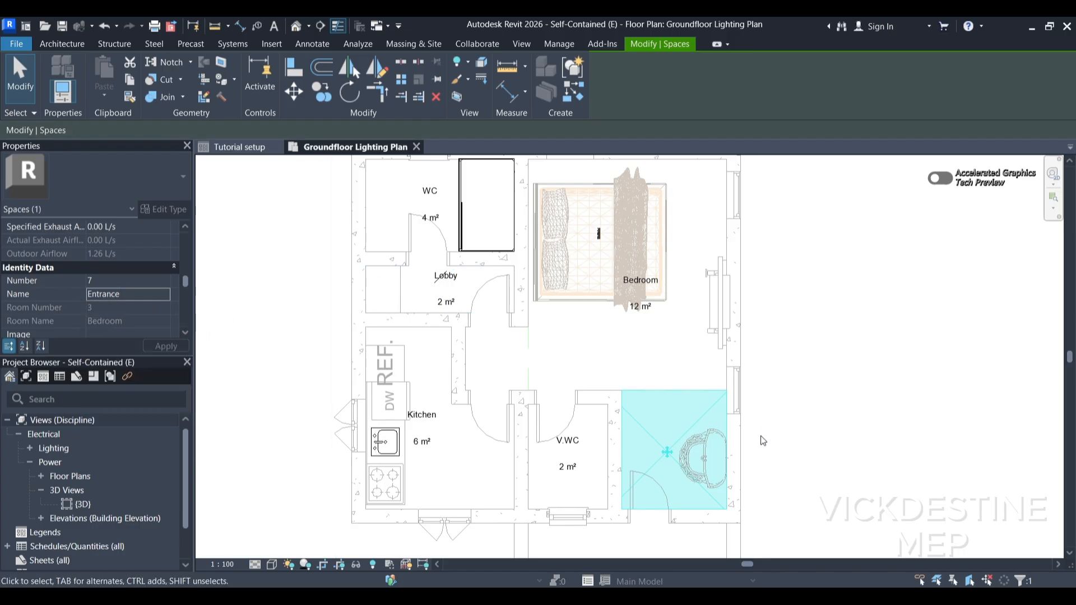
{"action": "left_click", "coordinate": [852, 415]}
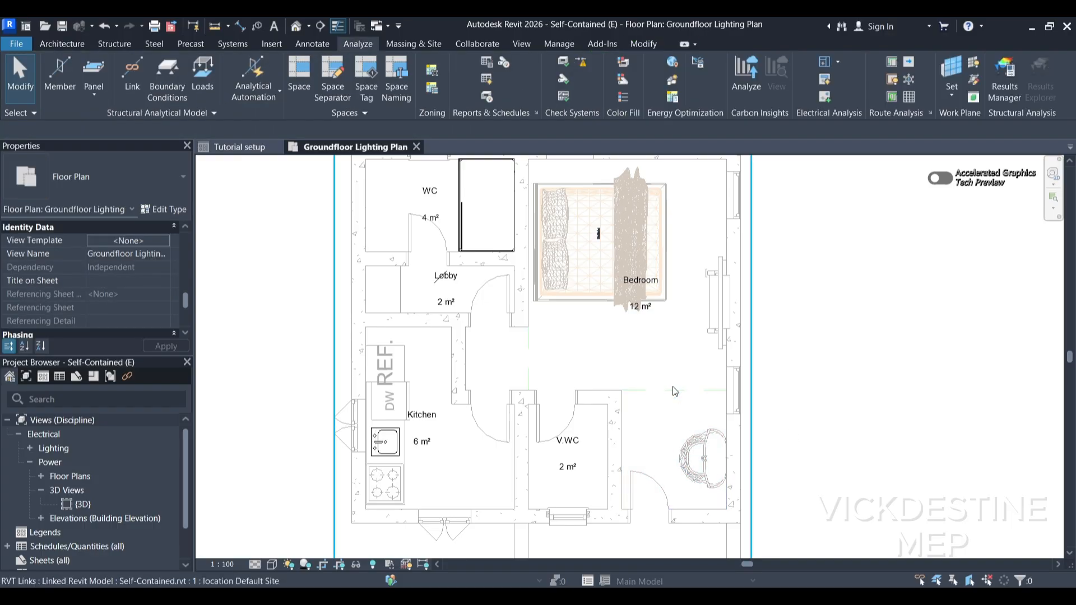
Tag the Lobby 1 and Entrance spaces with the same space tag type used for the Bedroom.
{"action": "left_click", "coordinate": [658, 284]}
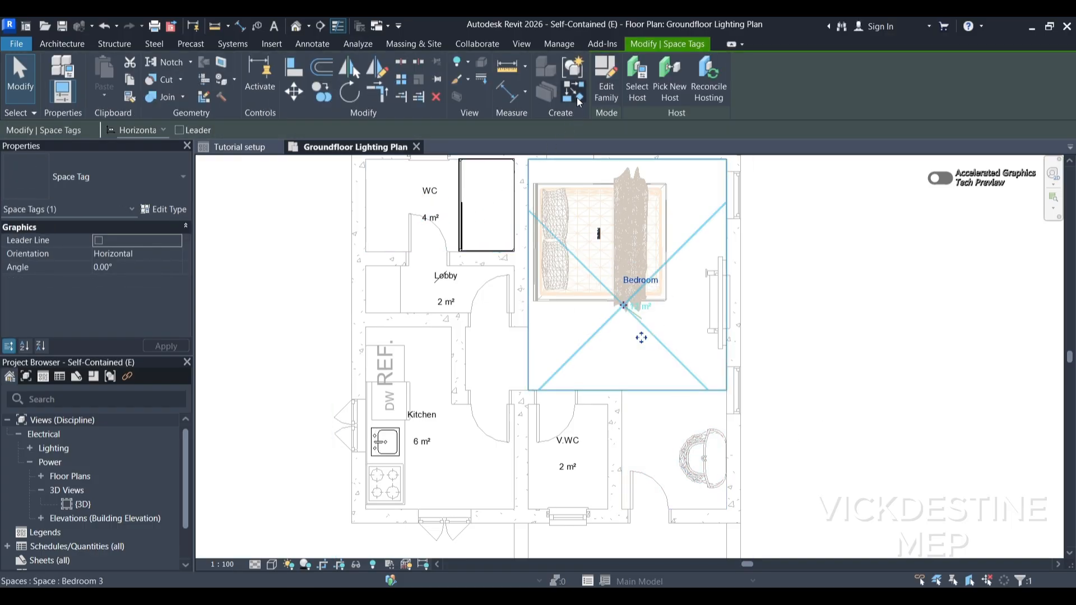
{"action": "left_click", "coordinate": [574, 94]}
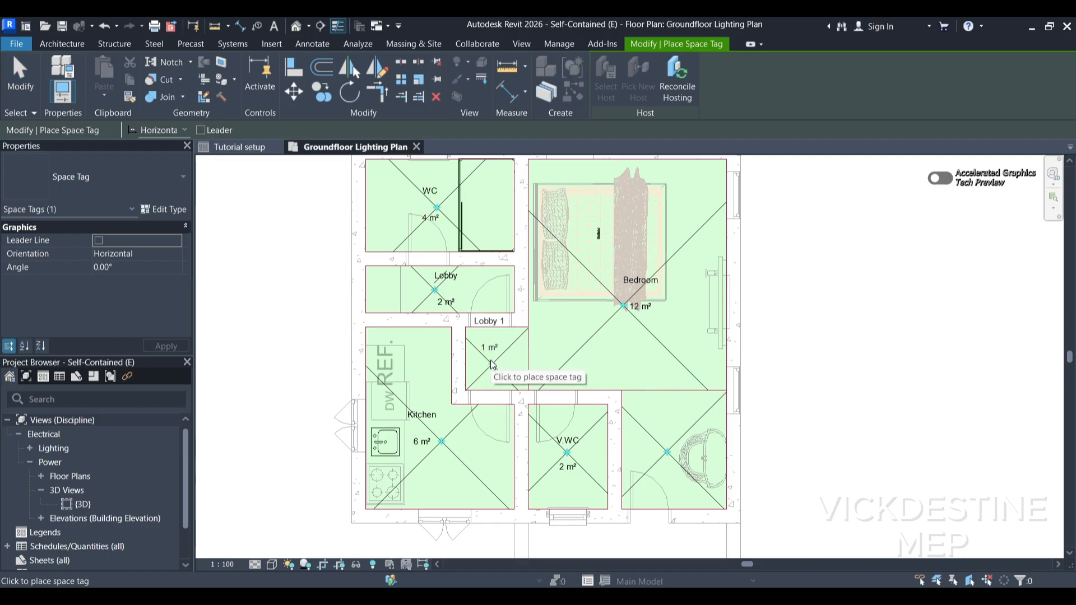
{"action": "left_click", "coordinate": [491, 365]}
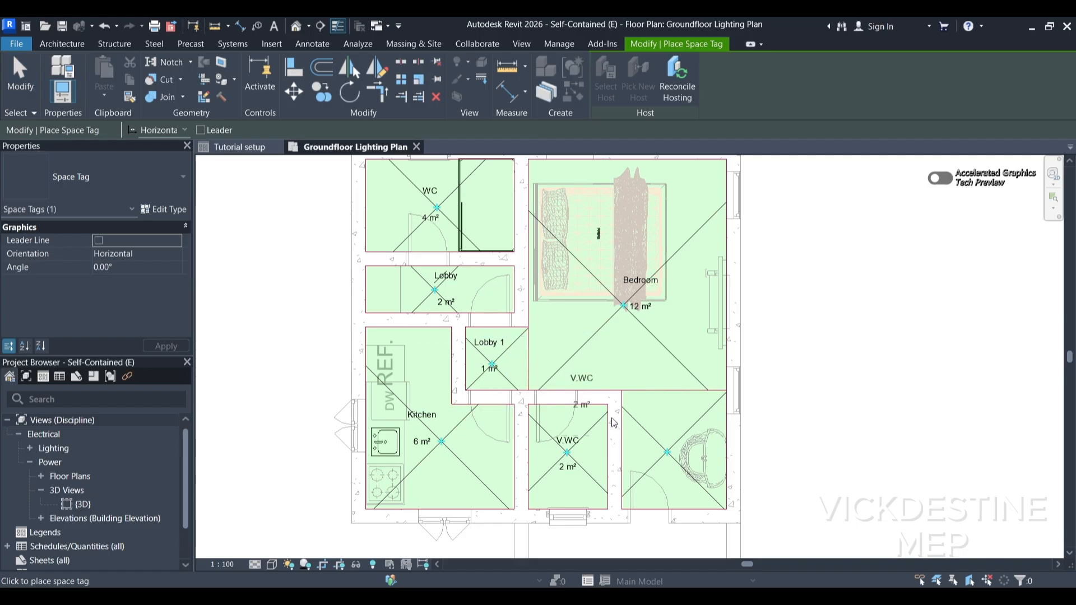
{"action": "left_click", "coordinate": [674, 453]}
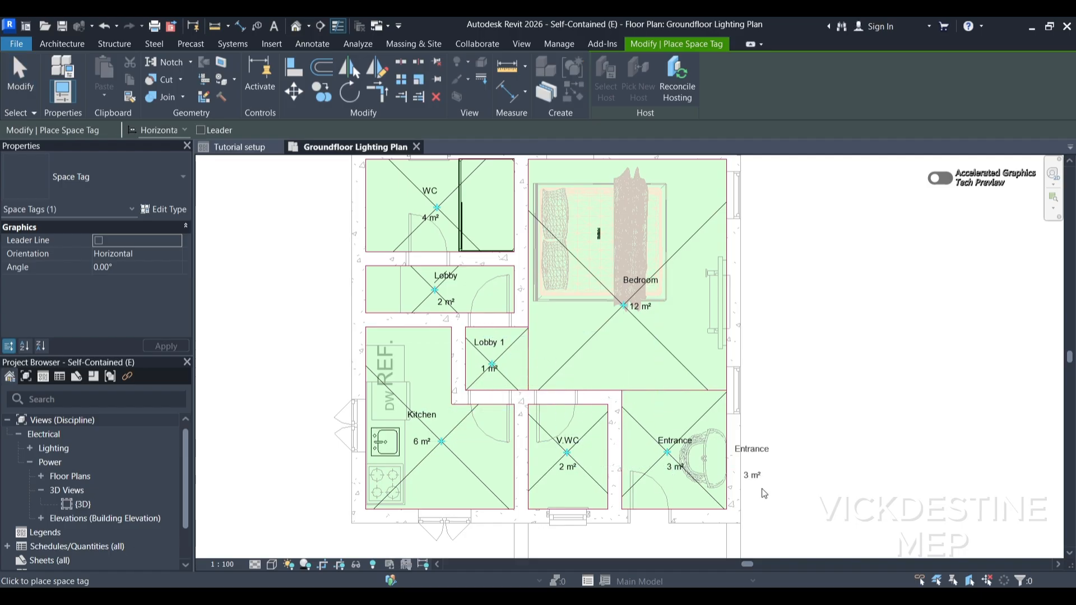
{"action": "key", "text": "Escape"}
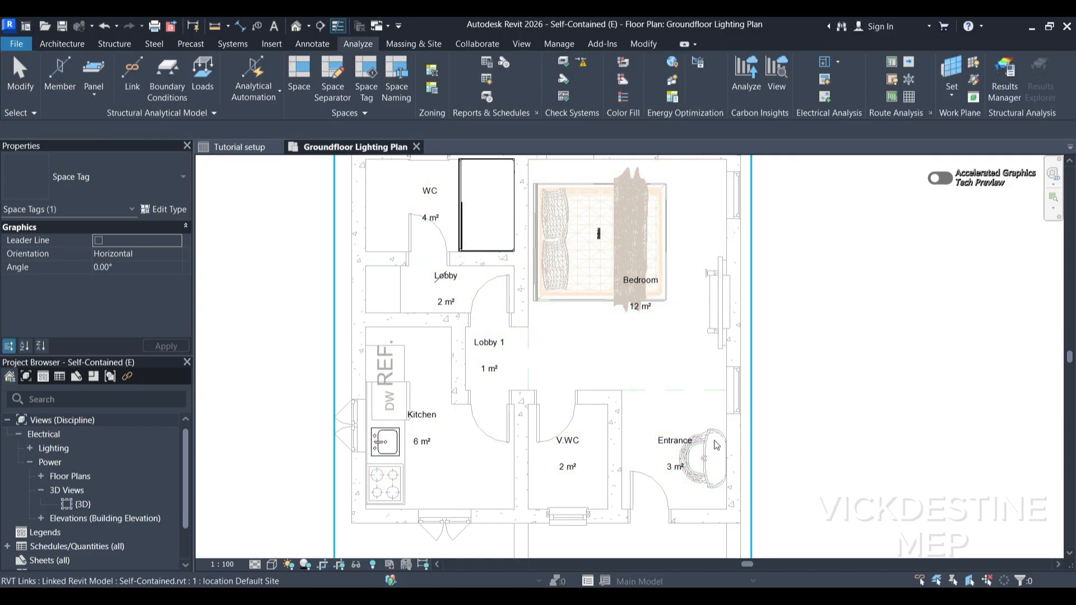
{"action": "key", "text": "Escape"}
Hide the <Space Separation> line subcategory in the ground floor lighting plan through its Visibility/Graphic Overrides.
{"action": "scroll", "coordinate": [552, 449], "scroll_direction": "down", "scroll_amount": 3}
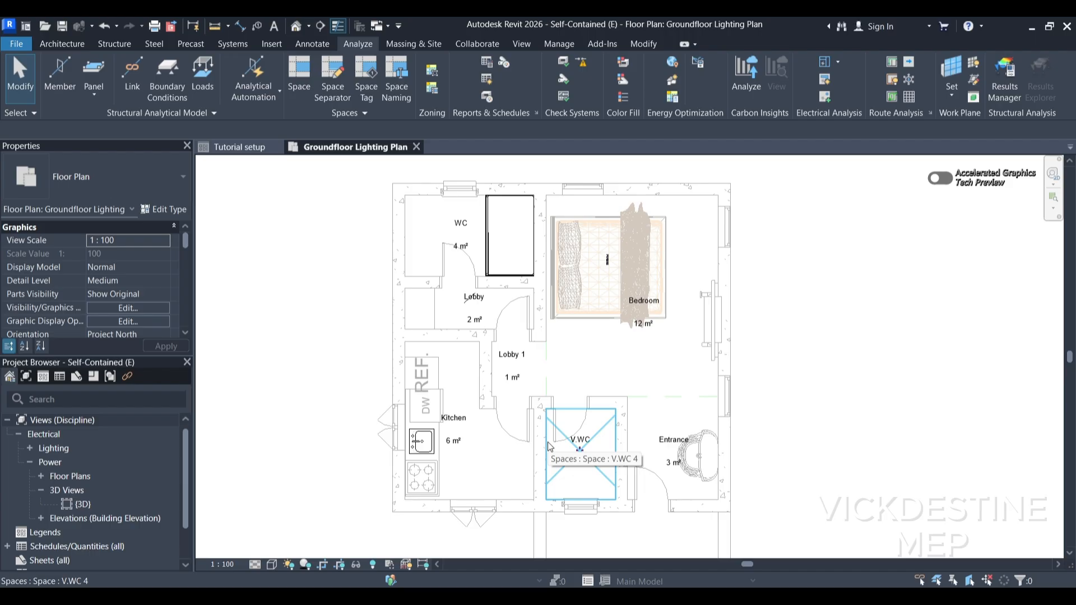
{"action": "middle_click_drag", "start_coordinate": [503, 405], "coordinate": [514, 377]}
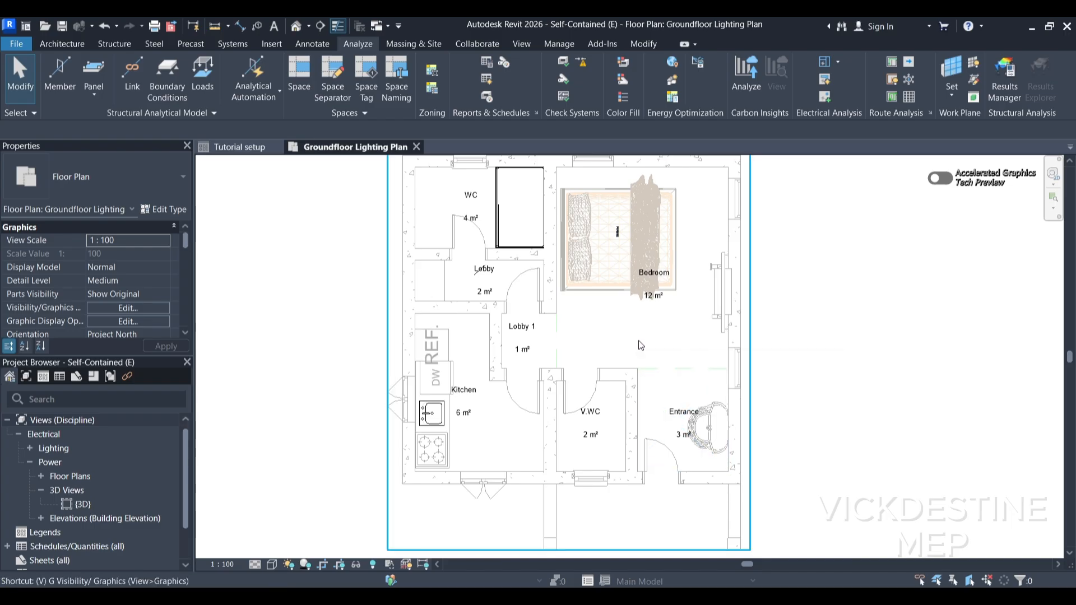
{"action": "key", "text": "g"}
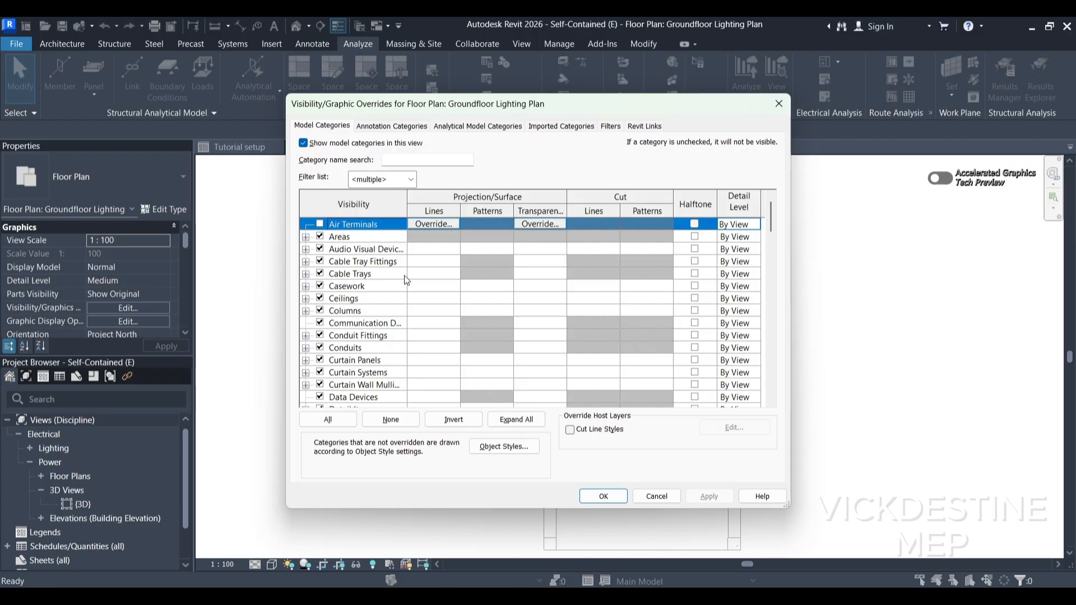
{"action": "key", "text": "l"}
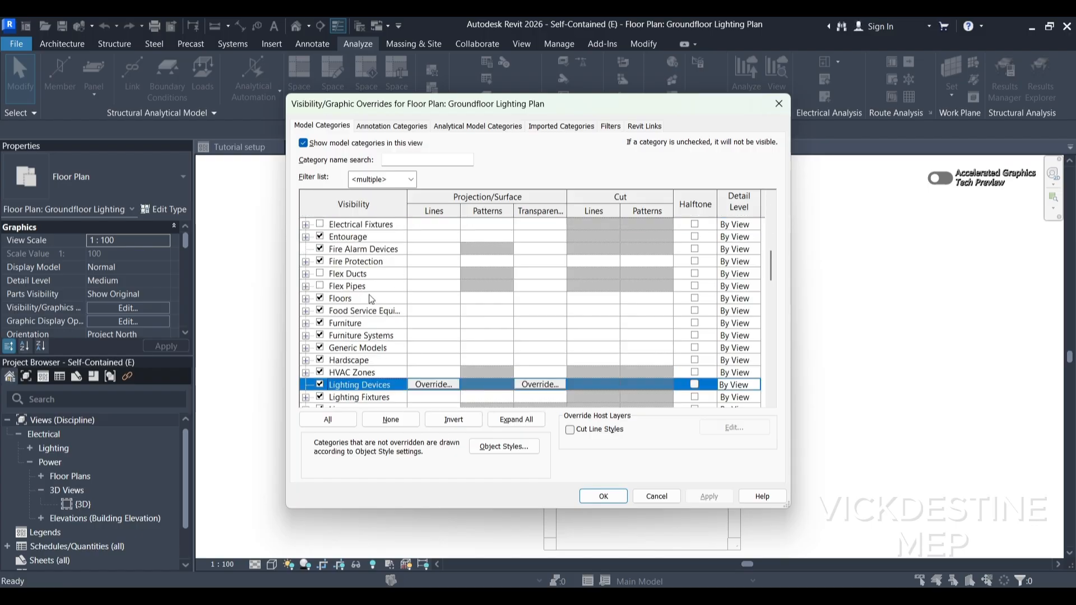
{"action": "scroll", "coordinate": [354, 360], "scroll_direction": "down", "scroll_amount": 2}
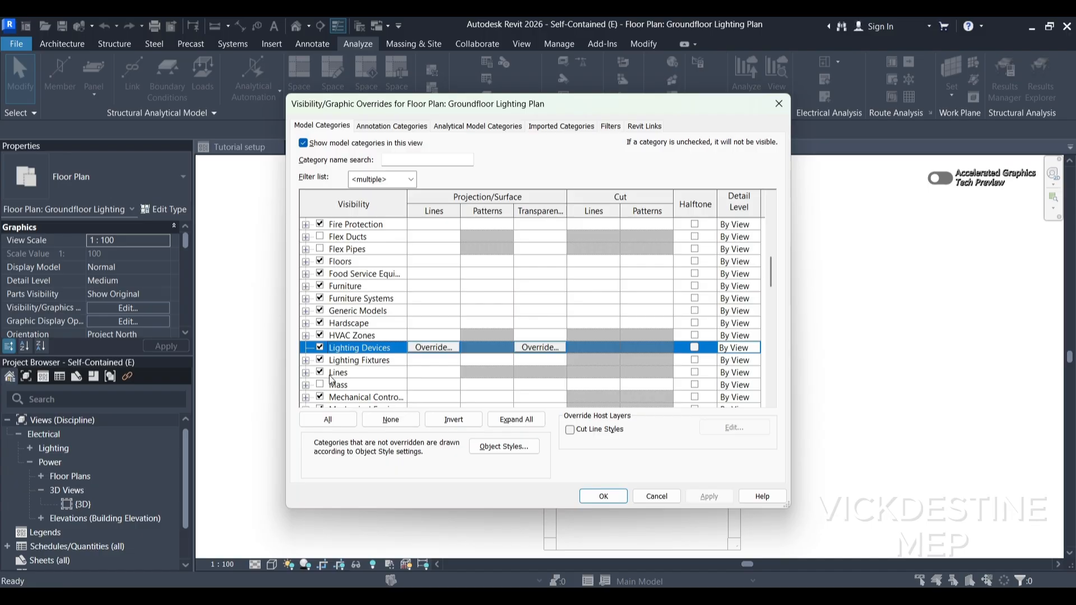
{"action": "scroll", "coordinate": [342, 380], "scroll_direction": "down", "scroll_amount": 1}
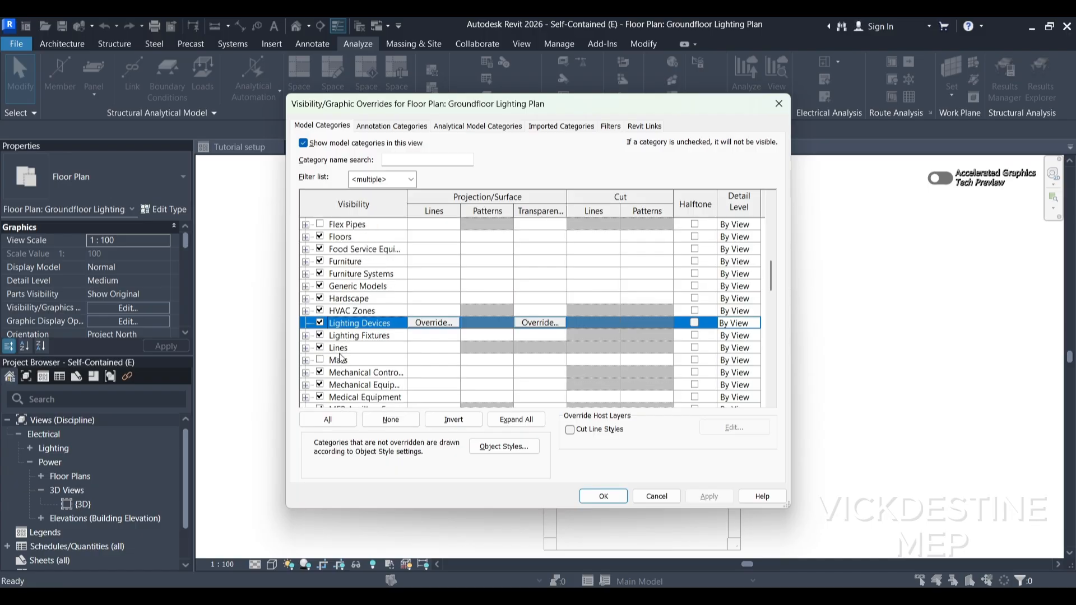
{"action": "left_click", "coordinate": [306, 349]}
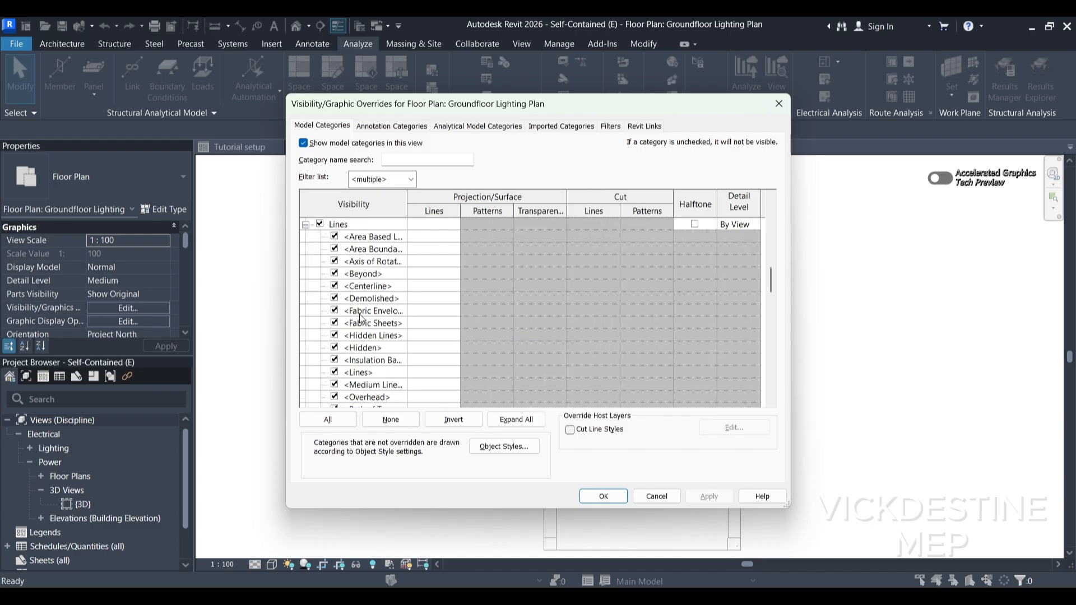
{"action": "scroll", "coordinate": [383, 281], "scroll_direction": "down", "scroll_amount": 1}
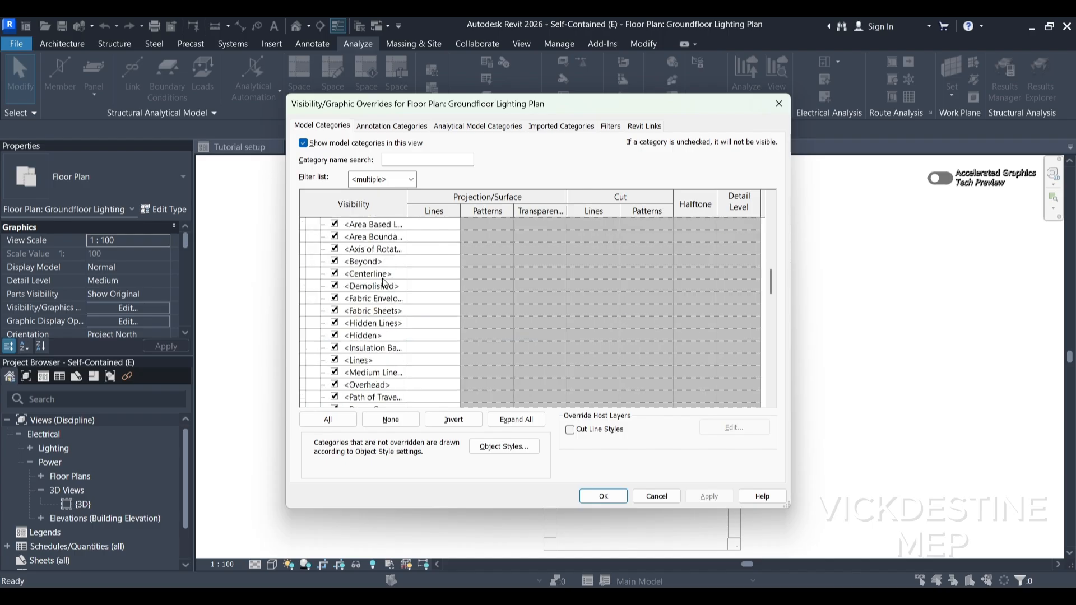
{"action": "scroll", "coordinate": [375, 267], "scroll_direction": "down", "scroll_amount": 1}
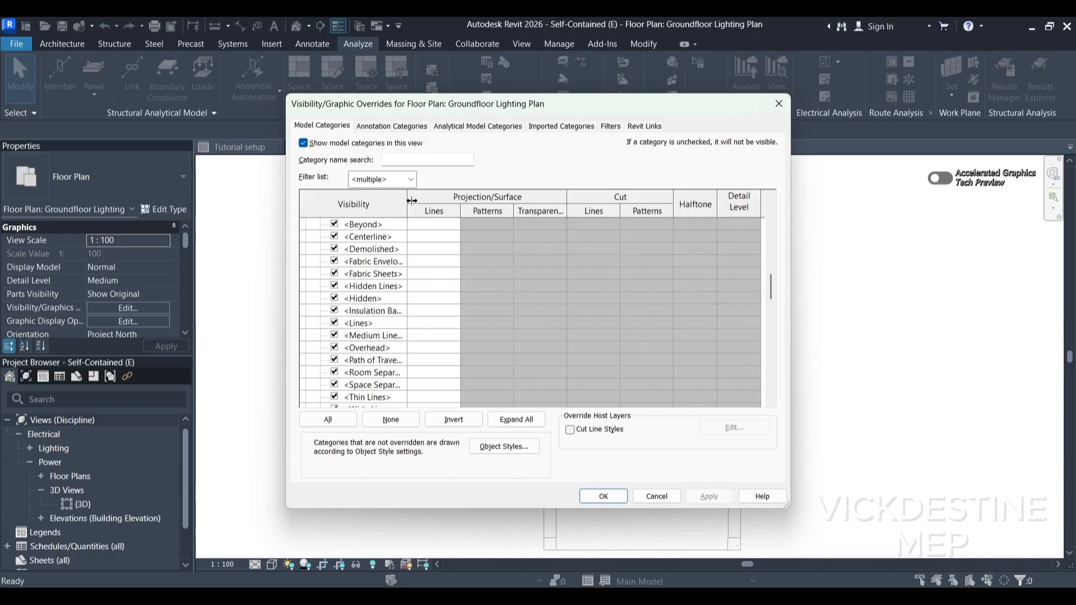
{"action": "left_click_drag", "start_coordinate": [407, 202], "coordinate": [454, 213]}
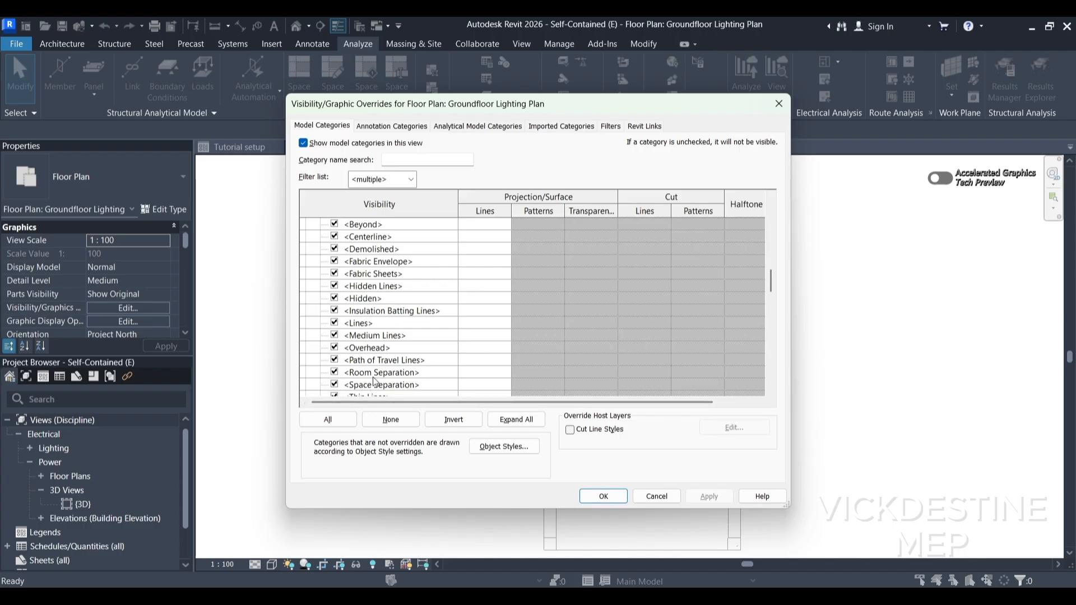
{"action": "left_click", "coordinate": [335, 386]}
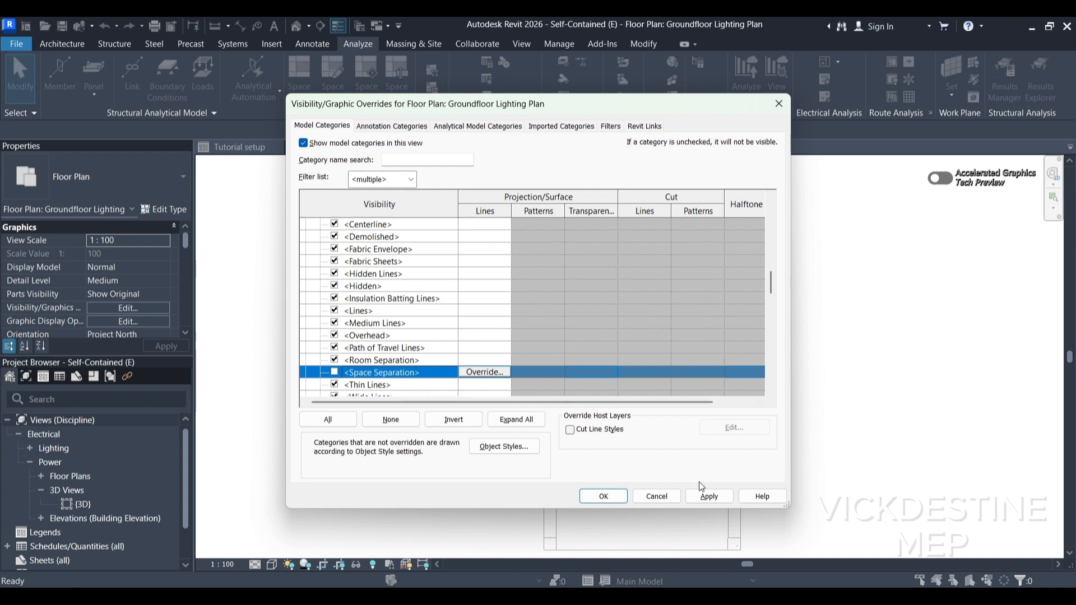
{"action": "left_click", "coordinate": [711, 499]}
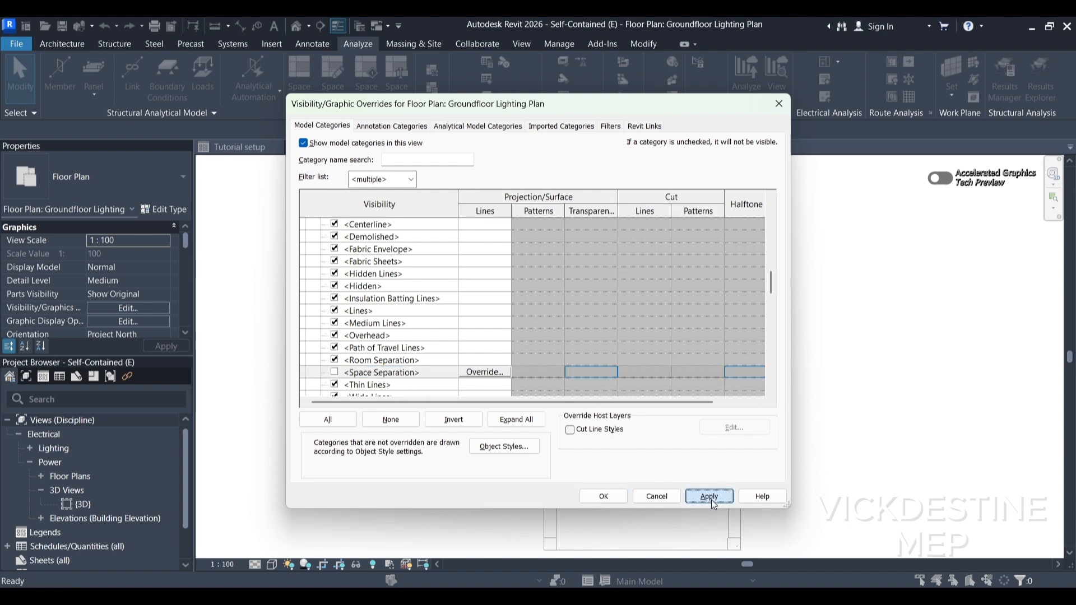
{"action": "left_click", "coordinate": [617, 497]}
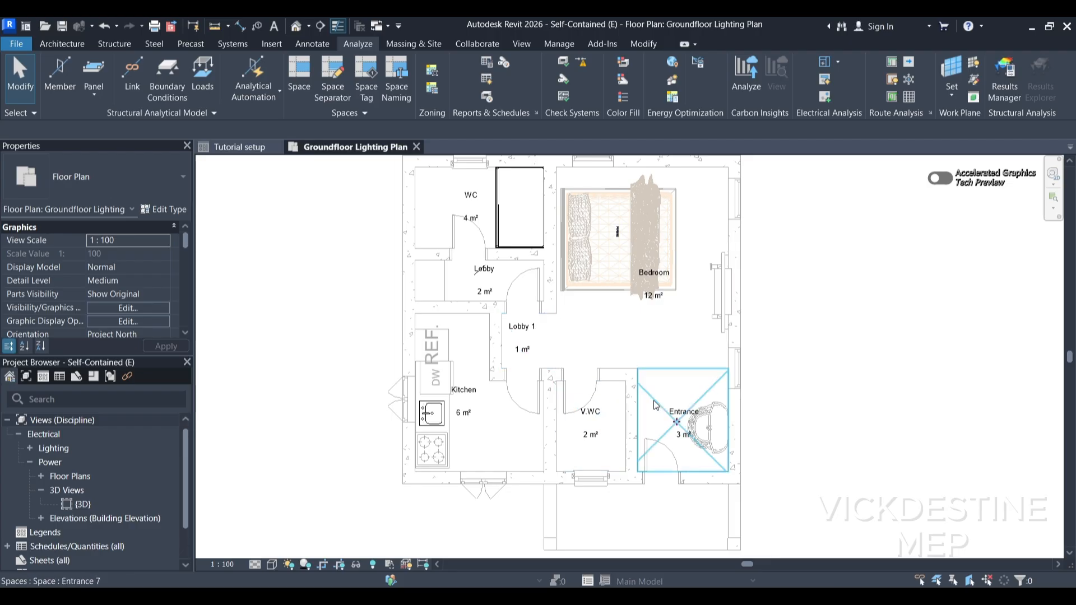
Collapse the Power views in the project browser and expand the Lighting views to list their floor and ceiling plans.
{"action": "scroll", "coordinate": [533, 313], "scroll_direction": "down", "scroll_amount": 2}
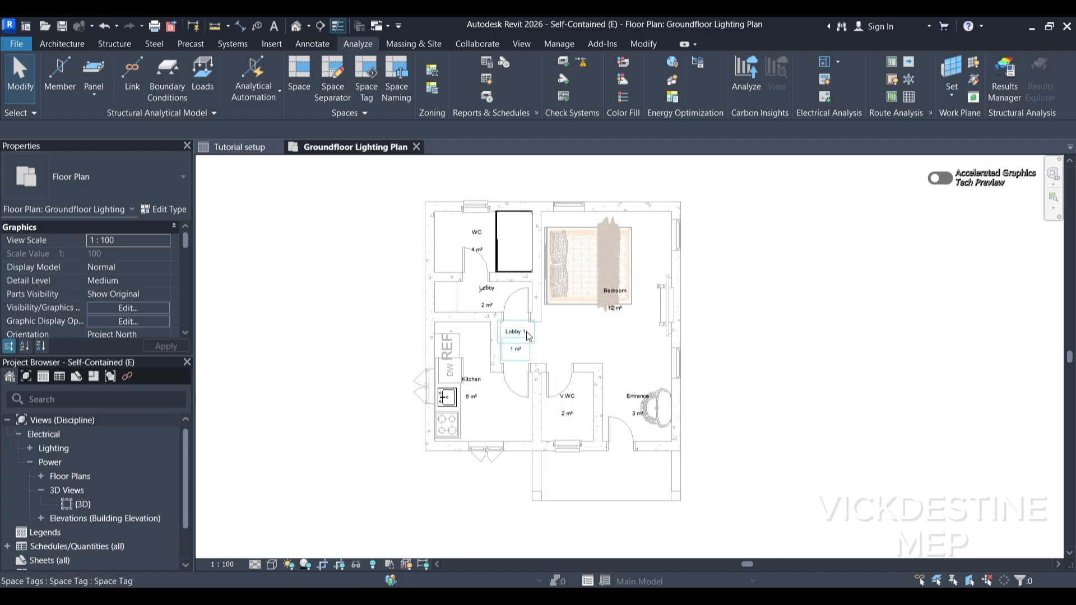
{"action": "scroll", "coordinate": [566, 331], "scroll_direction": "up", "scroll_amount": 2}
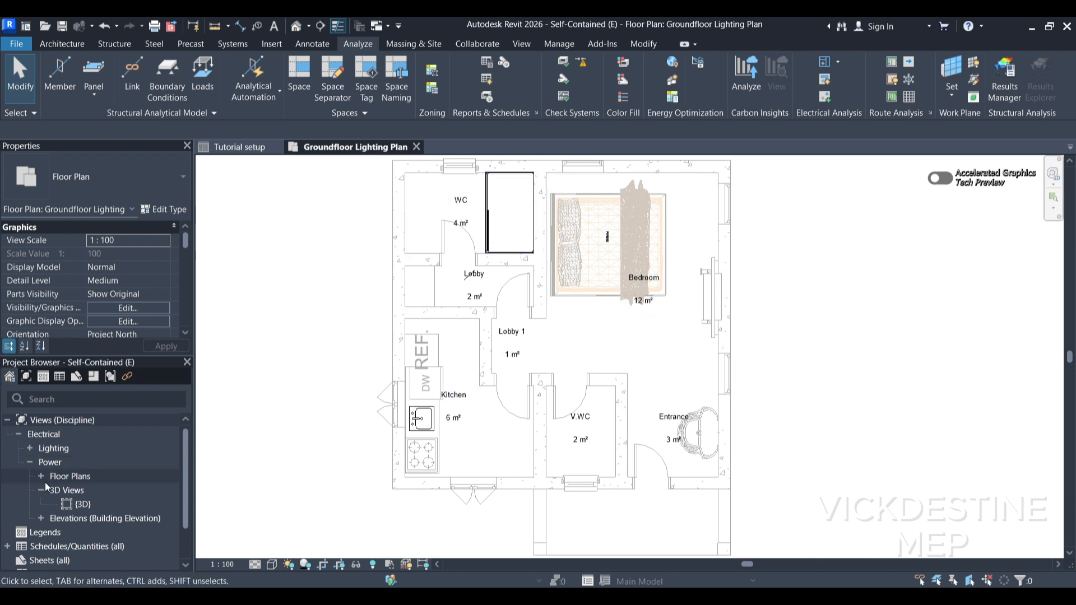
{"action": "left_click", "coordinate": [29, 463]}
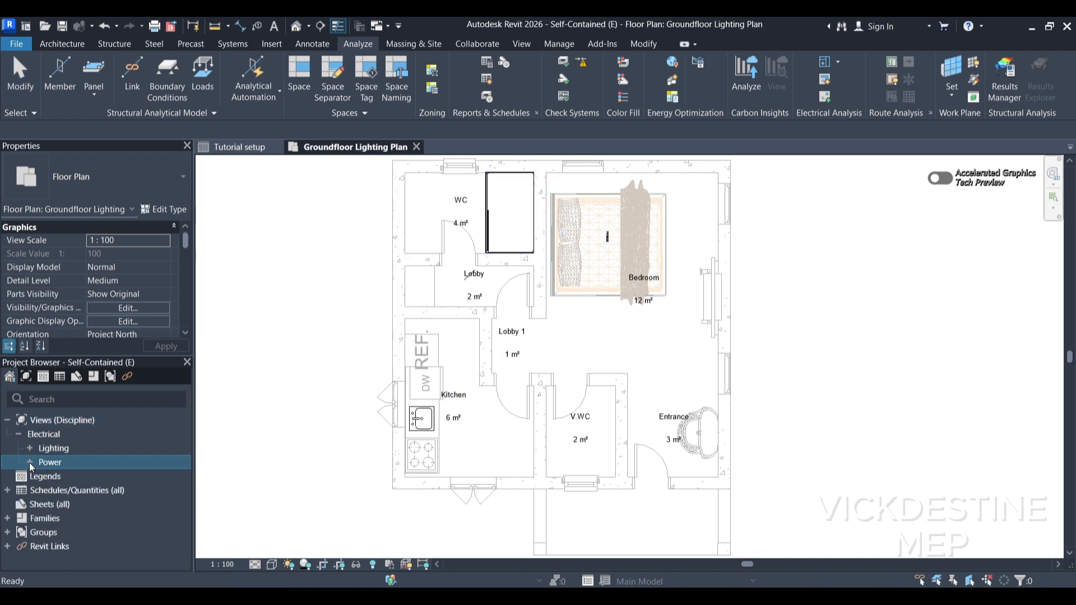
{"action": "left_click", "coordinate": [29, 452]}
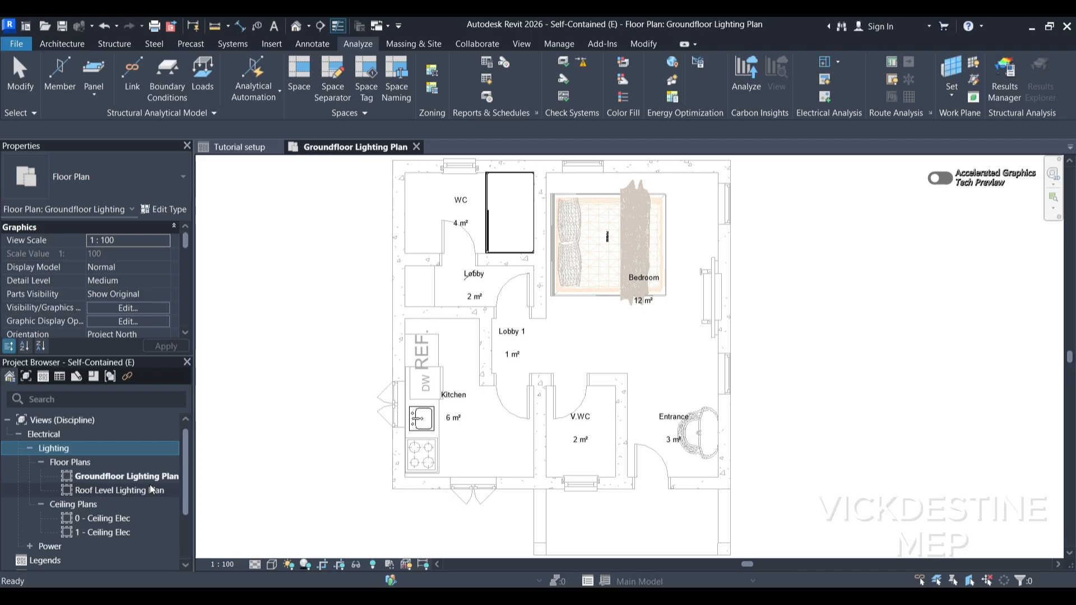
Rename the 0 - Ceiling Elec ceiling plan under Lighting as Groundfloor Ceiling Lighting Plan.
{"action": "left_click", "coordinate": [103, 519]}
{"action": "right_click", "coordinate": [103, 520]}
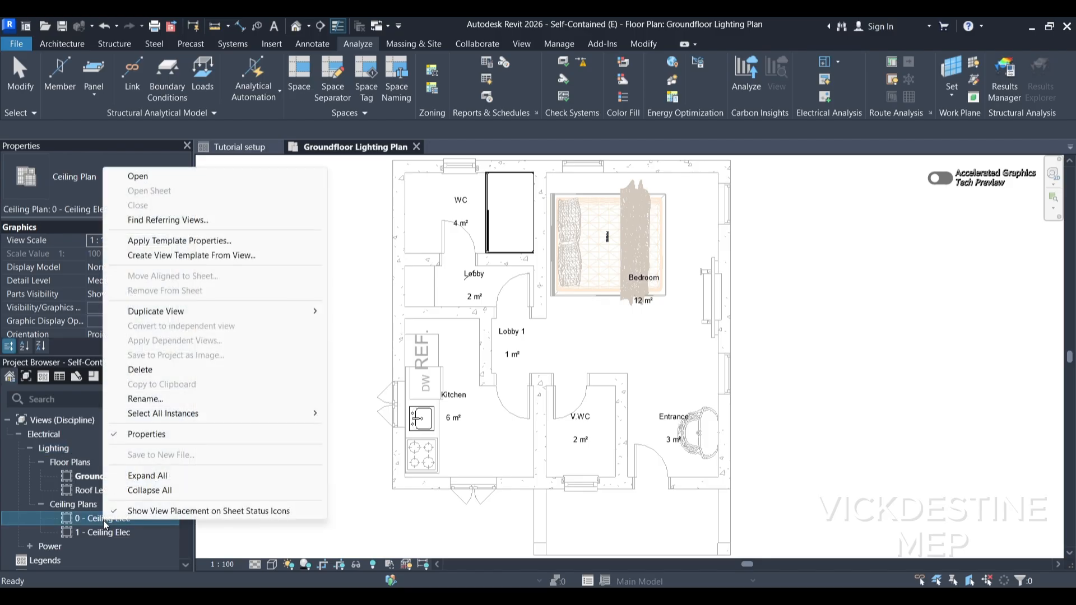
{"action": "left_click", "coordinate": [145, 398]}
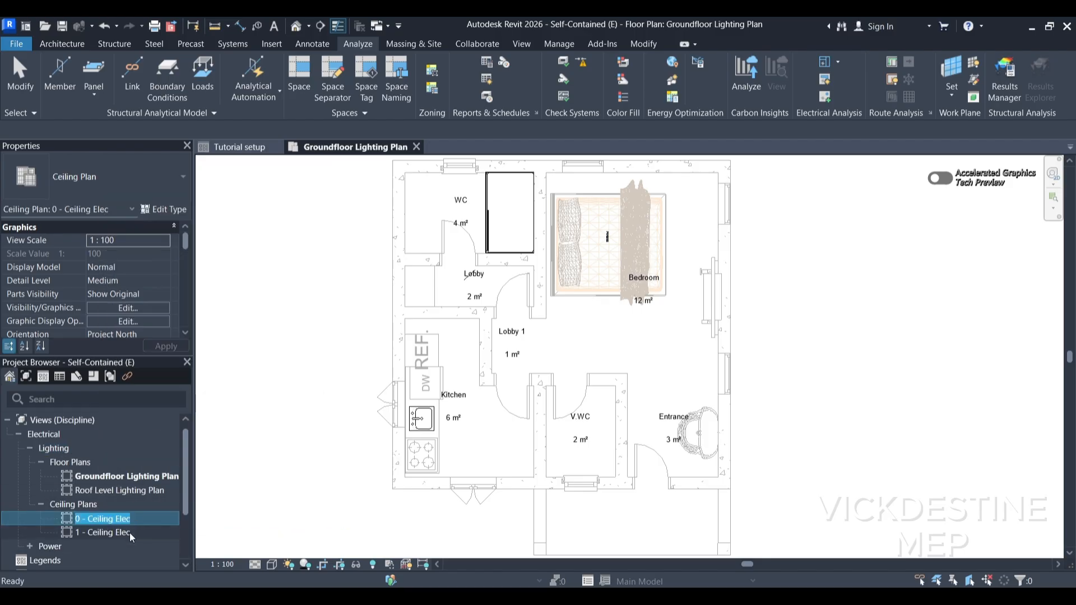
{"action": "type", "text": "Groundfloor"}
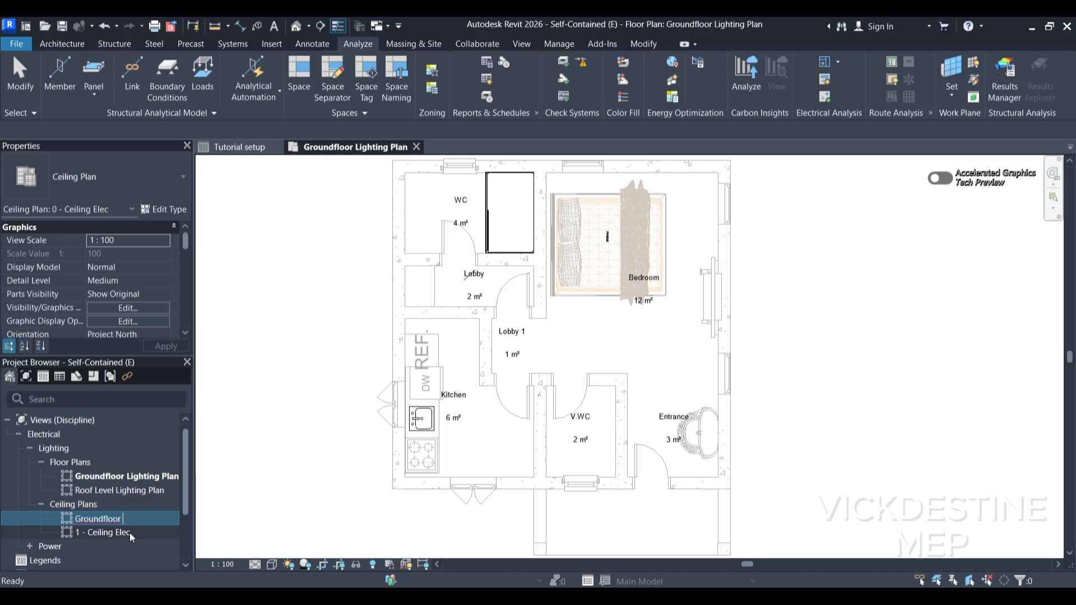
{"action": "type", "text": "Lighting Plan"}
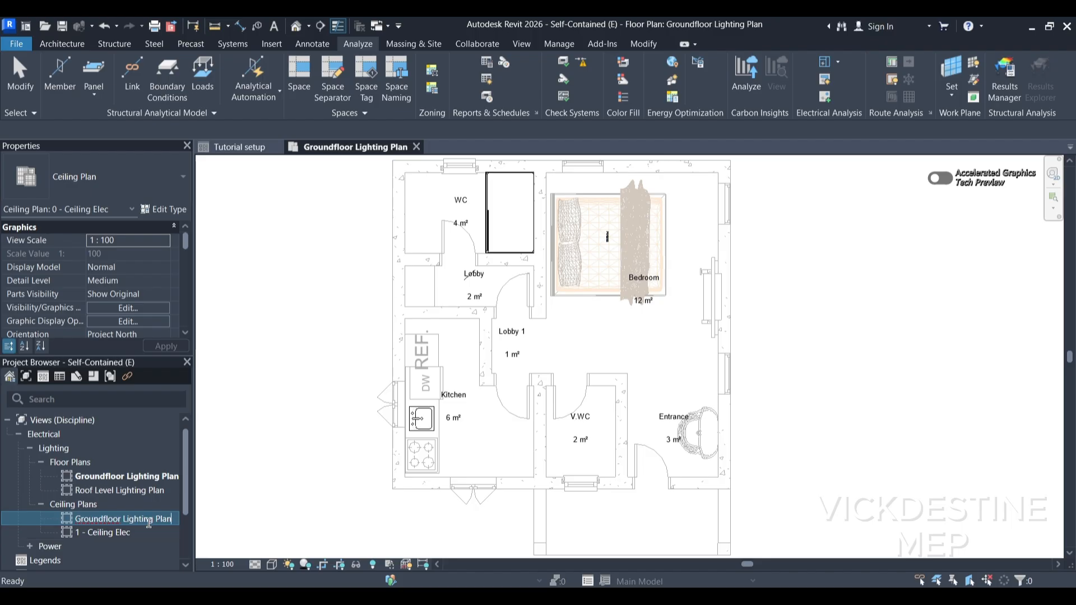
{"action": "left_click", "coordinate": [156, 523]}
{"action": "key", "text": "Left"}
{"action": "key", "text": "Left"}
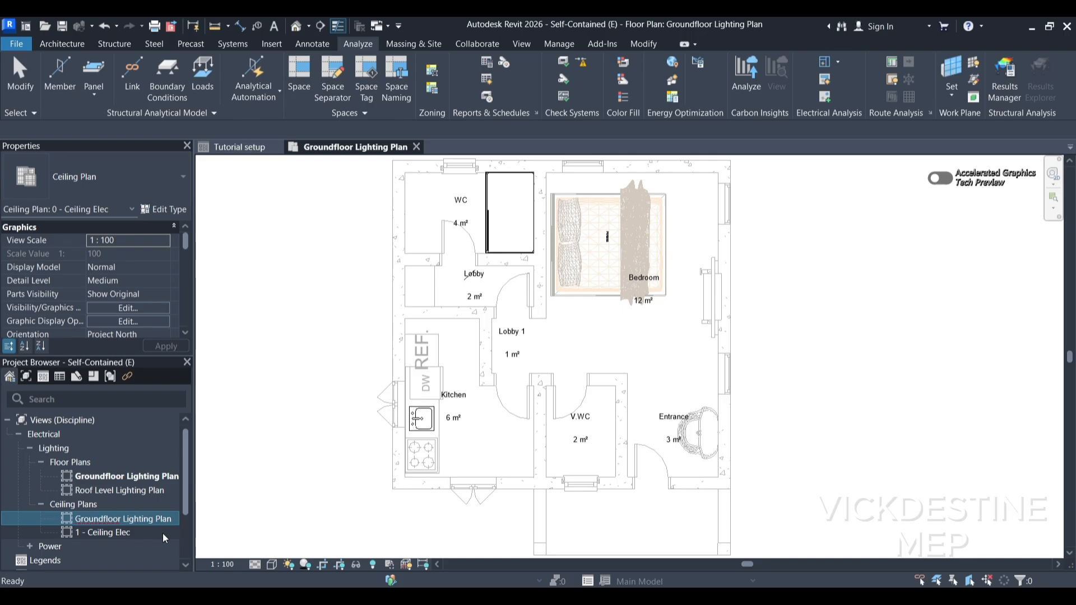
{"action": "type", "text": "c?e"}
{"action": "key", "text": "BackSpace"}
{"action": "key", "text": "BackSpace"}
{"action": "type", "text": "Ceiling"}
{"action": "key", "text": "Return"}
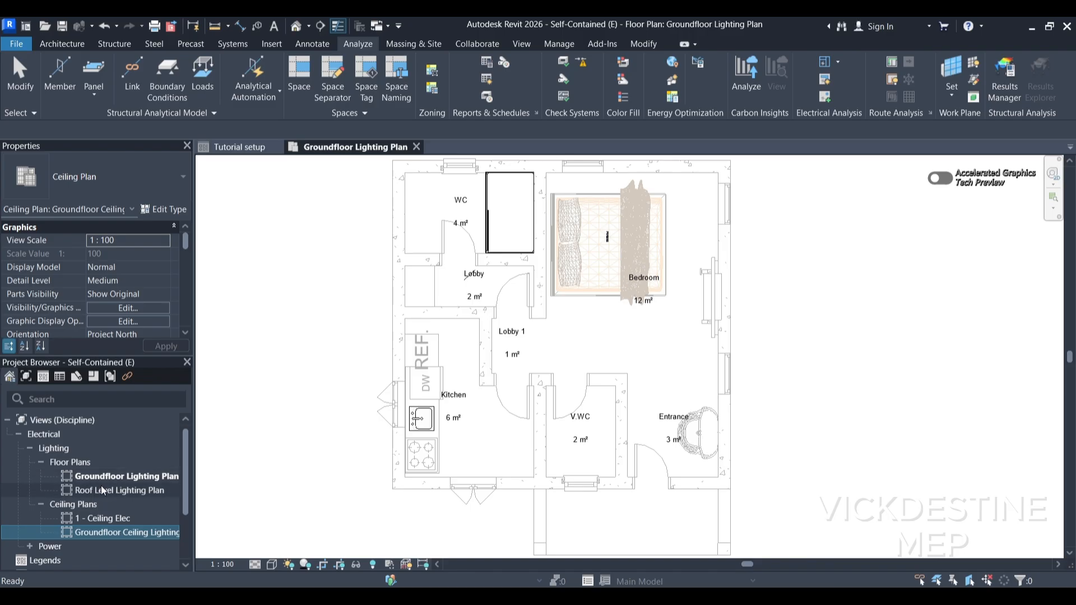
Rename the 1 - Ceiling Elec ceiling plan under Lighting as Roof Level Ceiling Lighting Plan.
{"action": "left_click", "coordinate": [106, 519]}
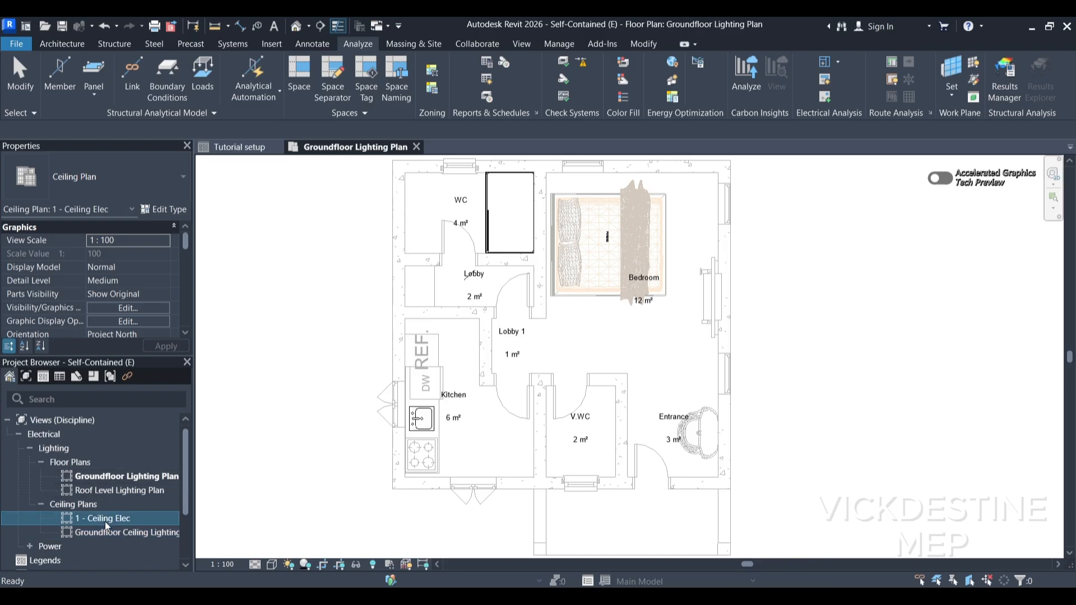
{"action": "right_click", "coordinate": [105, 522]}
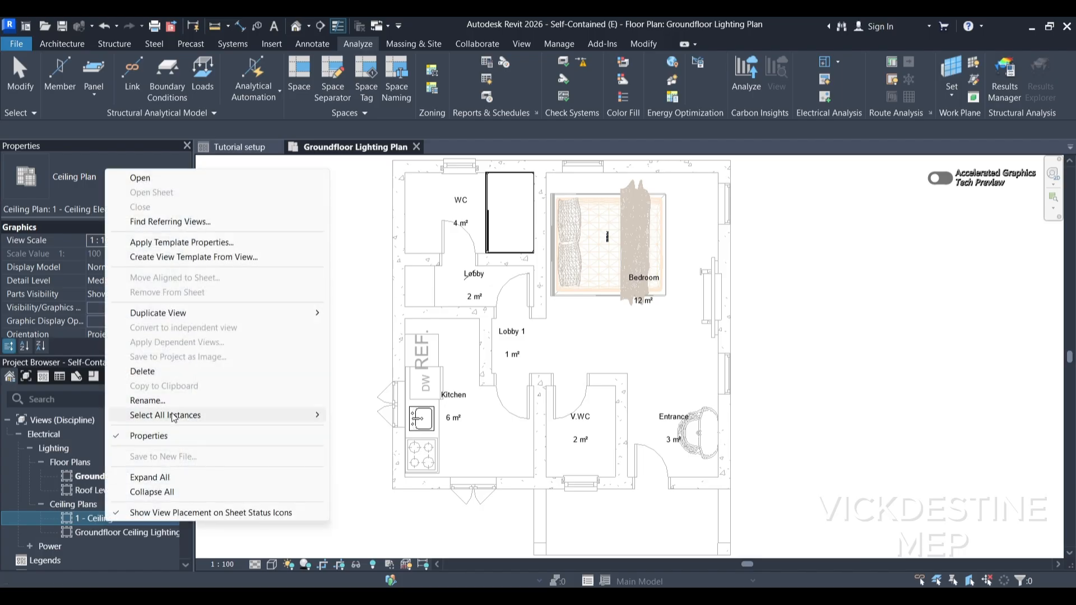
{"action": "left_click", "coordinate": [147, 400]}
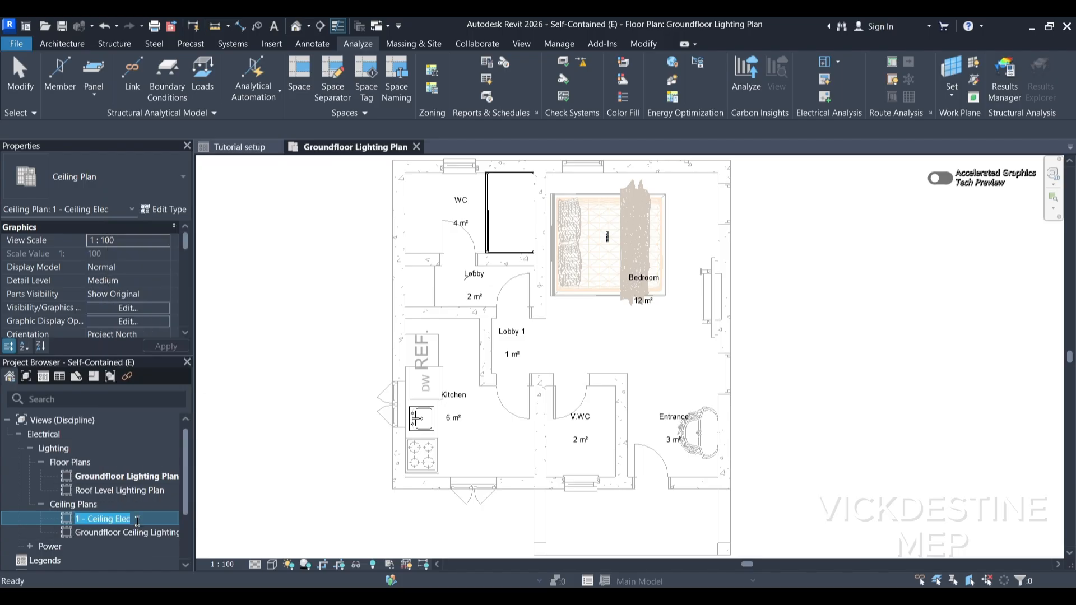
{"action": "type", "text": "Roof"}
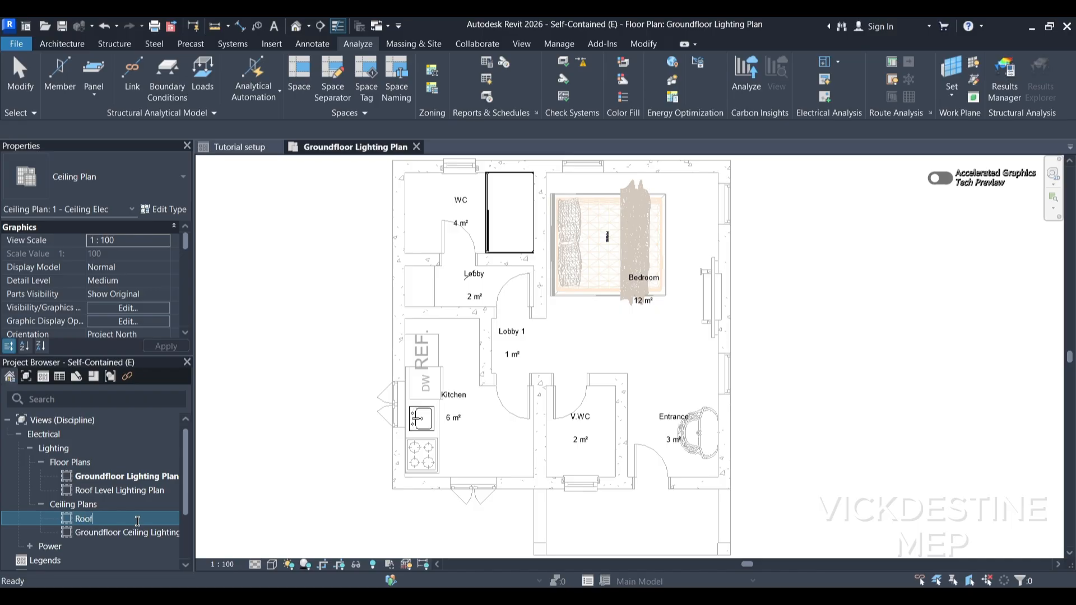
{"action": "type", "text": " Level Ceiling Lighting Plan"}
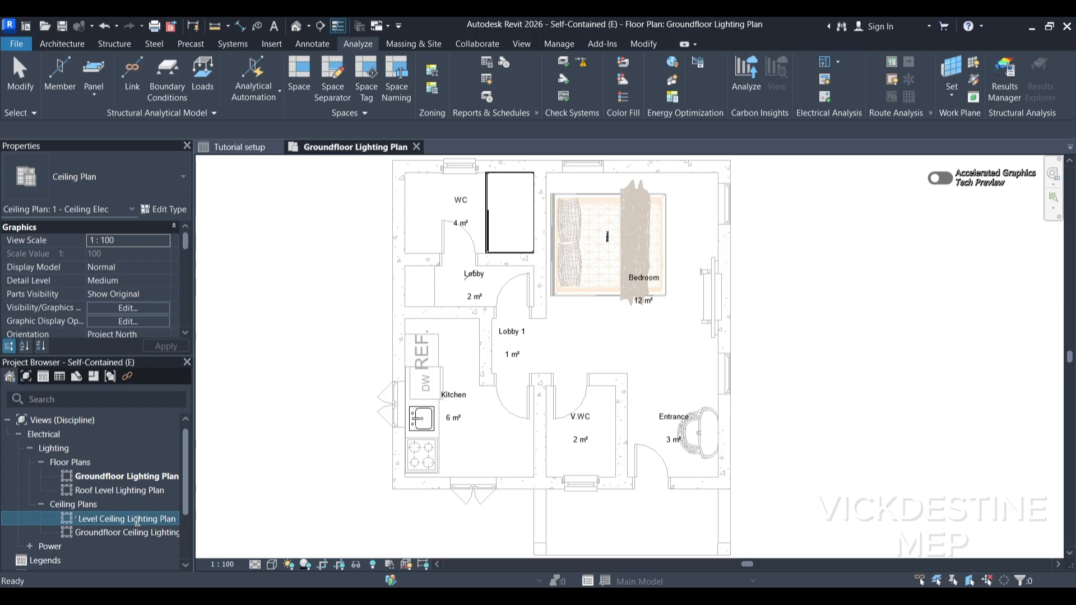
{"action": "left_click", "coordinate": [244, 500]}
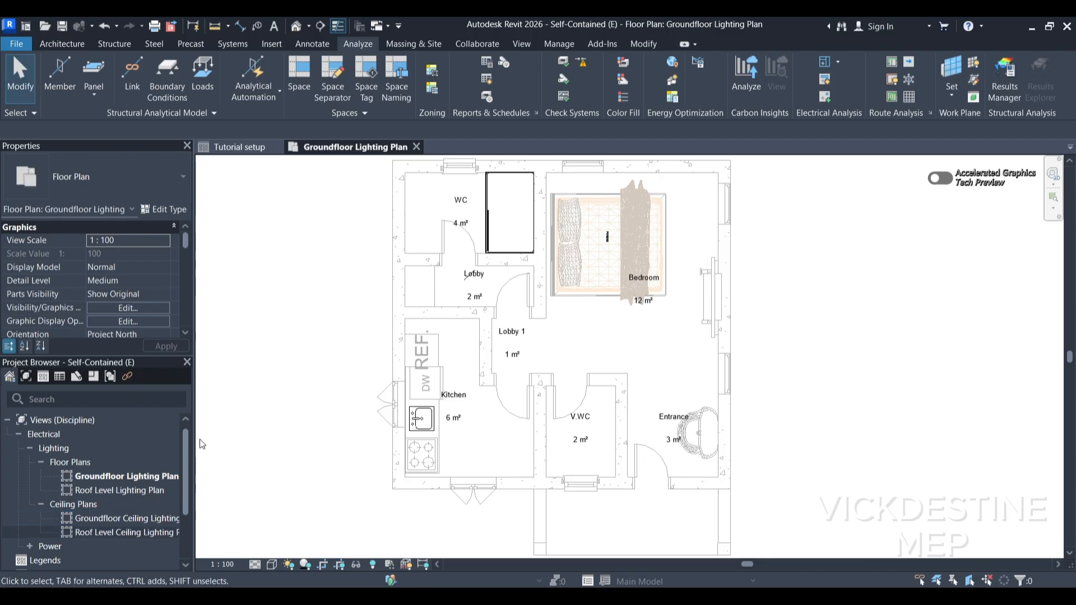
Open the Groundfloor Ceiling Lighting Plan and bring the whole building layout into view.
{"action": "double_click", "coordinate": [126, 519]}
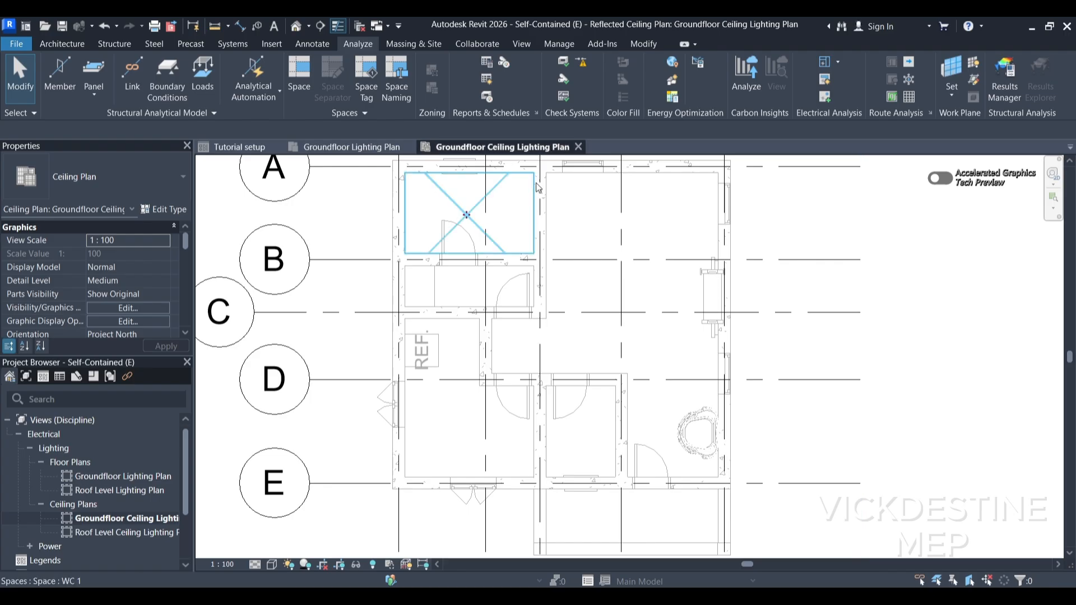
{"action": "scroll", "coordinate": [482, 213], "scroll_direction": "down", "scroll_amount": 2}
{"action": "middle_click_drag", "start_coordinate": [521, 297], "coordinate": [545, 333]}
{"action": "scroll", "coordinate": [543, 318], "scroll_direction": "up", "scroll_amount": 1}
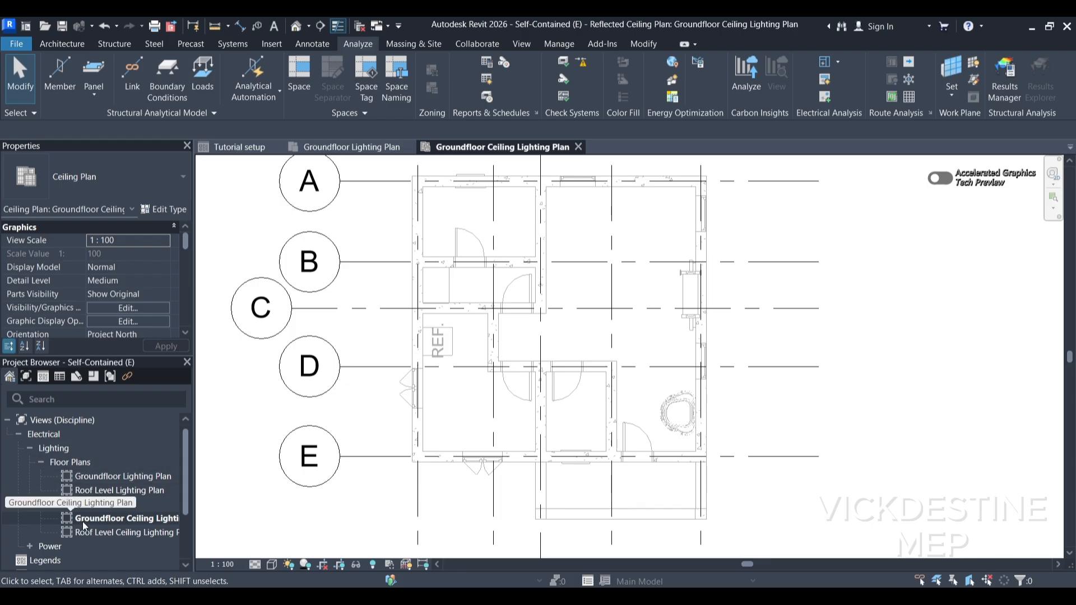
{"action": "scroll", "coordinate": [498, 350], "scroll_direction": "down", "scroll_amount": 1}
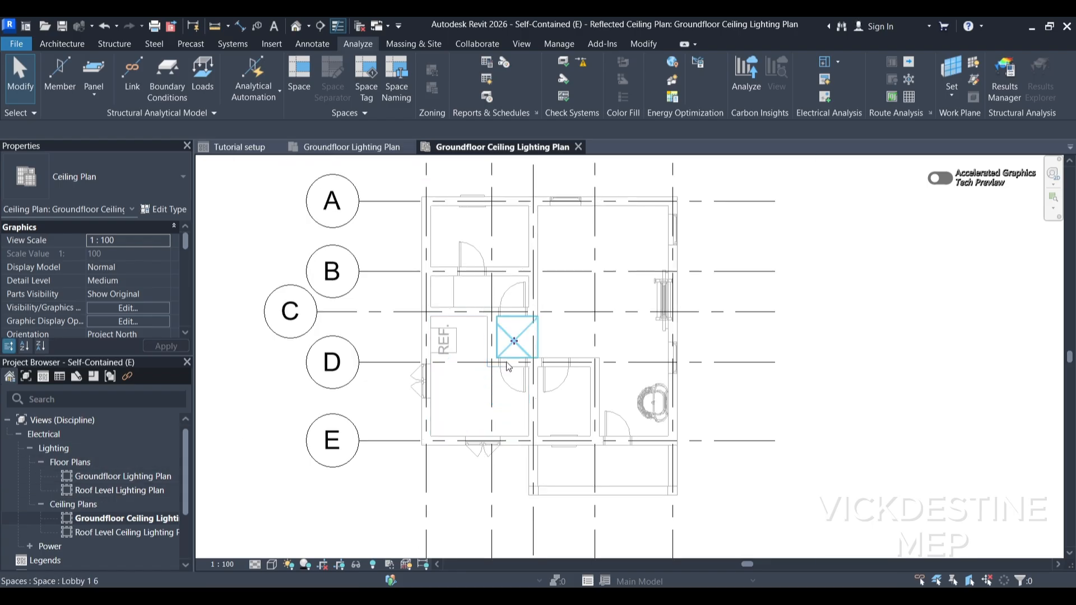
{"action": "middle_click_drag", "start_coordinate": [508, 367], "coordinate": [500, 374]}
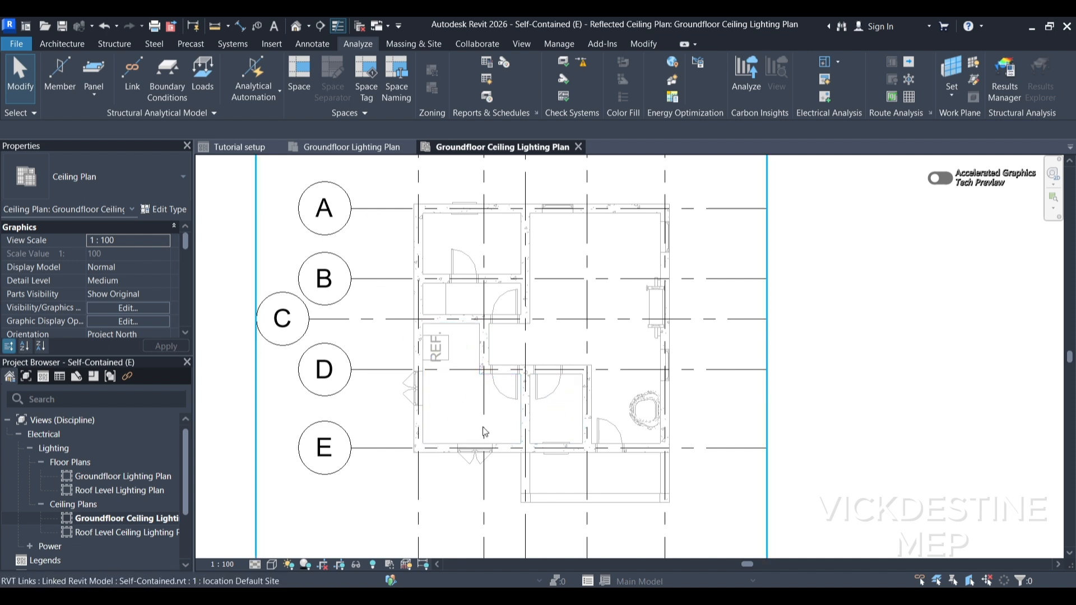
Hide the Grids annotation category in the Groundfloor Ceiling Lighting Plan through its Visibility/Graphic Overrides.
{"action": "key", "text": "v"}
{"action": "key", "text": "g"}
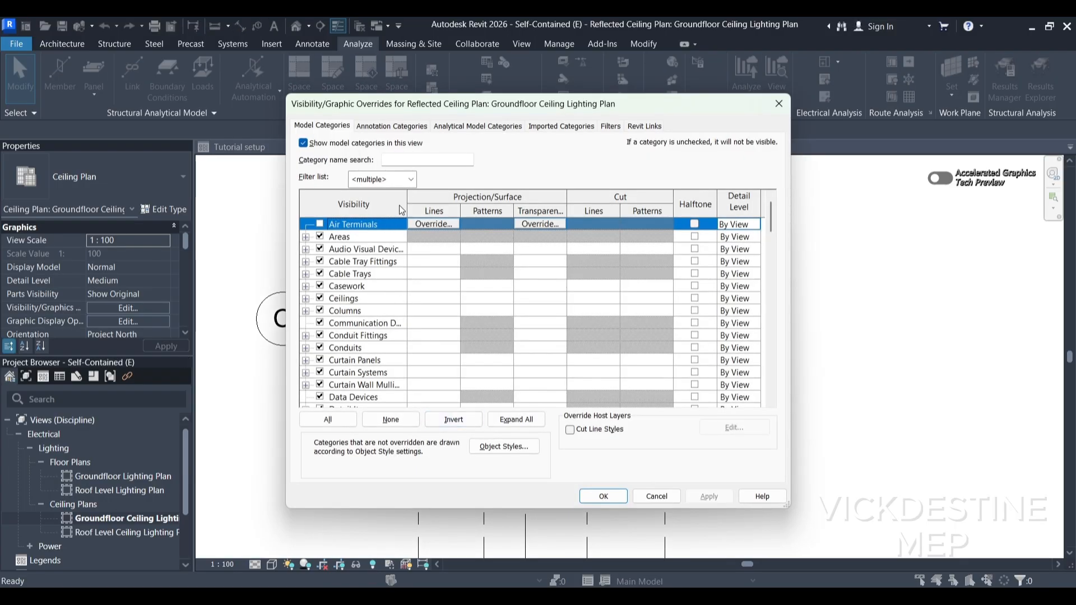
{"action": "left_click", "coordinate": [397, 128]}
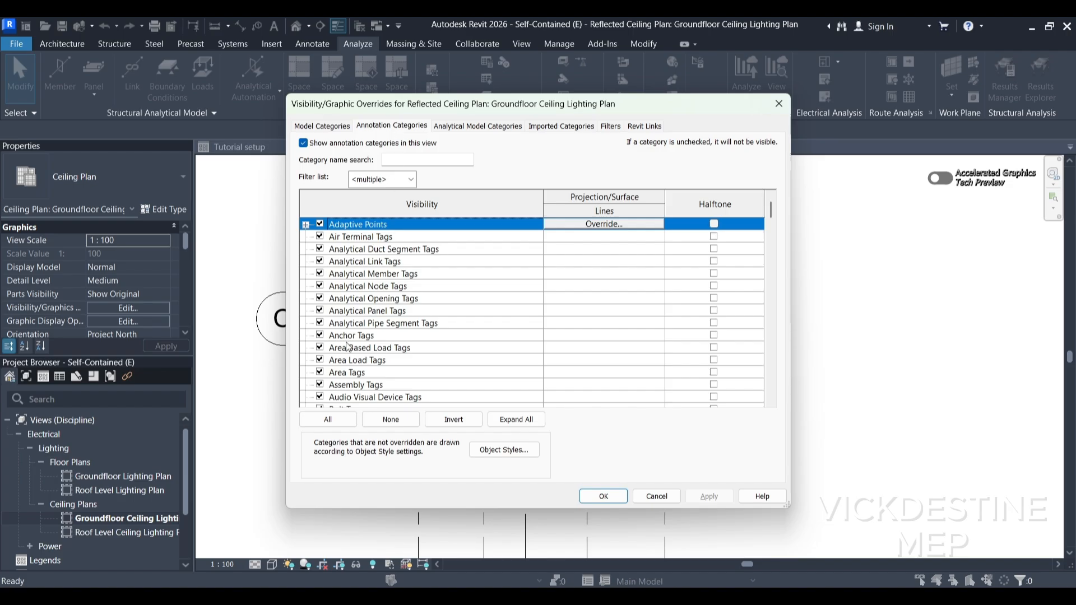
{"action": "key", "text": "g"}
{"action": "scroll", "coordinate": [346, 356], "scroll_direction": "down", "scroll_amount": 2}
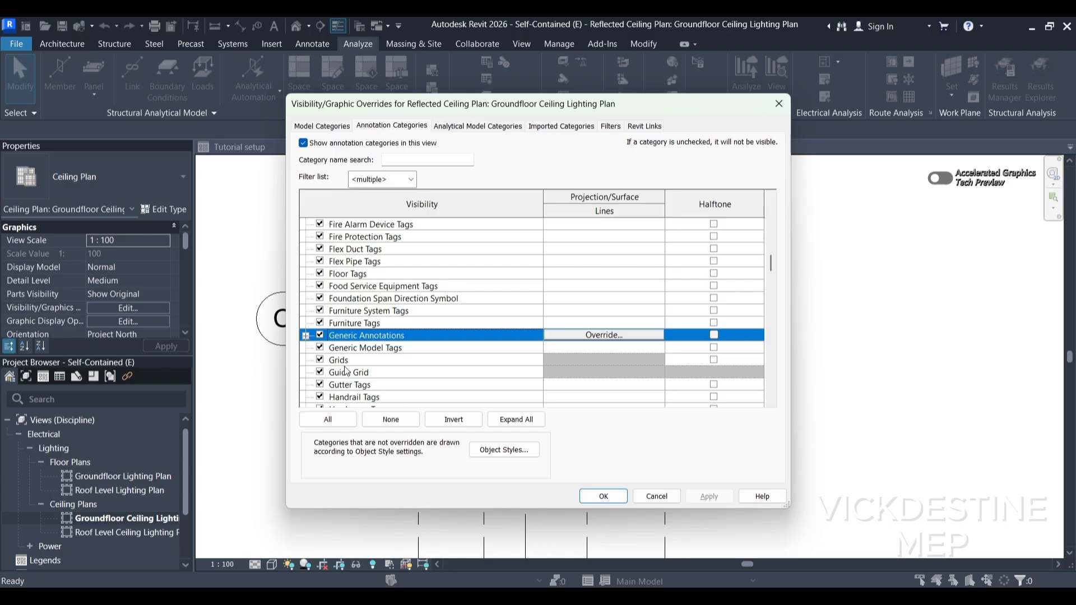
{"action": "scroll", "coordinate": [346, 368], "scroll_direction": "down", "scroll_amount": 1}
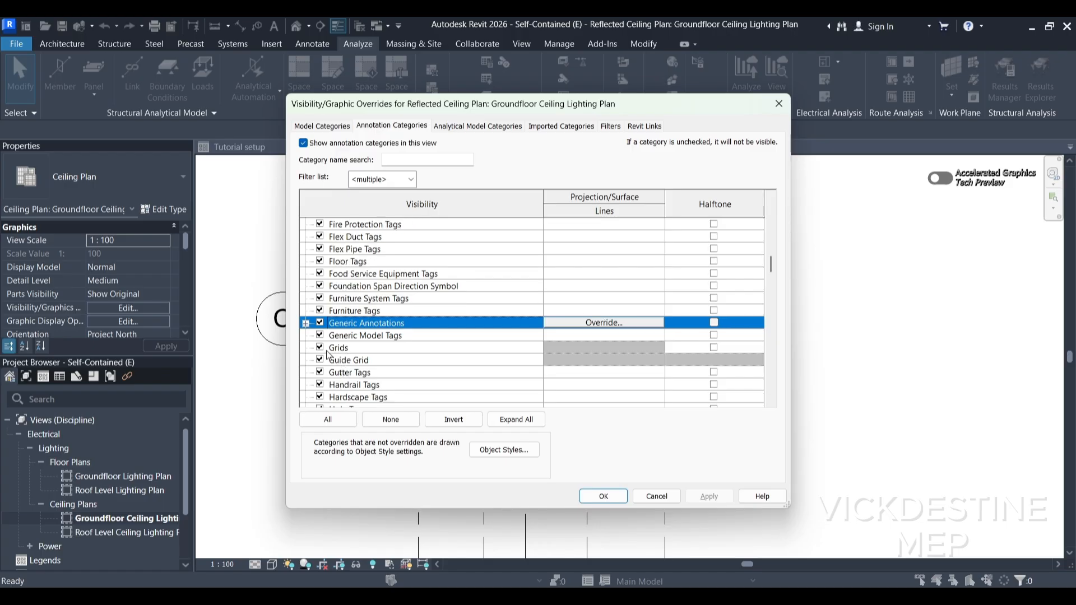
{"action": "scroll", "coordinate": [331, 357], "scroll_direction": "down", "scroll_amount": 1}
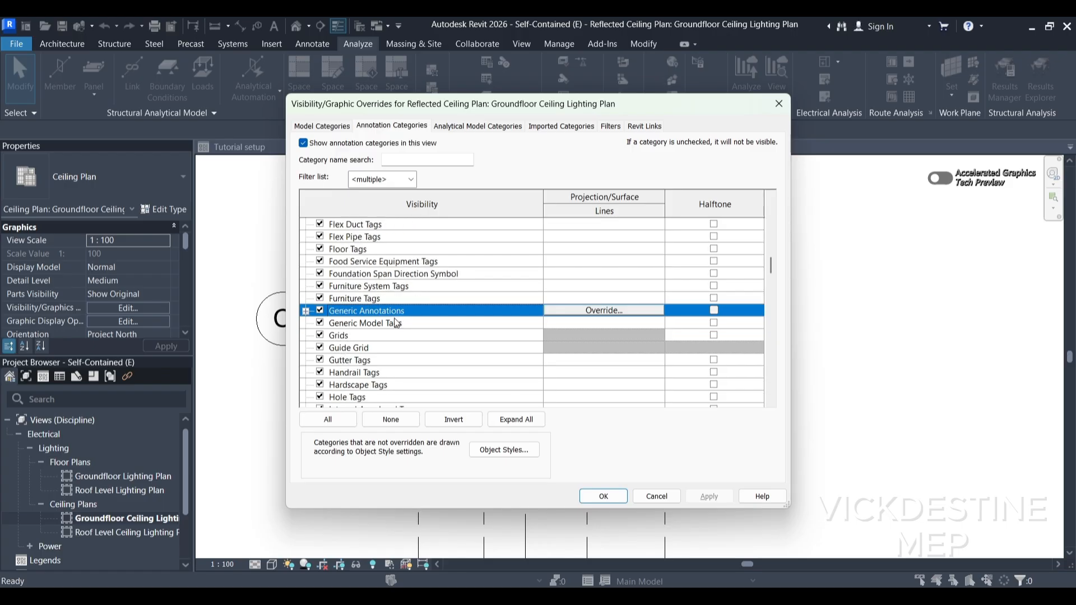
{"action": "left_click", "coordinate": [321, 339]}
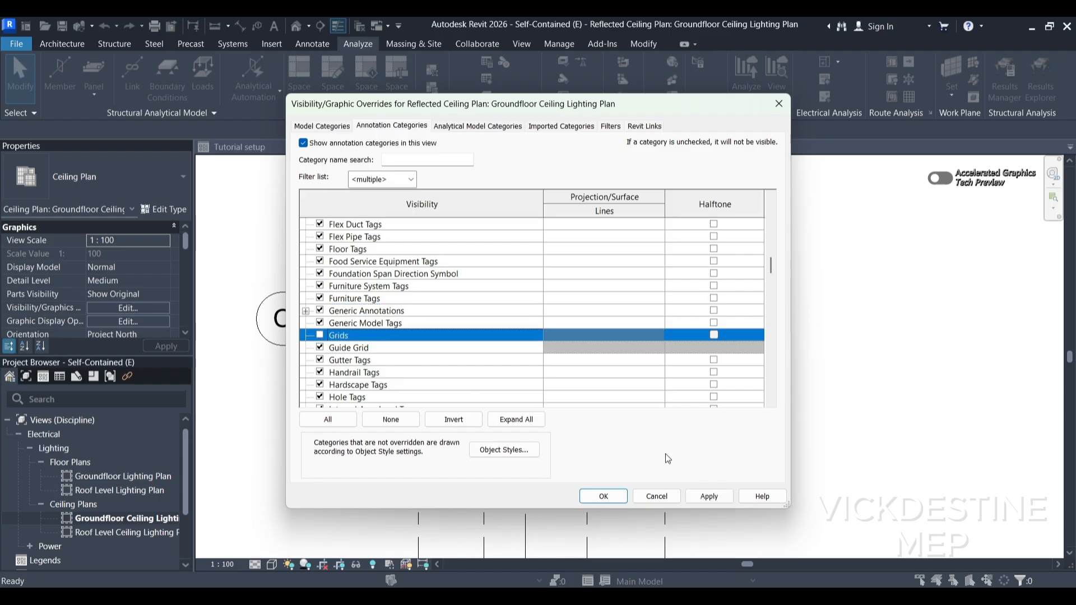
{"action": "left_click", "coordinate": [701, 495]}
{"action": "left_click", "coordinate": [604, 497]}
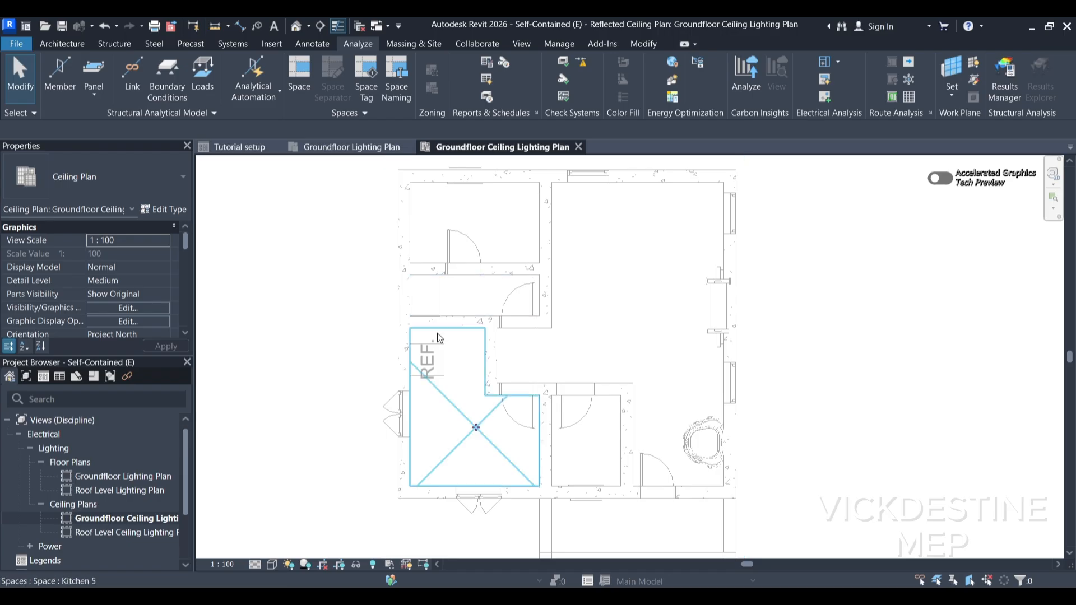
{"action": "scroll", "coordinate": [435, 315], "scroll_direction": "down", "scroll_amount": 2}
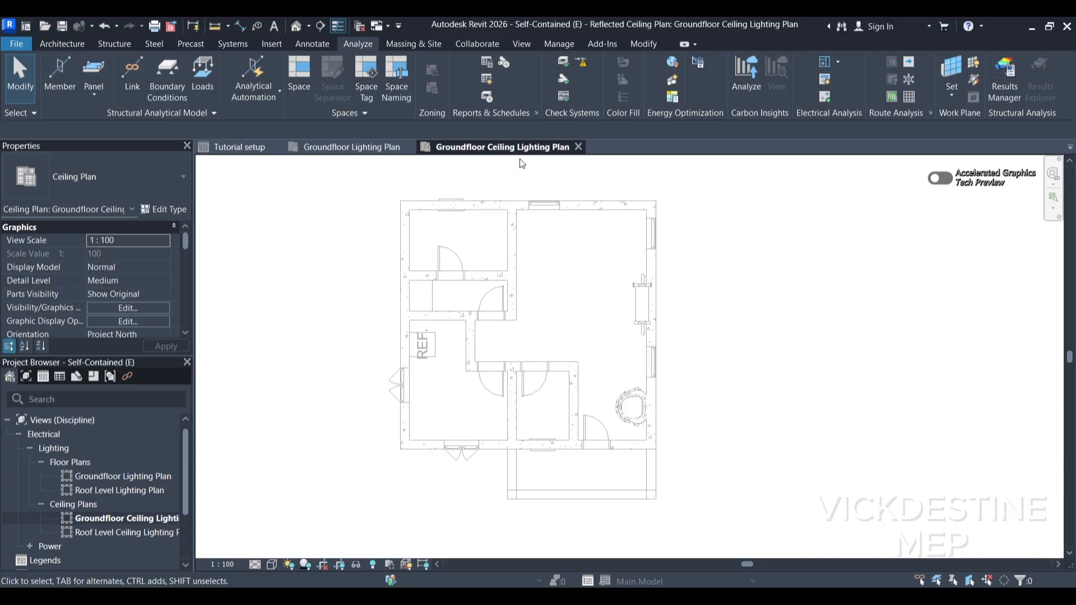
Open the East - Elec building elevation listed under Power and examine the building's level heights.
{"action": "scroll", "coordinate": [106, 506], "scroll_direction": "down", "scroll_amount": 3}
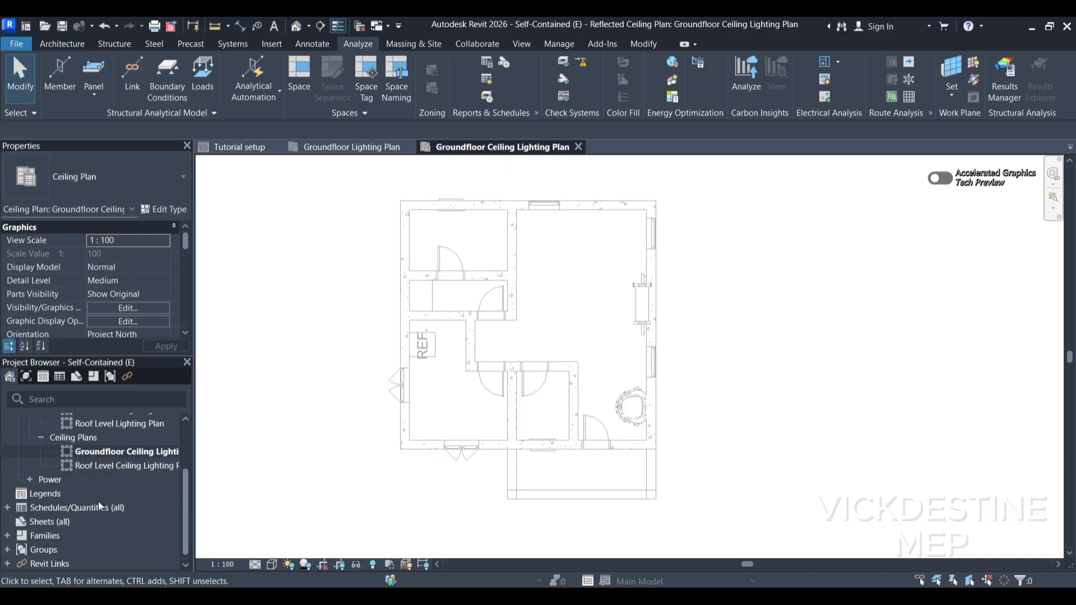
{"action": "left_click", "coordinate": [29, 481]}
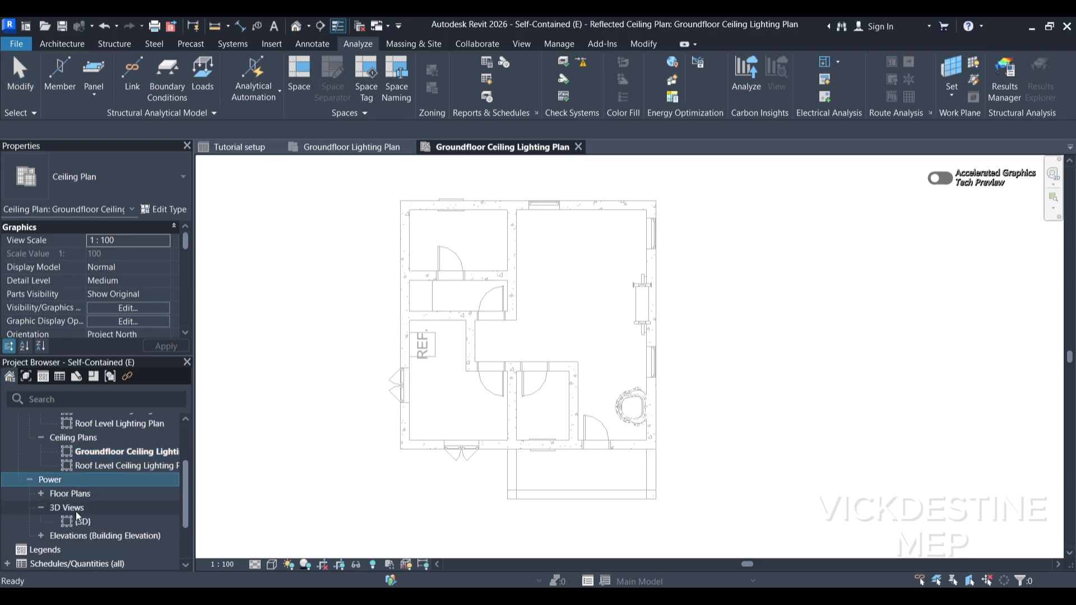
{"action": "left_click", "coordinate": [36, 538]}
{"action": "left_click", "coordinate": [102, 557]}
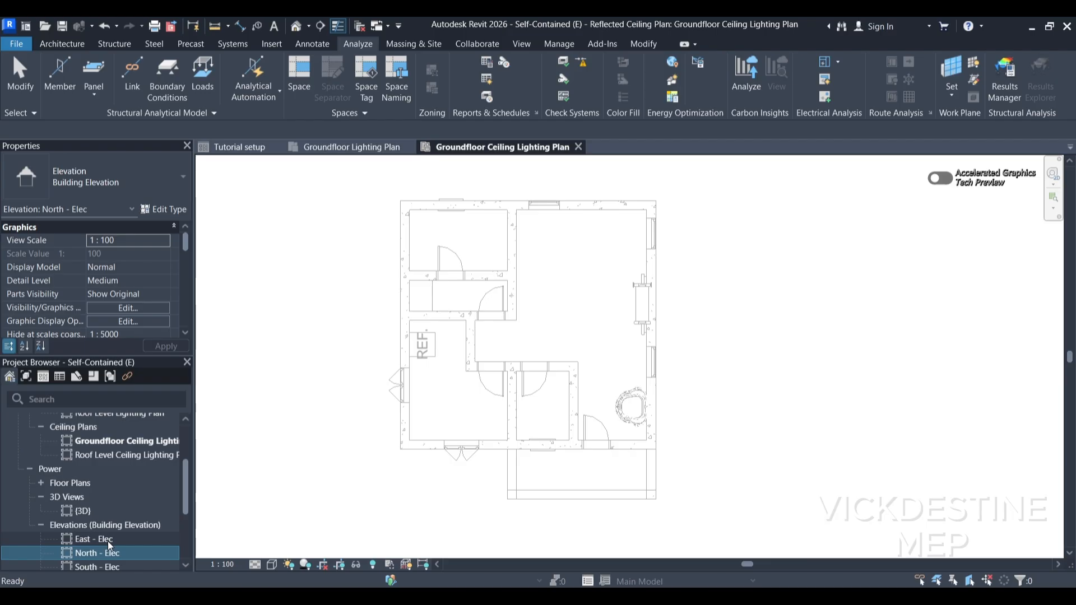
{"action": "double_click", "coordinate": [107, 540]}
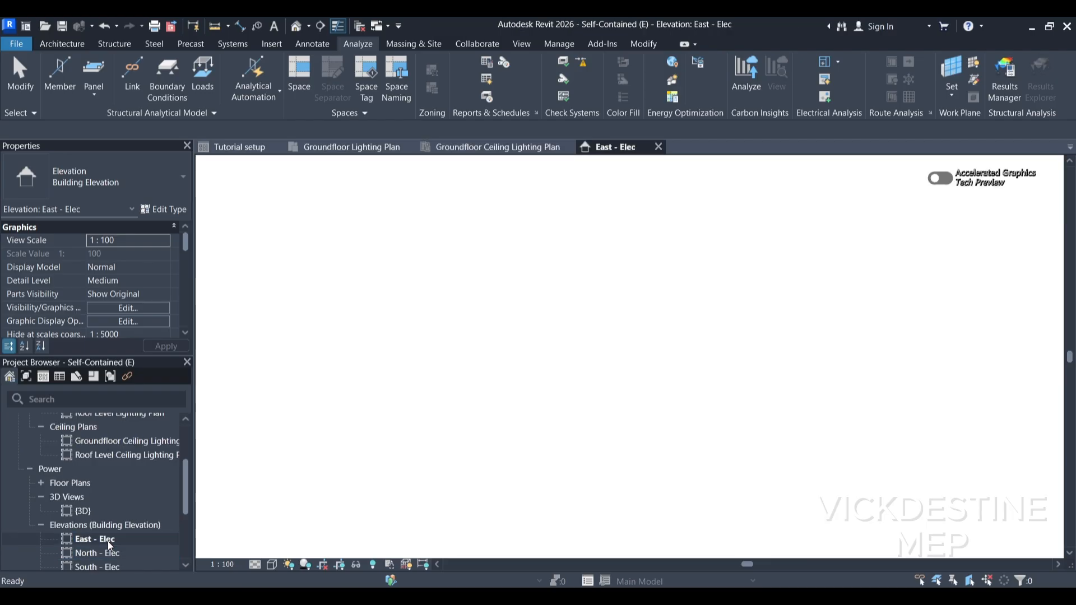
{"action": "scroll", "coordinate": [531, 452], "scroll_direction": "up", "scroll_amount": 4}
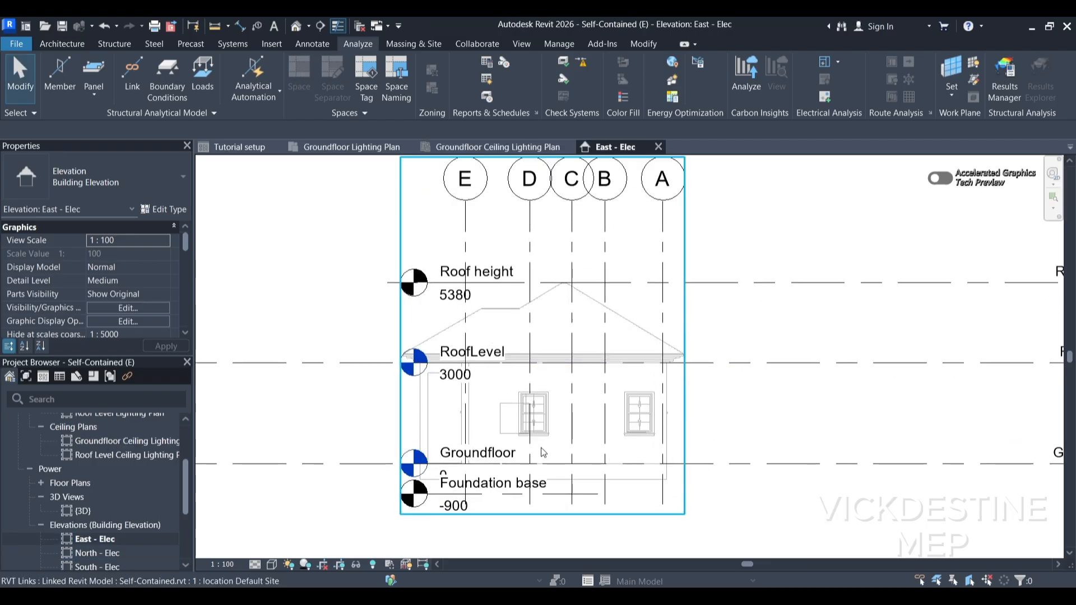
{"action": "scroll", "coordinate": [531, 451], "scroll_direction": "down", "scroll_amount": 3}
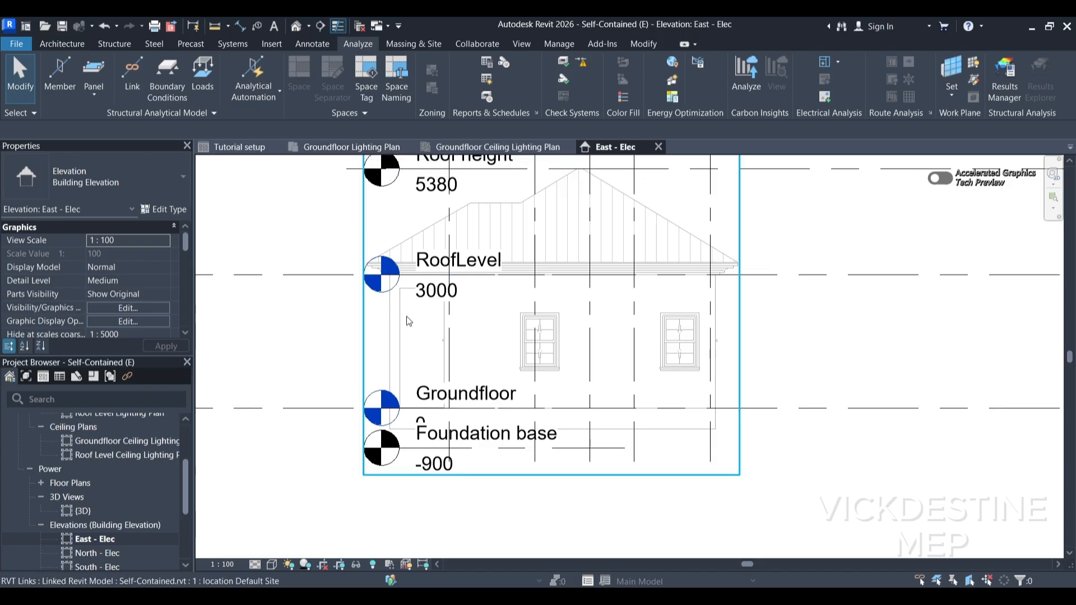
Review the Groundfloor Lighting Plan's Underlay and Extents properties and compare its look-down orientation with the levels in the East - Elec elevation.
{"action": "left_click", "coordinate": [349, 148]}
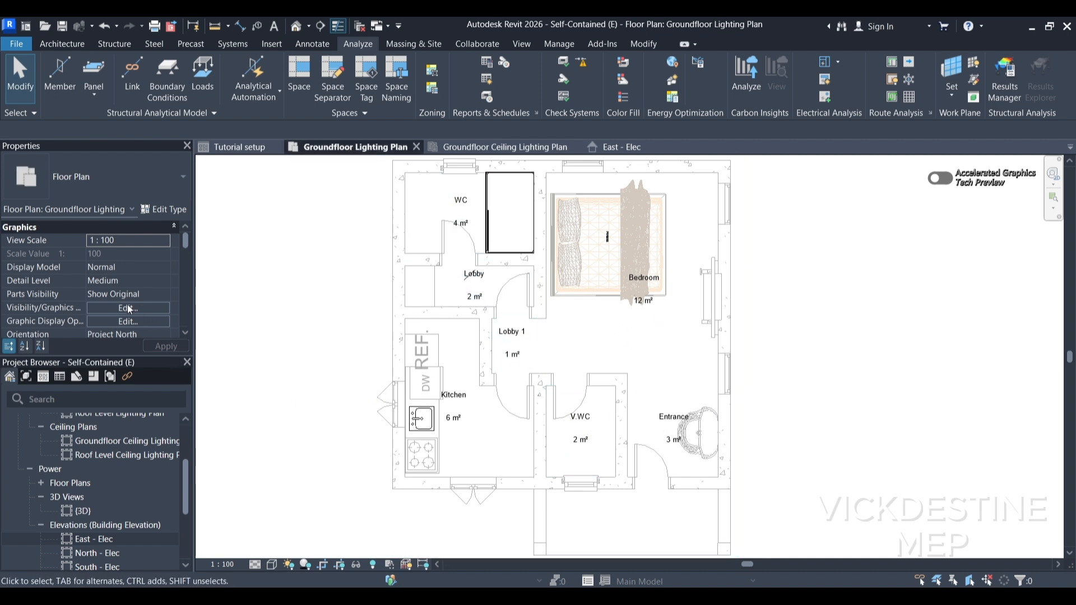
{"action": "scroll", "coordinate": [130, 289], "scroll_direction": "down", "scroll_amount": 2}
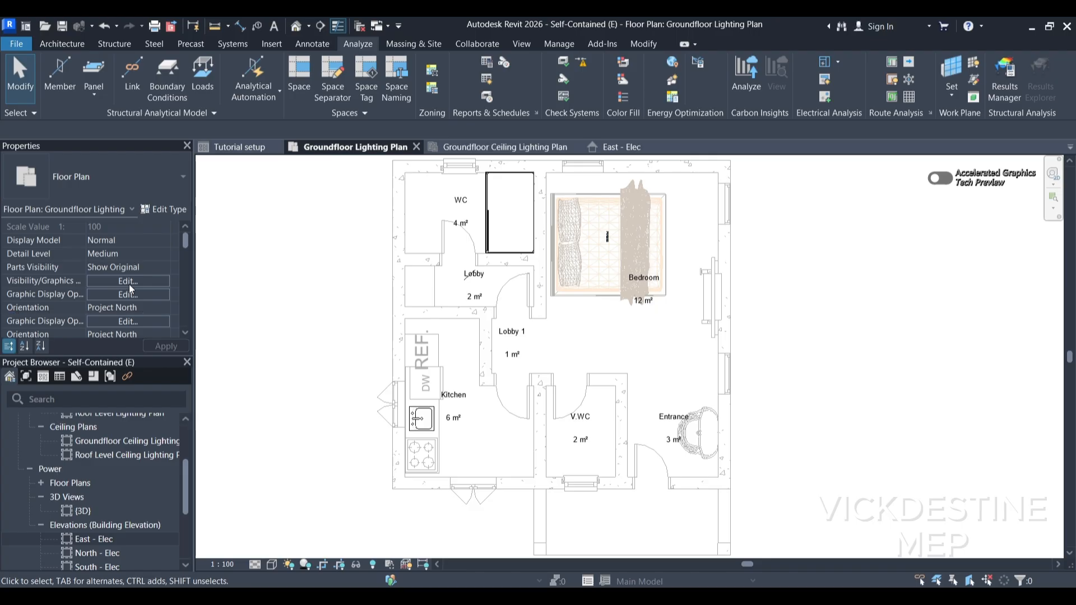
{"action": "scroll", "coordinate": [130, 289], "scroll_direction": "down", "scroll_amount": 3}
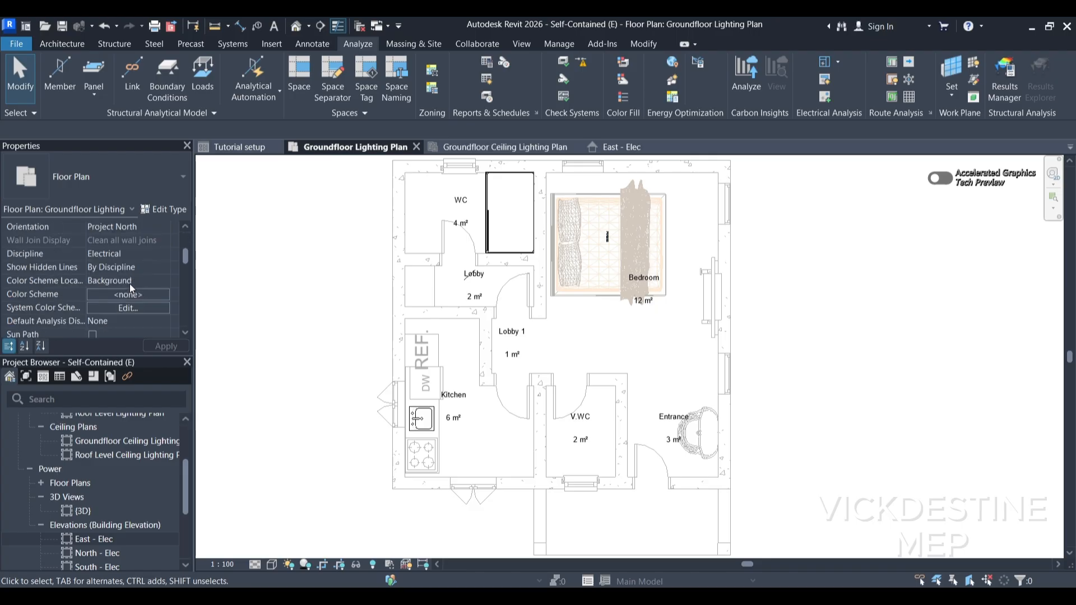
{"action": "scroll", "coordinate": [129, 284], "scroll_direction": "down", "scroll_amount": 4}
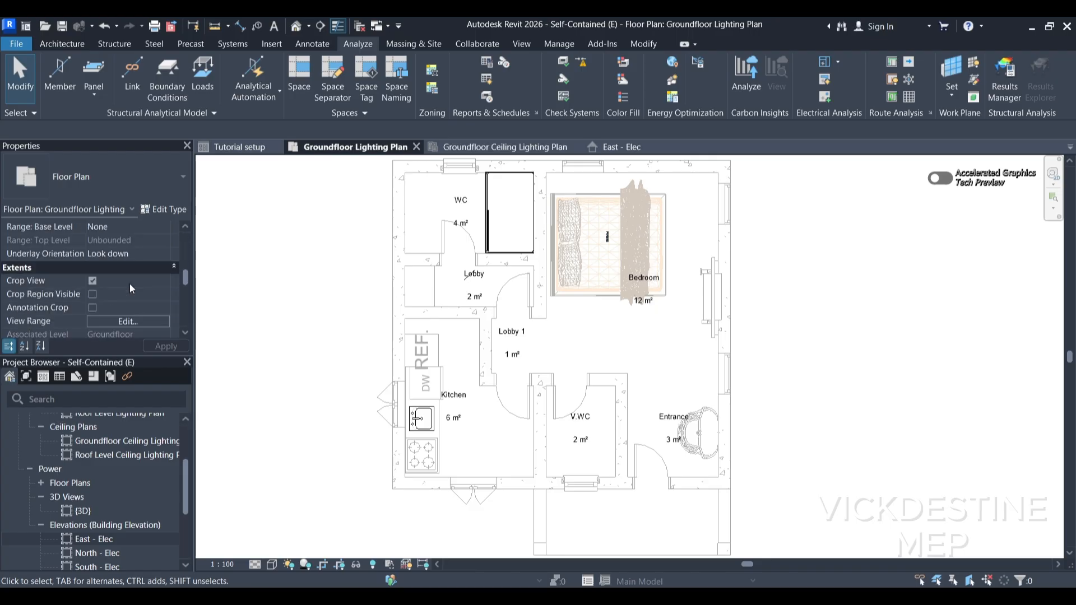
{"action": "scroll", "coordinate": [61, 259], "scroll_direction": "up", "scroll_amount": 1}
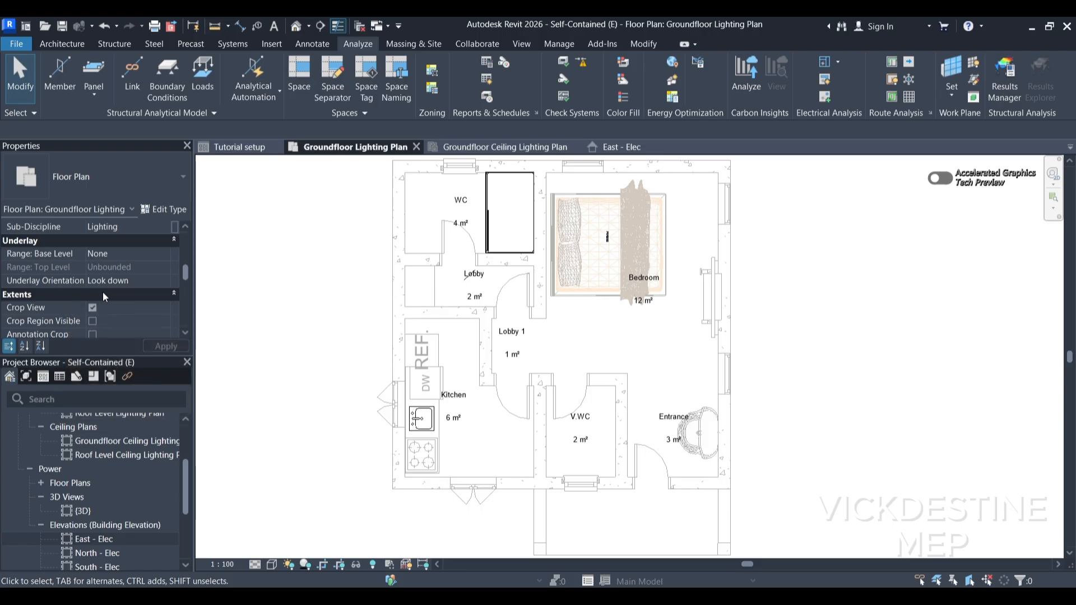
{"action": "left_click", "coordinate": [616, 146]}
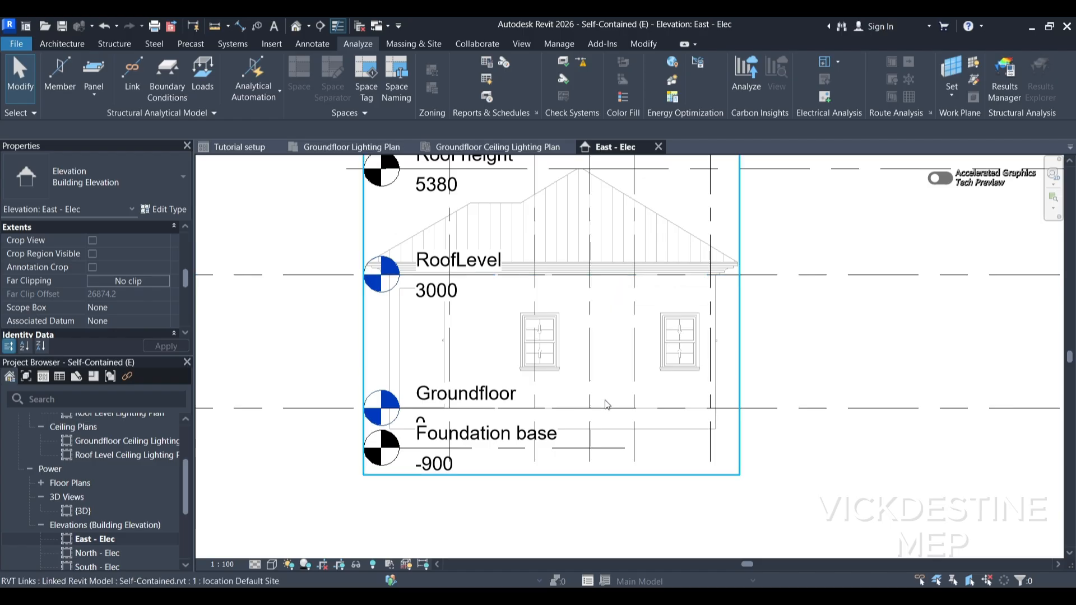
{"action": "left_click", "coordinate": [344, 151]}
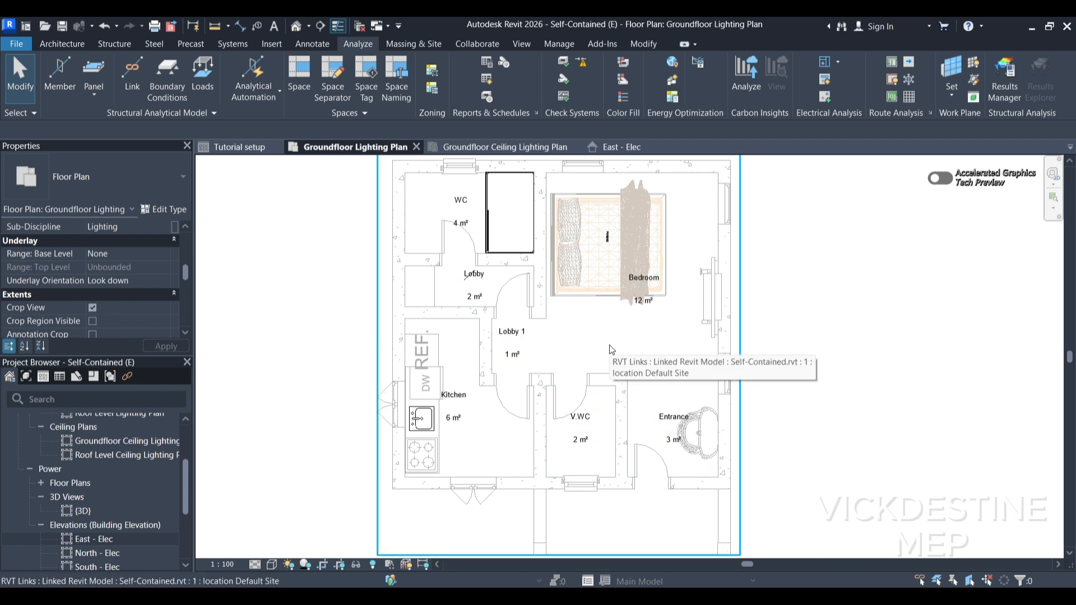
Review the Groundfloor Ceiling Lighting Plan's view properties and compare its look-up orientation with the East - Elec elevation and the Groundfloor Lighting Plan.
{"action": "left_click", "coordinate": [513, 151]}
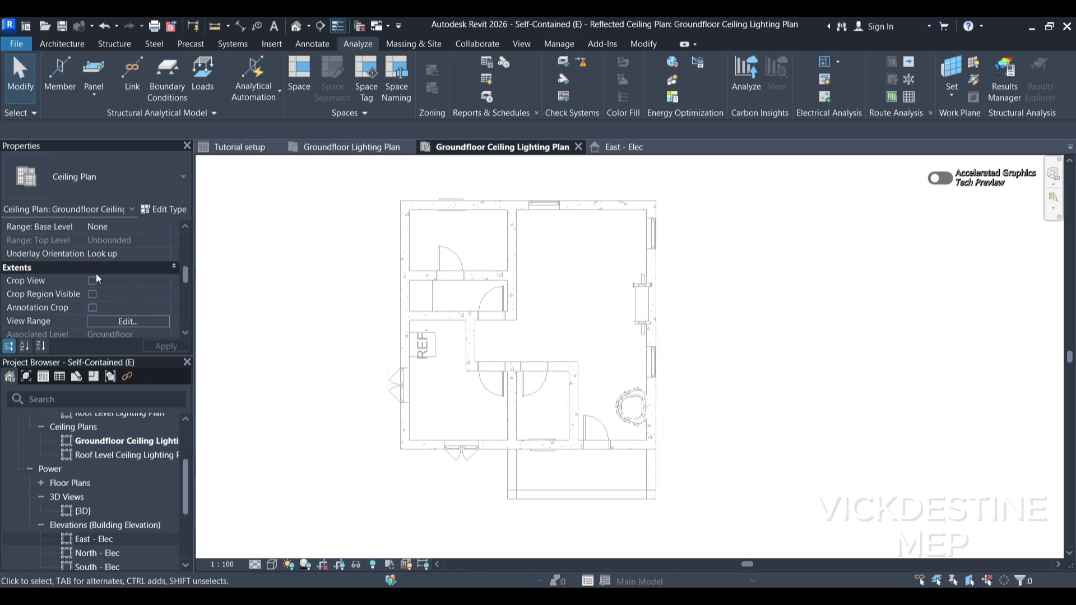
{"action": "scroll", "coordinate": [96, 278], "scroll_direction": "down", "scroll_amount": 4}
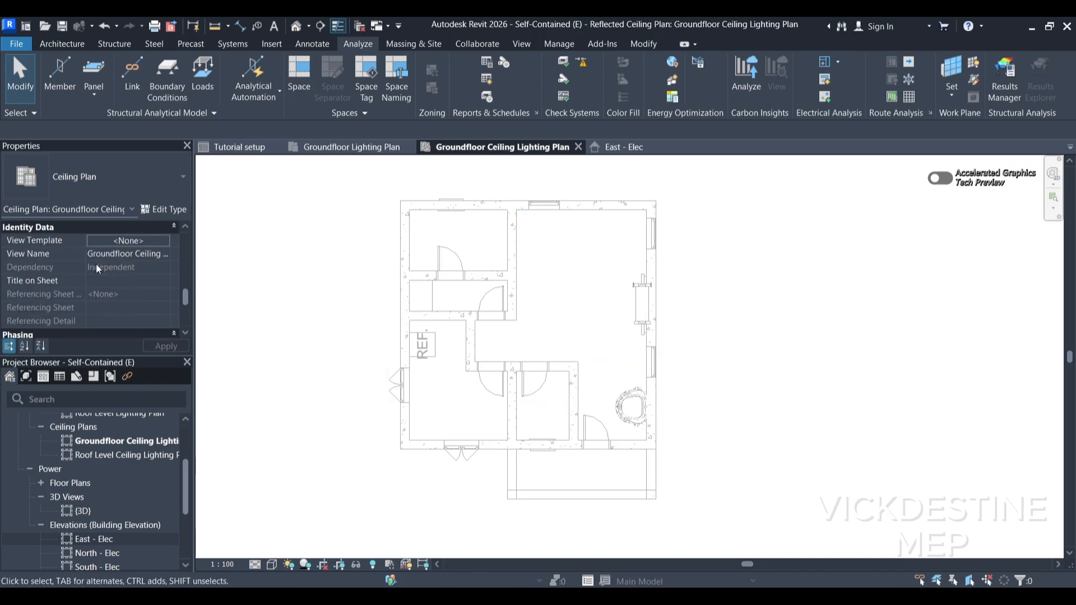
{"action": "scroll", "coordinate": [102, 258], "scroll_direction": "down", "scroll_amount": 3}
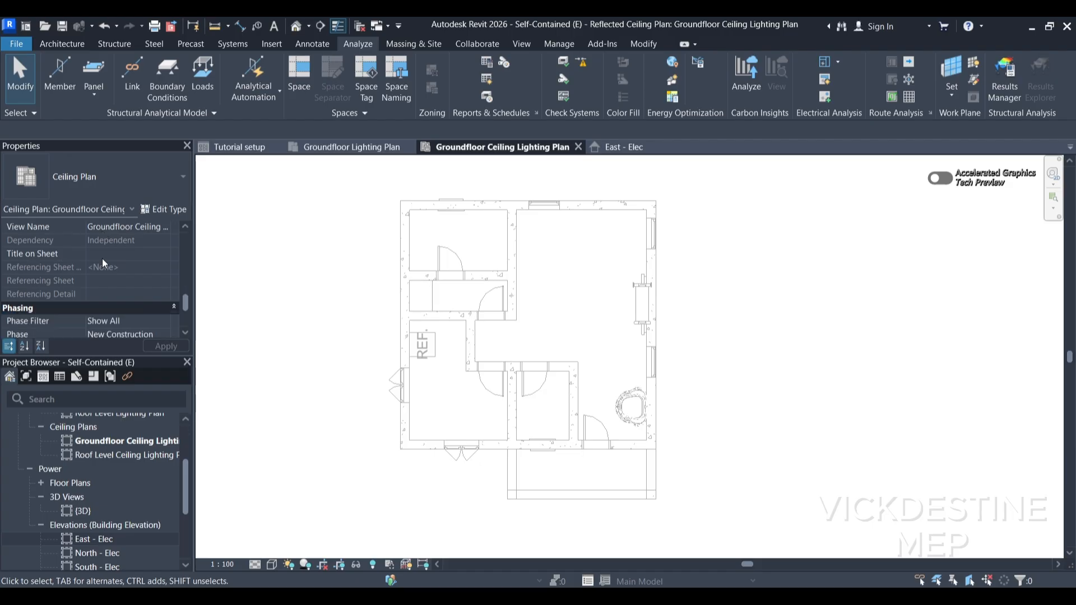
{"action": "scroll", "coordinate": [120, 284], "scroll_direction": "up", "scroll_amount": 1}
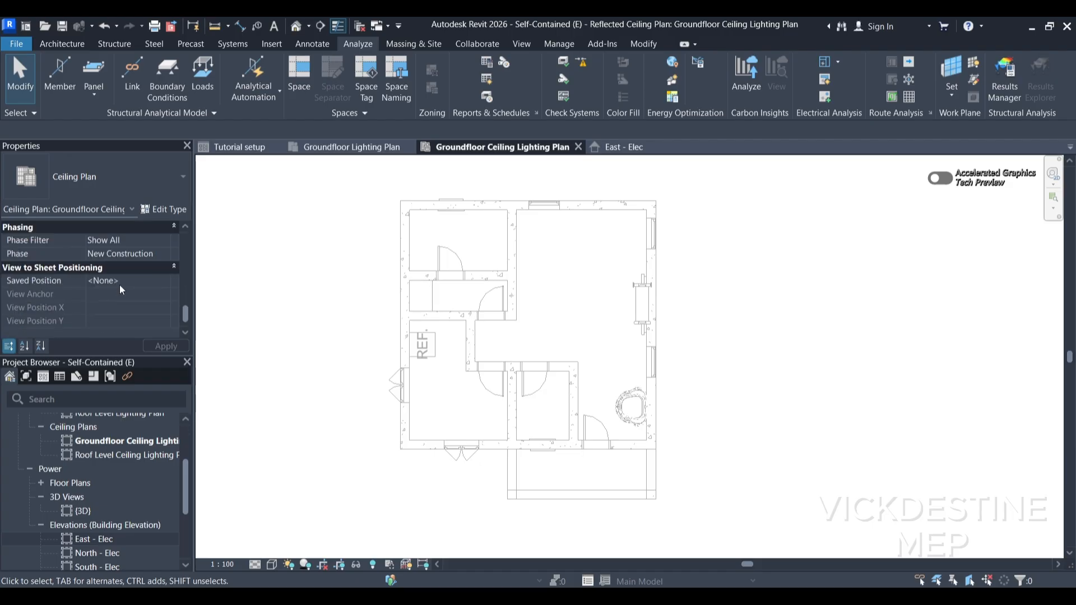
{"action": "scroll", "coordinate": [120, 284], "scroll_direction": "up", "scroll_amount": 5}
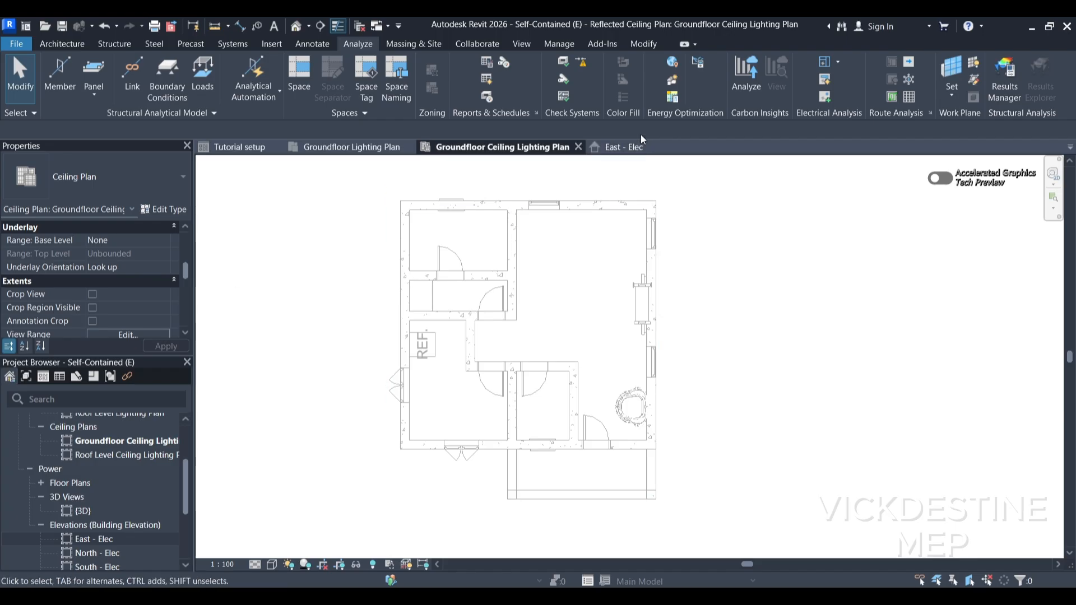
{"action": "left_click", "coordinate": [629, 150]}
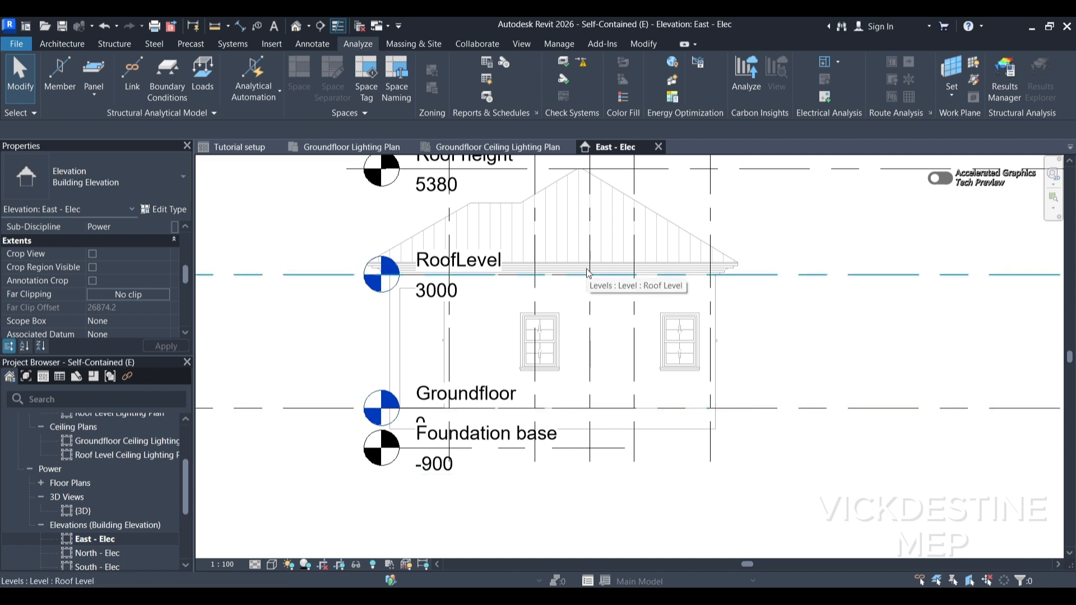
{"action": "left_click", "coordinate": [517, 148]}
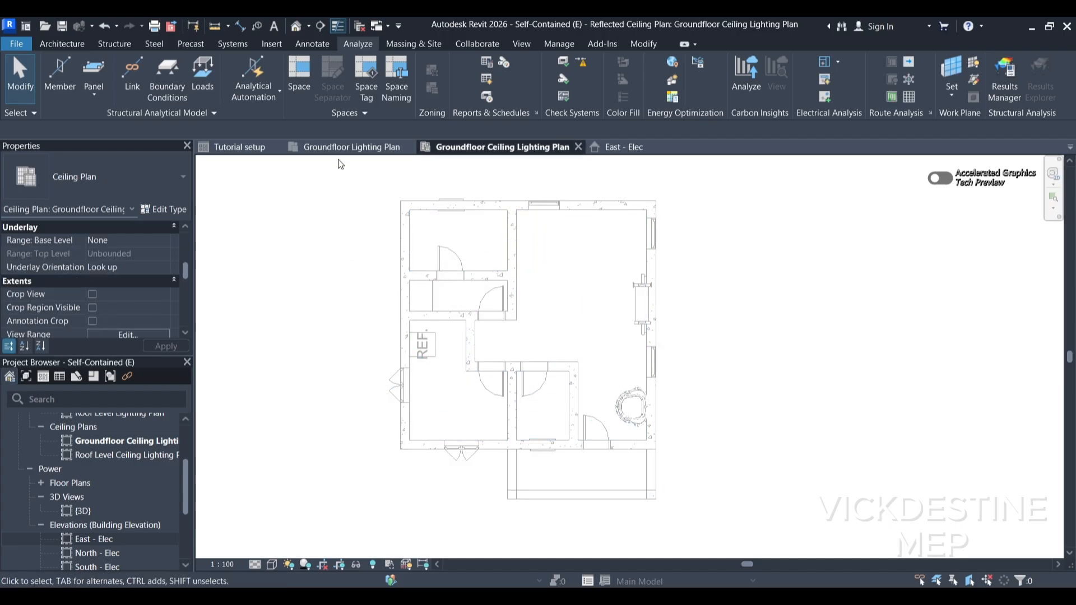
{"action": "left_click", "coordinate": [348, 147]}
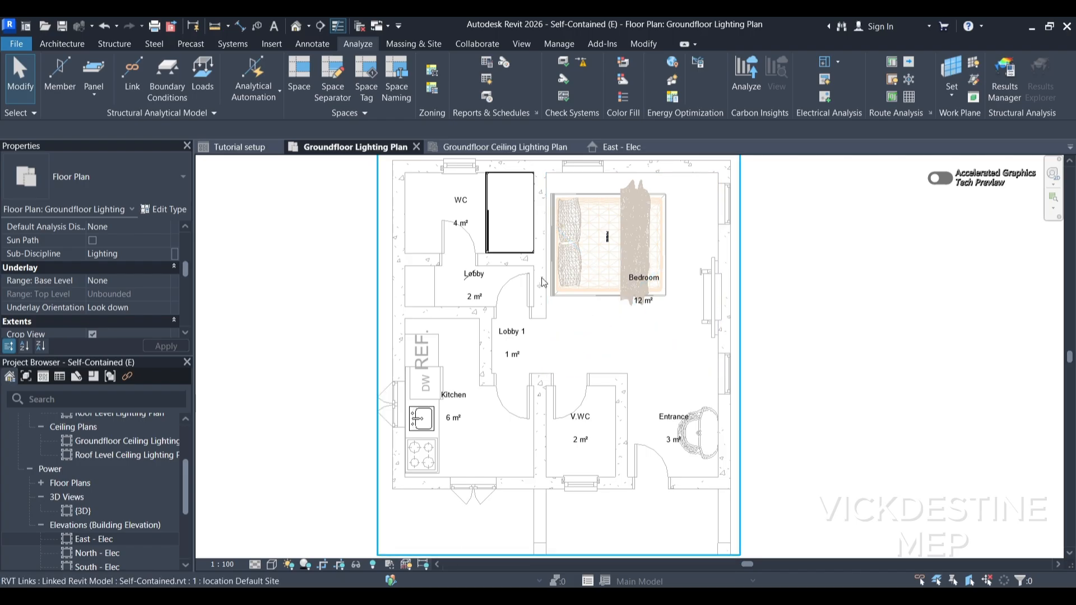
{"action": "left_click", "coordinate": [499, 147]}
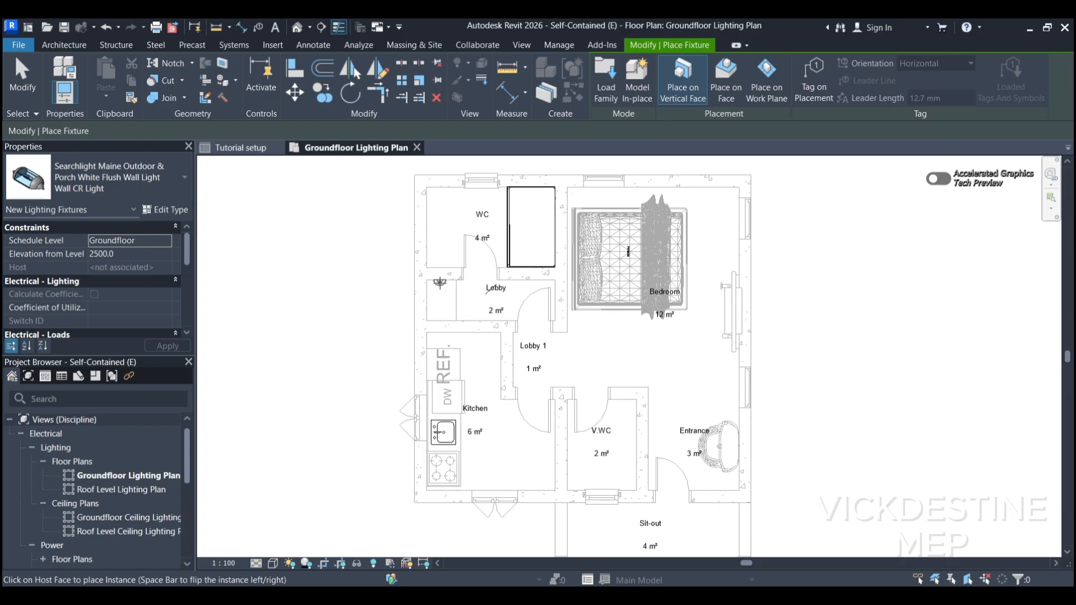
Cancel the pending placement of the Searchlight wall light in the Groundfloor Lighting Plan.
{"action": "key", "text": "Escape"}
{"action": "key", "text": "Escape"}
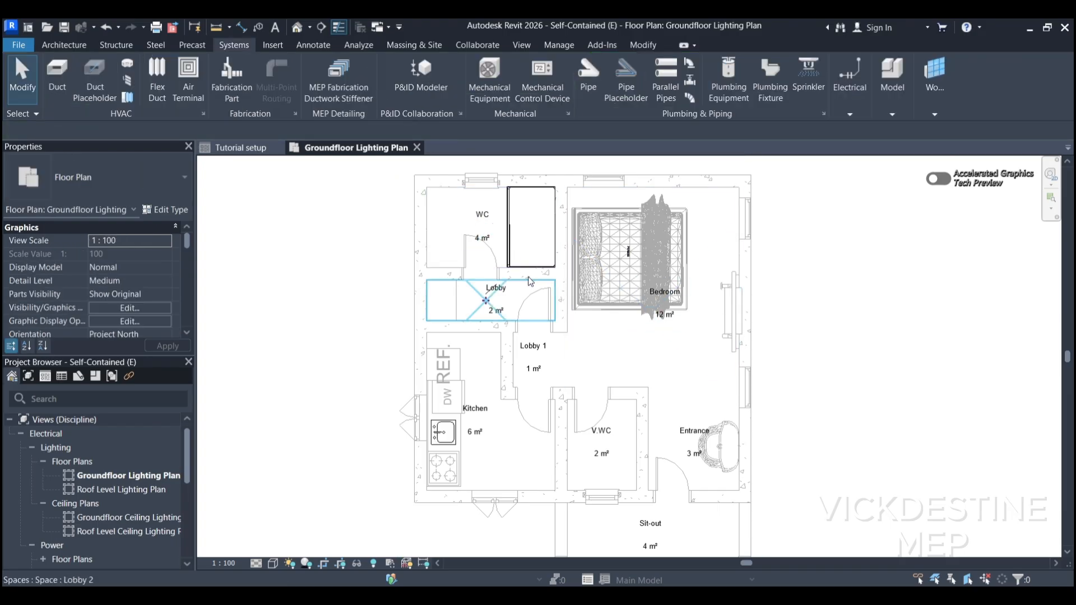
{"action": "scroll", "coordinate": [663, 318], "scroll_direction": "up", "scroll_amount": 2}
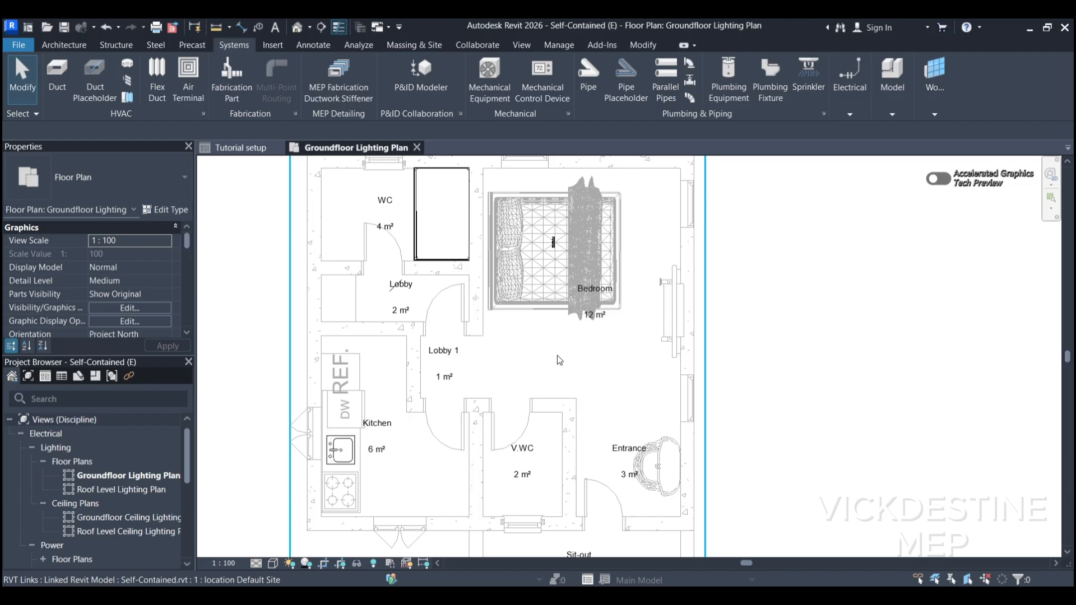
{"action": "scroll", "coordinate": [543, 358], "scroll_direction": "down", "scroll_amount": 1}
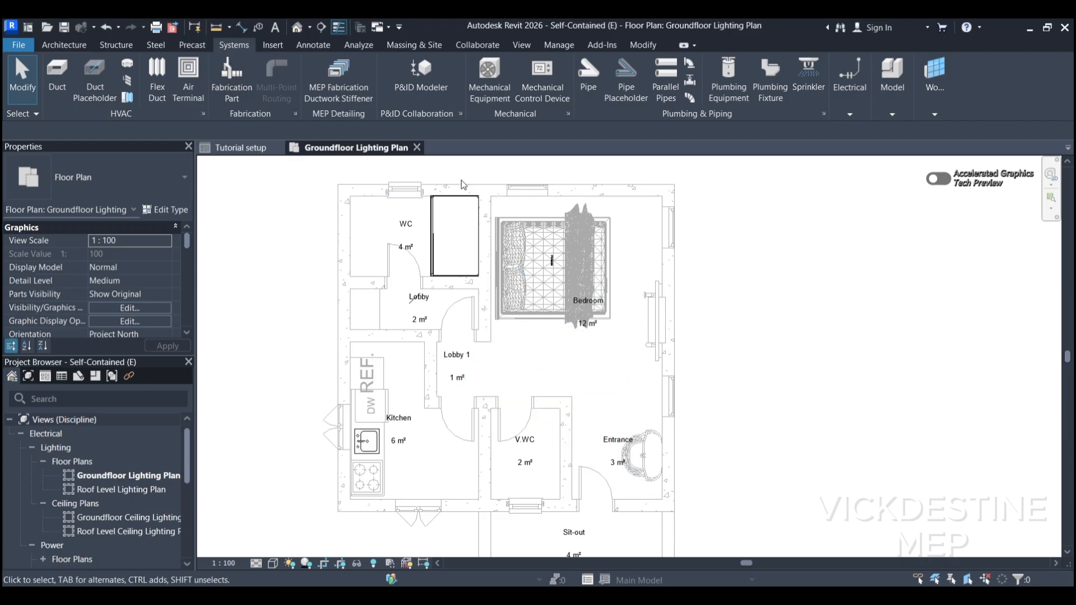
Try to load the EAE_GLORY_V2_Diffuzer_PC_27W_O27 family from the MEP folder while placing a lighting fixture, and end the placement.
{"action": "left_click", "coordinate": [848, 115]}
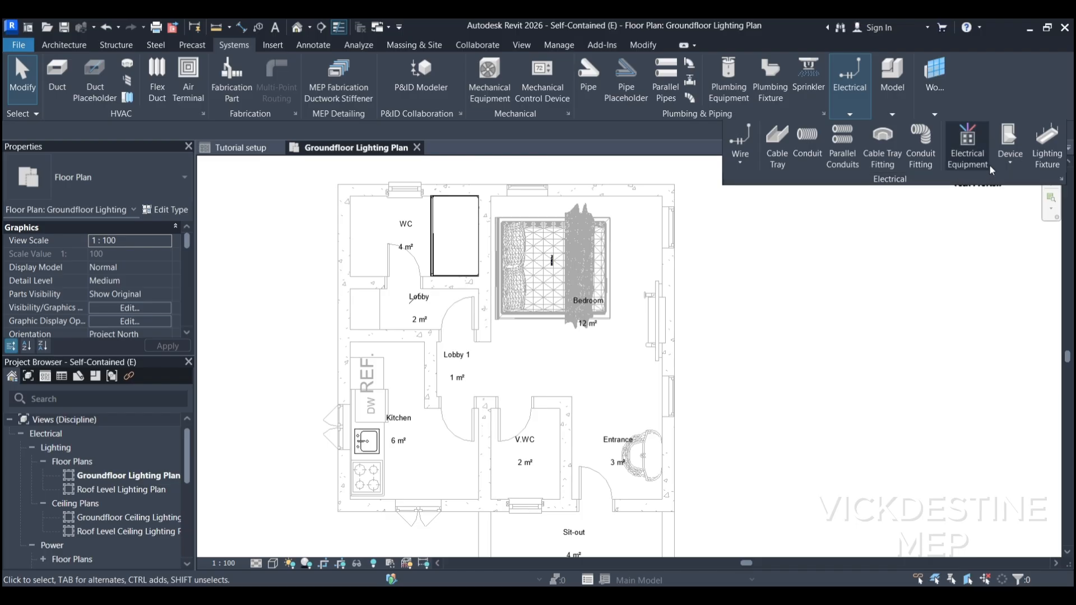
{"action": "left_click", "coordinate": [1045, 147]}
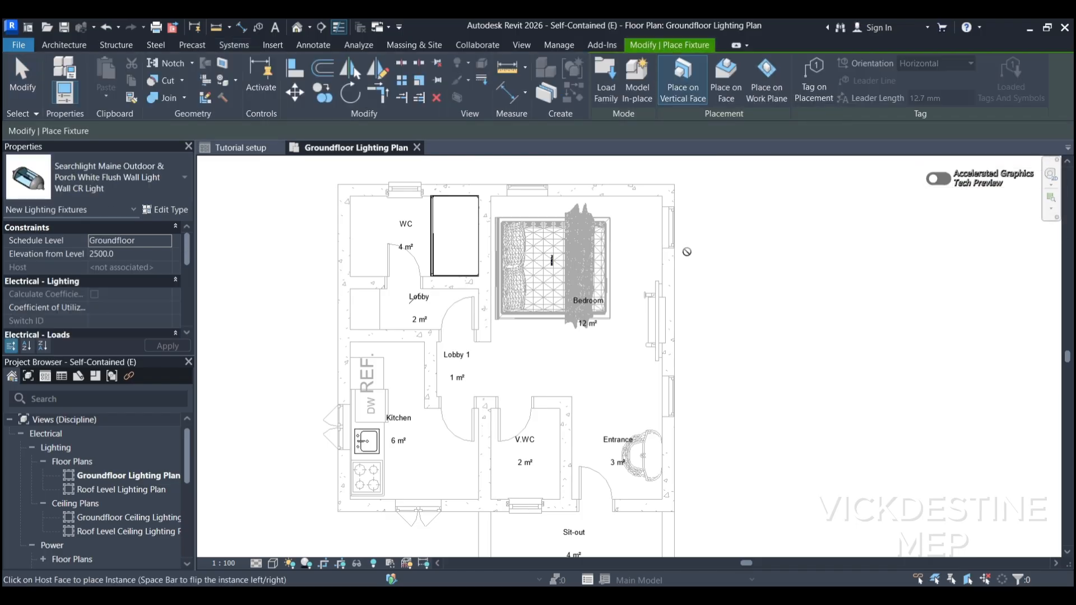
{"action": "left_click", "coordinate": [606, 78]}
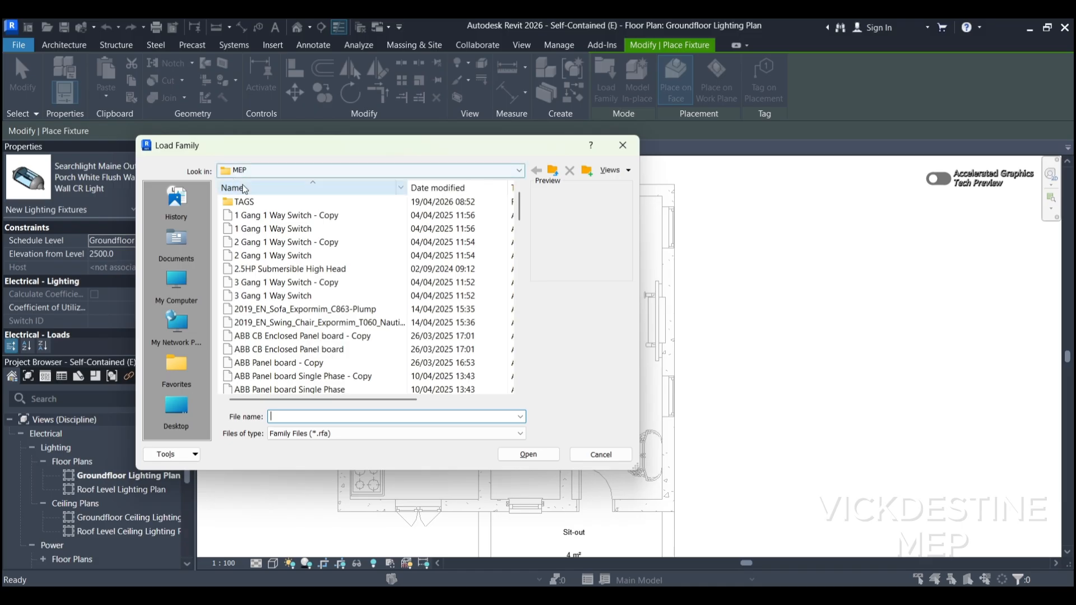
{"action": "scroll", "coordinate": [280, 289], "scroll_direction": "down", "scroll_amount": 5}
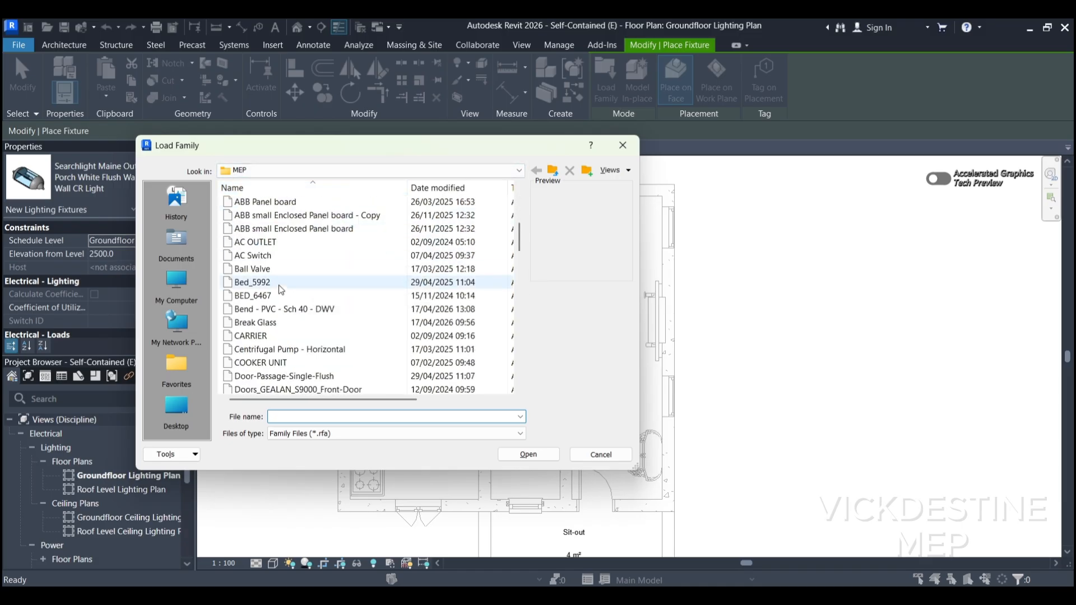
{"action": "scroll", "coordinate": [295, 258], "scroll_direction": "down", "scroll_amount": 2}
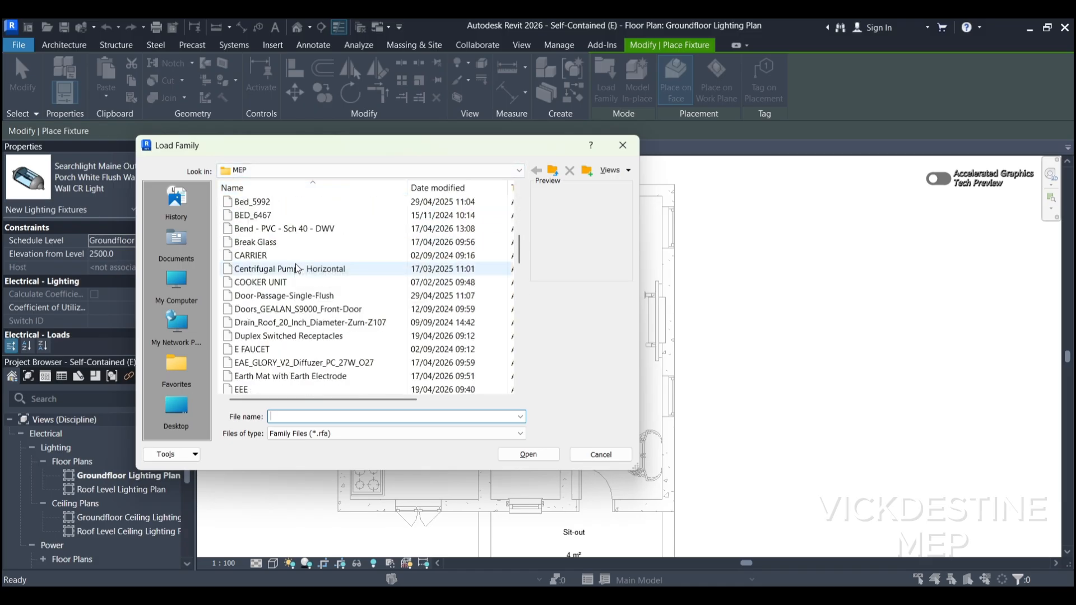
{"action": "scroll", "coordinate": [295, 263], "scroll_direction": "down", "scroll_amount": 5}
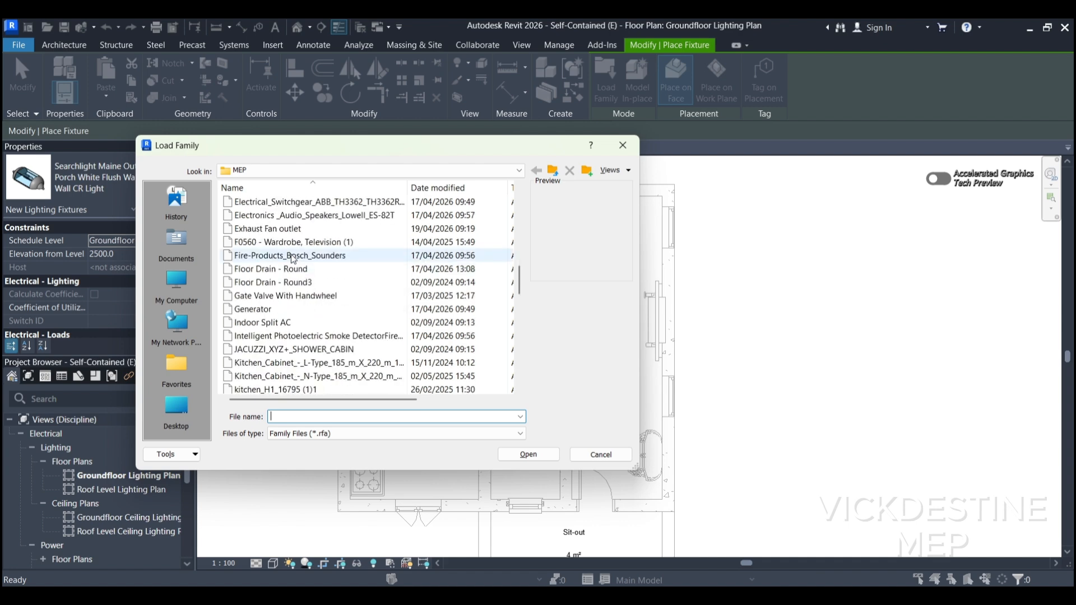
{"action": "scroll", "coordinate": [293, 259], "scroll_direction": "down", "scroll_amount": 3}
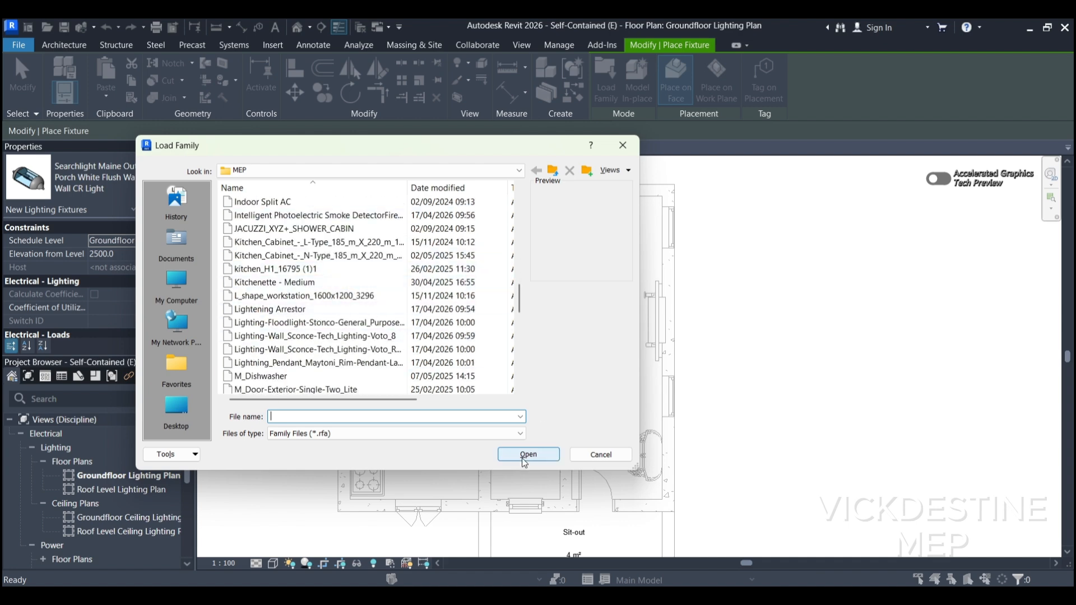
{"action": "scroll", "coordinate": [284, 265], "scroll_direction": "up", "scroll_amount": 4}
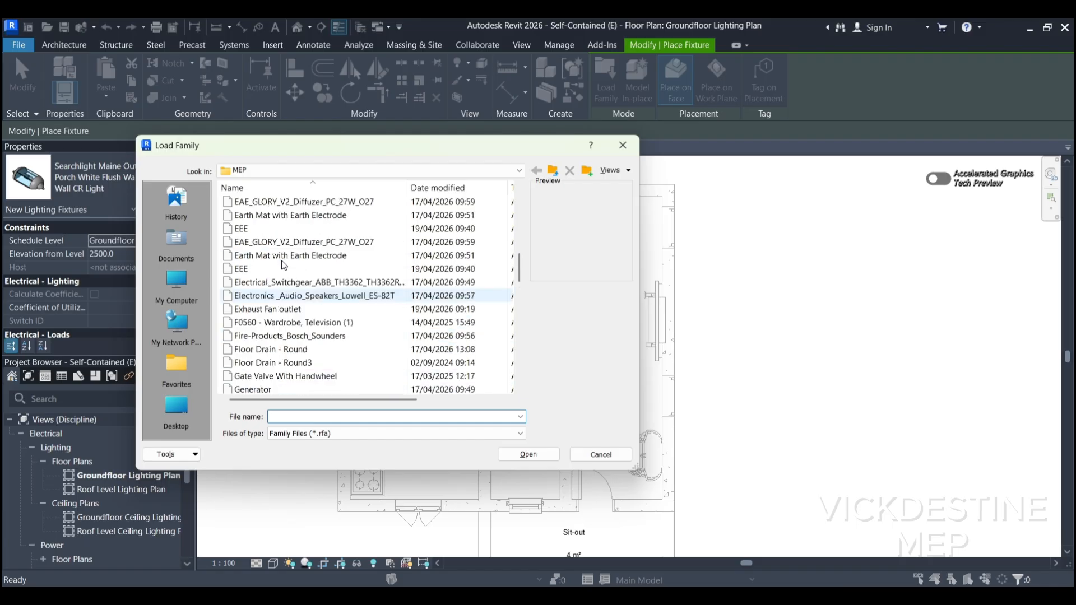
{"action": "scroll", "coordinate": [284, 265], "scroll_direction": "up", "scroll_amount": 1}
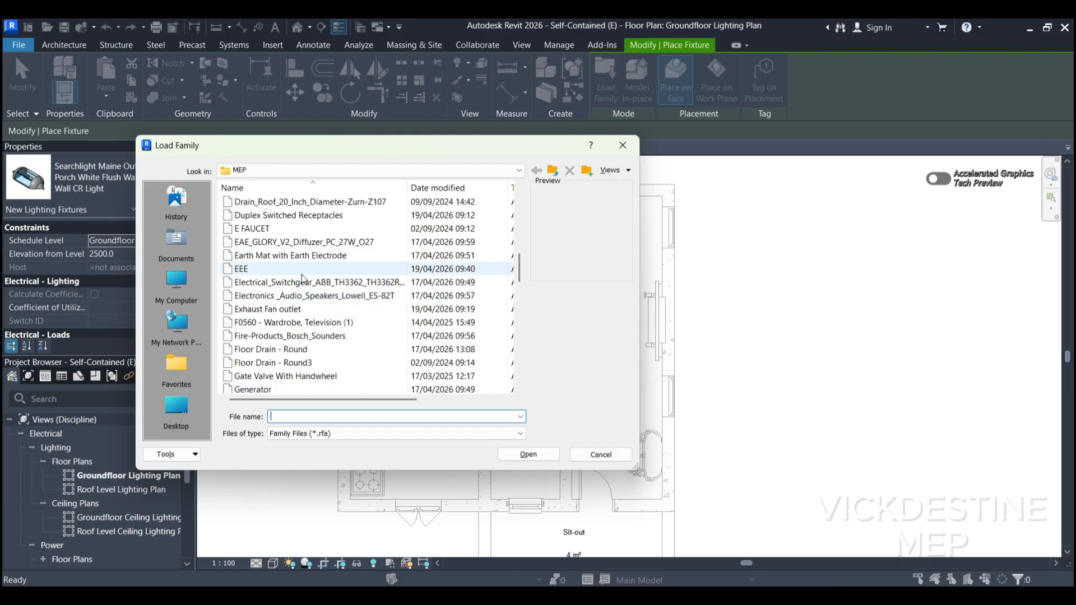
{"action": "left_click", "coordinate": [312, 242]}
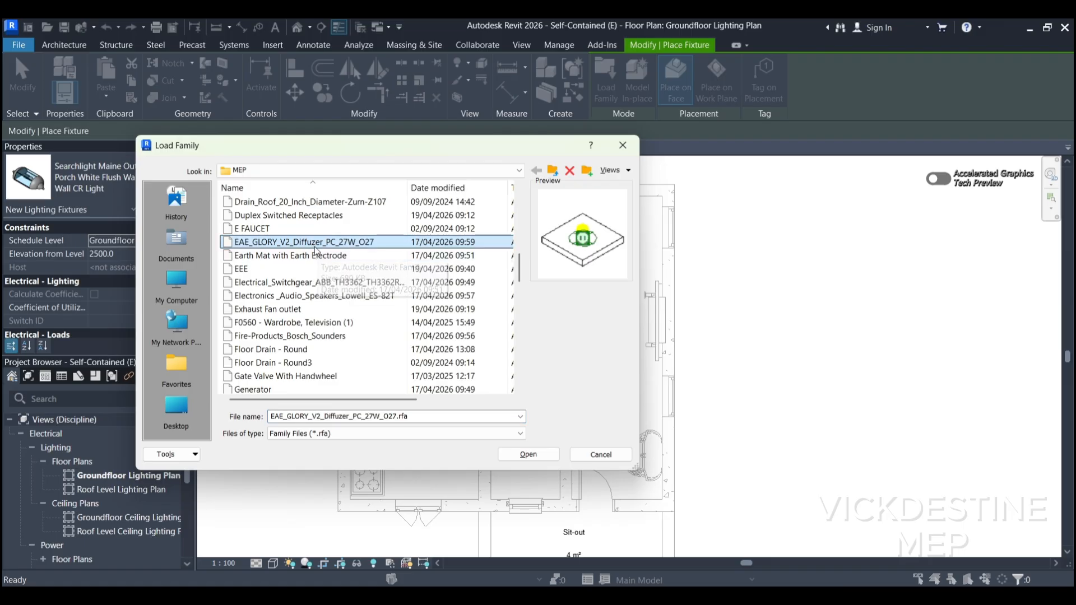
{"action": "left_click", "coordinate": [536, 454]}
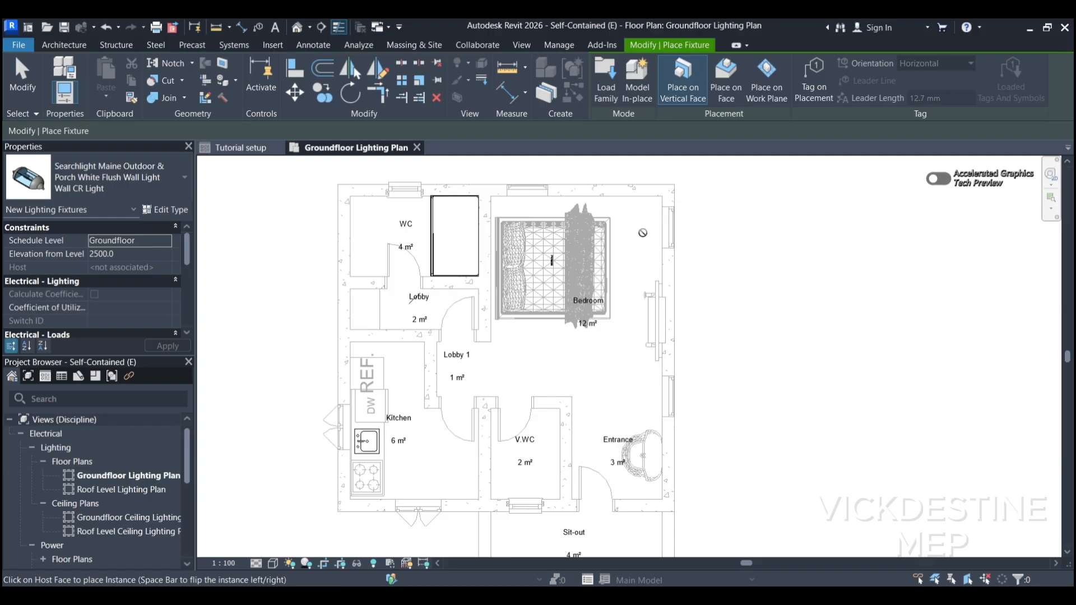
{"action": "key", "text": "Escape"}
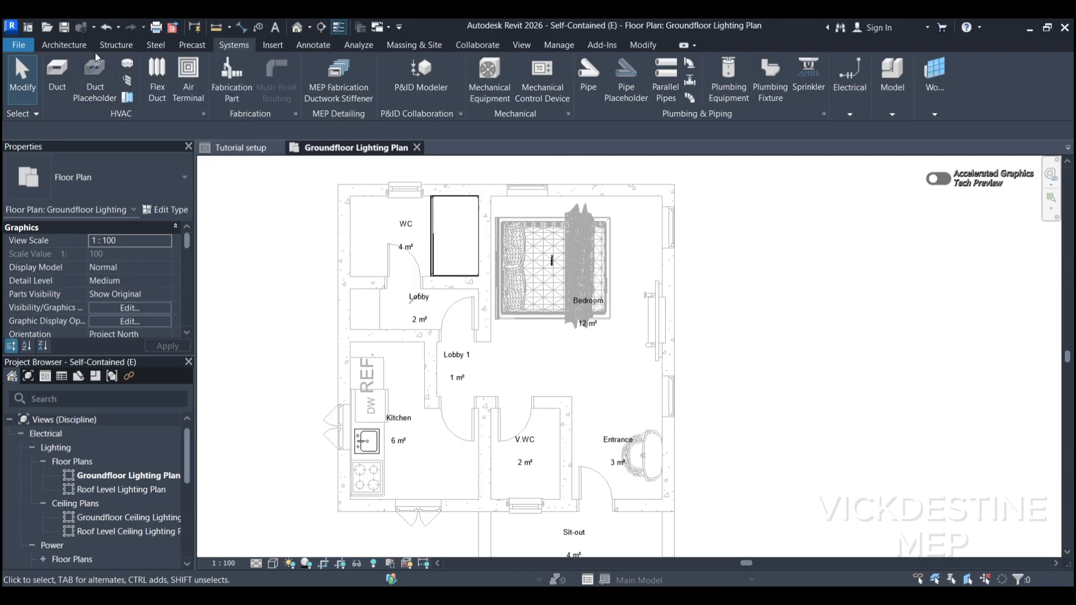
Browse the loadable family files in the MEP folder with Load Family and close the dialog without loading any.
{"action": "left_click", "coordinate": [273, 43]}
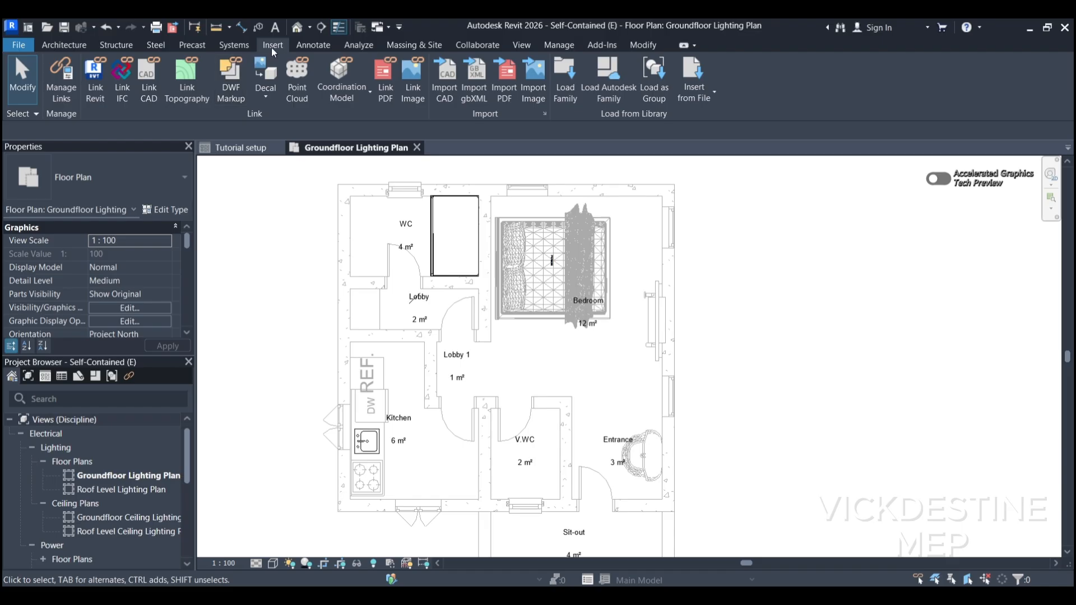
{"action": "left_click", "coordinate": [562, 81]}
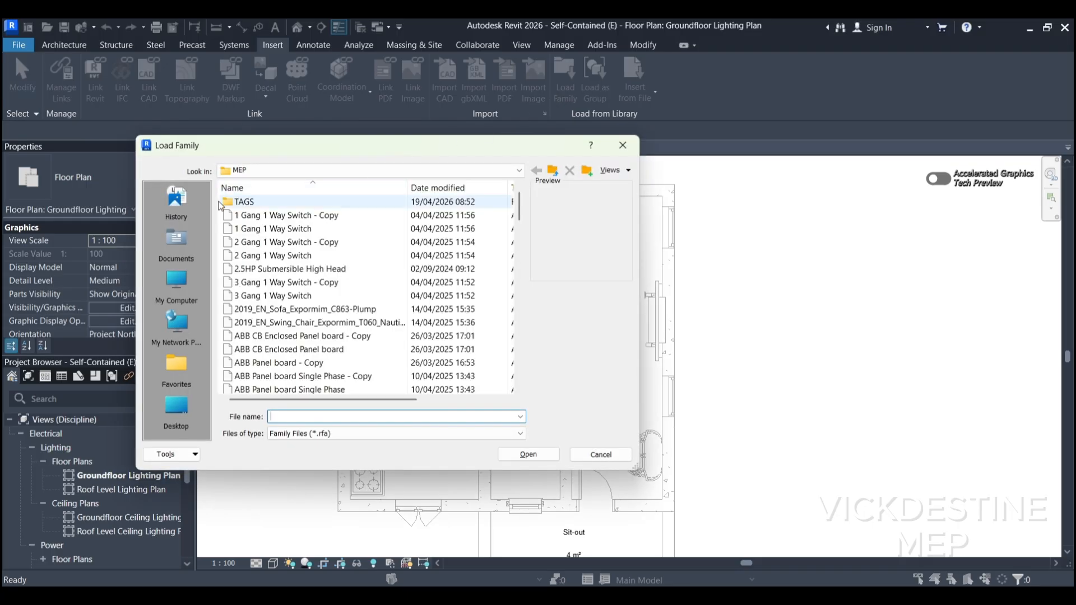
{"action": "scroll", "coordinate": [296, 250], "scroll_direction": "down", "scroll_amount": 2}
{"action": "scroll", "coordinate": [296, 251], "scroll_direction": "down", "scroll_amount": 7}
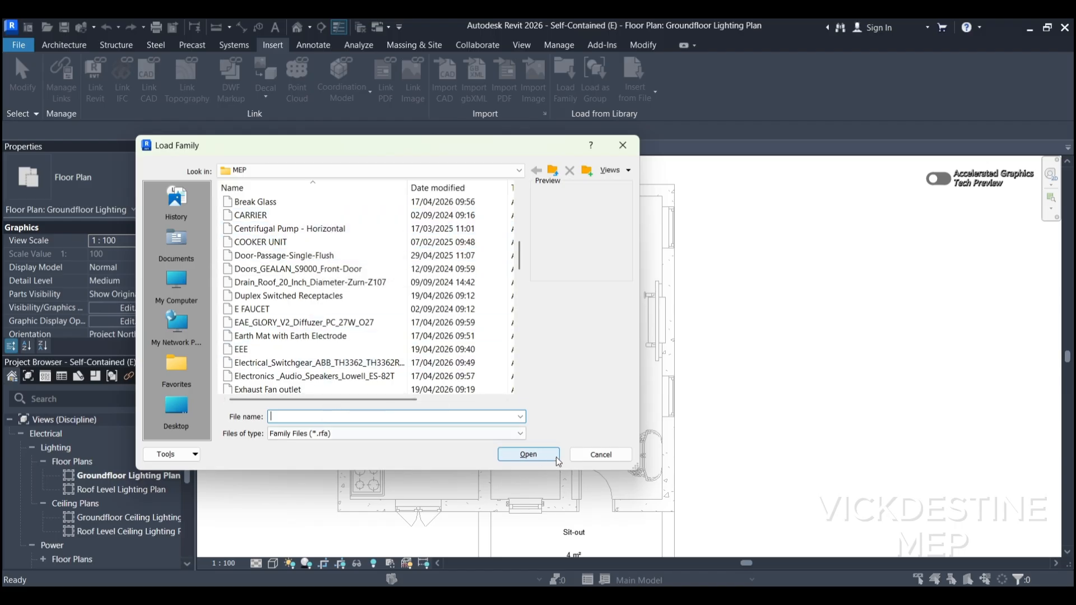
{"action": "left_click", "coordinate": [634, 141]}
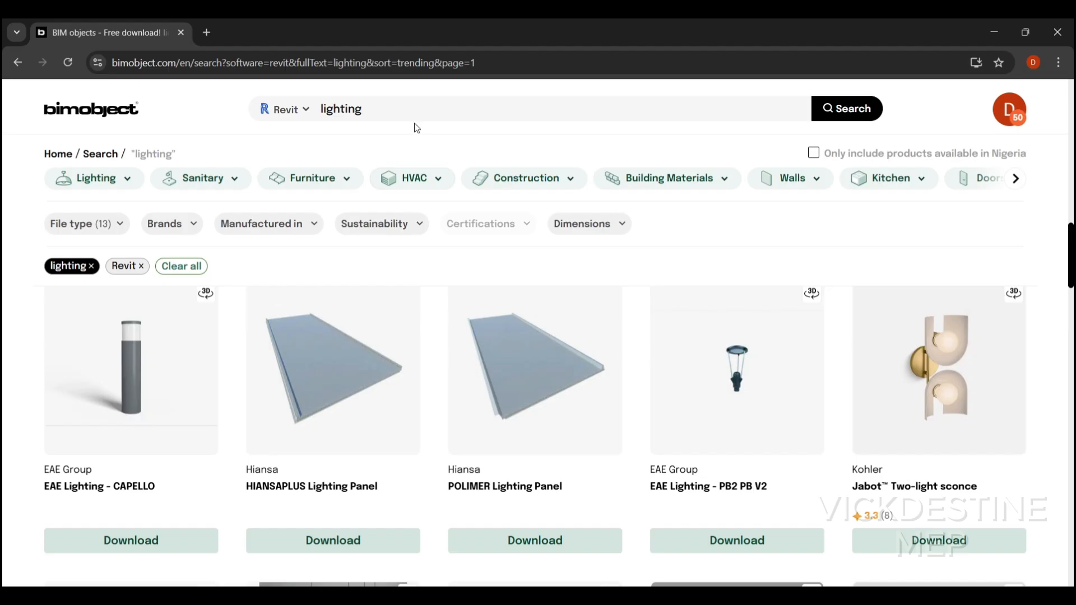
Examine the Revit lighting families found on bimobject and the software formats that can be filtered for.
{"action": "left_click", "coordinate": [307, 111]}
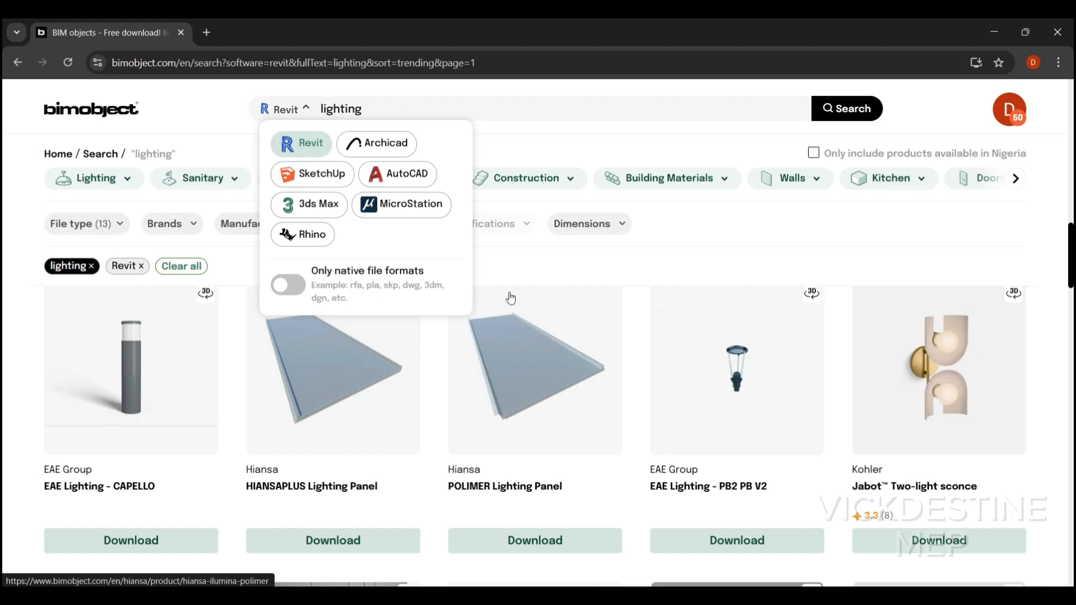
{"action": "left_click", "coordinate": [573, 266]}
{"action": "scroll", "coordinate": [576, 295], "scroll_direction": "down", "scroll_amount": 5}
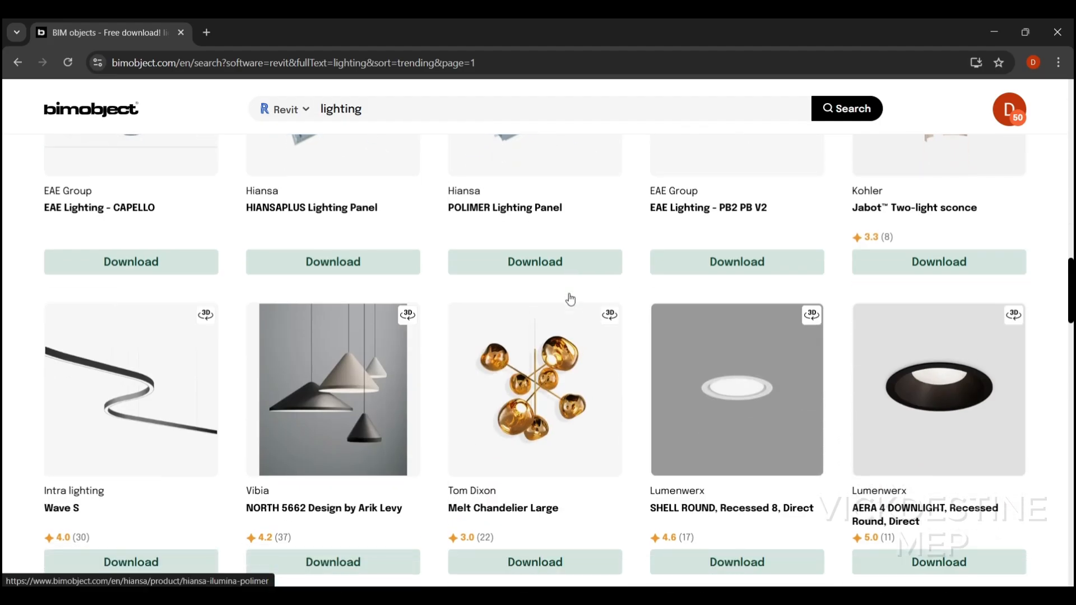
{"action": "scroll", "coordinate": [563, 300], "scroll_direction": "up", "scroll_amount": 5}
{"action": "scroll", "coordinate": [561, 302], "scroll_direction": "up", "scroll_amount": 3}
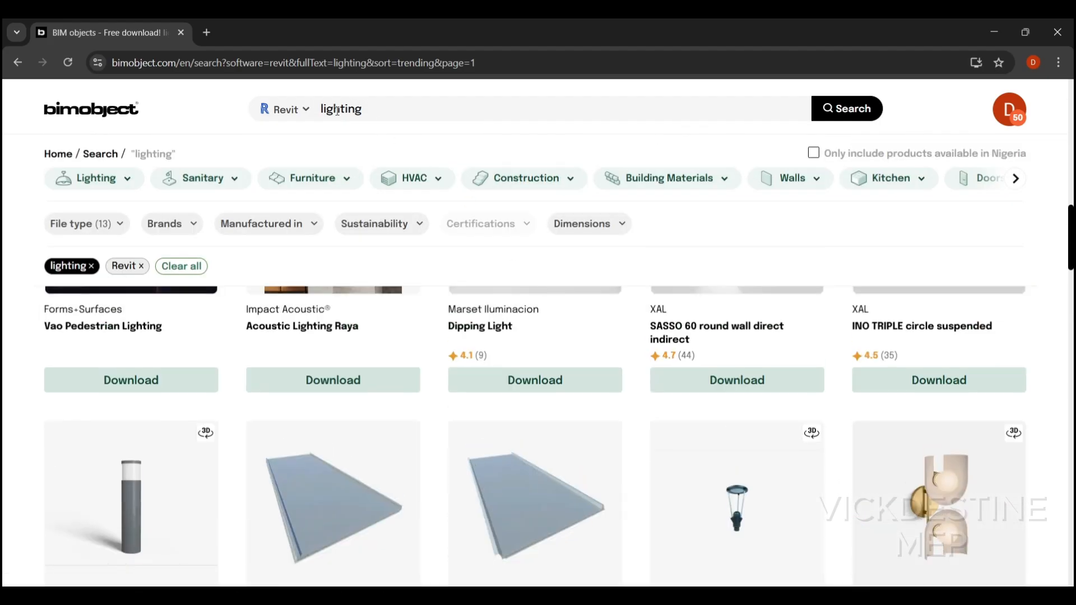
{"action": "scroll", "coordinate": [500, 284], "scroll_direction": "down", "scroll_amount": 10}
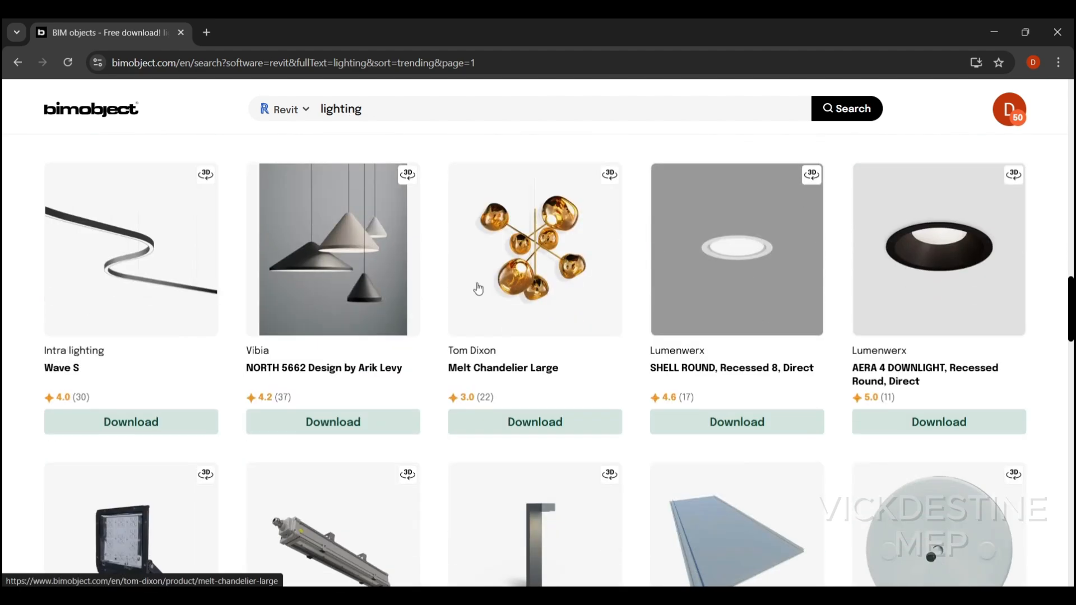
{"action": "scroll", "coordinate": [474, 287], "scroll_direction": "down", "scroll_amount": 1}
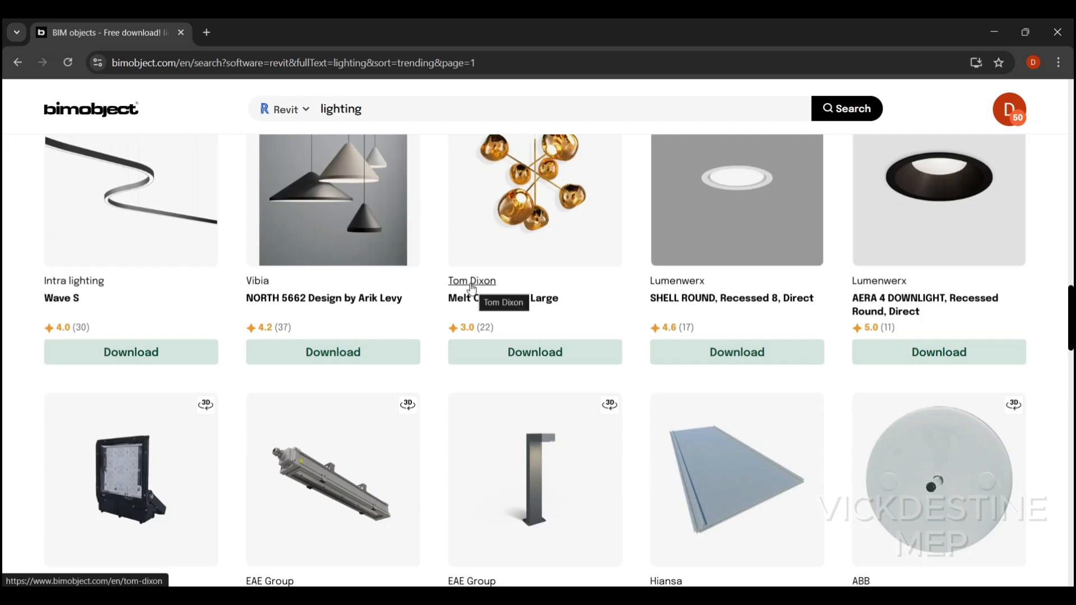
{"action": "scroll", "coordinate": [472, 287], "scroll_direction": "up", "scroll_amount": 2}
{"action": "scroll", "coordinate": [472, 287], "scroll_direction": "up", "scroll_amount": 2}
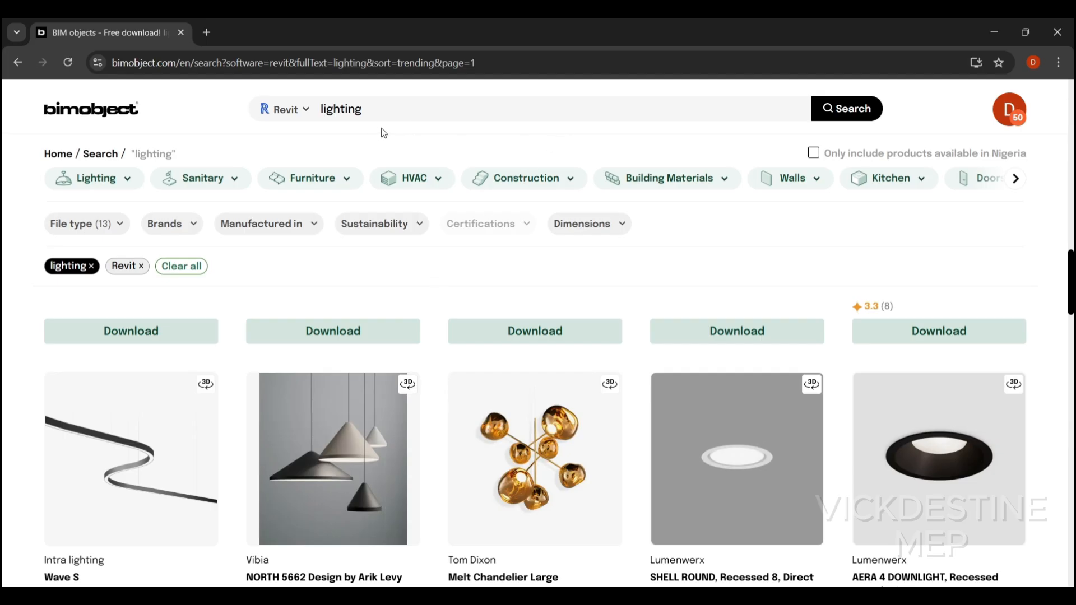
Switch back to Revit and review the room layout in the Groundfloor Lighting Plan.
{"action": "left_click", "coordinate": [992, 35]}
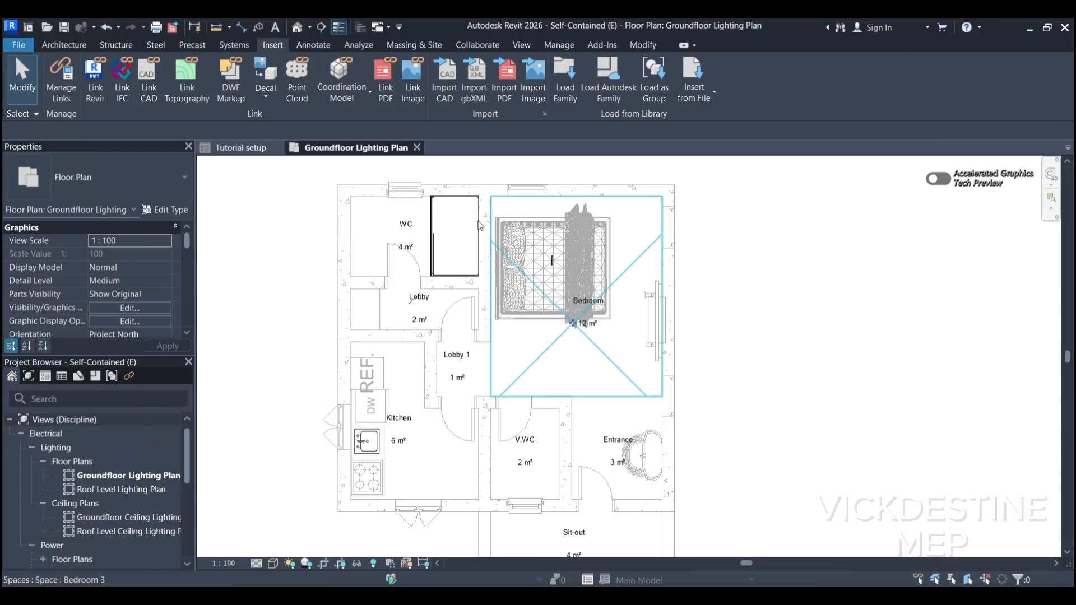
{"action": "scroll", "coordinate": [368, 445], "scroll_direction": "up", "scroll_amount": 2}
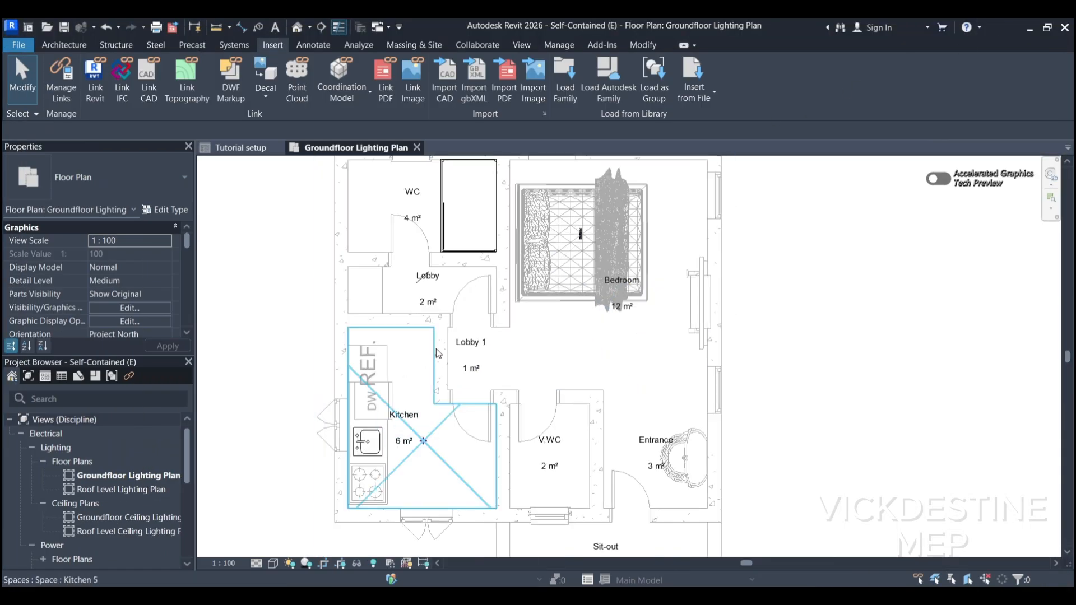
{"action": "middle_click_drag", "start_coordinate": [553, 355], "coordinate": [548, 401]}
{"action": "middle_click_drag", "start_coordinate": [532, 365], "coordinate": [528, 368]}
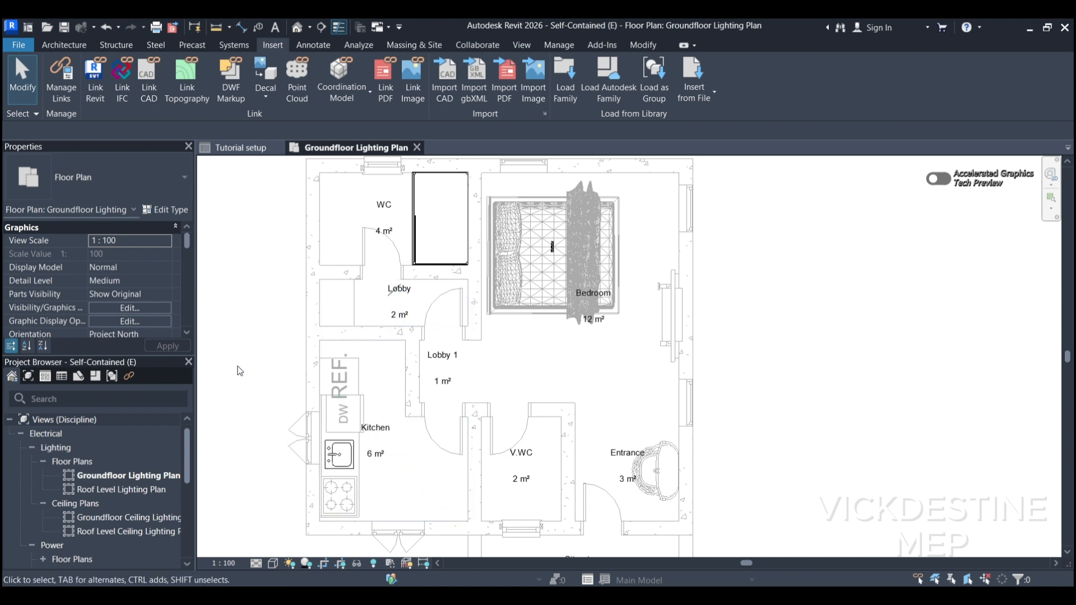
{"action": "middle_click_drag", "start_coordinate": [249, 370], "coordinate": [266, 371]}
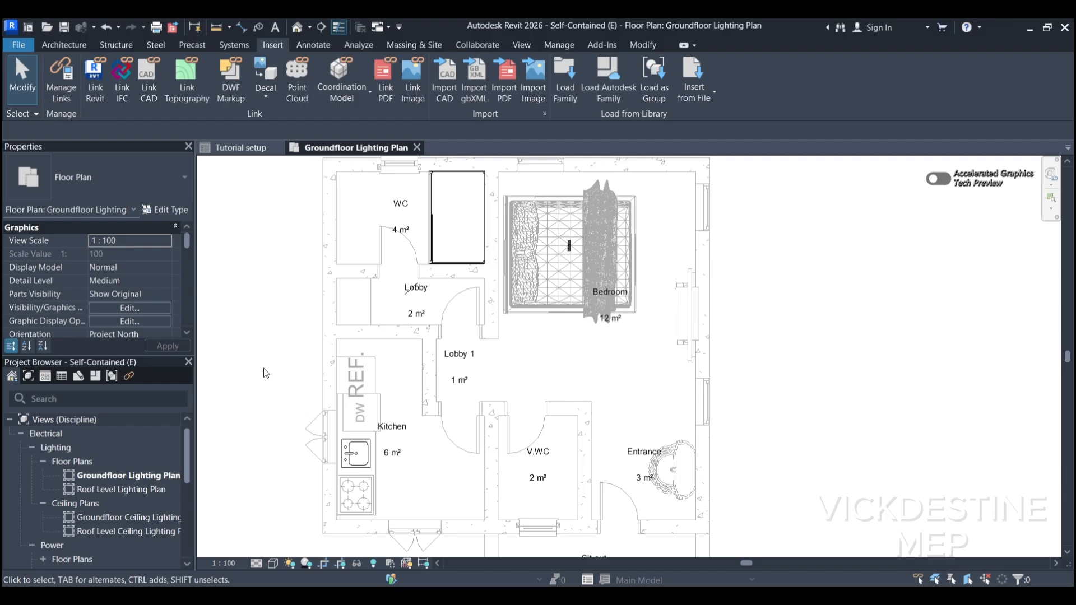
{"action": "scroll", "coordinate": [279, 368], "scroll_direction": "down", "scroll_amount": 1}
{"action": "mouse_move", "coordinate": [275, 368]}
{"action": "middle_mouse_down"}
{"action": "mouse_move", "coordinate": [309, 381]}
{"action": "mouse_move", "coordinate": [316, 369]}
{"action": "middle_mouse_up"}
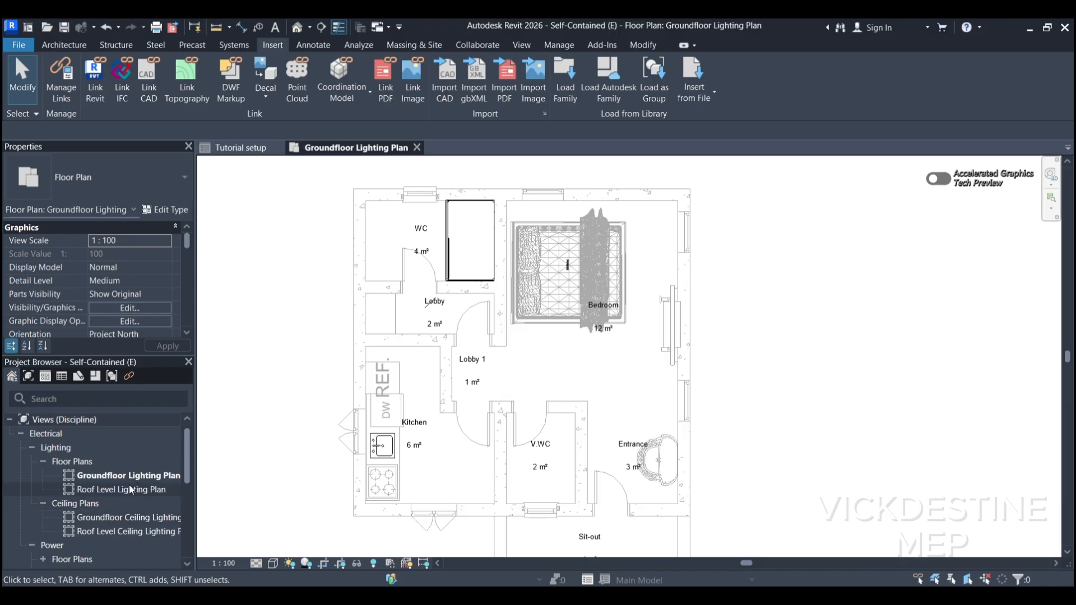
Open the Groundfloor Ceiling Lighting Plan and review the electrical device types available for placement.
{"action": "double_click", "coordinate": [137, 517]}
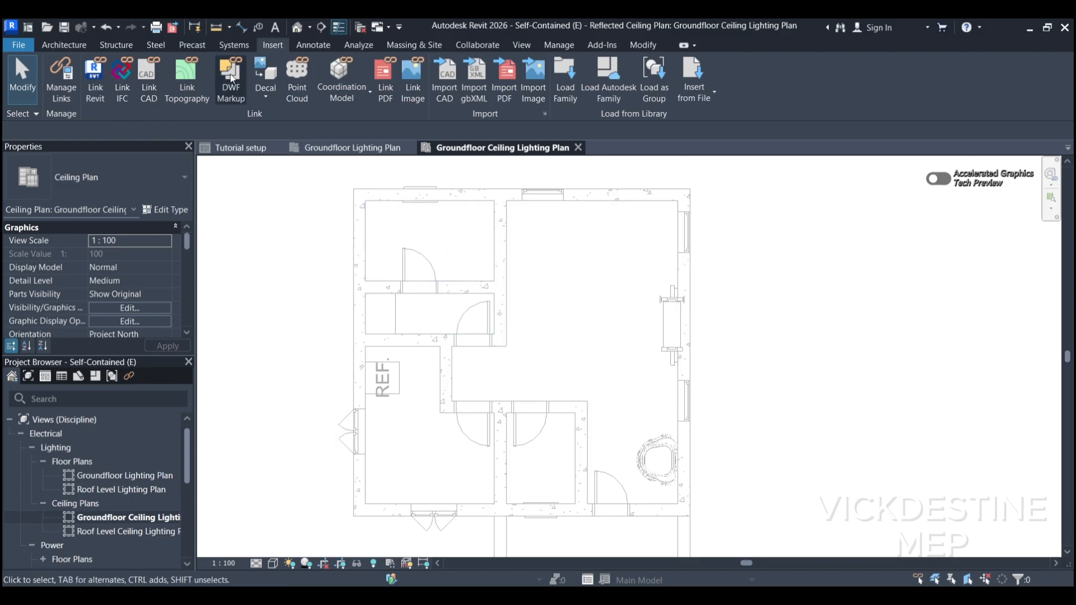
{"action": "left_click", "coordinate": [233, 44]}
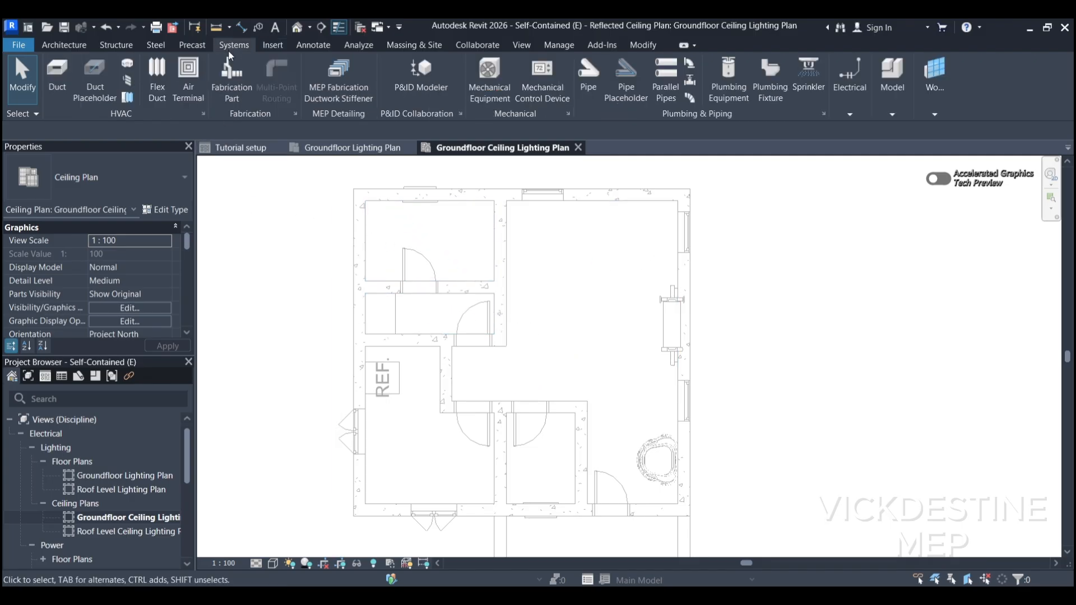
{"action": "left_click", "coordinate": [845, 112]}
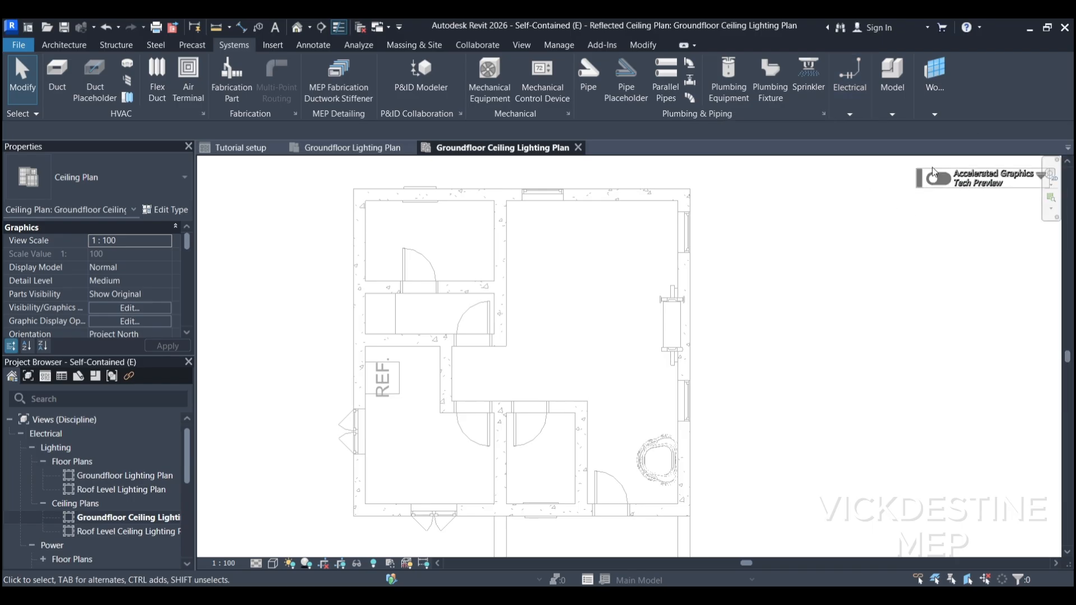
{"action": "mouse_move", "coordinate": [848, 105]}
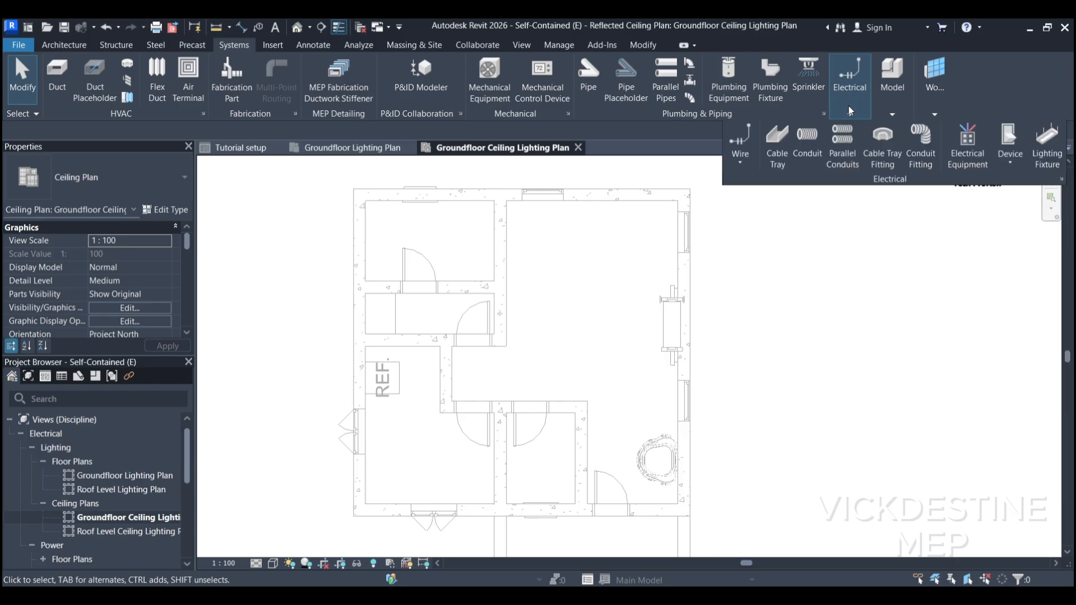
{"action": "left_click", "coordinate": [1010, 164]}
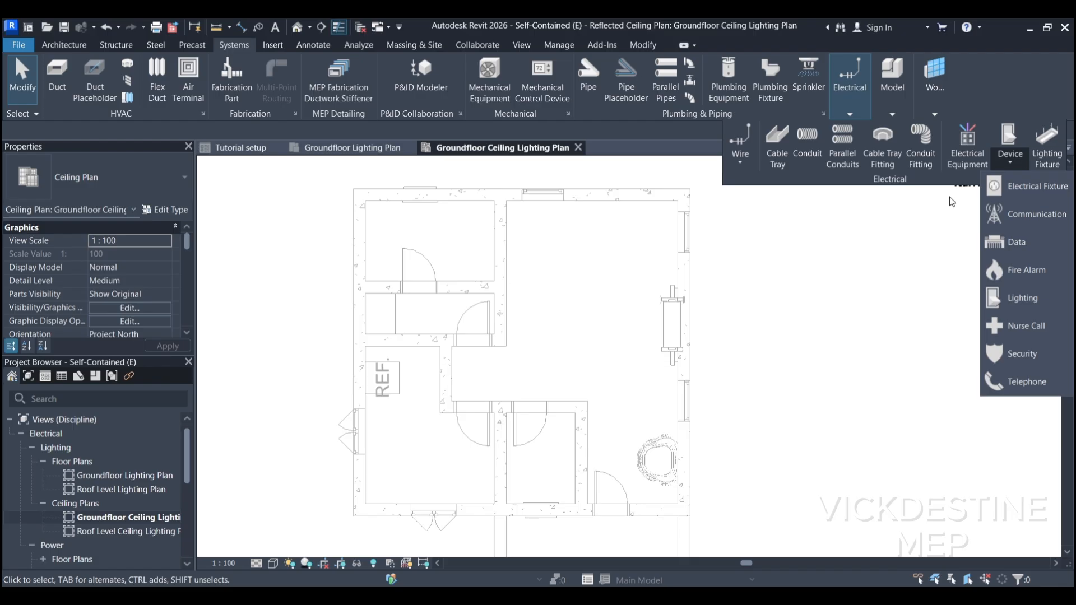
Place a Searchlight Maine Outdoor & Porch wall light on the outer face of the upper exterior wall, near the WC window.
{"action": "left_click", "coordinate": [1047, 155]}
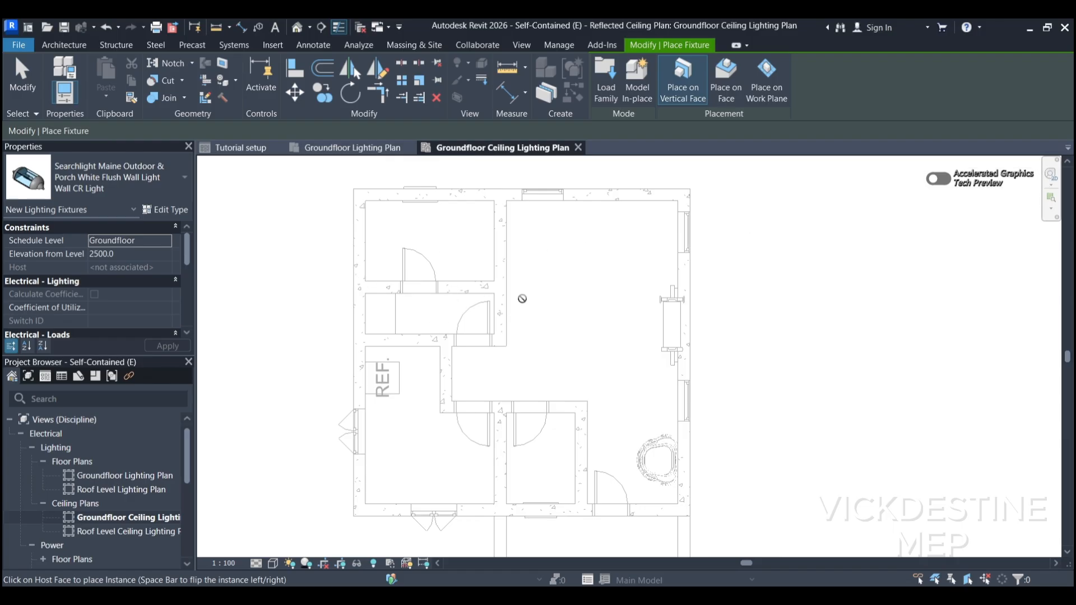
{"action": "scroll", "coordinate": [404, 203], "scroll_direction": "up", "scroll_amount": 1}
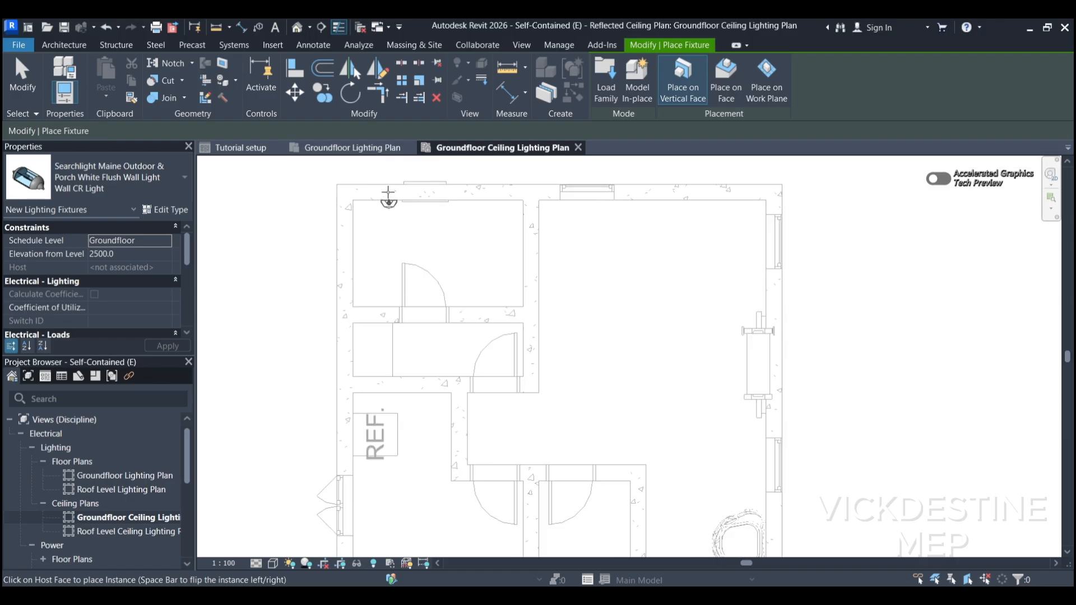
{"action": "scroll", "coordinate": [388, 196], "scroll_direction": "down", "scroll_amount": 1}
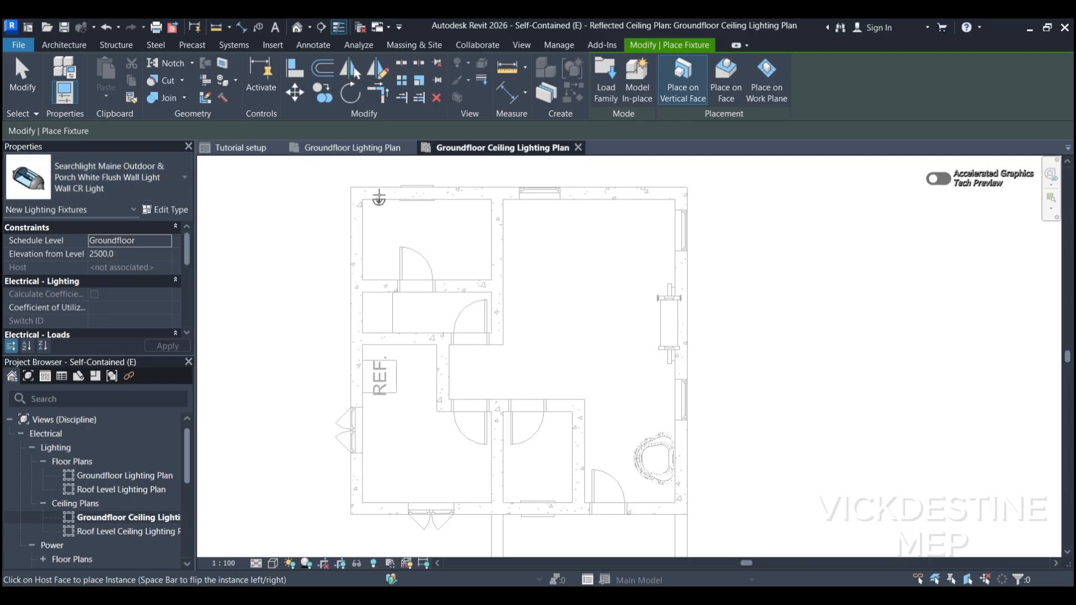
{"action": "scroll", "coordinate": [396, 173], "scroll_direction": "up", "scroll_amount": 2}
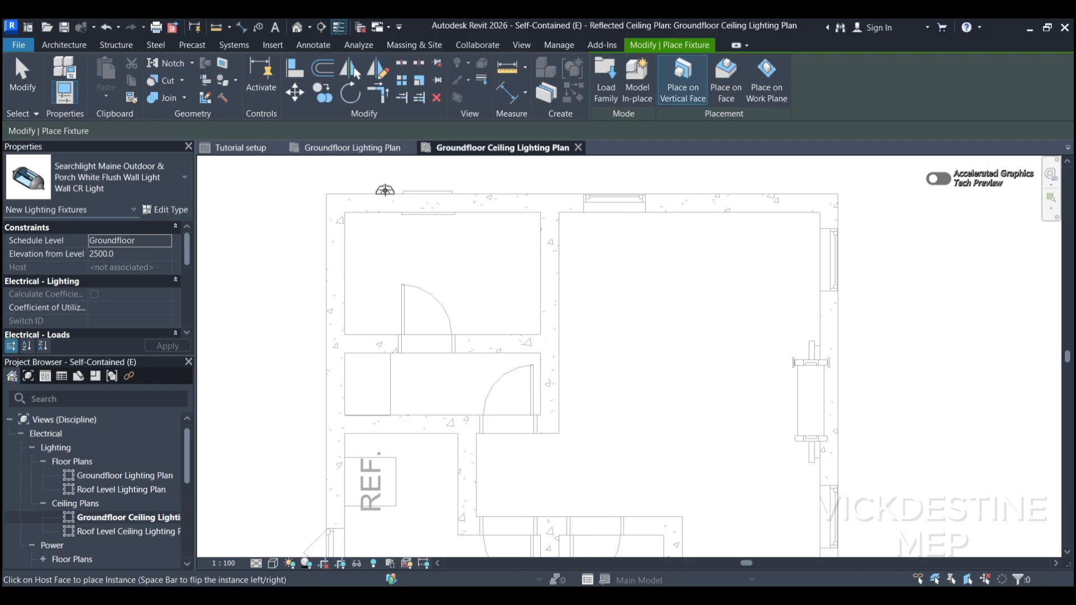
{"action": "left_click", "coordinate": [387, 191]}
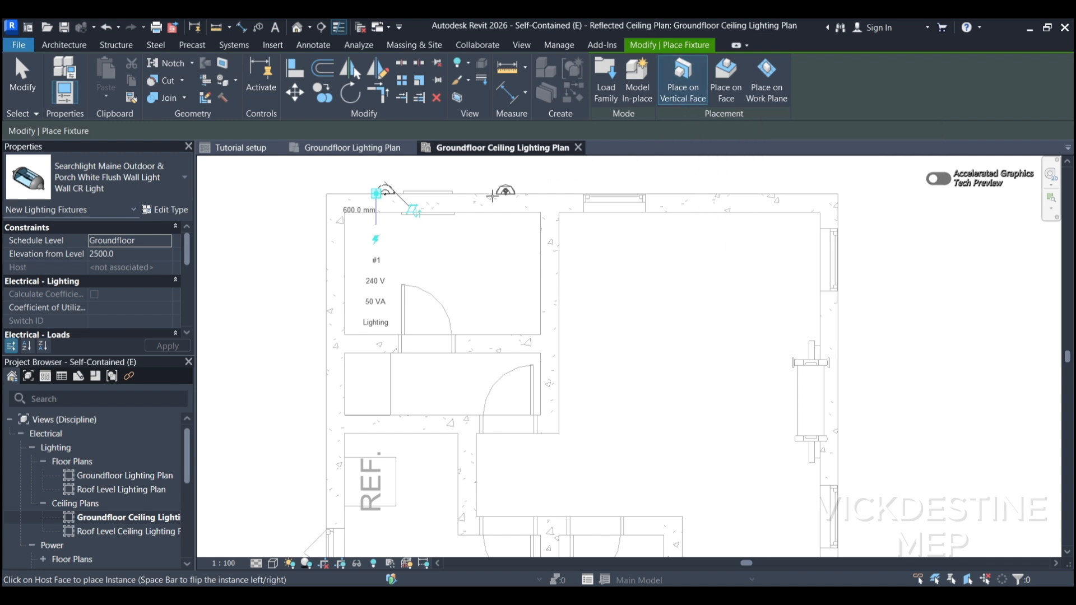
Compare face placement with vertical-face placement, and place a second wall light on the upper exterior wall outside the bedroom using Place on Vertical Face.
{"action": "left_click", "coordinate": [729, 83]}
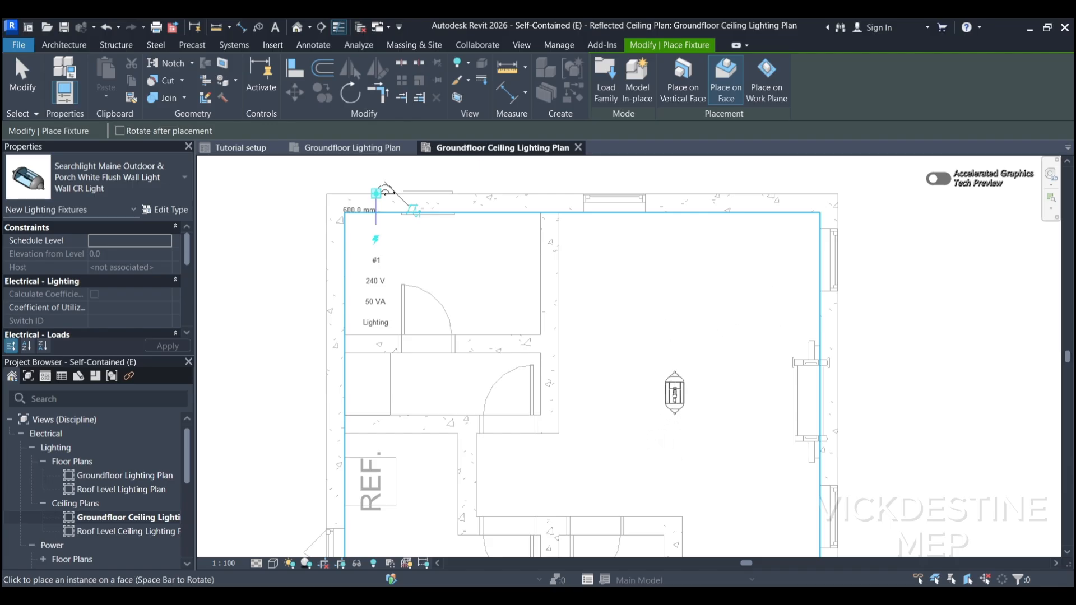
{"action": "left_click", "coordinate": [685, 88]}
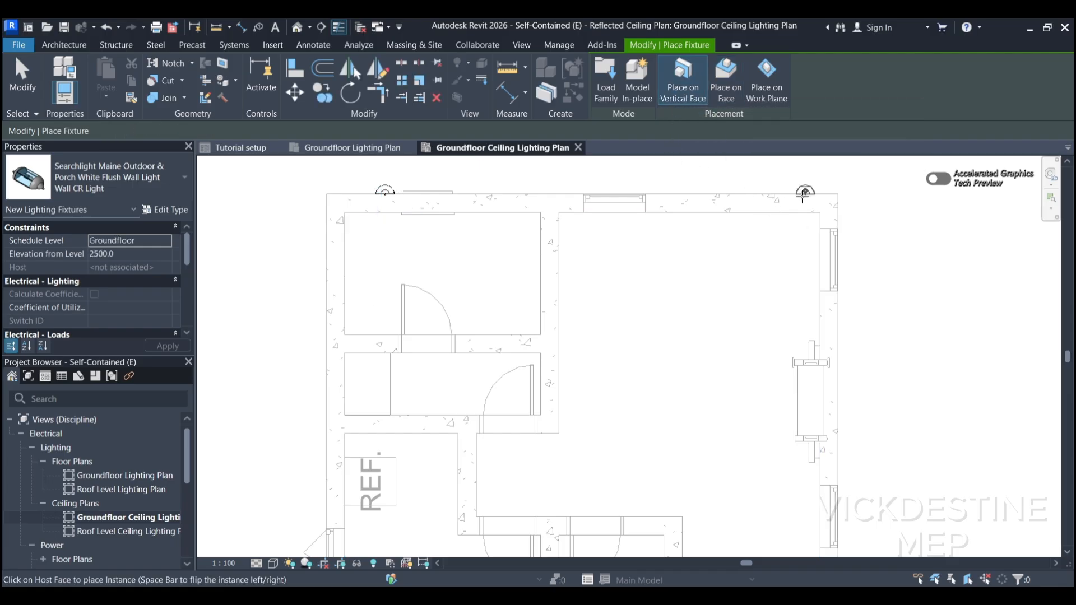
{"action": "left_click", "coordinate": [770, 191]}
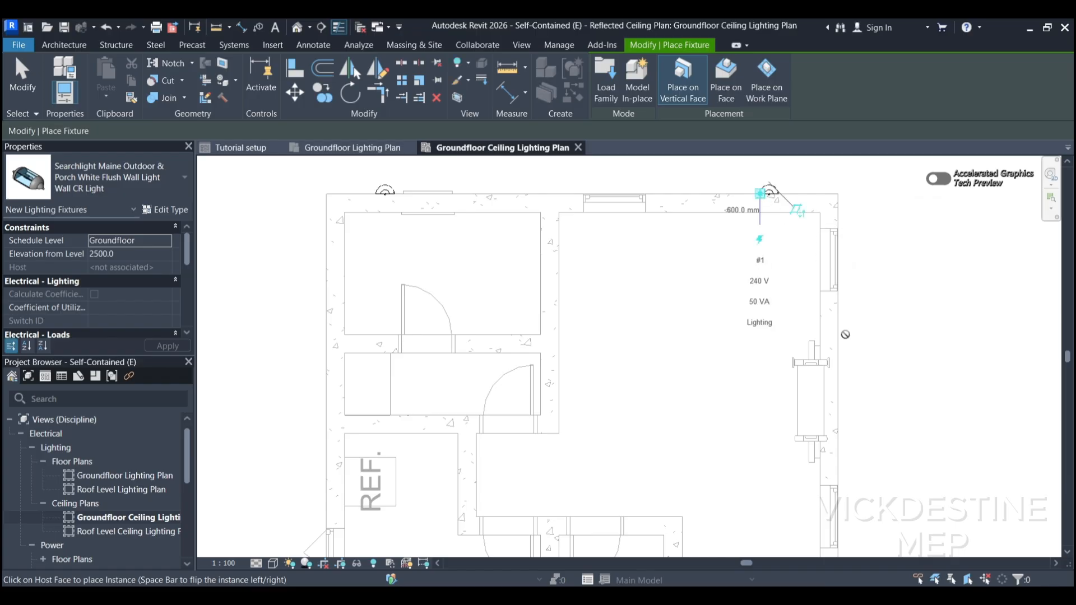
Place wall lights on the remaining outer wall faces: two on the bedroom and entrance side, one below the kitchen, and two on the kitchen and WC side.
{"action": "scroll", "coordinate": [751, 259], "scroll_direction": "down", "scroll_amount": 3}
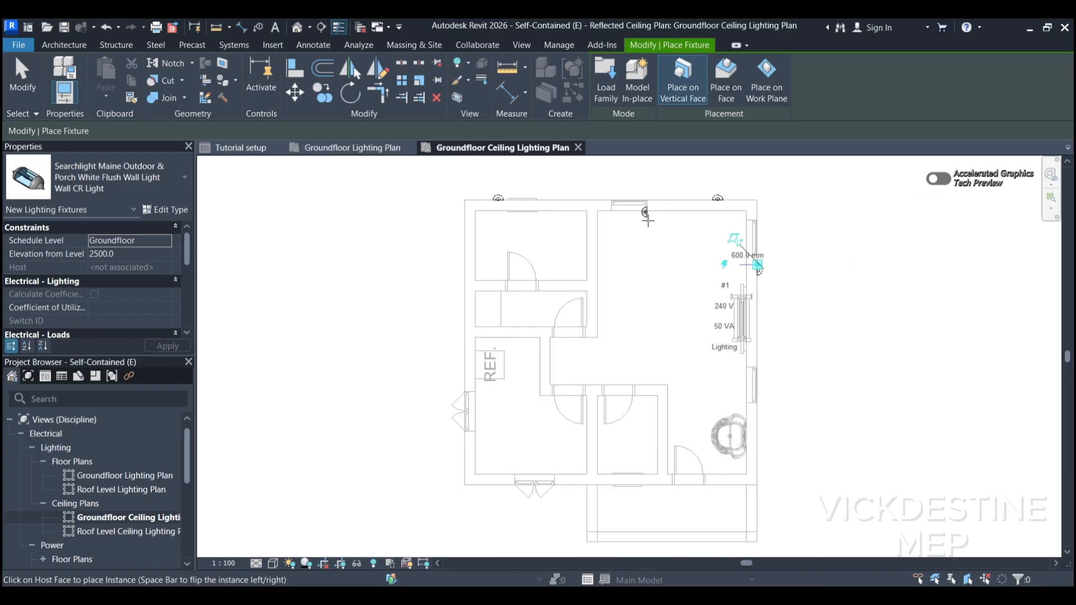
{"action": "scroll", "coordinate": [751, 430], "scroll_direction": "up", "scroll_amount": 2}
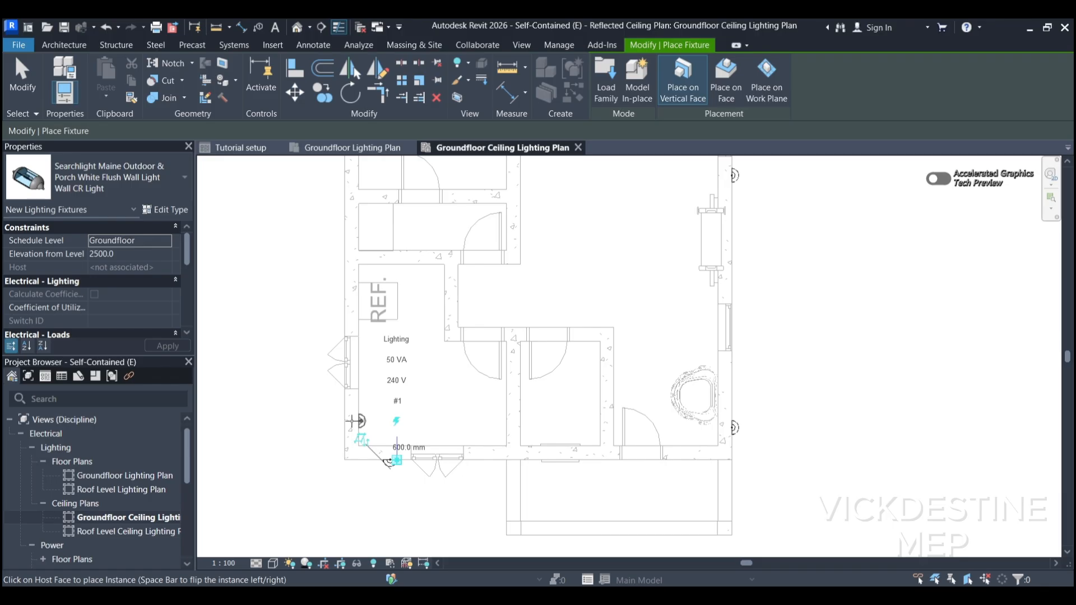
{"action": "left_click", "coordinate": [345, 419]}
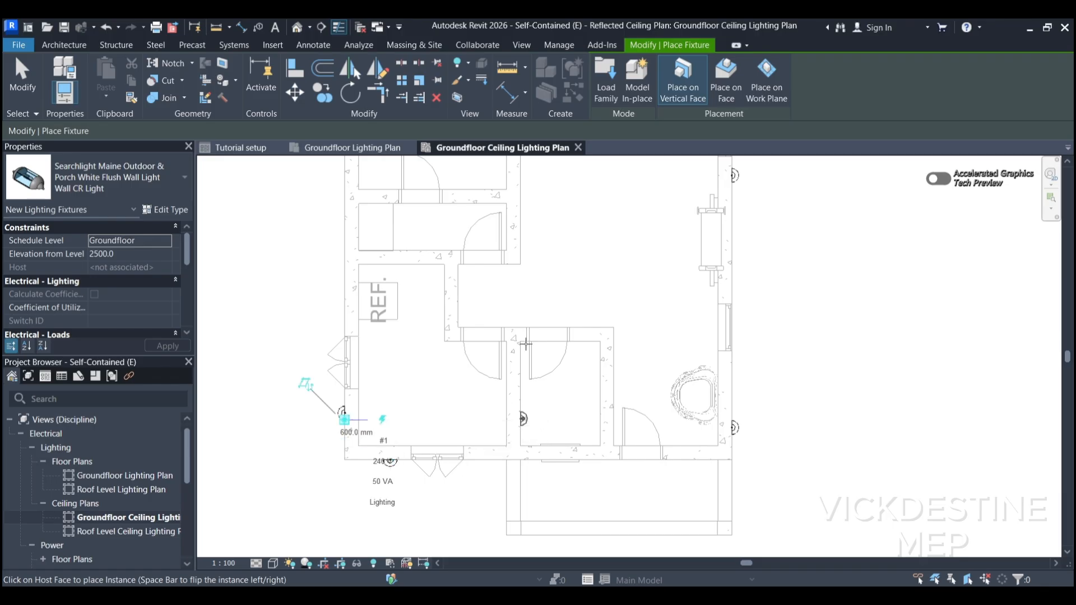
{"action": "middle_click_drag", "start_coordinate": [538, 364], "coordinate": [569, 515]}
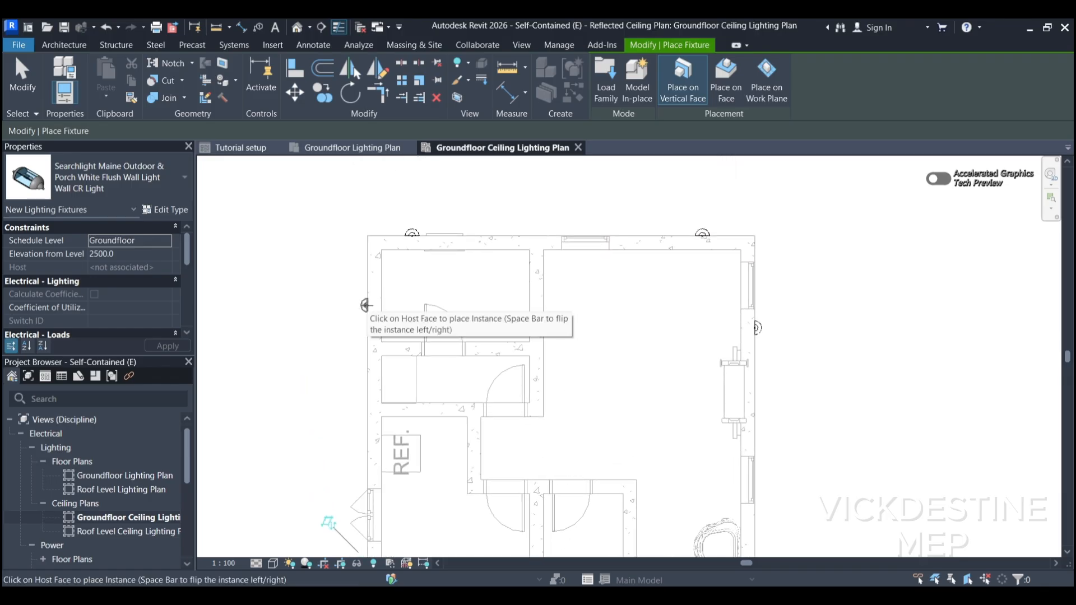
{"action": "scroll", "coordinate": [476, 280], "scroll_direction": "down", "scroll_amount": 2}
{"action": "scroll", "coordinate": [474, 285], "scroll_direction": "down", "scroll_amount": 1}
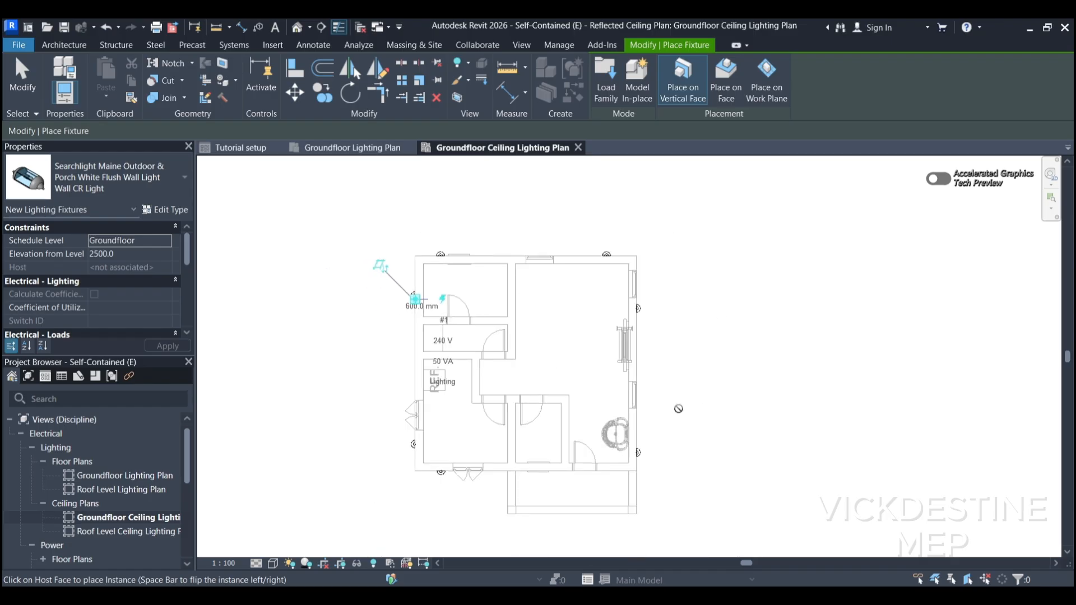
{"action": "middle_click_drag", "start_coordinate": [559, 494], "coordinate": [549, 439]}
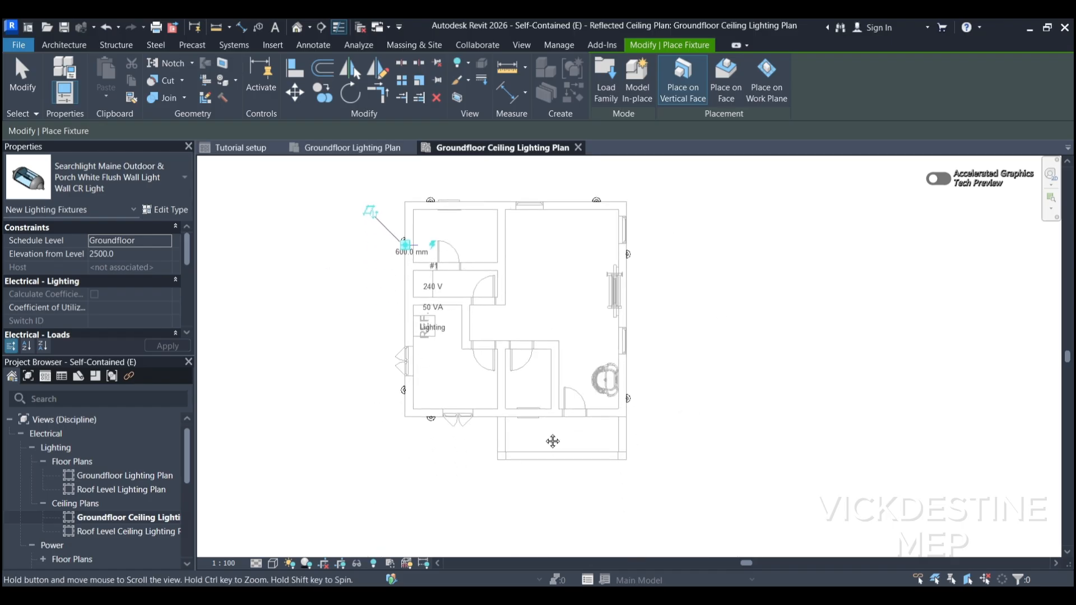
{"action": "scroll", "coordinate": [454, 351], "scroll_direction": "up", "scroll_amount": 1}
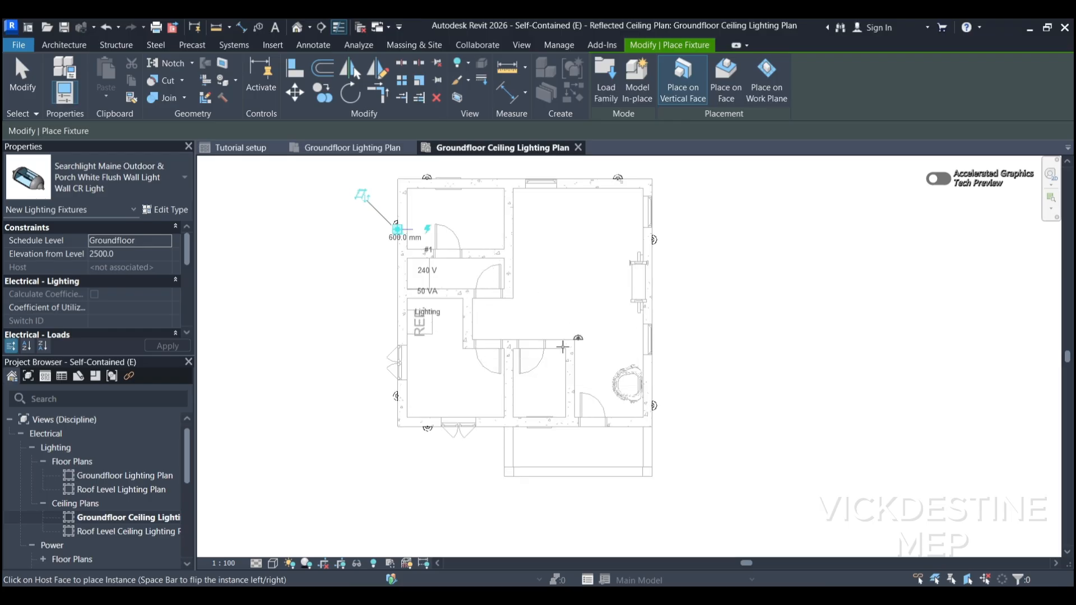
{"action": "middle_click_drag", "start_coordinate": [653, 459], "coordinate": [614, 467]}
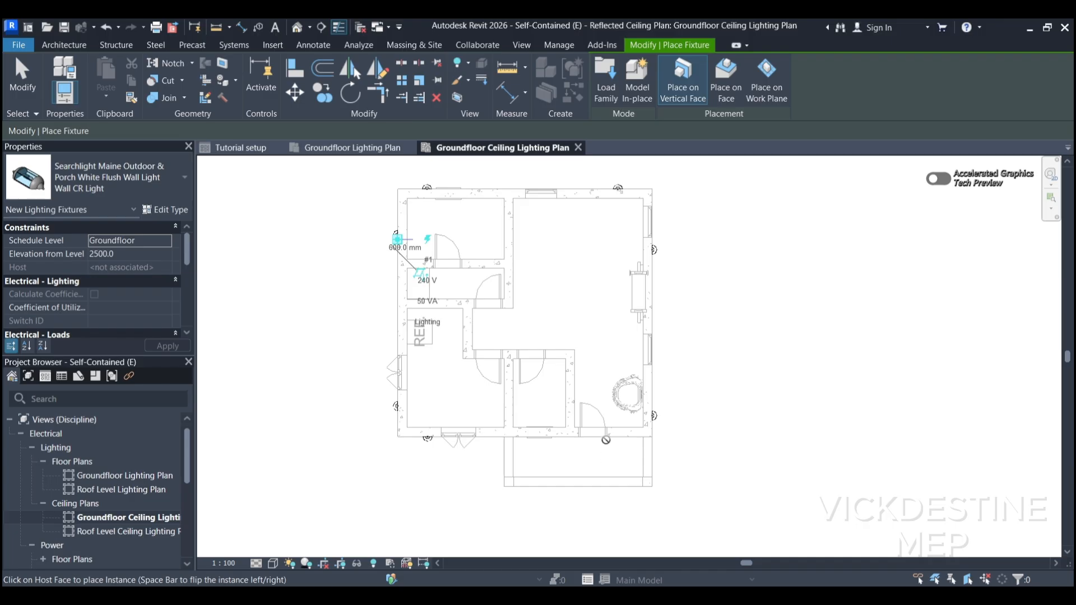
{"action": "middle_click_drag", "start_coordinate": [490, 391], "coordinate": [492, 433]}
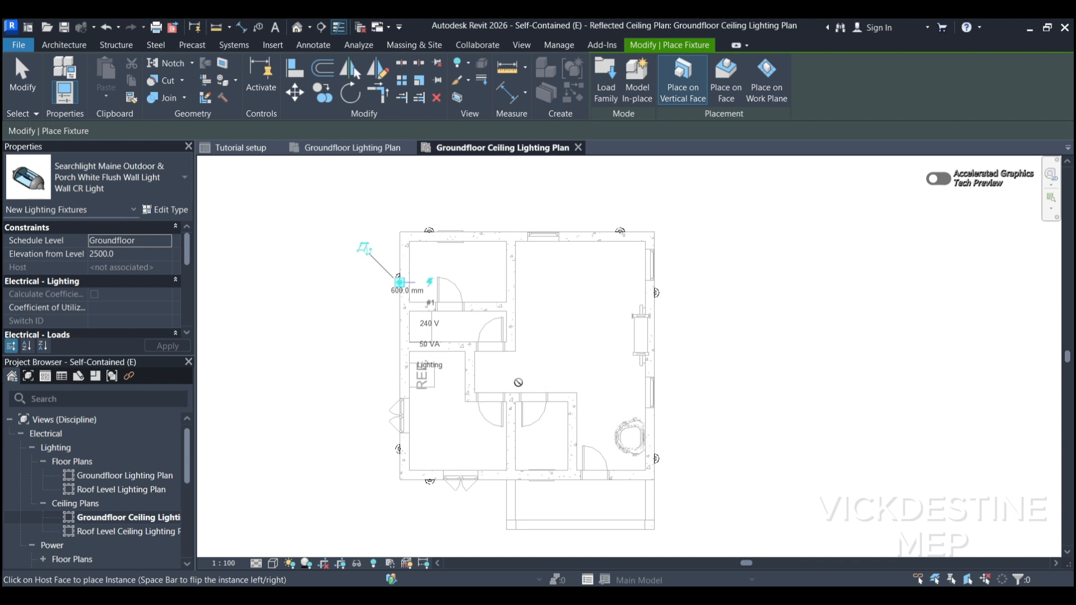
{"action": "scroll", "coordinate": [519, 383], "scroll_direction": "up", "scroll_amount": 1}
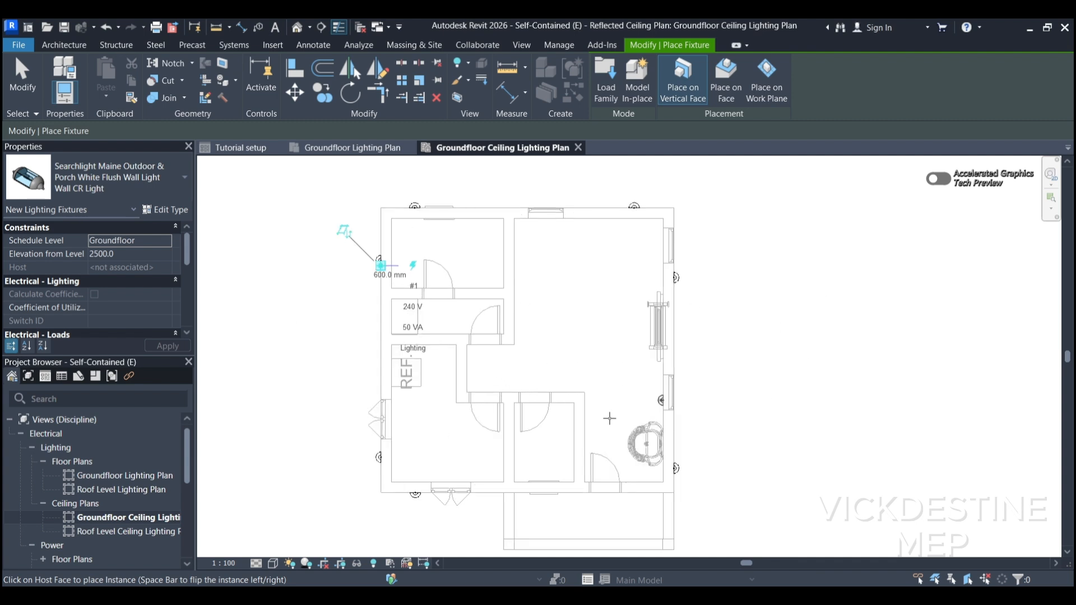
{"action": "middle_click_drag", "start_coordinate": [593, 394], "coordinate": [591, 305]}
{"action": "mouse_move", "coordinate": [511, 364]}
{"action": "middle_mouse_down"}
{"action": "mouse_move", "coordinate": [507, 492]}
{"action": "mouse_move", "coordinate": [509, 480]}
{"action": "middle_mouse_up"}
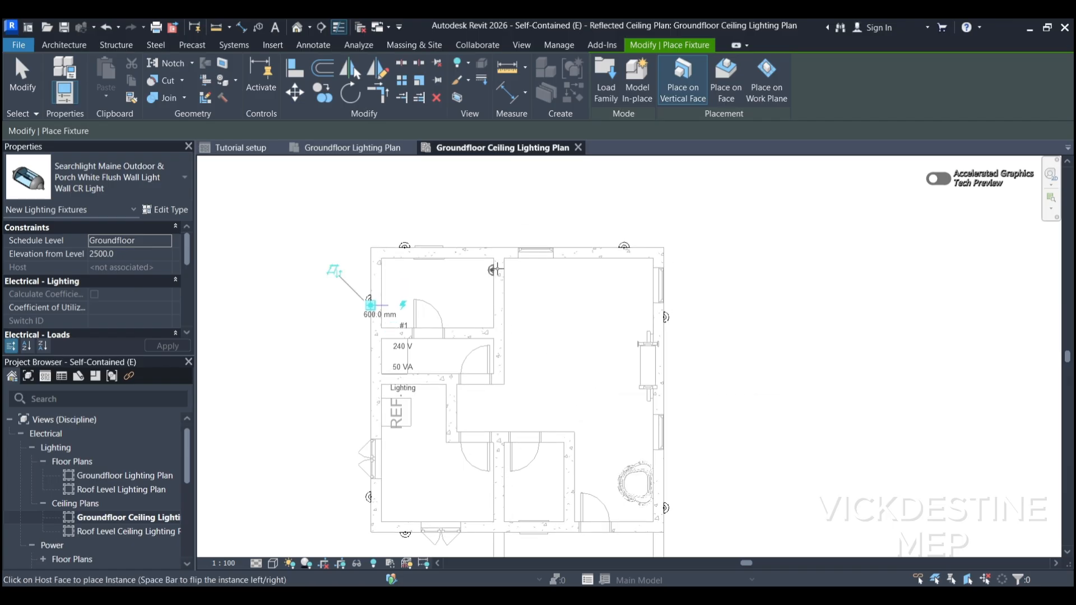
Finish placing the exterior wall lights and set the aligned dimension command to prefer wall faces.
{"action": "key", "text": "Escape"}
{"action": "key", "text": "Escape"}
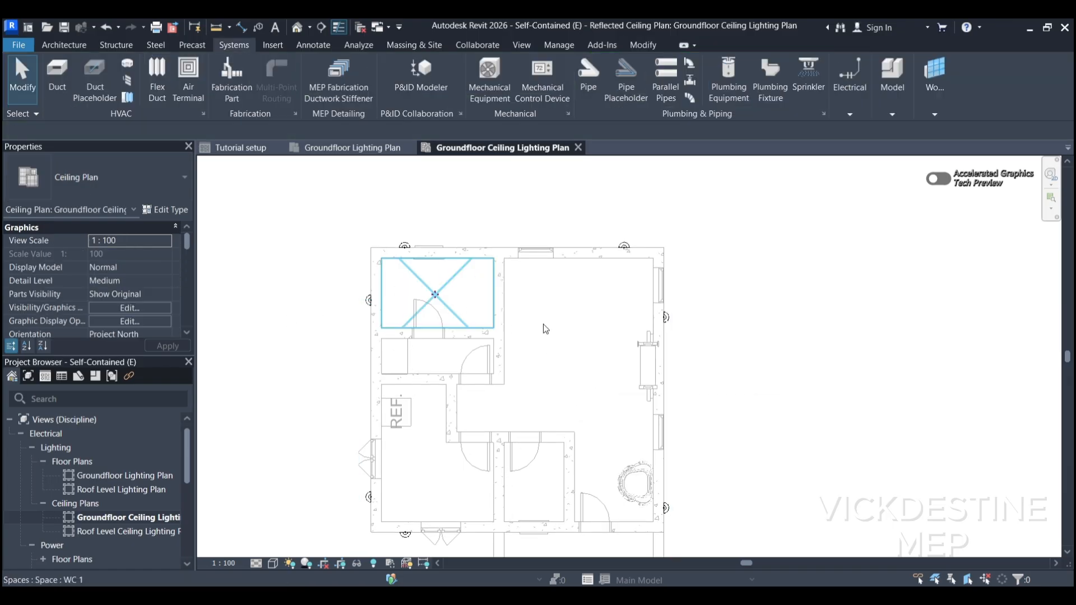
{"action": "scroll", "coordinate": [392, 255], "scroll_direction": "up", "scroll_amount": 3}
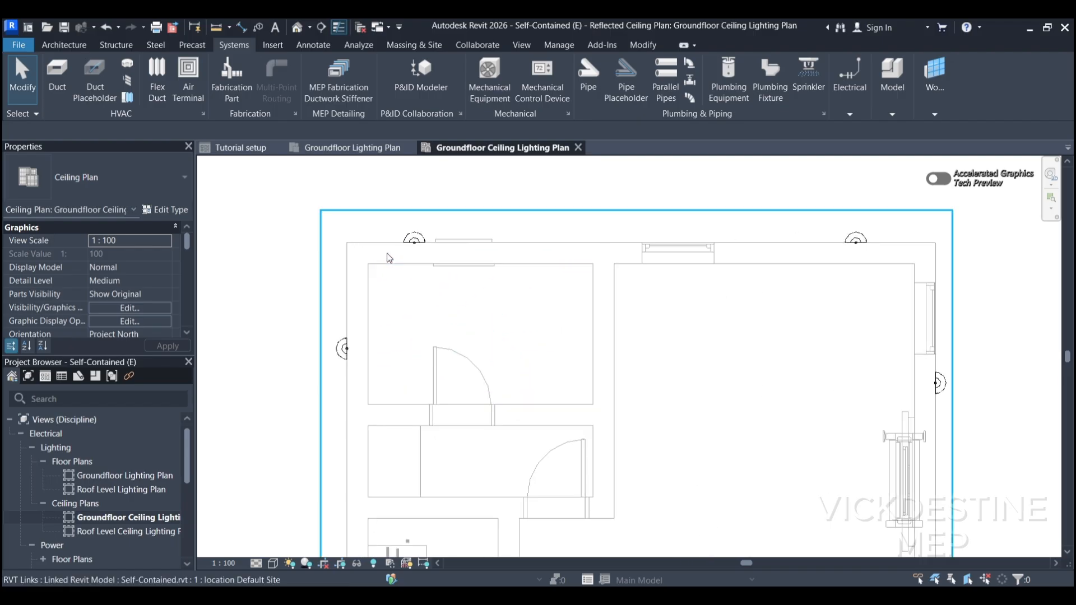
{"action": "left_click", "coordinate": [642, 46]}
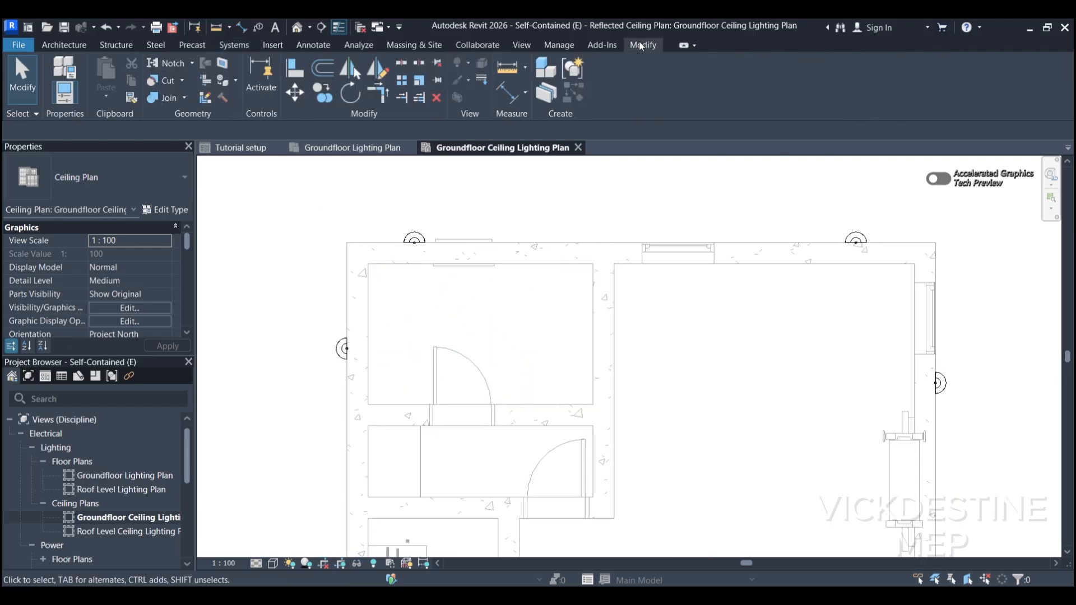
{"action": "left_click", "coordinate": [510, 97]}
{"action": "scroll", "coordinate": [358, 236], "scroll_direction": "up", "scroll_amount": 3}
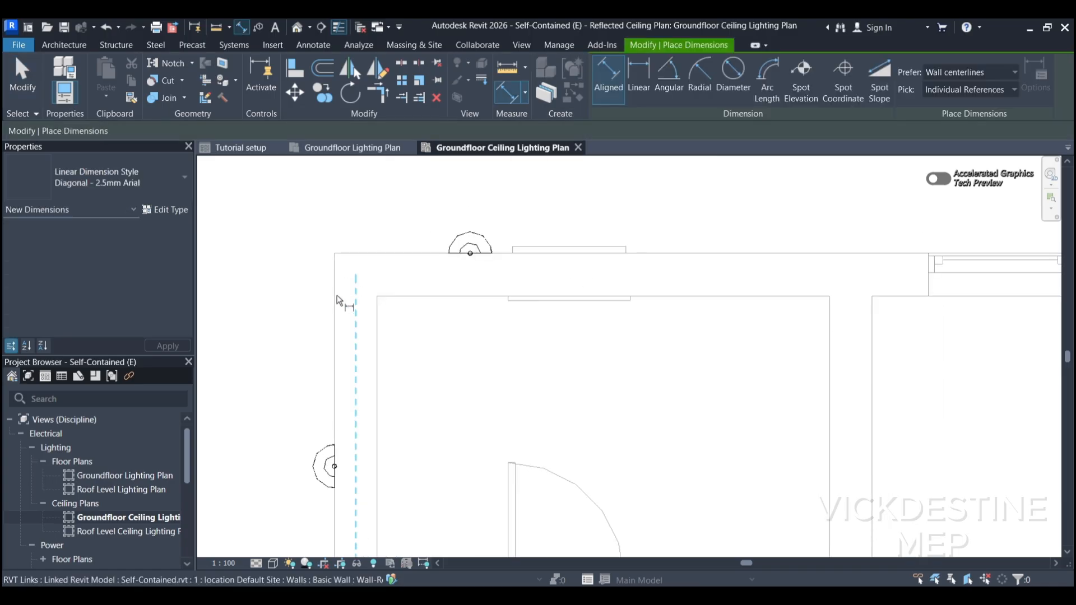
{"action": "left_click", "coordinate": [1013, 71]}
{"action": "left_click", "coordinate": [960, 102]}
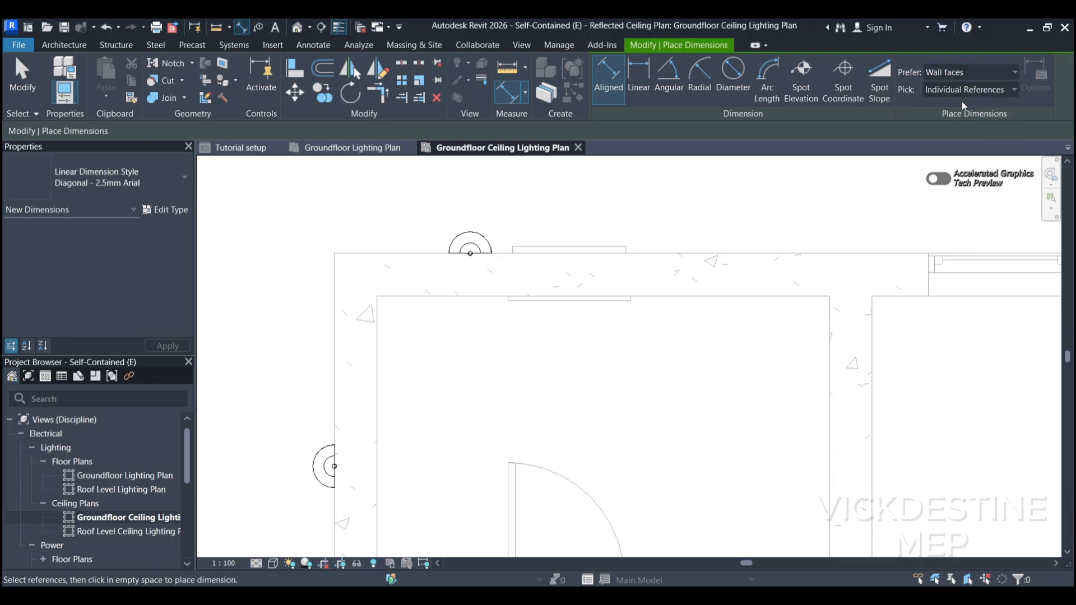
Dimension from the outer face of the WC's side wall to the wall light near the WC window, and delete that dimension.
{"action": "left_click", "coordinate": [334, 266]}
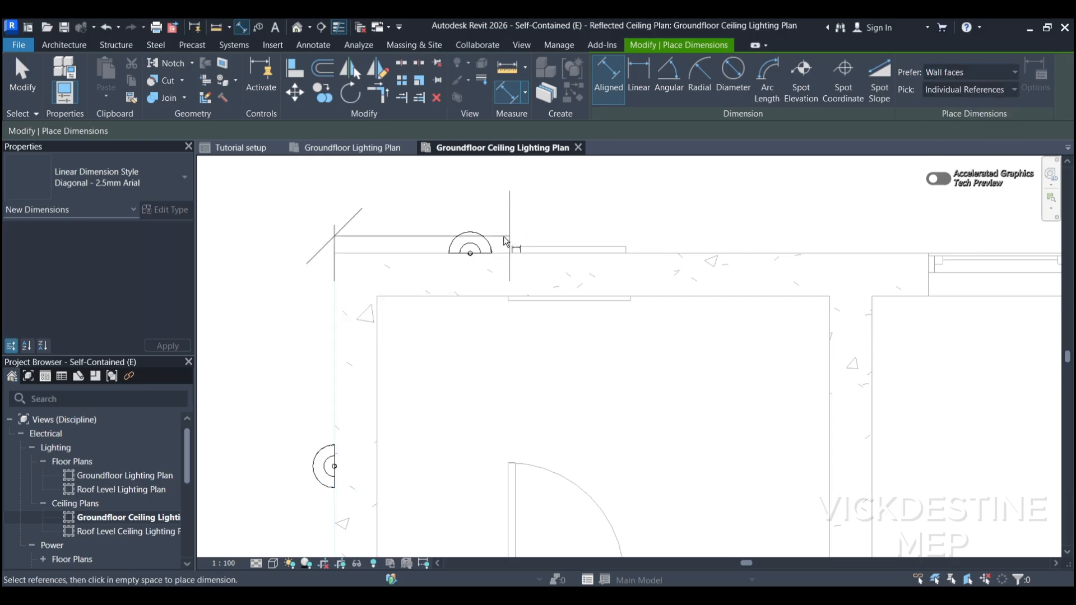
{"action": "left_click", "coordinate": [449, 250]}
{"action": "scroll", "coordinate": [450, 246], "scroll_direction": "down", "scroll_amount": 1}
{"action": "middle_click_drag", "start_coordinate": [462, 278], "coordinate": [452, 377]}
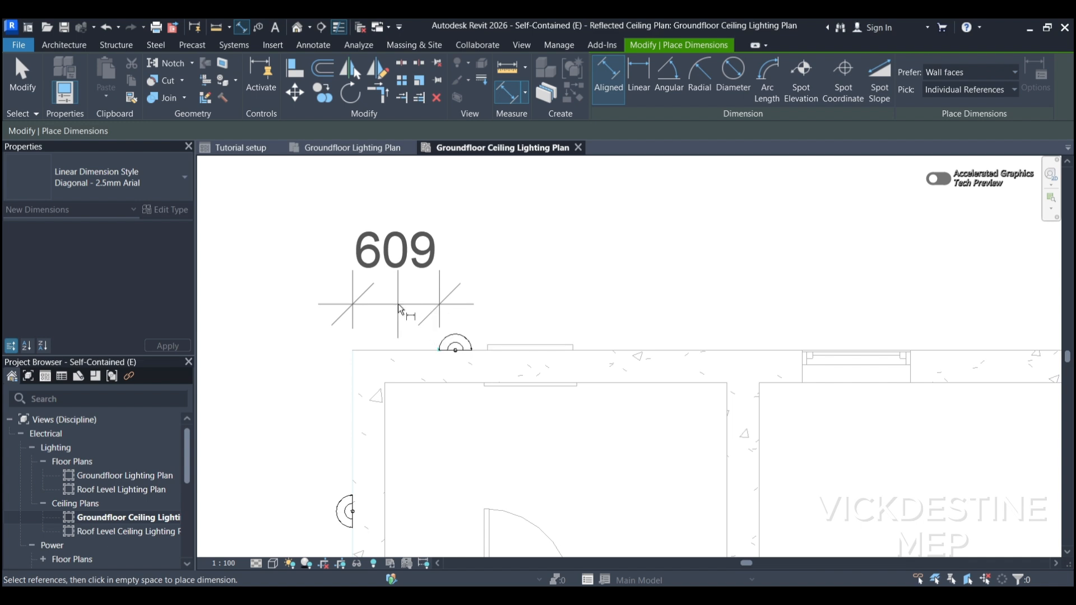
{"action": "left_click", "coordinate": [414, 308]}
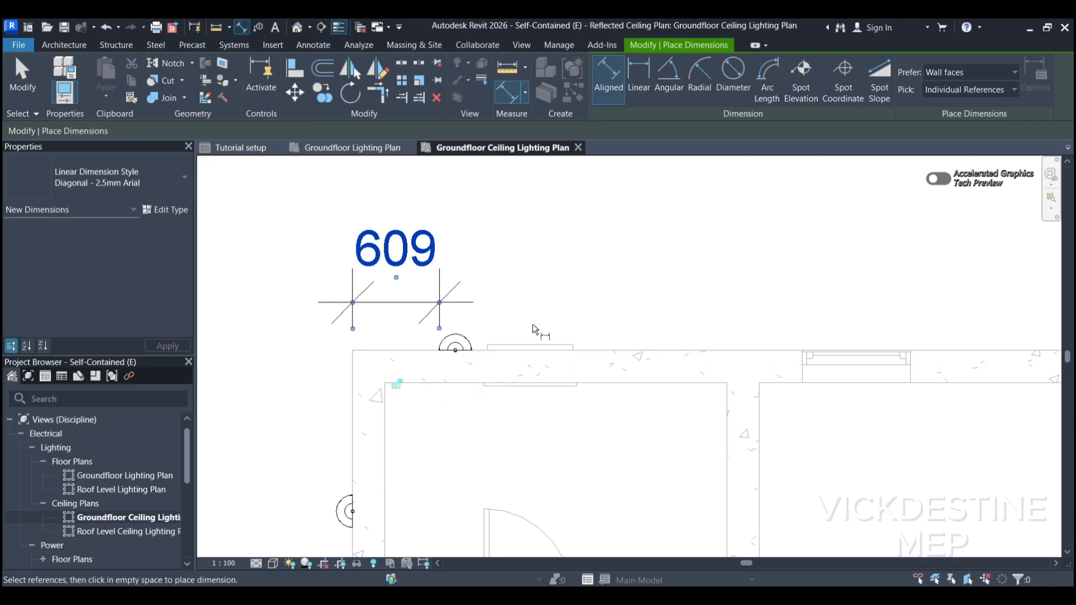
{"action": "key", "text": "Escape"}
{"action": "key", "text": "Escape"}
{"action": "scroll", "coordinate": [482, 328], "scroll_direction": "down", "scroll_amount": 2}
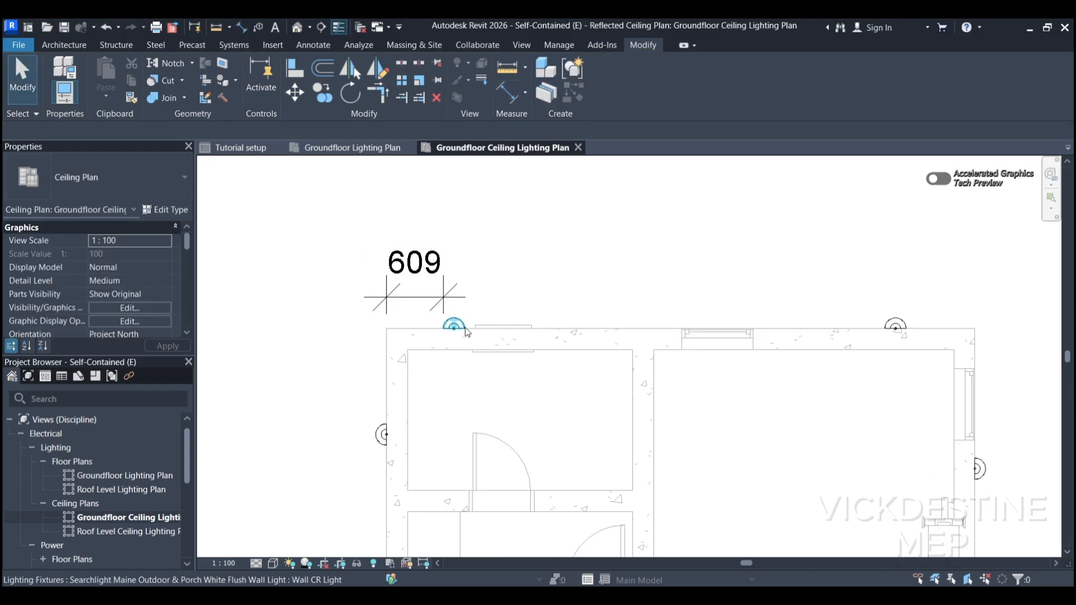
{"action": "left_click", "coordinate": [448, 312]}
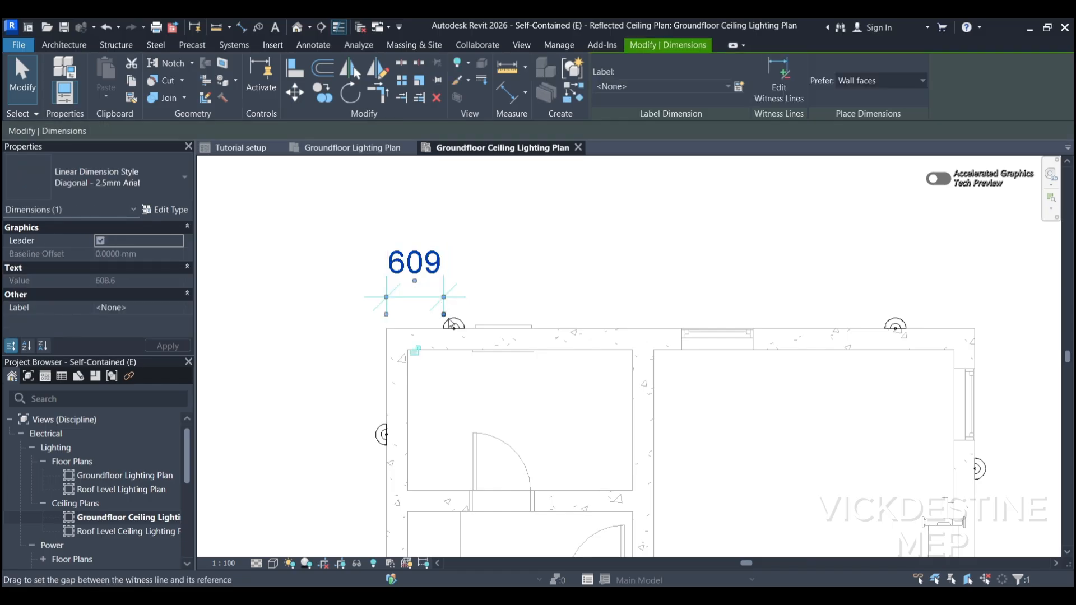
{"action": "key", "text": "Delete"}
Start placing a lighting fixture using the Lighting-Wall_Sconce-Tech_Lighting-Voto_Round type 700WSVOTRCW-LED830-277.
{"action": "scroll", "coordinate": [476, 291], "scroll_direction": "down", "scroll_amount": 2}
{"action": "middle_click_drag", "start_coordinate": [476, 291], "coordinate": [580, 335]}
{"action": "scroll", "coordinate": [580, 335], "scroll_direction": "down", "scroll_amount": 1}
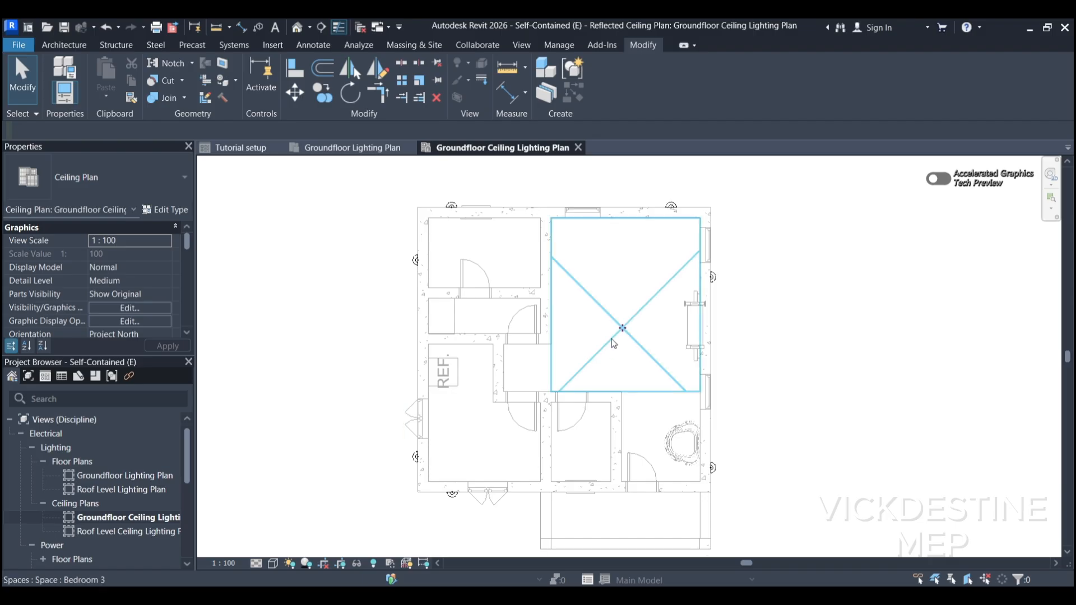
{"action": "middle_click_drag", "start_coordinate": [651, 272], "coordinate": [620, 283]}
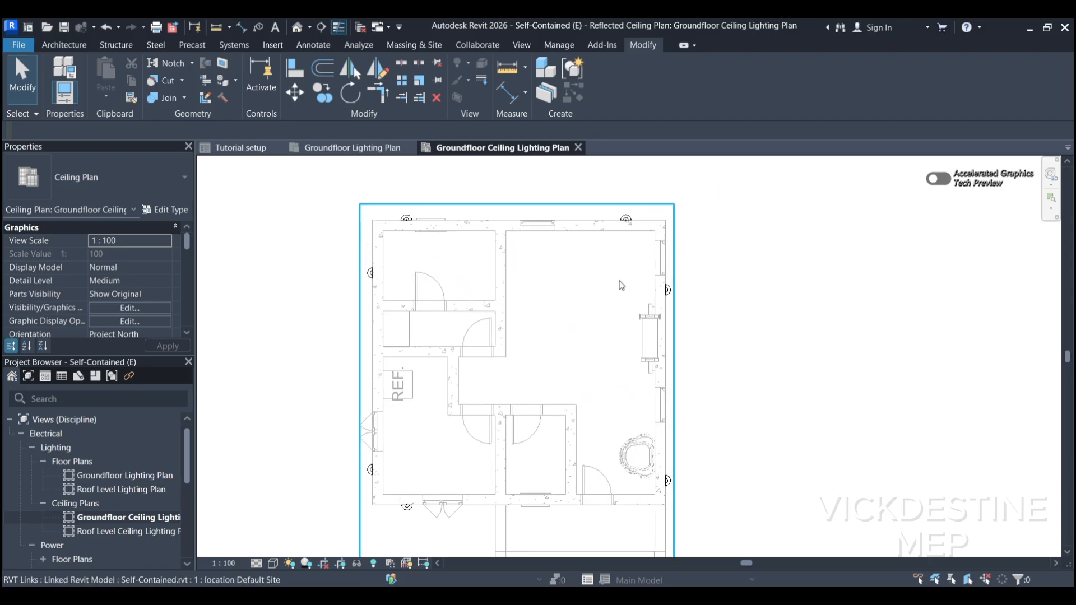
{"action": "scroll", "coordinate": [446, 388], "scroll_direction": "down", "scroll_amount": 2}
{"action": "middle_click_drag", "start_coordinate": [446, 389], "coordinate": [472, 384]}
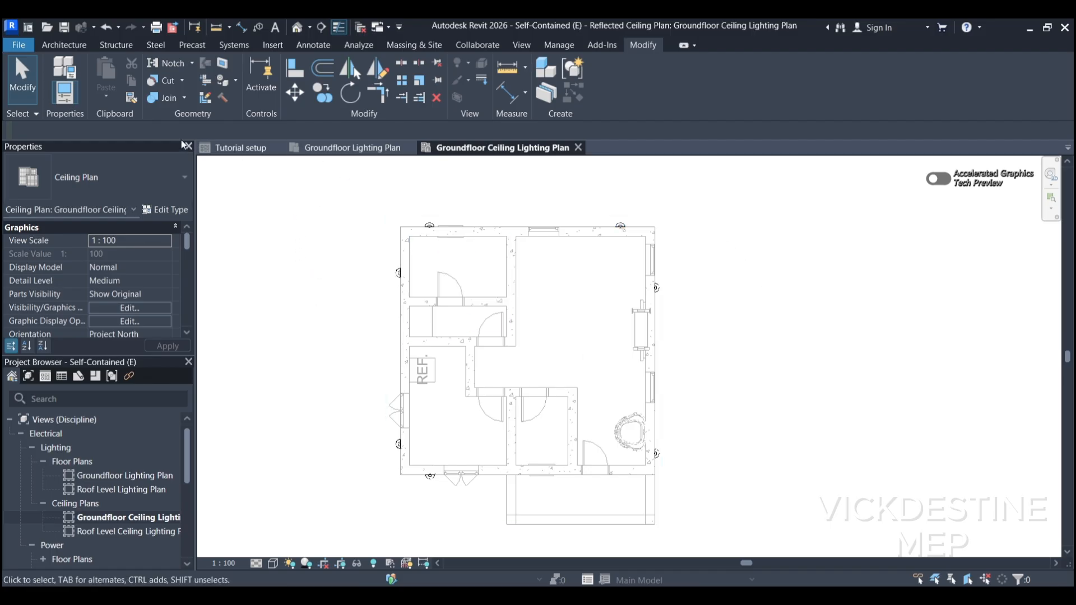
{"action": "left_click", "coordinate": [231, 47]}
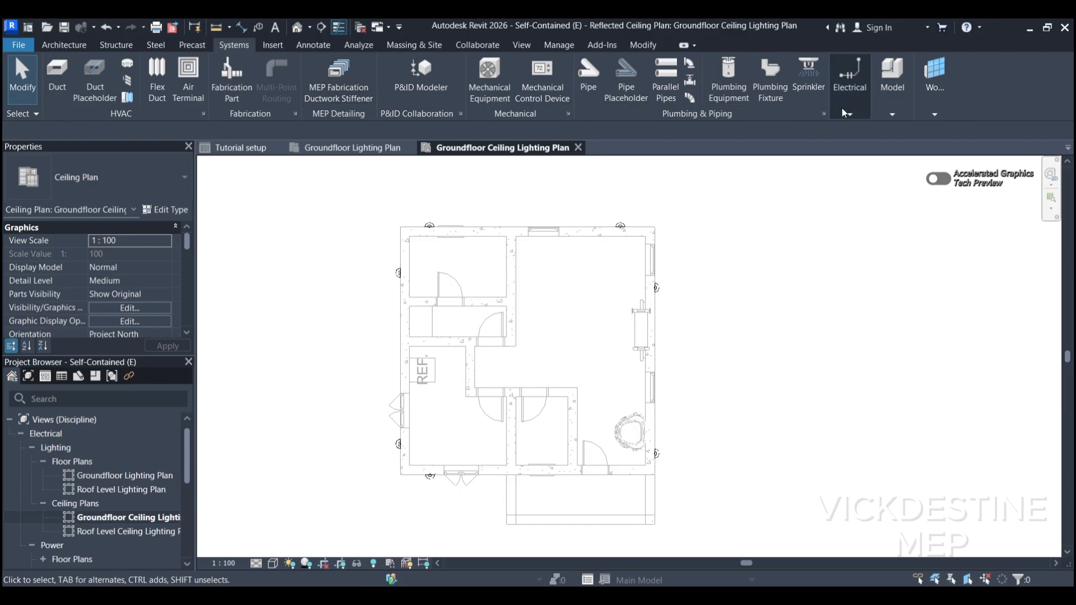
{"action": "left_click", "coordinate": [850, 84]}
{"action": "left_click", "coordinate": [1047, 147]}
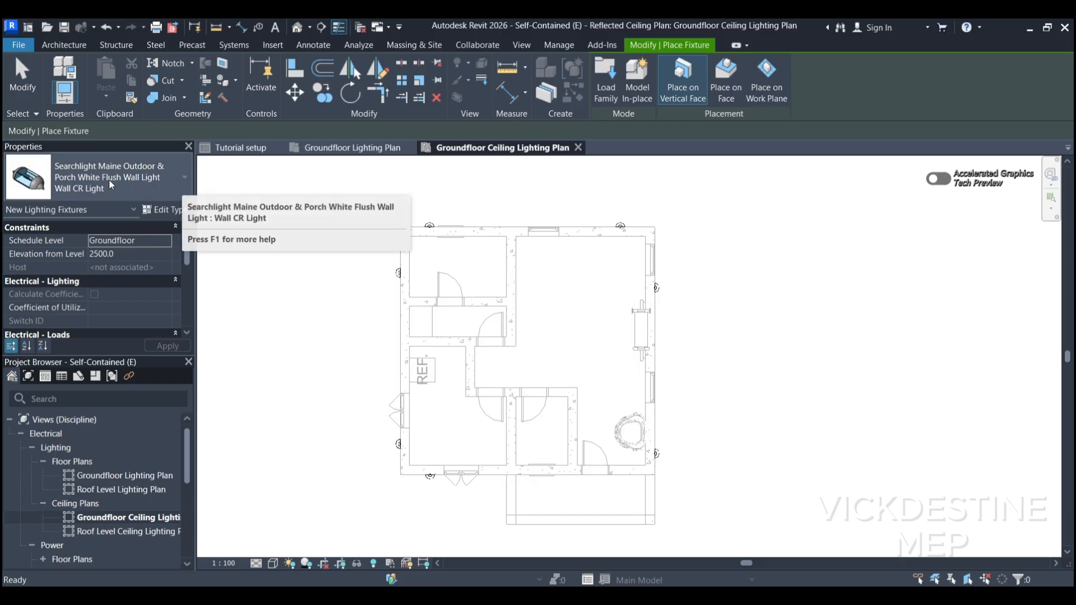
{"action": "left_click", "coordinate": [184, 176]}
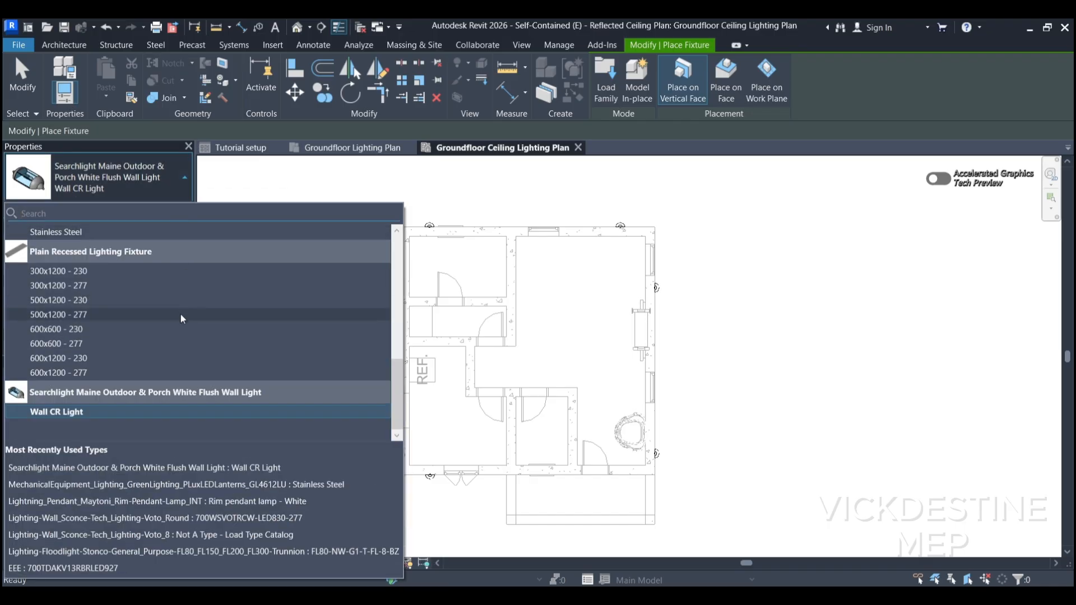
{"action": "scroll", "coordinate": [181, 317], "scroll_direction": "up", "scroll_amount": 3}
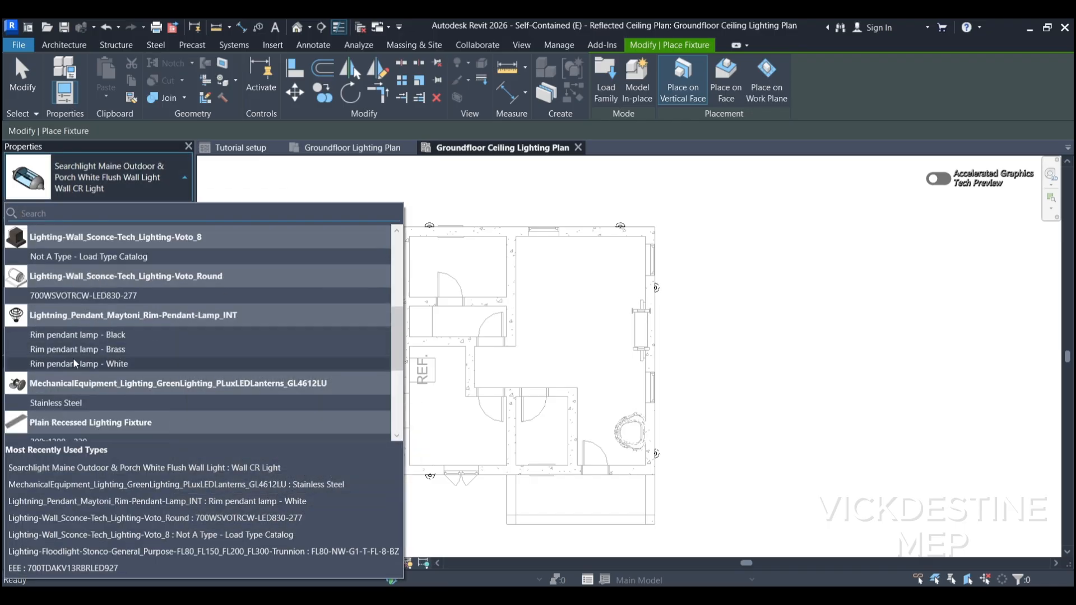
{"action": "scroll", "coordinate": [79, 359], "scroll_direction": "up", "scroll_amount": 1}
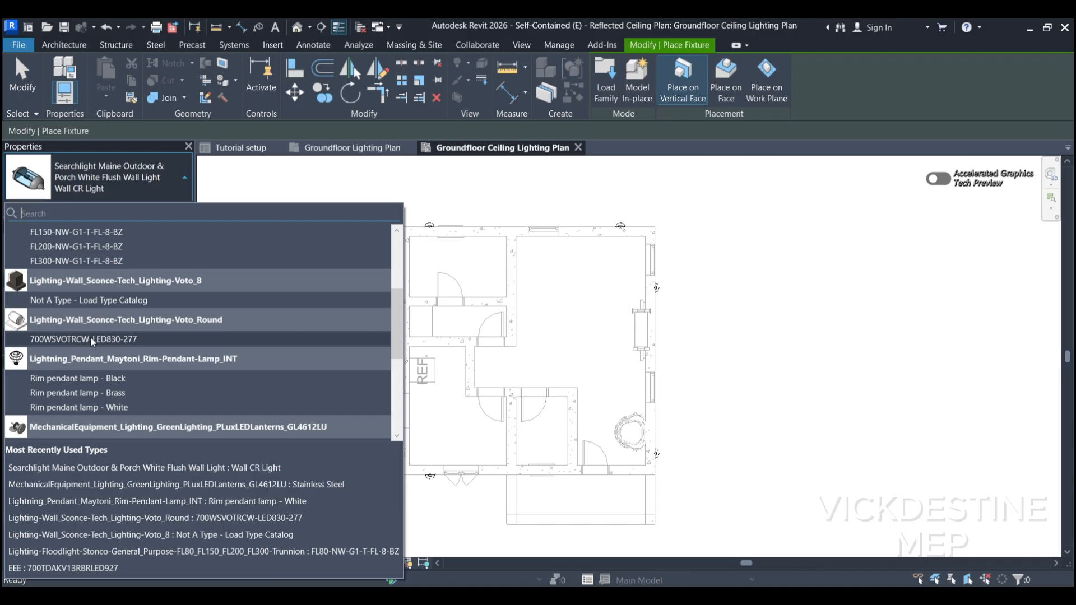
{"action": "left_click", "coordinate": [89, 339]}
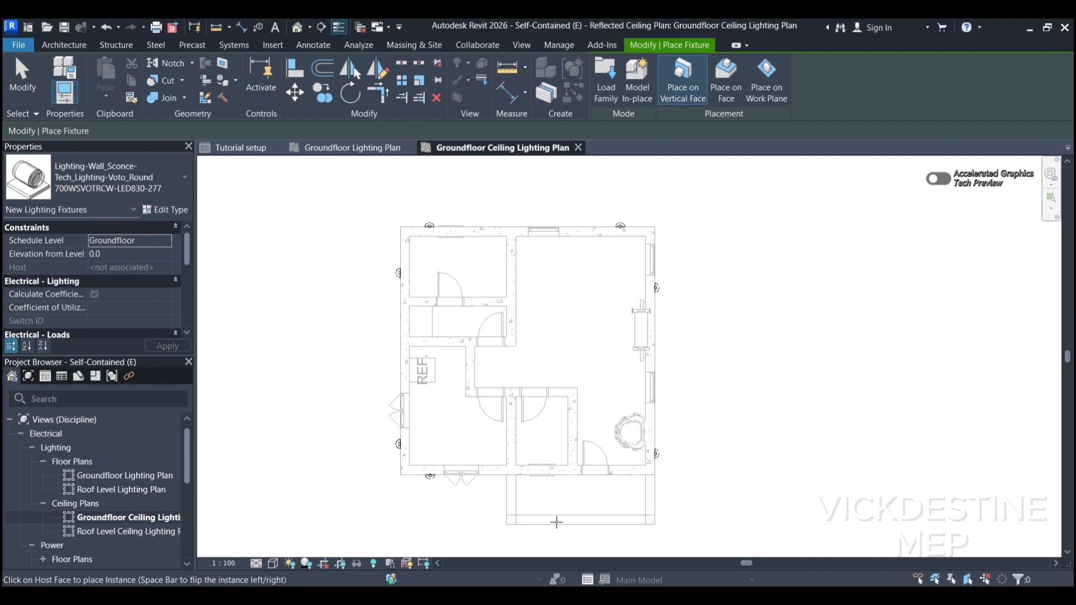
Set the sconce's elevation from level to 1500 mm and place one on the outer front face of each porch corner column.
{"action": "scroll", "coordinate": [569, 408], "scroll_direction": "up", "scroll_amount": 5}
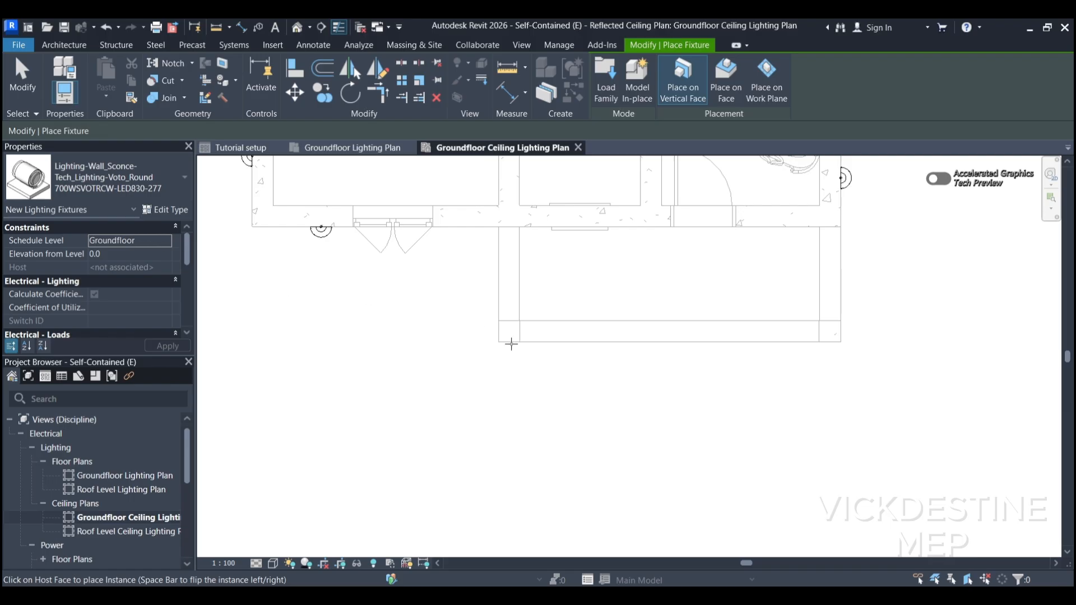
{"action": "left_click", "coordinate": [109, 253]}
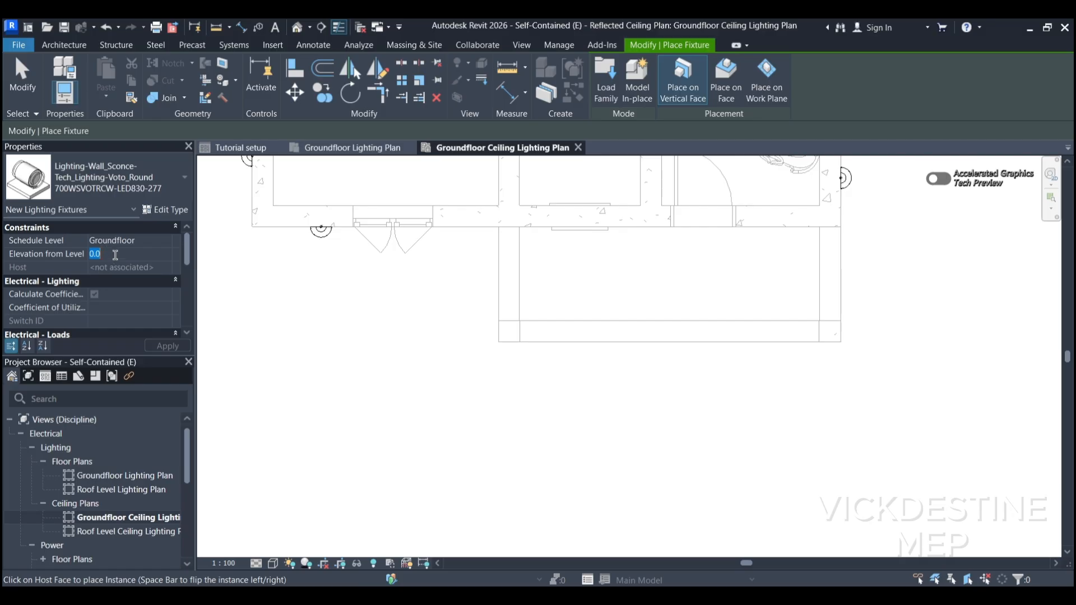
{"action": "type", "text": "15"}
{"action": "left_click", "coordinate": [168, 346]}
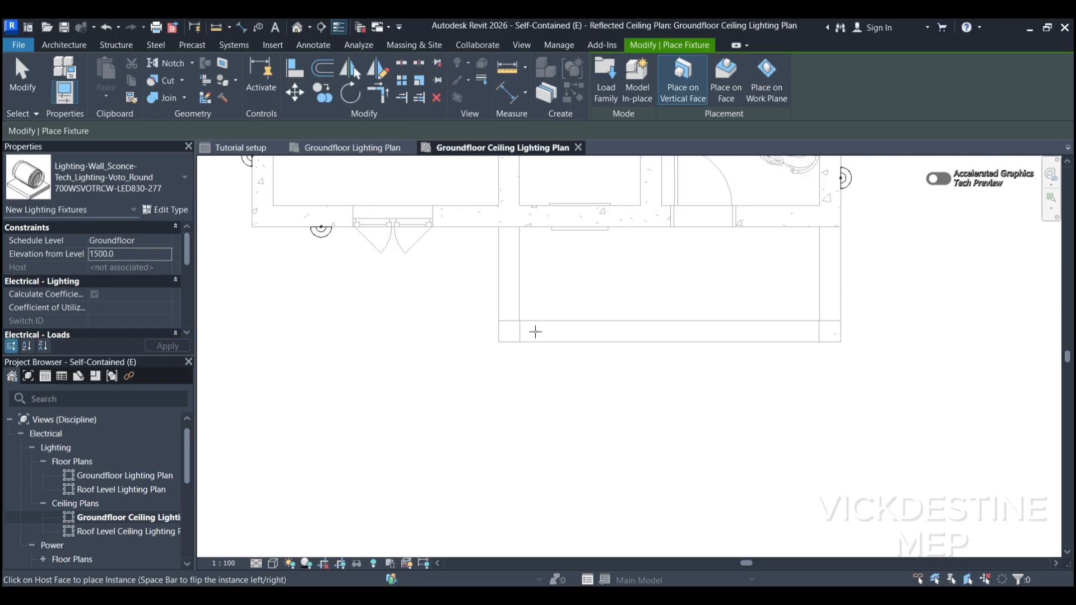
{"action": "left_click", "coordinate": [507, 342]}
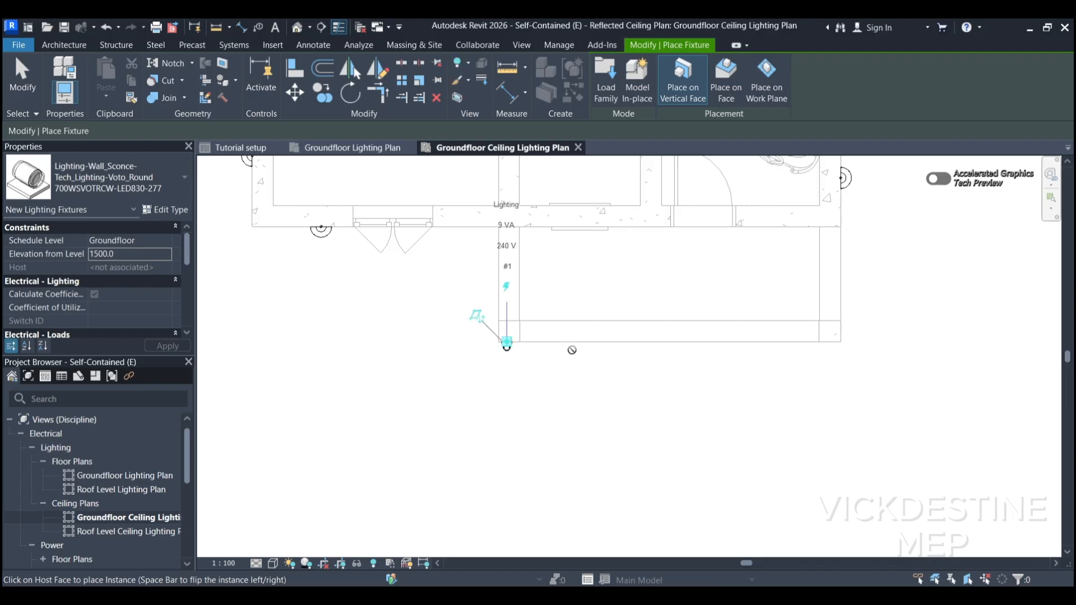
{"action": "left_click", "coordinate": [834, 340]}
{"action": "key", "text": "Escape"}
{"action": "key", "text": "Escape"}
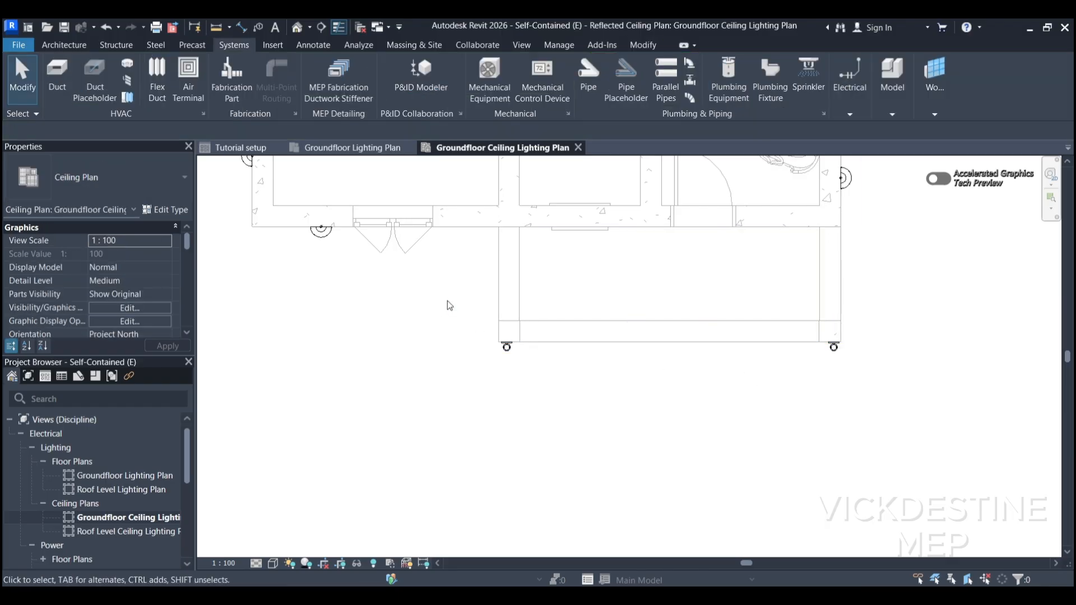
Start placing another lighting fixture using the Lightning_Pendant_Maytoni_Rim-Pendant-Lamp_INT type Rim pendant lamp - Black.
{"action": "scroll", "coordinate": [449, 306], "scroll_direction": "down", "scroll_amount": 2}
{"action": "middle_click_drag", "start_coordinate": [459, 367], "coordinate": [413, 506]}
{"action": "middle_click_drag", "start_coordinate": [397, 343], "coordinate": [389, 435]}
{"action": "scroll", "coordinate": [396, 347], "scroll_direction": "down", "scroll_amount": 2}
{"action": "middle_click_drag", "start_coordinate": [396, 346], "coordinate": [442, 332]}
{"action": "scroll", "coordinate": [443, 276], "scroll_direction": "up", "scroll_amount": 1}
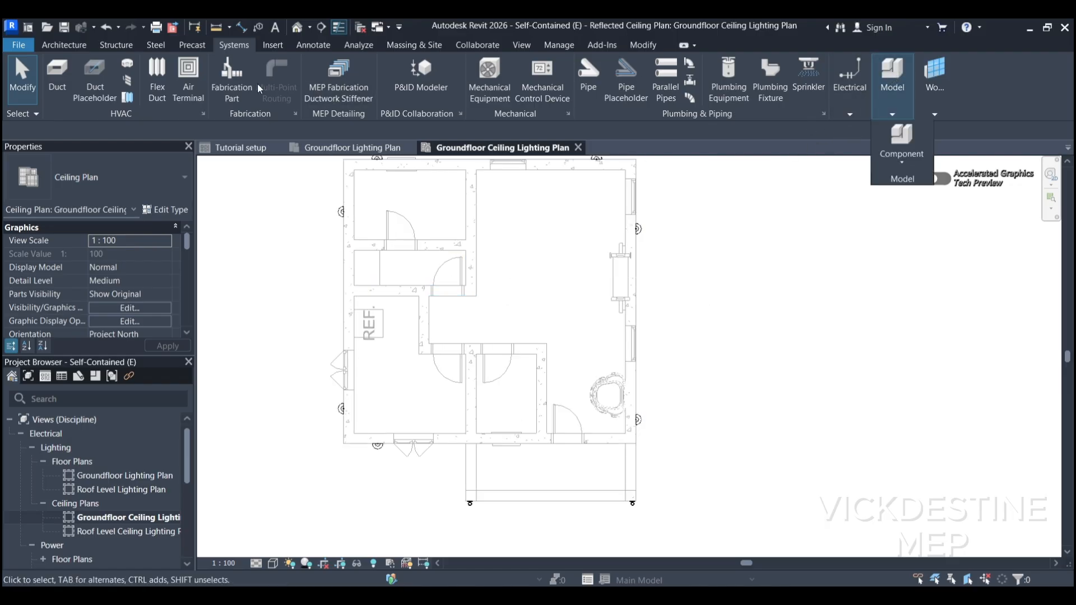
{"action": "left_click", "coordinate": [850, 113]}
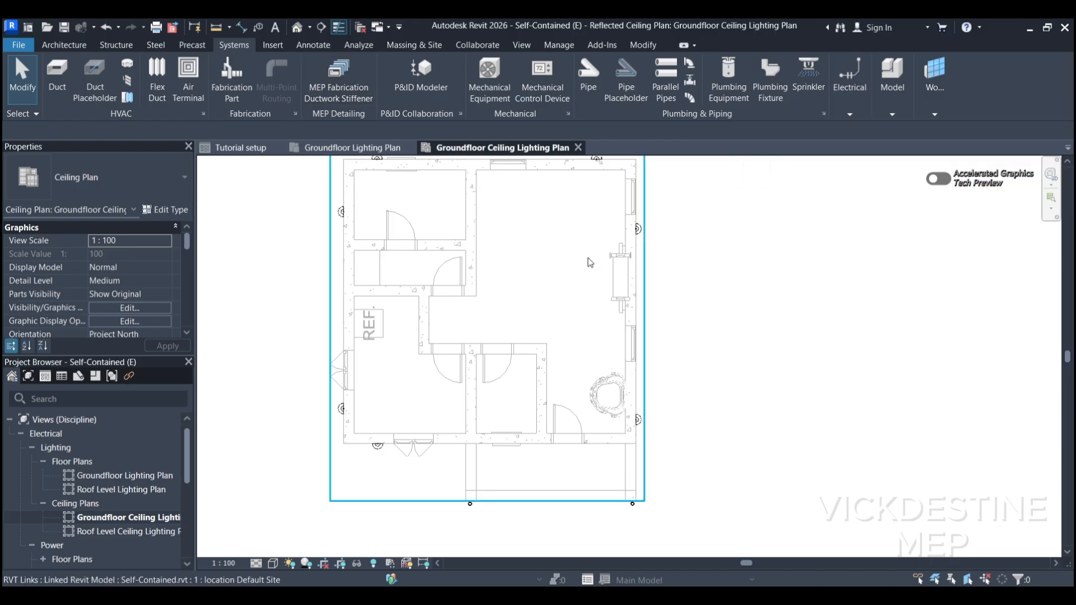
{"action": "key", "text": "l"}
{"action": "key", "text": "f"}
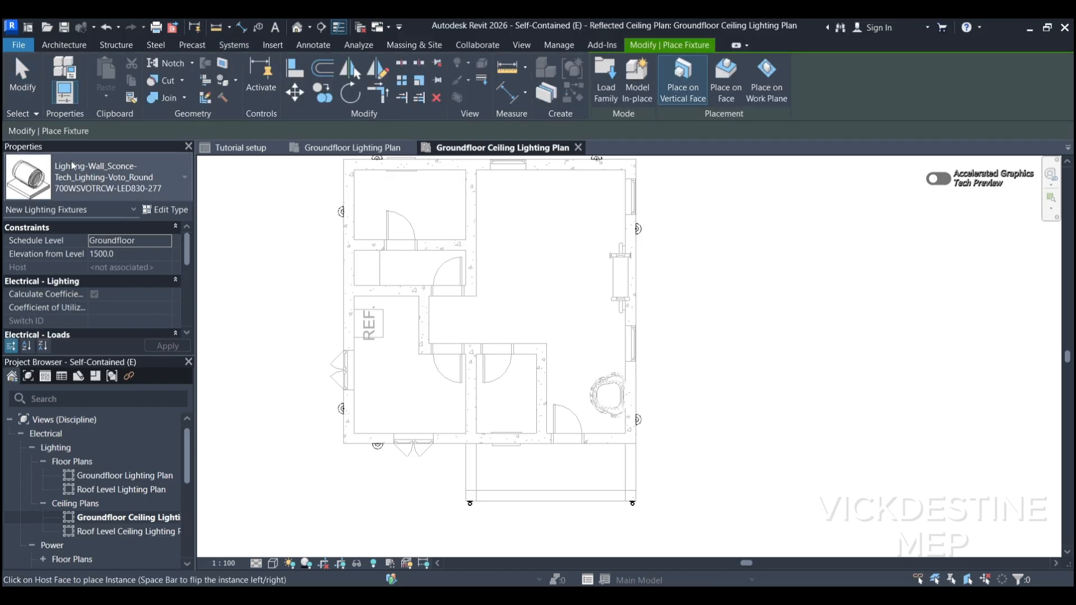
{"action": "left_click", "coordinate": [164, 168]}
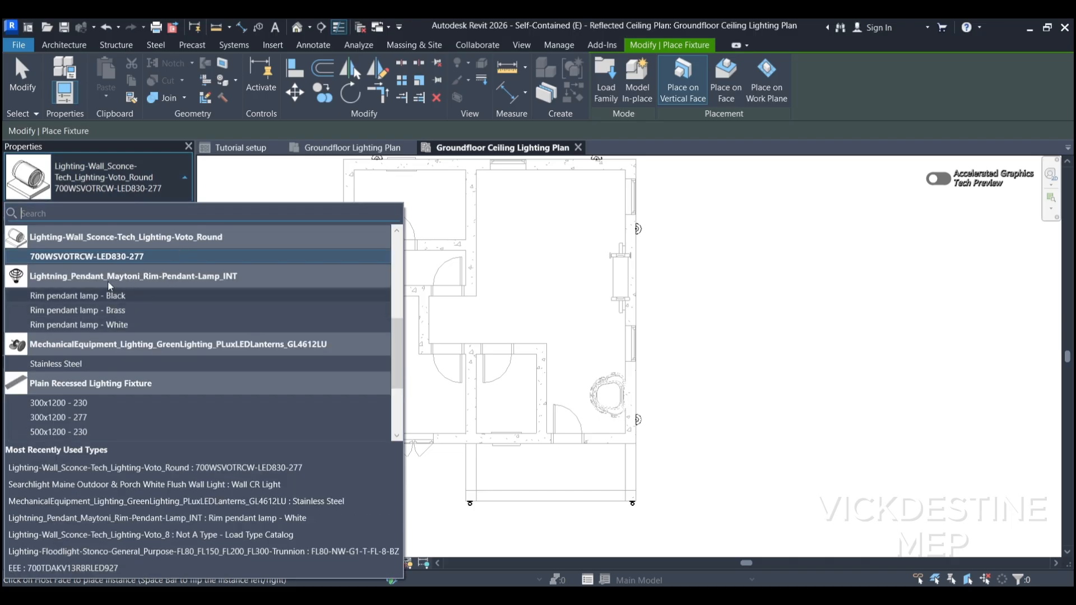
{"action": "mouse_move", "coordinate": [33, 286]}
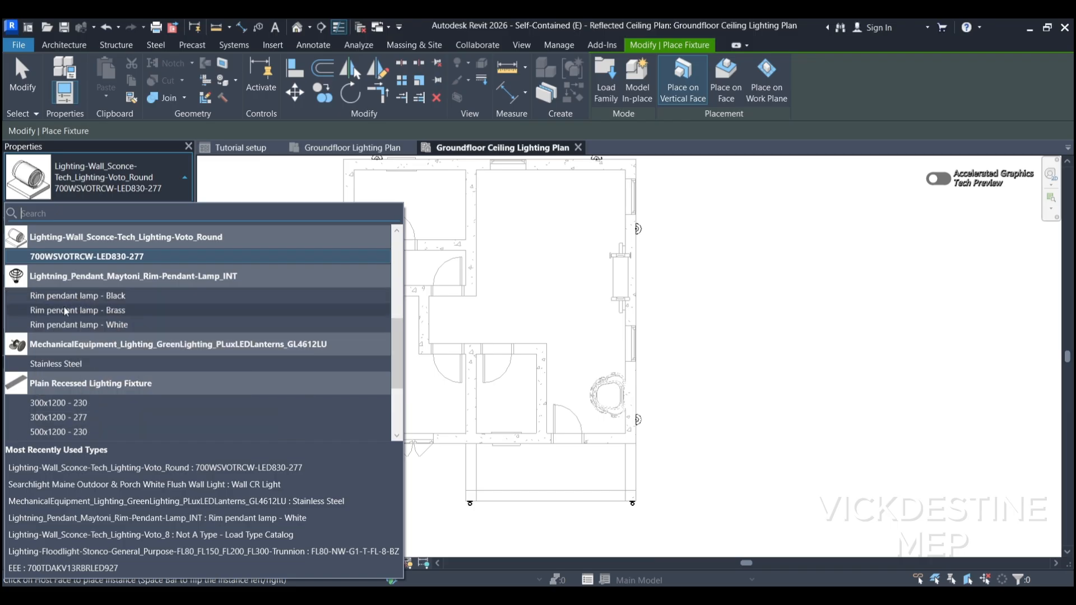
{"action": "left_click", "coordinate": [110, 295]}
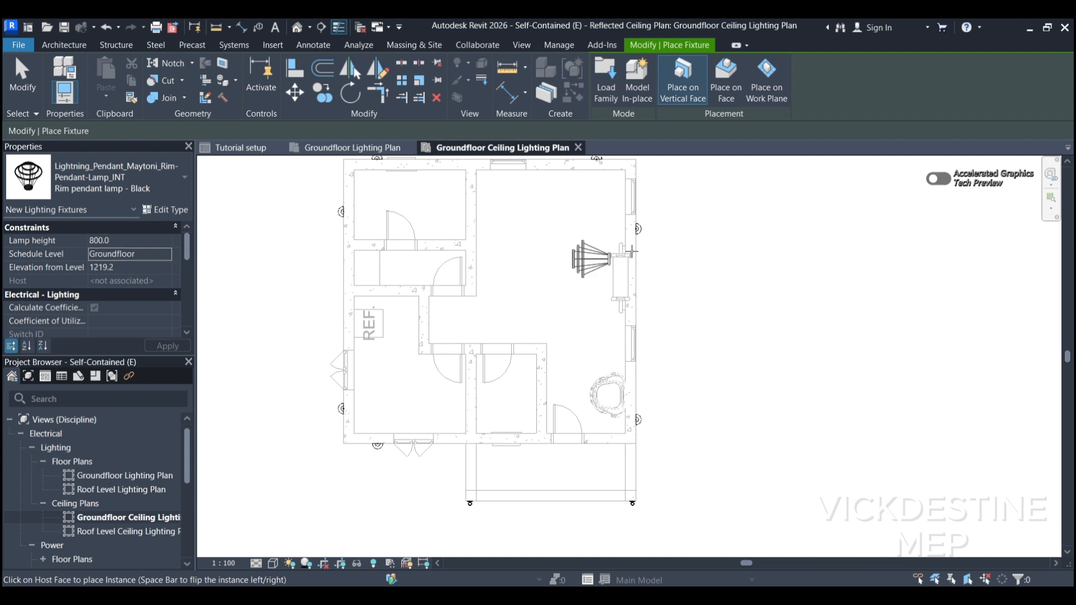
Switch to Place on Face and place one black rim pendant lamp on the ceiling near the middle of the large bedroom.
{"action": "left_click", "coordinate": [731, 84]}
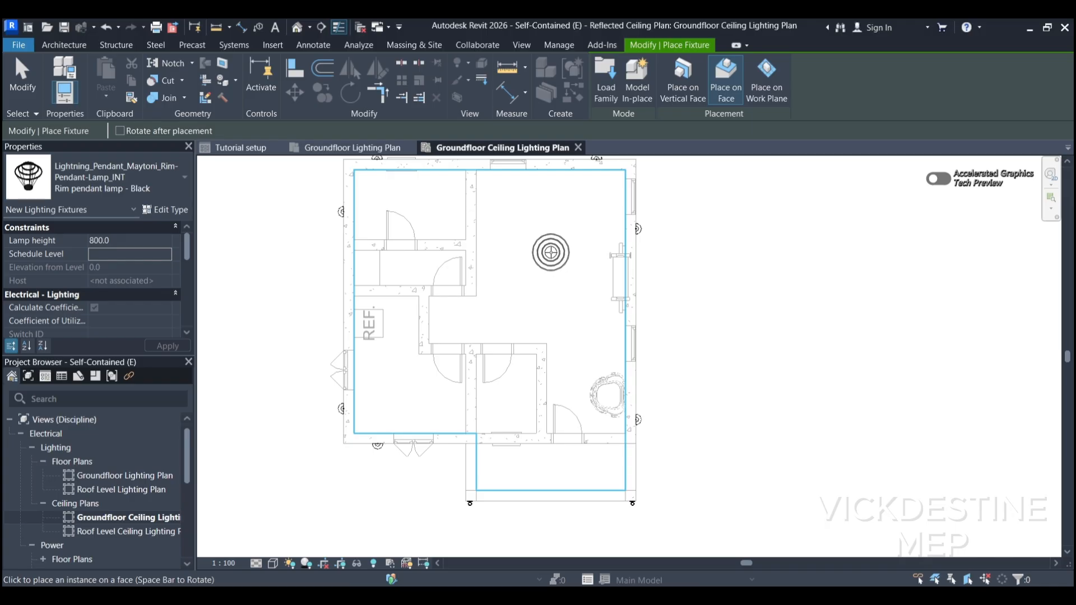
{"action": "left_click", "coordinate": [551, 252]}
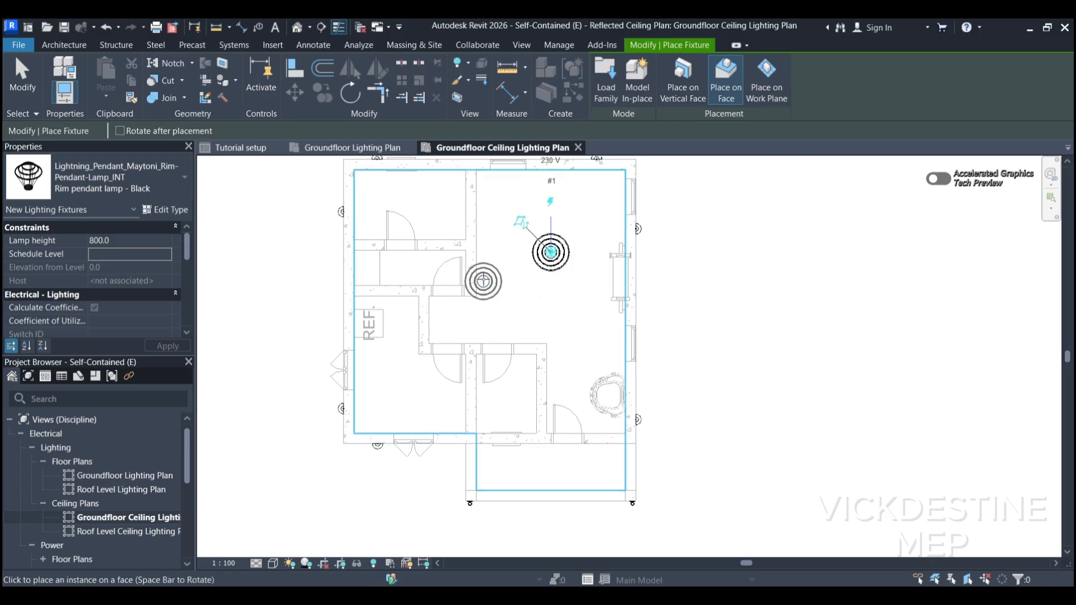
{"action": "key", "text": "Escape"}
{"action": "key", "text": "Escape"}
Place one EEE 700TDAKV13RBRLED927 fixture on the porch ceiling, near the middle of the porch.
{"action": "key", "text": "Return"}
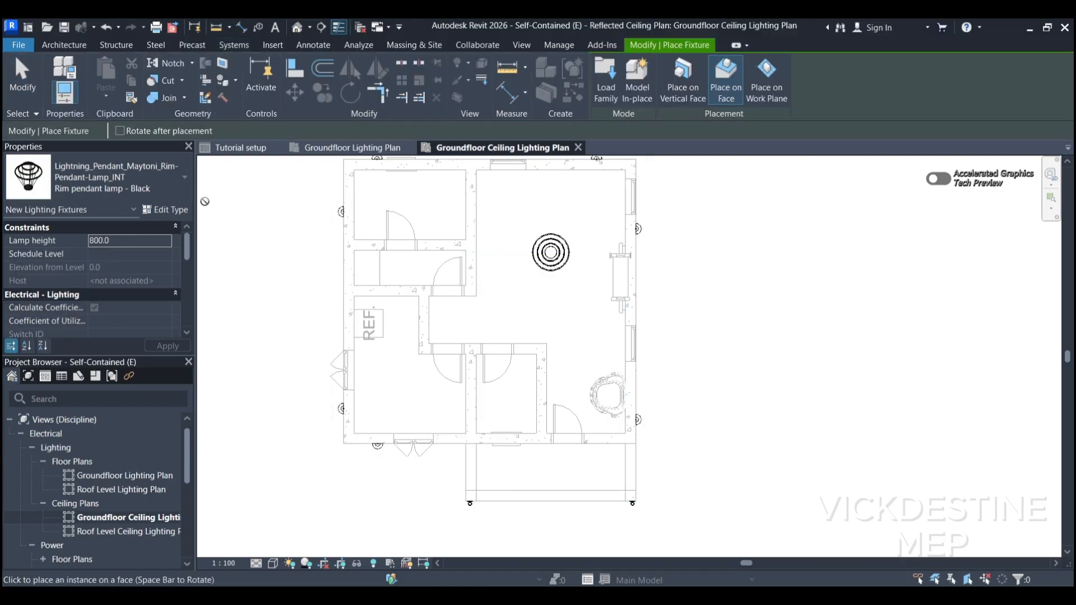
{"action": "left_click", "coordinate": [183, 178]}
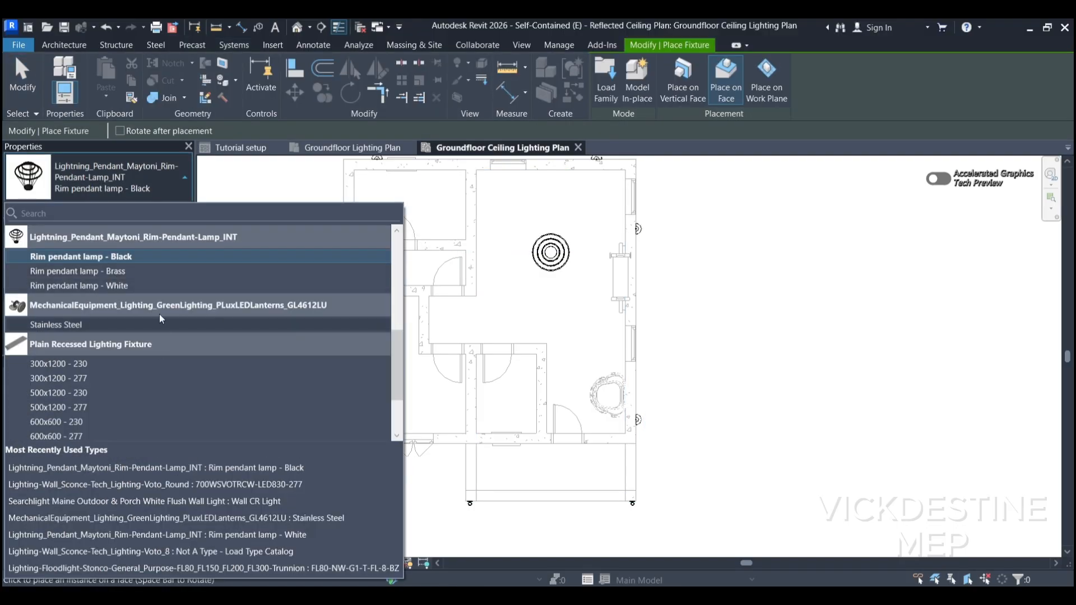
{"action": "scroll", "coordinate": [159, 313], "scroll_direction": "up", "scroll_amount": 8}
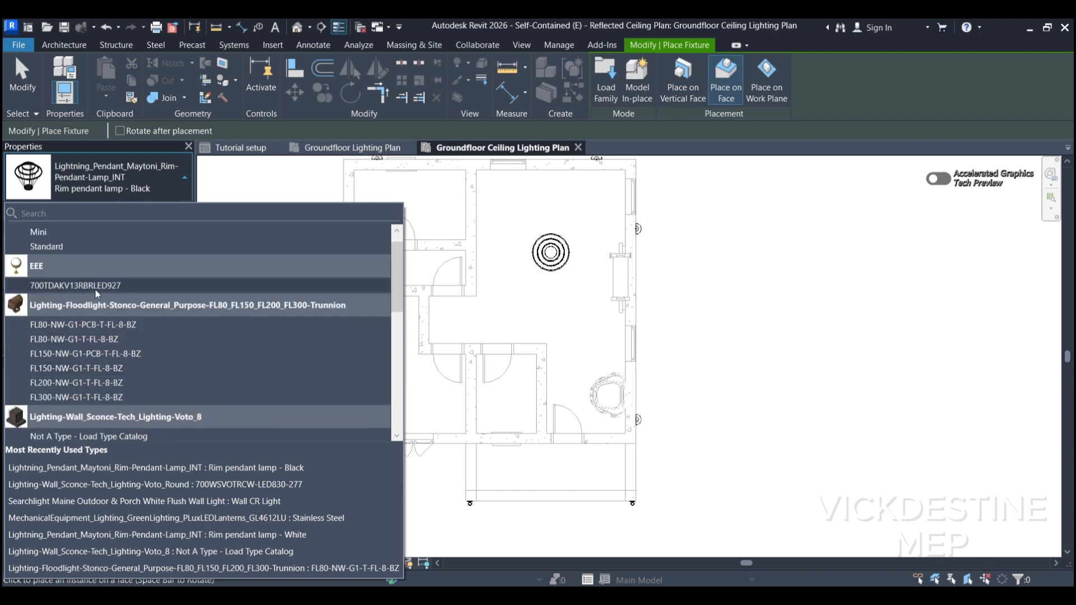
{"action": "mouse_move", "coordinate": [87, 289]}
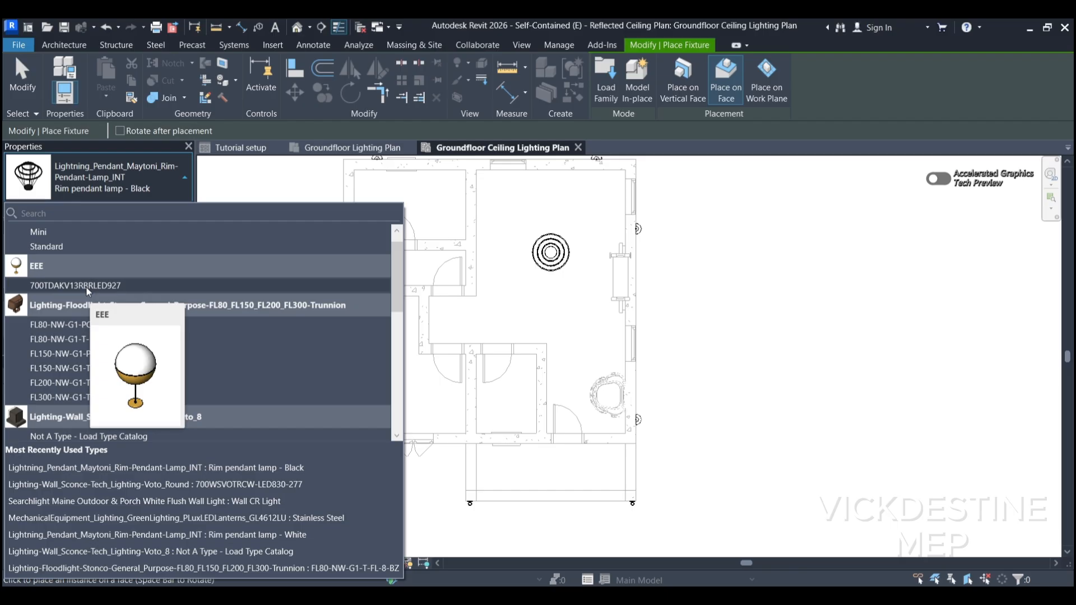
{"action": "left_click", "coordinate": [85, 286]}
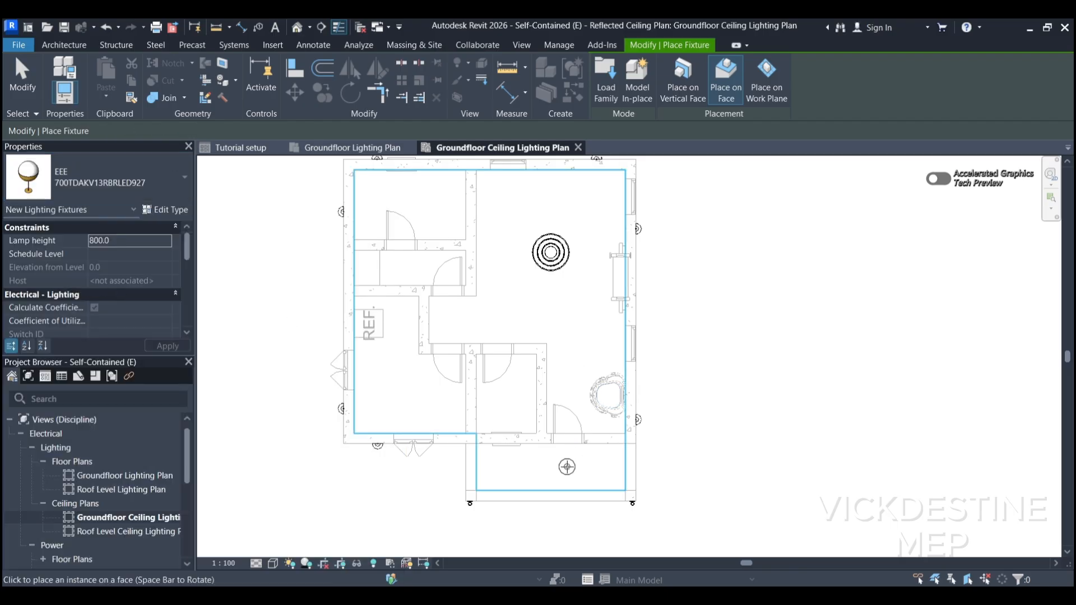
{"action": "scroll", "coordinate": [567, 467], "scroll_direction": "up", "scroll_amount": 3}
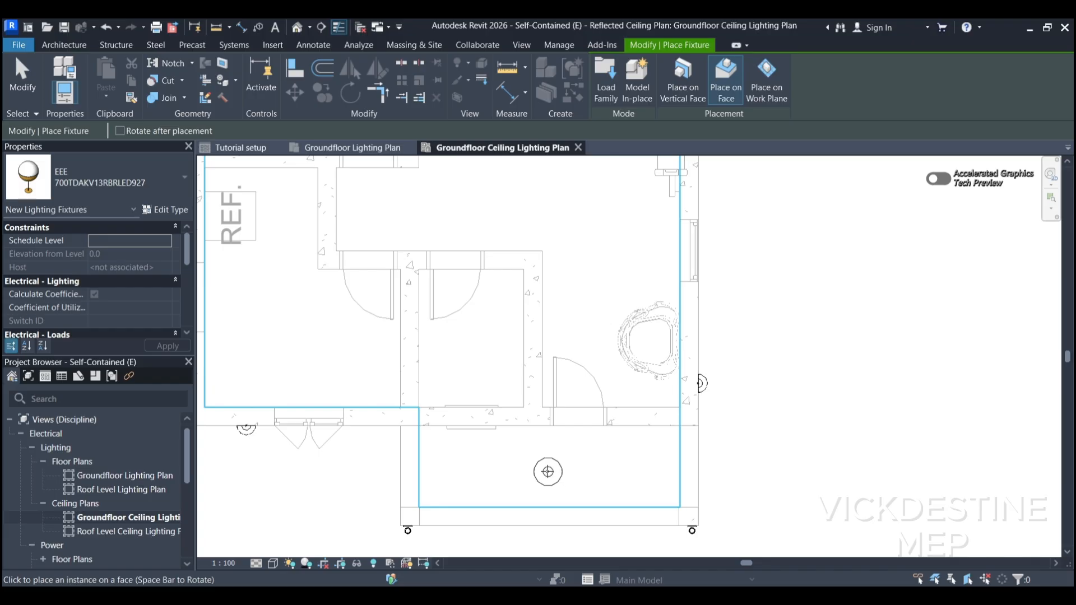
{"action": "left_click", "coordinate": [546, 471]}
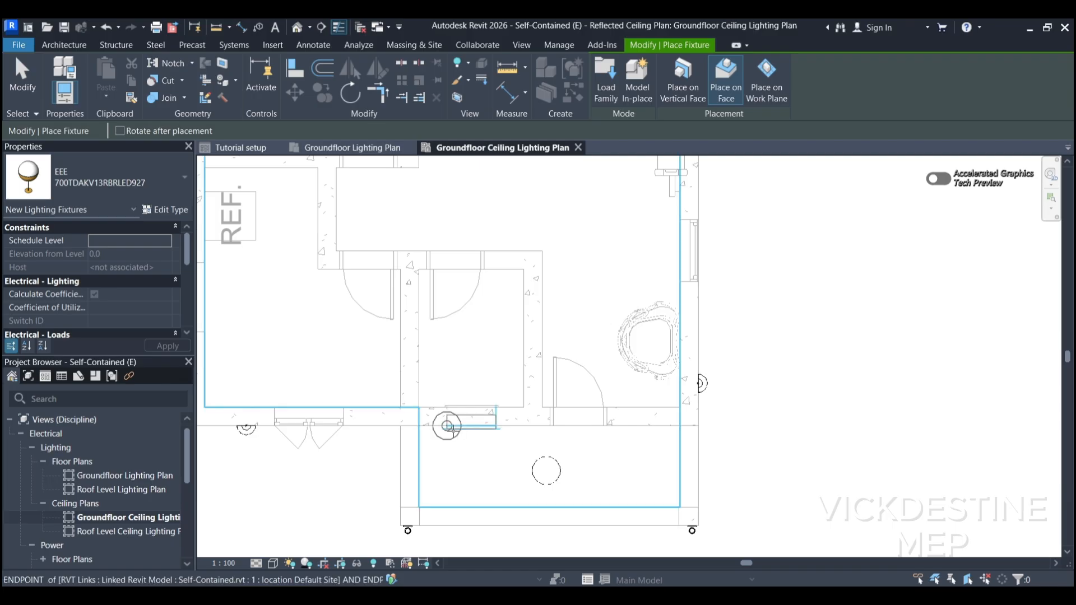
{"action": "key", "text": "Escape"}
Place four EAE_GLORY_V2_Diffuzer_PC_27W_O27 Mini fixtures in an aligned rectangle around the rim pendant lamp in the large room.
{"action": "key", "text": "l"}
{"action": "key", "text": "f"}
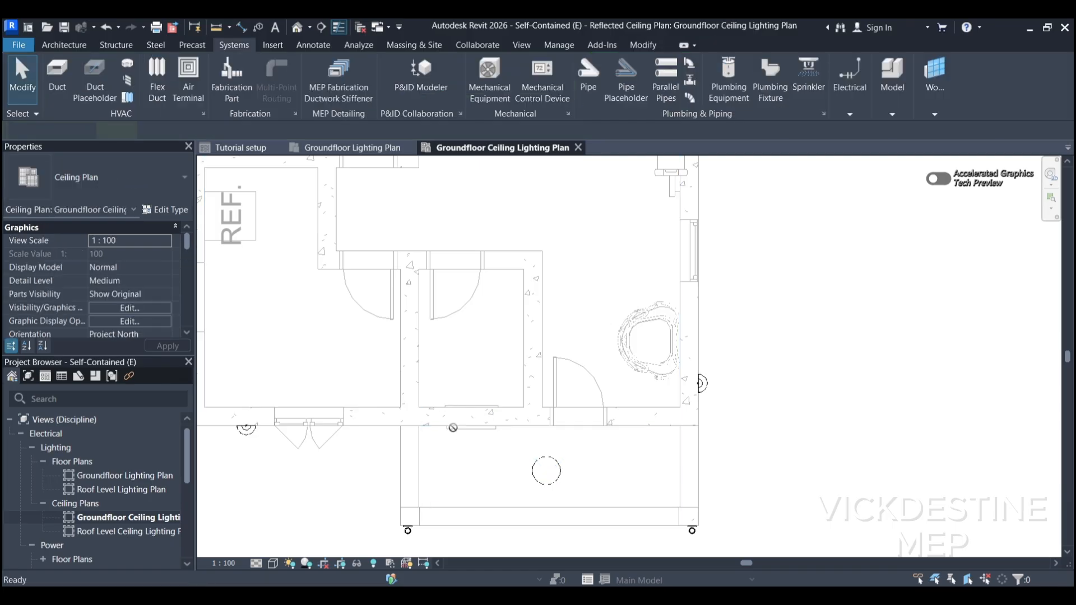
{"action": "left_click", "coordinate": [162, 176]}
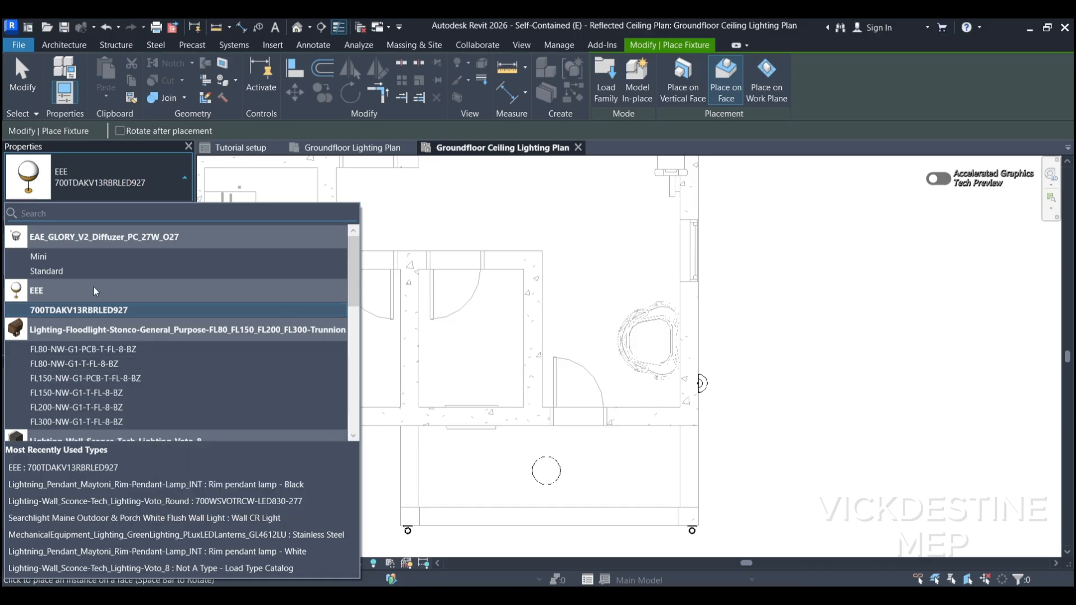
{"action": "left_click", "coordinate": [52, 261]}
{"action": "middle_click_drag", "start_coordinate": [577, 290], "coordinate": [566, 478]}
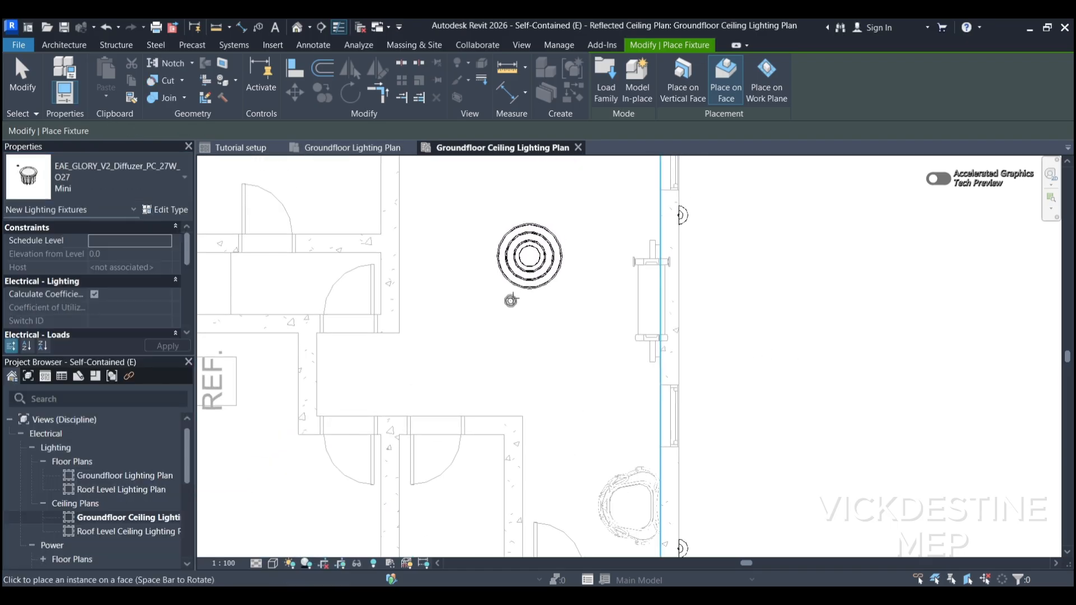
{"action": "middle_click_drag", "start_coordinate": [529, 312], "coordinate": [523, 399]}
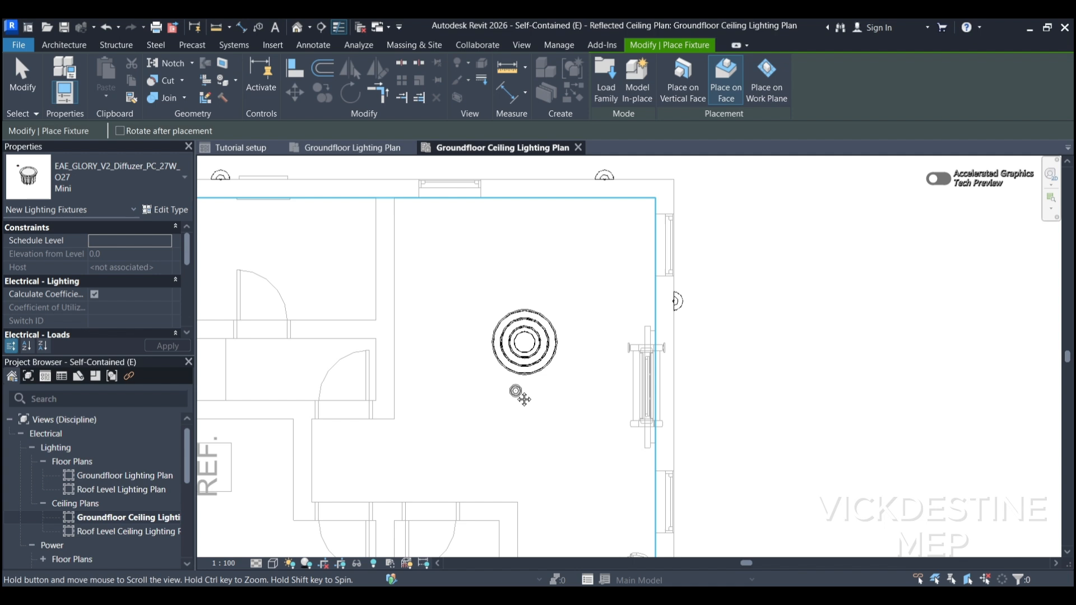
{"action": "left_click", "coordinate": [433, 237]}
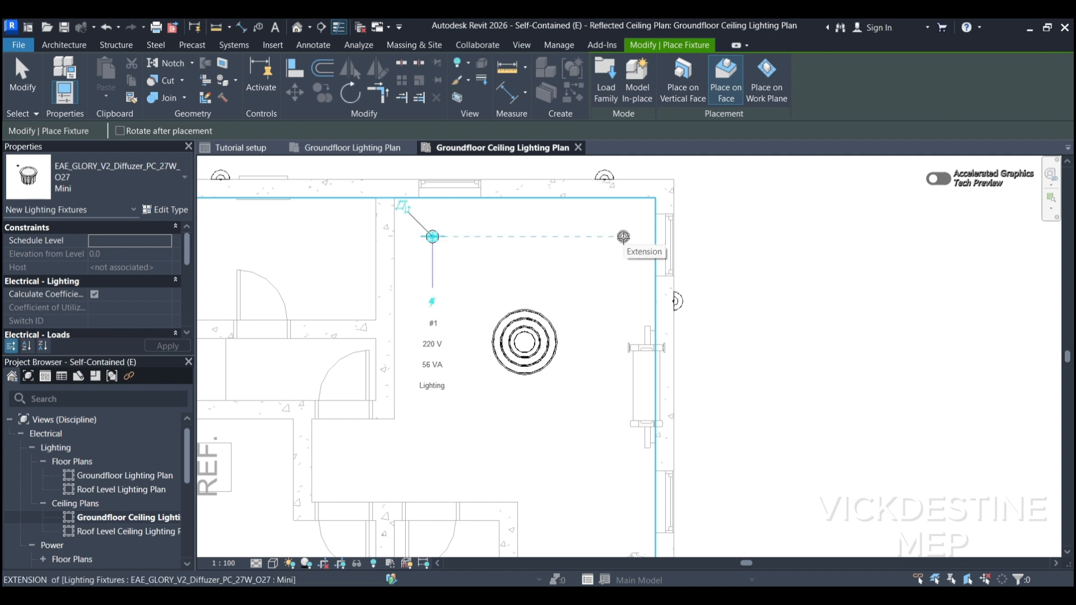
{"action": "left_click", "coordinate": [623, 237]}
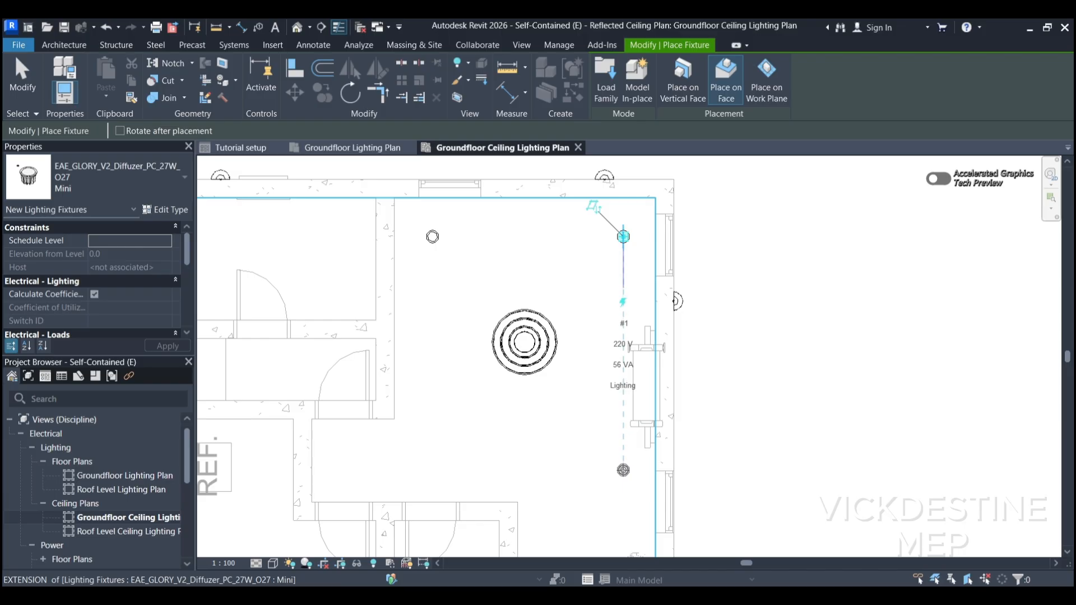
{"action": "left_click", "coordinate": [623, 470]}
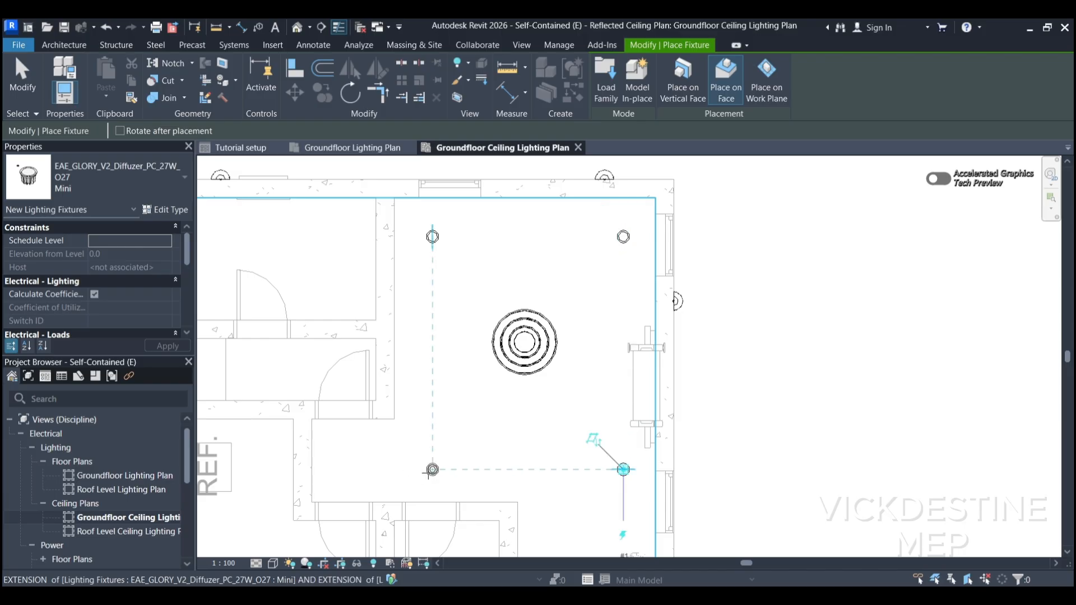
{"action": "left_click", "coordinate": [433, 469]}
Switch to the EAE_GLORY_V2_Diffuzer_PC_27W_O27 Standard type and place one beside the armchair near the entrance door.
{"action": "middle_click_drag", "start_coordinate": [560, 444], "coordinate": [560, 359]}
{"action": "scroll", "coordinate": [560, 358], "scroll_direction": "down", "scroll_amount": 2}
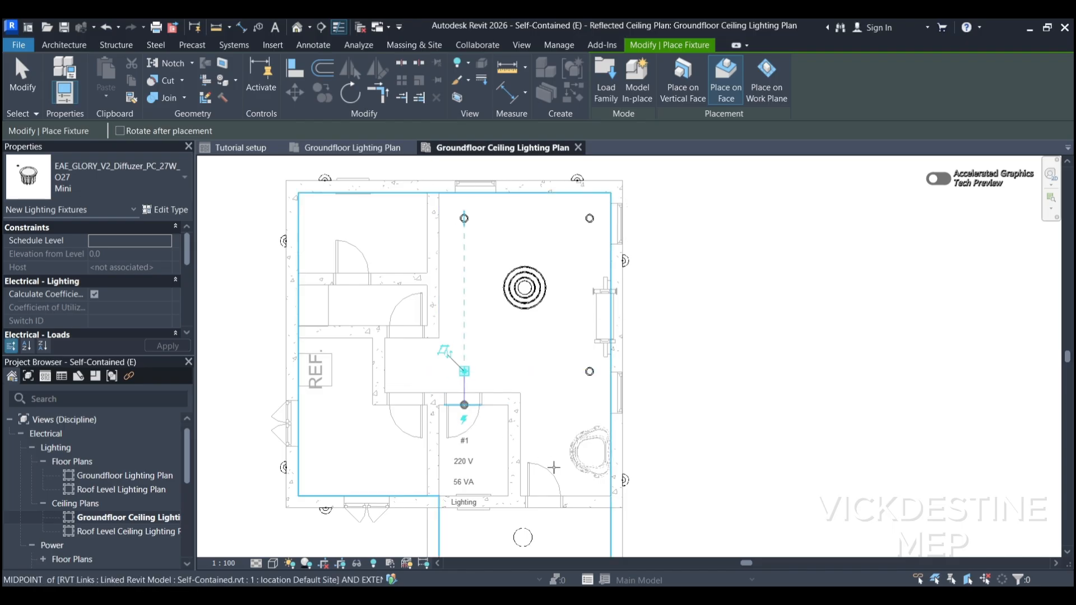
{"action": "left_click", "coordinate": [552, 418]}
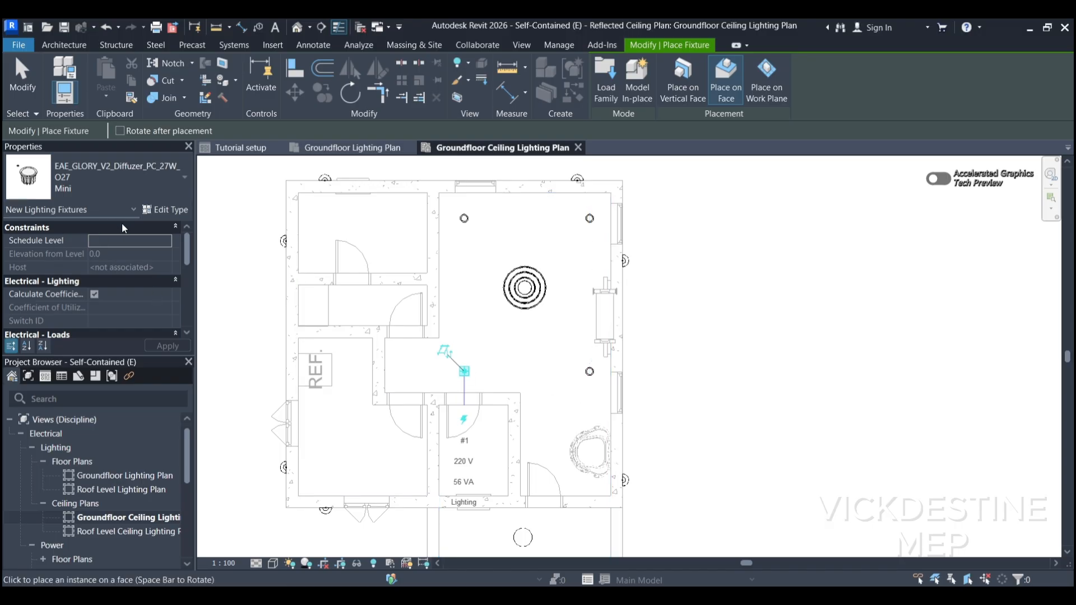
{"action": "left_click", "coordinate": [156, 199]}
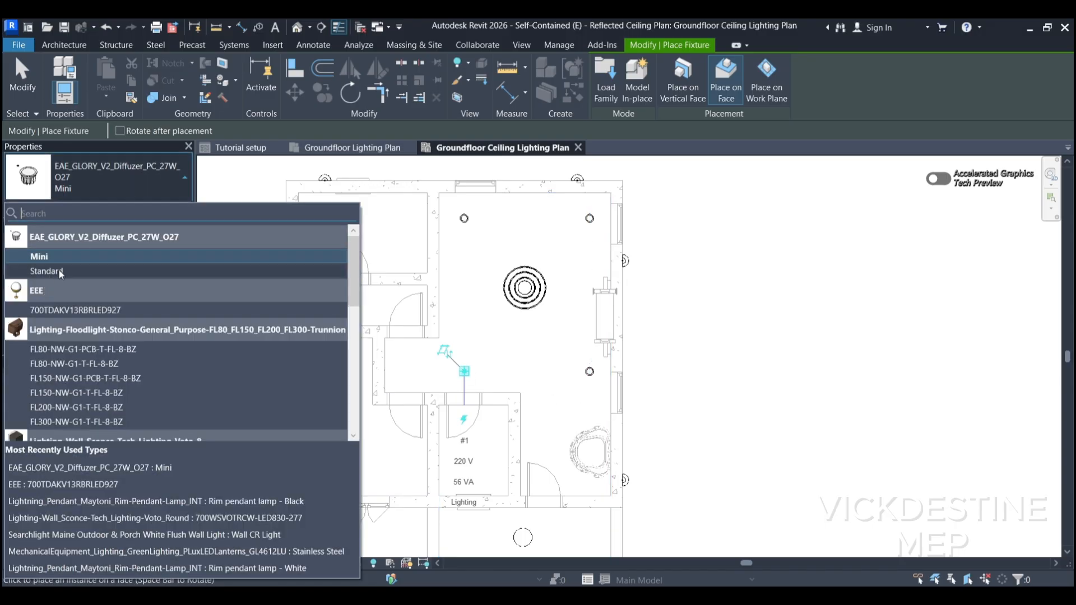
{"action": "left_click", "coordinate": [56, 271]}
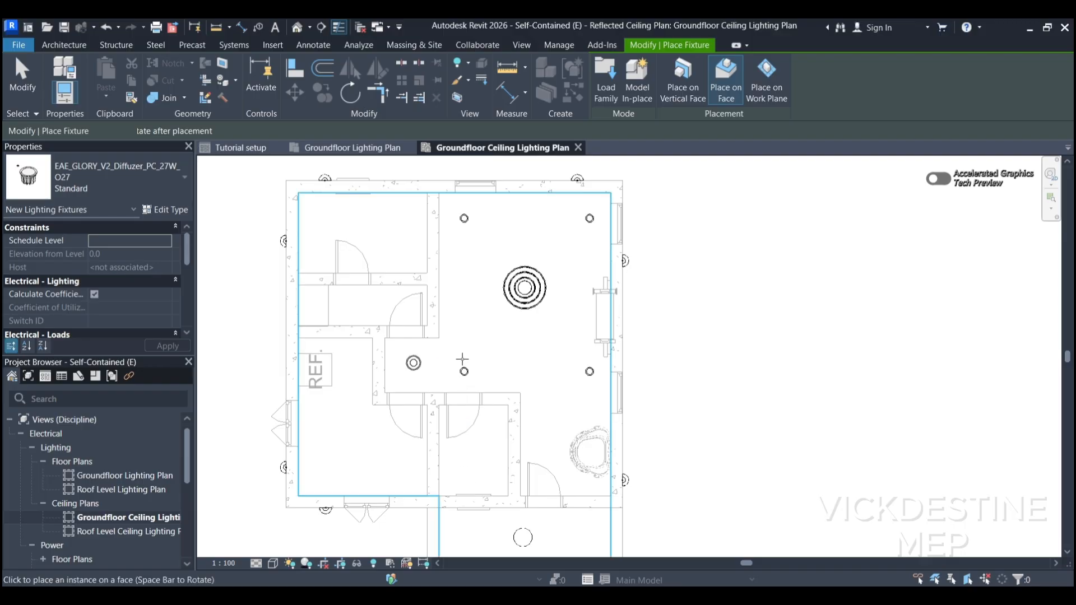
{"action": "scroll", "coordinate": [413, 363], "scroll_direction": "up", "scroll_amount": 1}
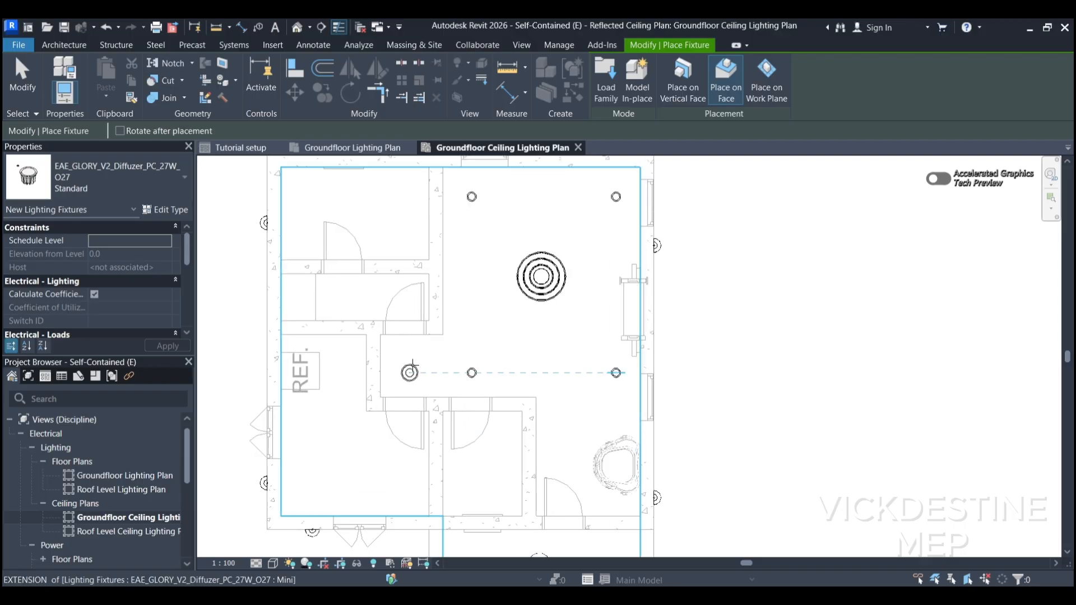
{"action": "scroll", "coordinate": [543, 470], "scroll_direction": "down", "scroll_amount": 1}
{"action": "scroll", "coordinate": [539, 410], "scroll_direction": "up", "scroll_amount": 1}
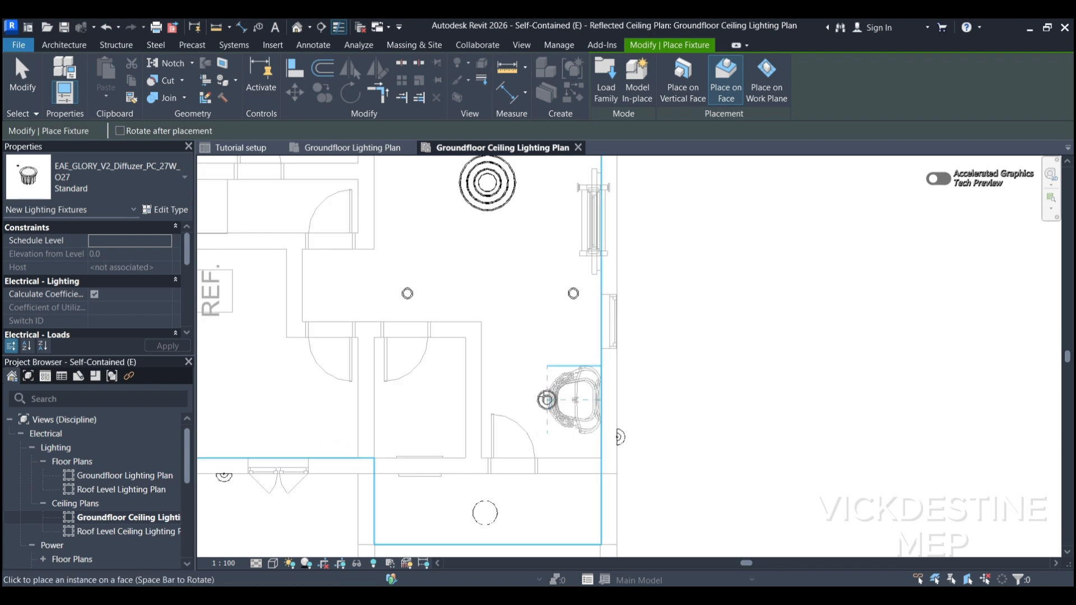
{"action": "left_click", "coordinate": [547, 399]}
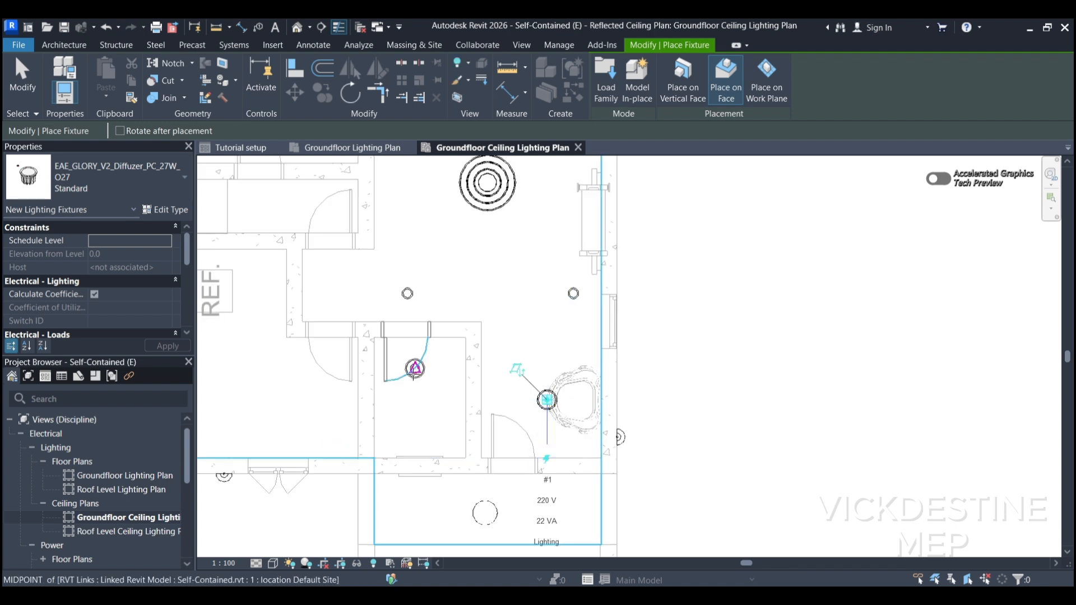
Place a Standard diffuser fixture near the middle of the small room next to the entrance area.
{"action": "scroll", "coordinate": [413, 367], "scroll_direction": "down", "scroll_amount": 1}
{"action": "scroll", "coordinate": [418, 397], "scroll_direction": "up", "scroll_amount": 1}
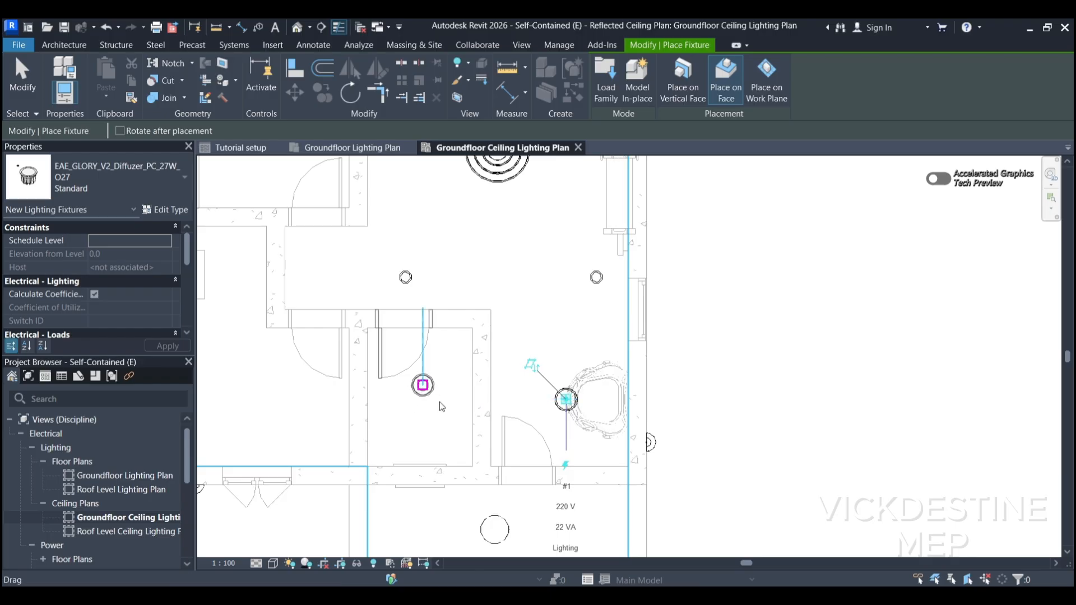
{"action": "scroll", "coordinate": [445, 391], "scroll_direction": "down", "scroll_amount": 2}
{"action": "middle_click_drag", "start_coordinate": [309, 337], "coordinate": [387, 412]}
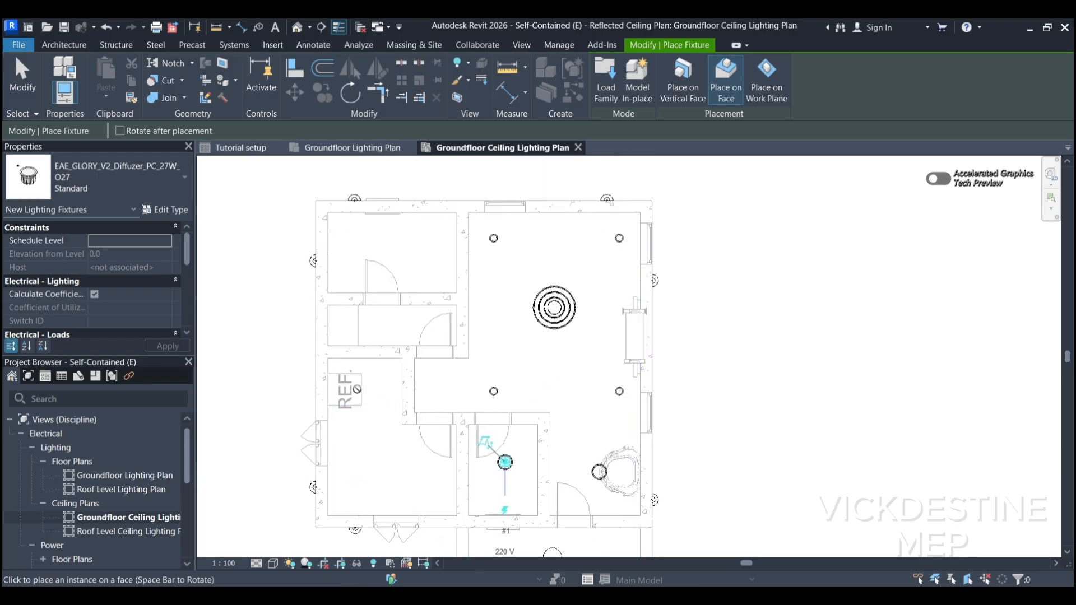
Place two Standard diffuser fixtures in the kitchen, one beside the refrigerator in line with the Mini fixtures and one farther toward the front wall.
{"action": "scroll", "coordinate": [385, 408], "scroll_direction": "up", "scroll_amount": 2}
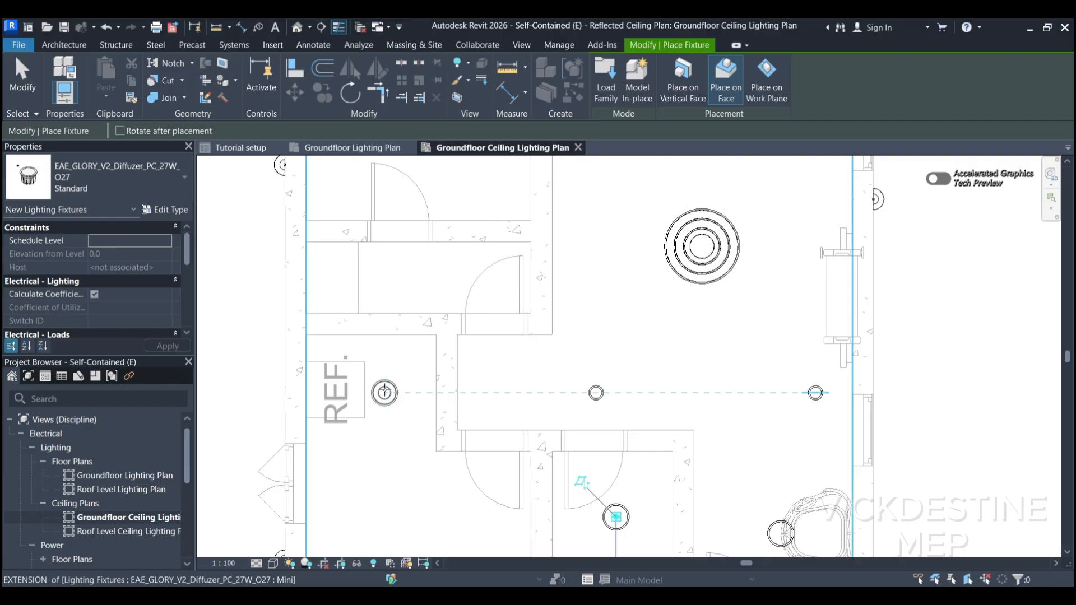
{"action": "left_click", "coordinate": [384, 393]}
{"action": "scroll", "coordinate": [385, 392], "scroll_direction": "down", "scroll_amount": 1}
{"action": "middle_click_drag", "start_coordinate": [448, 510], "coordinate": [418, 533]}
{"action": "left_click", "coordinate": [459, 417]}
{"action": "scroll", "coordinate": [460, 416], "scroll_direction": "down", "scroll_amount": 1}
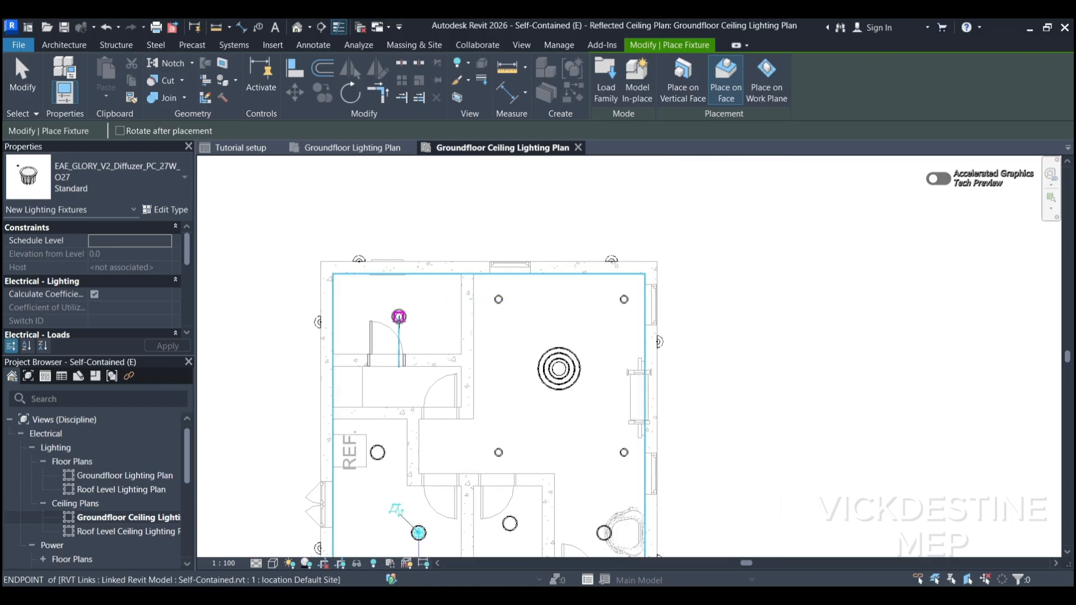
Place a Standard EAE_GLORY_V2_Diffuzer lighting fixture on the ceiling of the upper-left room and finish placing.
{"action": "left_click", "coordinate": [427, 332]}
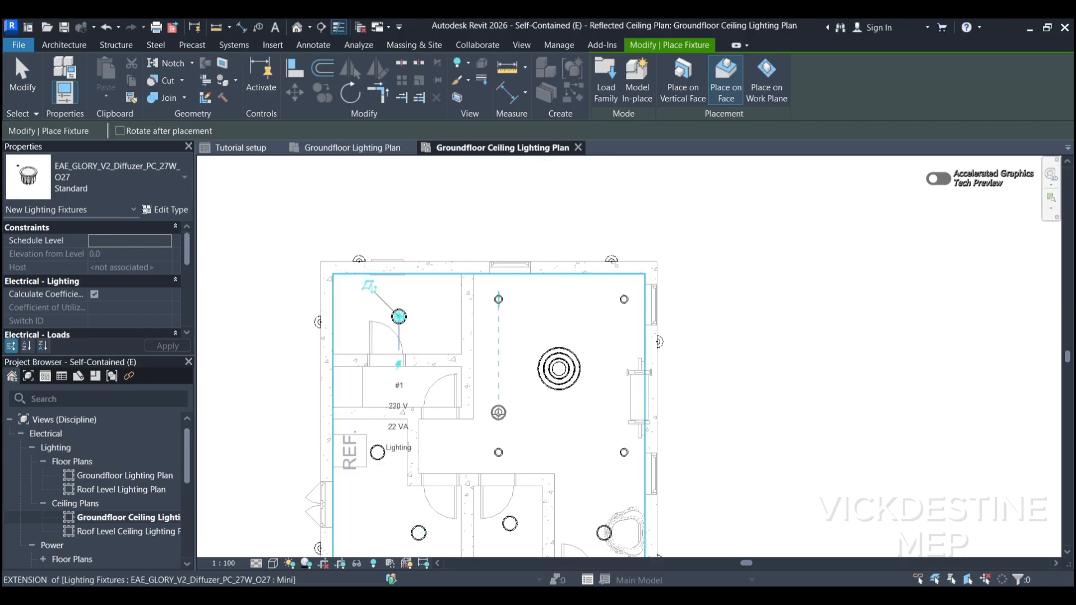
{"action": "middle_click_drag", "start_coordinate": [474, 465], "coordinate": [509, 352]}
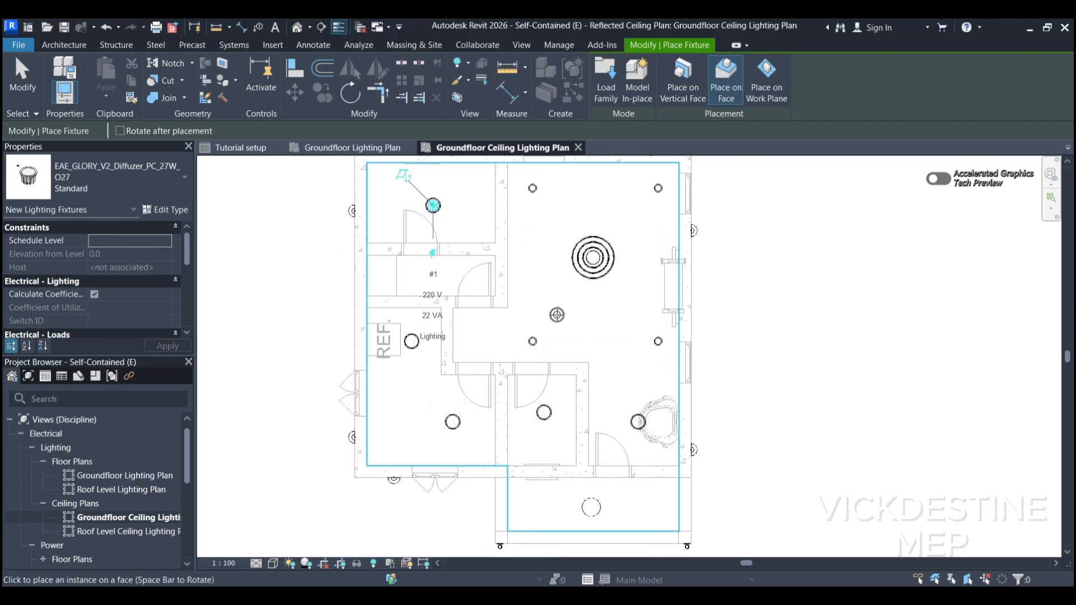
{"action": "key", "text": "Escape"}
{"action": "key", "text": "Escape"}
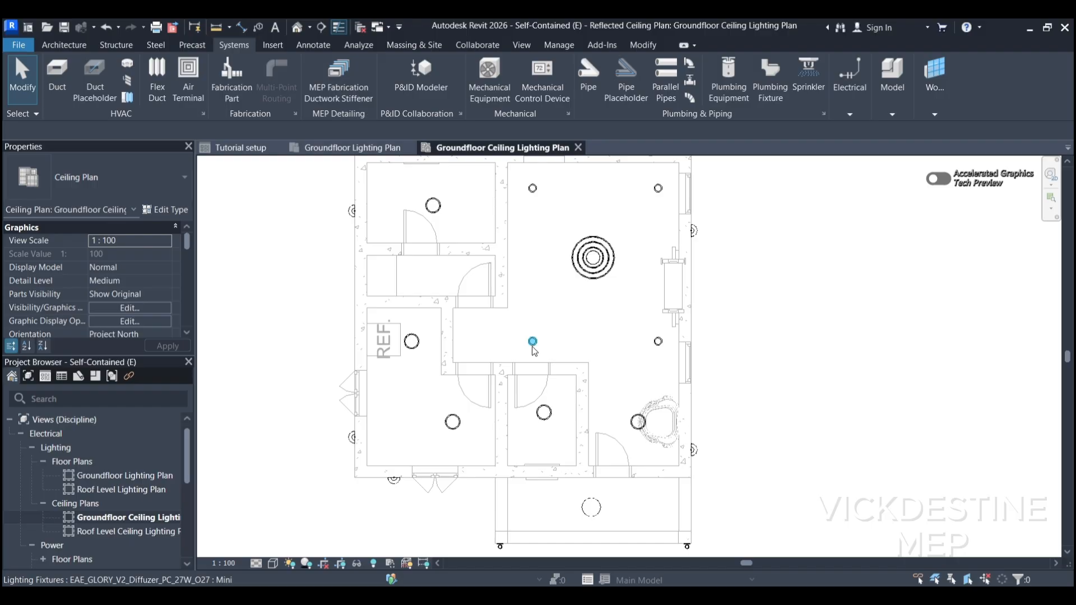
Create a similar Mini lighting fixture from the large room's lower-left downlight and place it in the adjoining hallway.
{"action": "left_click", "coordinate": [533, 342]}
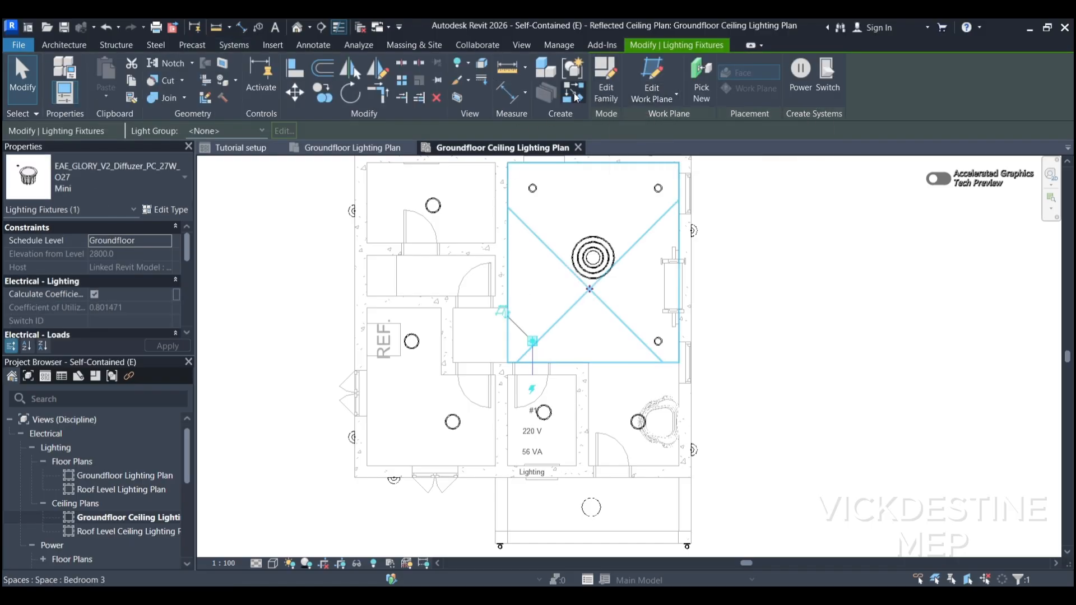
{"action": "left_click", "coordinate": [573, 93]}
{"action": "scroll", "coordinate": [477, 335], "scroll_direction": "up", "scroll_amount": 4}
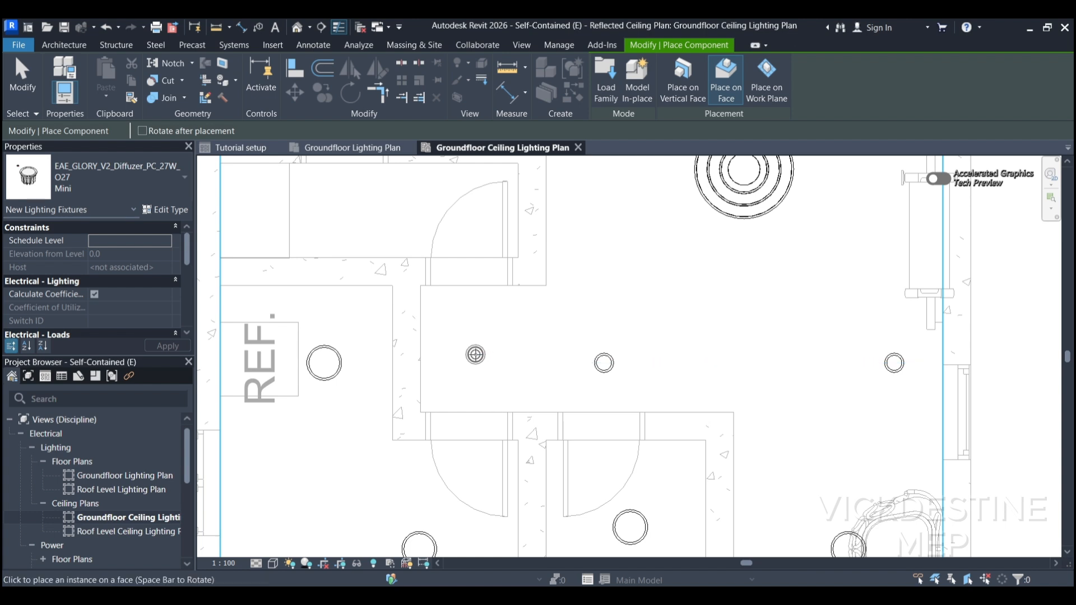
{"action": "left_click", "coordinate": [476, 353]}
{"action": "middle_click_drag", "start_coordinate": [496, 375], "coordinate": [509, 435]}
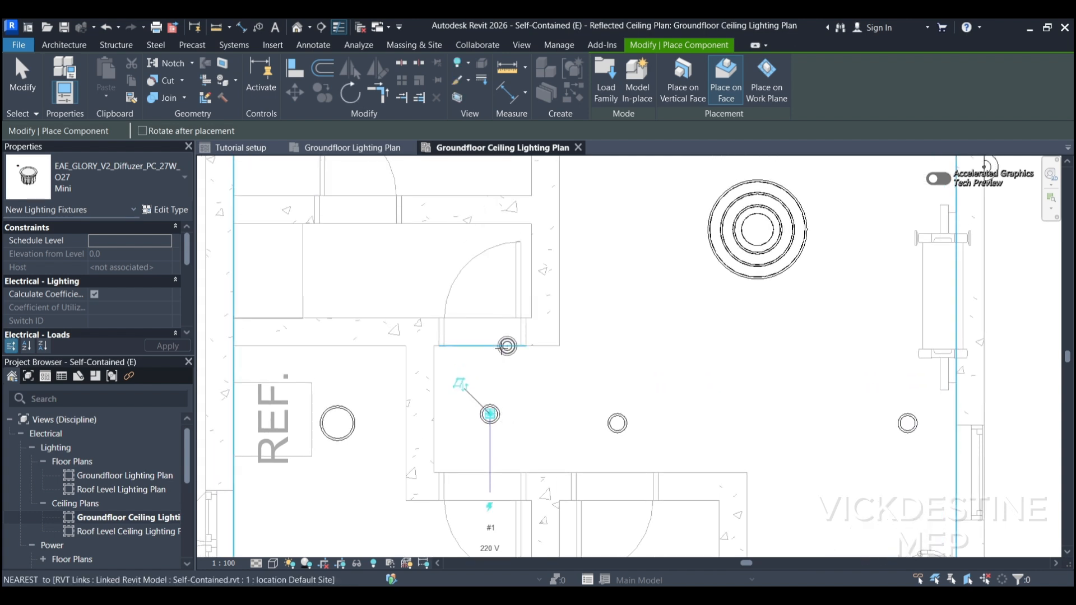
Place two Mini lighting fixtures side by side in the narrow room above the hallway, then finish placing.
{"action": "scroll", "coordinate": [451, 270], "scroll_direction": "up", "scroll_amount": 2}
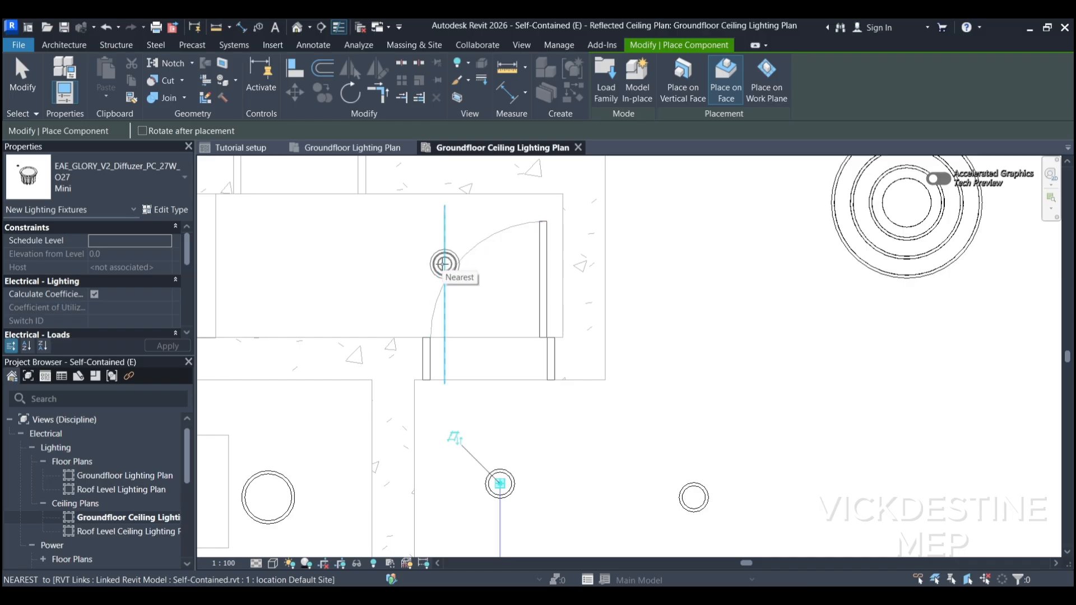
{"action": "left_click", "coordinate": [445, 264]}
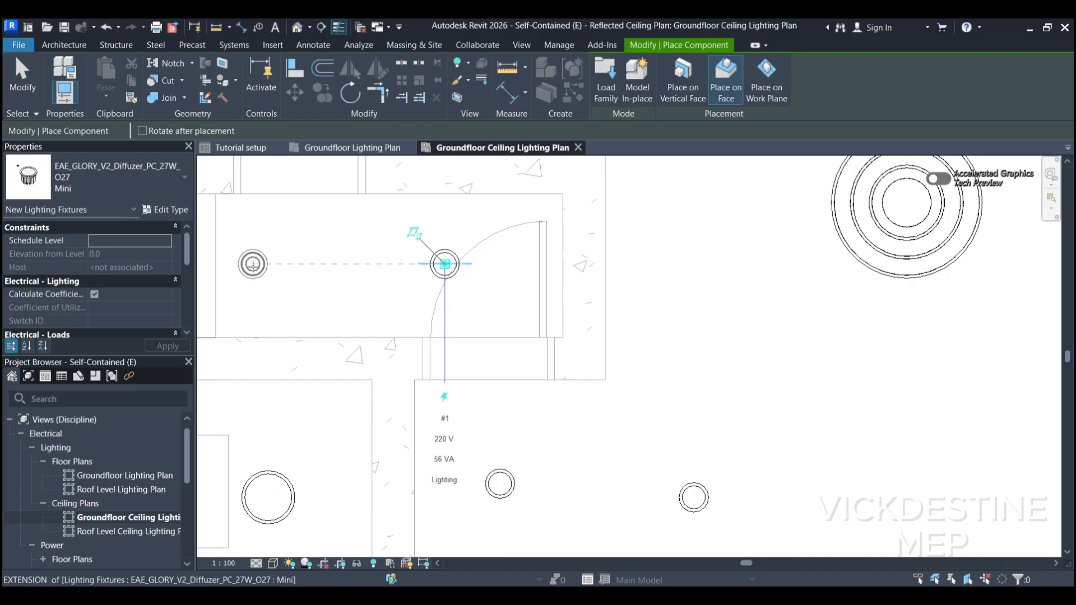
{"action": "scroll", "coordinate": [363, 293], "scroll_direction": "down", "scroll_amount": 3}
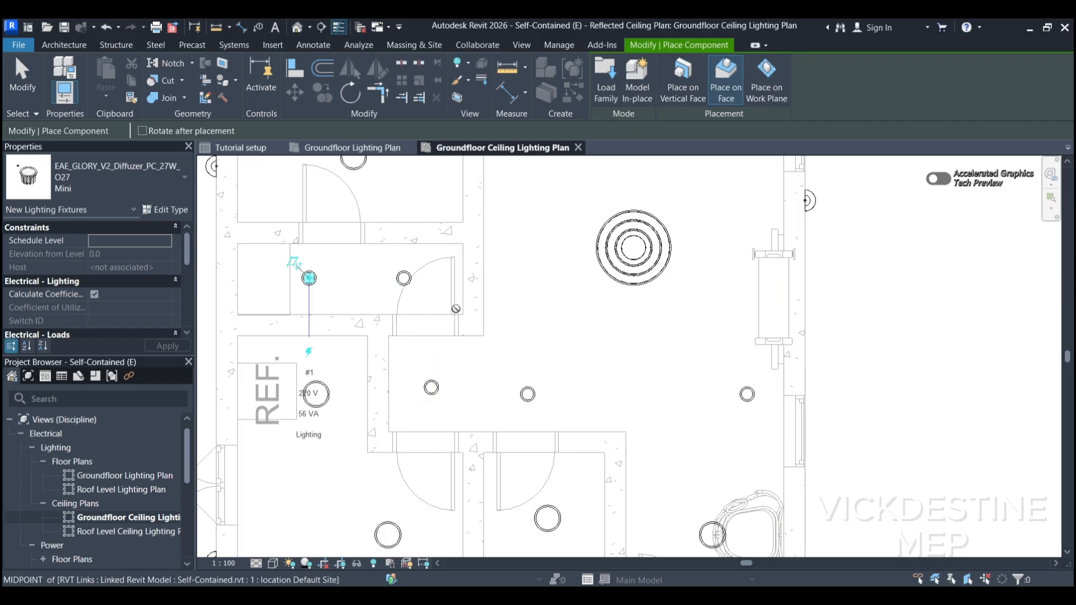
{"action": "scroll", "coordinate": [364, 343], "scroll_direction": "down", "scroll_amount": 2}
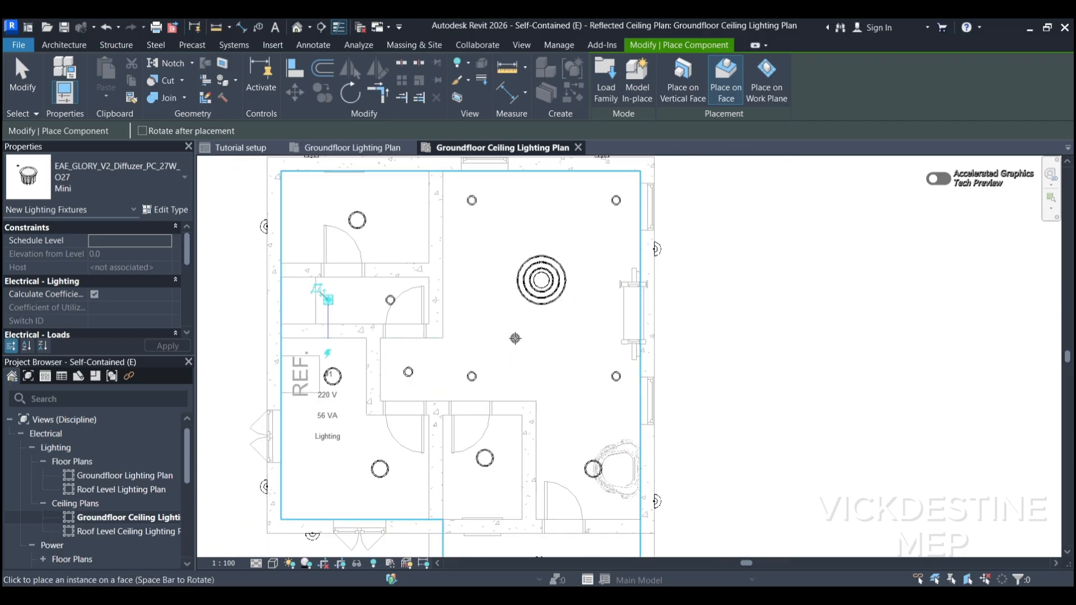
{"action": "key", "text": "Escape"}
{"action": "key", "text": "Escape"}
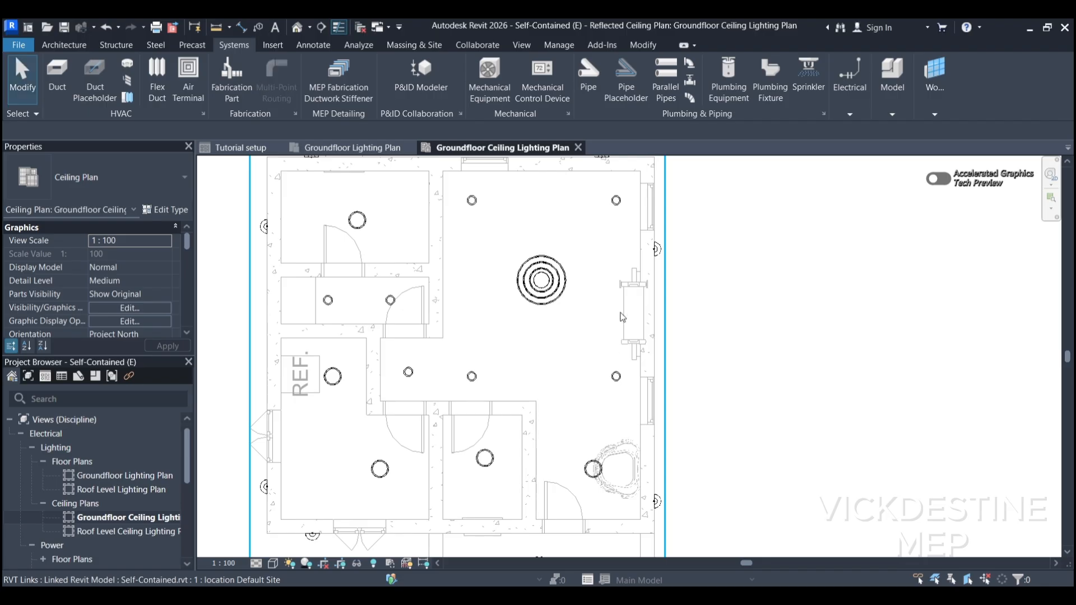
Review the ceiling plan's fixture layout and the lighting plan topics in the Tutorial setup legend.
{"action": "scroll", "coordinate": [414, 178], "scroll_direction": "down", "scroll_amount": 1}
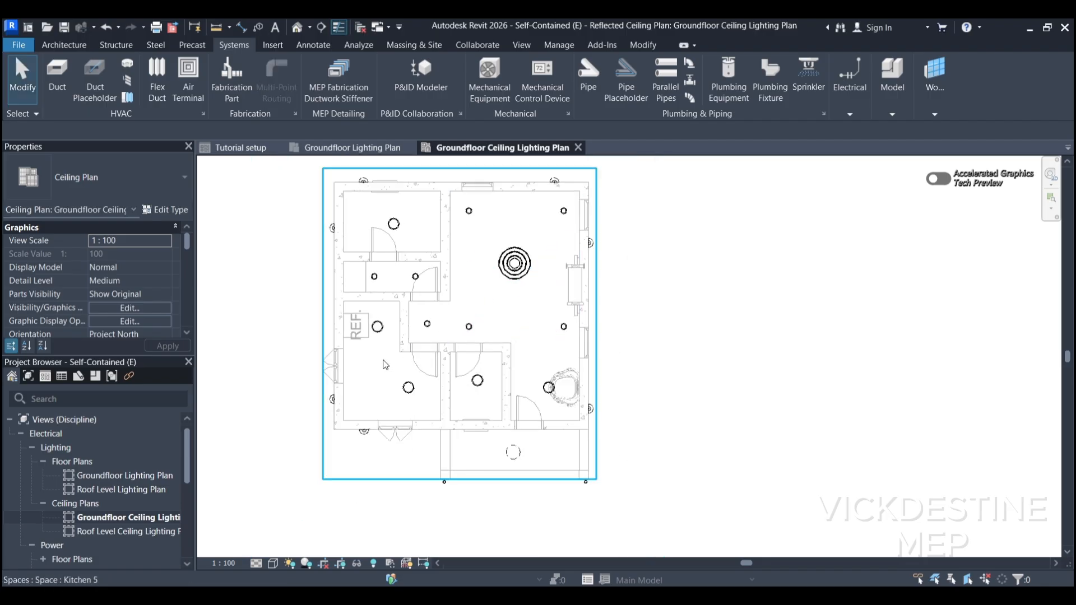
{"action": "scroll", "coordinate": [545, 317], "scroll_direction": "up", "scroll_amount": 1}
{"action": "middle_click_drag", "start_coordinate": [546, 318], "coordinate": [535, 368]}
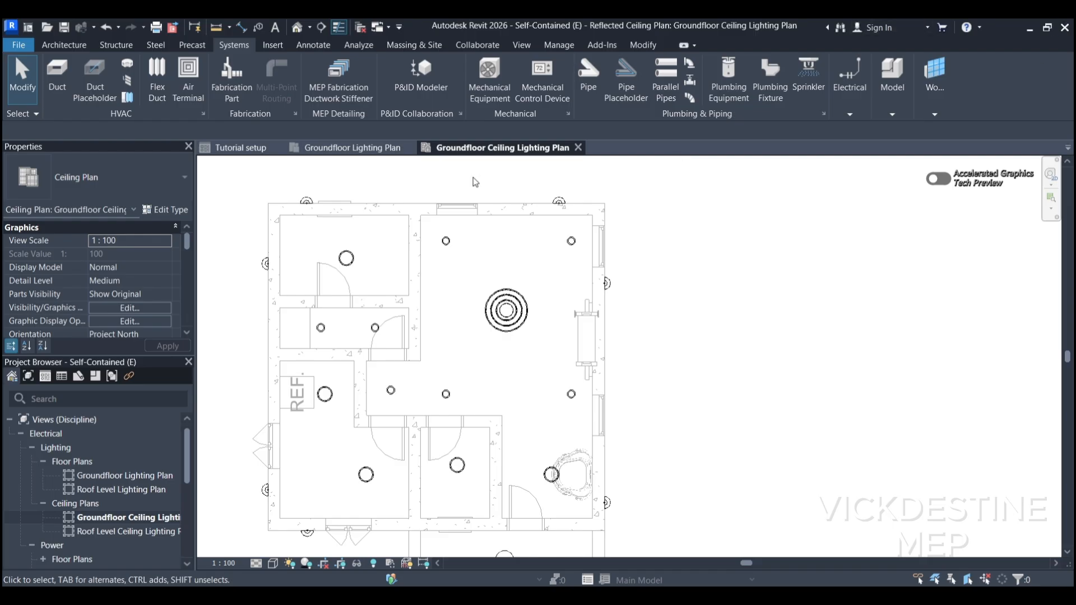
{"action": "left_click", "coordinate": [232, 148]}
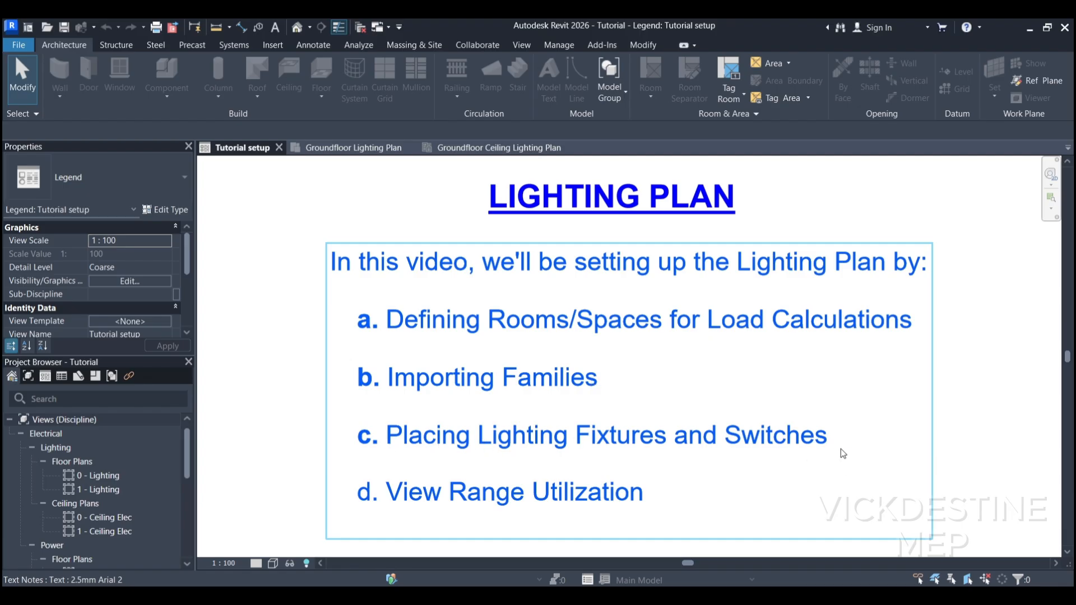
{"action": "left_click", "coordinate": [473, 149]}
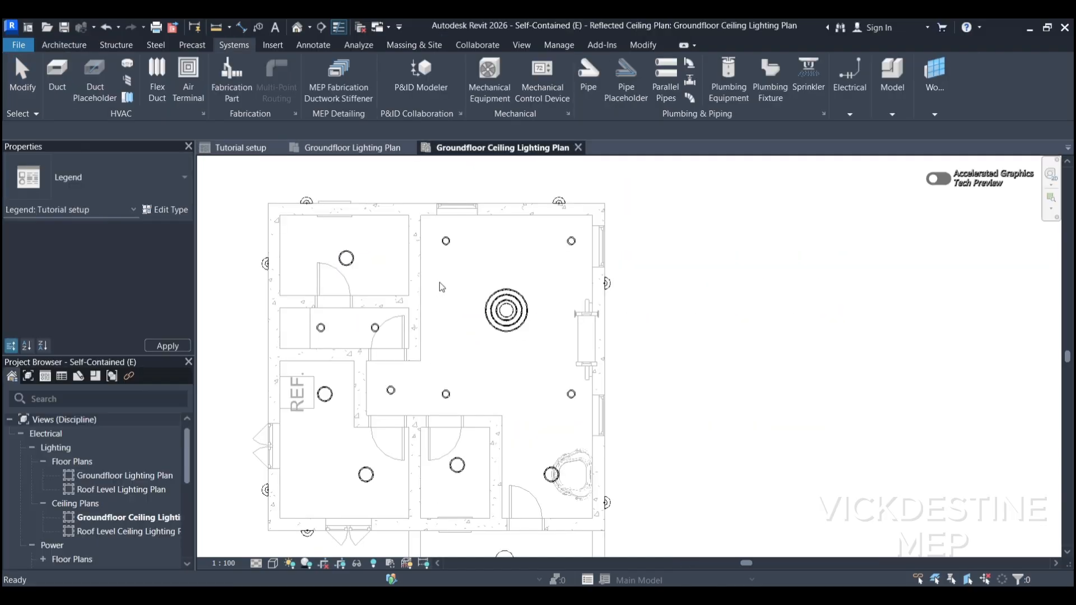
{"action": "scroll", "coordinate": [480, 316], "scroll_direction": "down", "scroll_amount": 1}
{"action": "scroll", "coordinate": [425, 279], "scroll_direction": "up", "scroll_amount": 1}
{"action": "scroll", "coordinate": [427, 277], "scroll_direction": "up", "scroll_amount": 1}
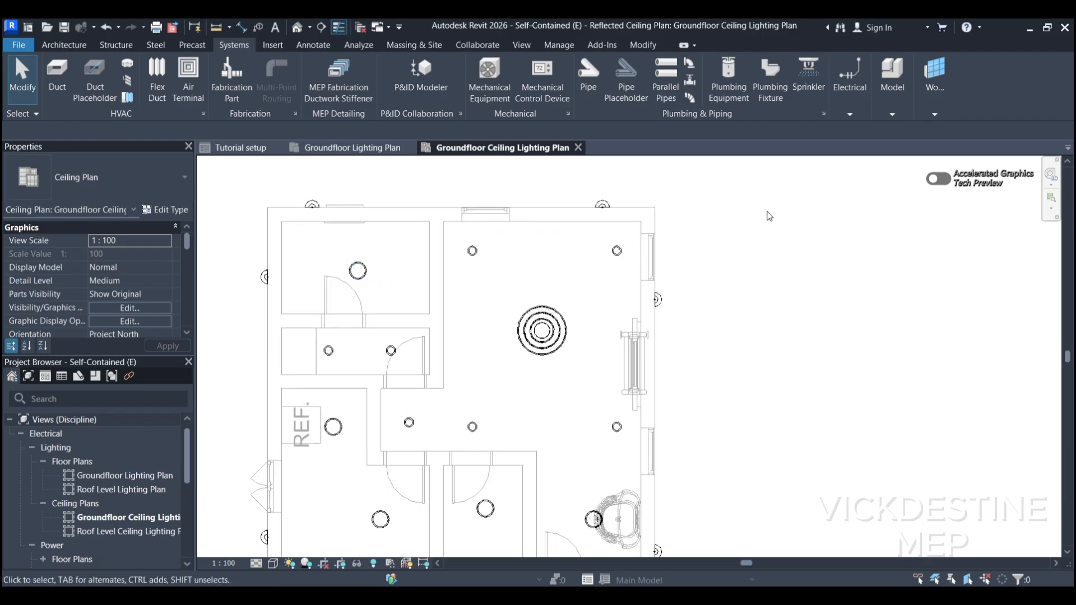
Add an aligned dimension between the large room's left wall and its upper-left Mini fixture.
{"action": "left_click", "coordinate": [639, 44]}
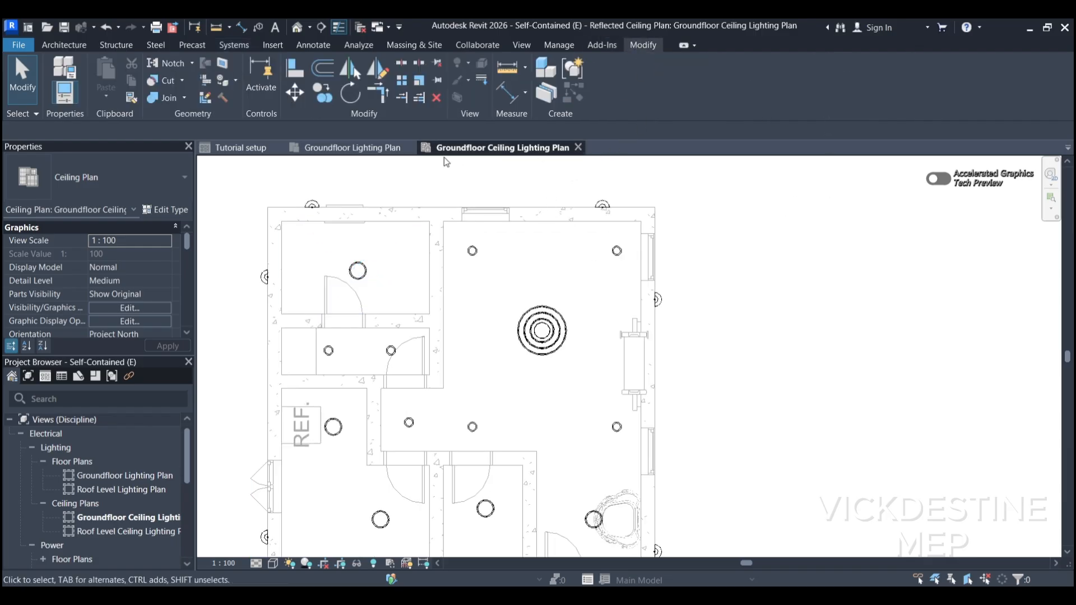
{"action": "left_click", "coordinate": [507, 90]}
{"action": "scroll", "coordinate": [456, 249], "scroll_direction": "up", "scroll_amount": 3}
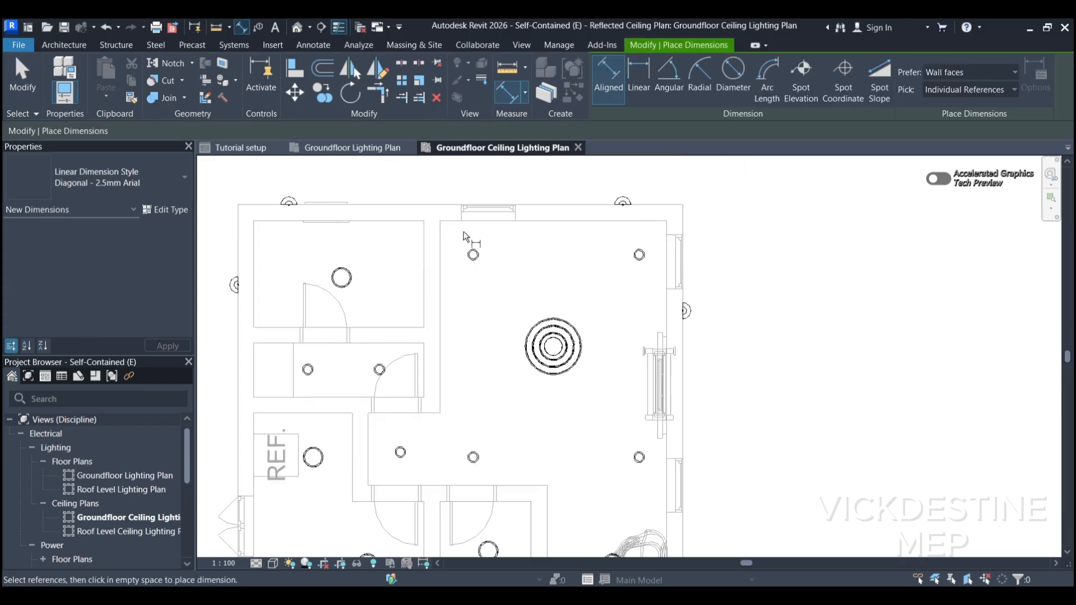
{"action": "left_click", "coordinate": [418, 282]}
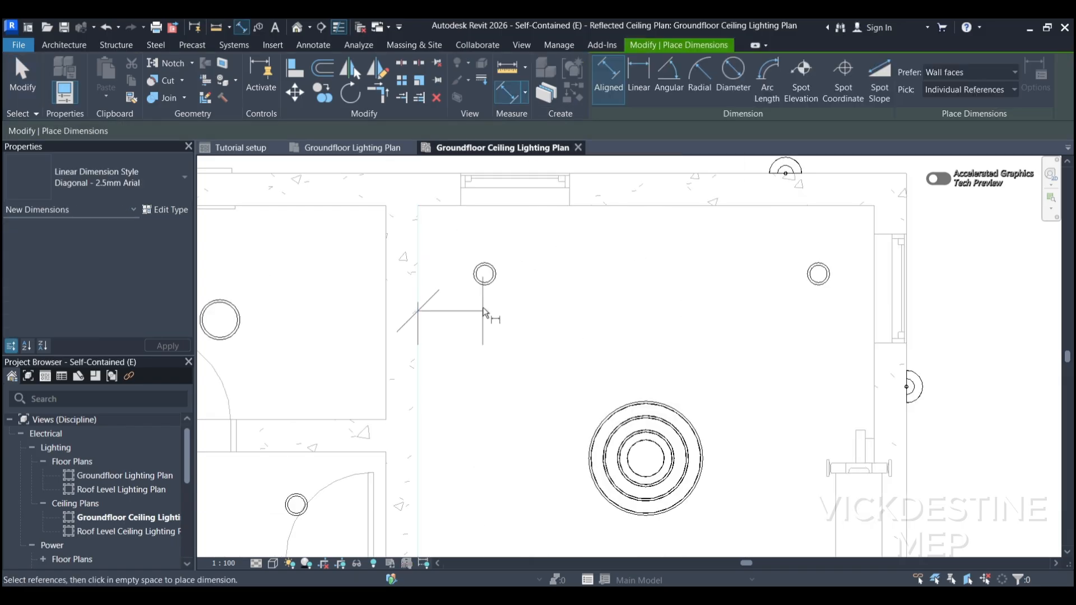
{"action": "scroll", "coordinate": [485, 296], "scroll_direction": "down", "scroll_amount": 3}
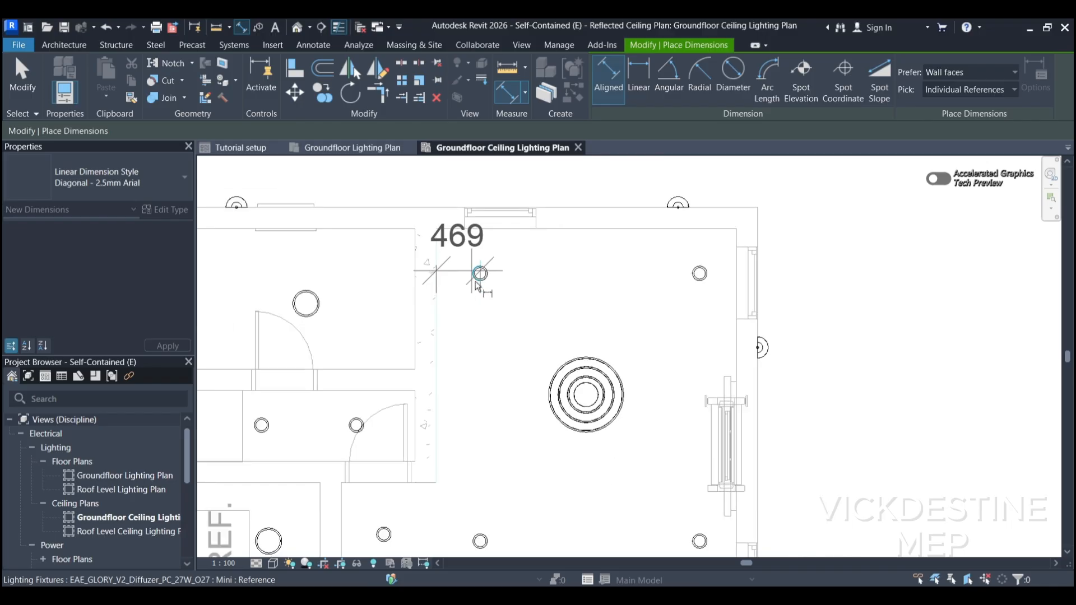
{"action": "left_click", "coordinate": [470, 354]}
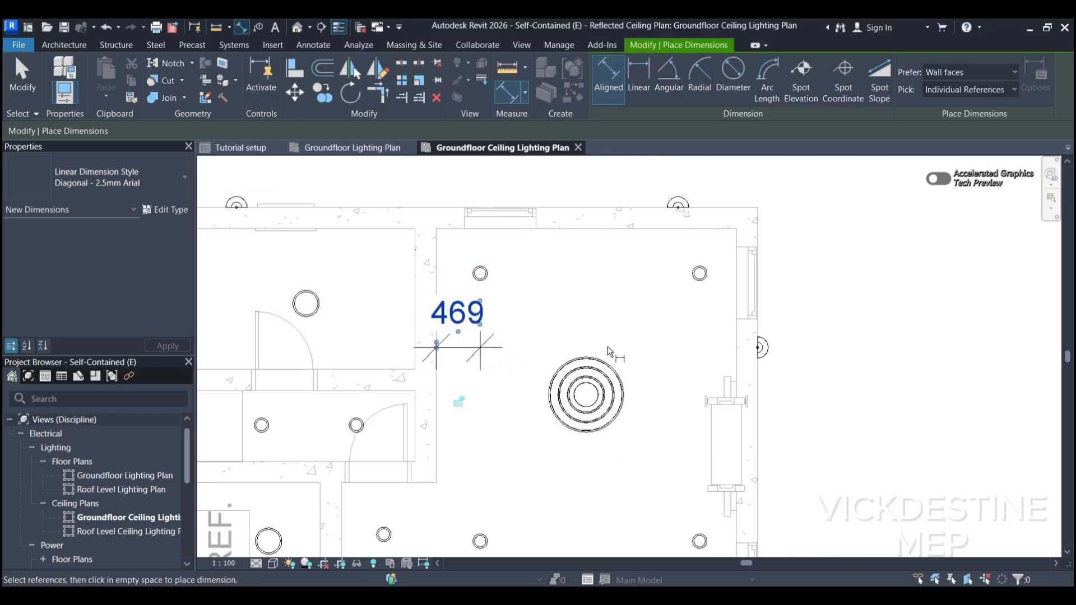
Add an aligned dimension between the large room's upper-right Mini fixture and its right wall.
{"action": "left_click", "coordinate": [701, 280]}
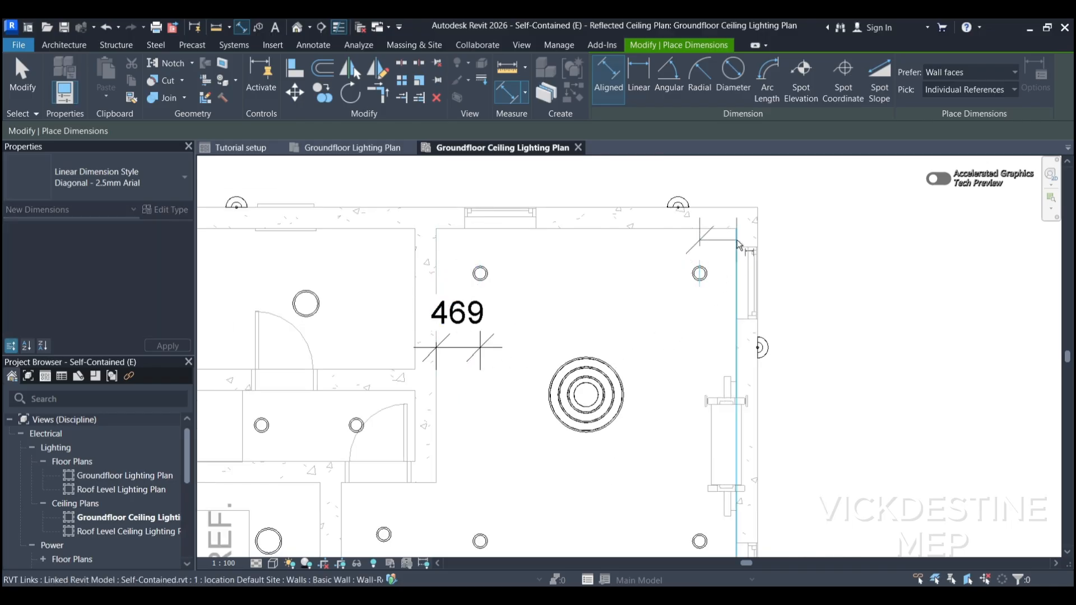
{"action": "left_click", "coordinate": [734, 264]}
{"action": "left_click", "coordinate": [707, 359]}
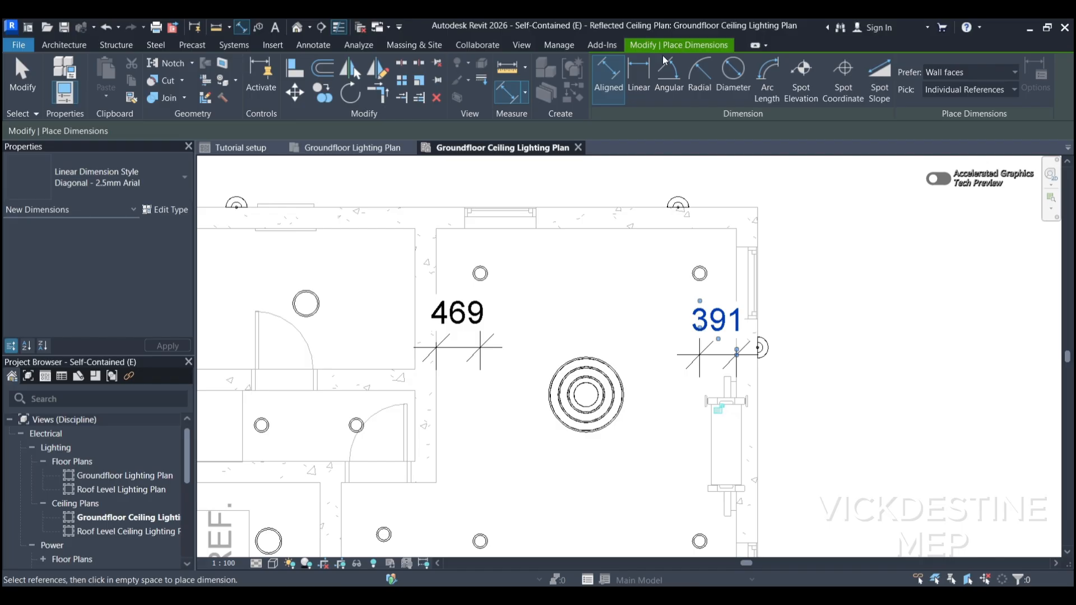
{"action": "key", "text": "Escape"}
{"action": "key", "text": "Escape"}
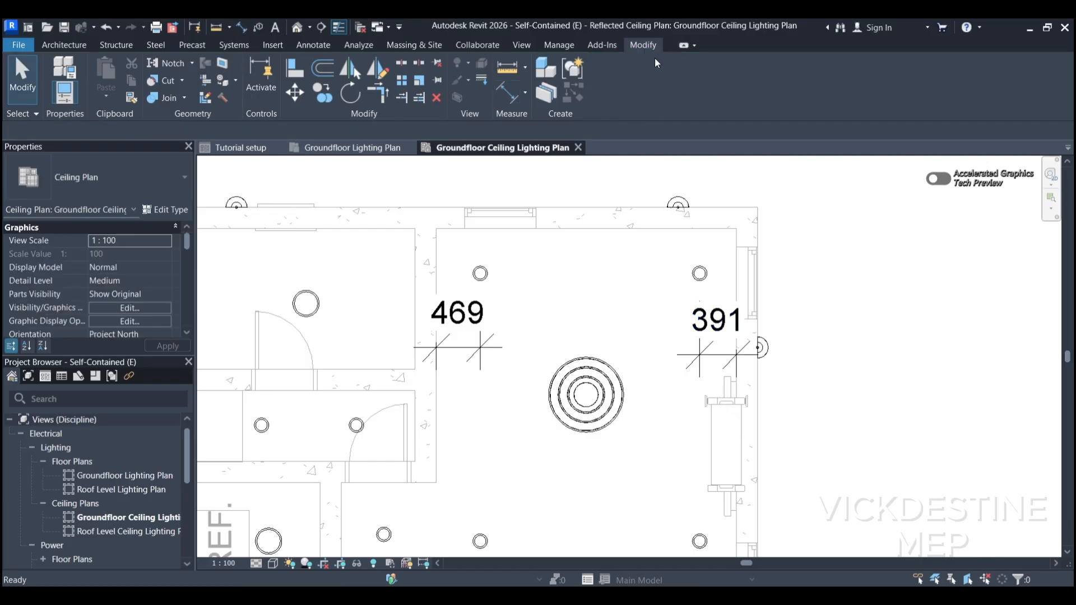
Add an aligned vertical dimension between the large room's upper-left Mini fixture and its top wall.
{"action": "left_click", "coordinate": [512, 96]}
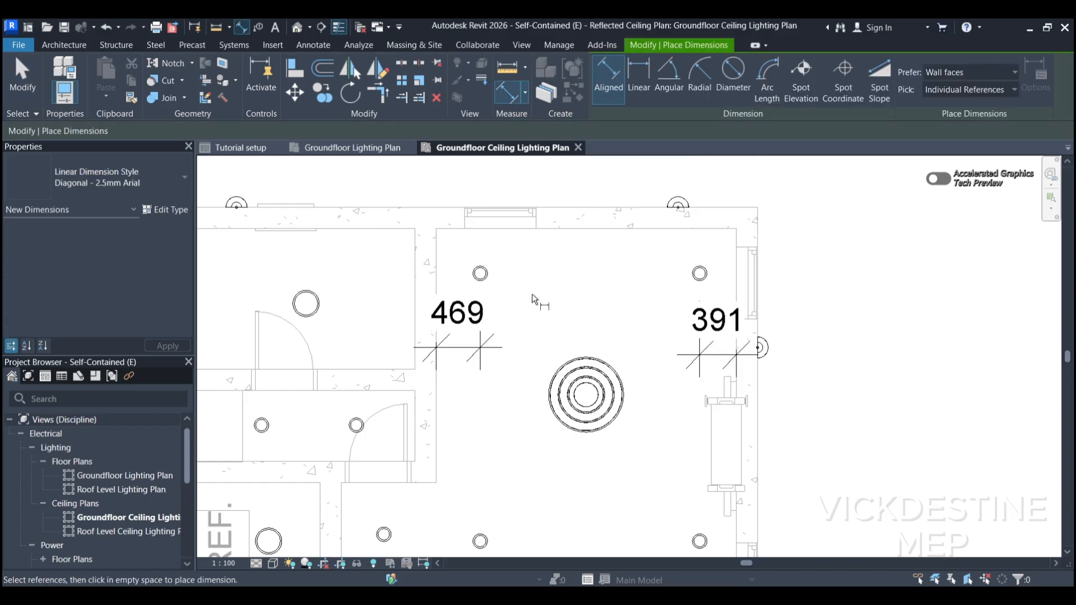
{"action": "left_click", "coordinate": [496, 277]}
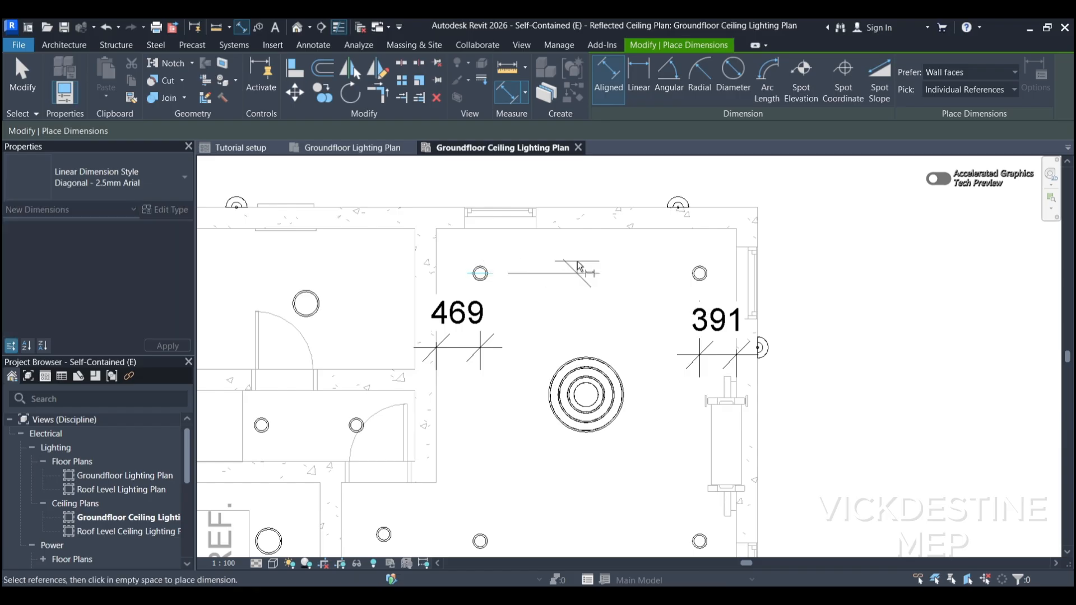
{"action": "left_click", "coordinate": [577, 231]}
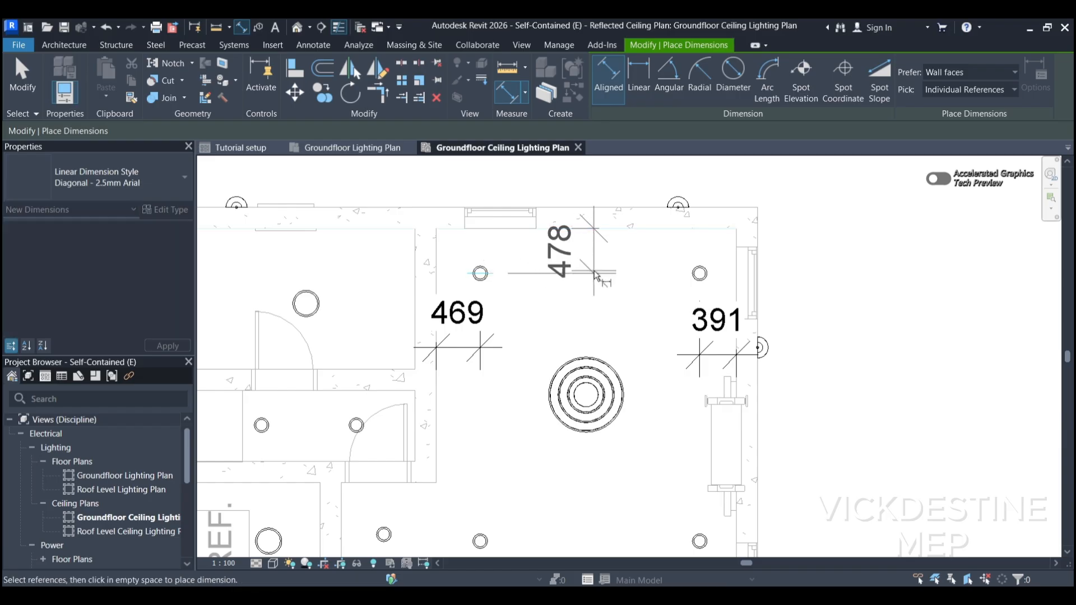
{"action": "left_click", "coordinate": [594, 279]}
{"action": "key", "text": "Escape"}
{"action": "key", "text": "Escape"}
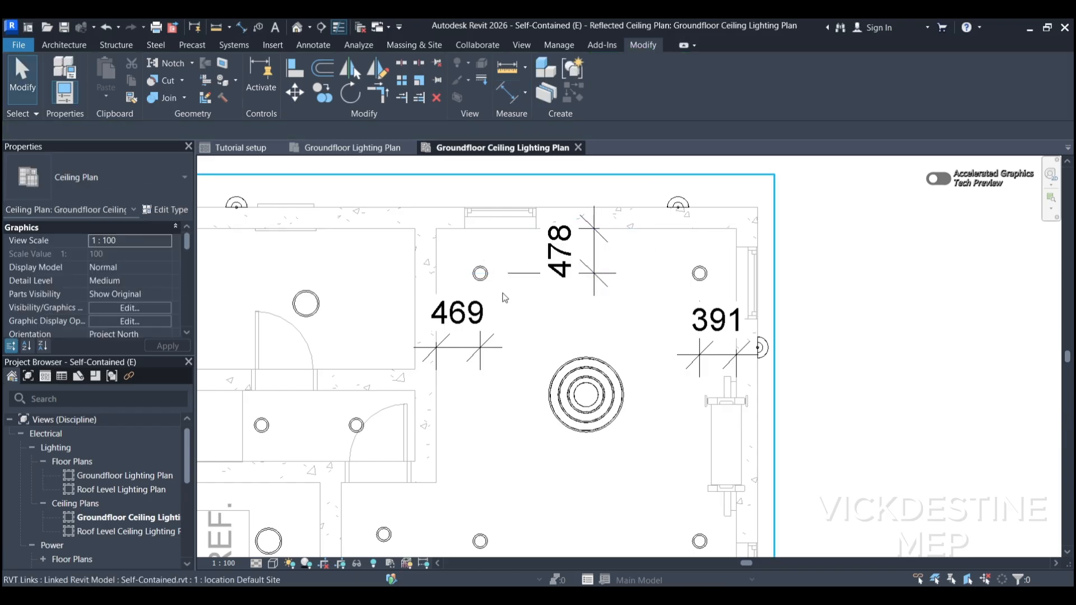
Set the upper-left Mini fixture's distances from the left wall and the top wall to 500 mm each.
{"action": "left_click", "coordinate": [480, 275]}
{"action": "left_click", "coordinate": [460, 329]}
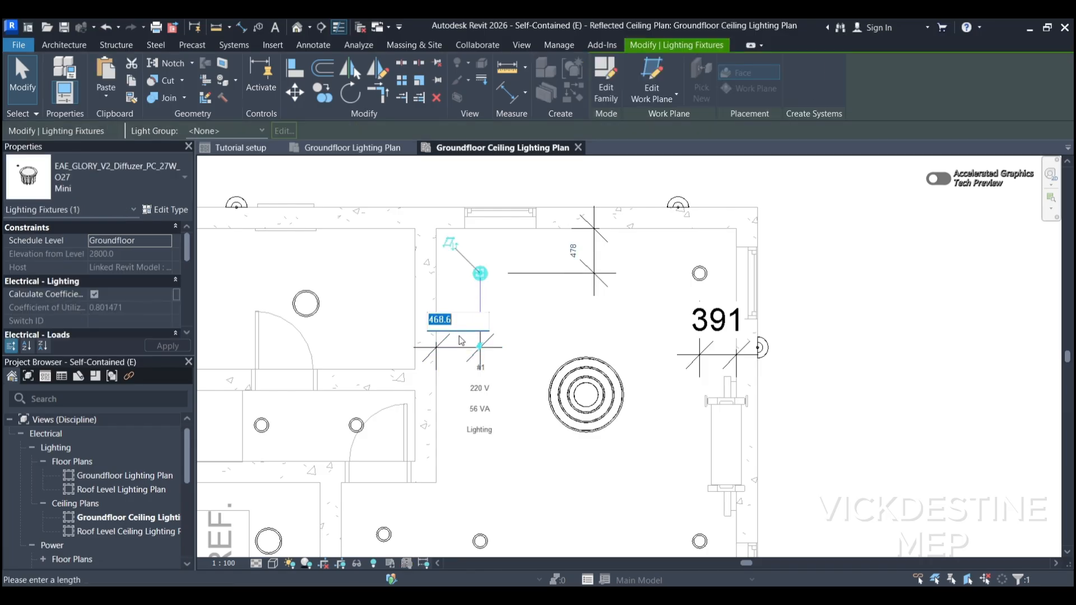
{"action": "type", "text": "500"}
{"action": "key", "text": "Return"}
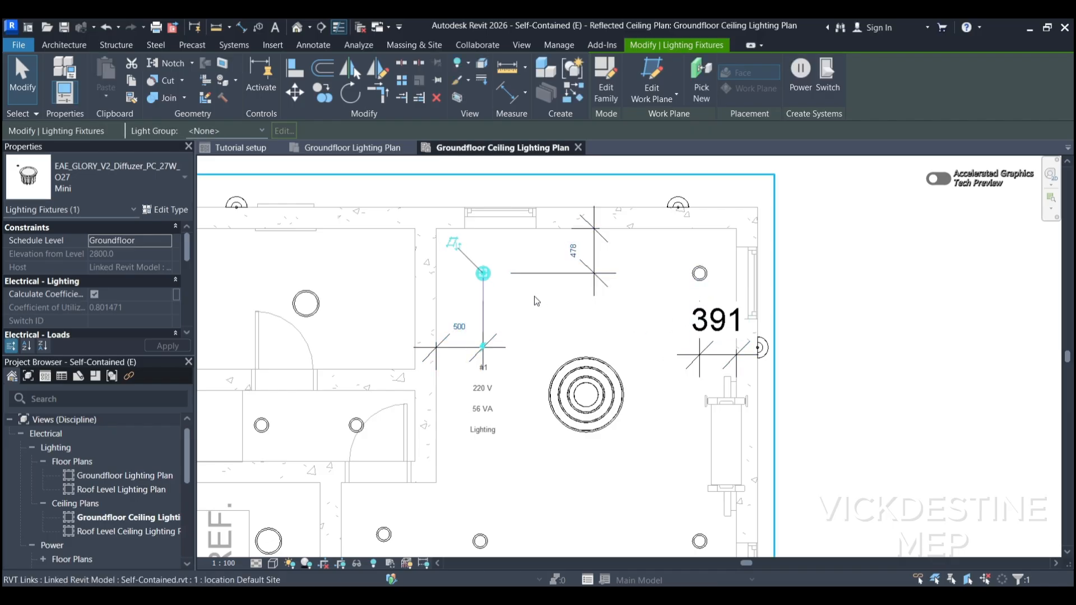
{"action": "left_click", "coordinate": [572, 251]}
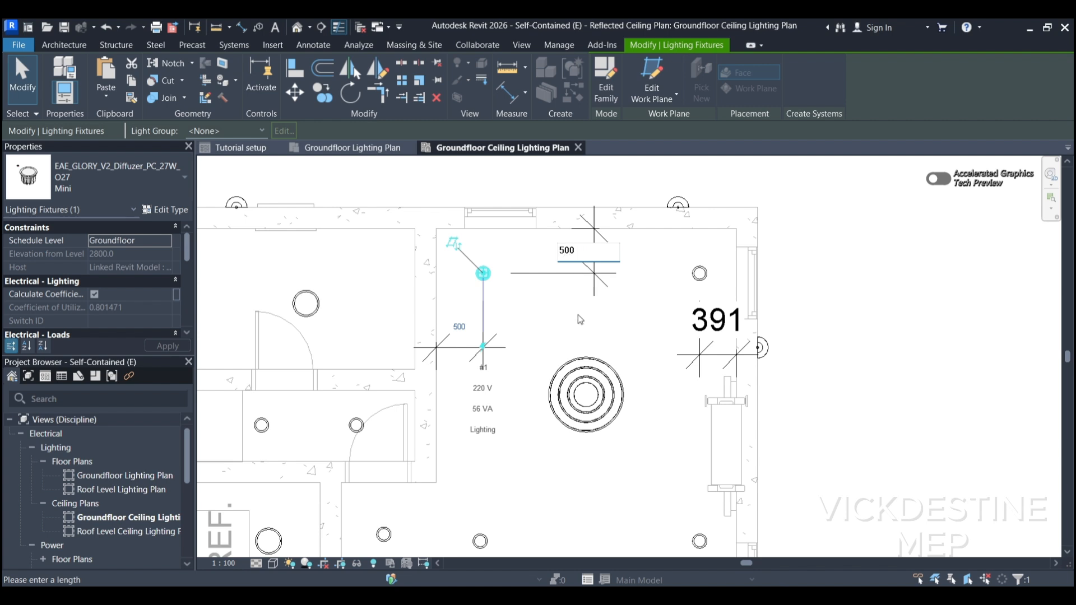
{"action": "type", "text": "500"}
{"action": "key", "text": "Return"}
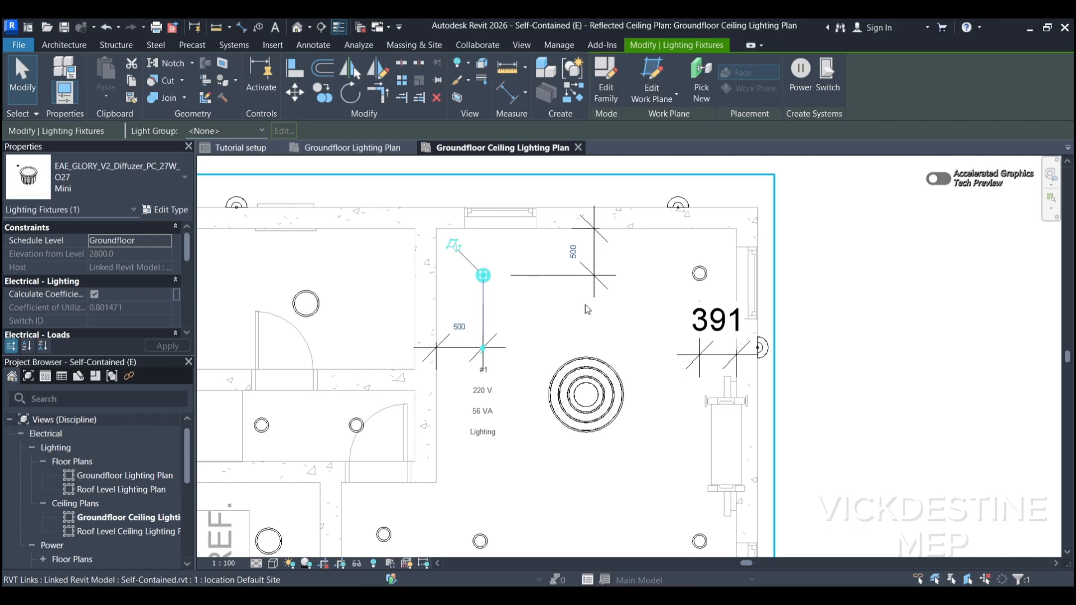
Delete both 500 mm dimensions of the large room's upper-left Mini fixture.
{"action": "left_click", "coordinate": [595, 278]}
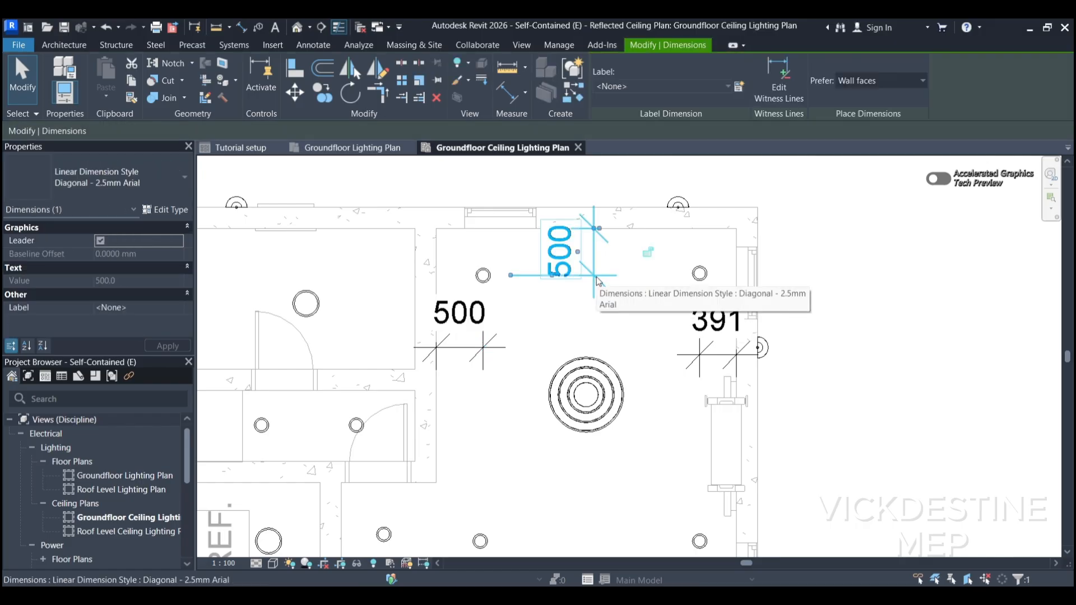
{"action": "key", "text": "Delete"}
{"action": "left_click", "coordinate": [451, 347]}
{"action": "key", "text": "Delete"}
Align the large room's upper-right Mini fixture horizontally with the upper-left Mini fixture.
{"action": "key", "text": "a"}
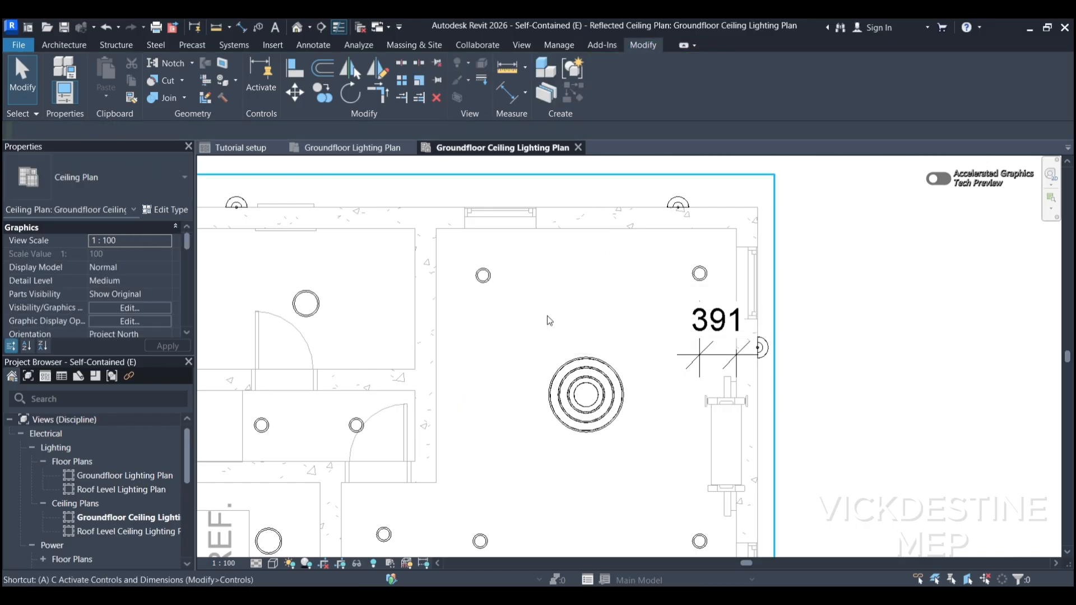
{"action": "left_click", "coordinate": [295, 68]}
{"action": "left_click", "coordinate": [497, 280]}
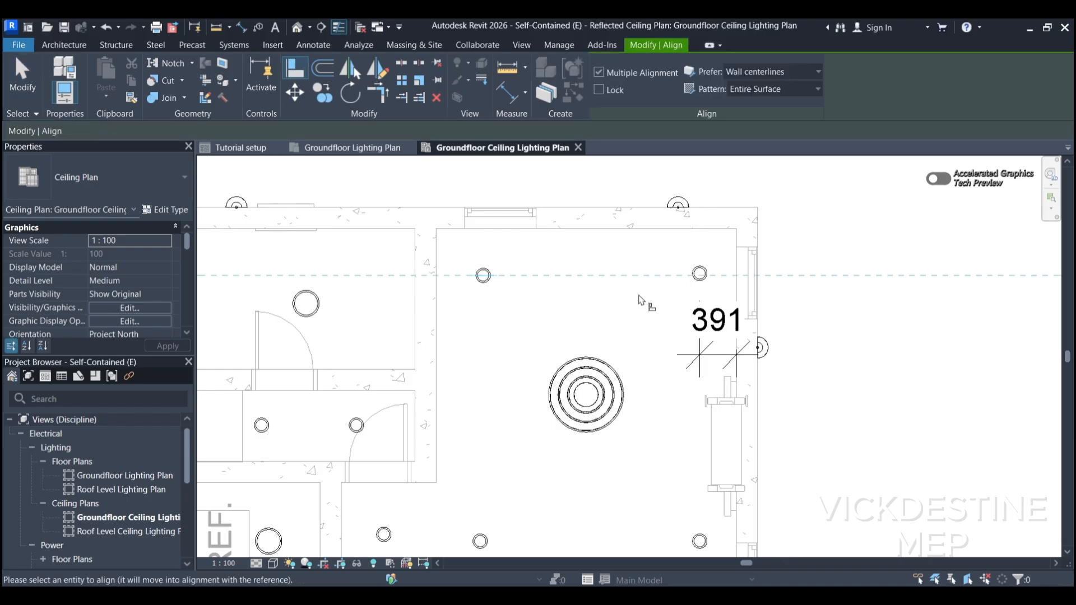
{"action": "left_click", "coordinate": [712, 283]}
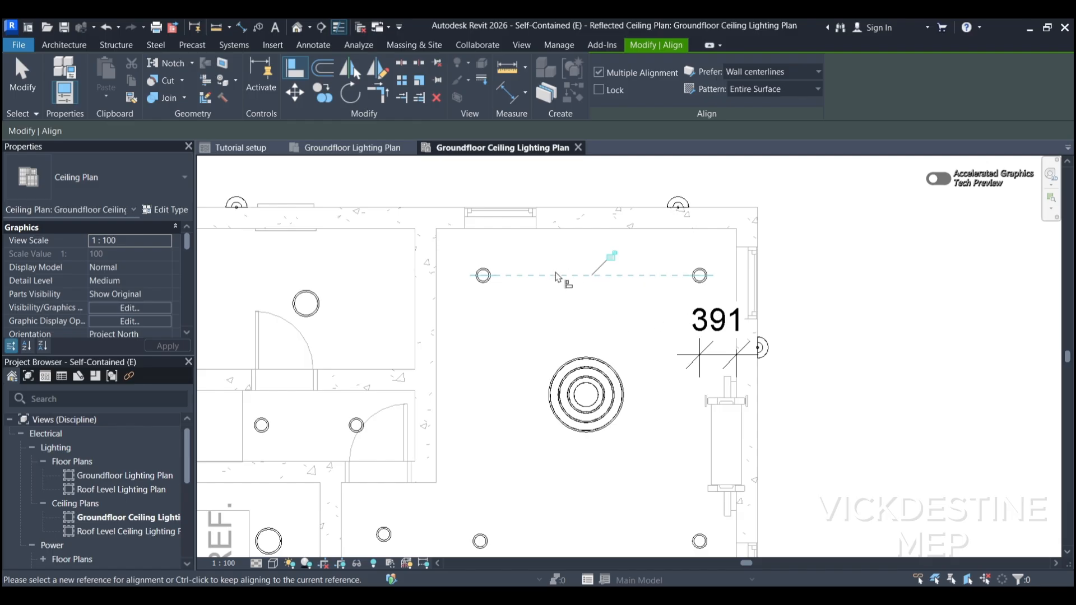
{"action": "key", "text": "Escape"}
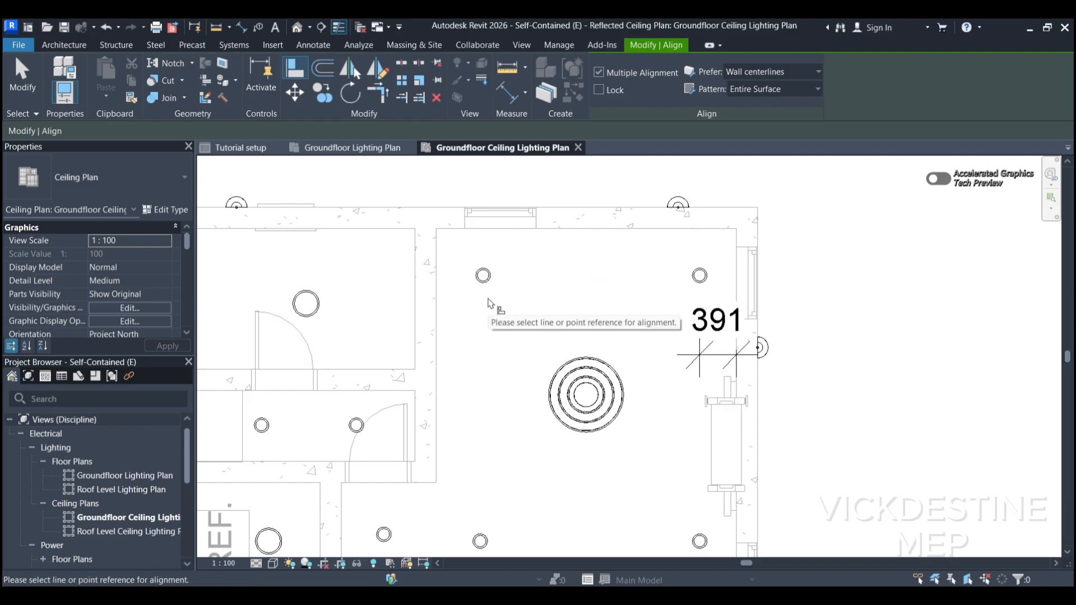
Align the large room's lower-left Mini fixture vertically with the upper-left Mini fixture.
{"action": "left_click", "coordinate": [486, 294]}
{"action": "scroll", "coordinate": [499, 395], "scroll_direction": "down", "scroll_amount": 1}
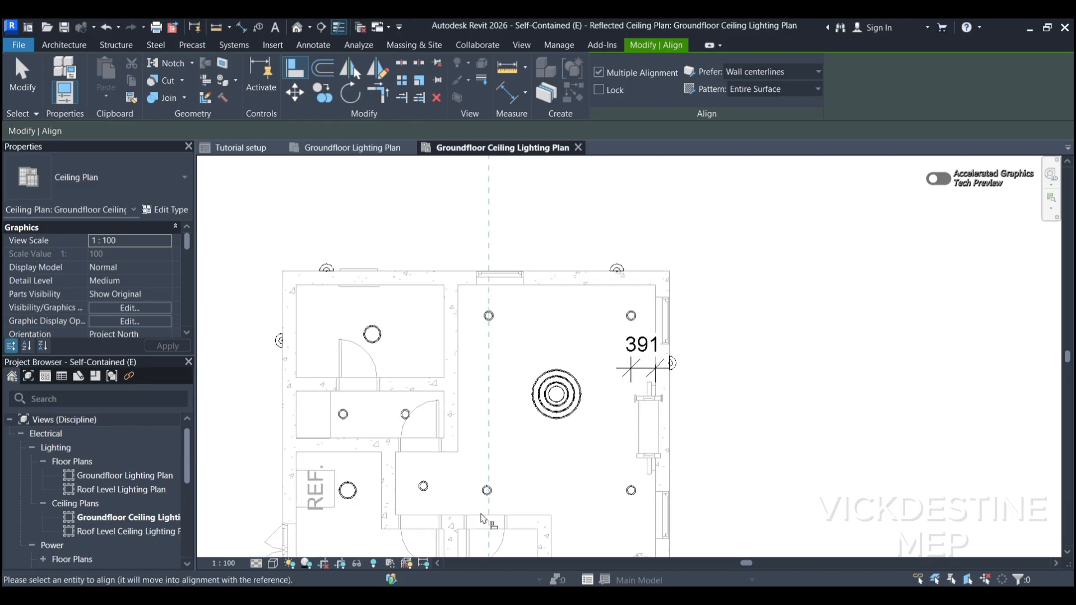
{"action": "scroll", "coordinate": [484, 510], "scroll_direction": "up", "scroll_amount": 2}
{"action": "left_click", "coordinate": [495, 465]}
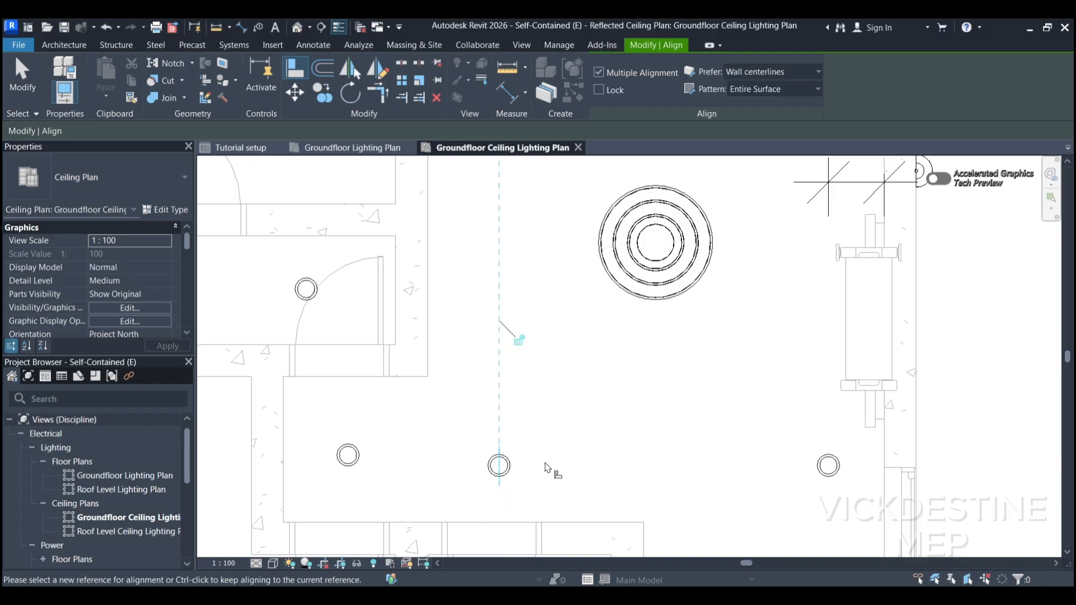
{"action": "scroll", "coordinate": [518, 453], "scroll_direction": "down", "scroll_amount": 2}
{"action": "key", "text": "Escape"}
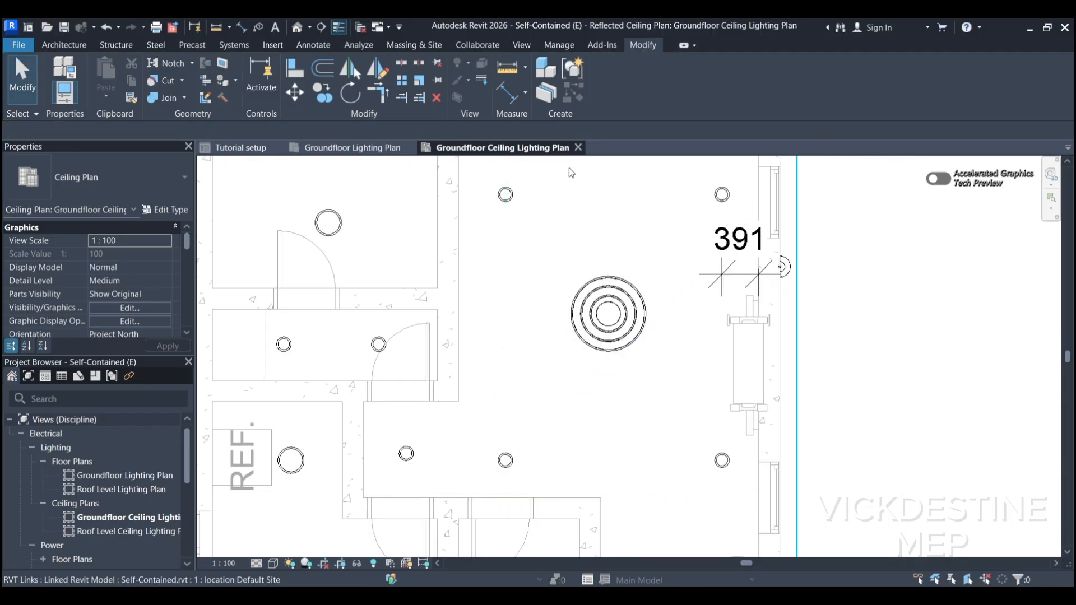
Add an aligned vertical dimension between the large room's lower-left Mini fixture and the wall below it.
{"action": "left_click", "coordinate": [501, 94]}
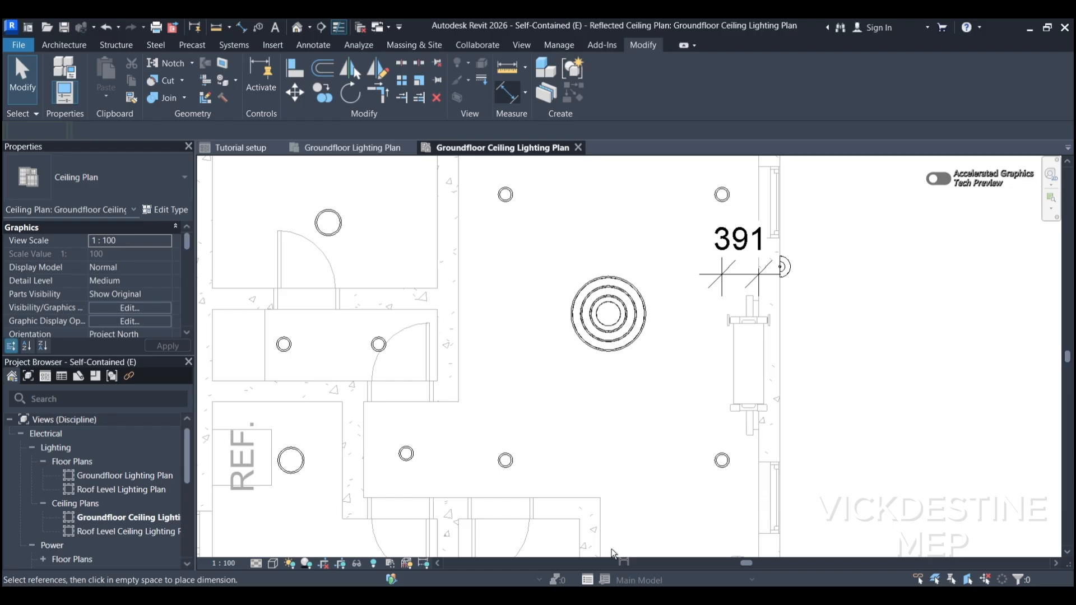
{"action": "left_click", "coordinate": [510, 462]}
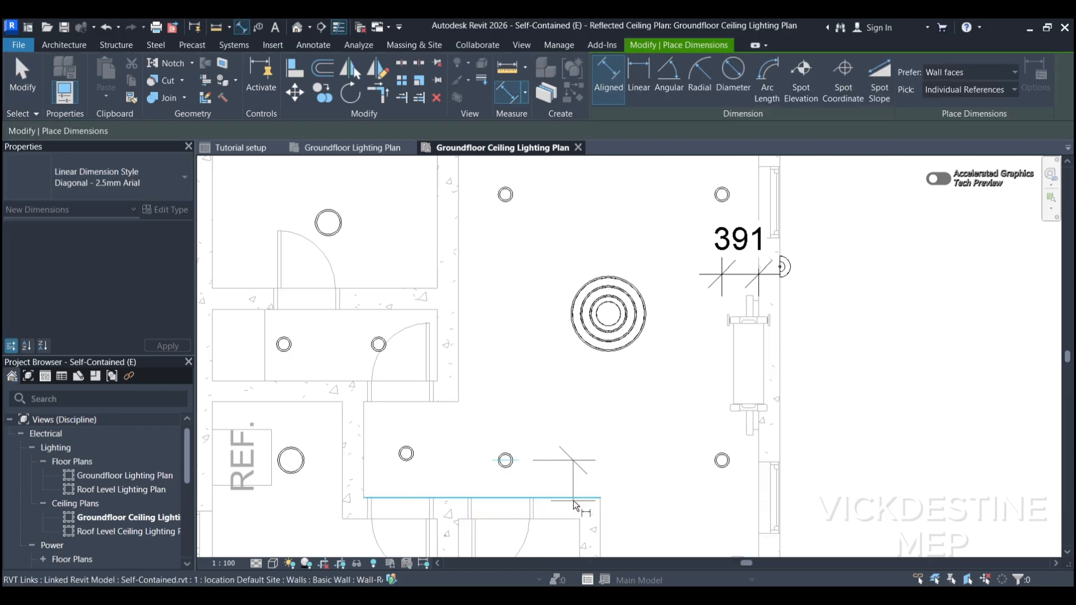
{"action": "left_click", "coordinate": [578, 496]}
{"action": "left_click", "coordinate": [583, 489]}
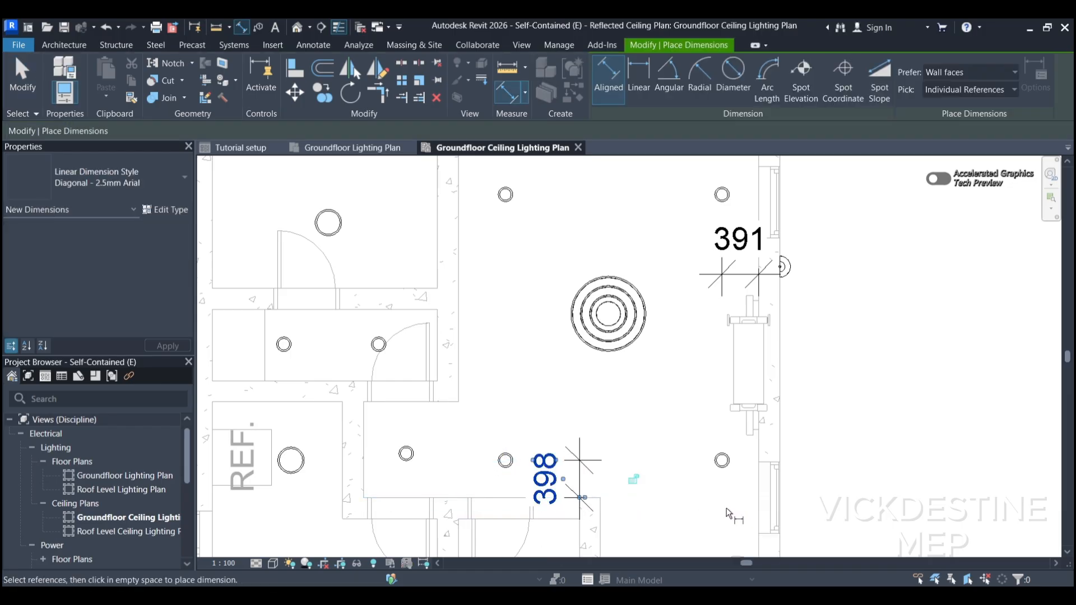
Add an aligned dimension between the large room's lower-right Mini fixture and the right wall.
{"action": "left_click", "coordinate": [722, 460]}
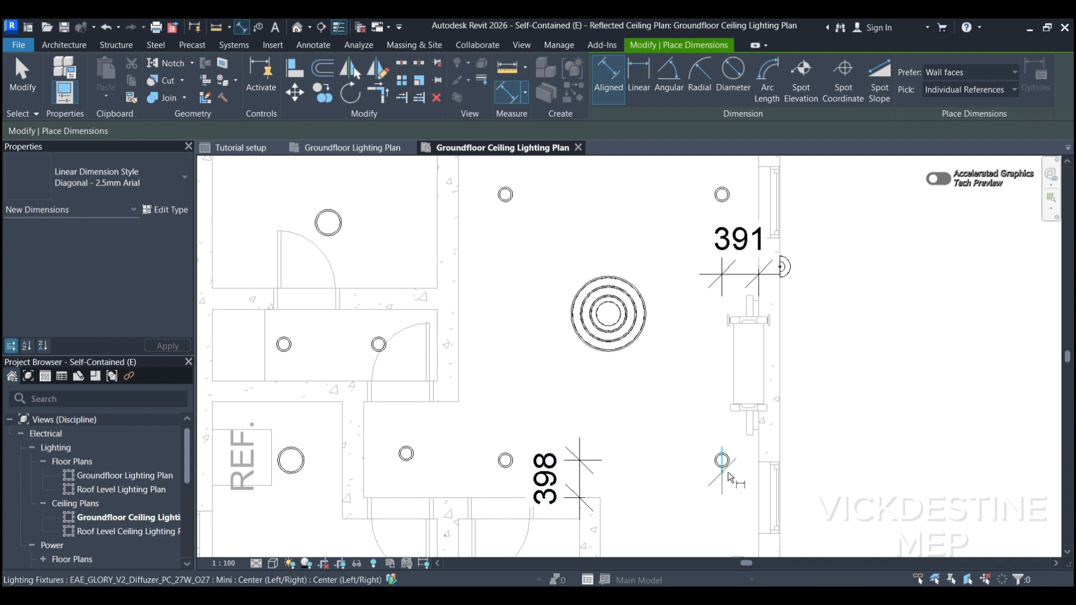
{"action": "left_click", "coordinate": [759, 457]}
{"action": "left_click", "coordinate": [728, 414]}
{"action": "key", "text": "Escape"}
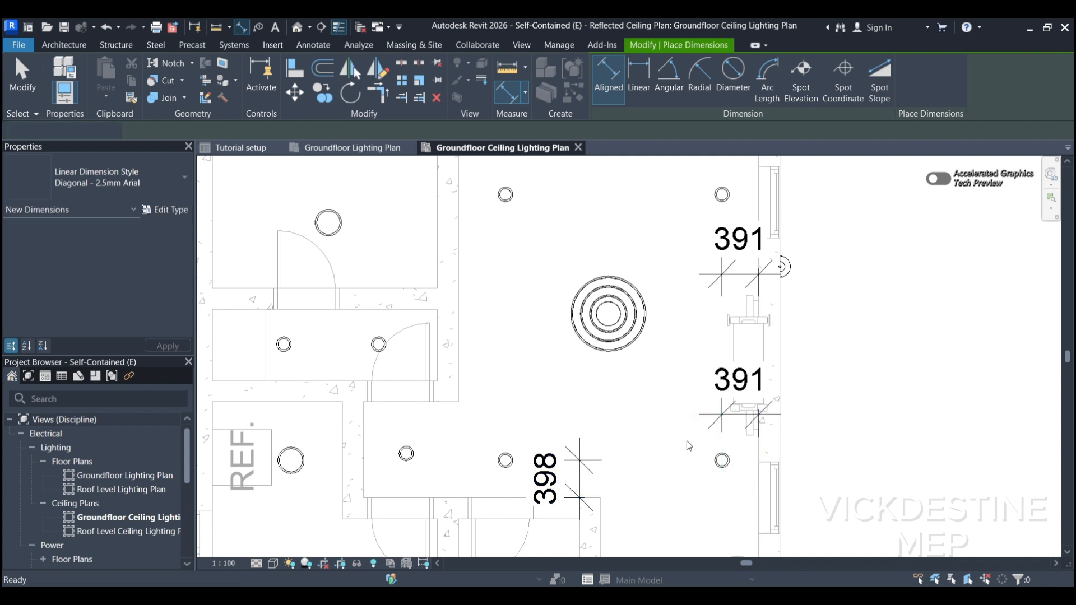
{"action": "key", "text": "Escape"}
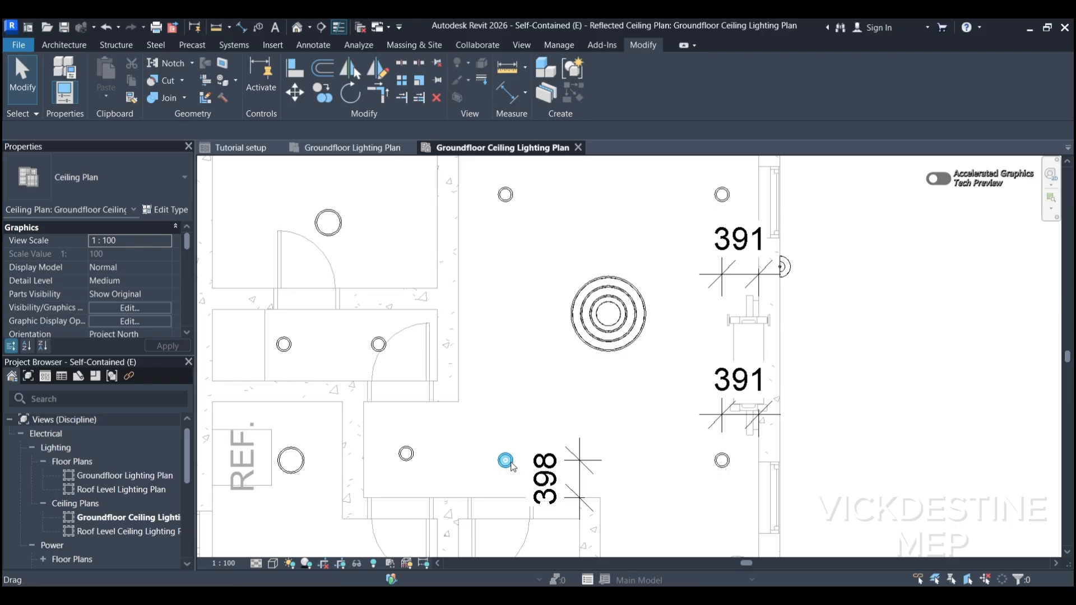
Set the lower-left Mini fixture's distance from the wall below it to 500 mm.
{"action": "left_click", "coordinate": [506, 461]}
{"action": "left_click", "coordinate": [560, 479]}
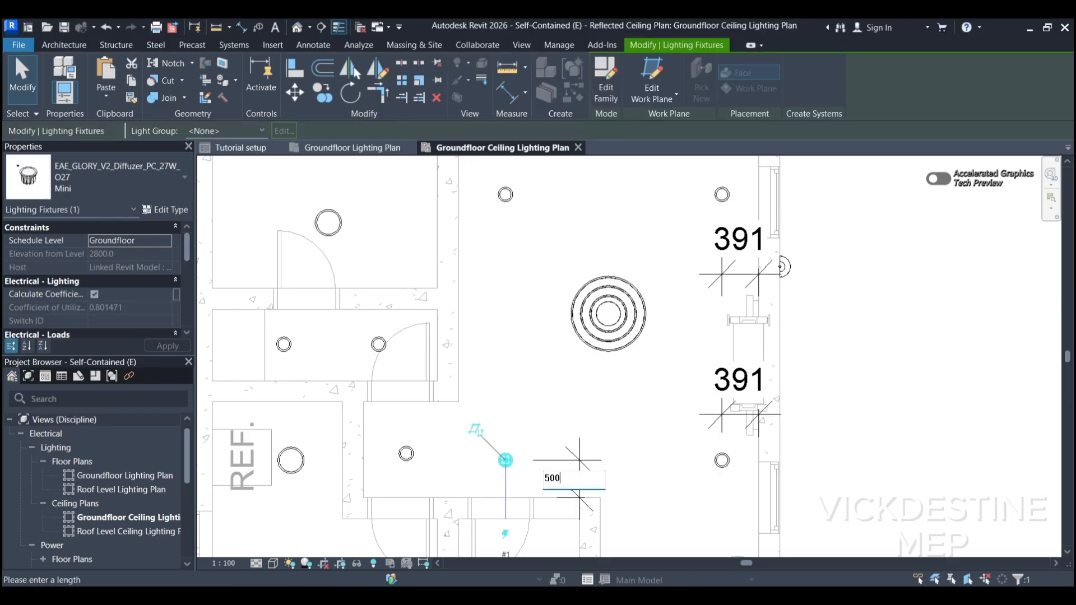
{"action": "type", "text": "500"}
{"action": "key", "text": "Return"}
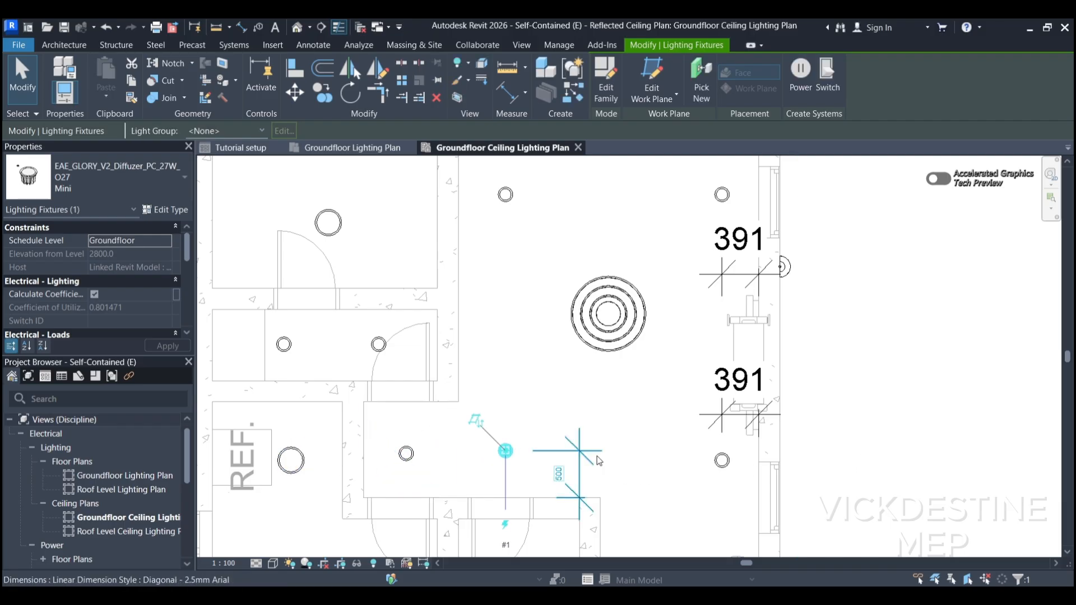
{"action": "scroll", "coordinate": [577, 462], "scroll_direction": "up", "scroll_amount": 2}
{"action": "scroll", "coordinate": [348, 335], "scroll_direction": "down", "scroll_amount": 2}
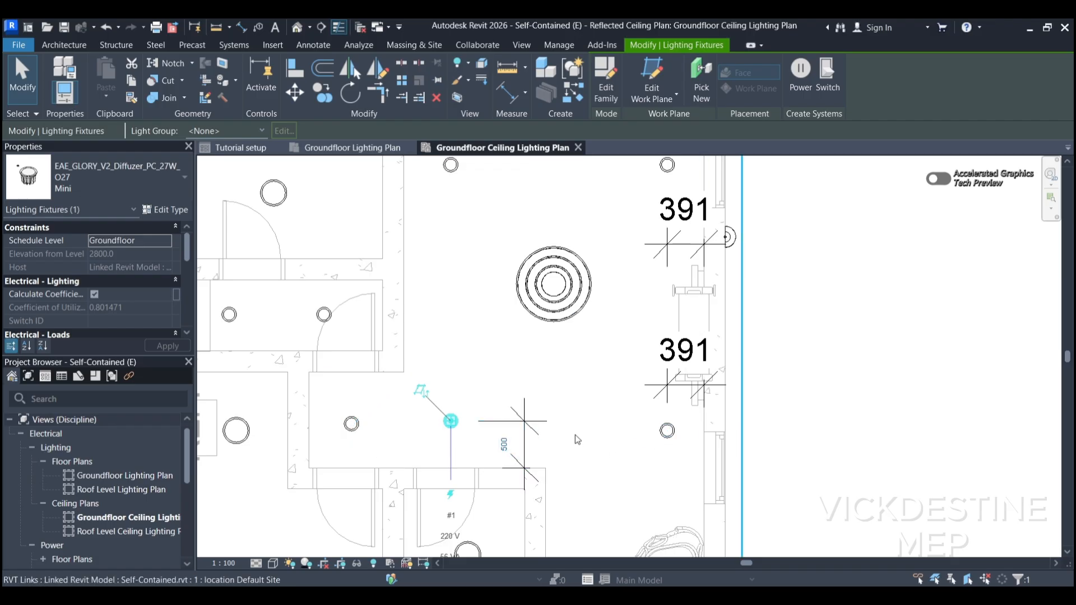
Set the lower-right Mini fixture's distance from the right wall to 500 mm.
{"action": "left_click", "coordinate": [667, 430]}
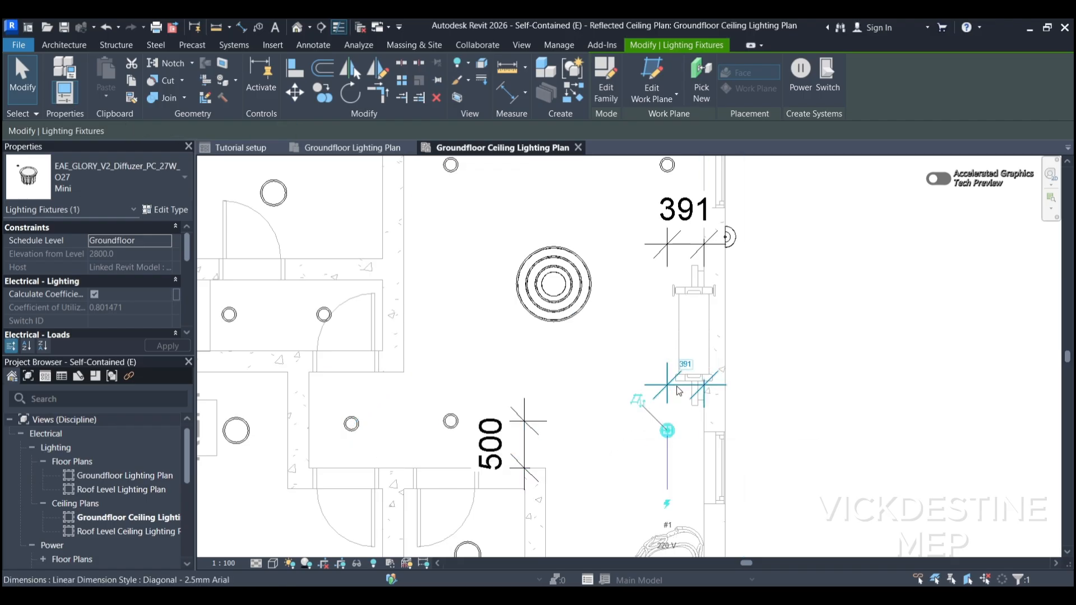
{"action": "left_click", "coordinate": [687, 364]}
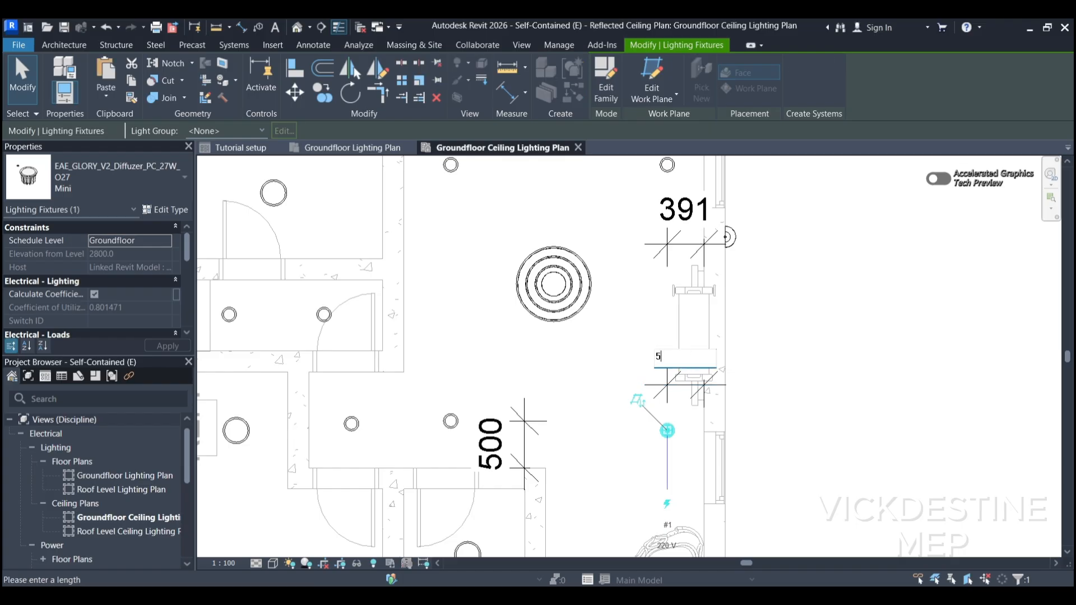
{"action": "type", "text": "500"}
{"action": "key", "text": "Return"}
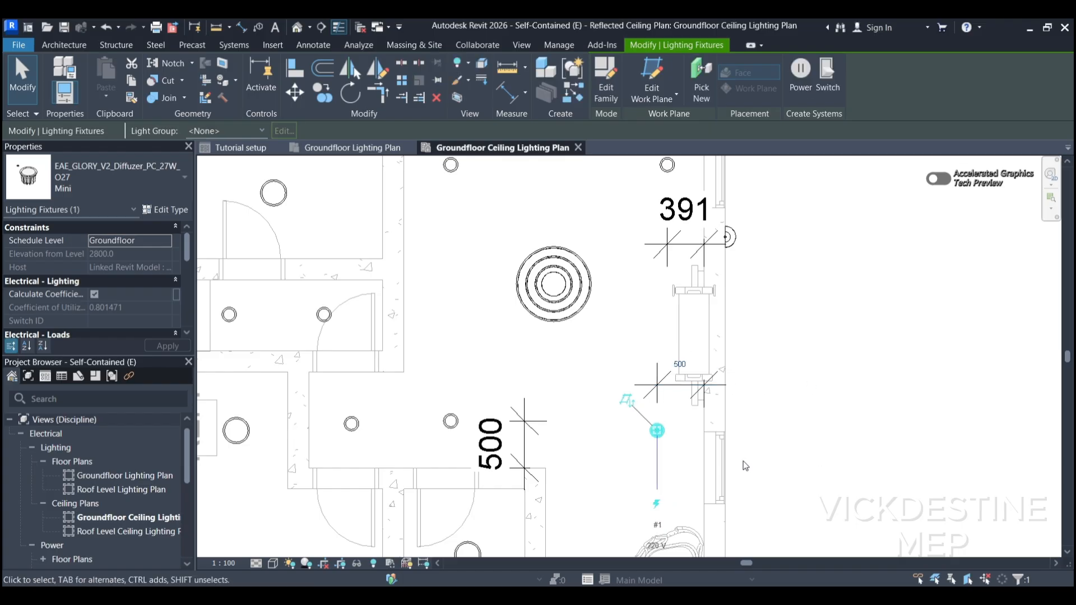
Delete the two 500 mm dimensions of the large room's lower Mini fixtures.
{"action": "key", "text": "Escape"}
{"action": "left_click", "coordinate": [659, 400]}
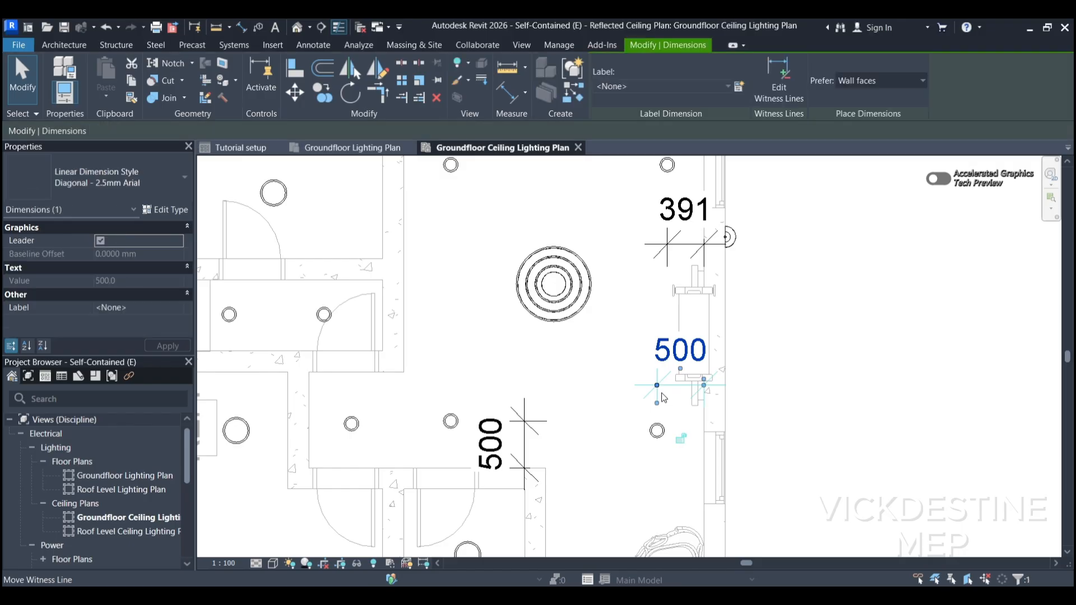
{"action": "key", "text": "Escape"}
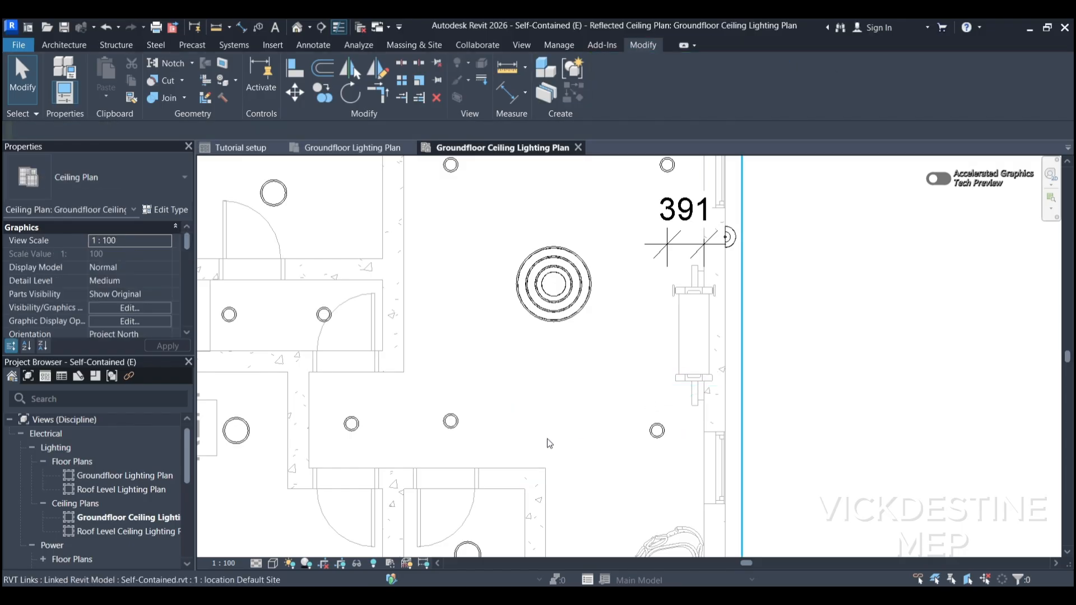
Align the large room's lower-right Mini fixture horizontally with the lower-left Mini fixture.
{"action": "key", "text": "a"}
{"action": "key", "text": "l"}
{"action": "left_click", "coordinate": [455, 421]}
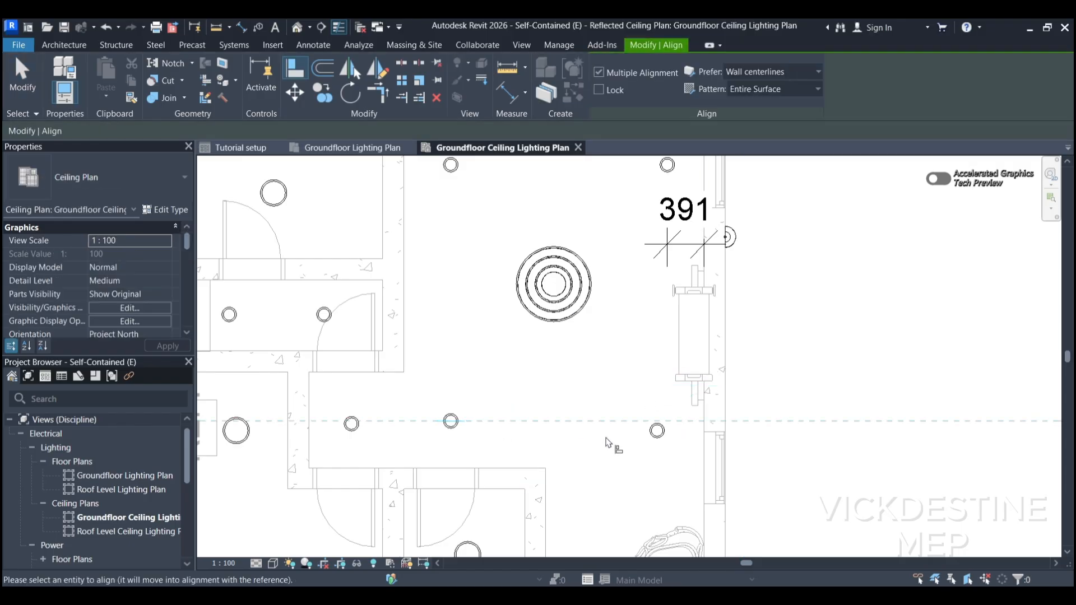
{"action": "left_click", "coordinate": [666, 433]}
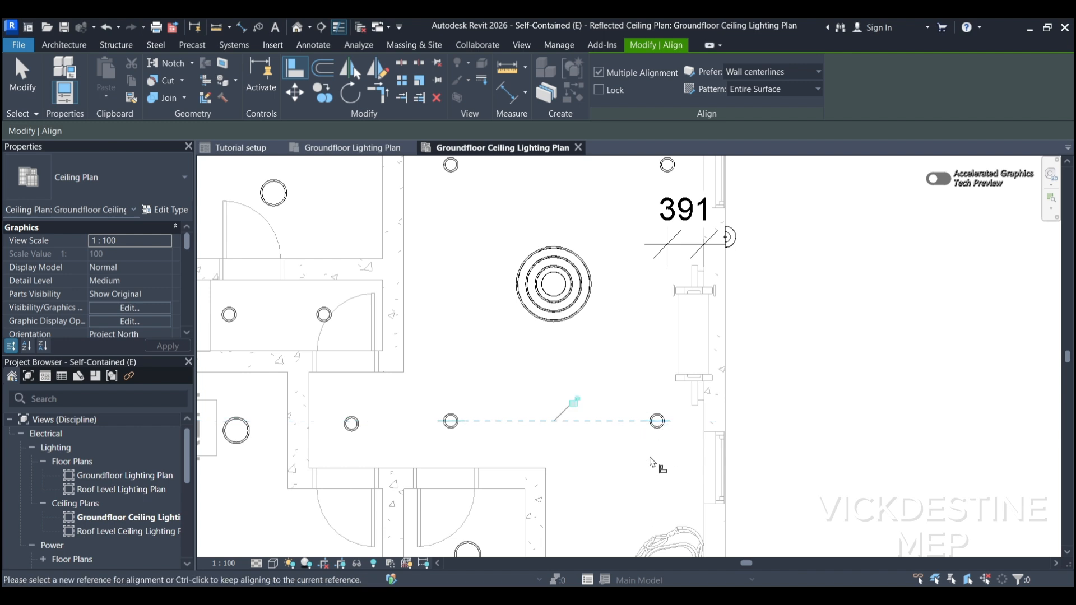
{"action": "key", "text": "a"}
{"action": "key", "text": "Escape"}
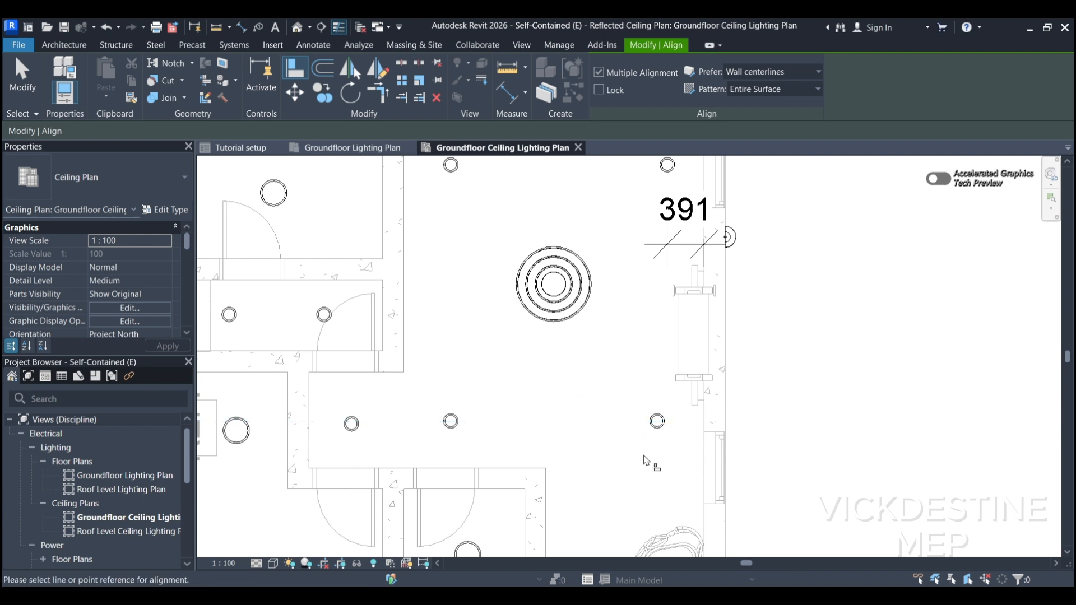
Align the large room's upper-right Mini fixture vertically with the lower-right Mini fixture.
{"action": "scroll", "coordinate": [674, 416], "scroll_direction": "down", "scroll_amount": 3}
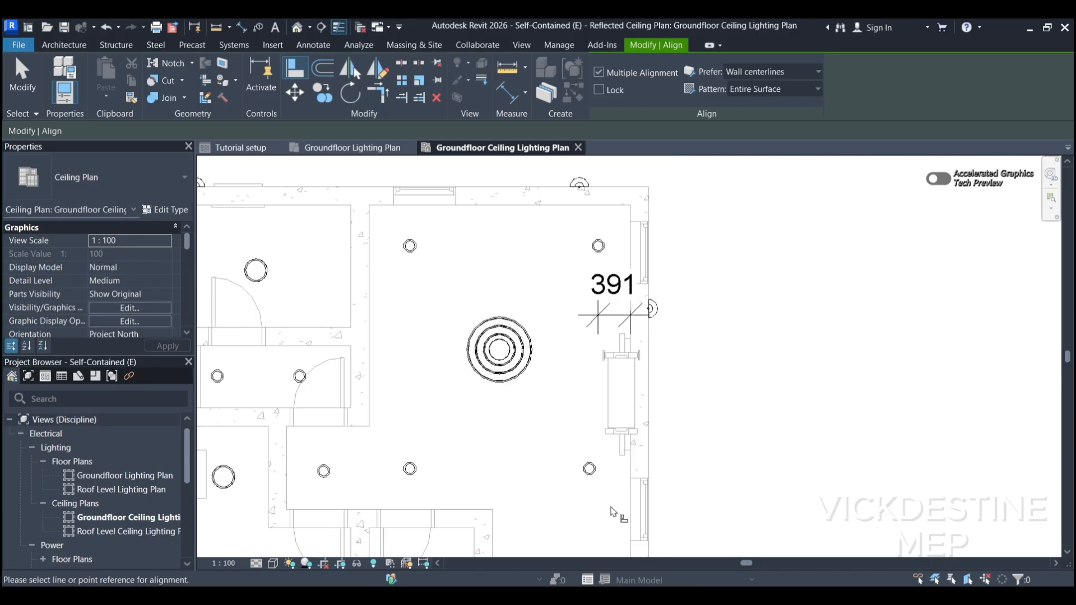
{"action": "left_click", "coordinate": [593, 487]}
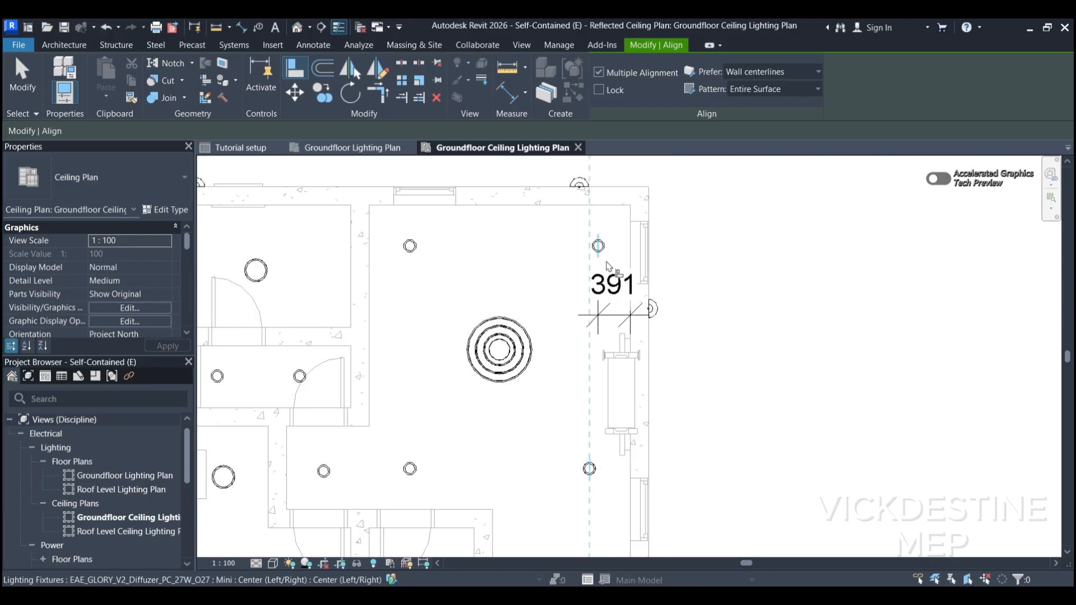
{"action": "left_click", "coordinate": [598, 245]}
{"action": "scroll", "coordinate": [653, 310], "scroll_direction": "down", "scroll_amount": 1}
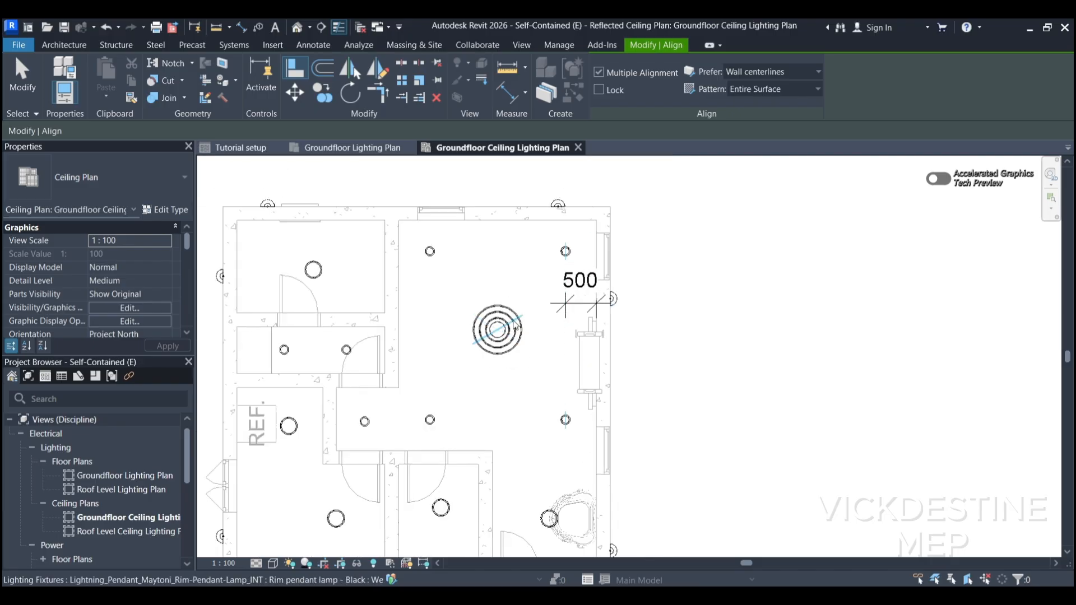
{"action": "key", "text": "Escape"}
Delete the remaining dimension between the upper-right Mini fixture and the right wall.
{"action": "scroll", "coordinate": [496, 334], "scroll_direction": "up", "scroll_amount": 1}
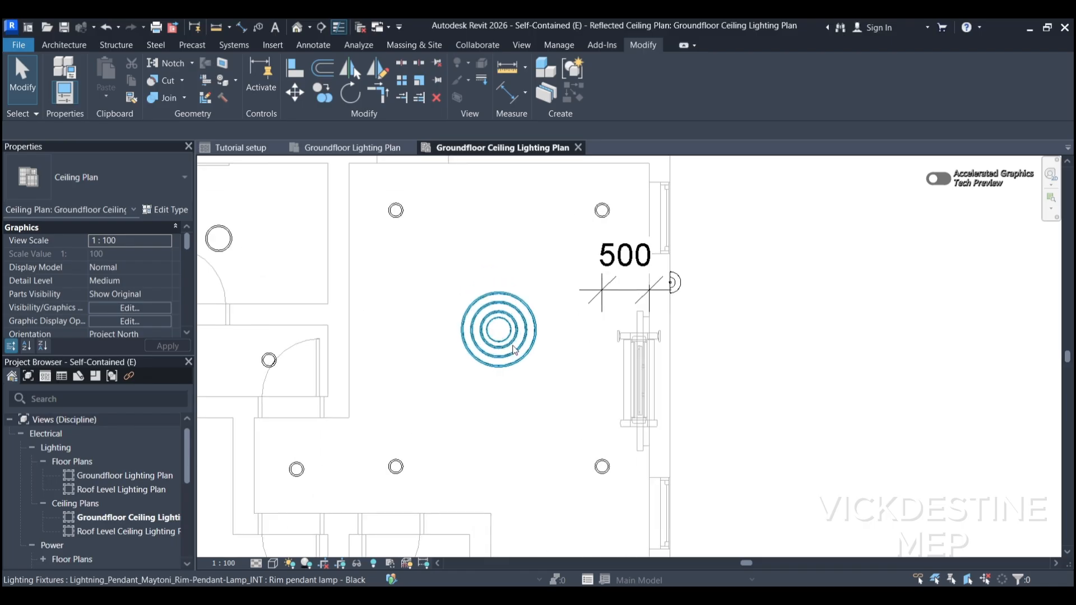
{"action": "left_click", "coordinate": [604, 297]}
{"action": "key", "text": "Delete"}
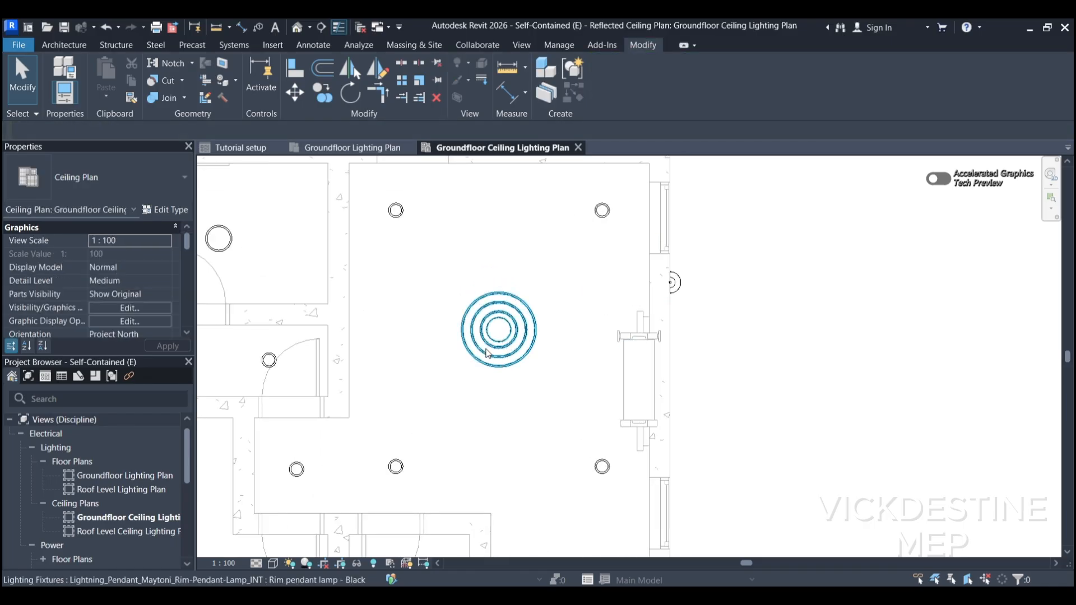
Dimension from the upper-left Mini fixture through the rim pendant lamp to the upper-right Mini fixture, and make both segments equal (EQ).
{"action": "scroll", "coordinate": [479, 329], "scroll_direction": "down", "scroll_amount": 2}
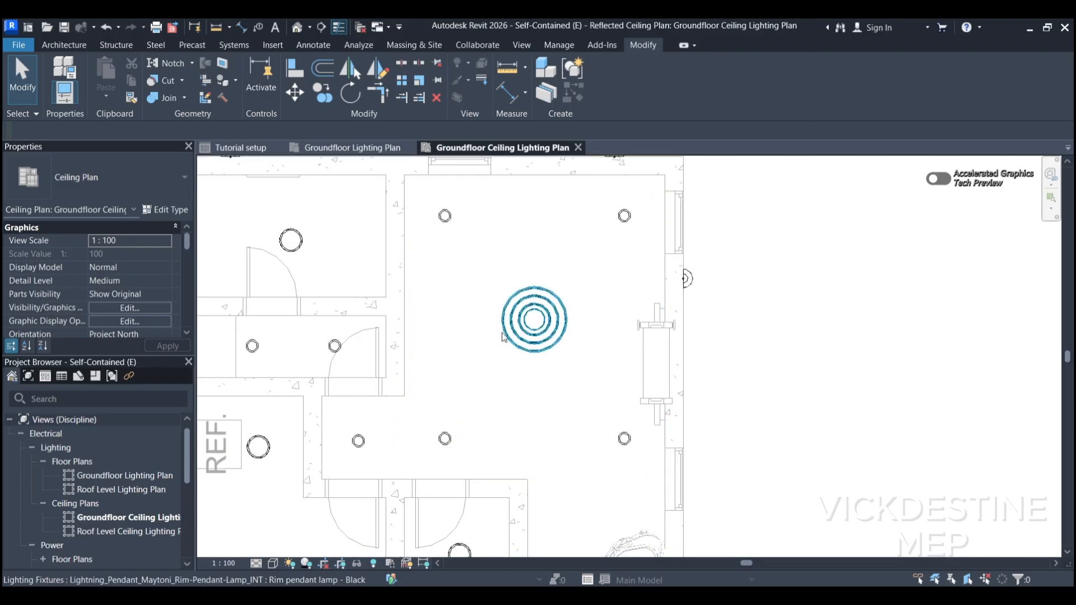
{"action": "key", "text": "i"}
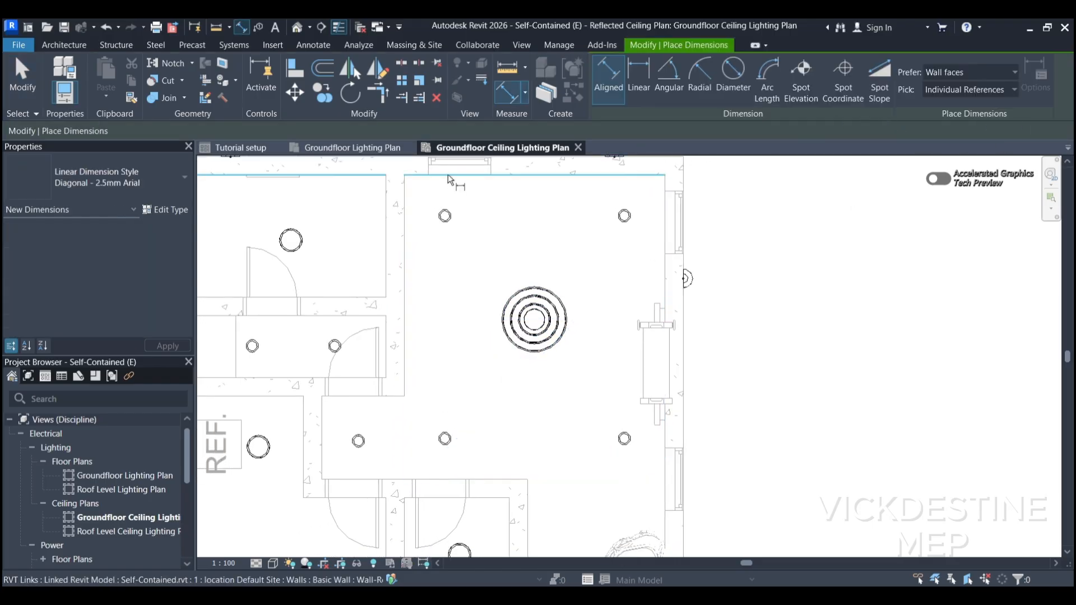
{"action": "left_click", "coordinate": [446, 227]}
{"action": "left_click", "coordinate": [534, 335]}
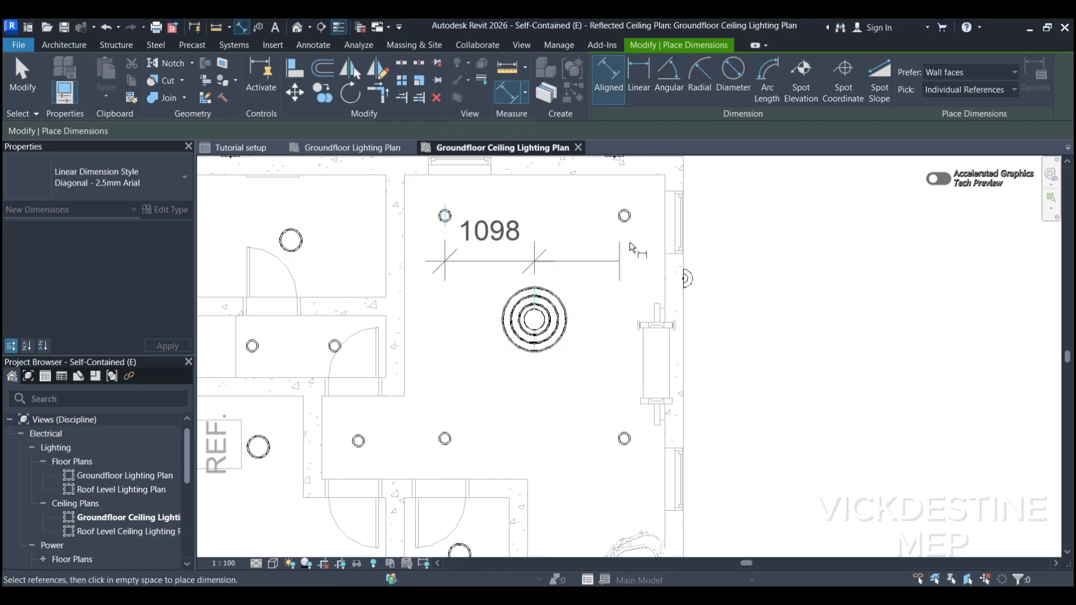
{"action": "left_click", "coordinate": [626, 230]}
{"action": "left_click", "coordinate": [566, 242]}
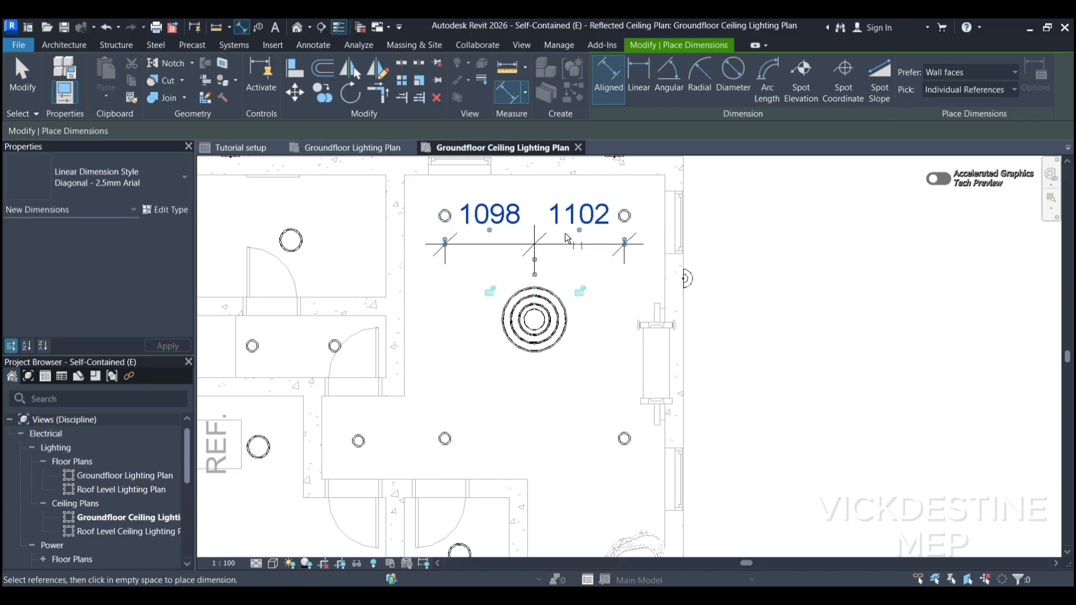
{"action": "middle_click_drag", "start_coordinate": [565, 233], "coordinate": [556, 332]}
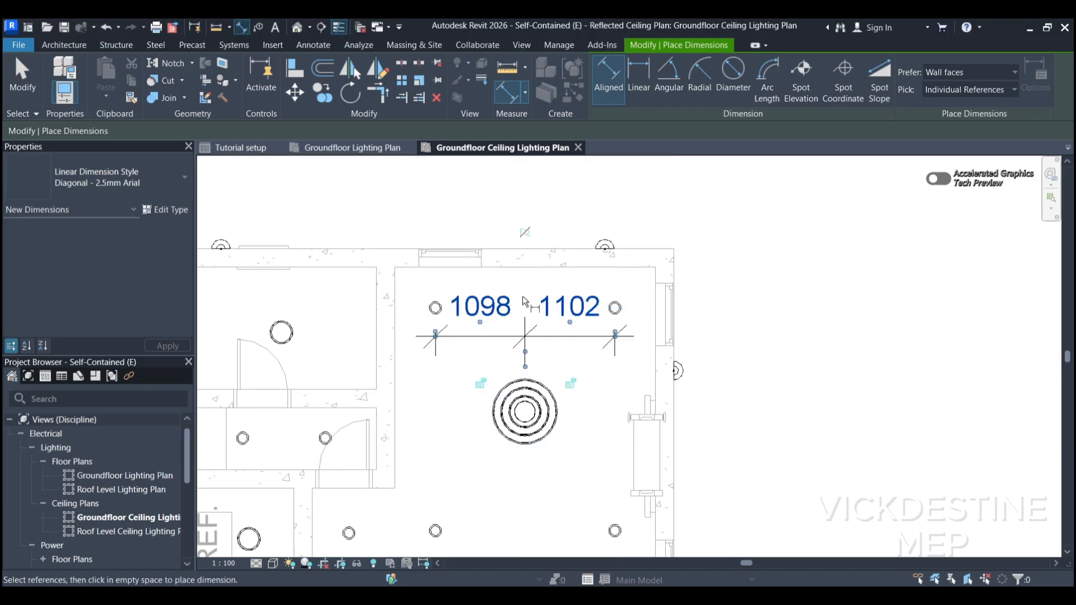
{"action": "left_click", "coordinate": [525, 233]}
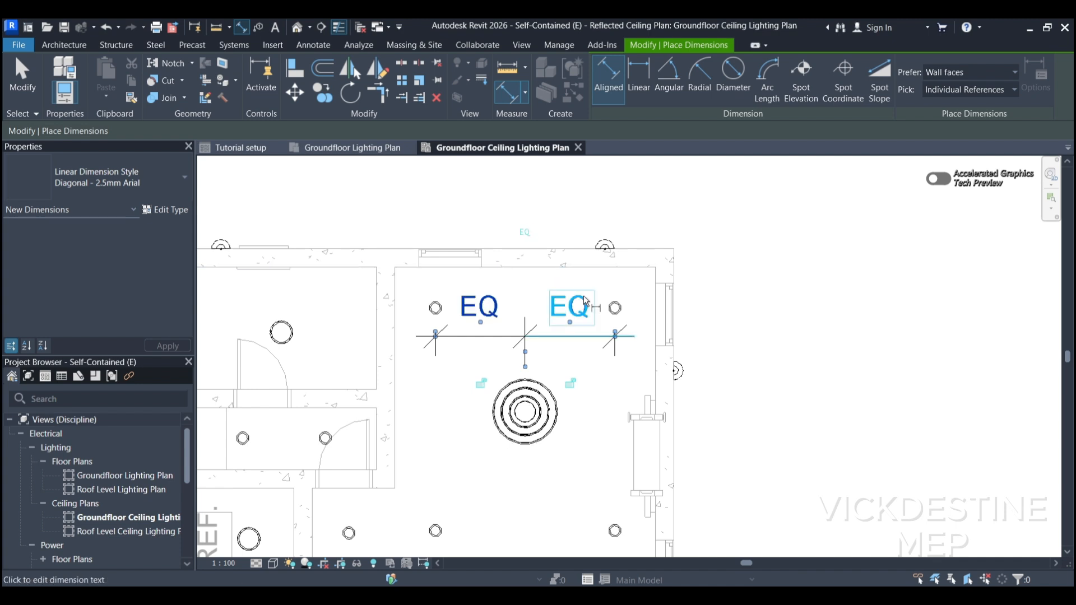
Delete the horizontal EQ dimension above the rim pendant lamp and remove its equality constraints.
{"action": "key", "text": "Escape"}
{"action": "left_click", "coordinate": [547, 345]}
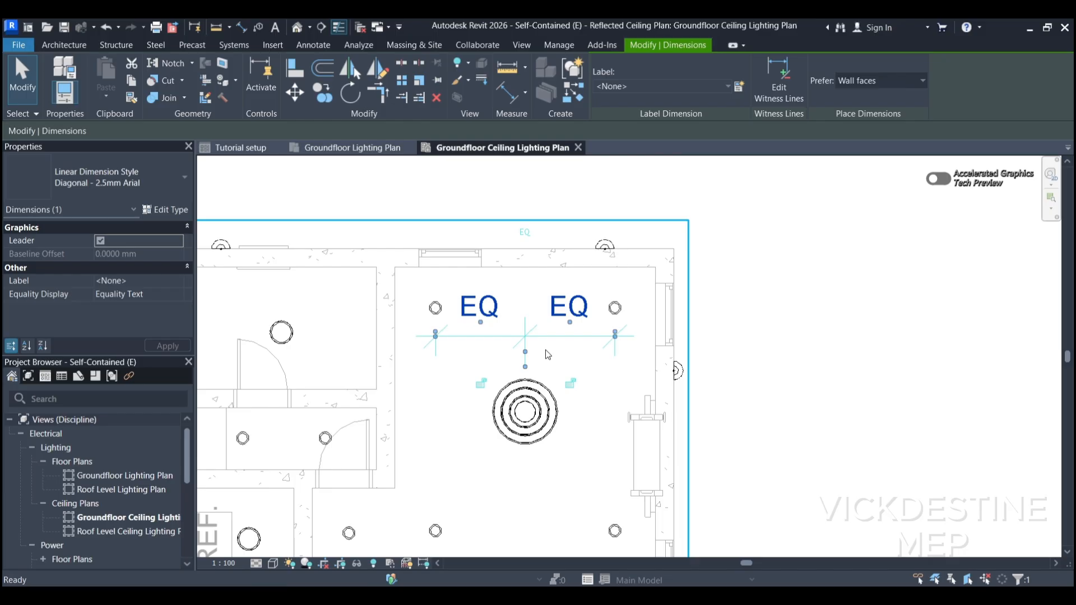
{"action": "key", "text": "Delete"}
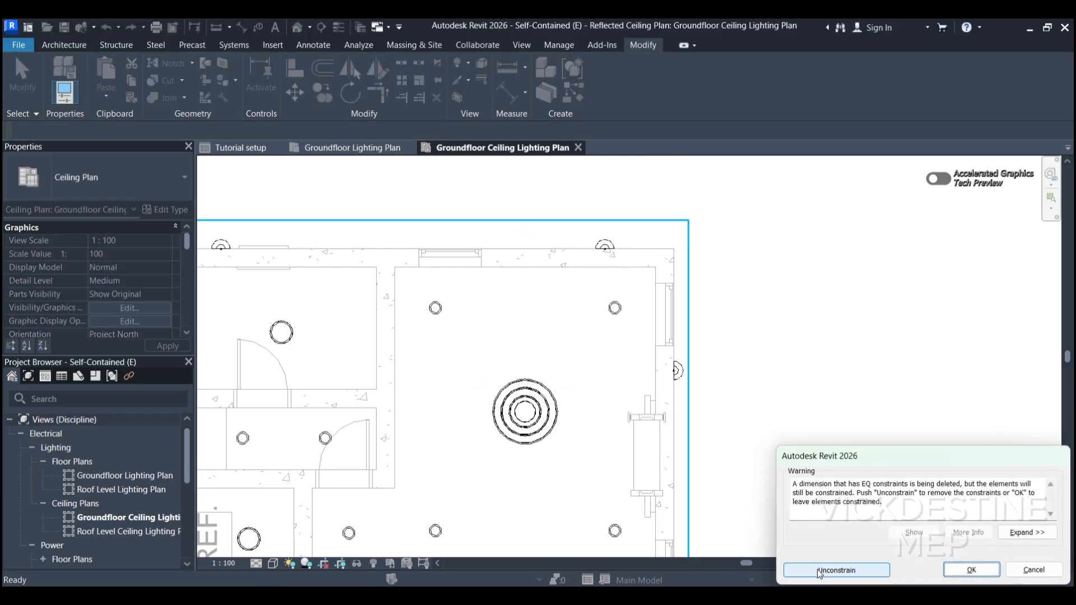
{"action": "left_click", "coordinate": [819, 572]}
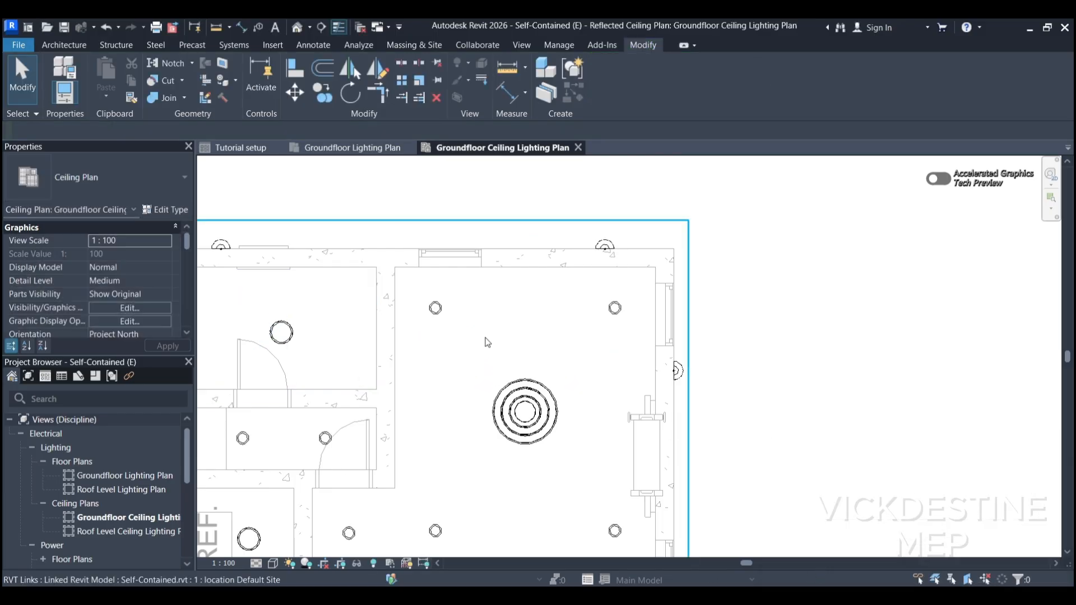
Dimension vertically from the upper-left Mini fixture through the rim pendant lamp to the lower-left Mini fixture, and make both segments equal (EQ).
{"action": "key", "text": "d"}
{"action": "key", "text": "i"}
{"action": "scroll", "coordinate": [482, 336], "scroll_direction": "down", "scroll_amount": 1}
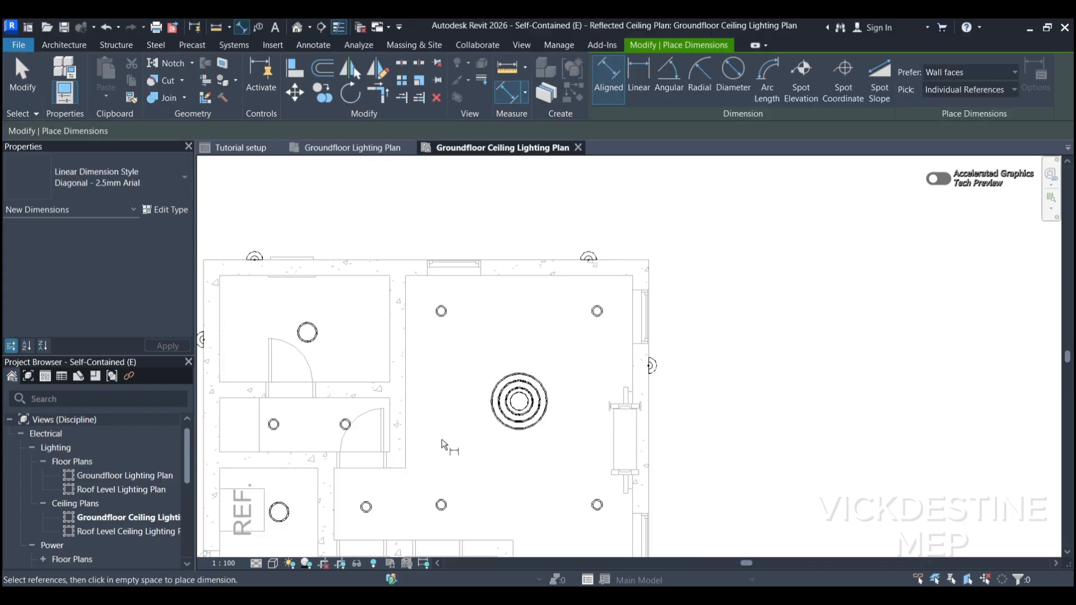
{"action": "middle_click_drag", "start_coordinate": [442, 440], "coordinate": [435, 378]}
{"action": "scroll", "coordinate": [432, 385], "scroll_direction": "up", "scroll_amount": 1}
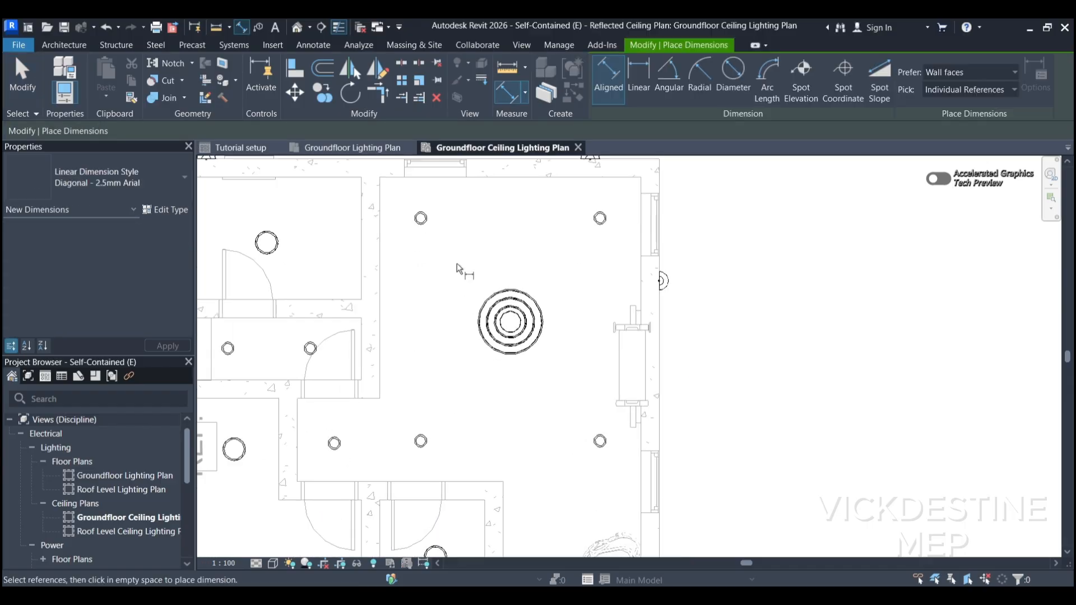
{"action": "left_click", "coordinate": [435, 221]}
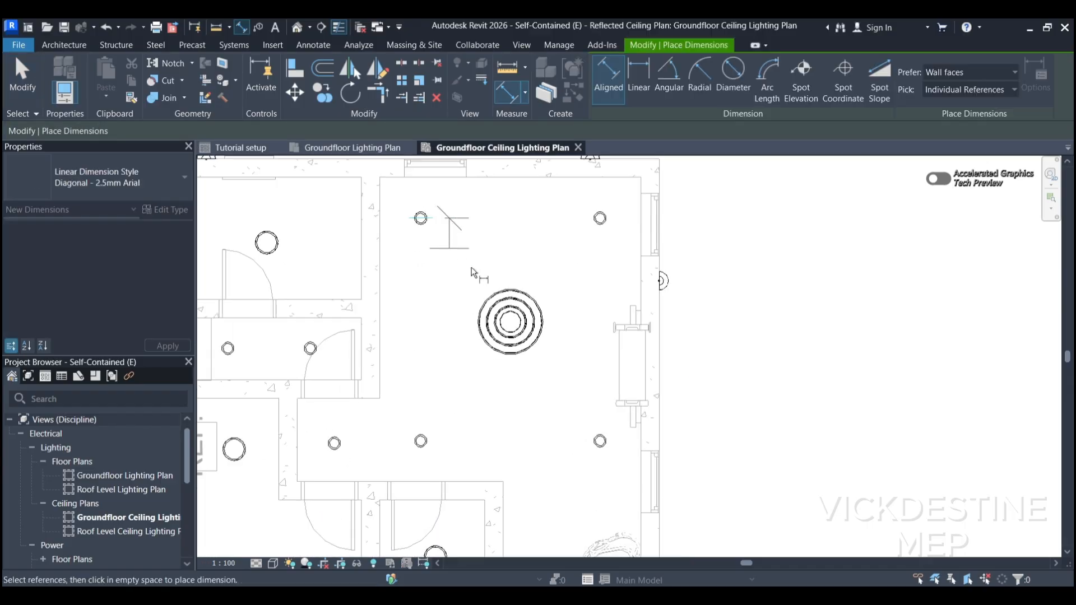
{"action": "left_click", "coordinate": [527, 329]}
{"action": "left_click", "coordinate": [443, 446]}
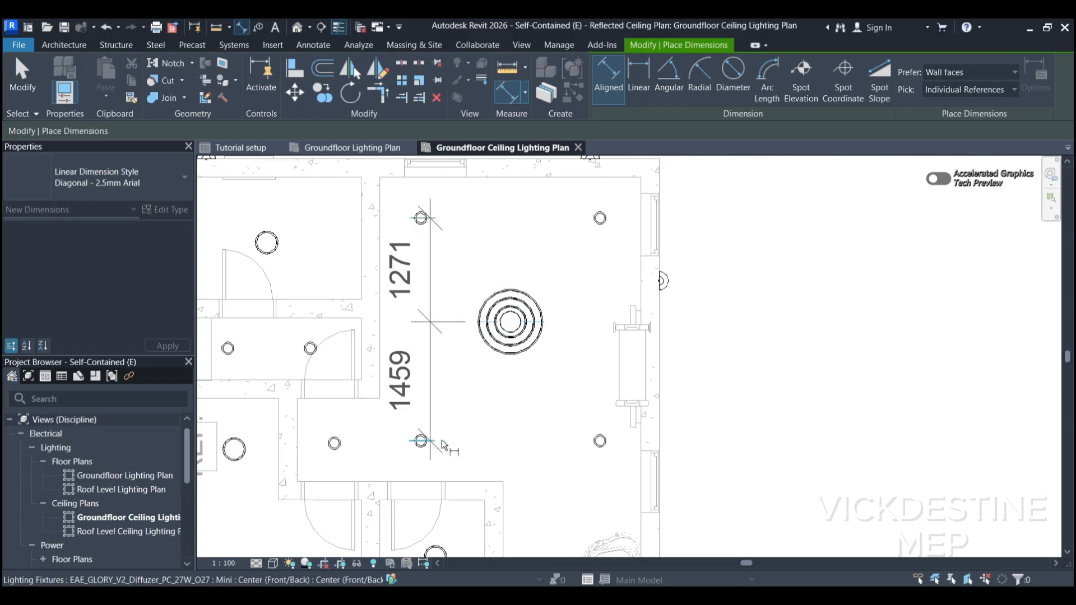
{"action": "left_click", "coordinate": [502, 403]}
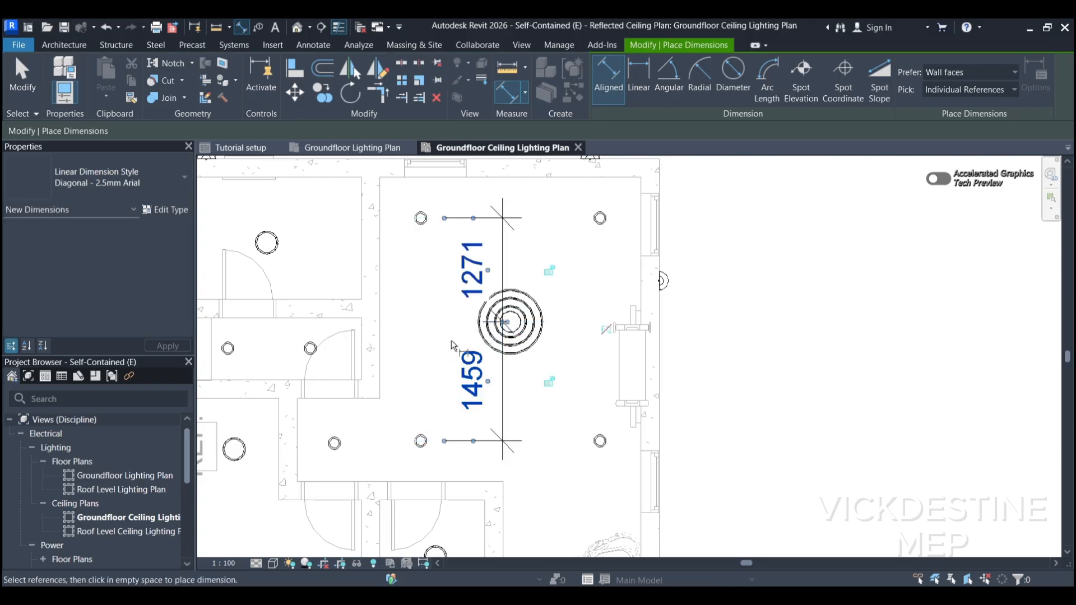
{"action": "left_click", "coordinate": [607, 331]}
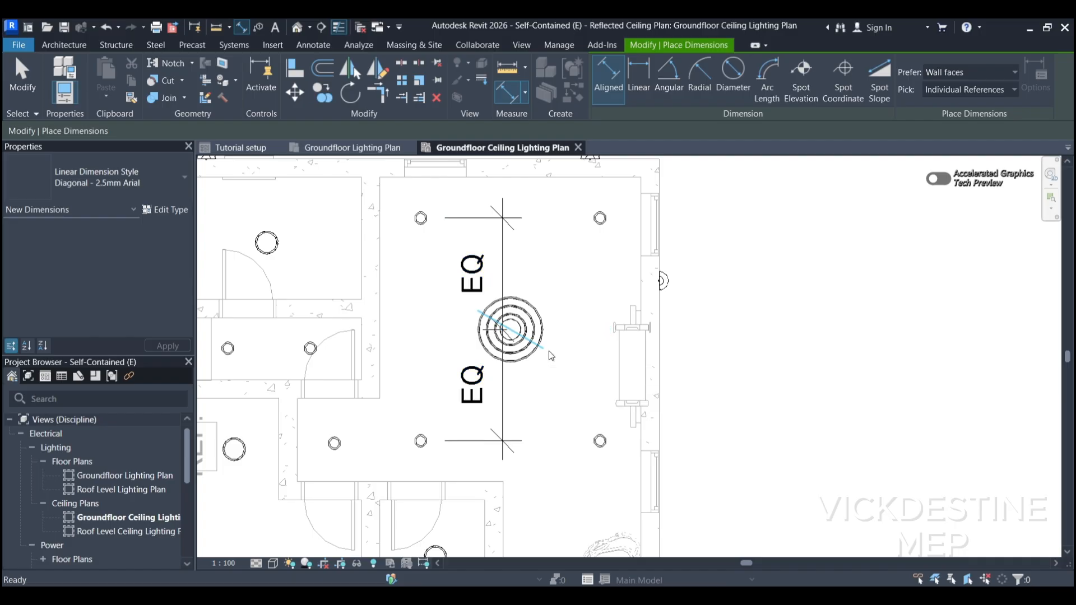
Delete the vertical EQ dimension through the rim pendant lamp and unconstrain the fixtures.
{"action": "key", "text": "Escape"}
{"action": "key", "text": "Escape"}
{"action": "left_click", "coordinate": [506, 402]}
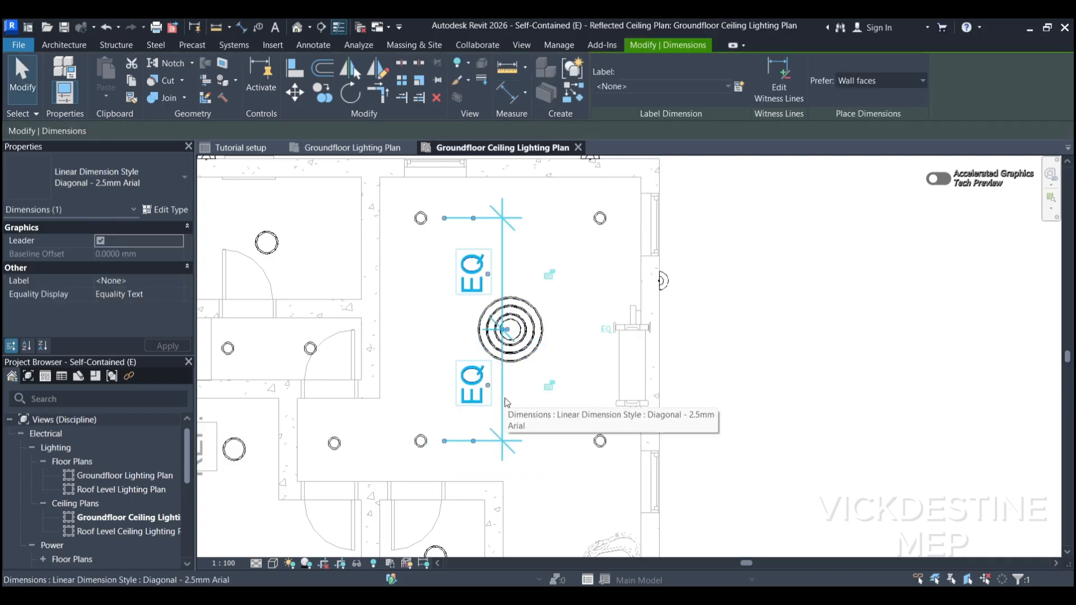
{"action": "key", "text": "Delete"}
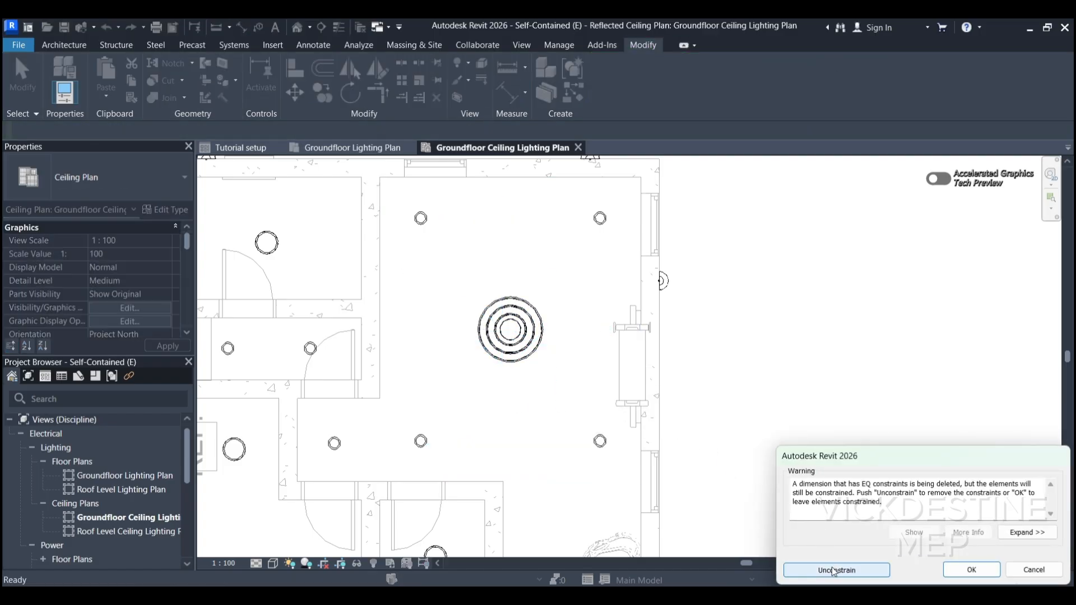
{"action": "left_click", "coordinate": [832, 568]}
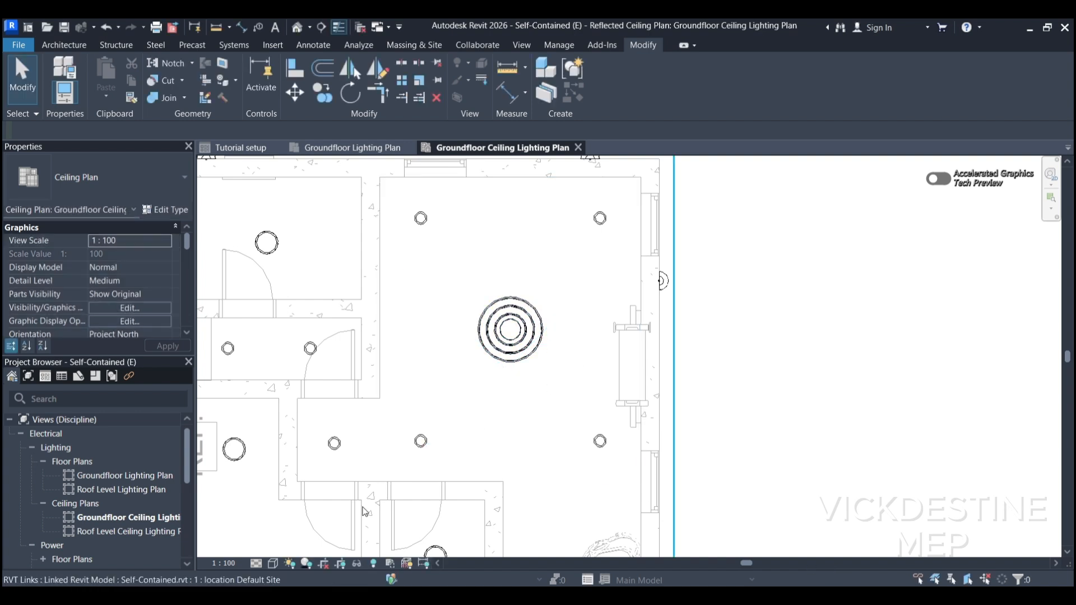
Align the Mini fixture in the passage beside the large room horizontally with the large room's lower-left Mini fixture.
{"action": "scroll", "coordinate": [392, 409], "scroll_direction": "up", "scroll_amount": 3}
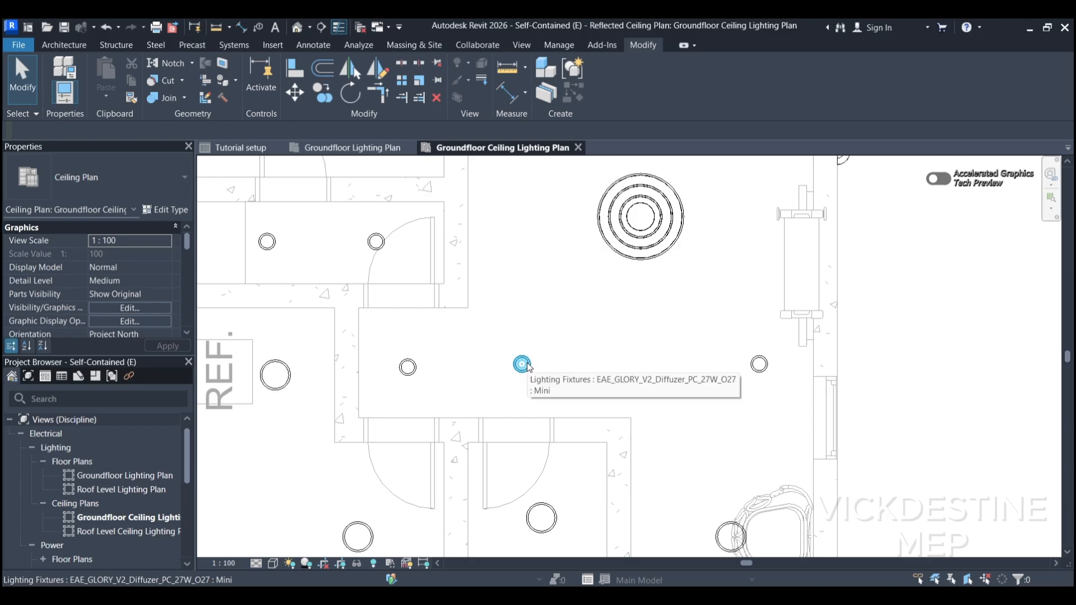
{"action": "key", "text": "a"}
{"action": "key", "text": "l"}
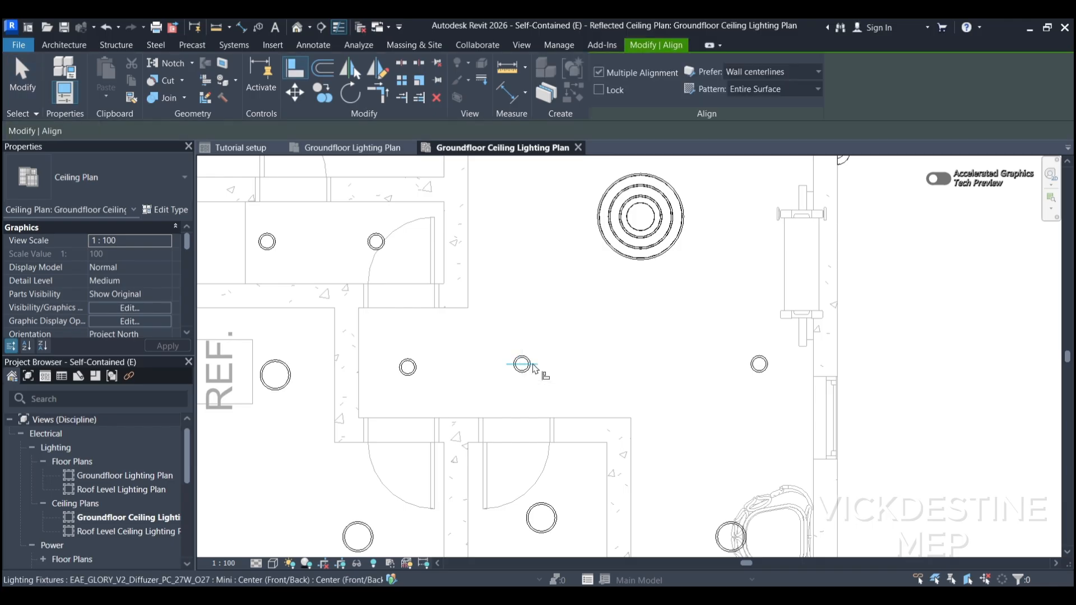
{"action": "left_click", "coordinate": [533, 368]}
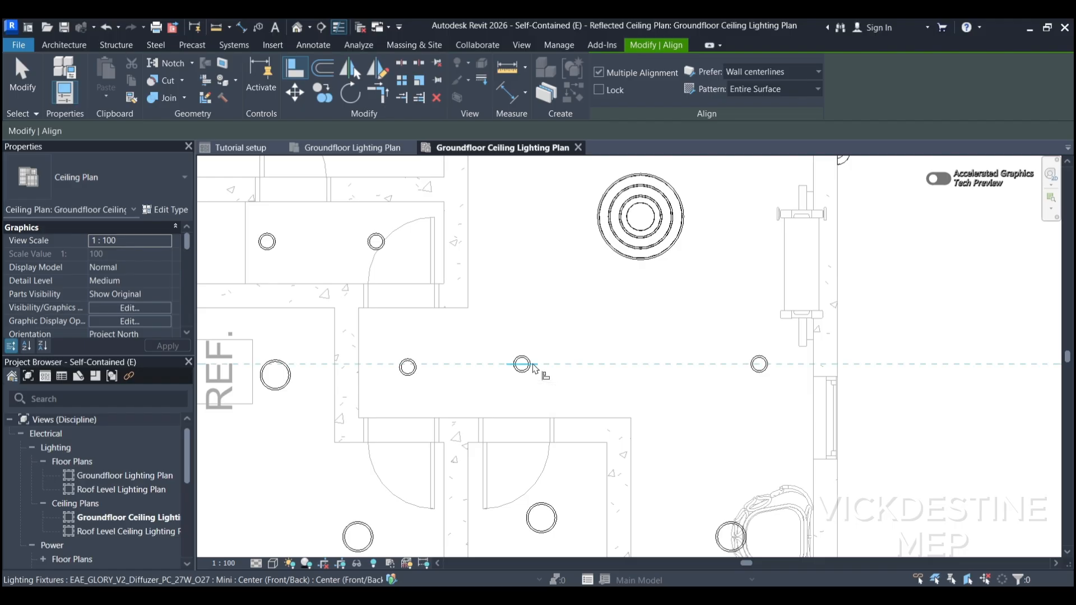
{"action": "left_click", "coordinate": [422, 375]}
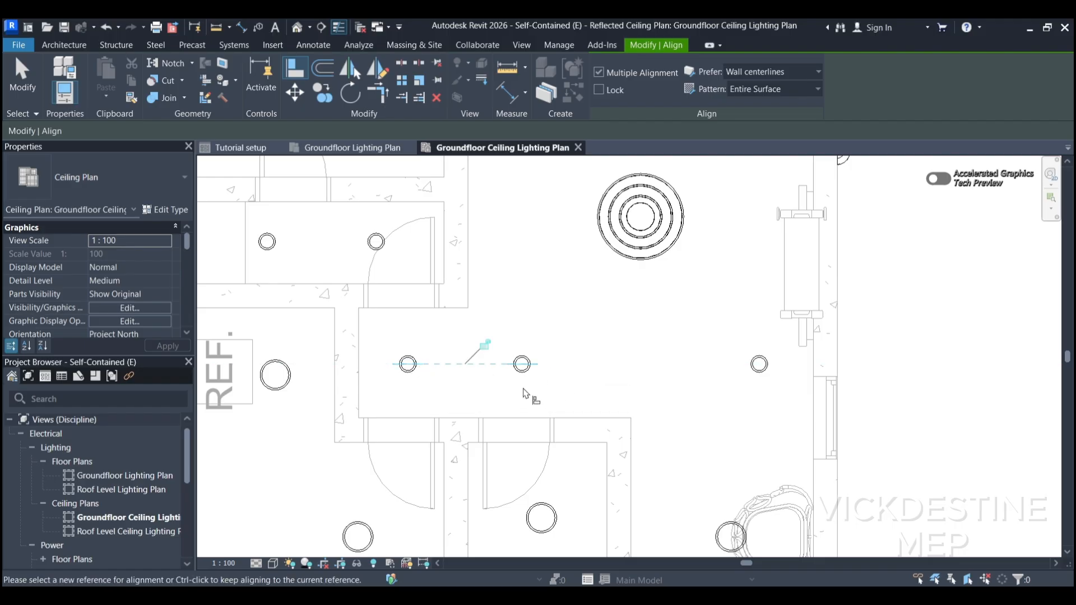
{"action": "key", "text": "Escape"}
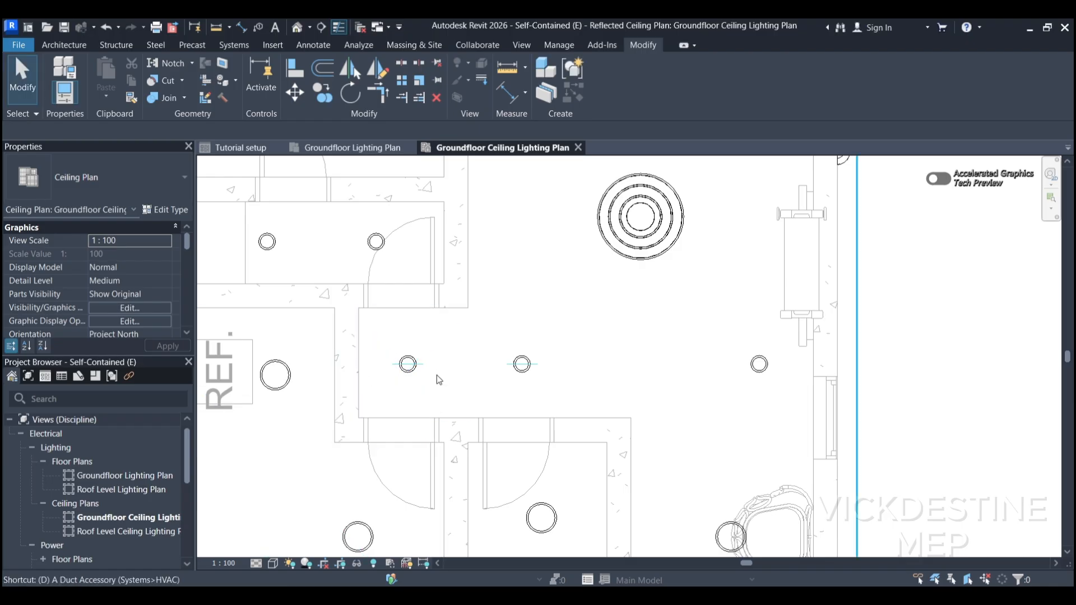
Dimension from the passage's left wall through its Mini fixture to the inner face of the wall above on the right.
{"action": "key", "text": "d"}
{"action": "key", "text": "i"}
{"action": "left_click", "coordinate": [357, 356]}
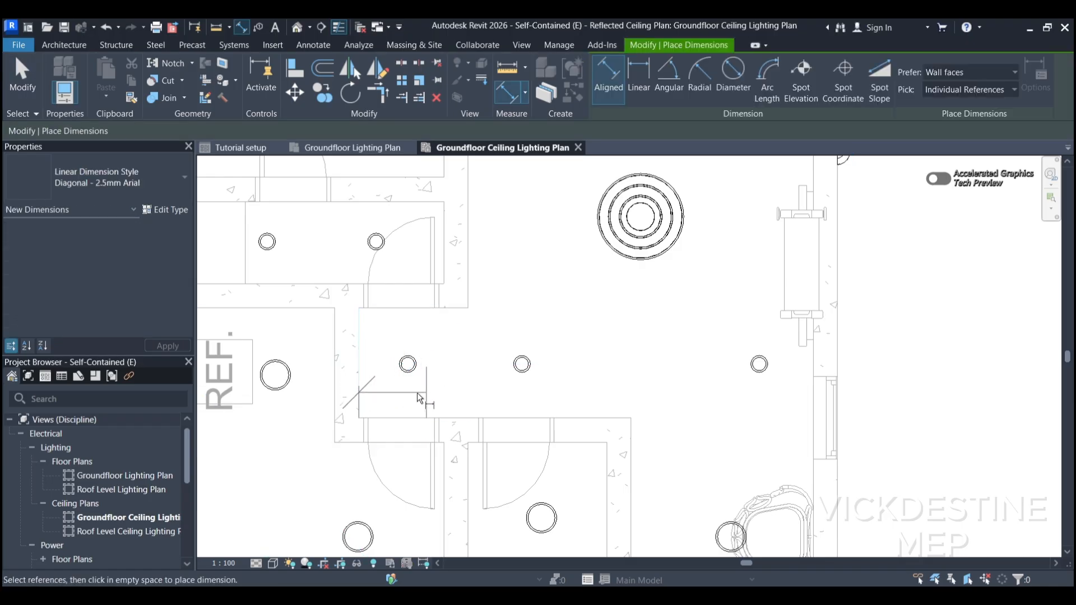
{"action": "left_click", "coordinate": [408, 386]}
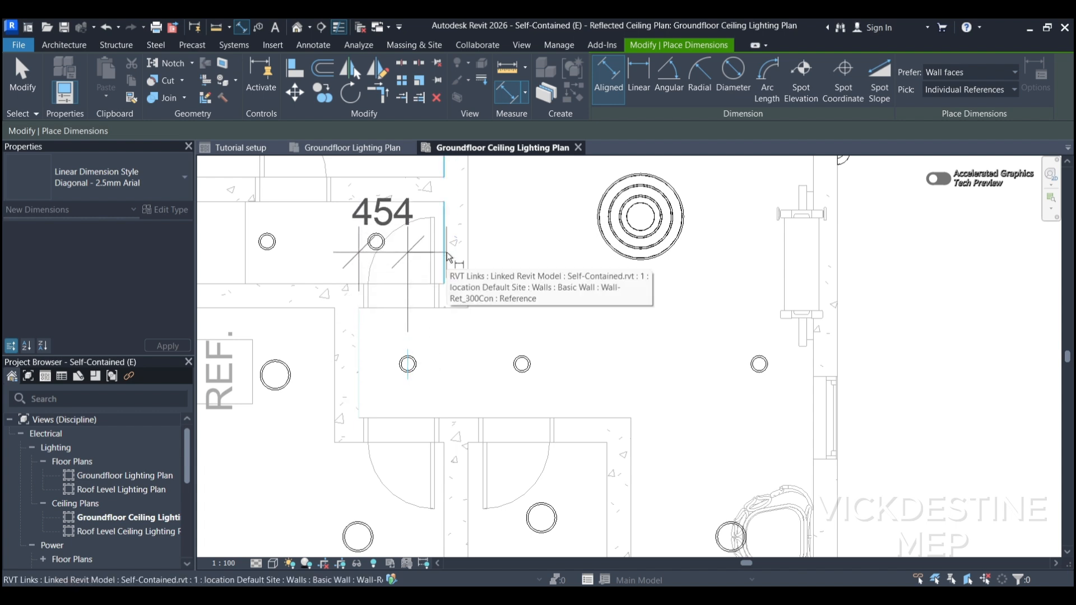
{"action": "left_click", "coordinate": [458, 373]}
{"action": "key", "text": "Escape"}
{"action": "key", "text": "Escape"}
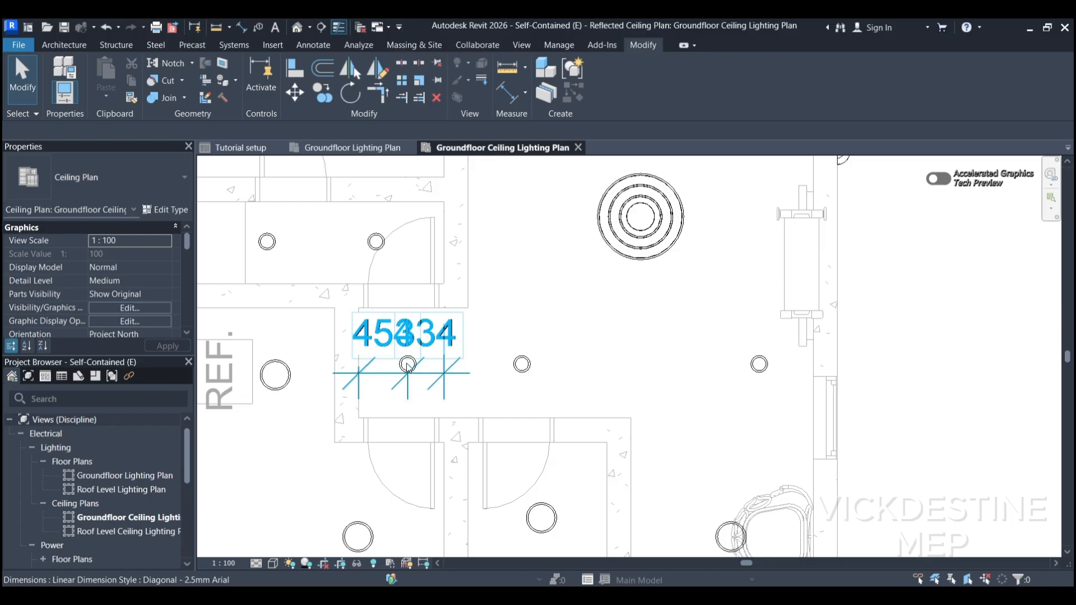
Nudge the passage's Mini fixture left until both dimension segments measure 394 mm.
{"action": "scroll", "coordinate": [408, 365], "scroll_direction": "up", "scroll_amount": 4}
{"action": "left_click", "coordinate": [404, 374]}
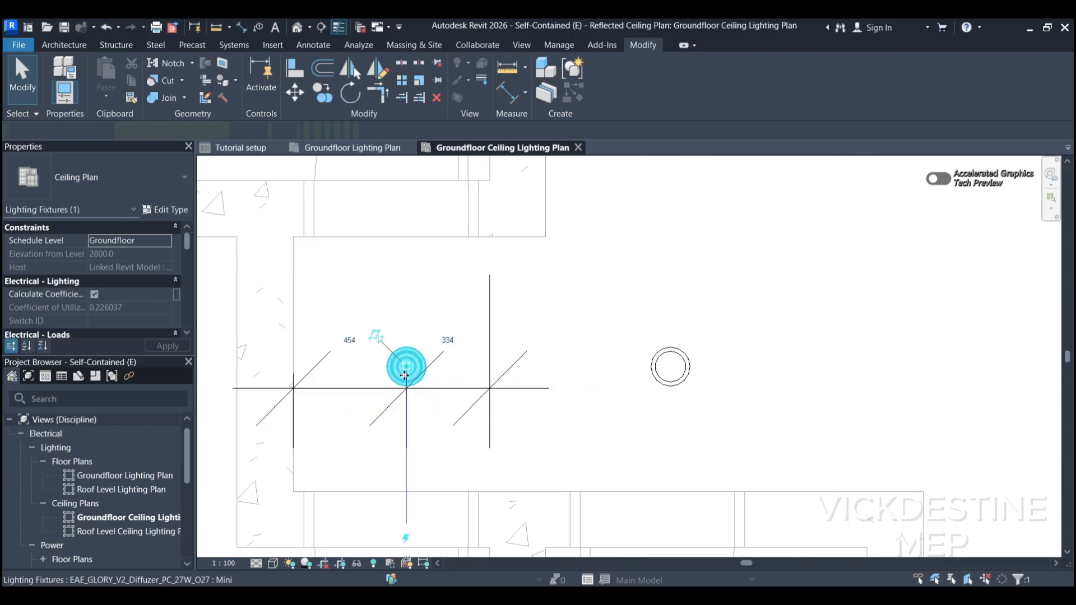
{"action": "scroll", "coordinate": [419, 370], "scroll_direction": "up", "scroll_amount": 1}
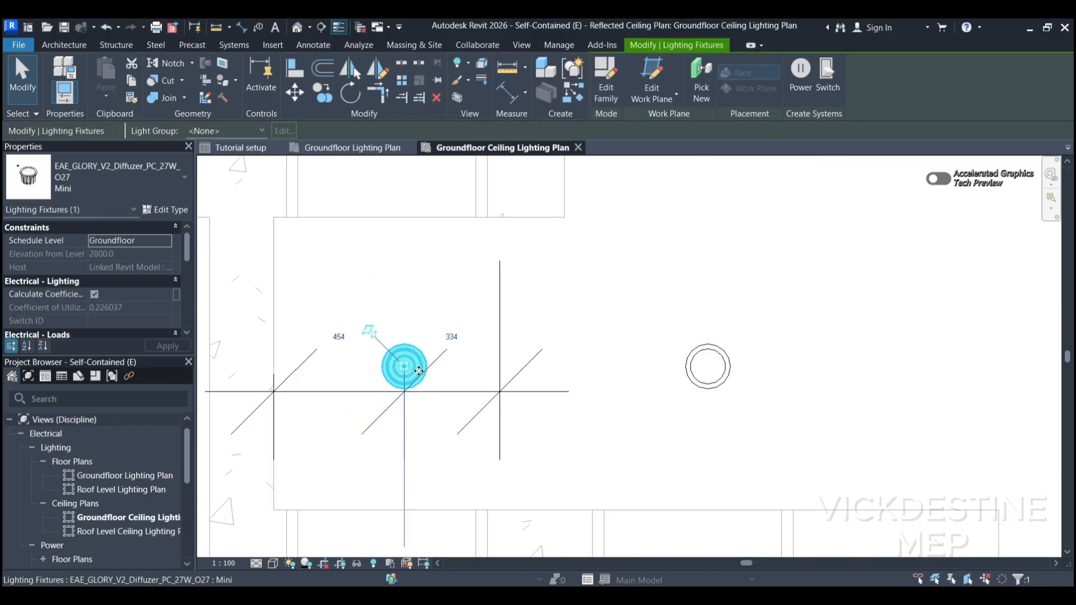
{"action": "key", "text": "Left"}
{"action": "key", "text": "Left"}
{"action": "key", "text": "Left"}
{"action": "key", "text": "Left"}
{"action": "key", "text": "Left"}
{"action": "key", "text": "Left"}
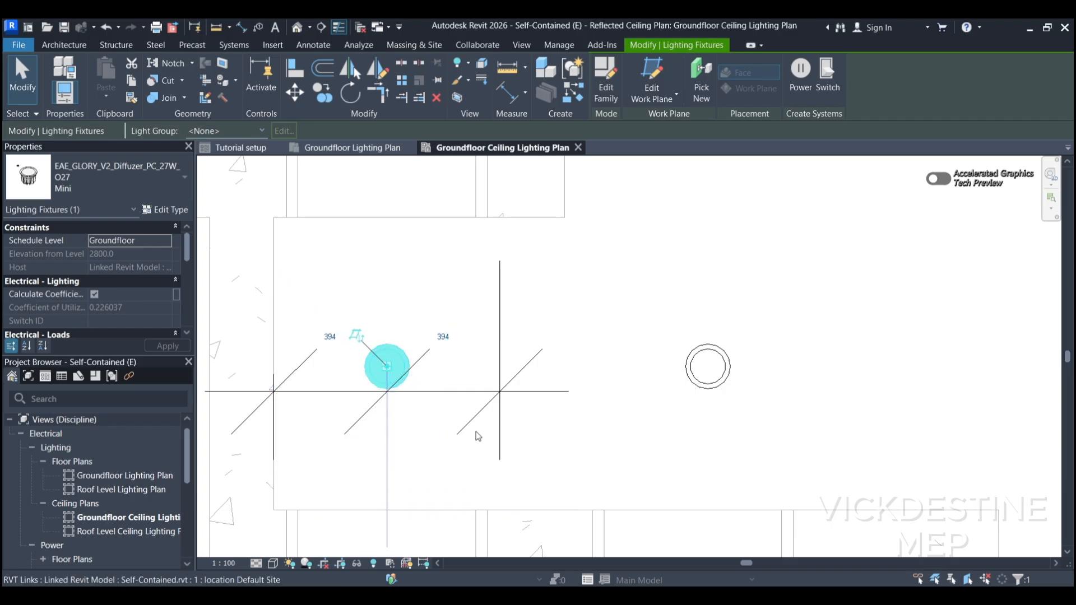
Delete the horizontal dimension across the passage's Mini fixture.
{"action": "scroll", "coordinate": [388, 366], "scroll_direction": "up", "scroll_amount": 2}
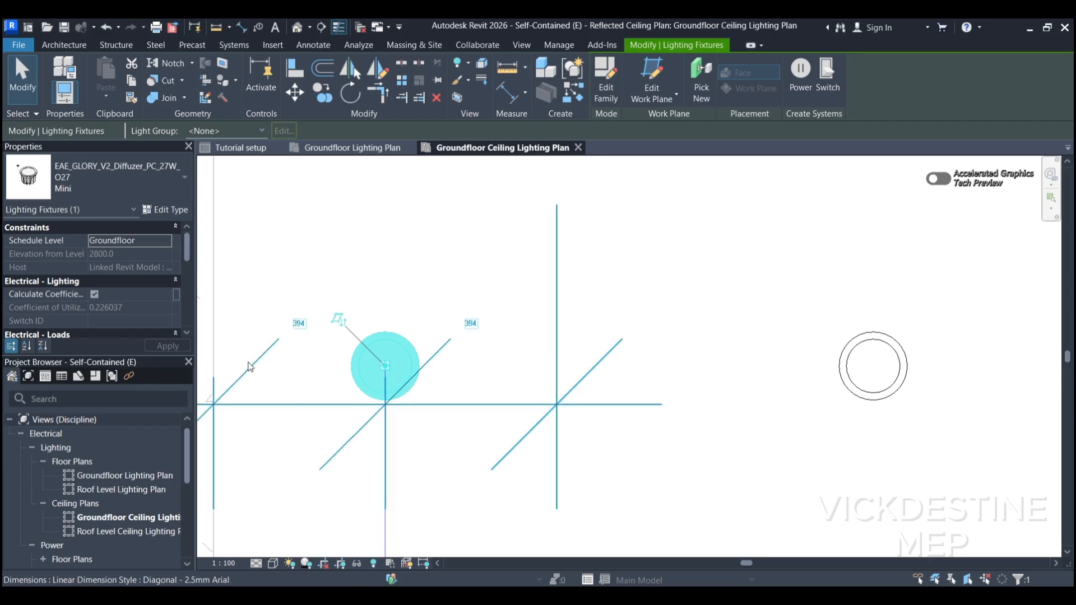
{"action": "scroll", "coordinate": [512, 338], "scroll_direction": "down", "scroll_amount": 1}
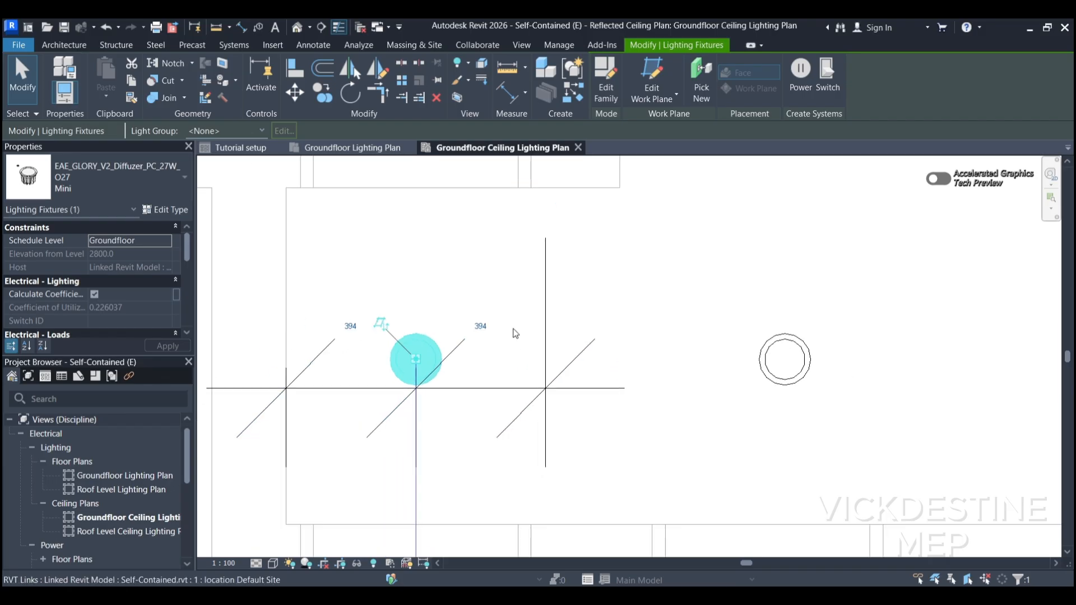
{"action": "left_click", "coordinate": [555, 388]}
{"action": "key", "text": "Delete"}
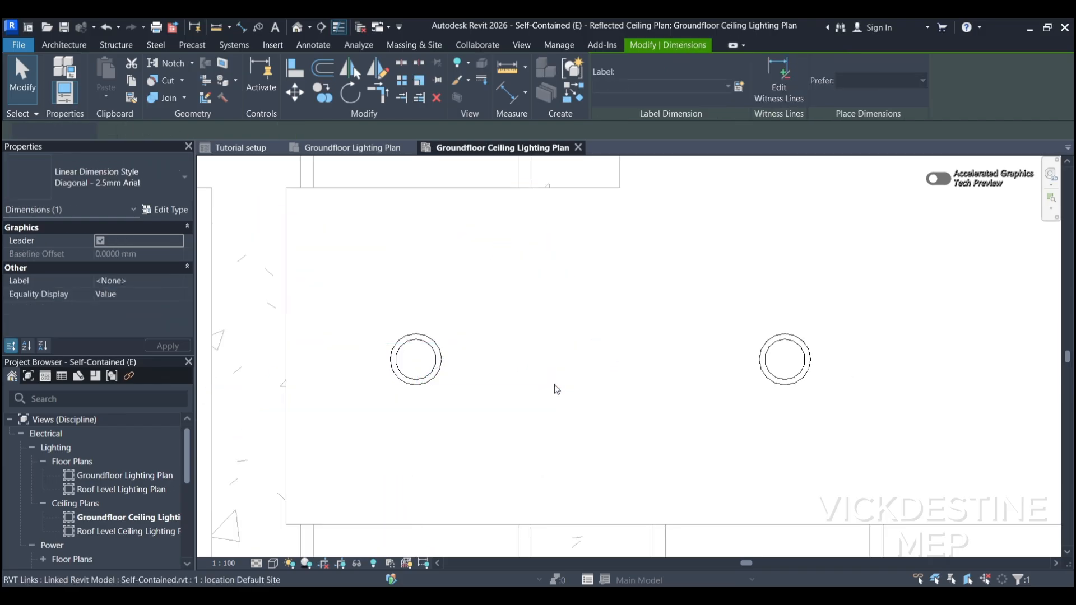
Dimension the narrow room's left Mini fixture between the upper and lower walls, and shift the dimension left, clear of the fixture.
{"action": "scroll", "coordinate": [482, 298], "scroll_direction": "down", "scroll_amount": 3}
{"action": "middle_click_drag", "start_coordinate": [506, 364], "coordinate": [512, 403]}
{"action": "scroll", "coordinate": [367, 246], "scroll_direction": "up", "scroll_amount": 2}
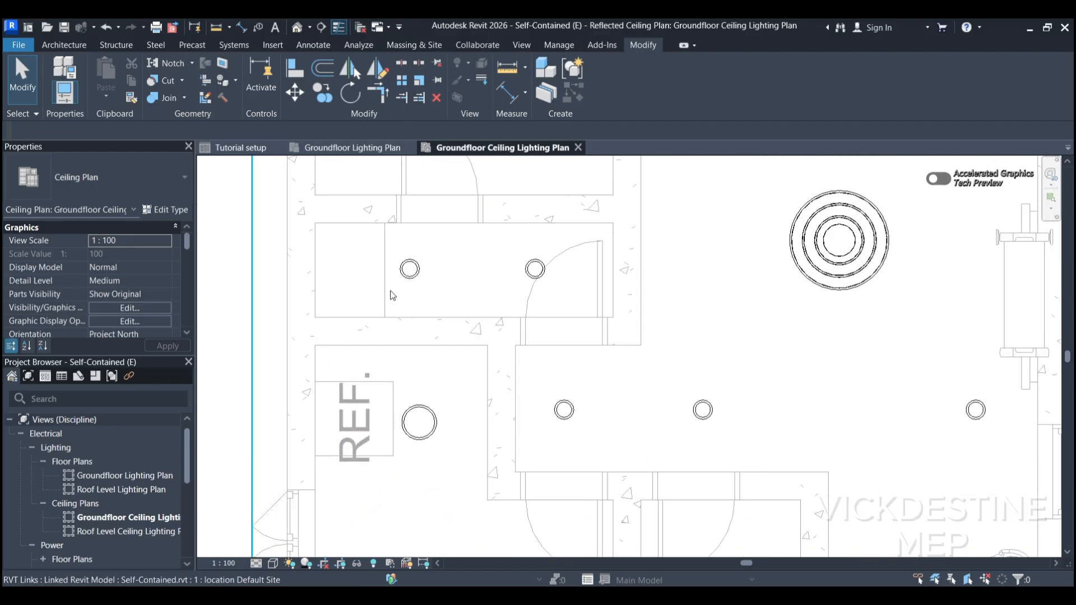
{"action": "key", "text": "d"}
{"action": "key", "text": "i"}
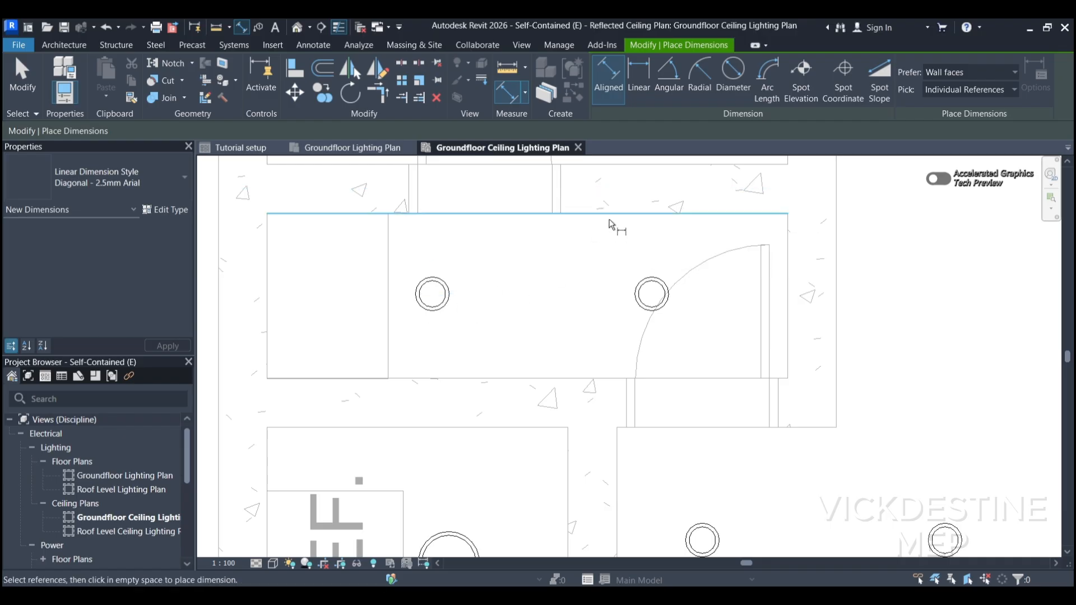
{"action": "left_click", "coordinate": [606, 218]}
{"action": "left_click", "coordinate": [447, 303]}
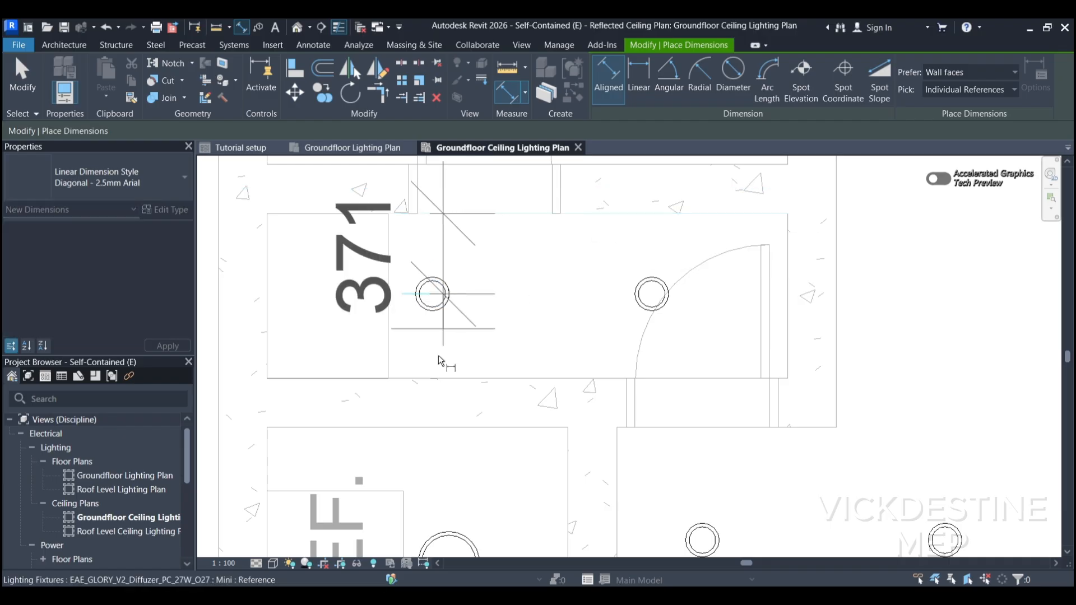
{"action": "left_click", "coordinate": [437, 379]}
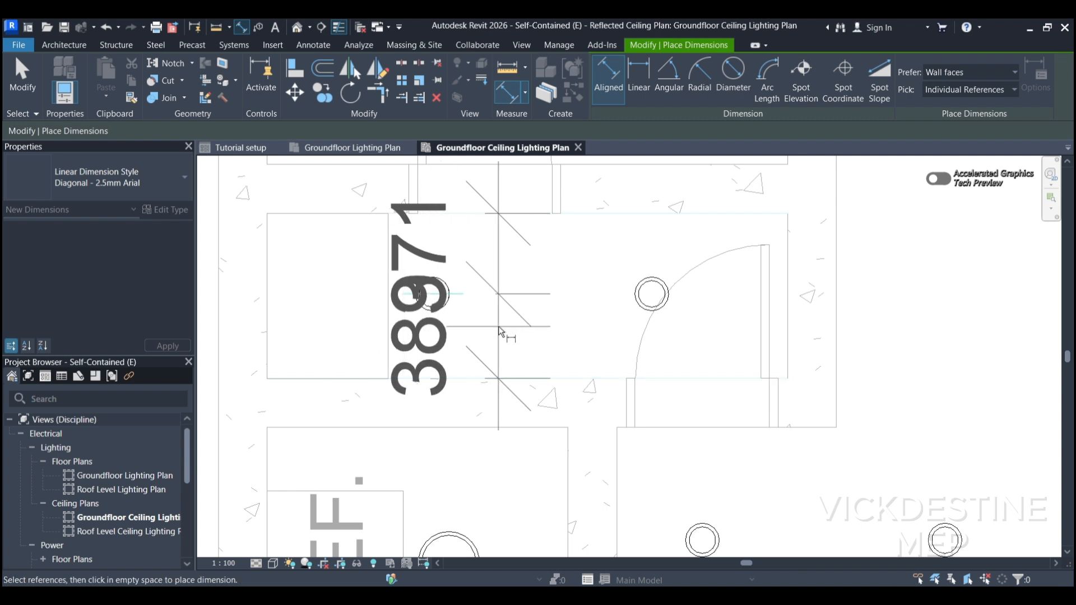
{"action": "left_click", "coordinate": [496, 341]}
{"action": "key", "text": "Escape"}
{"action": "key", "text": "Escape"}
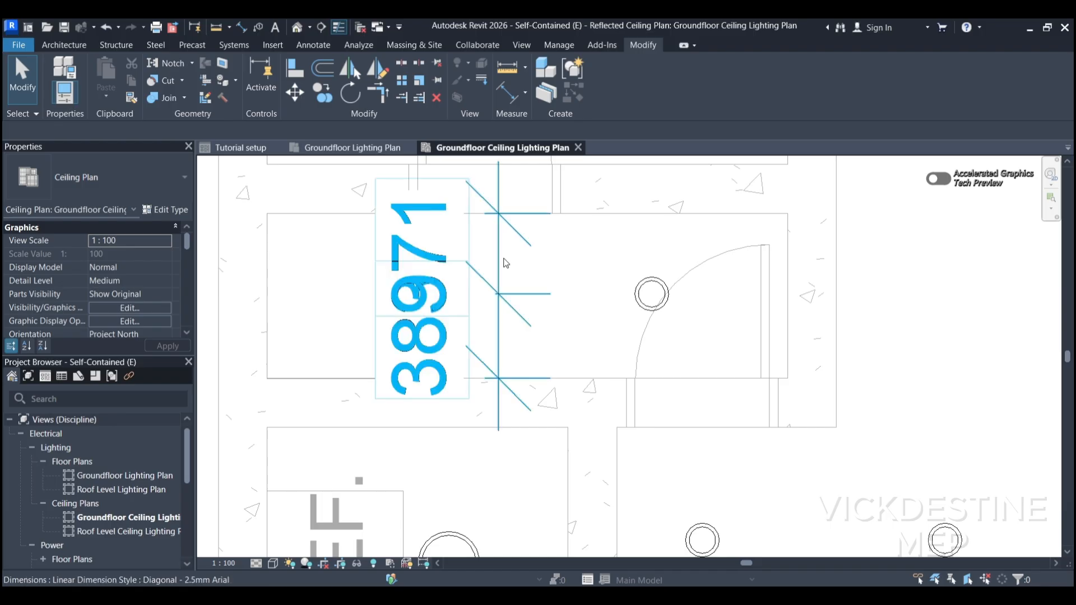
{"action": "left_click", "coordinate": [463, 256]}
{"action": "left_click_drag", "start_coordinate": [463, 255], "coordinate": [356, 255]}
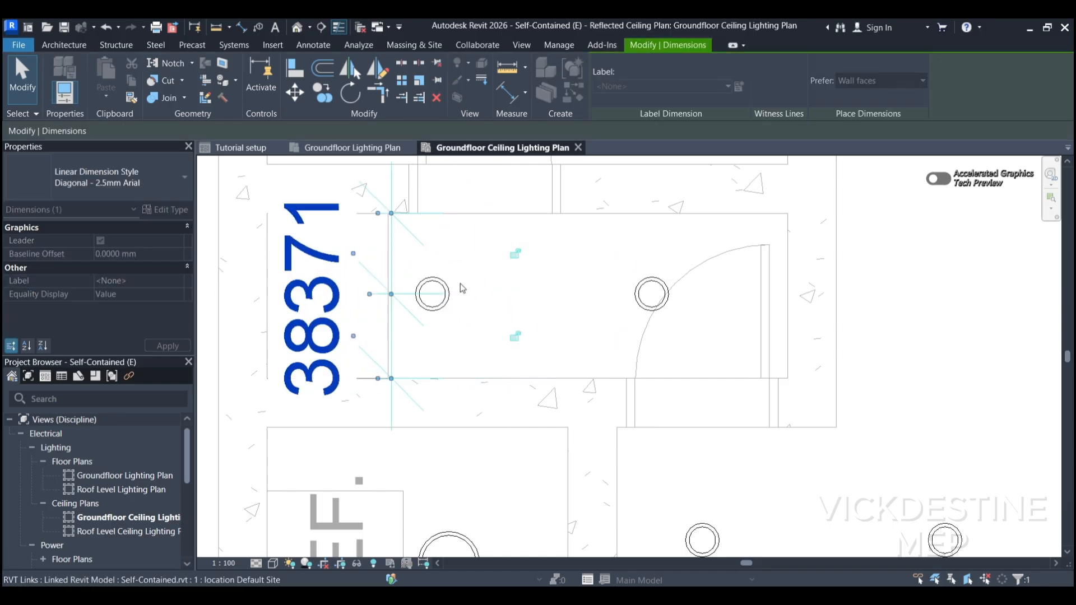
Nudge the narrow room's left Mini fixture down to 381 mm from the upper wall and 379 mm from the lower wall.
{"action": "left_click", "coordinate": [439, 314]}
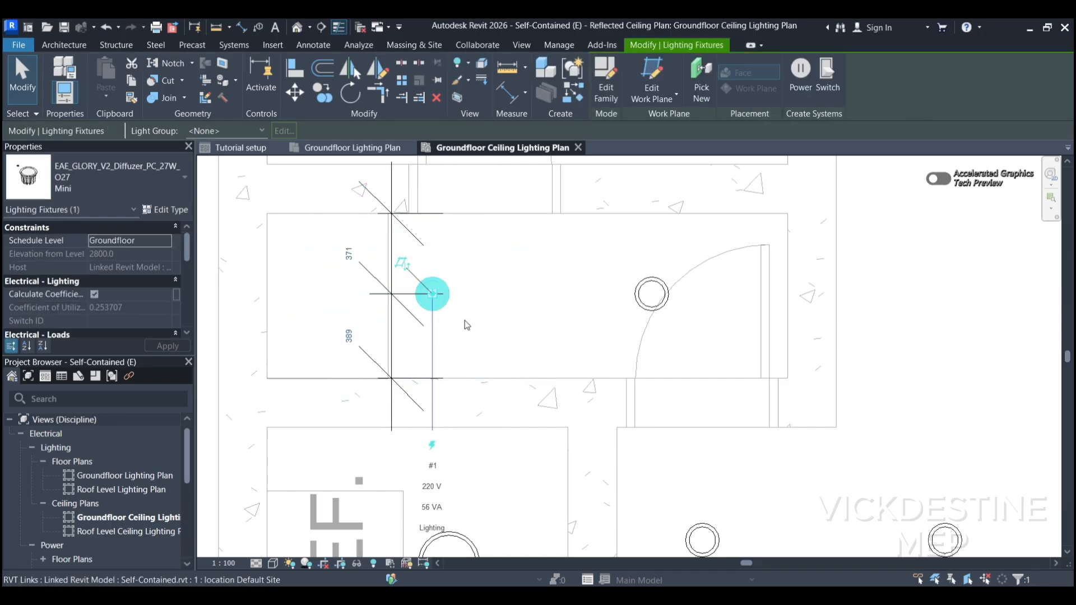
{"action": "key", "text": "Down"}
{"action": "key", "text": "Down"}
{"action": "key", "text": "Down"}
{"action": "key", "text": "Up"}
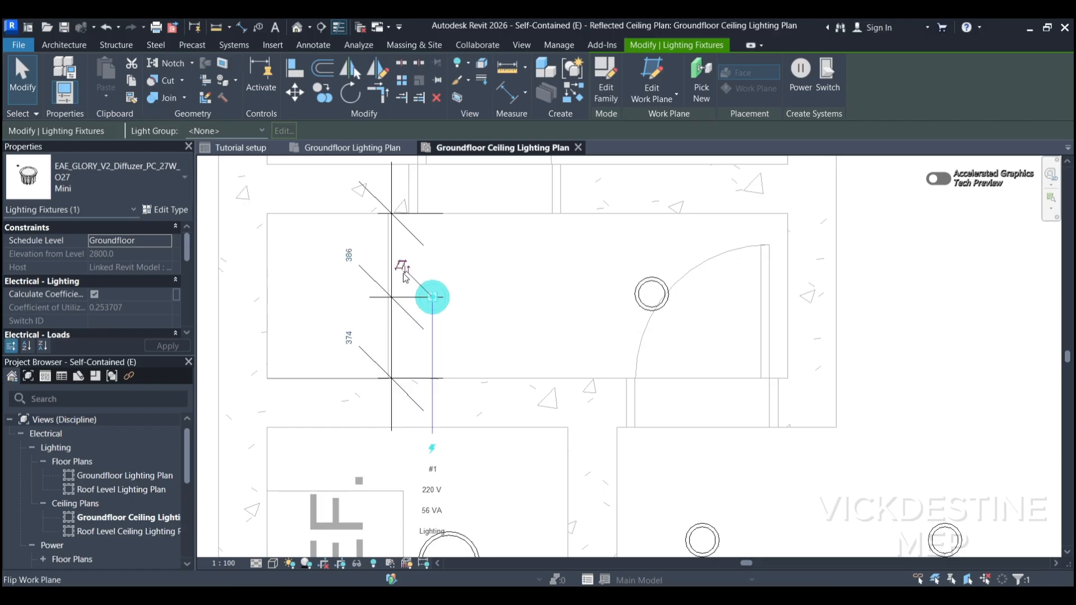
{"action": "scroll", "coordinate": [402, 281], "scroll_direction": "up", "scroll_amount": 4}
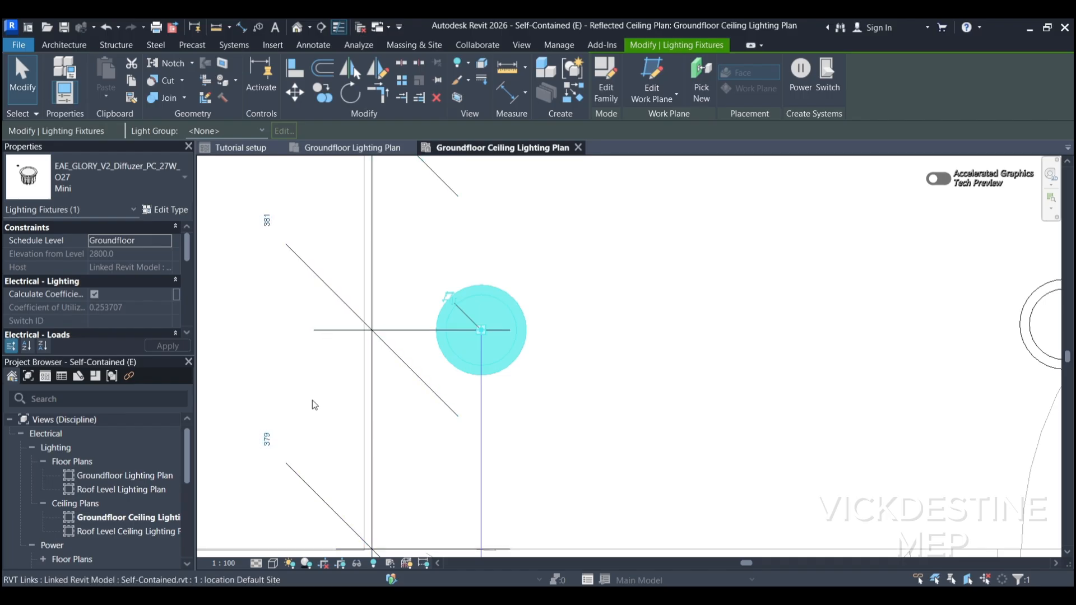
Set the narrow room's left Mini fixture 380 mm from the upper wall, then delete the vertical dimension across it.
{"action": "left_click", "coordinate": [268, 219]}
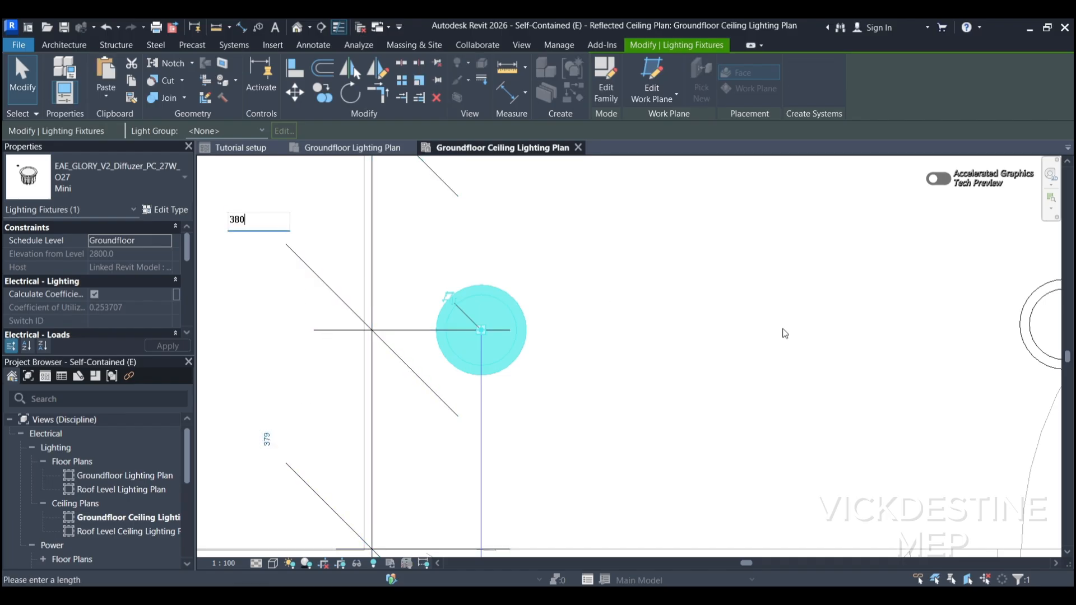
{"action": "type", "text": "380"}
{"action": "key", "text": "Return"}
{"action": "scroll", "coordinate": [649, 347], "scroll_direction": "down", "scroll_amount": 4}
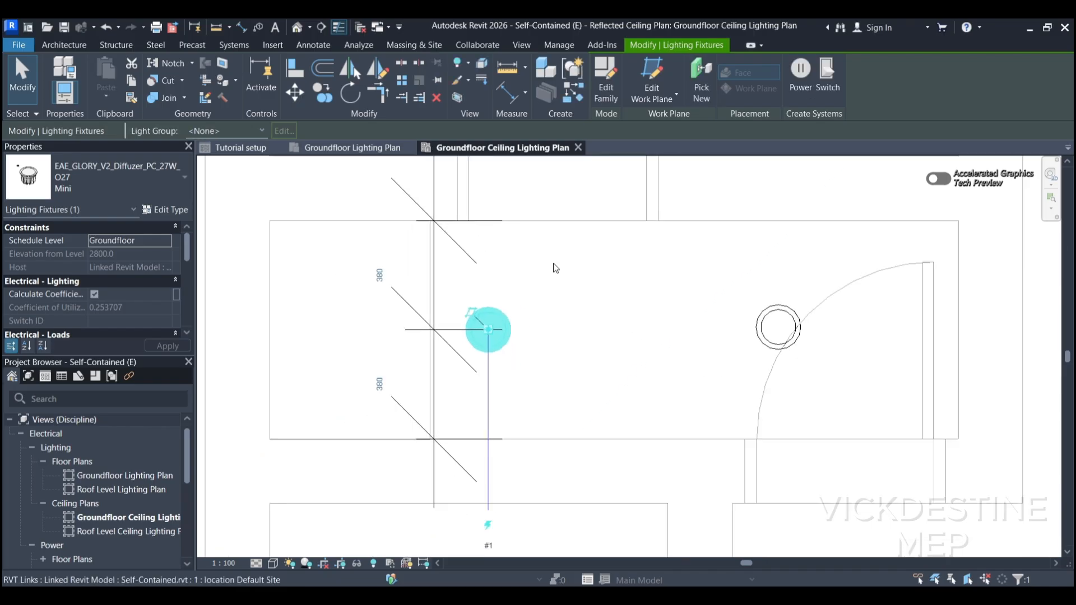
{"action": "key", "text": "Escape"}
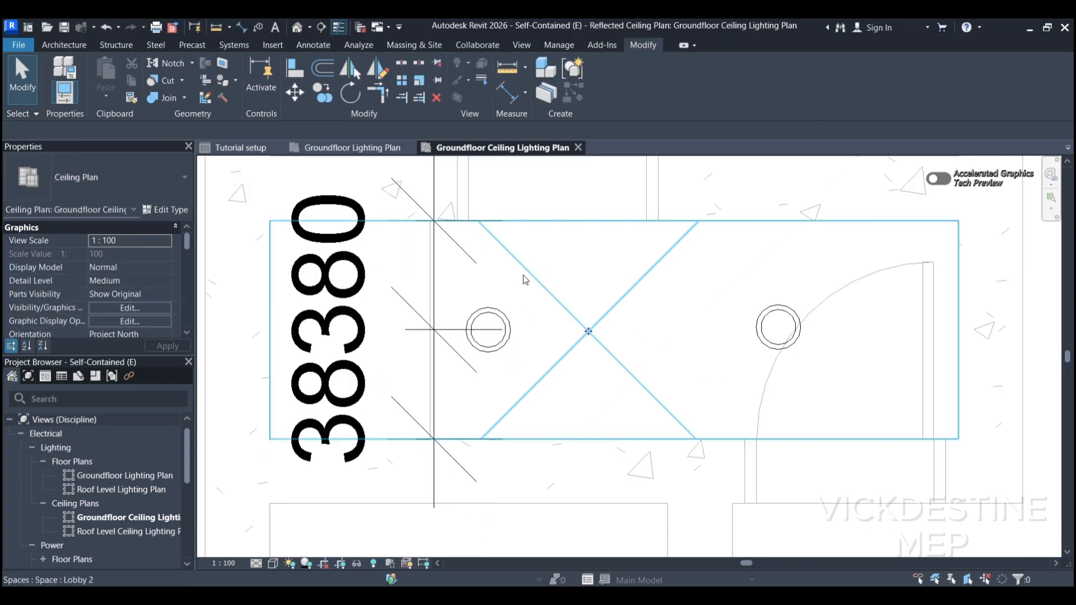
{"action": "left_click", "coordinate": [435, 358]}
{"action": "key", "text": "Delete"}
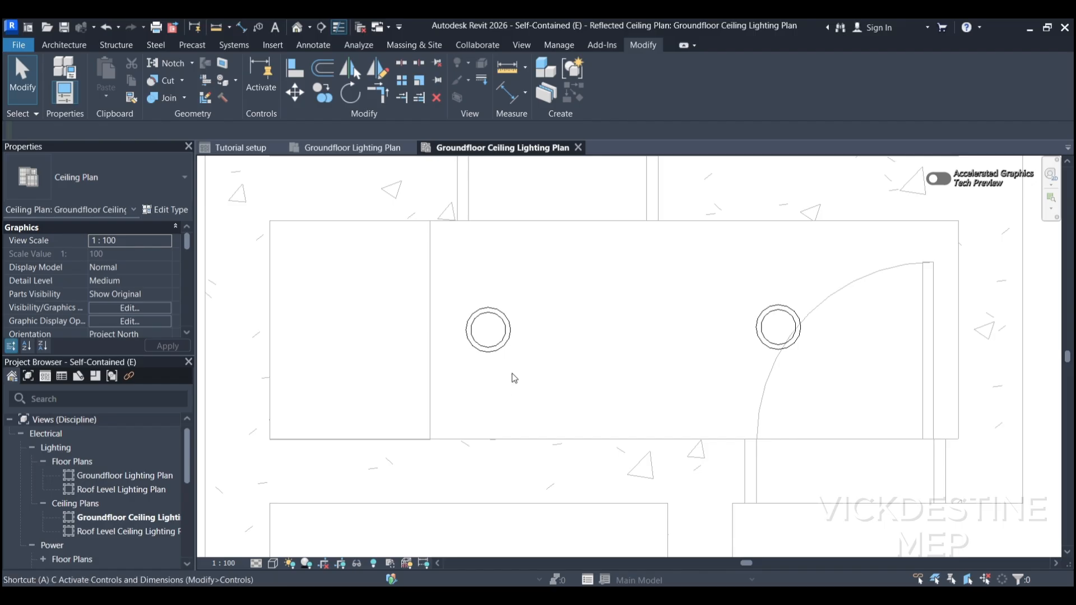
Align the narrow room's right Mini fixture with the horizontal centreline of the left Mini fixture.
{"action": "key", "text": "l"}
{"action": "left_click", "coordinate": [520, 331]}
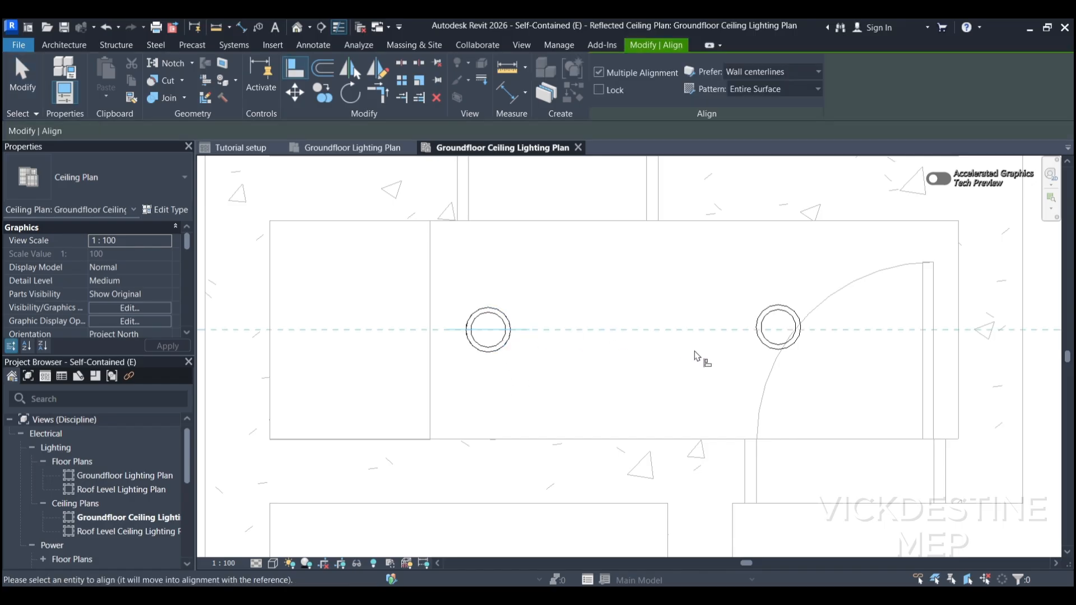
{"action": "left_click", "coordinate": [799, 332]}
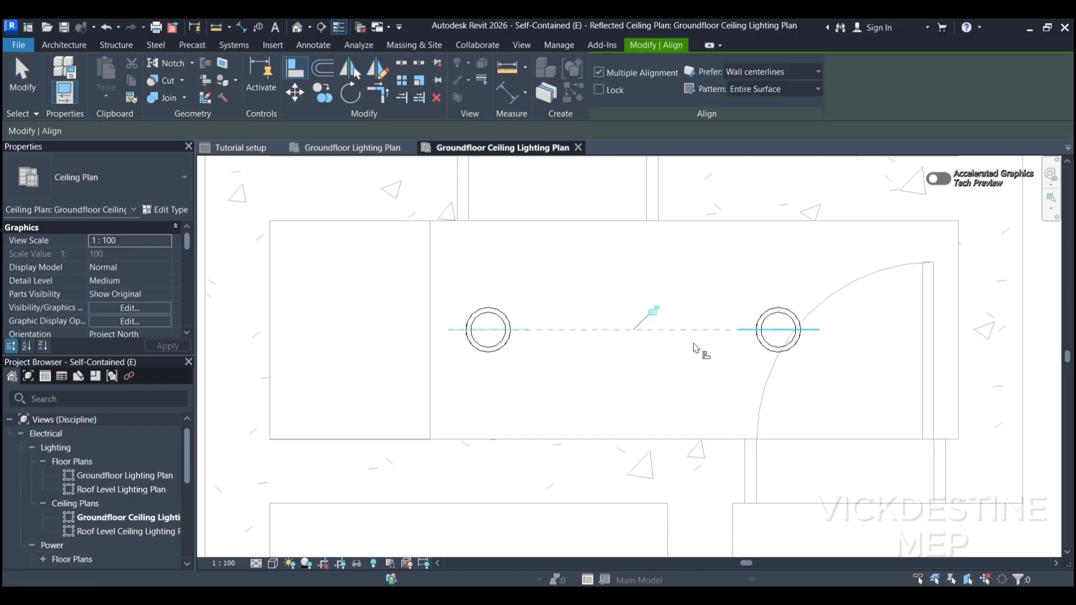
{"action": "key", "text": "Escape"}
Dimension the narrow room's left Mini fixture horizontally from its centre to the inner face of the left wall.
{"action": "scroll", "coordinate": [493, 321], "scroll_direction": "down", "scroll_amount": 2}
{"action": "scroll", "coordinate": [493, 320], "scroll_direction": "down", "scroll_amount": 2}
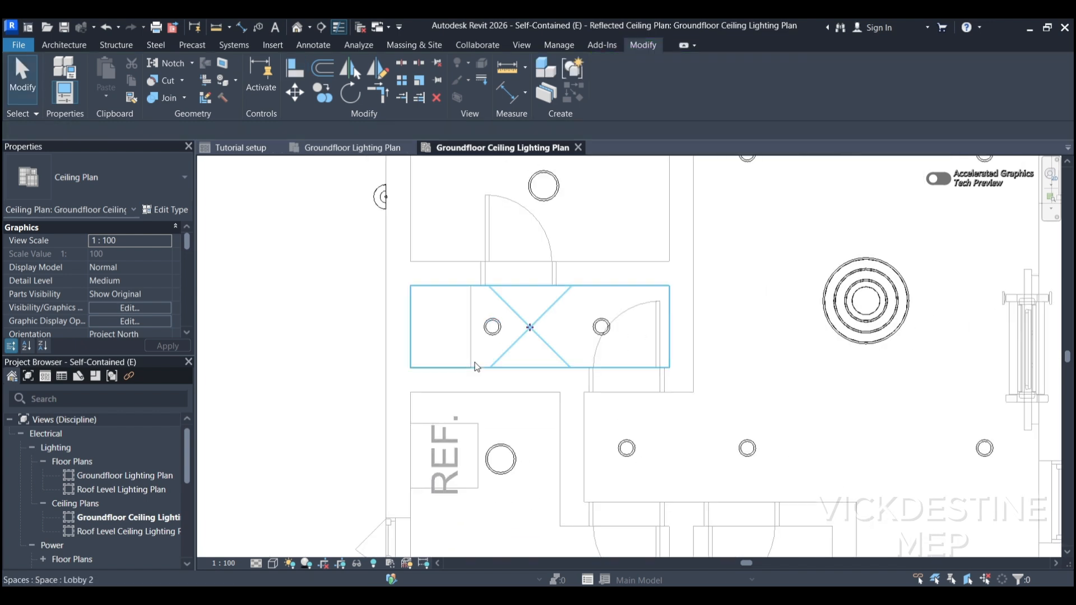
{"action": "scroll", "coordinate": [497, 341], "scroll_direction": "up", "scroll_amount": 1}
{"action": "key", "text": "d"}
{"action": "key", "text": "i"}
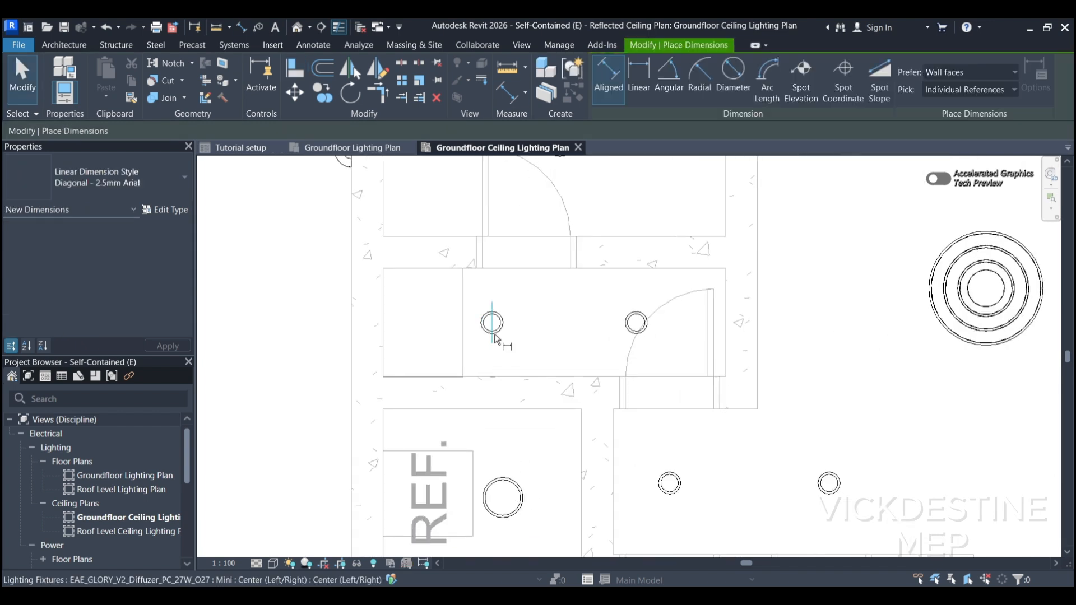
{"action": "left_click", "coordinate": [495, 340]}
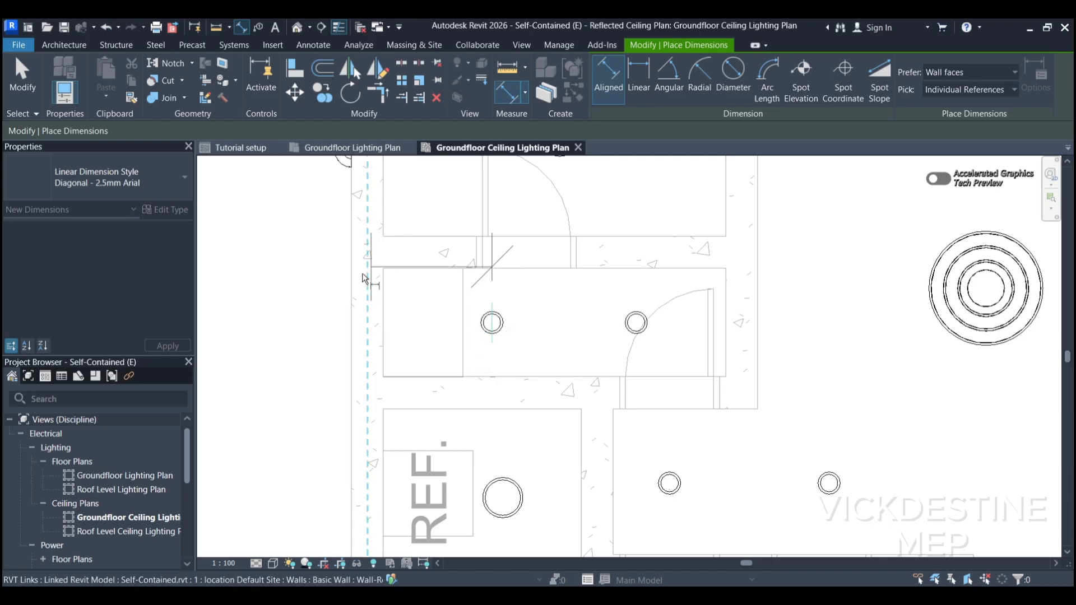
{"action": "left_click", "coordinate": [385, 321]}
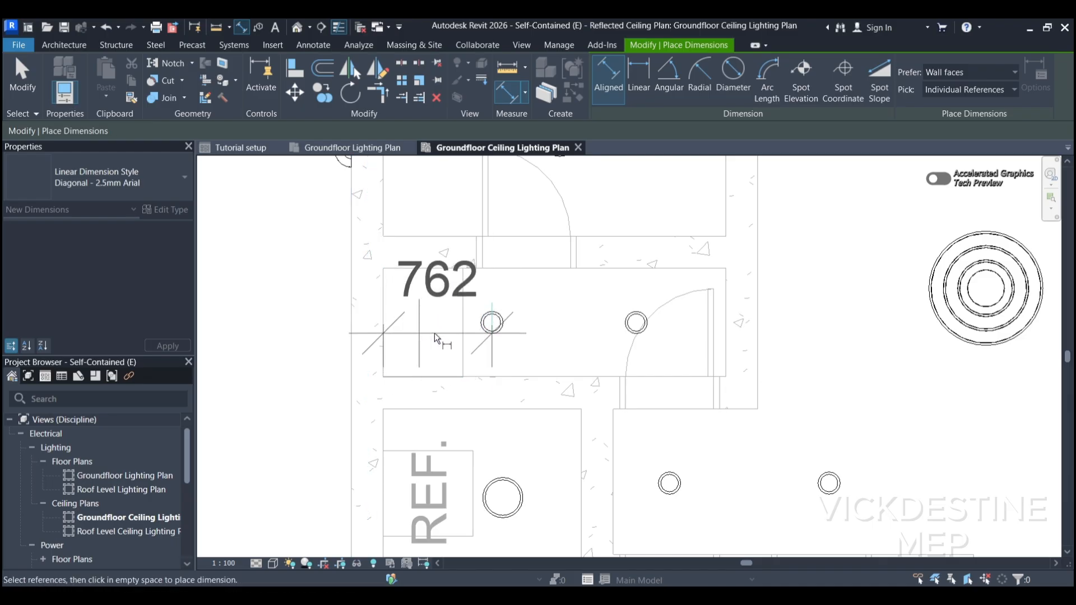
{"action": "left_click", "coordinate": [482, 347]}
{"action": "key", "text": "Escape"}
{"action": "key", "text": "Escape"}
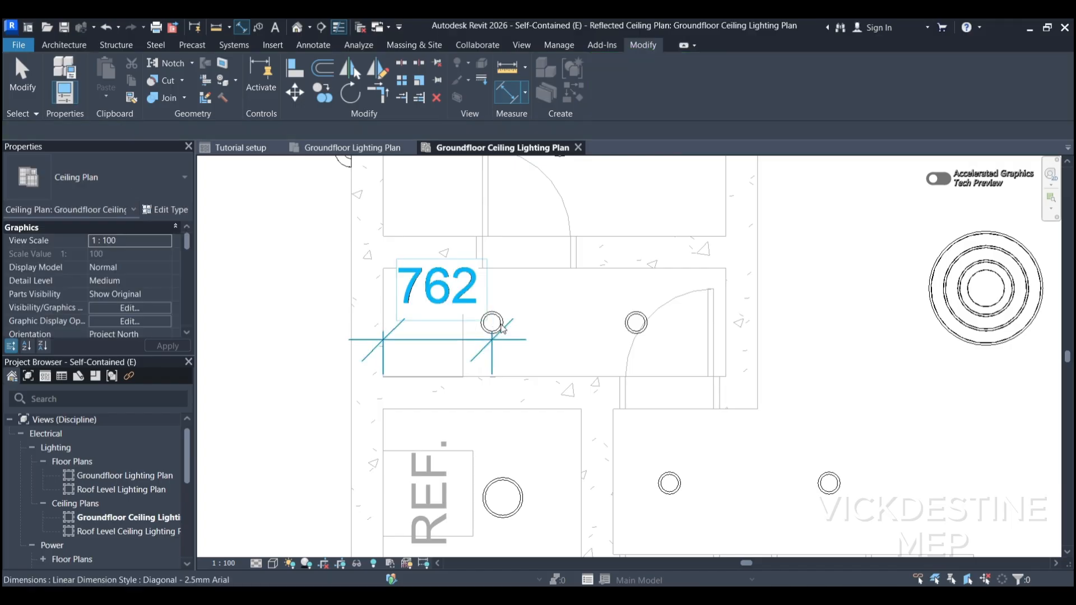
Set the distance between the left Mini fixture and the left wall to 750 mm.
{"action": "left_click", "coordinate": [493, 320]}
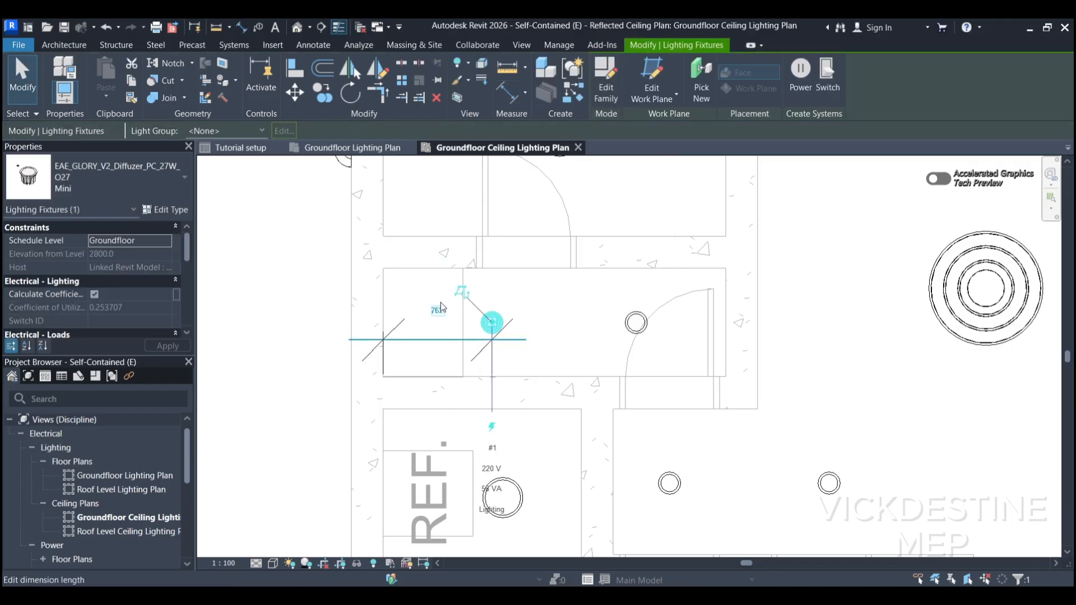
{"action": "left_click", "coordinate": [432, 306]}
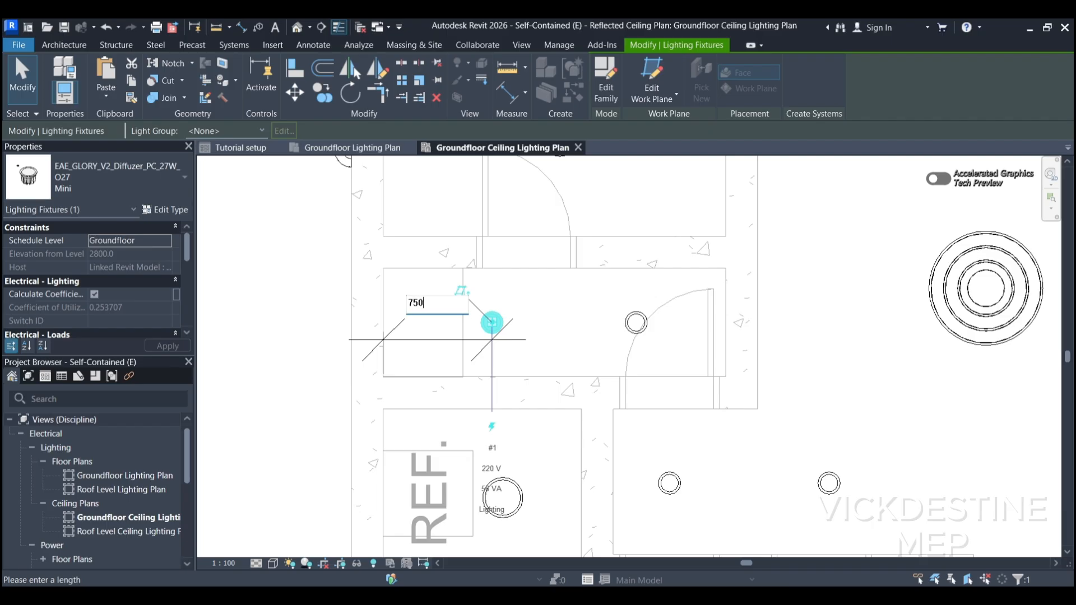
{"action": "key", "text": "Return"}
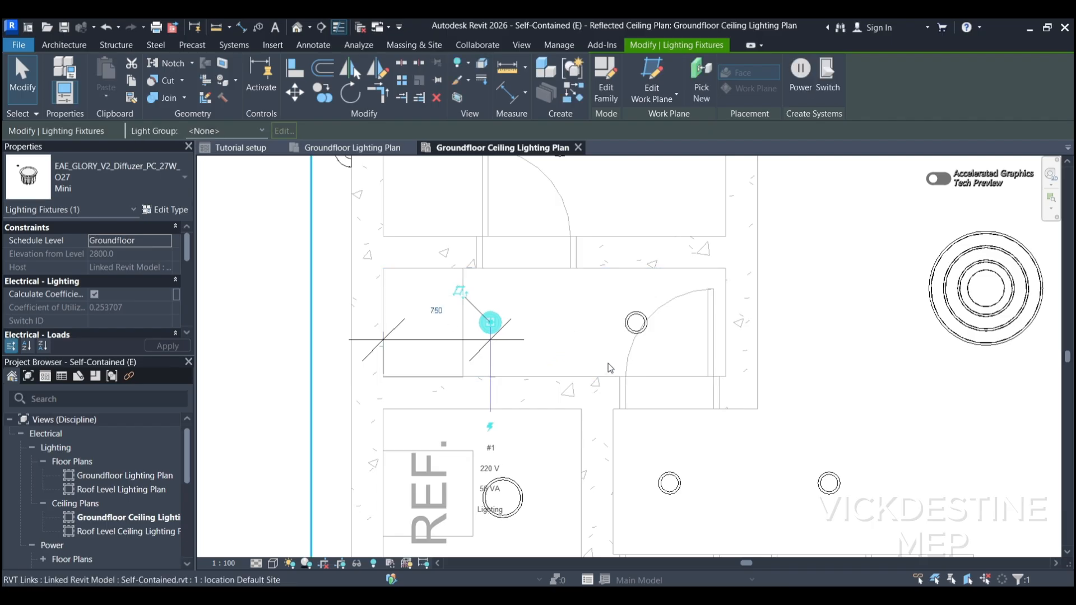
Dimension the narrow room's right Mini fixture horizontally from its centre to the right wall.
{"action": "key", "text": "d"}
{"action": "key", "text": "i"}
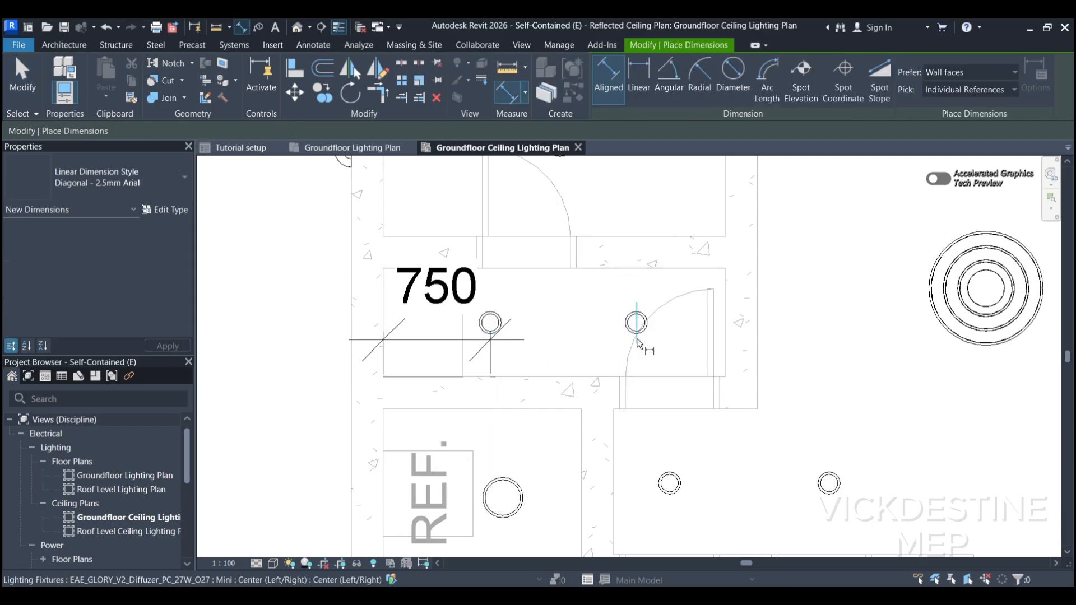
{"action": "left_click", "coordinate": [732, 327]}
{"action": "left_click", "coordinate": [805, 352]}
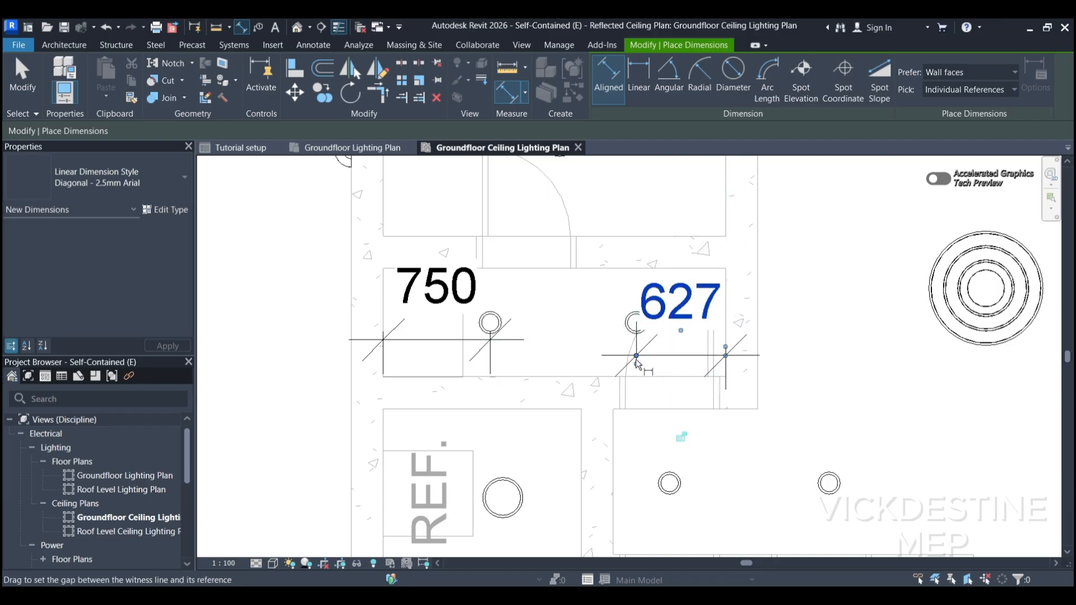
{"action": "key", "text": "Escape"}
{"action": "key", "text": "Escape"}
Set the distance between the right Mini fixture and the right wall to 750 mm.
{"action": "left_click", "coordinate": [636, 322]}
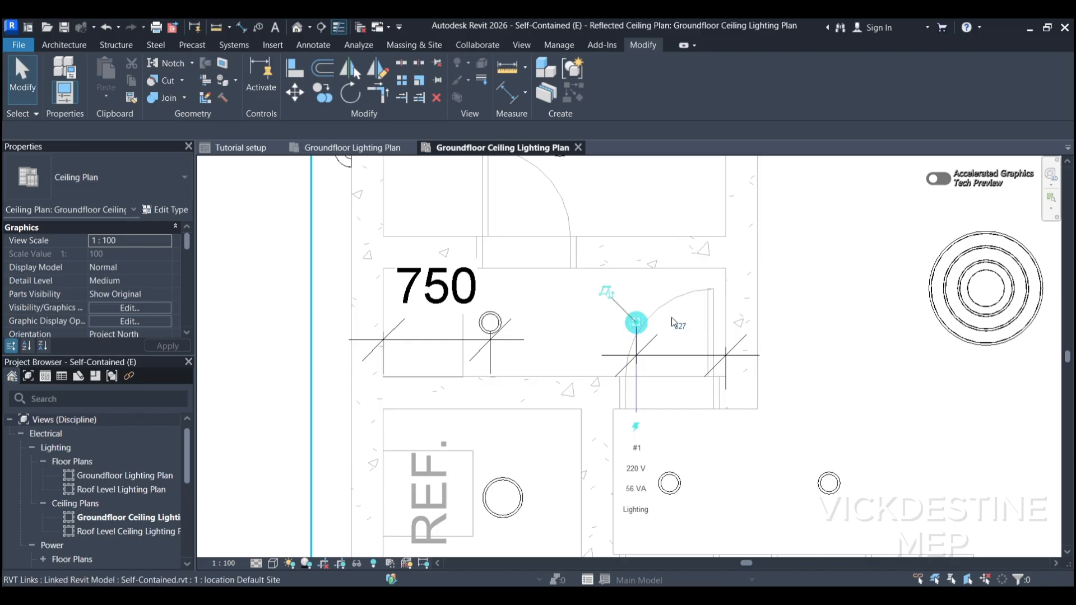
{"action": "left_click", "coordinate": [676, 326]}
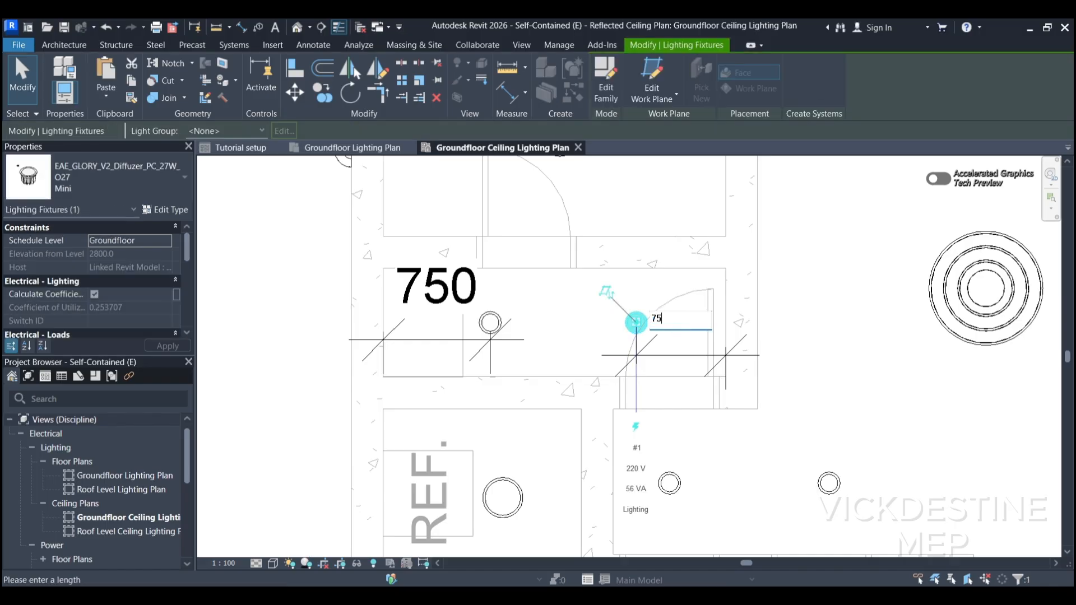
{"action": "key", "text": "Return"}
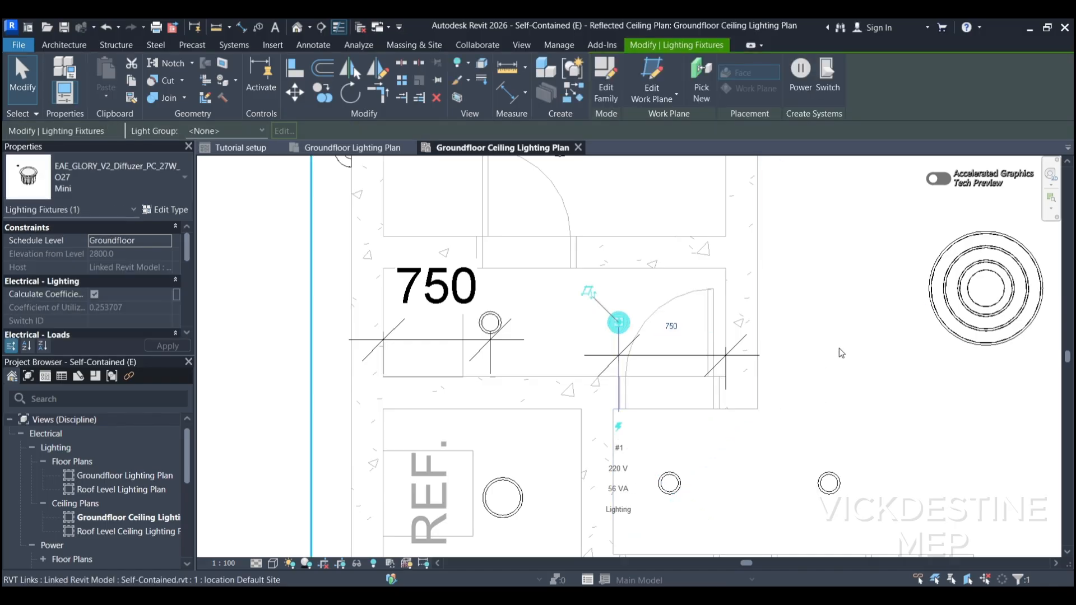
{"action": "key", "text": "Escape"}
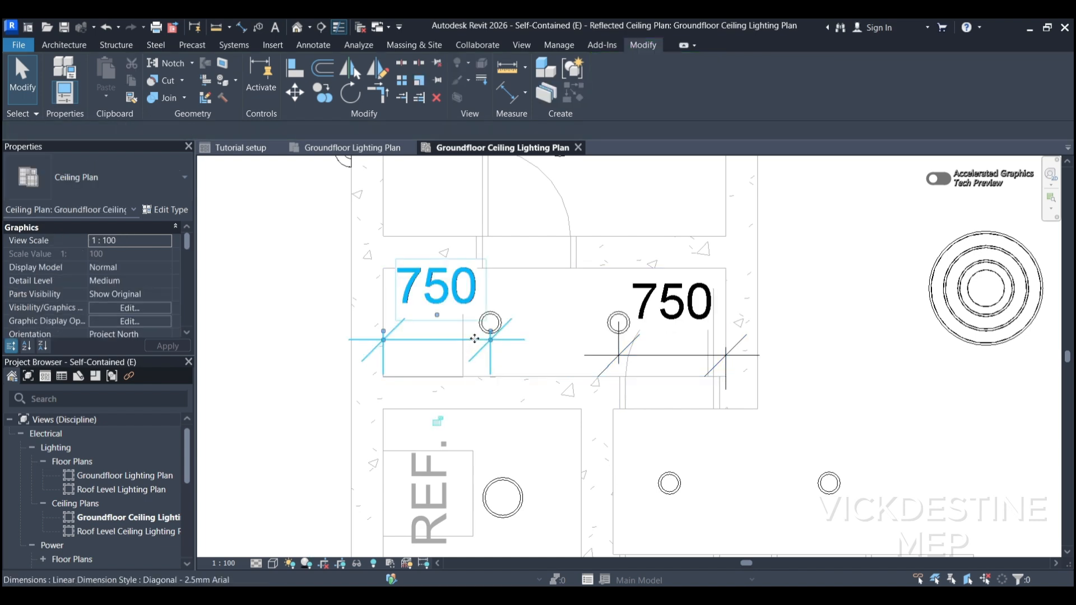
Delete both horizontal dimensions of the narrow room's Mini fixtures.
{"action": "left_click", "coordinate": [475, 339]}
{"action": "key", "text": "Delete"}
{"action": "left_click", "coordinate": [640, 355]}
{"action": "key", "text": "Delete"}
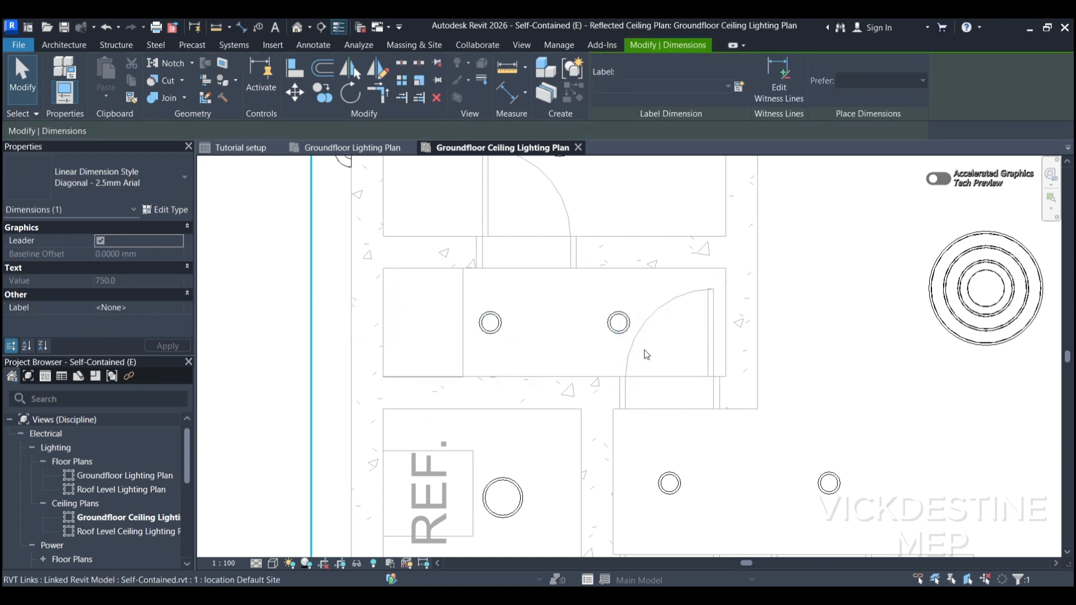
{"action": "key", "text": "Escape"}
Dimension the WC 1 Standard fixture between the upper and lower walls, placing the dimension outside the building to the left.
{"action": "scroll", "coordinate": [511, 308], "scroll_direction": "down", "scroll_amount": 5}
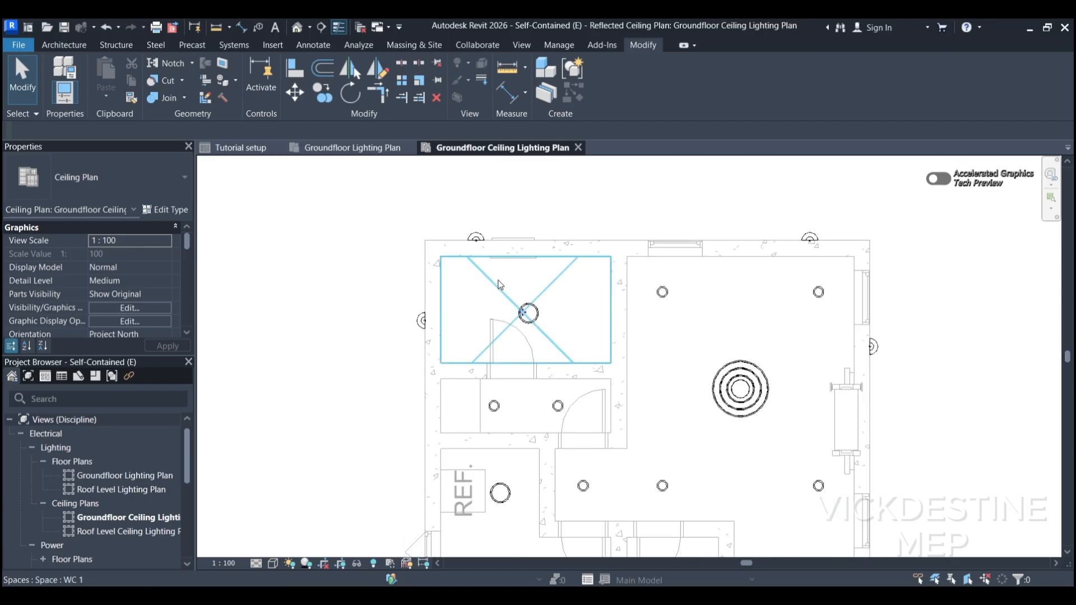
{"action": "key", "text": "d"}
{"action": "key", "text": "i"}
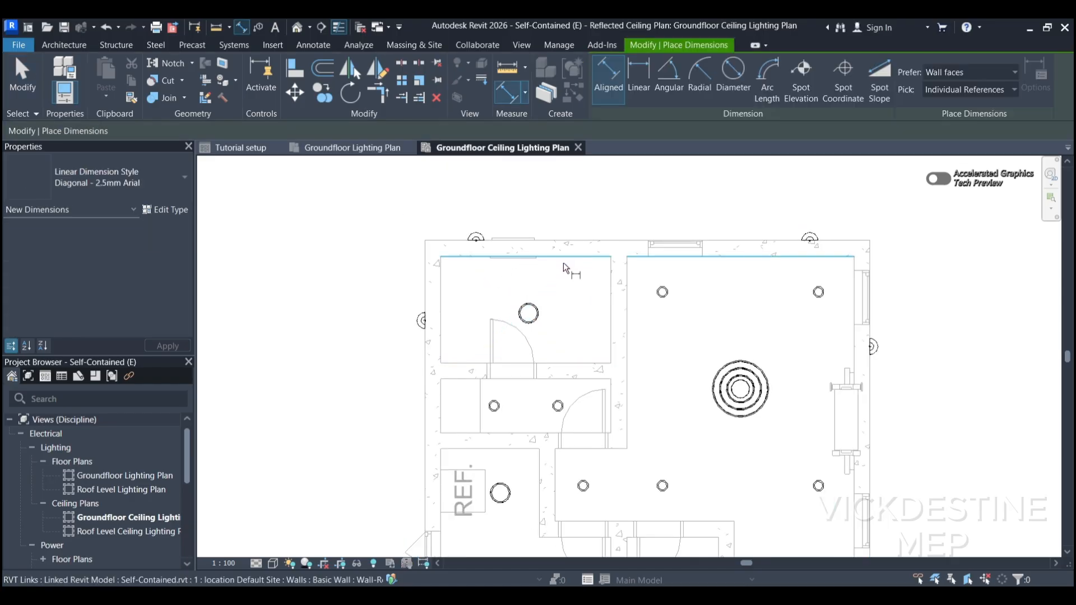
{"action": "left_click", "coordinate": [564, 259]}
{"action": "left_click", "coordinate": [530, 314]}
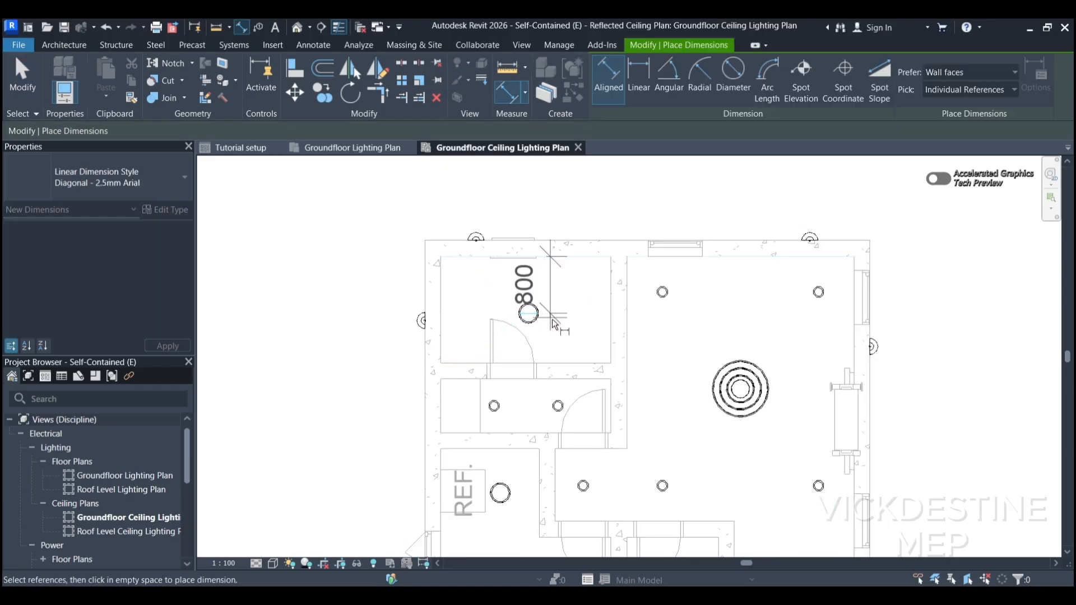
{"action": "left_click", "coordinate": [493, 361]}
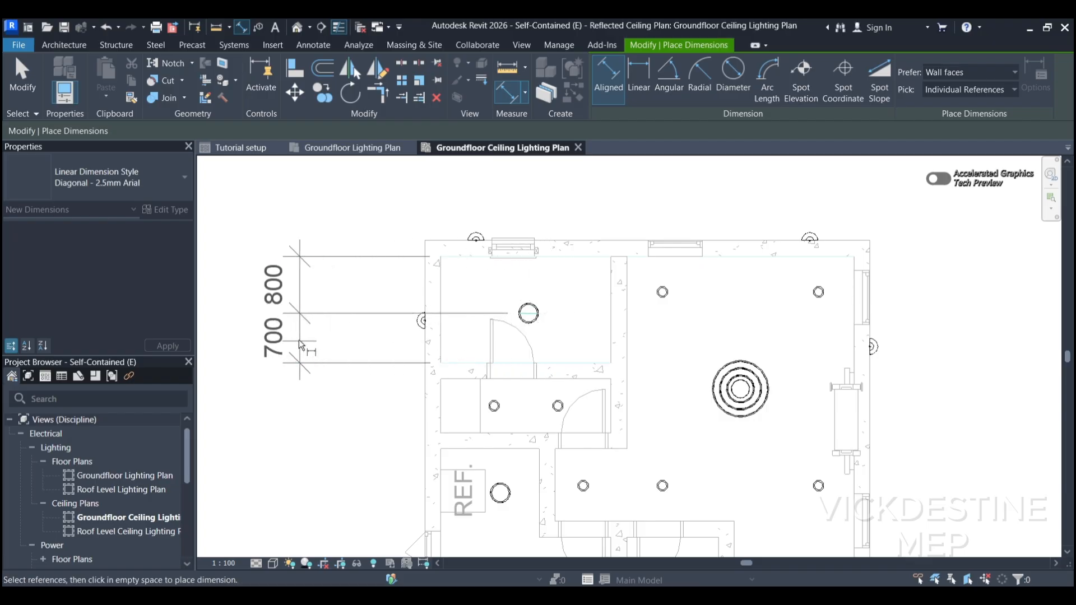
{"action": "left_click", "coordinate": [299, 336]}
{"action": "key", "text": "Escape"}
{"action": "key", "text": "Escape"}
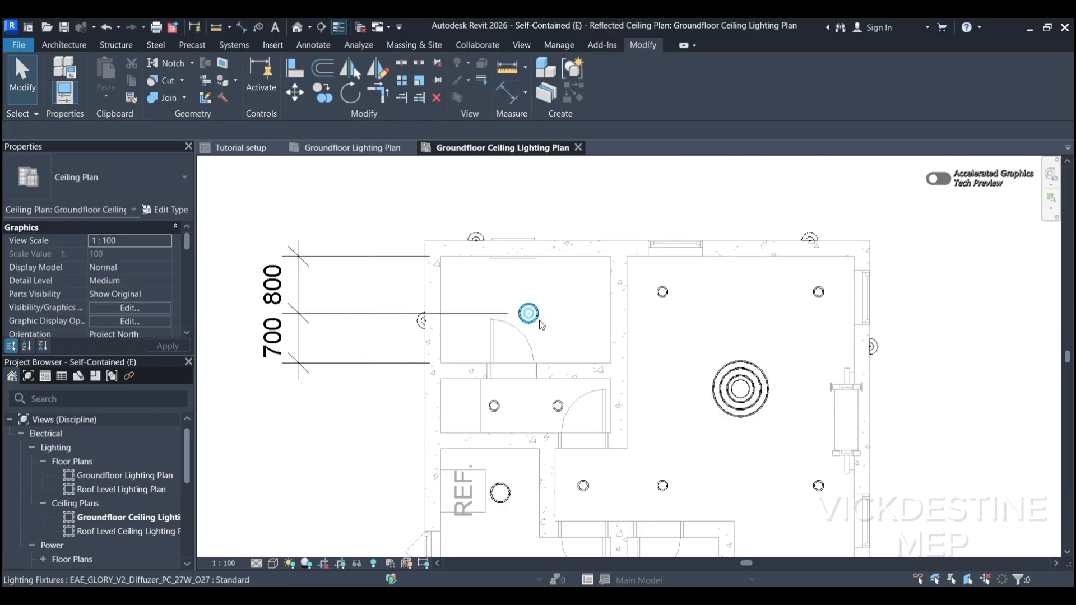
Set the distance between the WC 1 Standard fixture and the lower wall to 750 mm.
{"action": "left_click", "coordinate": [540, 319]}
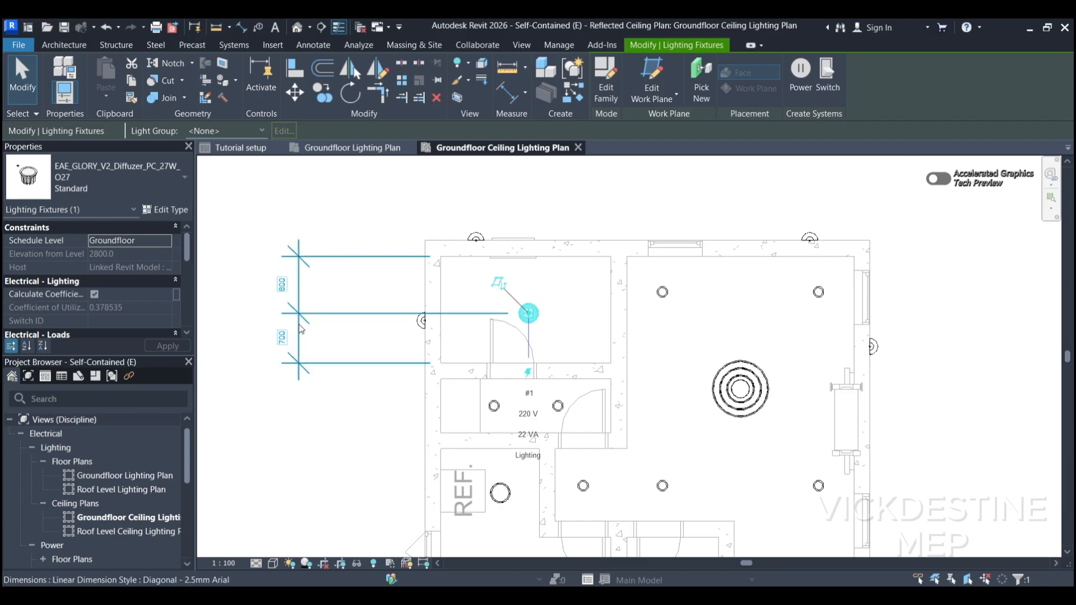
{"action": "left_click", "coordinate": [283, 337]}
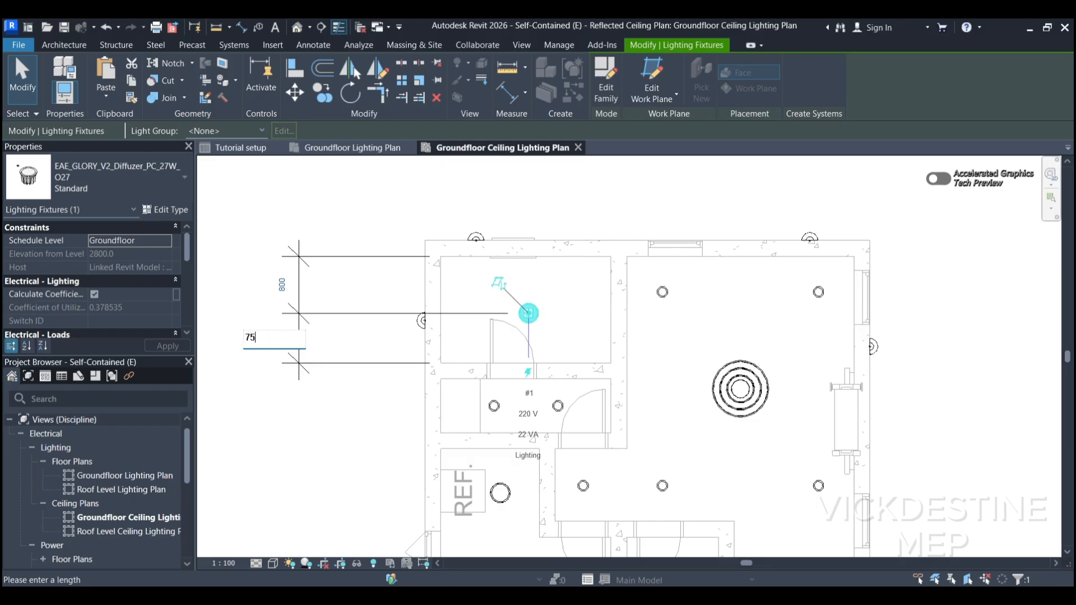
{"action": "key", "text": "Return"}
{"action": "key", "text": "Escape"}
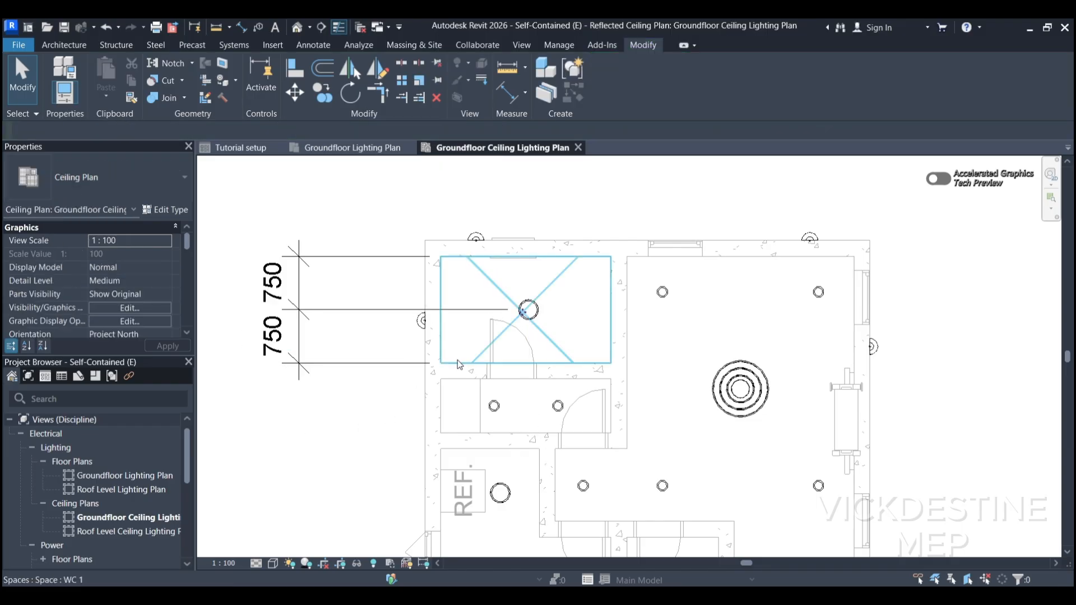
Dimension the WC 1 Standard fixture between the left and right walls, placing the dimension above the building.
{"action": "key", "text": "i"}
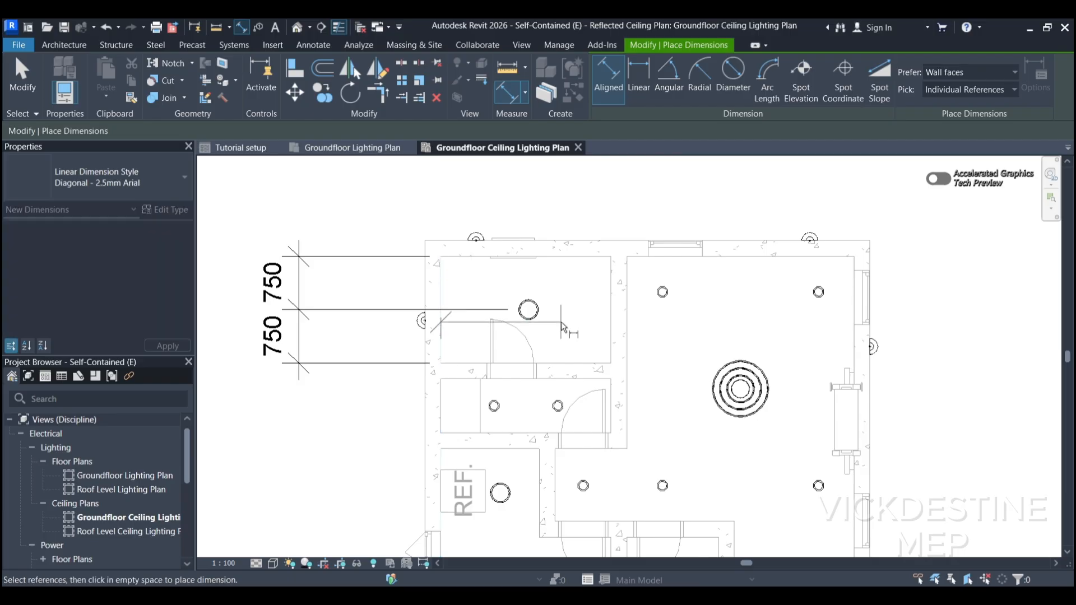
{"action": "left_click", "coordinate": [528, 322]}
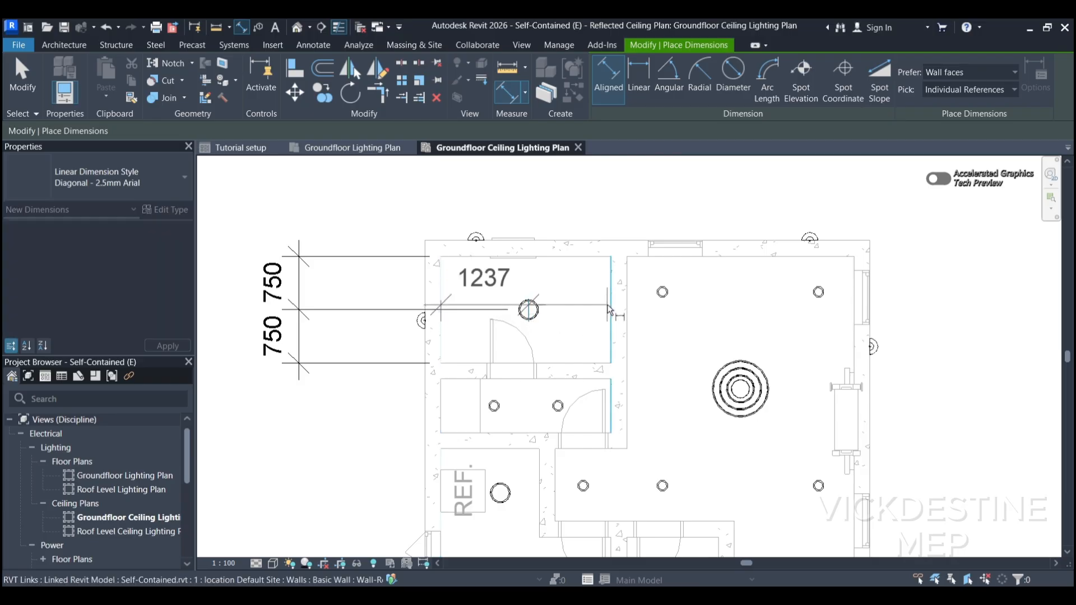
{"action": "left_click", "coordinate": [611, 307]}
{"action": "left_click", "coordinate": [564, 209]}
{"action": "middle_click_drag", "start_coordinate": [569, 237], "coordinate": [577, 292]}
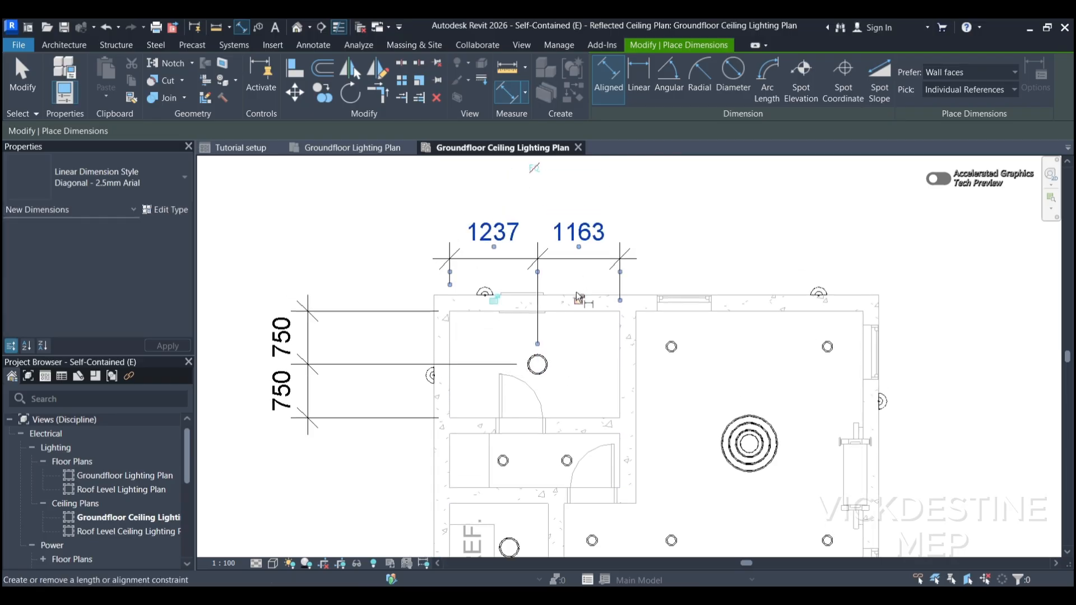
{"action": "key", "text": "Escape"}
{"action": "key", "text": "Escape"}
Delete the horizontal dimension of the WC 1 Standard fixture above the building.
{"action": "left_click", "coordinate": [539, 368]}
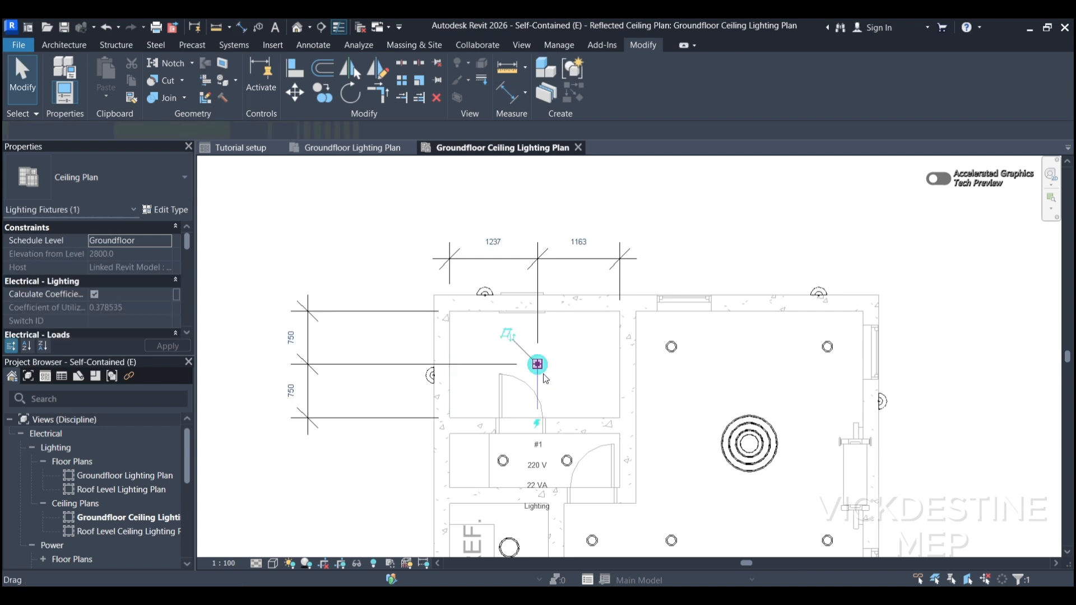
{"action": "scroll", "coordinate": [555, 443], "scroll_direction": "up", "scroll_amount": 2}
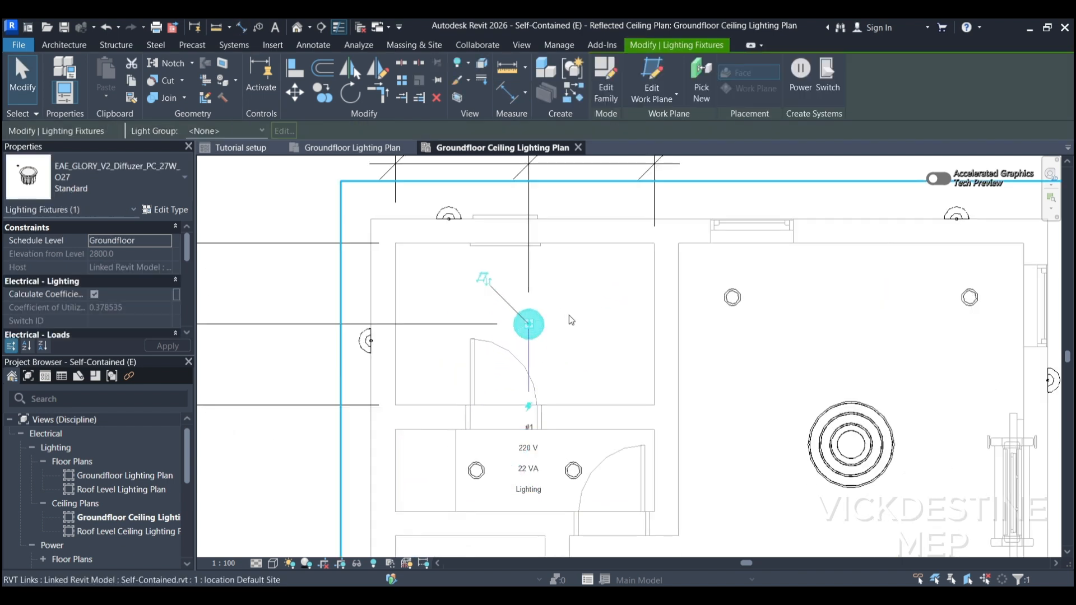
{"action": "scroll", "coordinate": [569, 315], "scroll_direction": "down", "scroll_amount": 1}
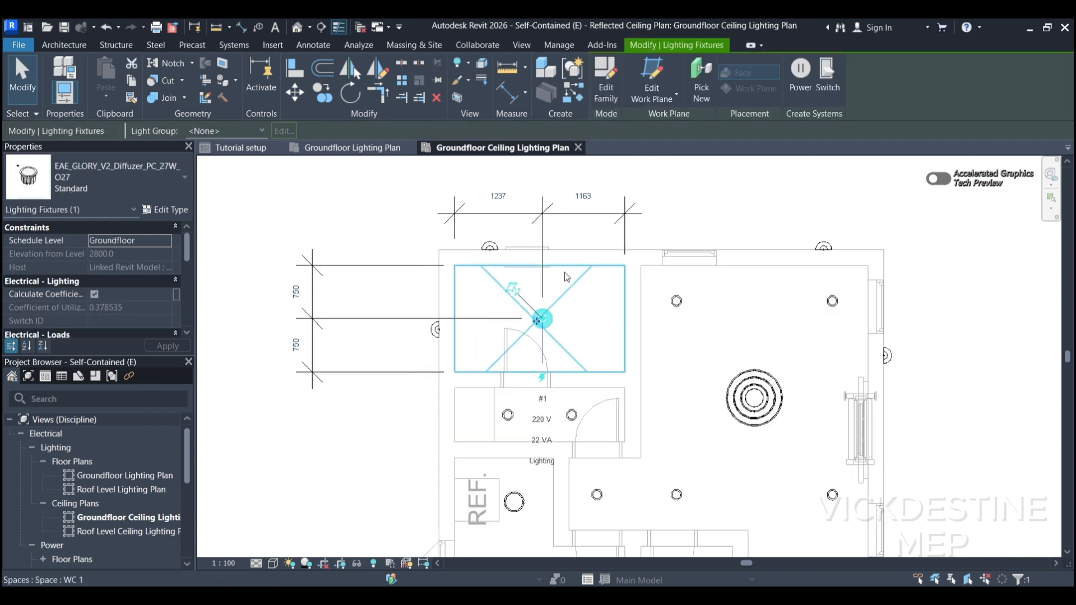
{"action": "left_click", "coordinate": [566, 220]}
{"action": "key", "text": "Delete"}
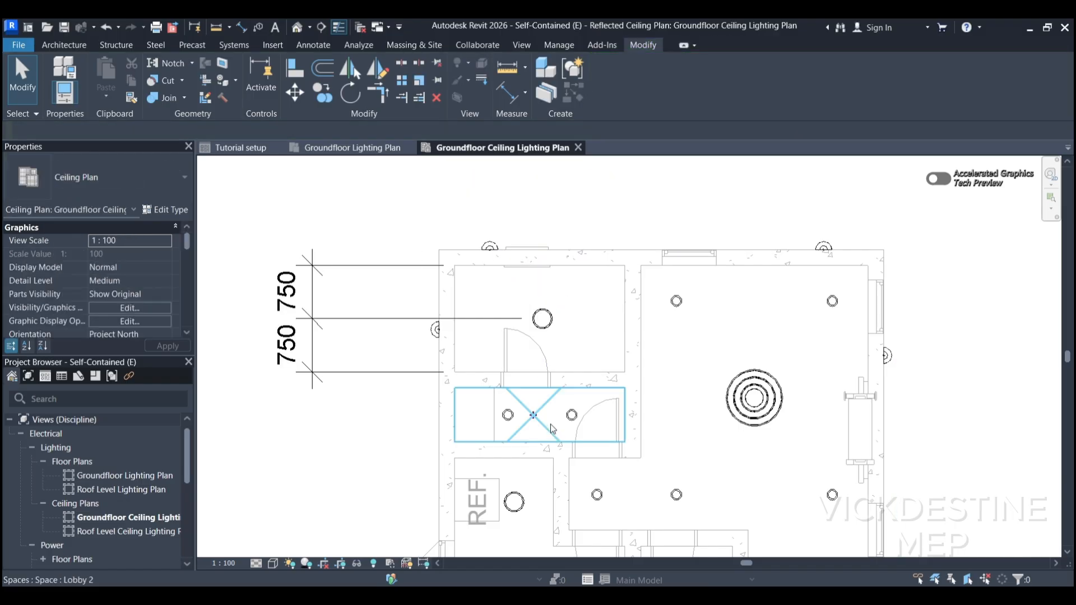
Dimension the WC 1 Standard fixture between the two Mini fixtures in Lobby 2, placing the dimension above the building.
{"action": "key", "text": "d"}
{"action": "key", "text": "i"}
{"action": "left_click", "coordinate": [508, 416]}
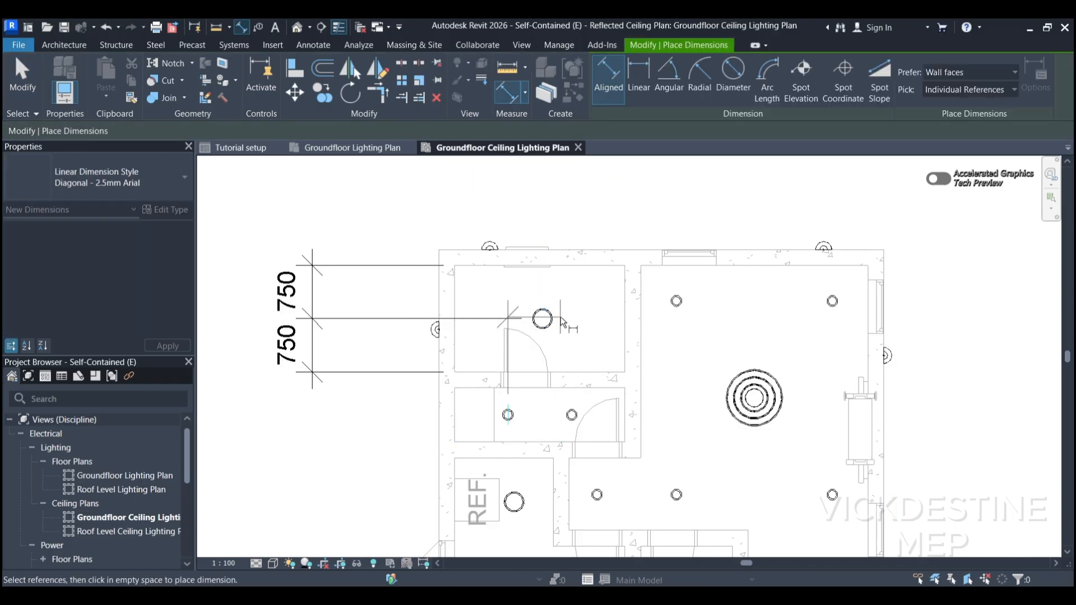
{"action": "left_click", "coordinate": [544, 322]}
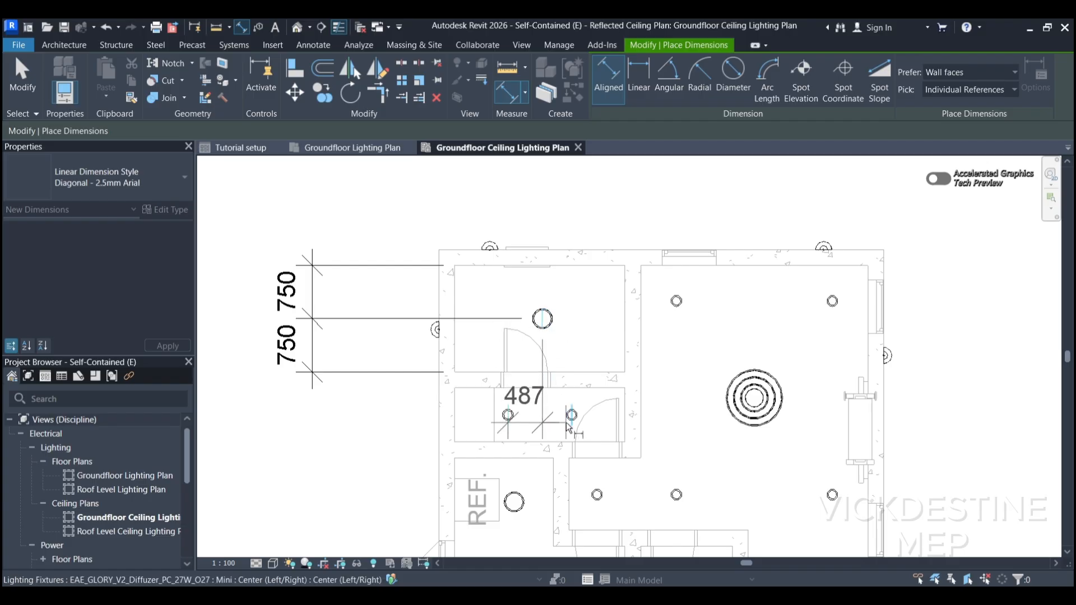
{"action": "left_click", "coordinate": [569, 425]}
{"action": "scroll", "coordinate": [555, 179], "scroll_direction": "down", "scroll_amount": 2}
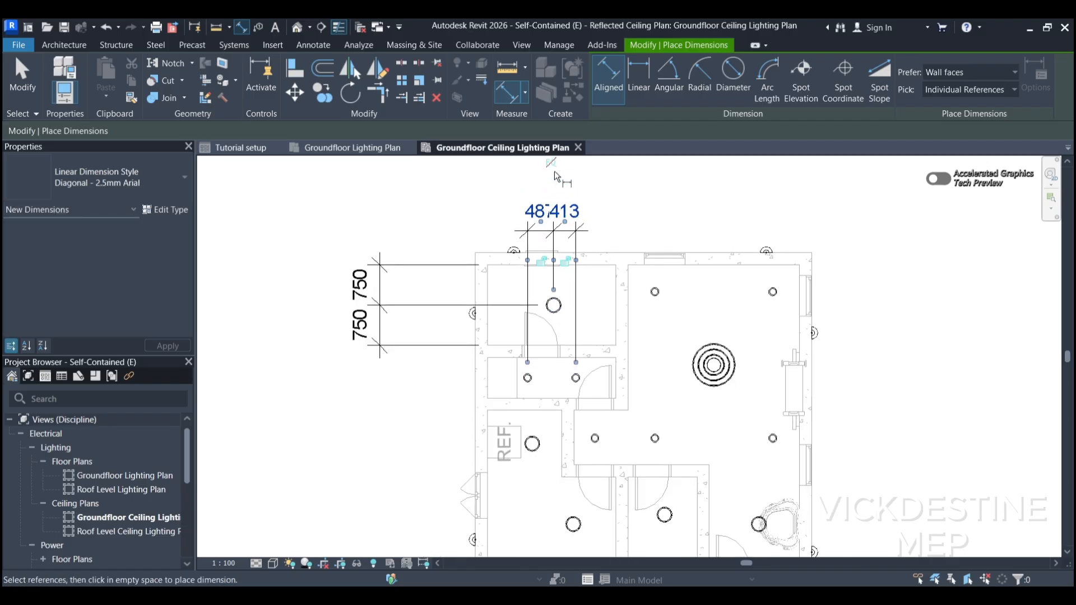
Apply equal spacing to the dimension between the WC 1 Standard fixture and the two Lobby 2 Mini fixtures.
{"action": "left_click", "coordinate": [553, 163]}
{"action": "left_click", "coordinate": [587, 217]}
{"action": "key", "text": "Escape"}
{"action": "key", "text": "Escape"}
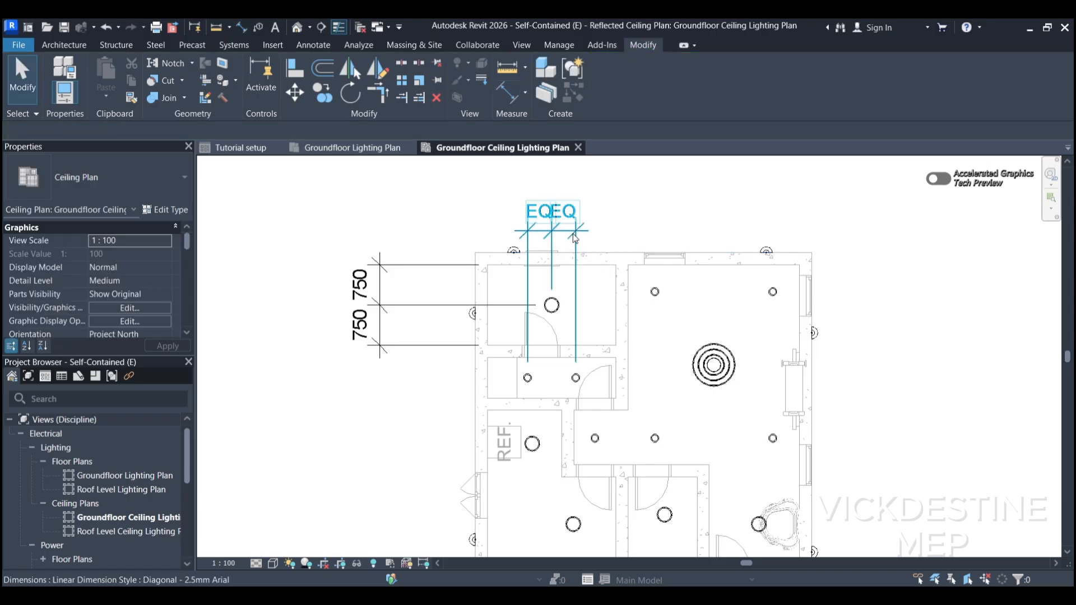
Delete the equal-spacing dimension and unconstrain its fixtures, and delete the vertical dimension of the WC 1 Standard fixture.
{"action": "left_click", "coordinate": [561, 230]}
{"action": "key", "text": "Delete"}
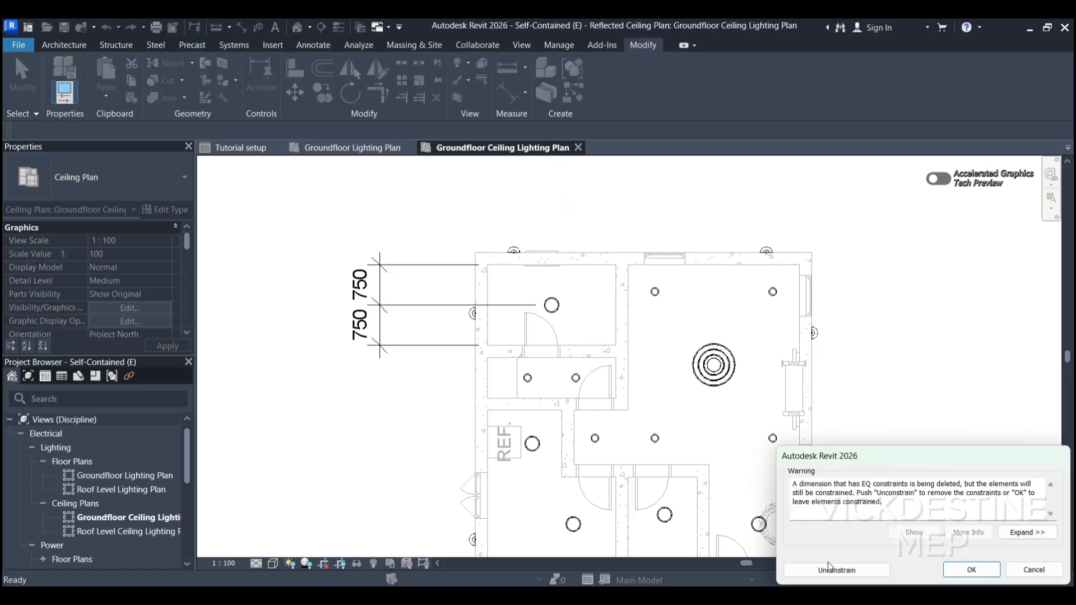
{"action": "left_click", "coordinate": [827, 570]}
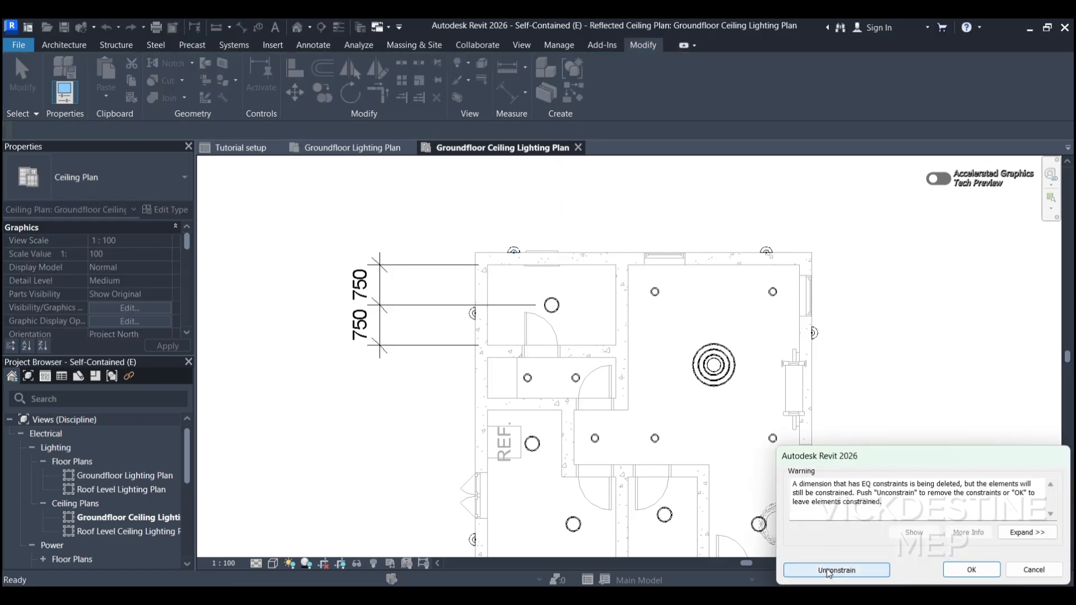
{"action": "left_click", "coordinate": [395, 315]}
{"action": "key", "text": "Delete"}
{"action": "scroll", "coordinate": [532, 255], "scroll_direction": "down", "scroll_amount": 2}
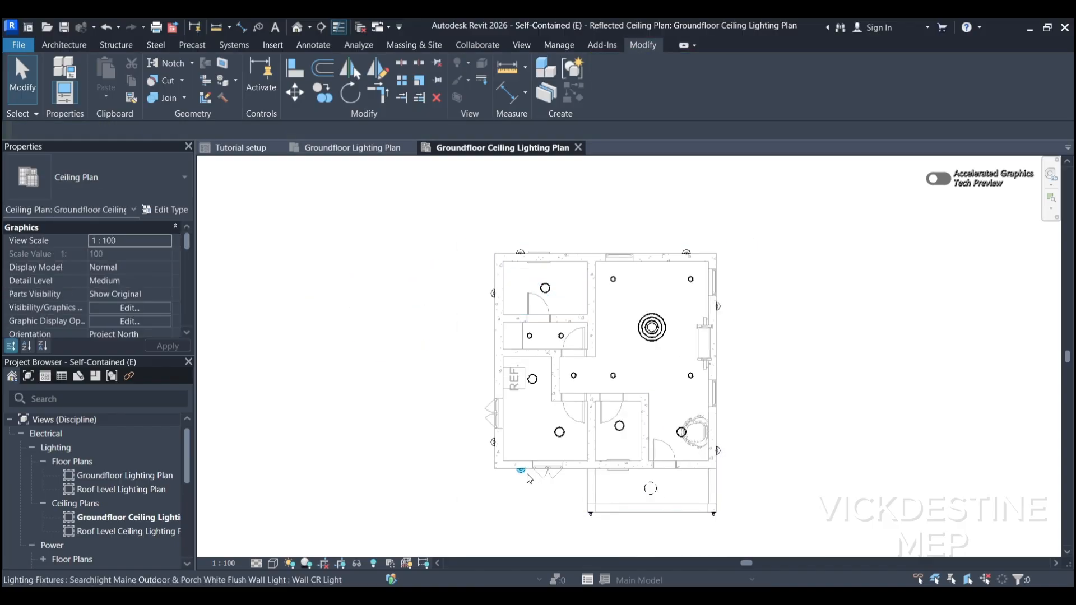
Reposition the two Standard fixtures in the refrigerator room and shift the V.WC 4 Standard fixture slightly down.
{"action": "scroll", "coordinate": [560, 432], "scroll_direction": "up", "scroll_amount": 3}
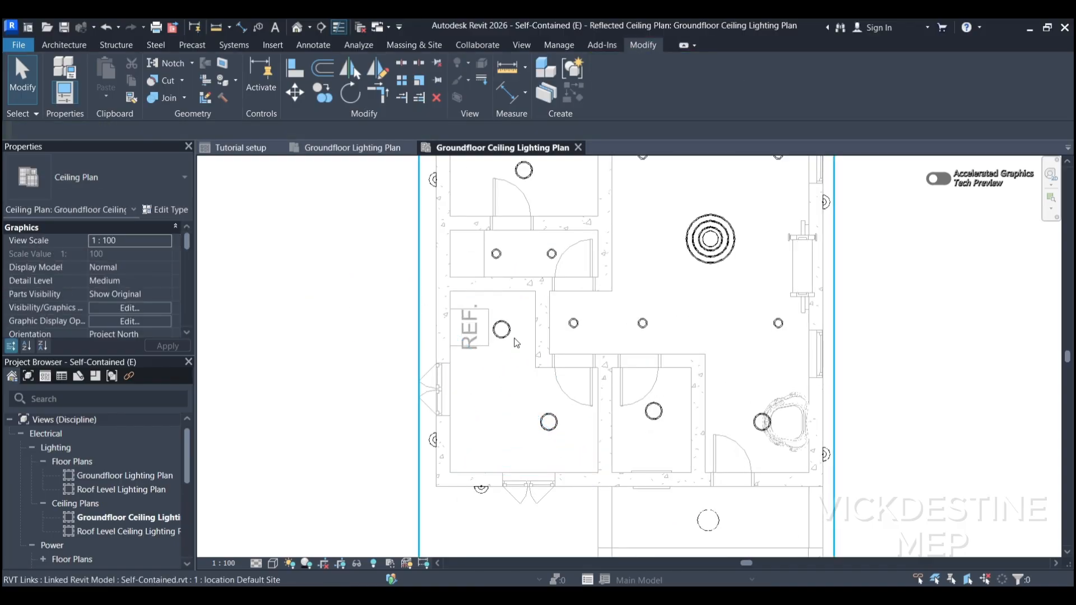
{"action": "mouse_move", "coordinate": [507, 343]}
{"action": "left_mouse_down"}
{"action": "mouse_move", "coordinate": [498, 355]}
{"action": "mouse_move", "coordinate": [507, 345]}
{"action": "left_mouse_up"}
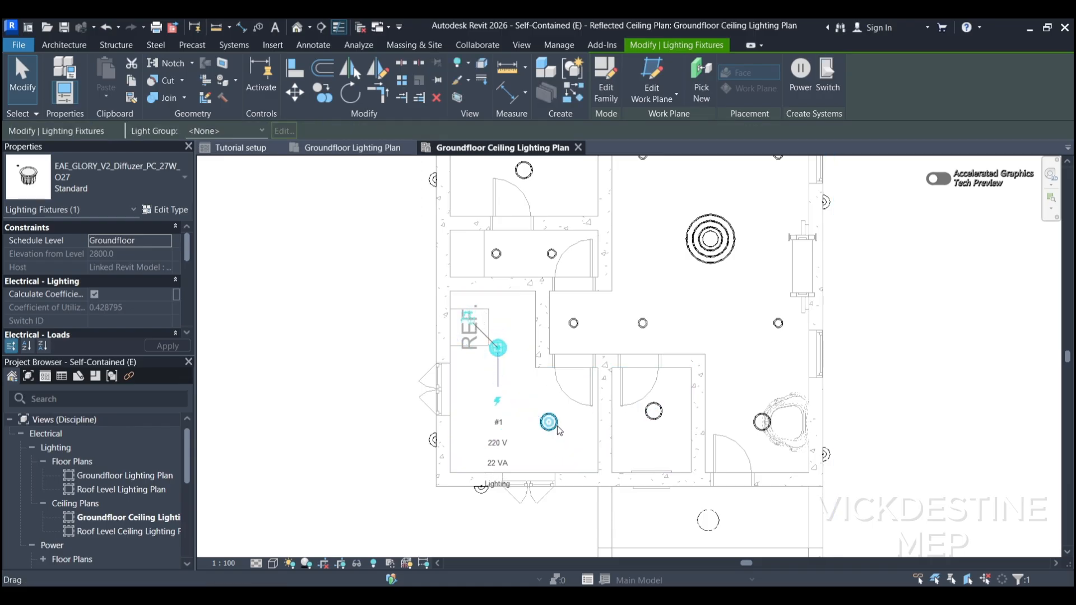
{"action": "left_click_drag", "start_coordinate": [506, 350], "coordinate": [557, 426]}
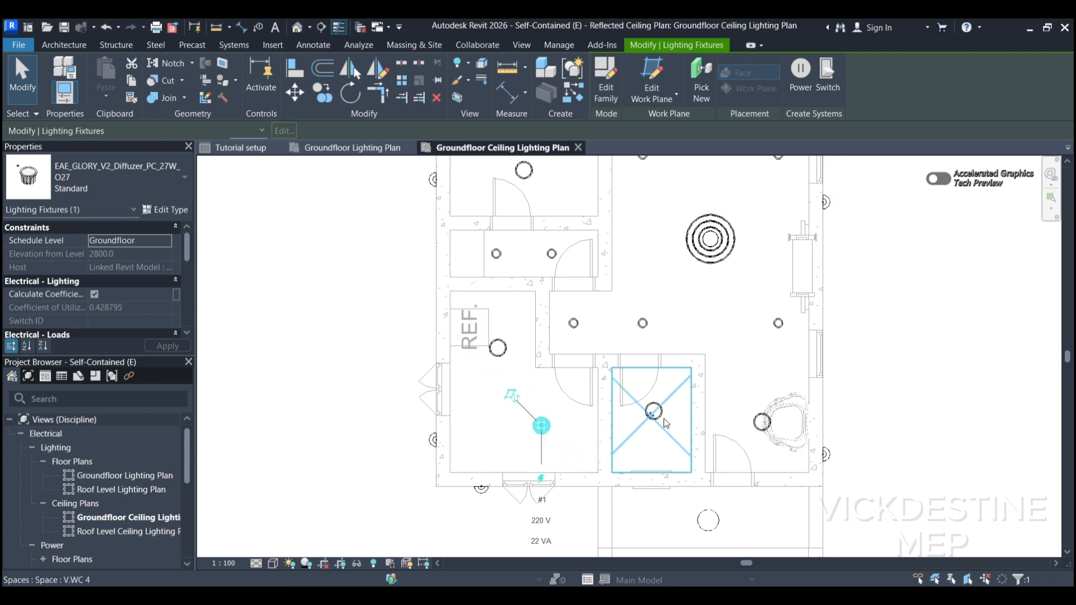
{"action": "left_click_drag", "start_coordinate": [541, 425], "coordinate": [646, 426]}
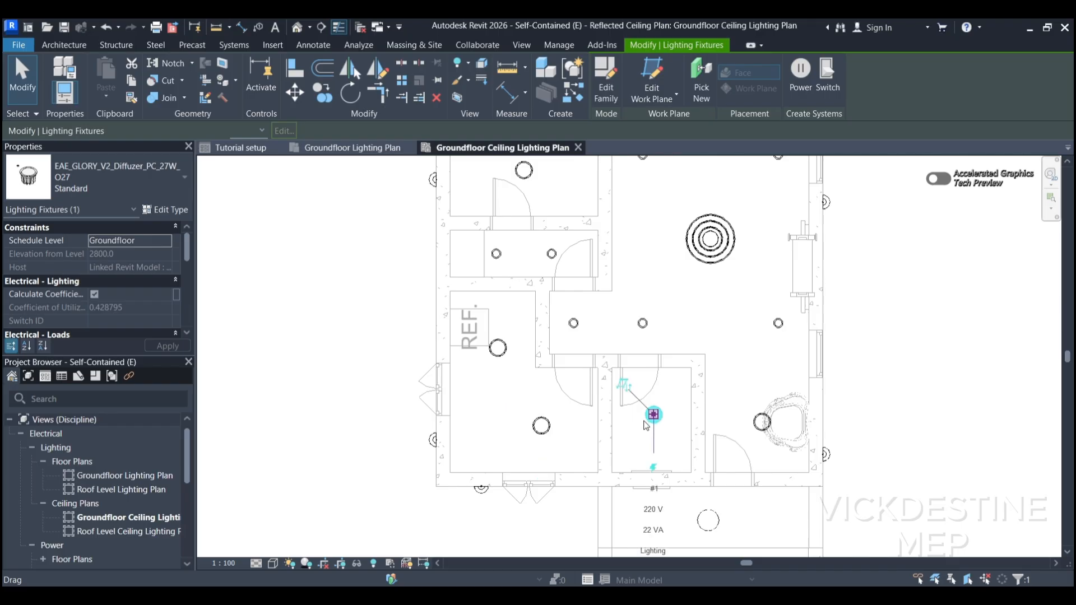
{"action": "left_click_drag", "start_coordinate": [777, 444], "coordinate": [746, 432]}
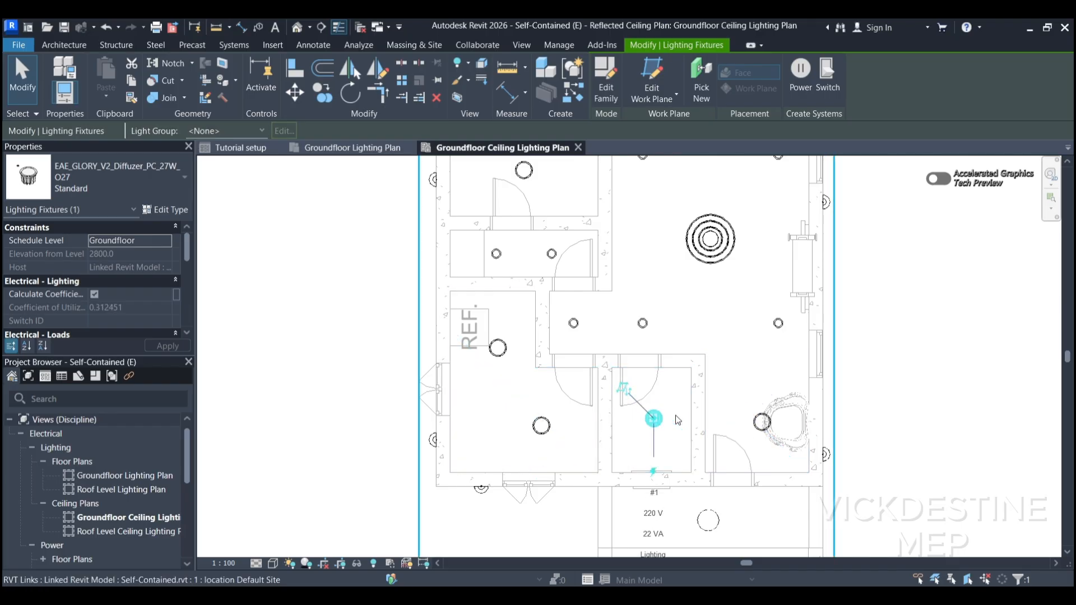
Dimension the V.WC 4 Standard fixture between the upper and lower walls, placing the dimension outside the building to the right.
{"action": "key", "text": "i"}
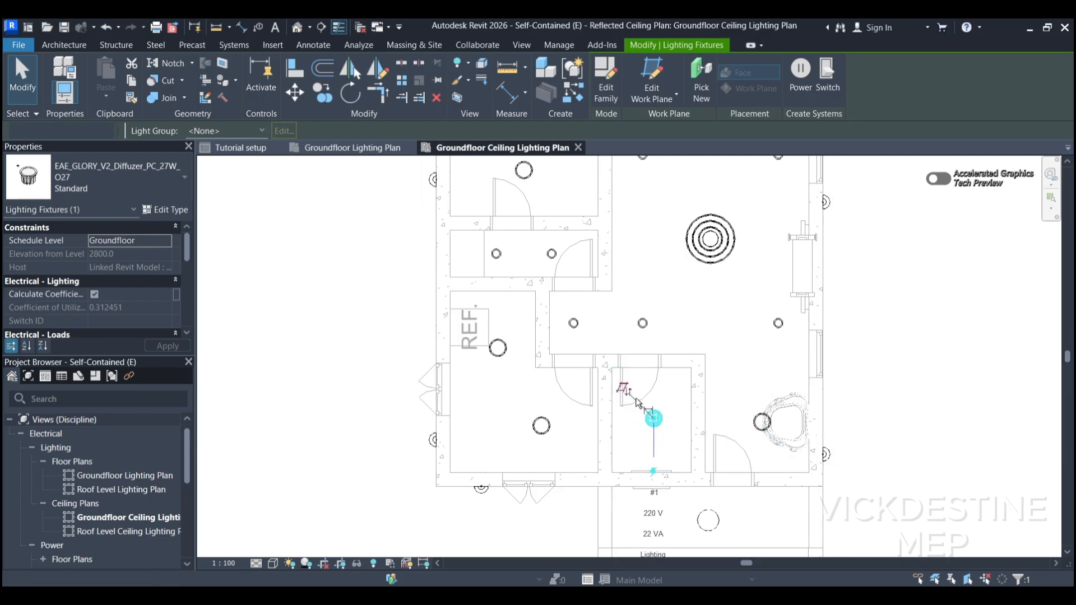
{"action": "scroll", "coordinate": [674, 375], "scroll_direction": "up", "scroll_amount": 2}
{"action": "left_click", "coordinate": [657, 439]}
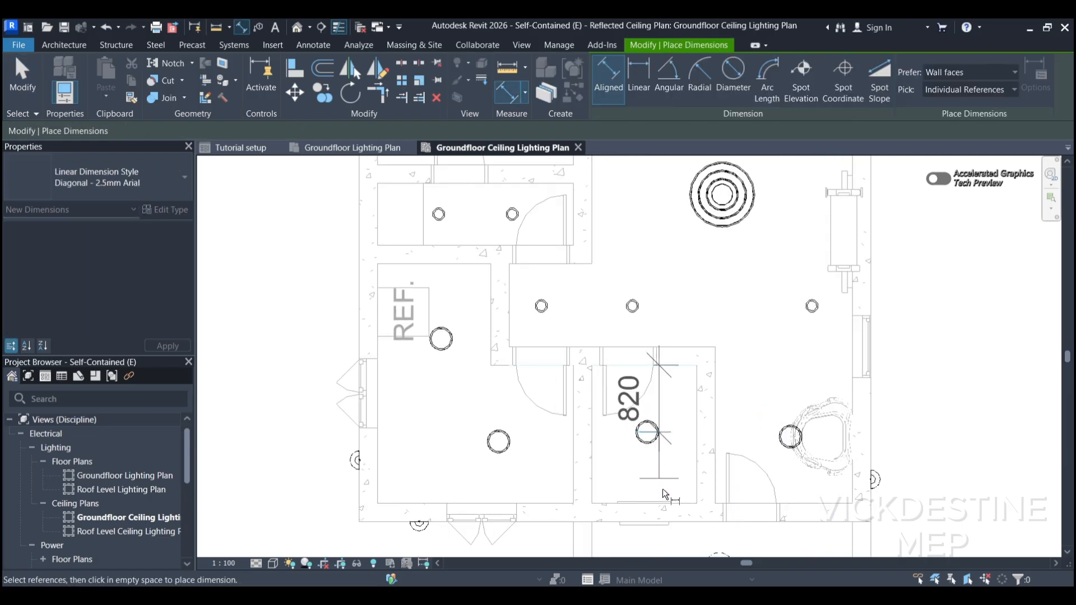
{"action": "left_click", "coordinate": [676, 507]}
{"action": "scroll", "coordinate": [678, 478], "scroll_direction": "down", "scroll_amount": 2}
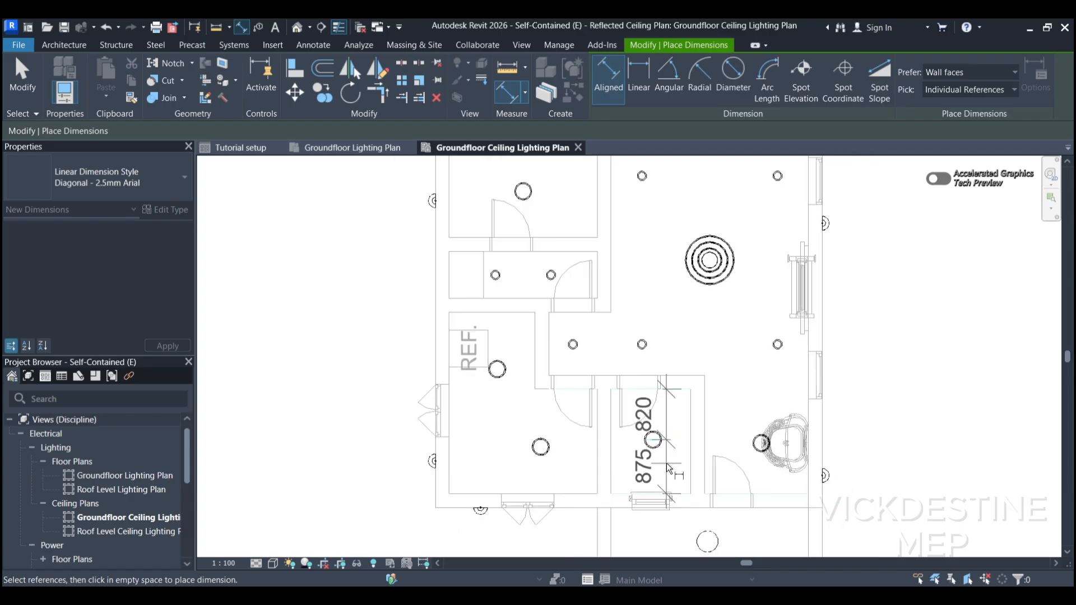
{"action": "left_click", "coordinate": [888, 440]}
{"action": "key", "text": "Escape"}
{"action": "key", "text": "Escape"}
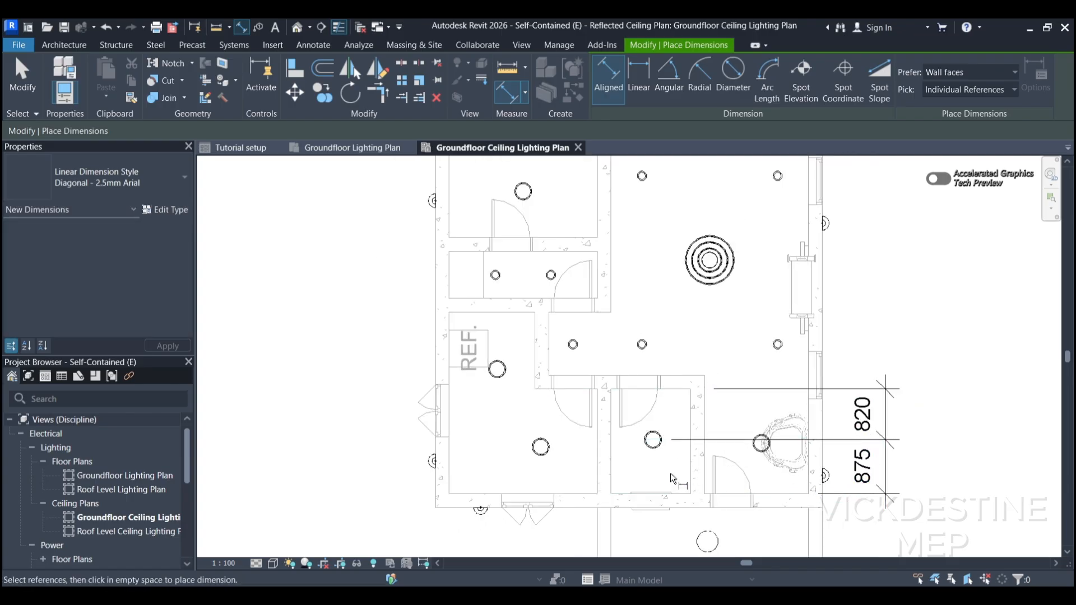
Nudge the V.WC 4 Standard fixture vertically and set its distance from the lower wall to 847 mm.
{"action": "left_click", "coordinate": [654, 447]}
{"action": "left_click", "coordinate": [653, 454]}
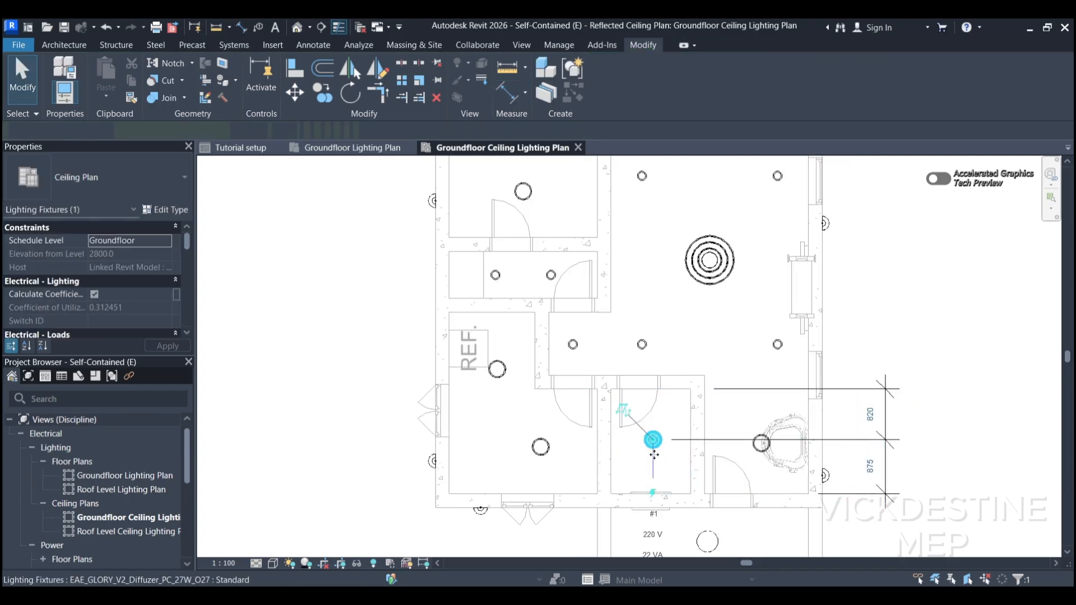
{"action": "scroll", "coordinate": [648, 452], "scroll_direction": "up", "scroll_amount": 6}
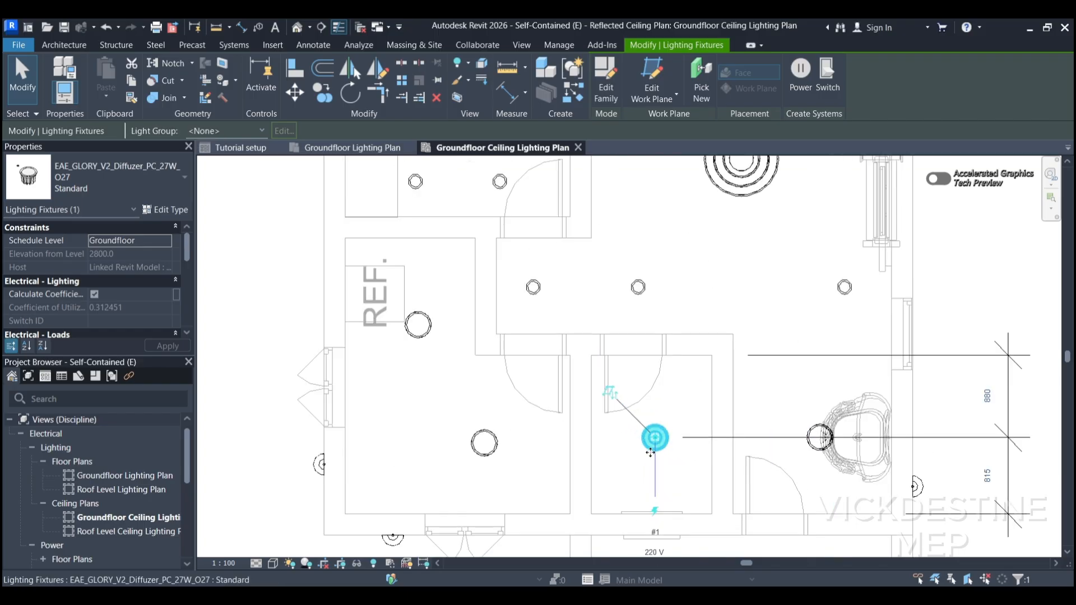
{"action": "key", "text": "Up"}
{"action": "scroll", "coordinate": [616, 418], "scroll_direction": "down", "scroll_amount": 4}
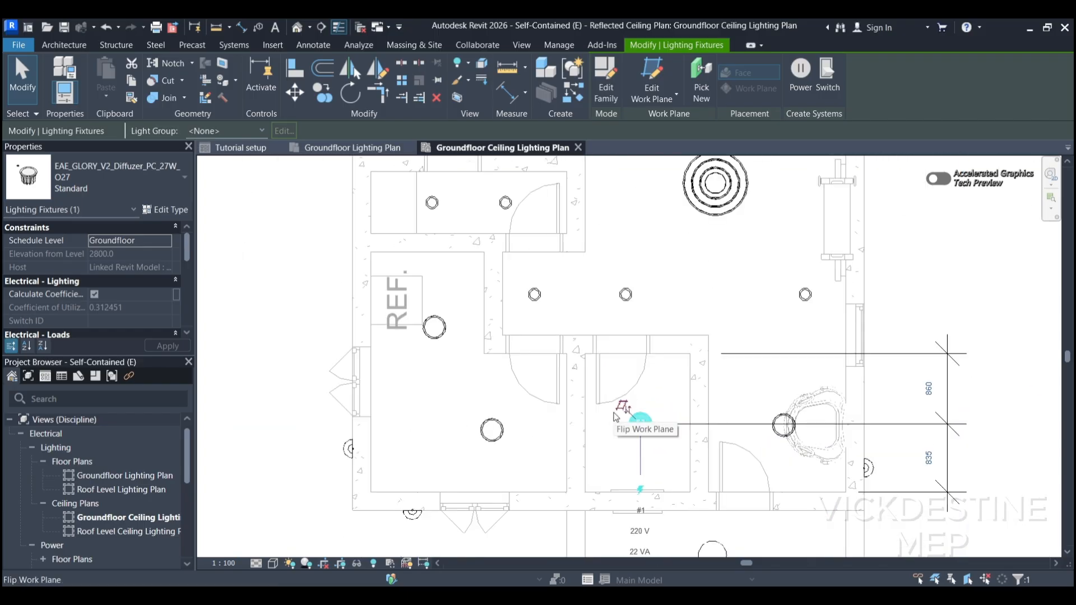
{"action": "scroll", "coordinate": [622, 417], "scroll_direction": "up", "scroll_amount": 5}
{"action": "key", "text": "Up"}
{"action": "scroll", "coordinate": [630, 413], "scroll_direction": "down", "scroll_amount": 4}
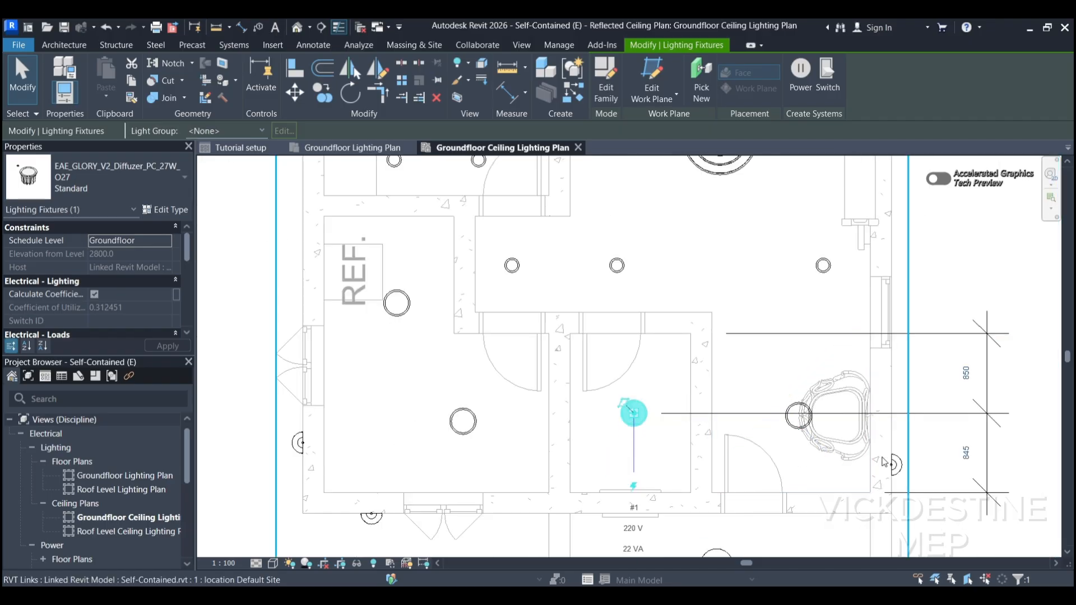
{"action": "left_click", "coordinate": [965, 453]}
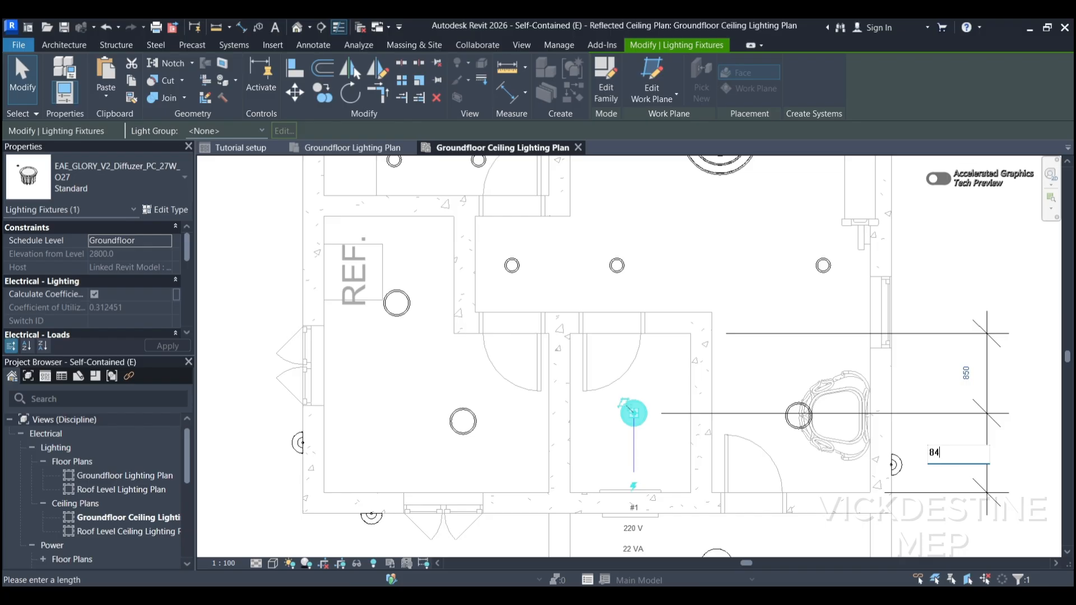
{"action": "type", "text": "847"}
{"action": "key", "text": "Return"}
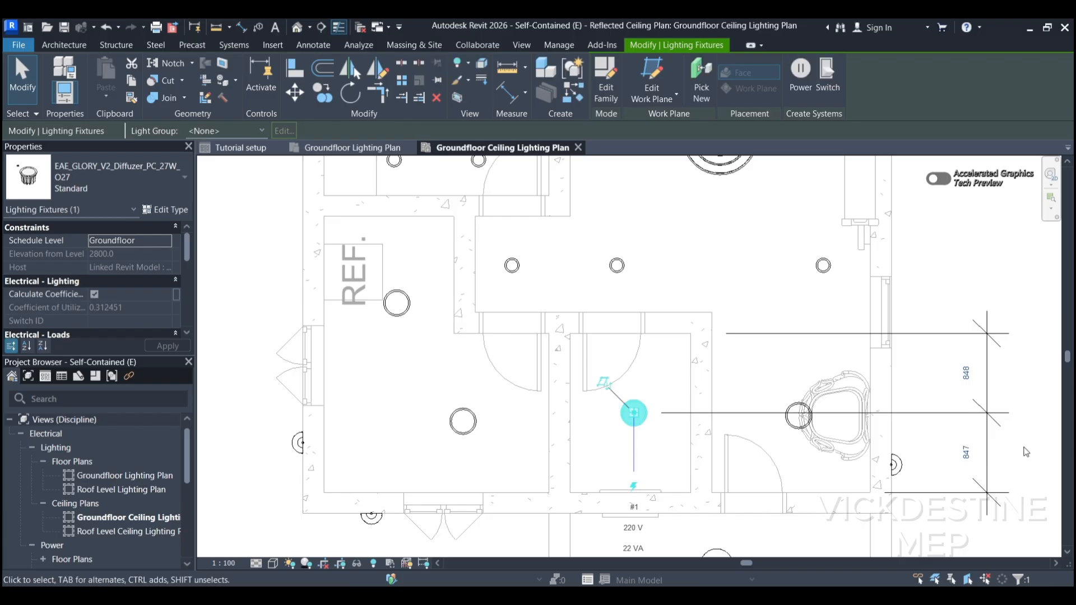
Dimension the V.WC 4 Standard fixture between the left and right walls, placing the dimension below the building.
{"action": "scroll", "coordinate": [501, 401], "scroll_direction": "down", "scroll_amount": 2}
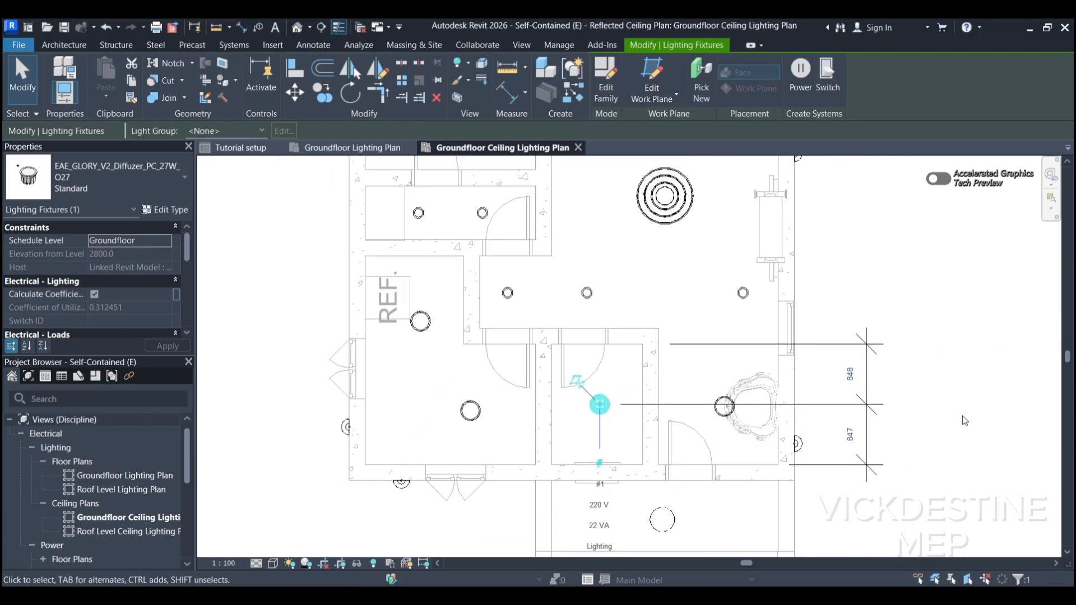
{"action": "left_click", "coordinate": [943, 424]}
{"action": "key", "text": "d"}
{"action": "key", "text": "i"}
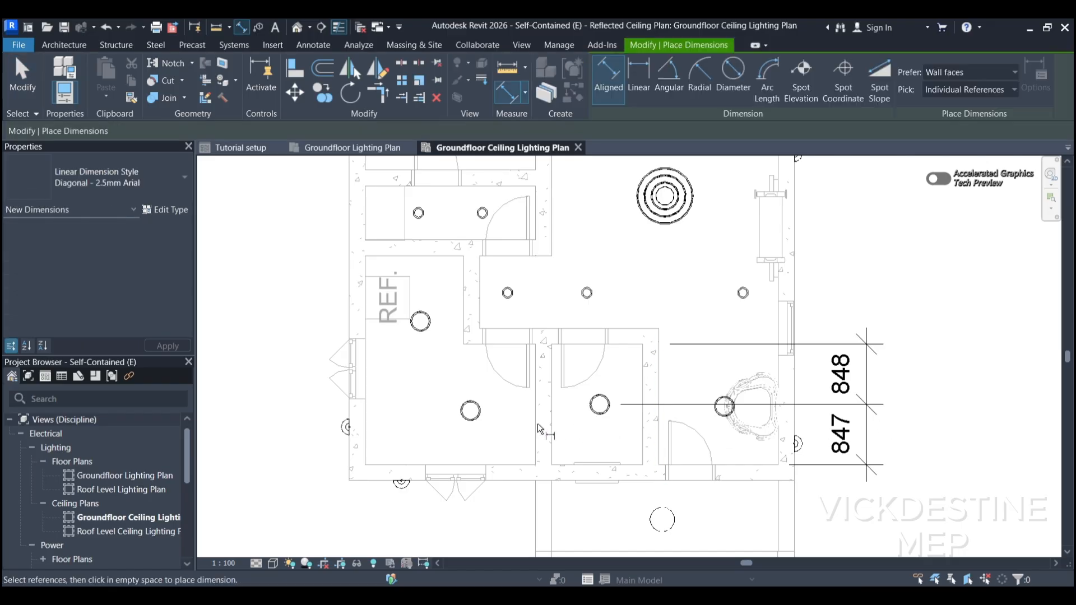
{"action": "left_click", "coordinate": [552, 414]}
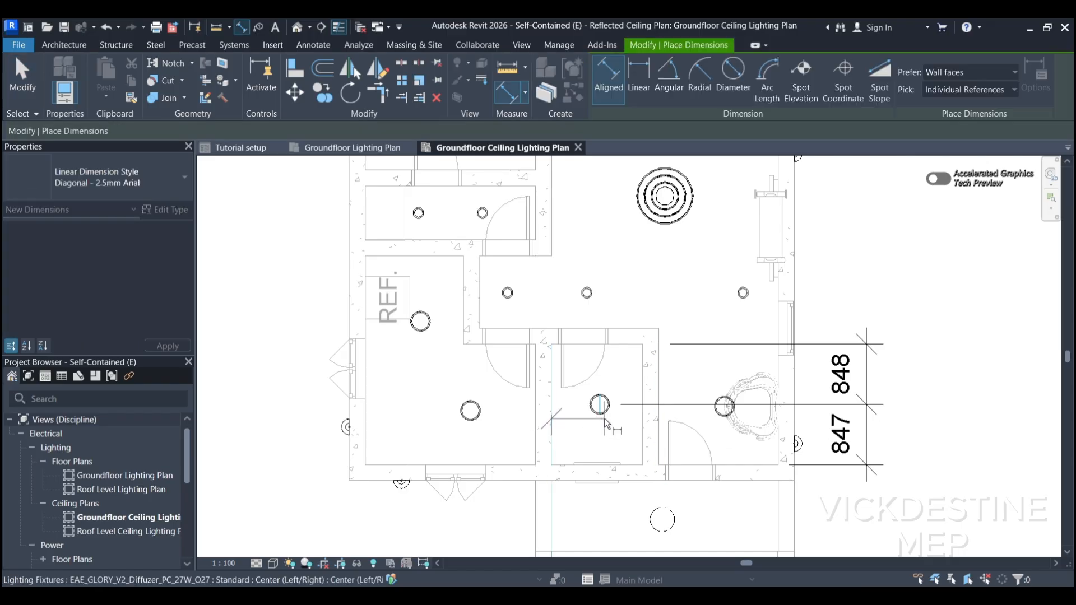
{"action": "left_click", "coordinate": [643, 410]}
{"action": "scroll", "coordinate": [643, 411], "scroll_direction": "down", "scroll_amount": 2}
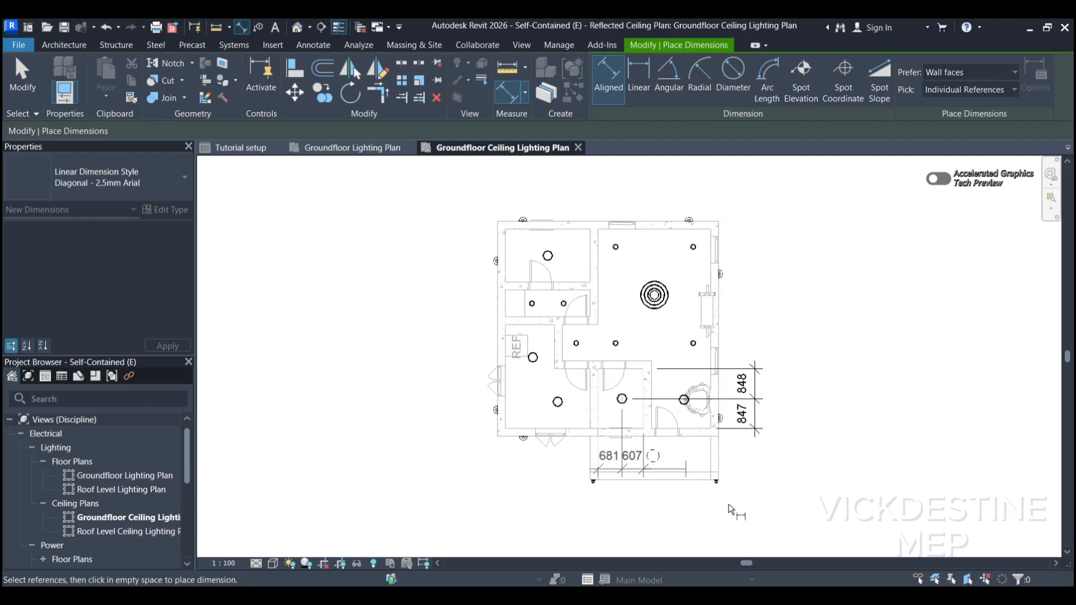
{"action": "left_click", "coordinate": [751, 513]}
{"action": "key", "text": "Escape"}
{"action": "key", "text": "Escape"}
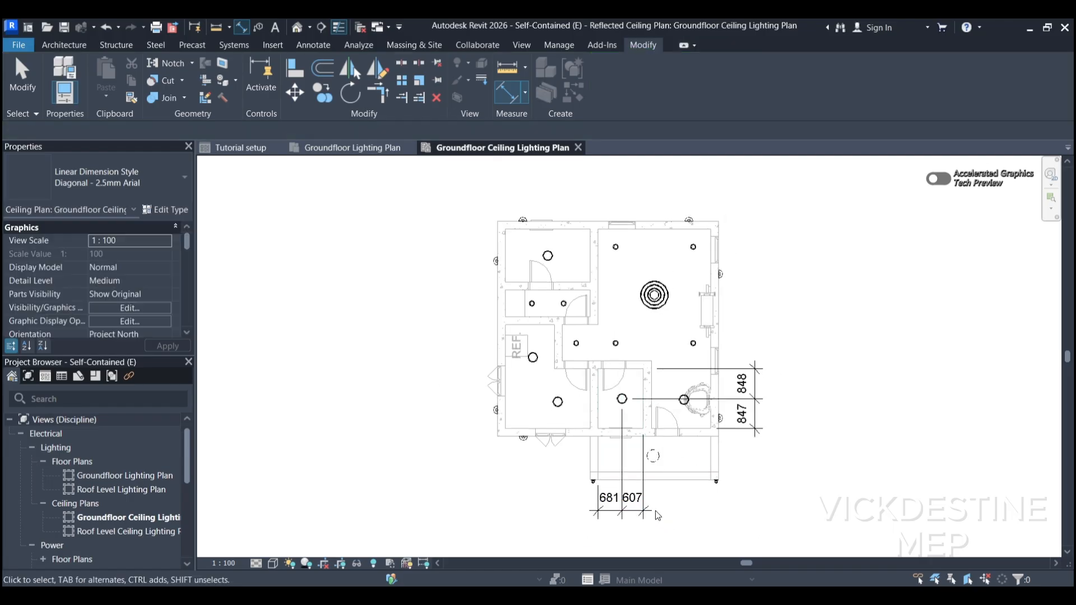
Set the distance between the V.WC 4 Standard fixture and the right wall to 650 mm.
{"action": "scroll", "coordinate": [642, 506], "scroll_direction": "up", "scroll_amount": 2}
{"action": "left_click", "coordinate": [623, 501]}
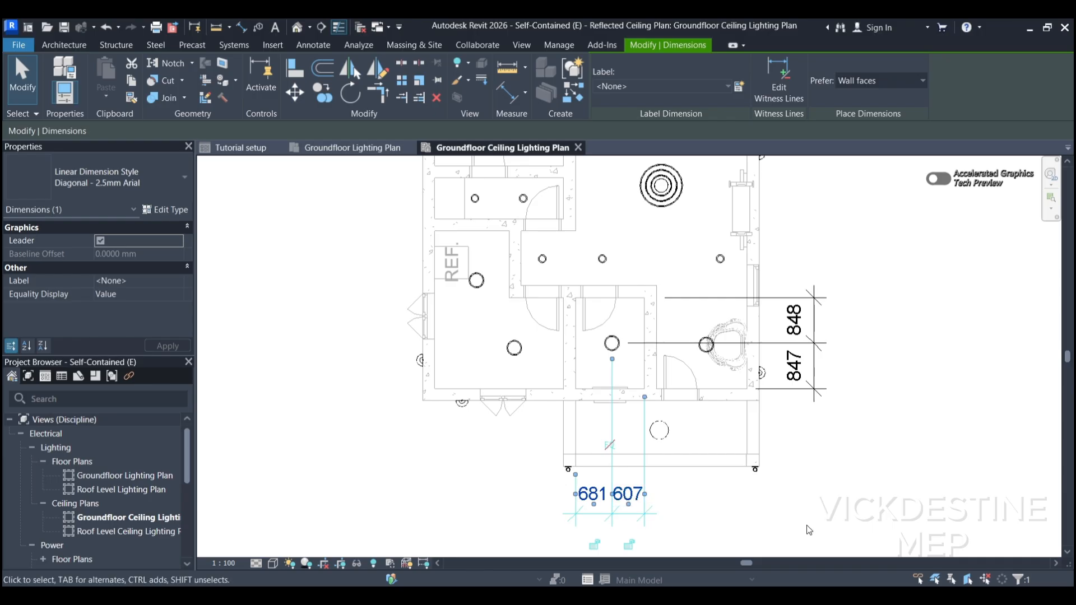
{"action": "left_click", "coordinate": [629, 501]}
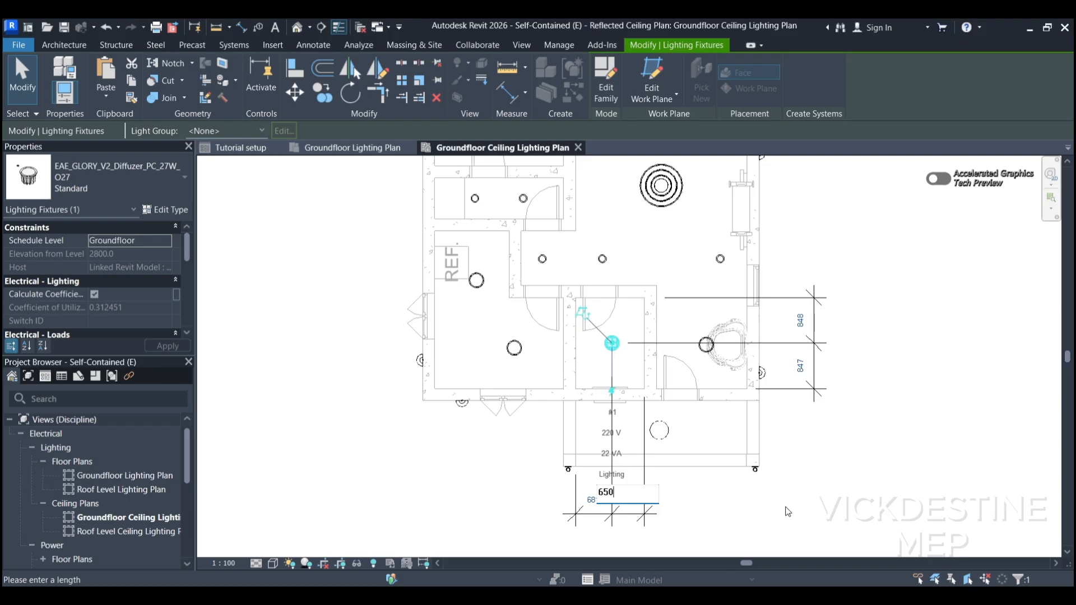
{"action": "type", "text": "650"}
{"action": "key", "text": "Return"}
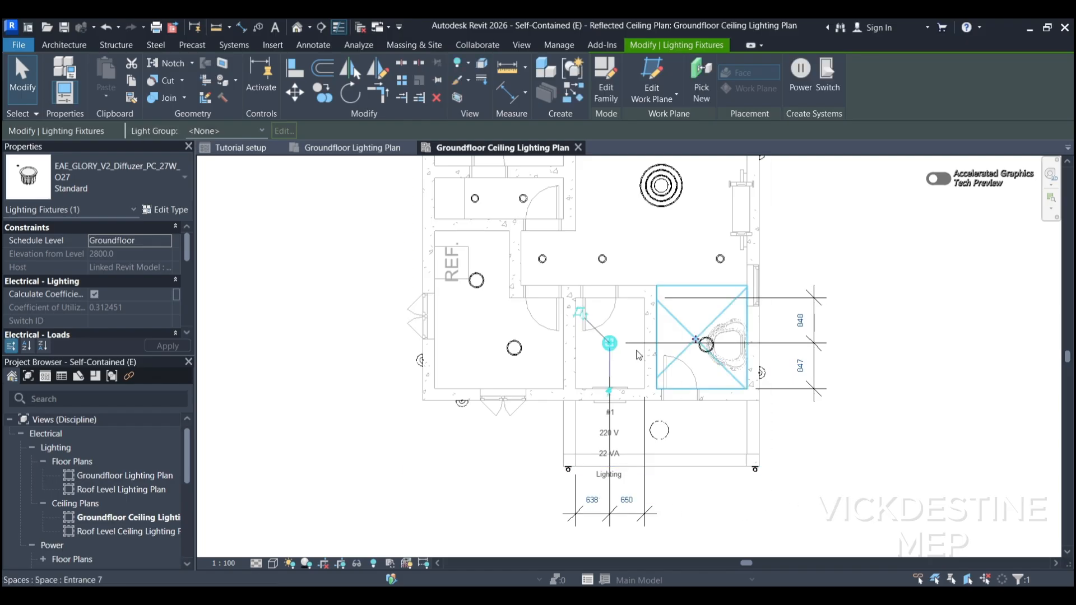
{"action": "scroll", "coordinate": [616, 358], "scroll_direction": "up", "scroll_amount": 3}
{"action": "scroll", "coordinate": [616, 353], "scroll_direction": "down", "scroll_amount": 2}
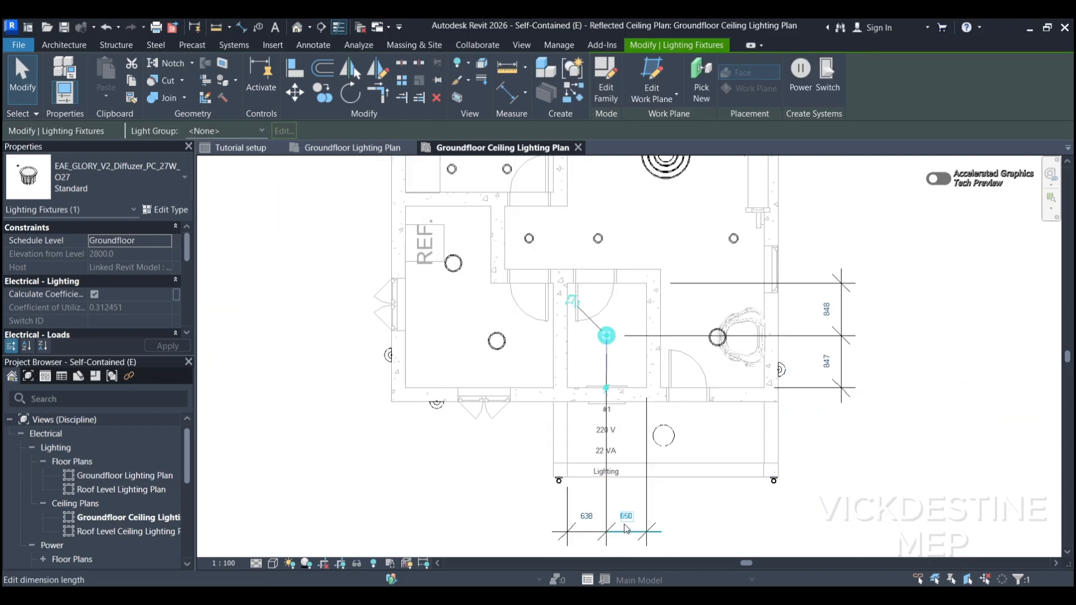
Nudge the V.WC 4 Standard fixture horizontally and set its distance from the left wall to 644 mm.
{"action": "scroll", "coordinate": [603, 356], "scroll_direction": "up", "scroll_amount": 1}
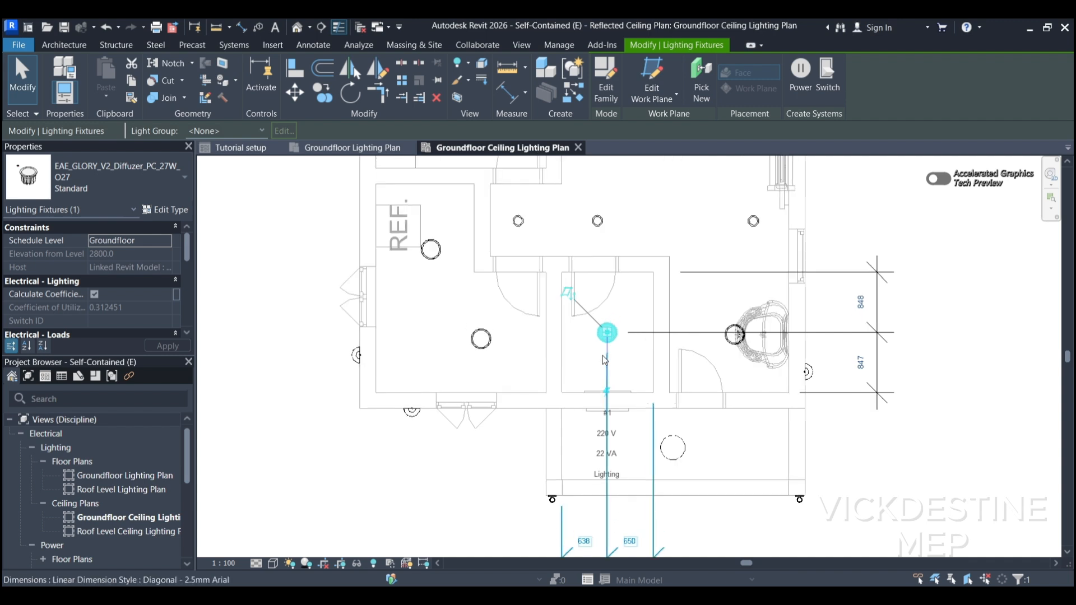
{"action": "middle_click_drag", "start_coordinate": [606, 371], "coordinate": [616, 233]}
{"action": "scroll", "coordinate": [616, 235], "scroll_direction": "up", "scroll_amount": 1}
{"action": "scroll", "coordinate": [617, 235], "scroll_direction": "up", "scroll_amount": 1}
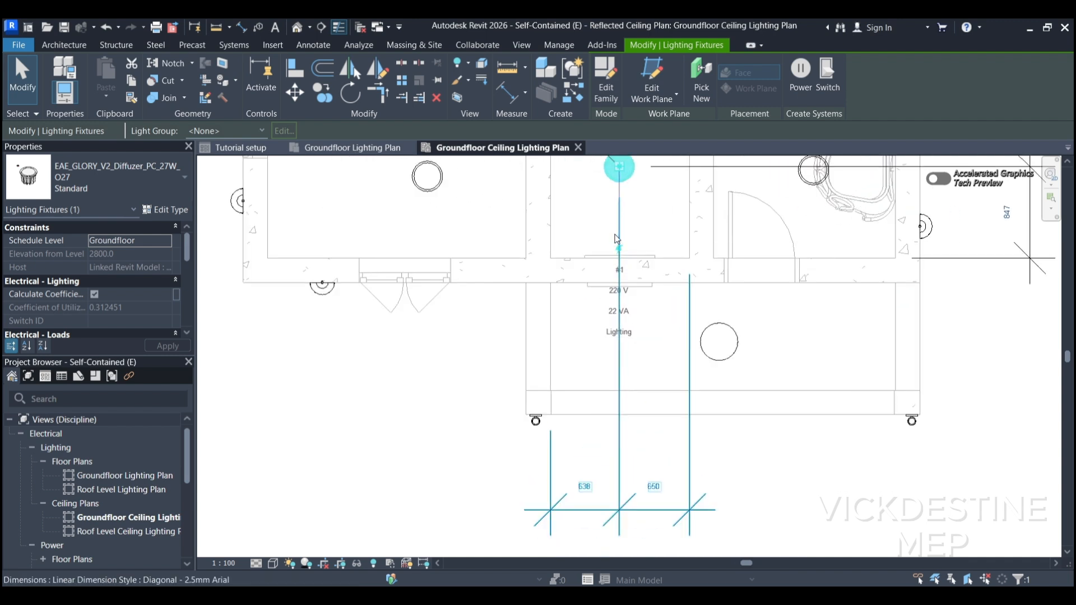
{"action": "scroll", "coordinate": [618, 200], "scroll_direction": "up", "scroll_amount": 1}
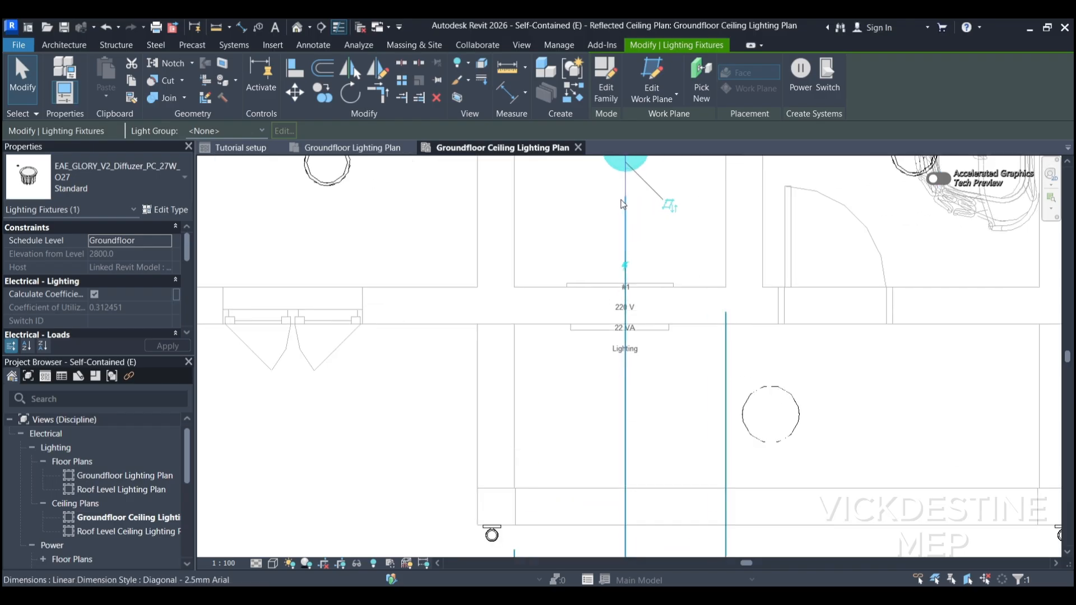
{"action": "scroll", "coordinate": [623, 203], "scroll_direction": "down", "scroll_amount": 1}
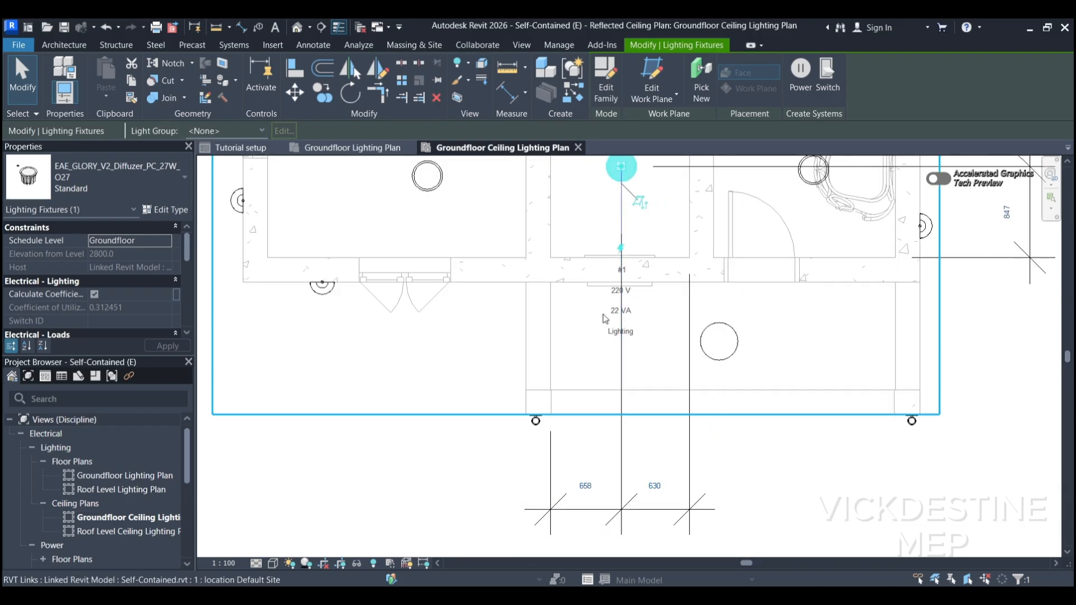
{"action": "scroll", "coordinate": [611, 224], "scroll_direction": "up", "scroll_amount": 2}
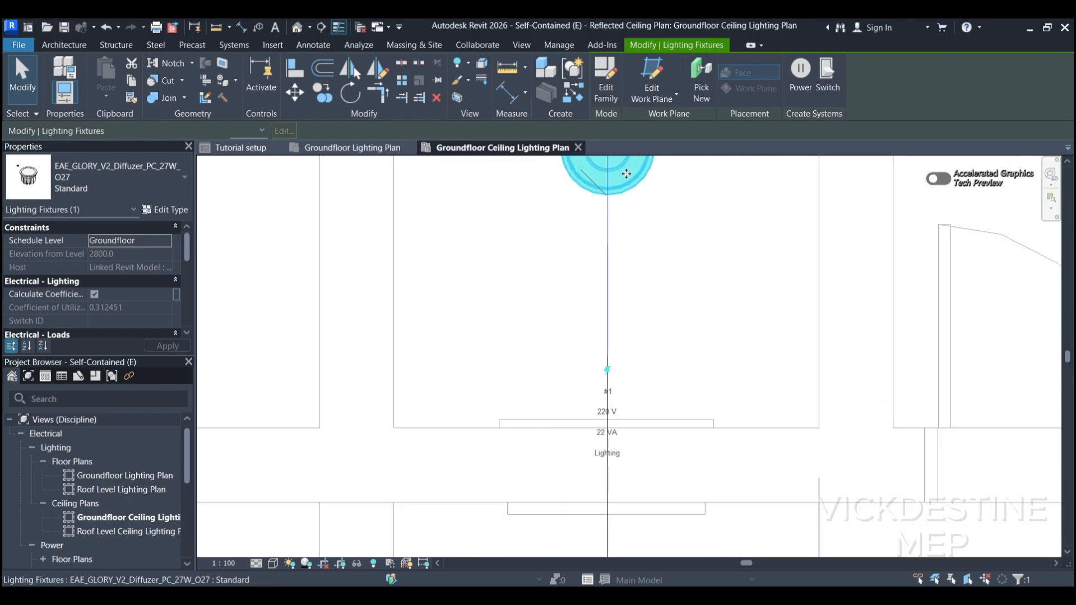
{"action": "scroll", "coordinate": [610, 240], "scroll_direction": "down", "scroll_amount": 3}
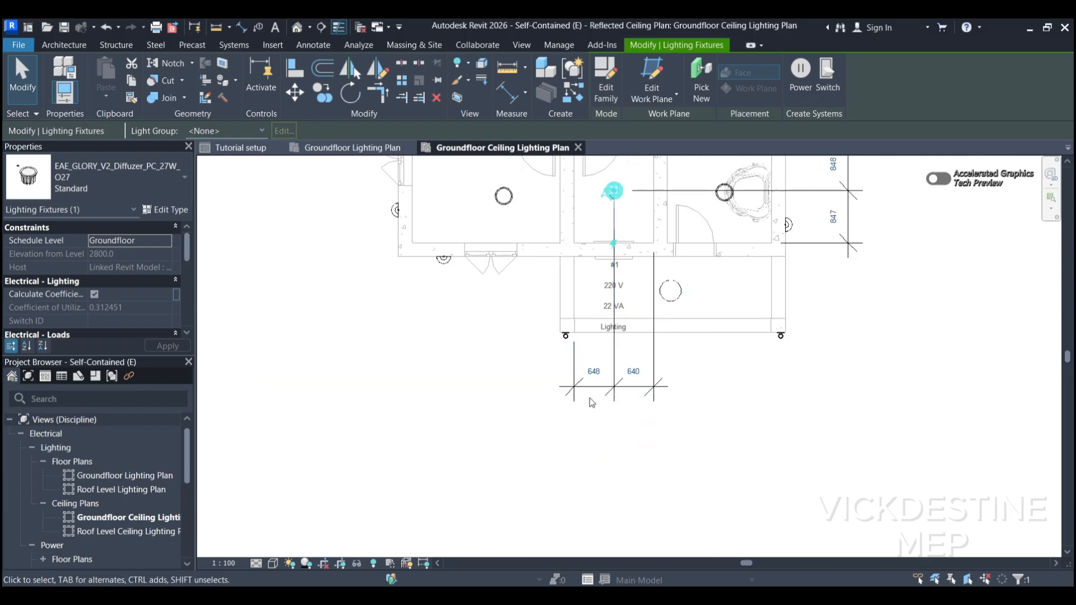
{"action": "middle_click_drag", "start_coordinate": [661, 376], "coordinate": [659, 437]}
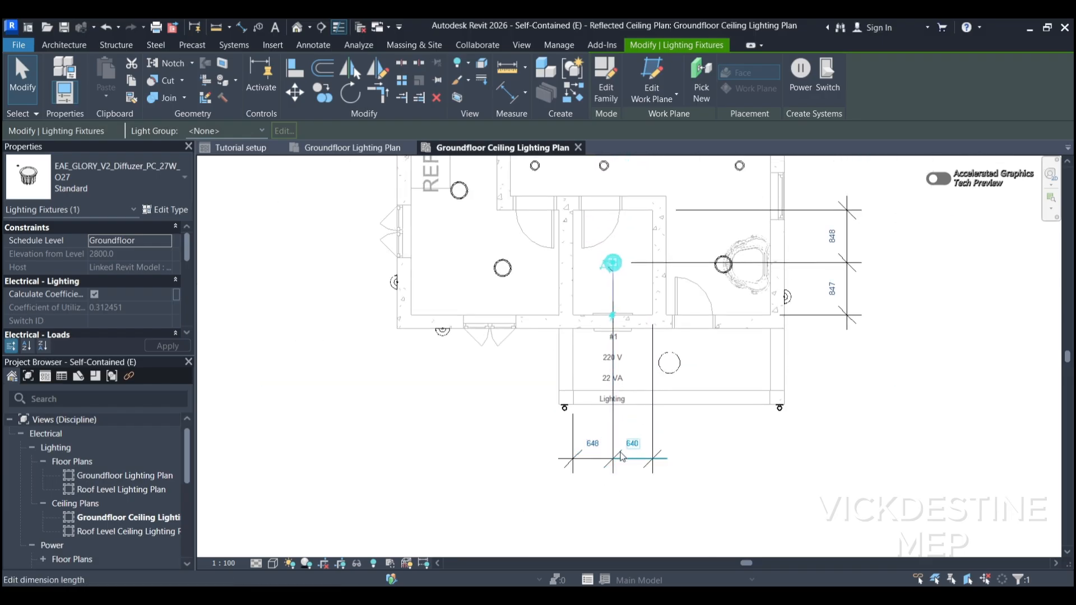
{"action": "scroll", "coordinate": [619, 424], "scroll_direction": "up", "scroll_amount": 3}
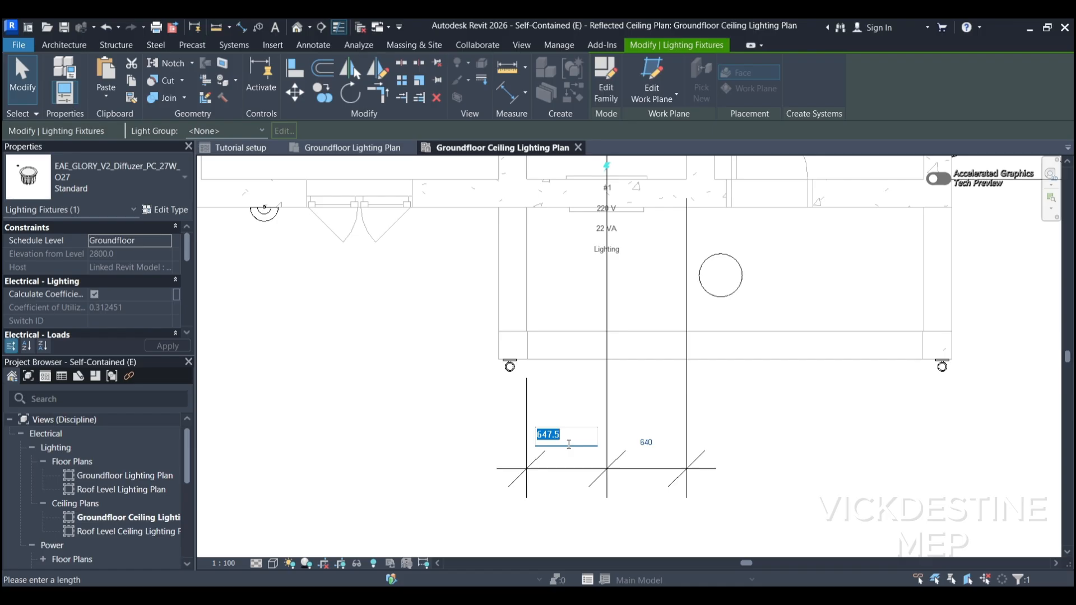
{"action": "type", "text": "644"}
{"action": "key", "text": "Return"}
{"action": "scroll", "coordinate": [839, 411], "scroll_direction": "down", "scroll_amount": 5}
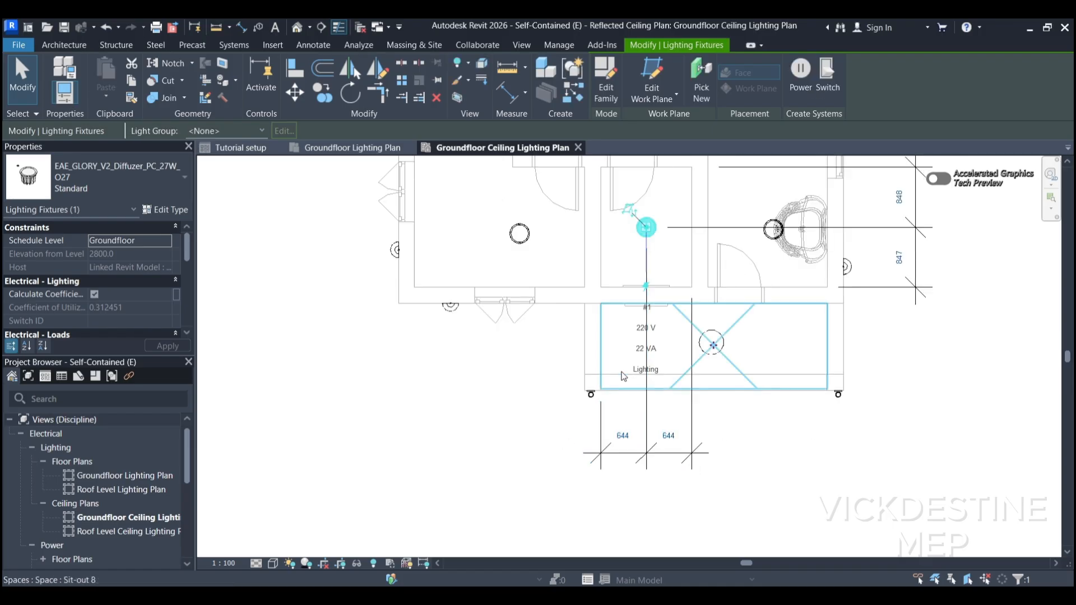
Delete the vertical and horizontal dimensions used to center the V.WC 4 fixture.
{"action": "key", "text": "Escape"}
{"action": "left_click", "coordinate": [816, 269]}
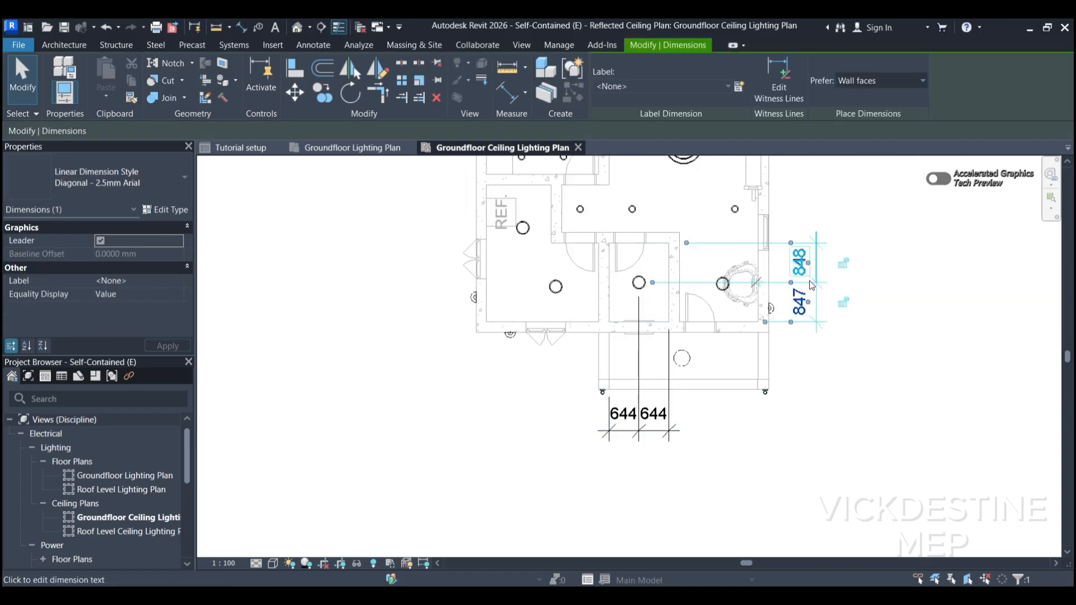
{"action": "key", "text": "Delete"}
{"action": "left_click", "coordinate": [673, 431]}
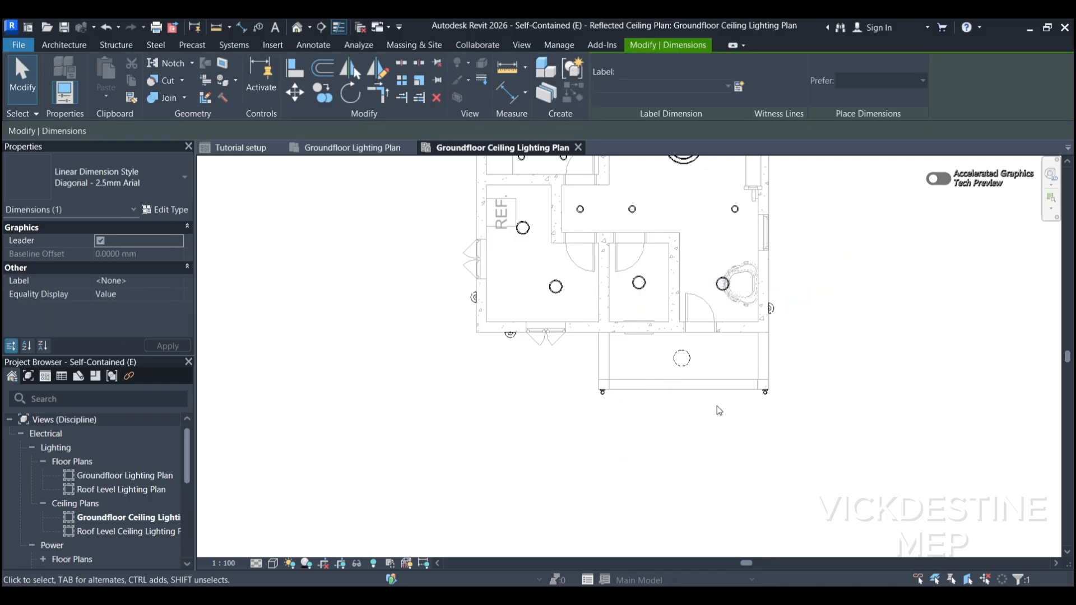
{"action": "key", "text": "Delete"}
Align the lower kitchen fixture and the entrance fixture with the horizontal centerline of the V.WC 4 fixture.
{"action": "middle_click_drag", "start_coordinate": [835, 326], "coordinate": [805, 393]}
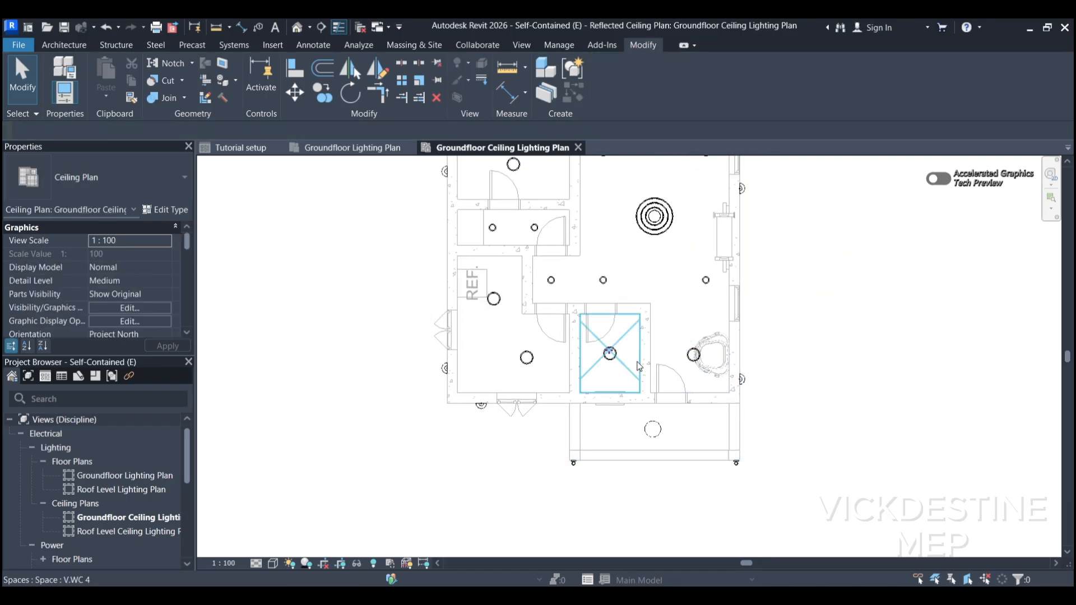
{"action": "key", "text": "a"}
{"action": "key", "text": "l"}
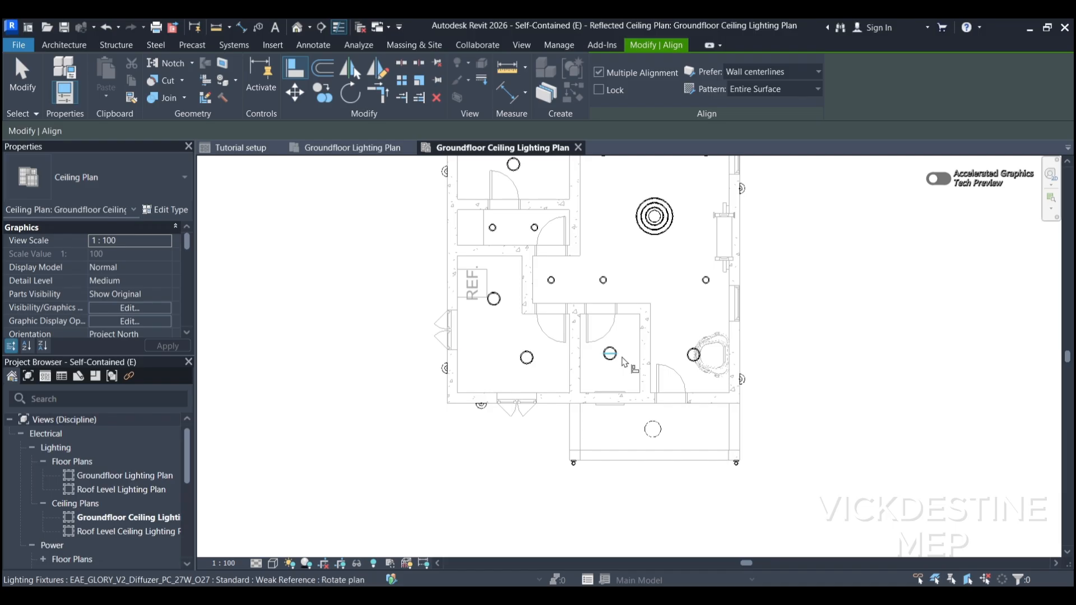
{"action": "left_click", "coordinate": [610, 355]}
{"action": "left_click", "coordinate": [540, 367]}
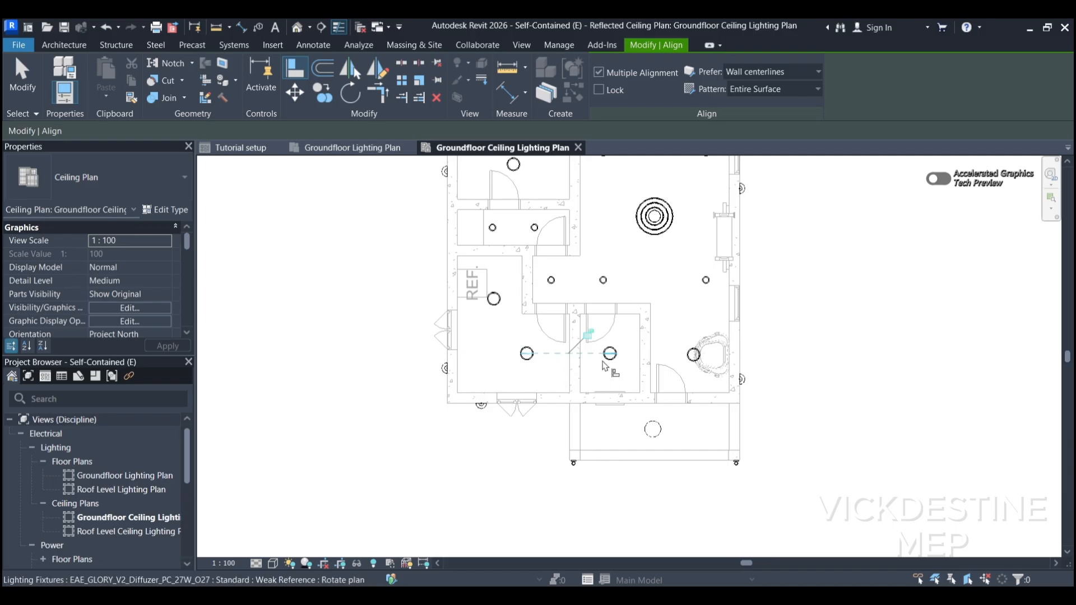
{"action": "left_click", "coordinate": [711, 363]}
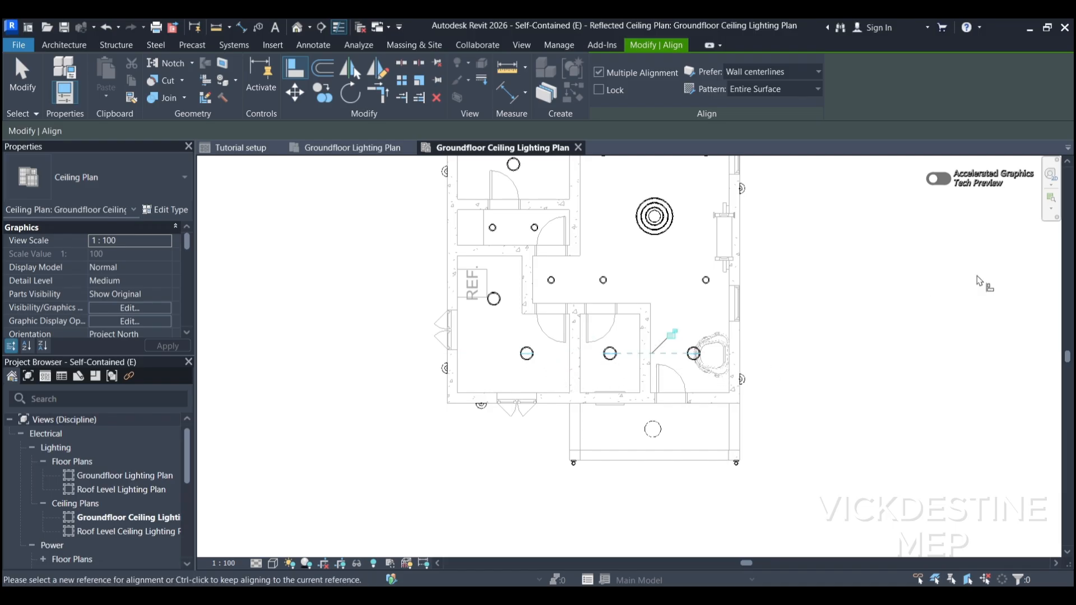
{"action": "left_click", "coordinate": [873, 297]}
{"action": "key", "text": "Escape"}
Examine the fixture layout in the ceiling plan and in the Groundfloor Lighting Plan.
{"action": "scroll", "coordinate": [820, 292], "scroll_direction": "down", "scroll_amount": 2}
{"action": "middle_click_drag", "start_coordinate": [800, 301], "coordinate": [780, 316]}
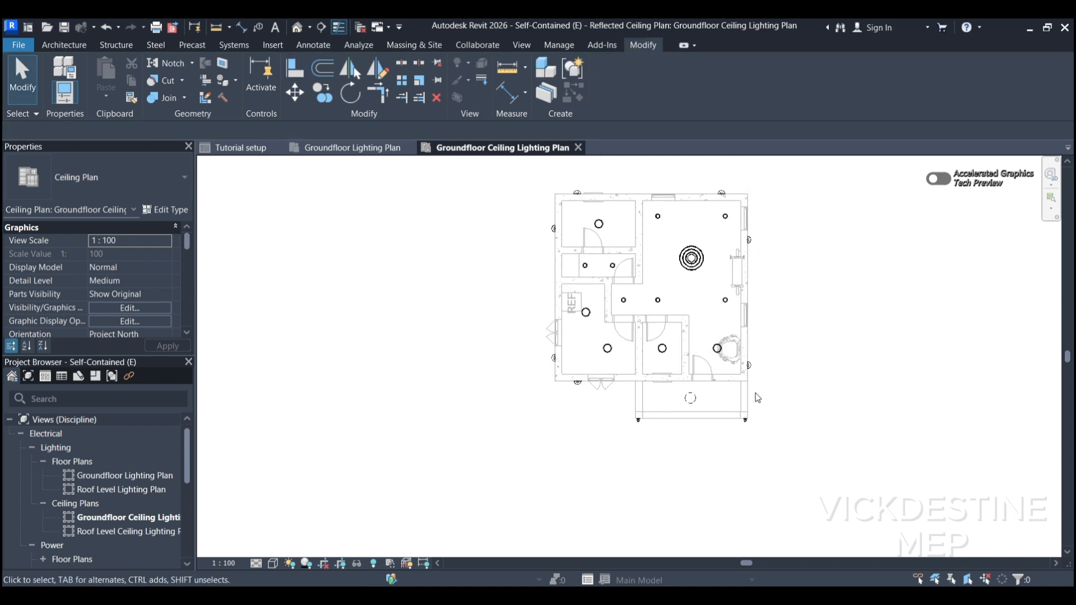
{"action": "middle_click_drag", "start_coordinate": [821, 281], "coordinate": [815, 276]}
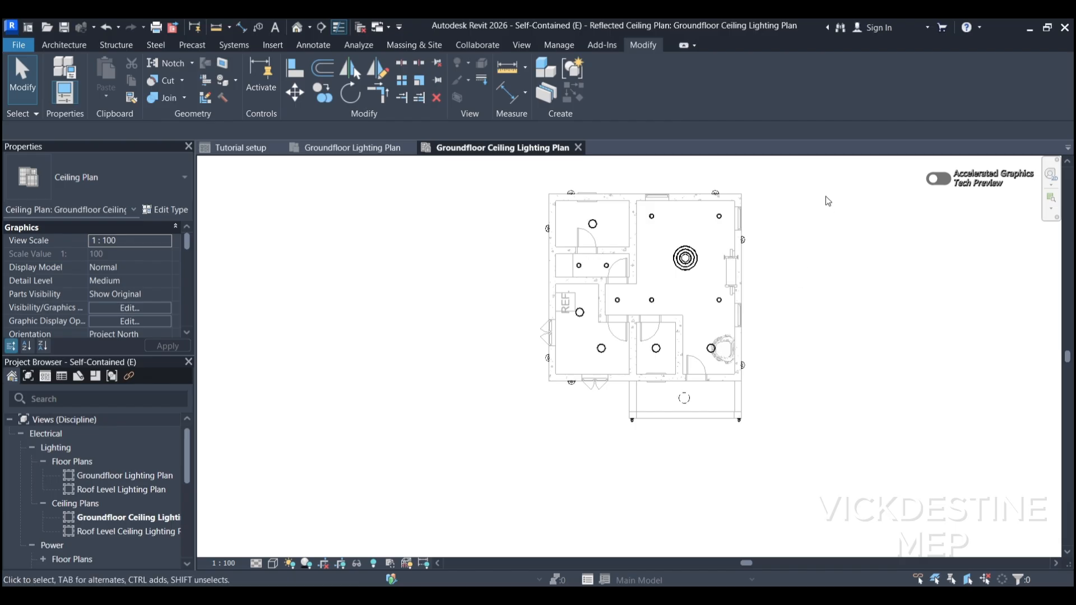
{"action": "middle_click_drag", "start_coordinate": [785, 274], "coordinate": [656, 297]}
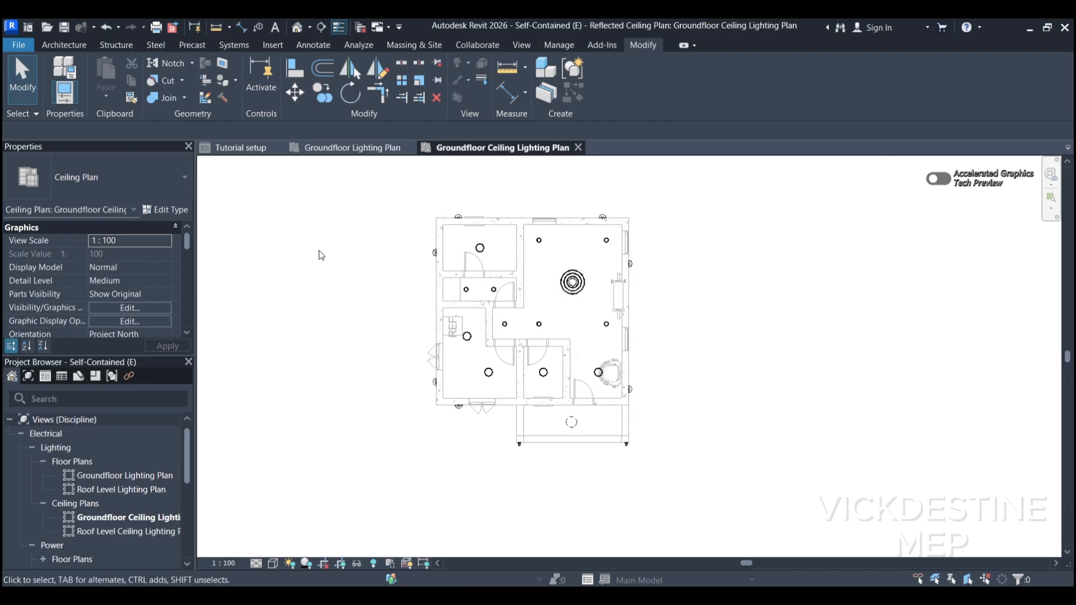
{"action": "left_click", "coordinate": [354, 148]}
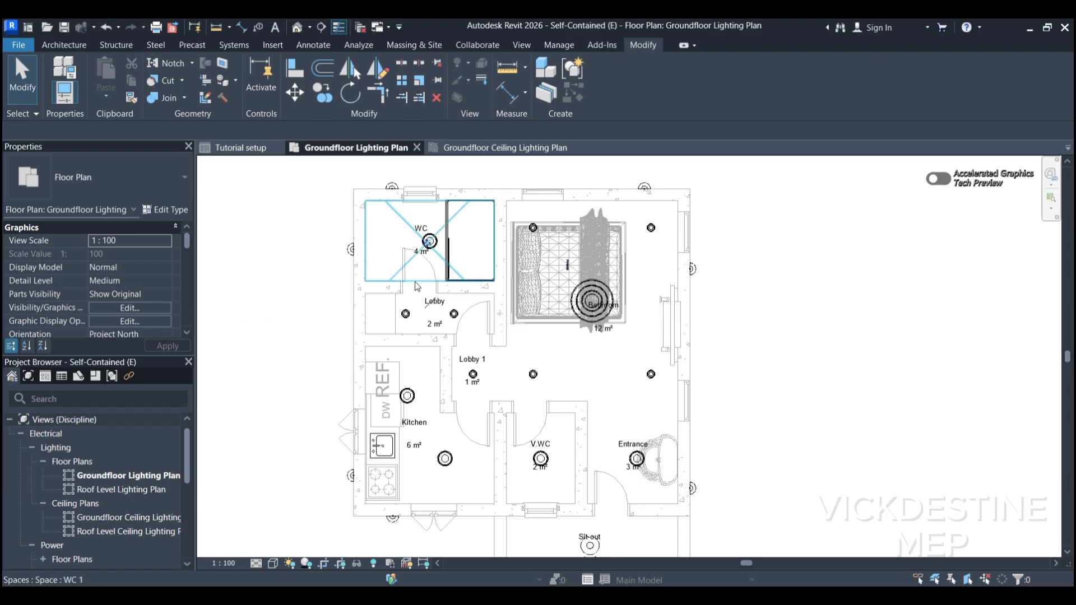
{"action": "scroll", "coordinate": [417, 287], "scroll_direction": "down", "scroll_amount": 1}
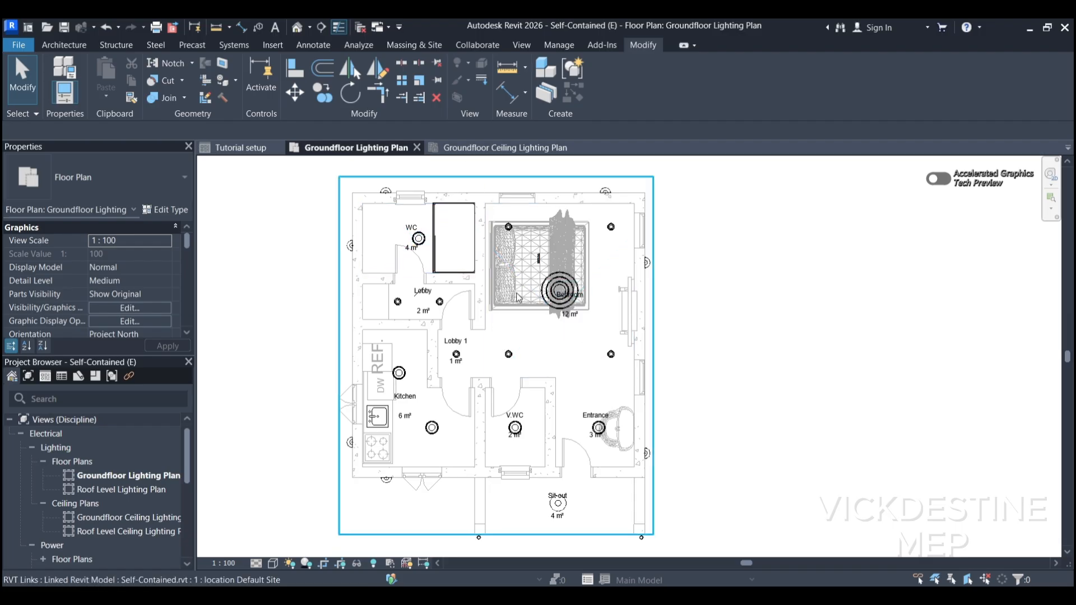
Open the East - Elec elevation view.
{"action": "scroll", "coordinate": [146, 507], "scroll_direction": "down", "scroll_amount": 2}
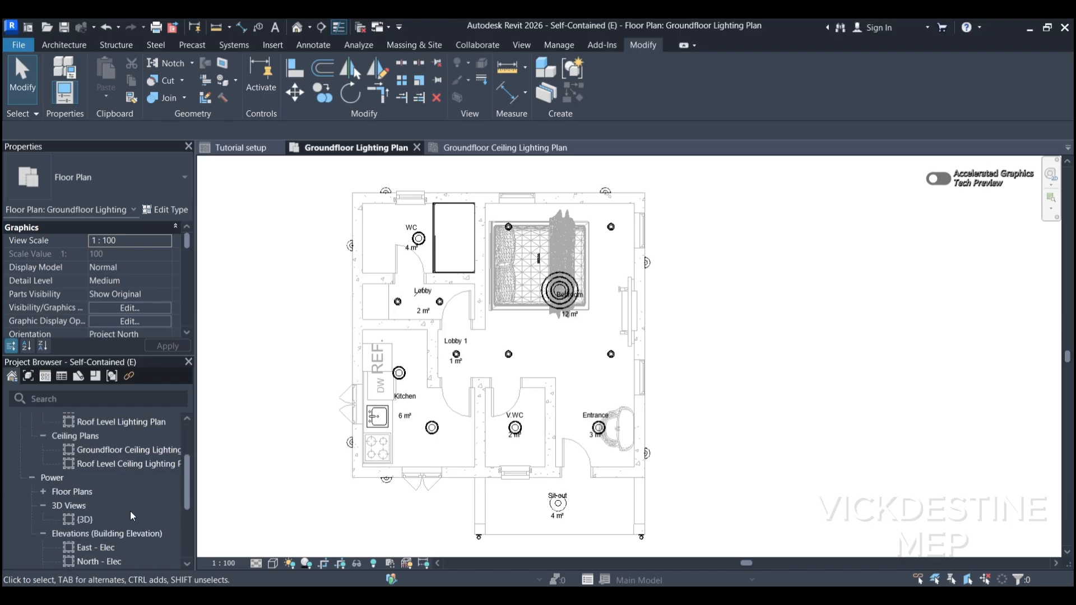
{"action": "double_click", "coordinate": [97, 546]}
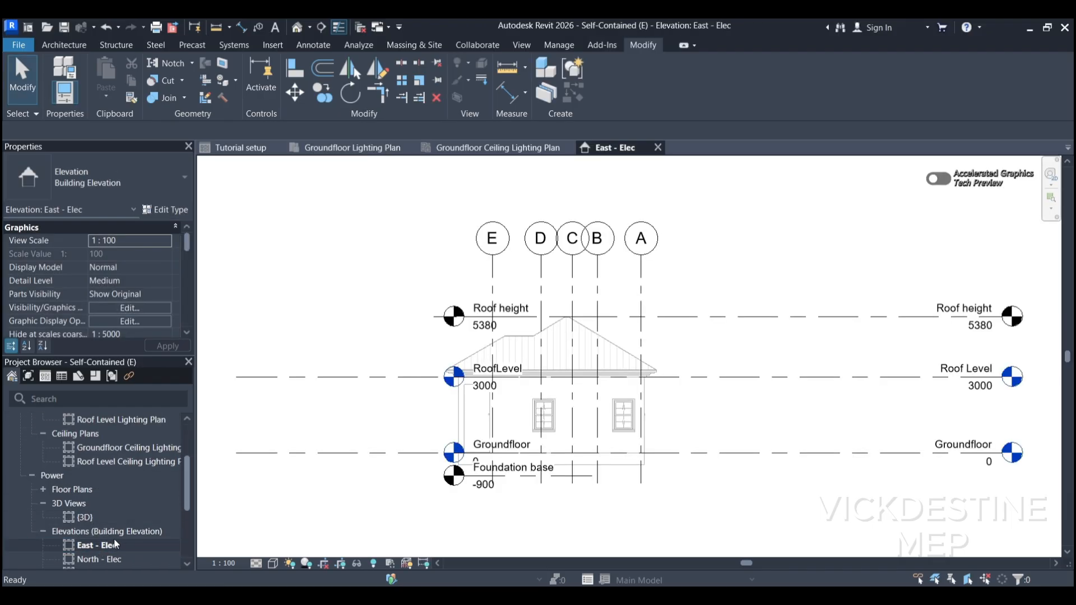
{"action": "scroll", "coordinate": [526, 425], "scroll_direction": "up", "scroll_amount": 3}
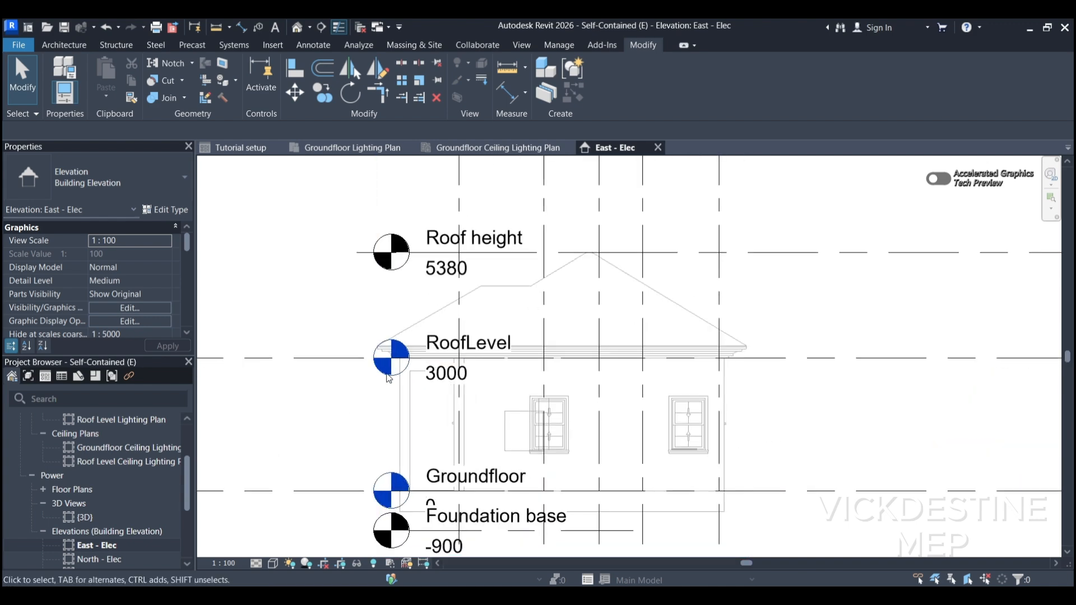
Make the Lighting Fixtures model category visible in the East - Elec elevation and save the project.
{"action": "key", "text": "v"}
{"action": "key", "text": "g"}
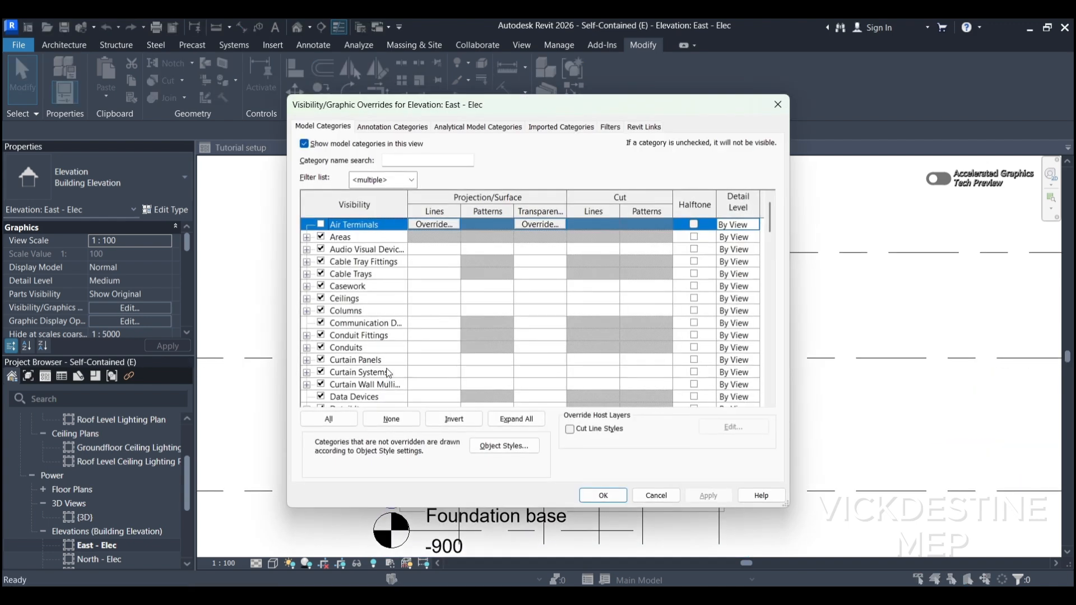
{"action": "left_click", "coordinate": [392, 127]}
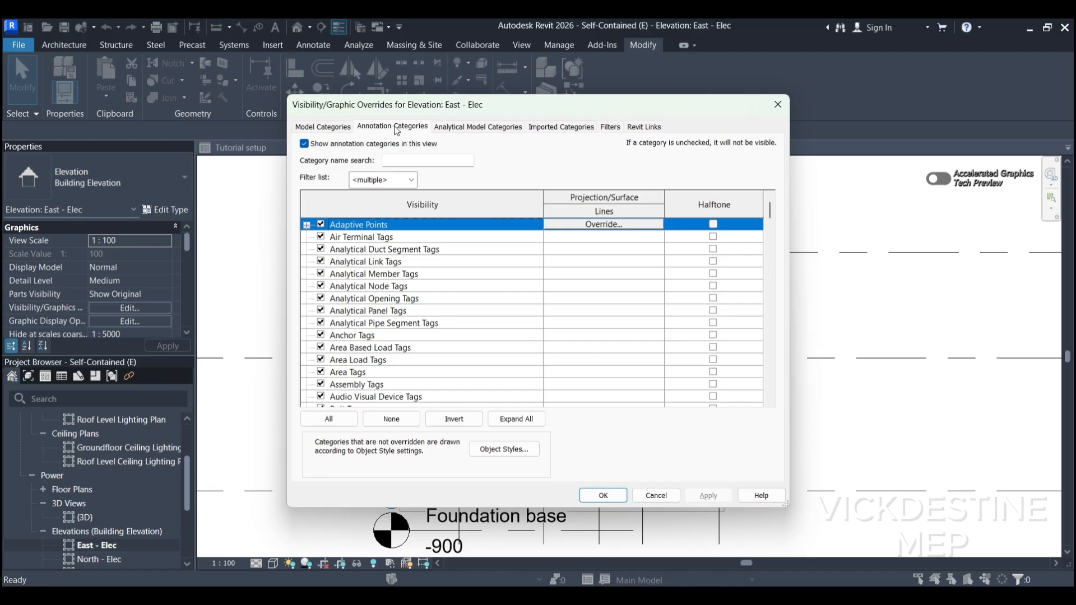
{"action": "key", "text": "l"}
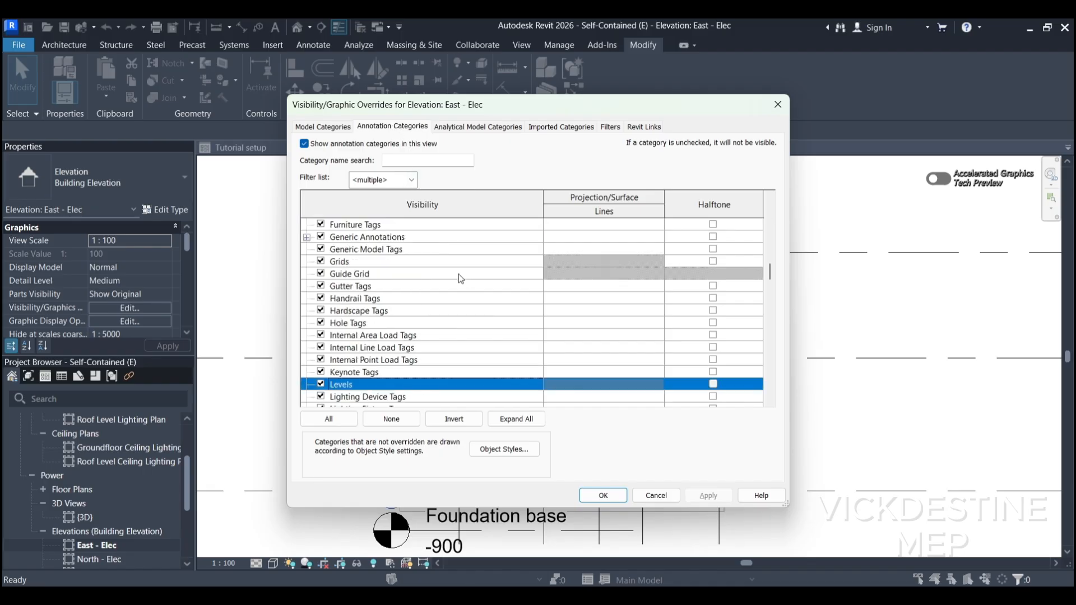
{"action": "left_click", "coordinate": [323, 127]}
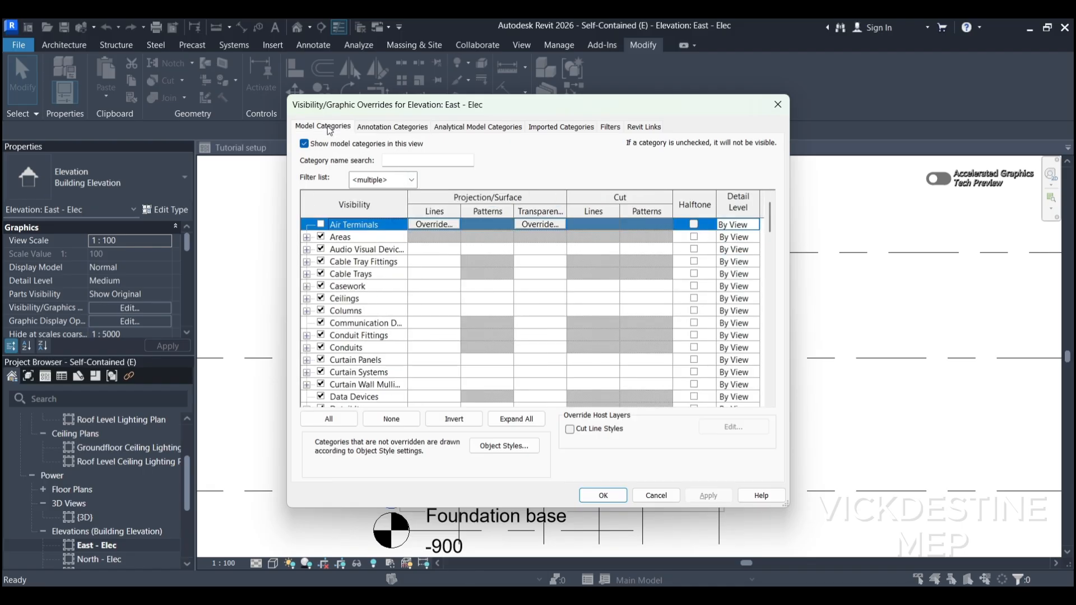
{"action": "key", "text": "l"}
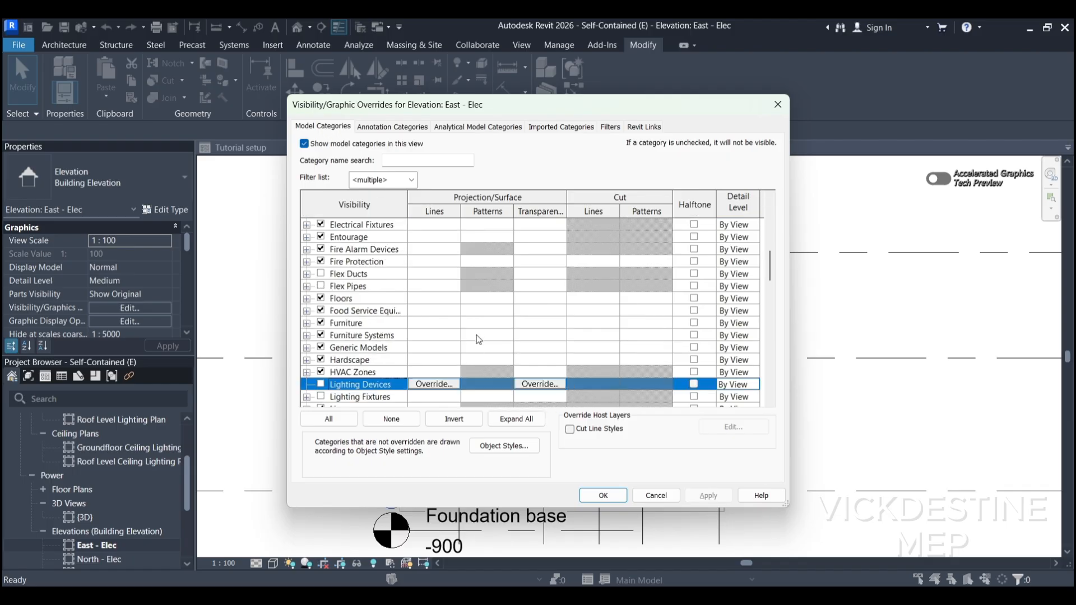
{"action": "left_click", "coordinate": [321, 398]}
{"action": "left_click", "coordinate": [709, 495]}
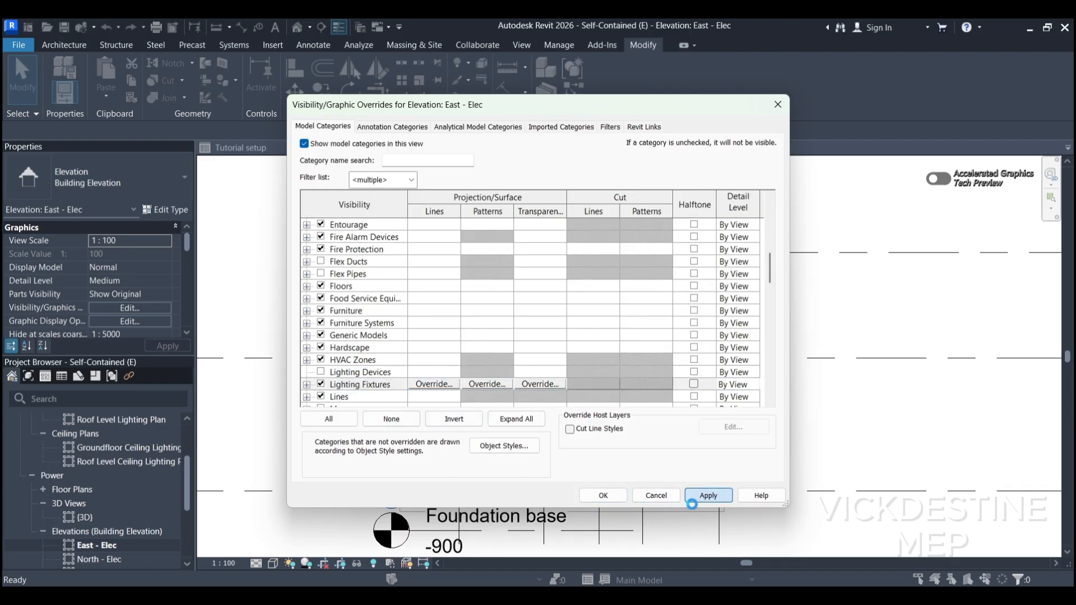
{"action": "left_click", "coordinate": [603, 495]}
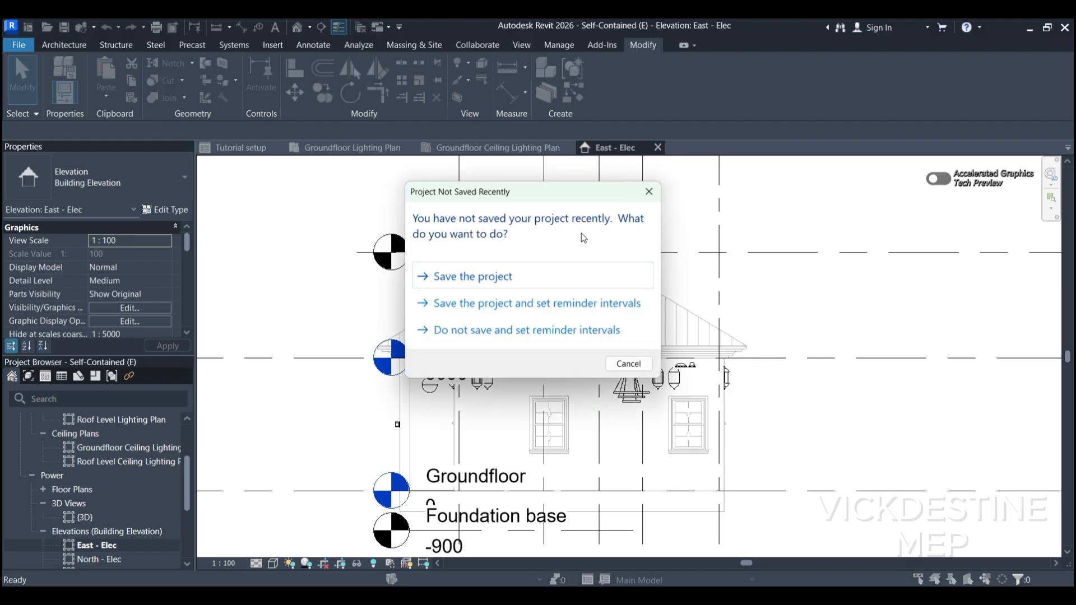
{"action": "left_click", "coordinate": [484, 282]}
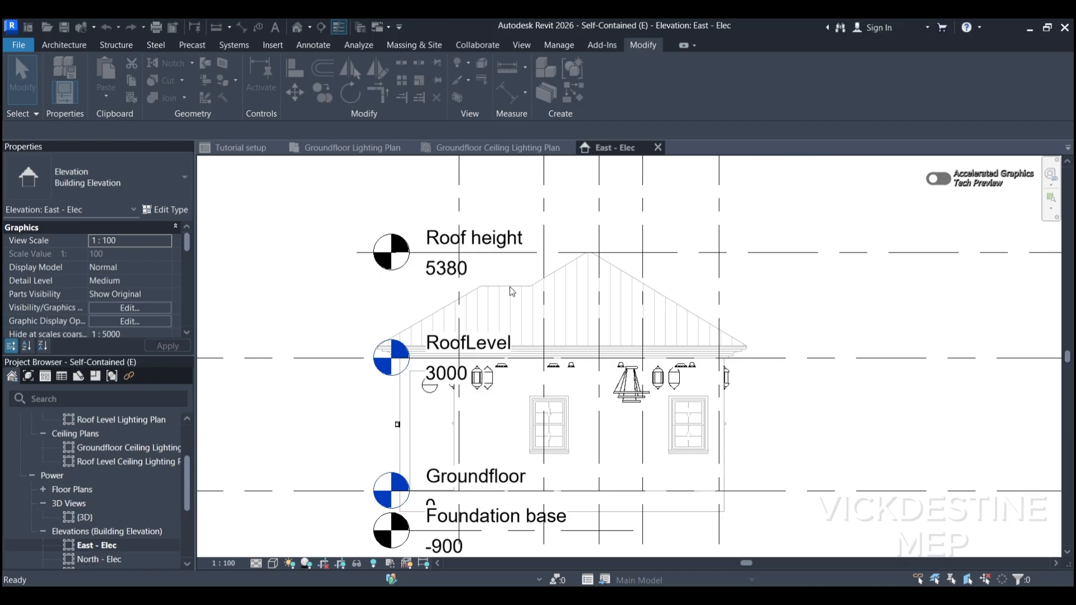
{"action": "scroll", "coordinate": [614, 436], "scroll_direction": "up", "scroll_amount": 2}
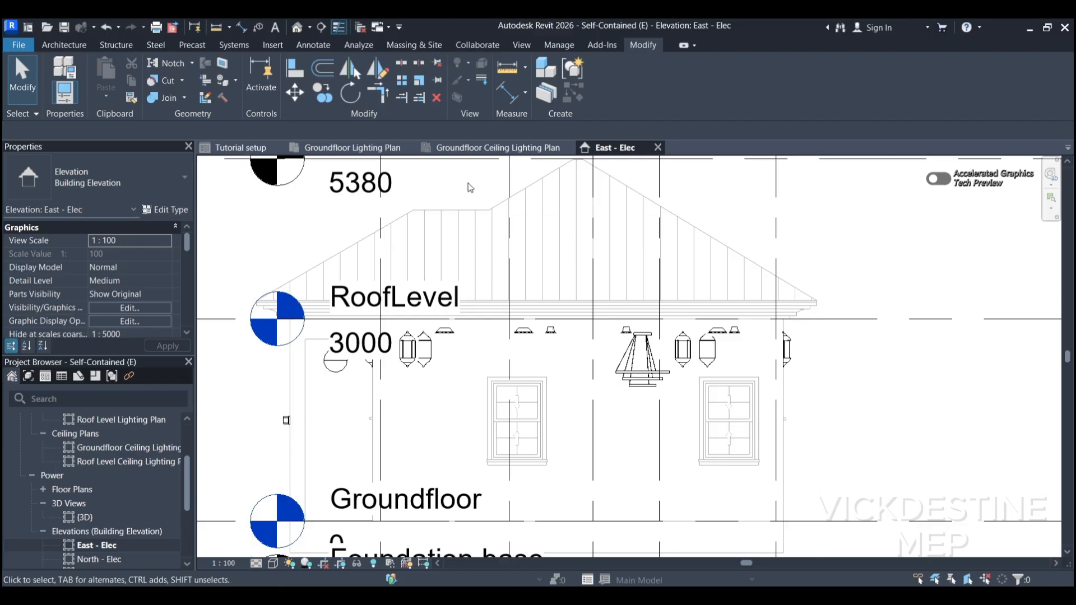
Place a similar rim pendant lamp on the bedroom floor directly below the existing pendant in the Groundfloor Lighting Plan.
{"action": "left_click", "coordinate": [362, 149]}
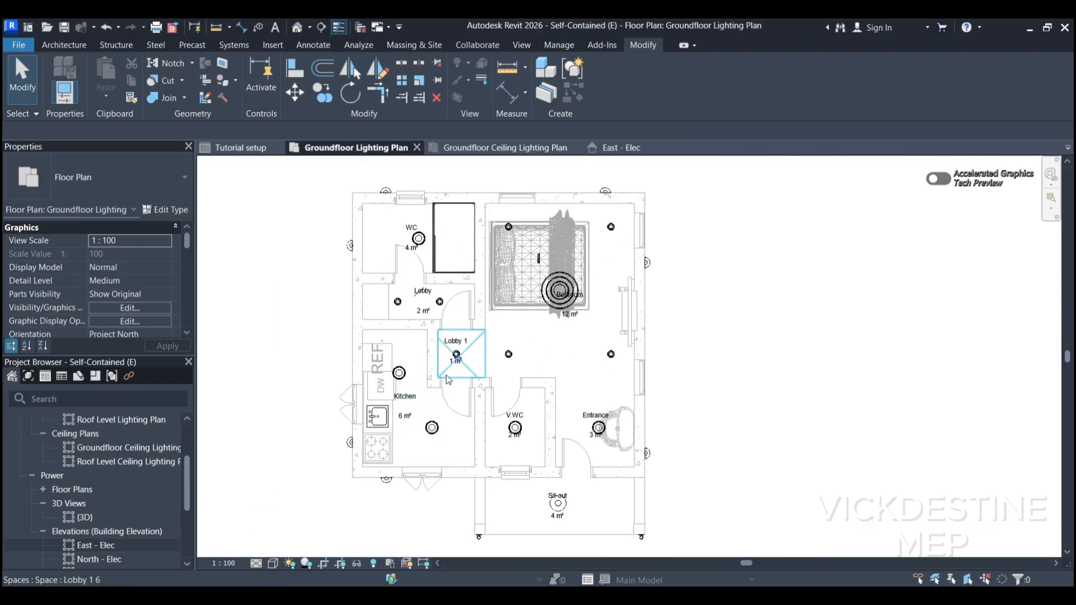
{"action": "scroll", "coordinate": [447, 375], "scroll_direction": "up", "scroll_amount": 2}
{"action": "left_click", "coordinate": [577, 280]}
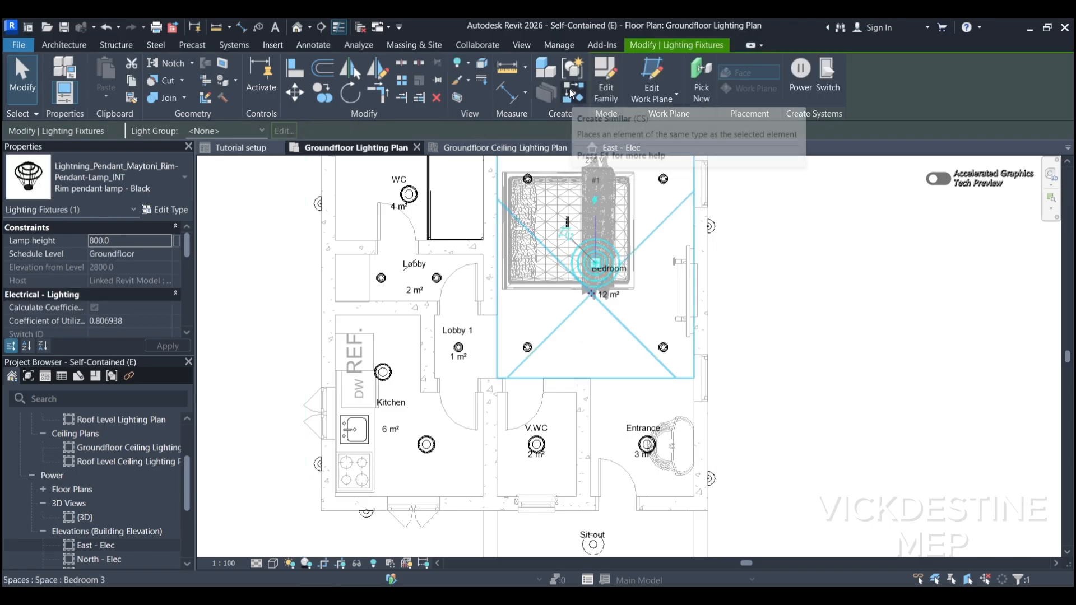
{"action": "left_click", "coordinate": [573, 93]}
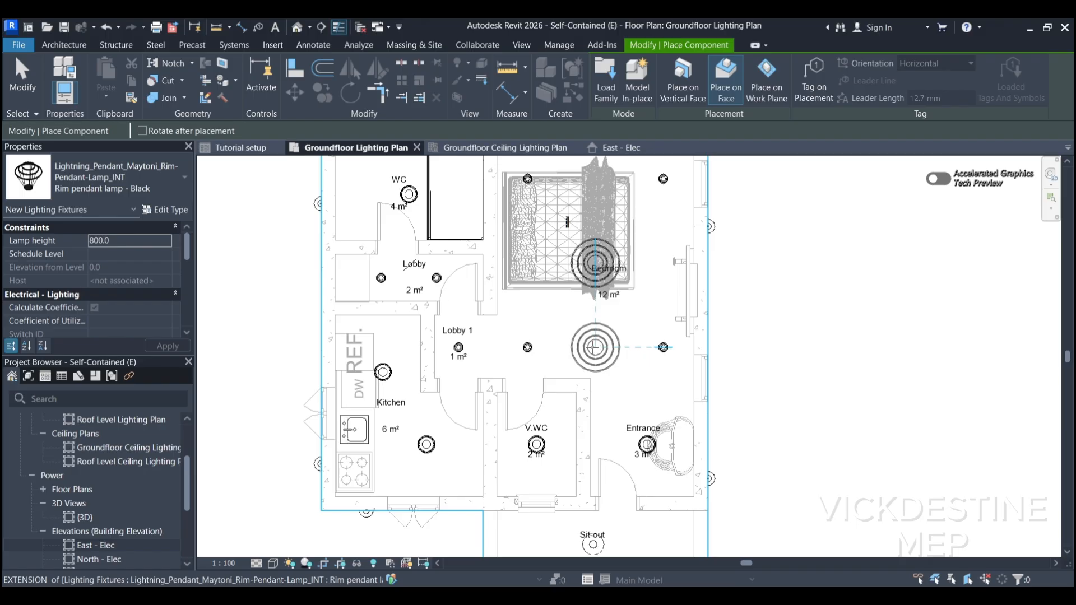
{"action": "left_click", "coordinate": [595, 347]}
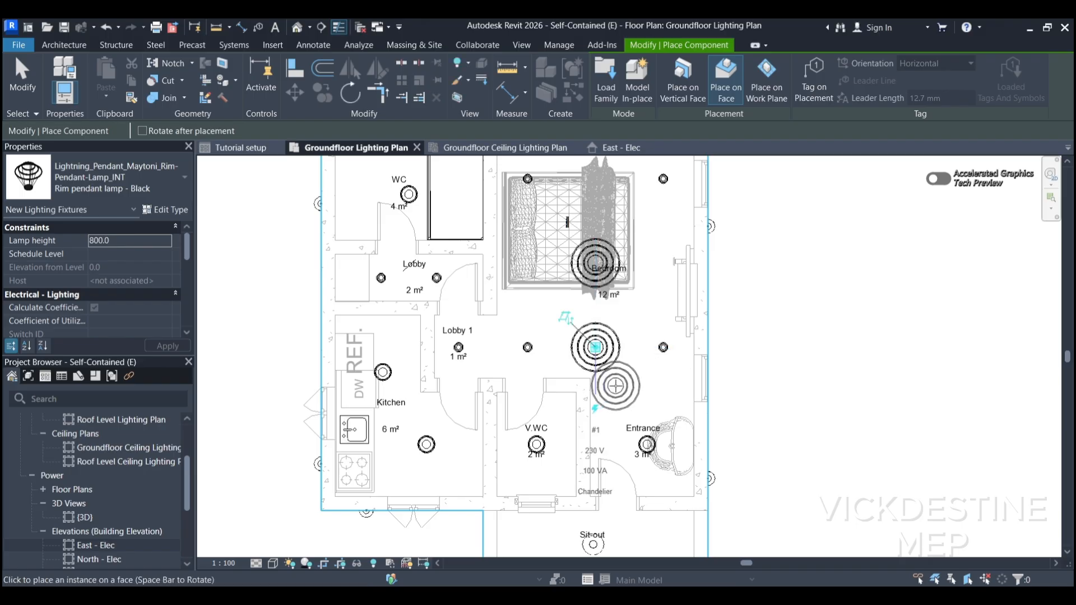
{"action": "key", "text": "Escape"}
{"action": "key", "text": "Escape"}
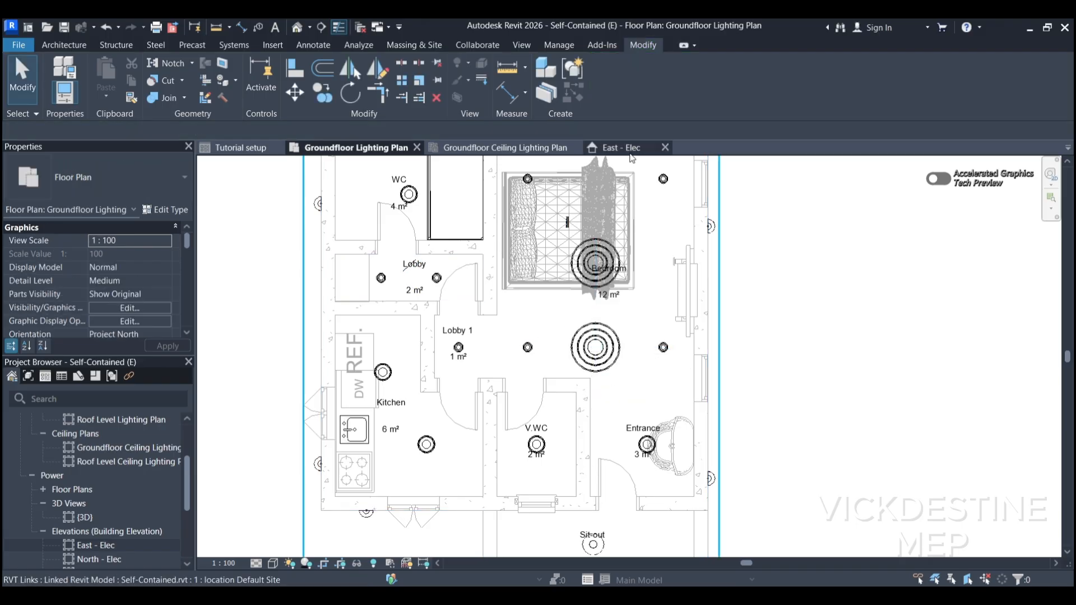
Check the newly placed pendant lamp in the East - Elec elevation and delete it.
{"action": "left_click", "coordinate": [632, 159]}
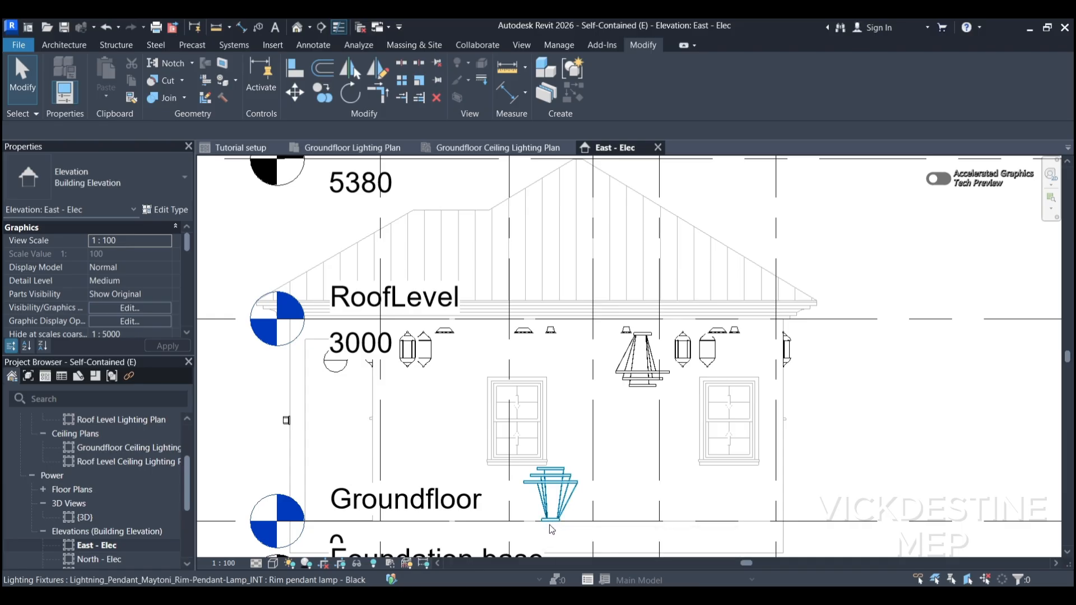
{"action": "left_click", "coordinate": [566, 491]}
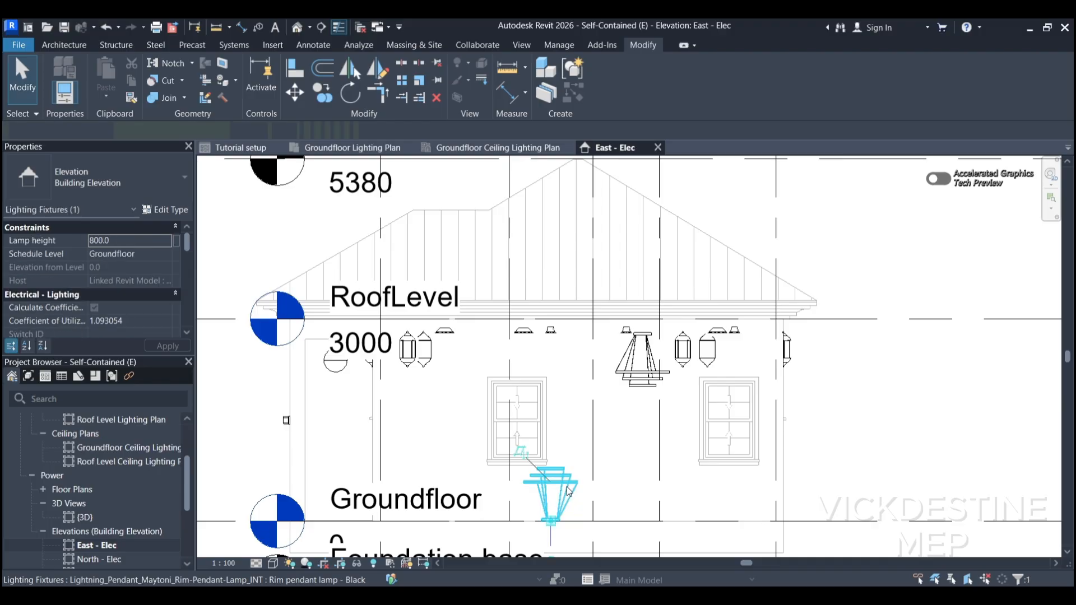
{"action": "key", "text": "Delete"}
{"action": "scroll", "coordinate": [513, 384], "scroll_direction": "down", "scroll_amount": 1}
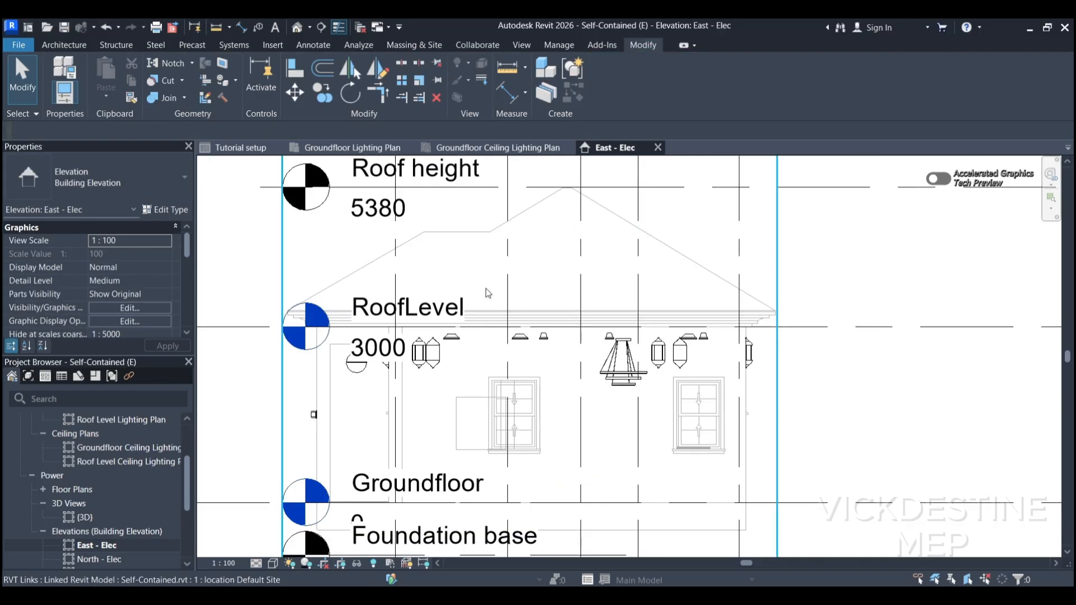
Review the fixture layout in the Groundfloor Lighting Plan and the task outline in the Tutorial setup legend.
{"action": "left_click", "coordinate": [350, 148]}
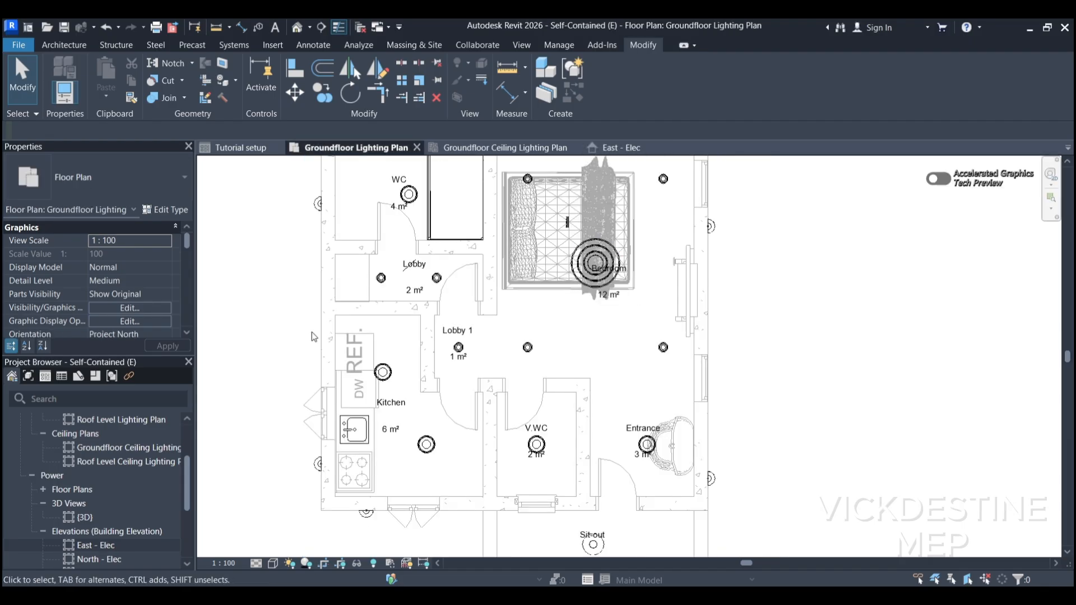
{"action": "scroll", "coordinate": [477, 280], "scroll_direction": "down", "scroll_amount": 2}
{"action": "scroll", "coordinate": [373, 408], "scroll_direction": "up", "scroll_amount": 1}
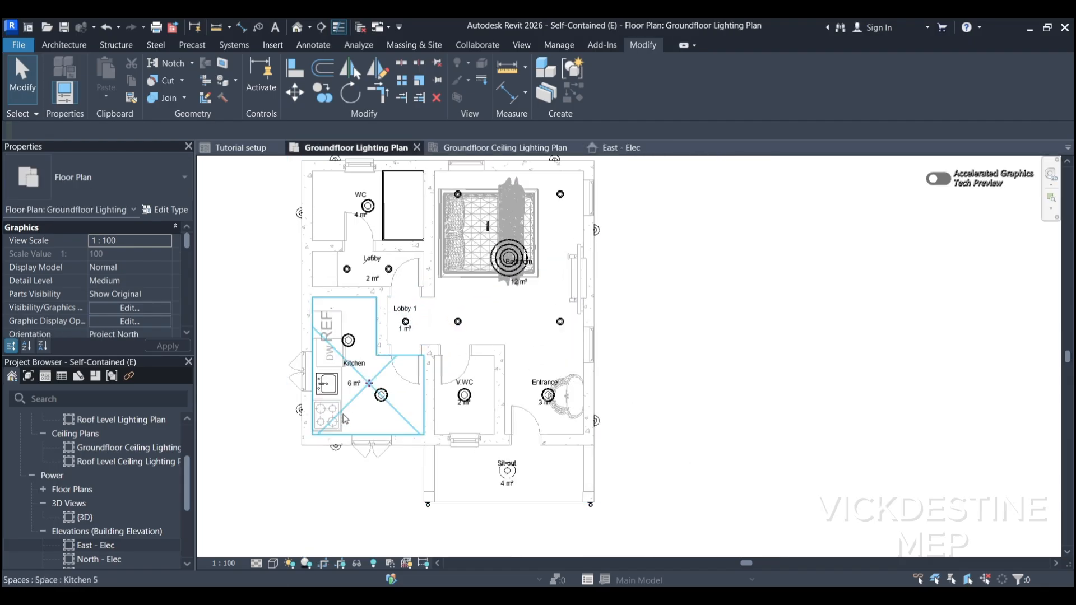
{"action": "middle_click_drag", "start_coordinate": [353, 406], "coordinate": [382, 416]}
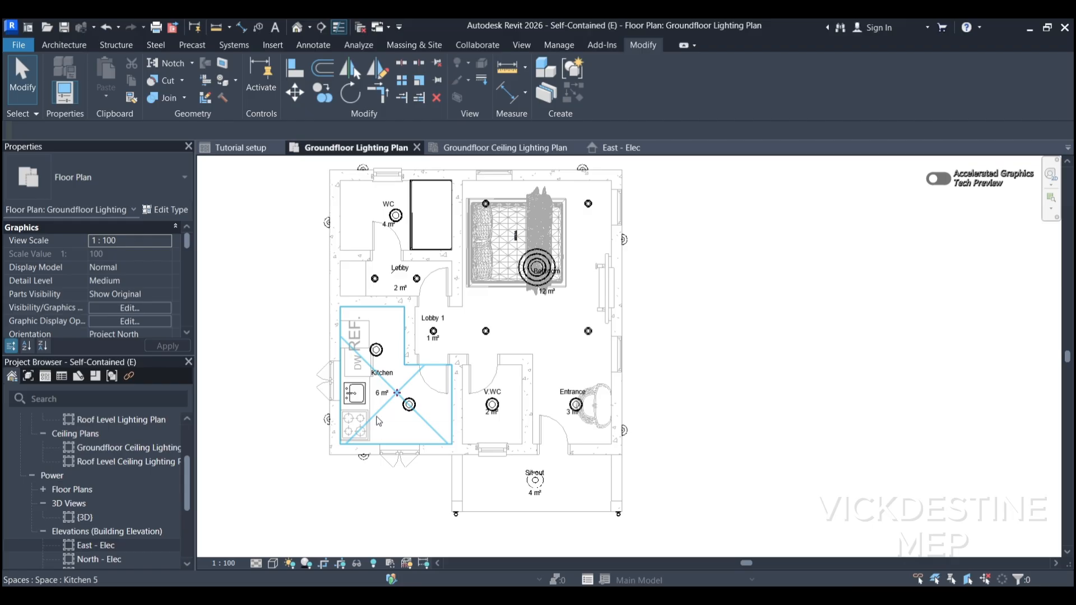
{"action": "middle_click_drag", "start_coordinate": [509, 253], "coordinate": [512, 292]}
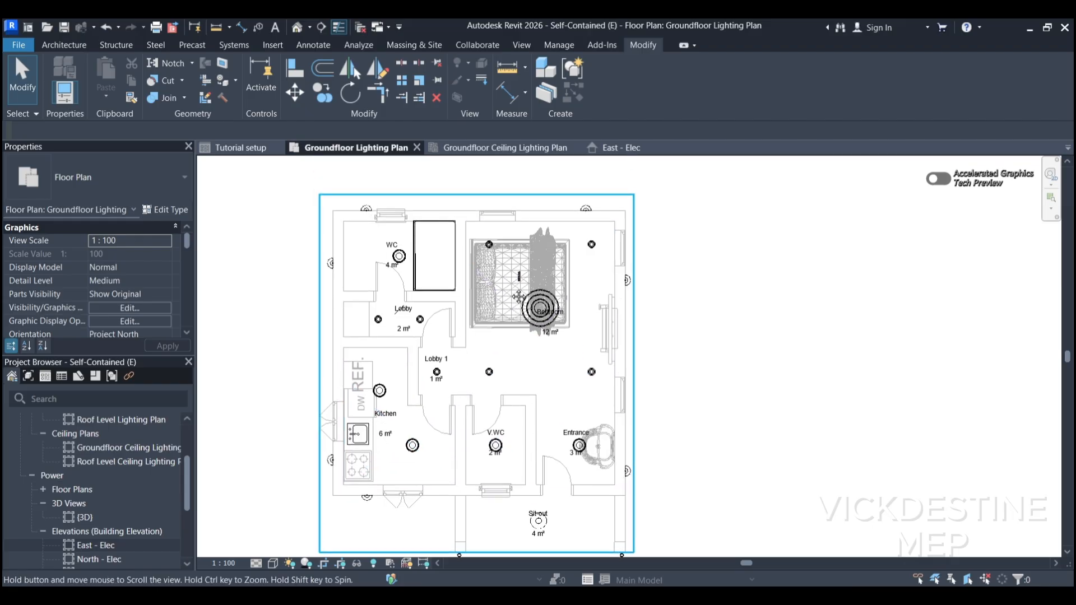
{"action": "left_click", "coordinate": [259, 150]}
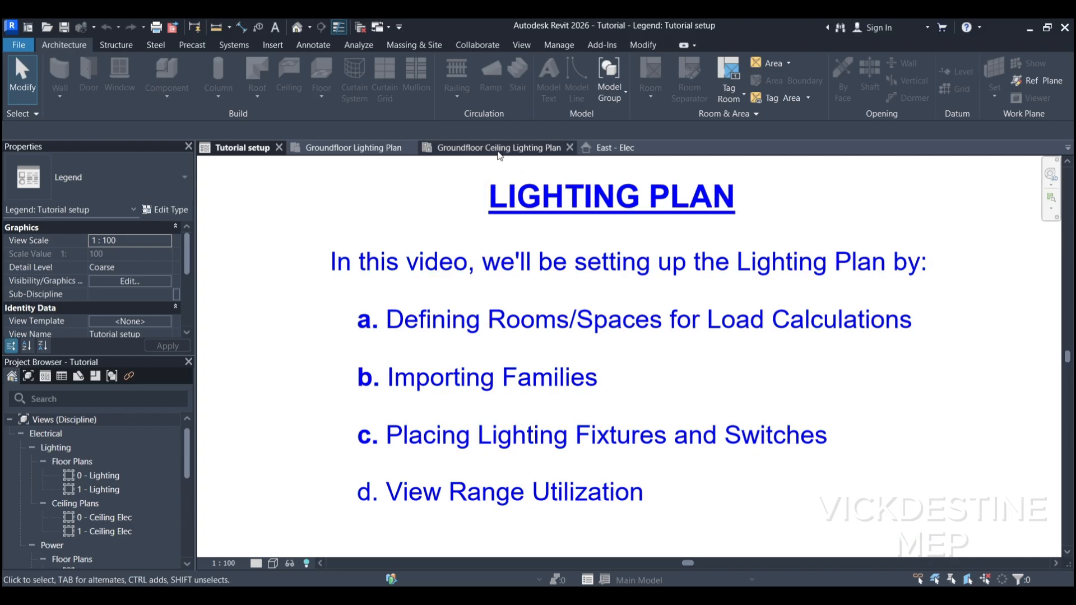
{"action": "left_click", "coordinate": [372, 150]}
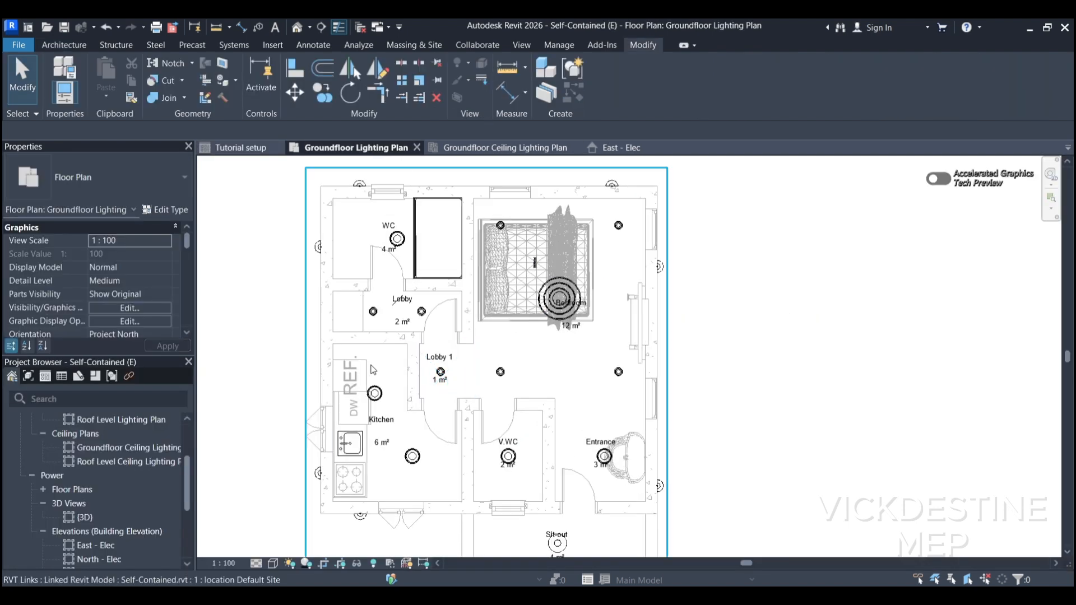
Set up the 3 Gang 1 Way Switch 50661TBR for vertical-face placement on the Groundfloor level at 1200 mm elevation.
{"action": "left_click", "coordinate": [230, 47]}
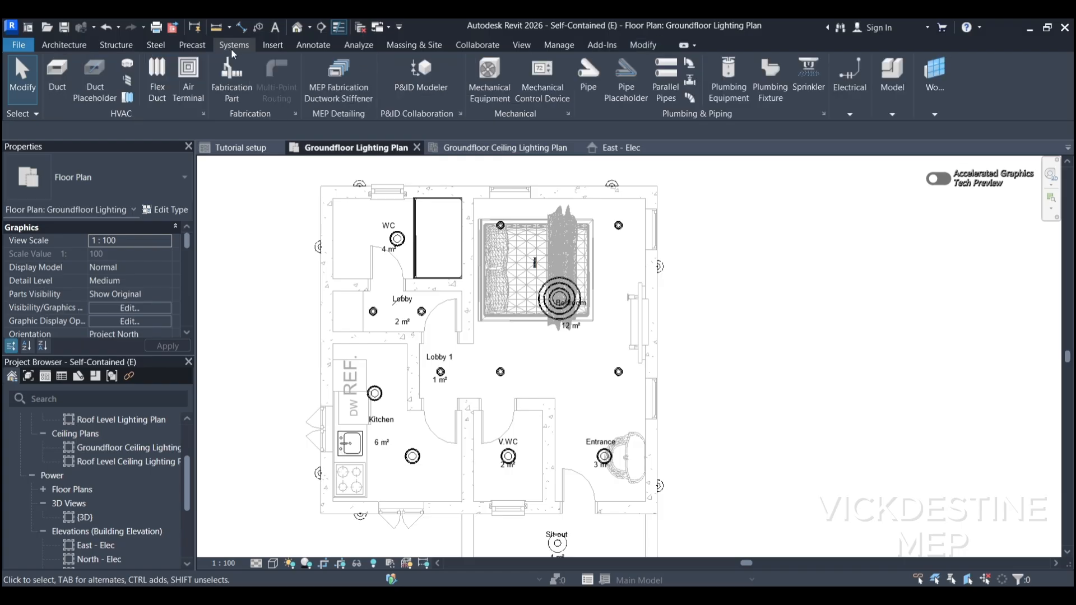
{"action": "left_click", "coordinate": [852, 116]}
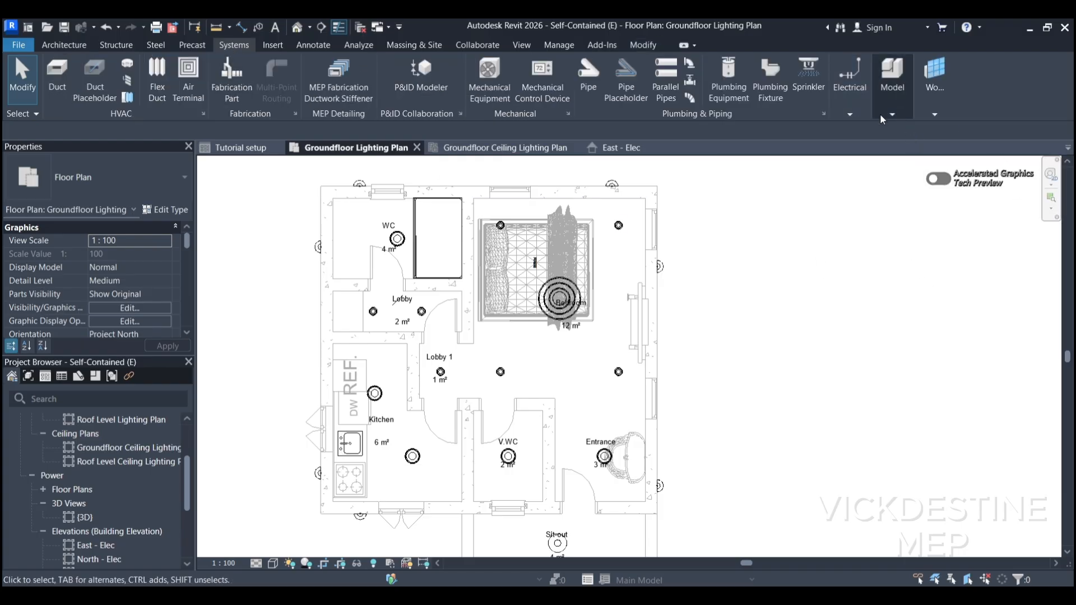
{"action": "mouse_move", "coordinate": [851, 113]}
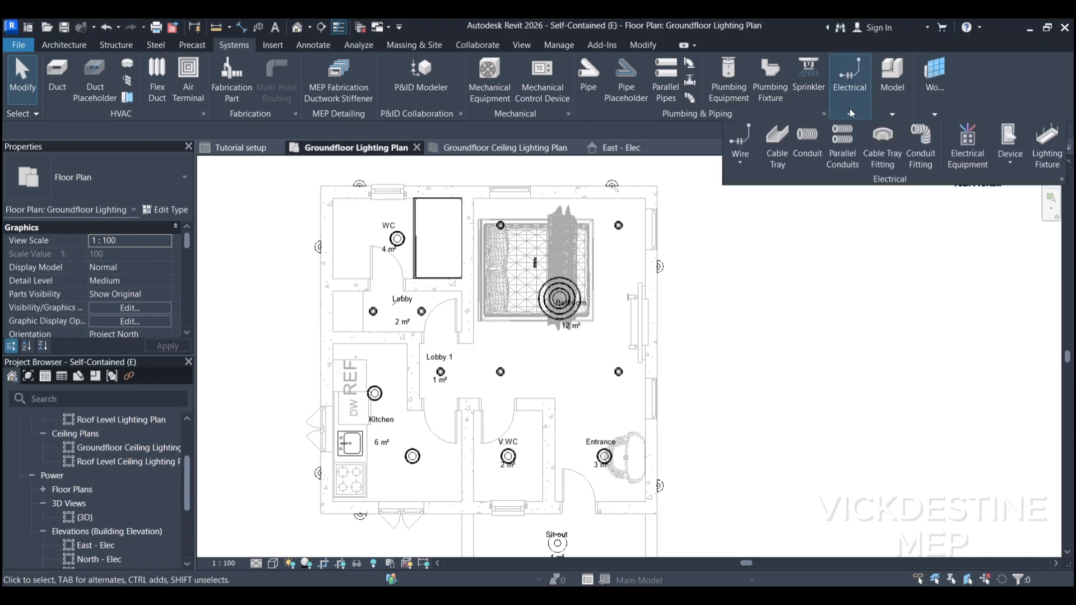
{"action": "left_click", "coordinate": [1010, 164]}
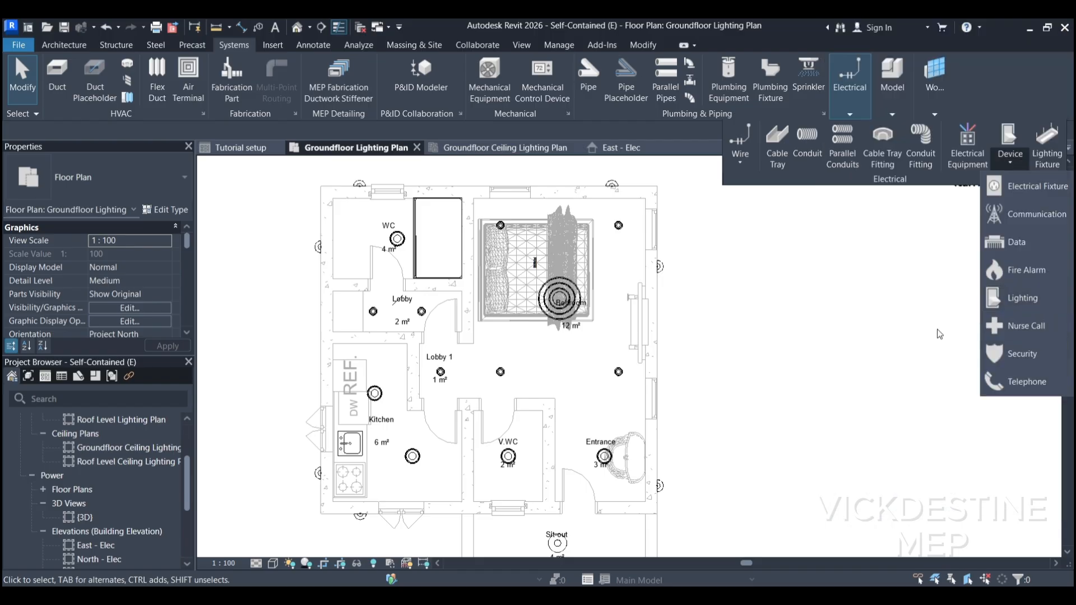
{"action": "left_click", "coordinate": [1025, 301]}
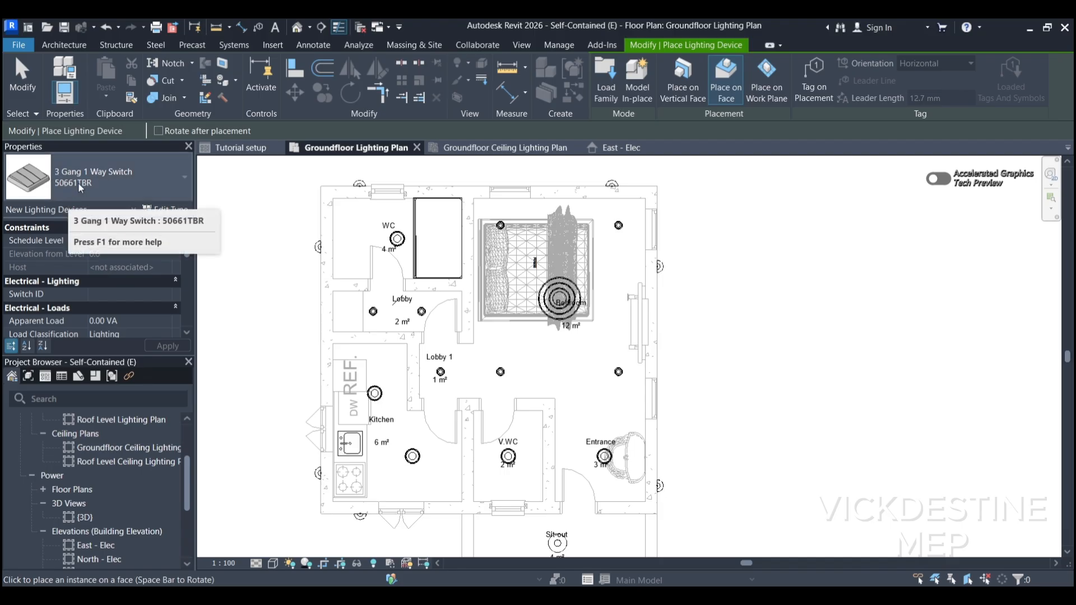
{"action": "scroll", "coordinate": [560, 315], "scroll_direction": "down", "scroll_amount": 2}
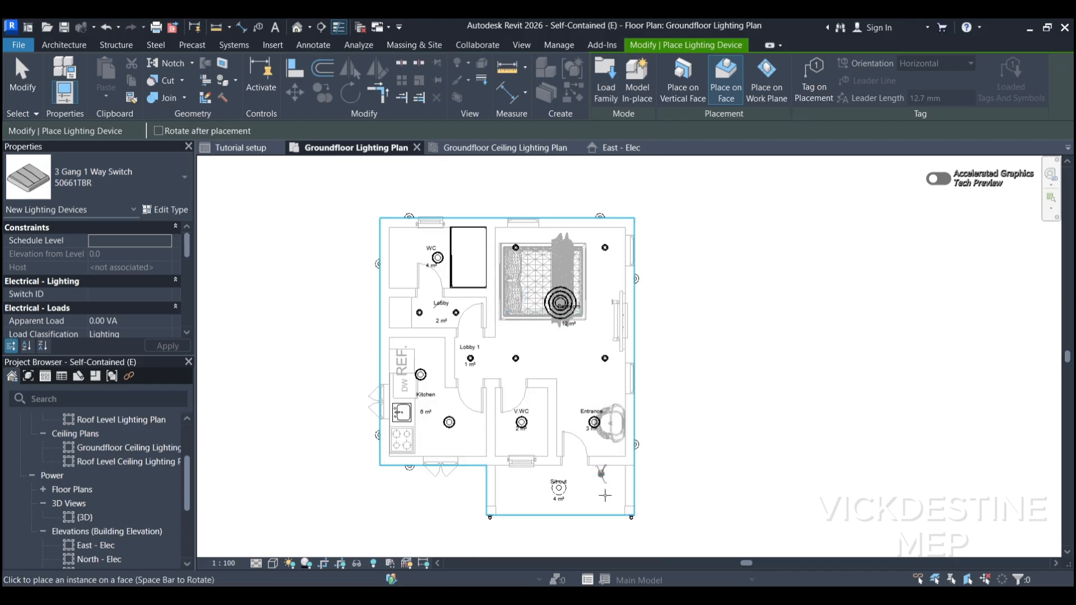
{"action": "left_click", "coordinate": [166, 240]}
{"action": "left_click", "coordinate": [128, 266]}
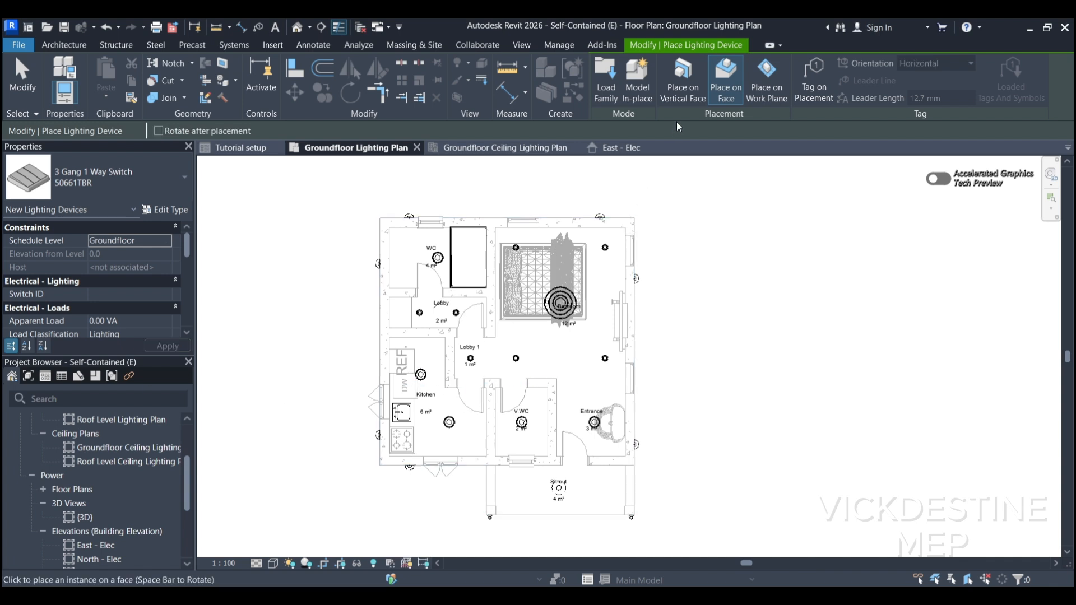
{"action": "left_click", "coordinate": [681, 88]}
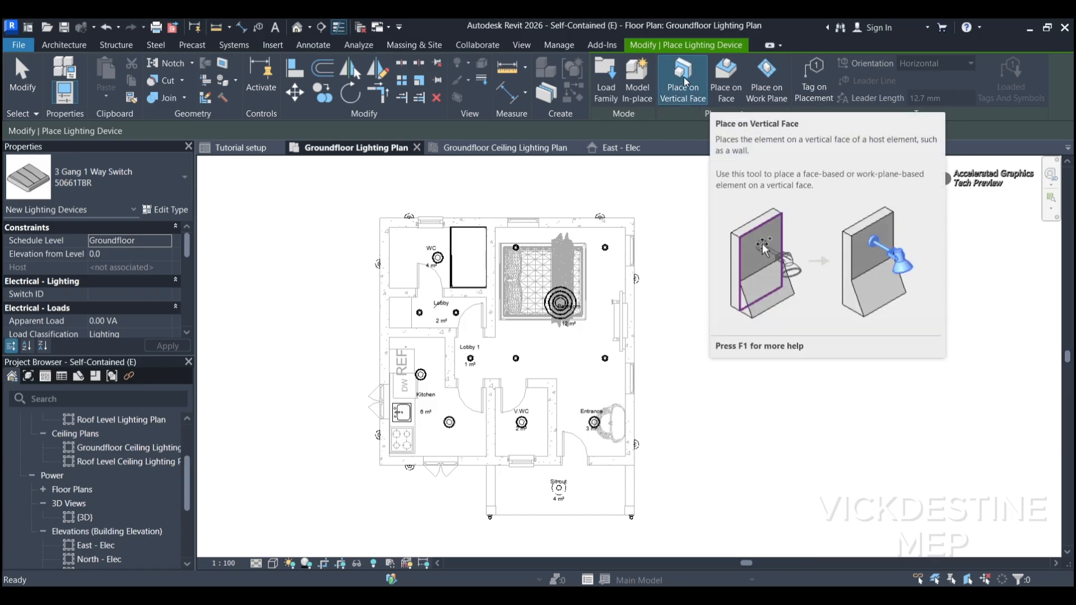
{"action": "left_click", "coordinate": [114, 253]}
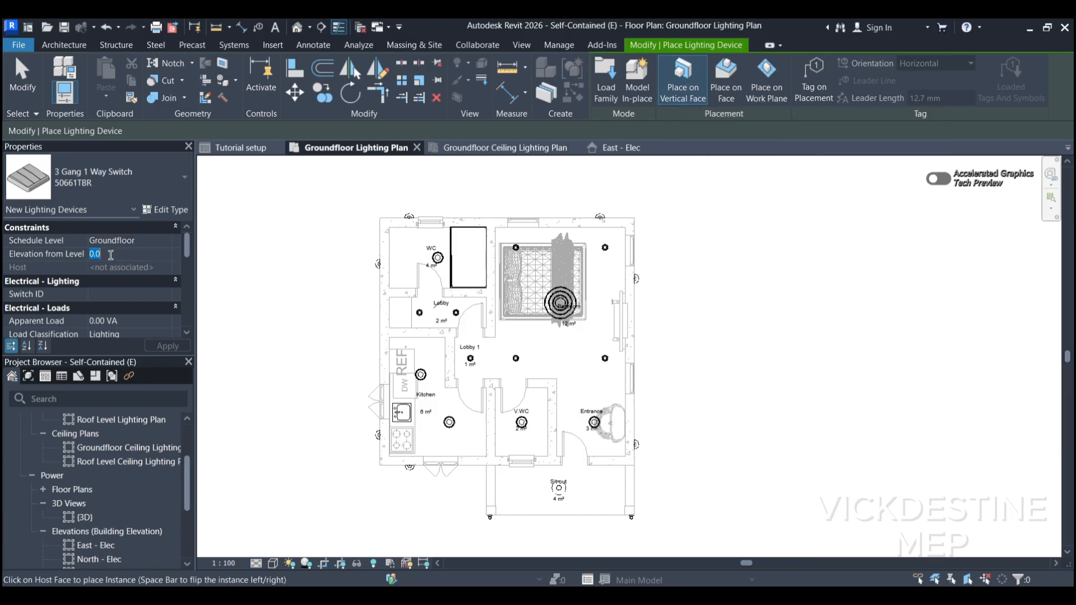
{"action": "type", "text": "120"}
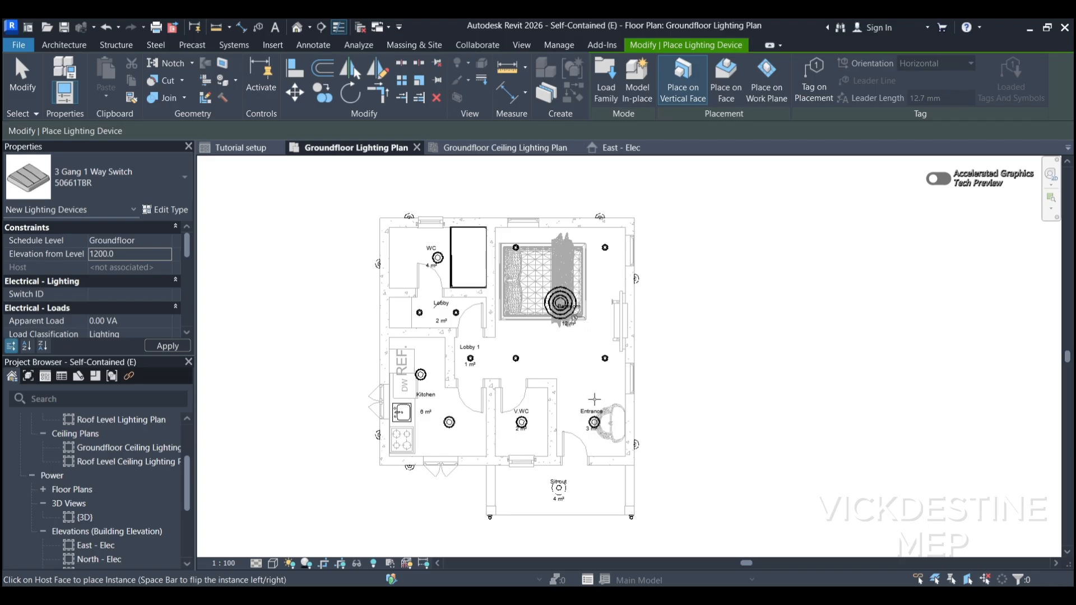
Place the 3 gang switch on the inner face of the entrance wall beside the door opening.
{"action": "scroll", "coordinate": [570, 328], "scroll_direction": "down", "scroll_amount": 2}
{"action": "scroll", "coordinate": [597, 459], "scroll_direction": "up", "scroll_amount": 3}
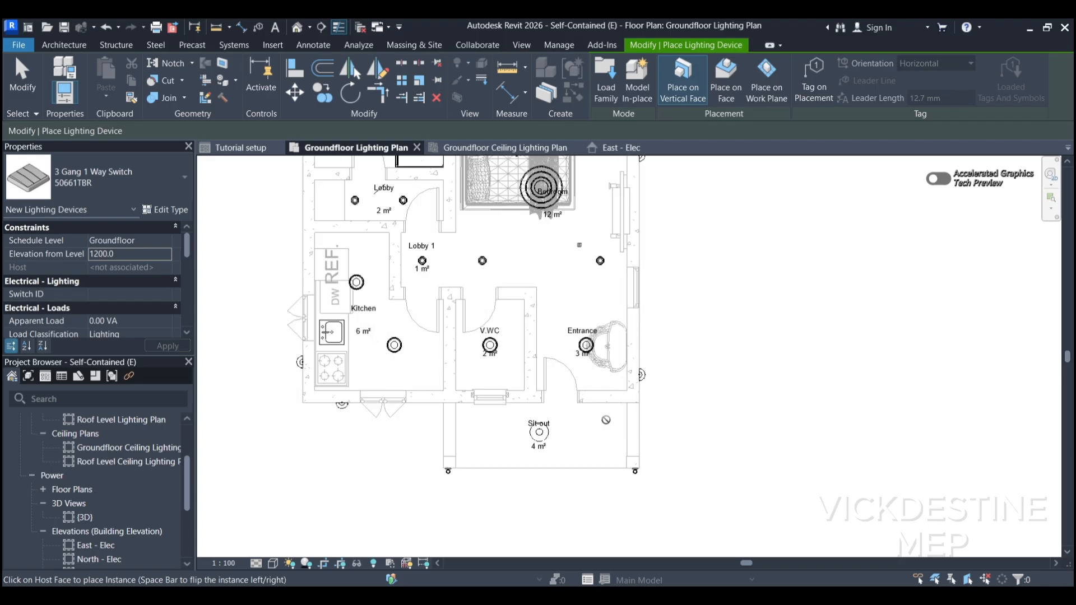
{"action": "middle_click_drag", "start_coordinate": [627, 441], "coordinate": [619, 474]}
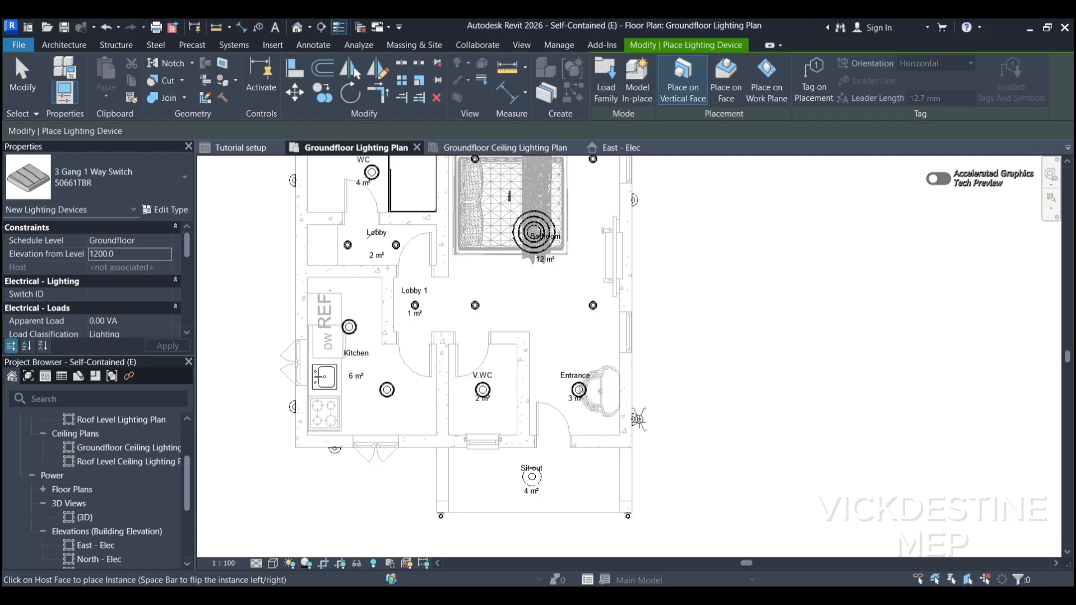
{"action": "left_click", "coordinate": [638, 420]}
{"action": "scroll", "coordinate": [583, 440], "scroll_direction": "up", "scroll_amount": 3}
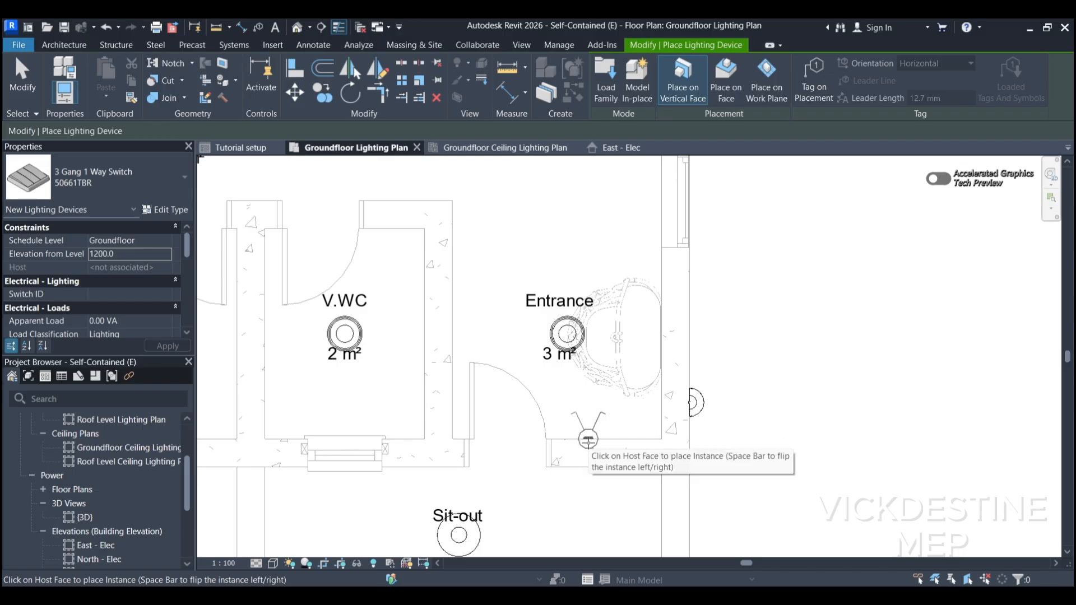
{"action": "left_click", "coordinate": [588, 440]}
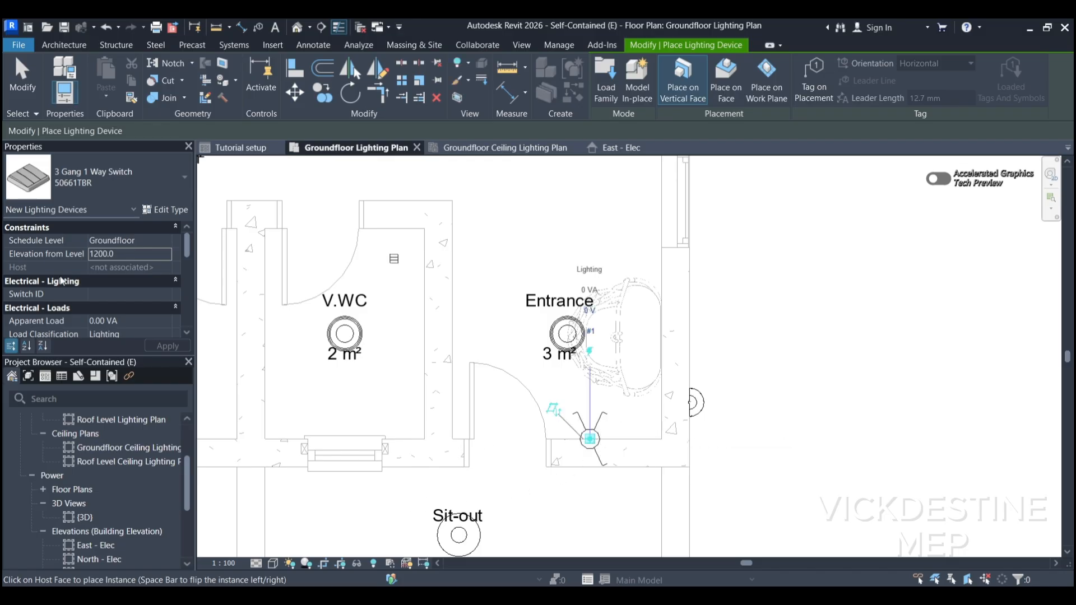
Place a 1 Gang 1 Way Switch of type 1 Way on the entrance wall between the door and the 3 gang switch.
{"action": "left_click", "coordinate": [137, 186]}
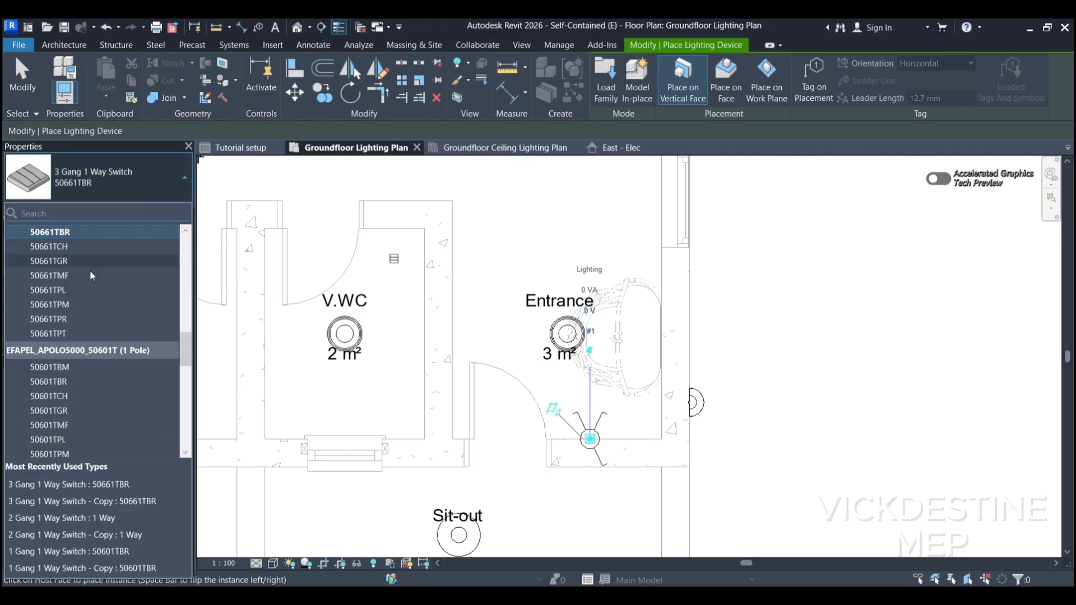
{"action": "scroll", "coordinate": [91, 275], "scroll_direction": "down", "scroll_amount": 5}
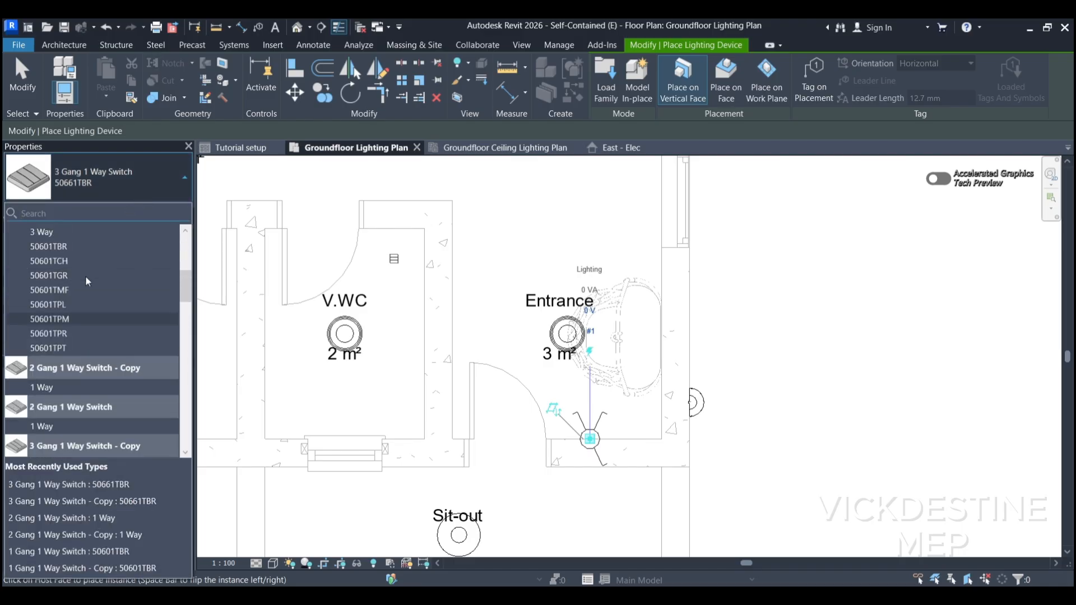
{"action": "scroll", "coordinate": [85, 276], "scroll_direction": "up", "scroll_amount": 2}
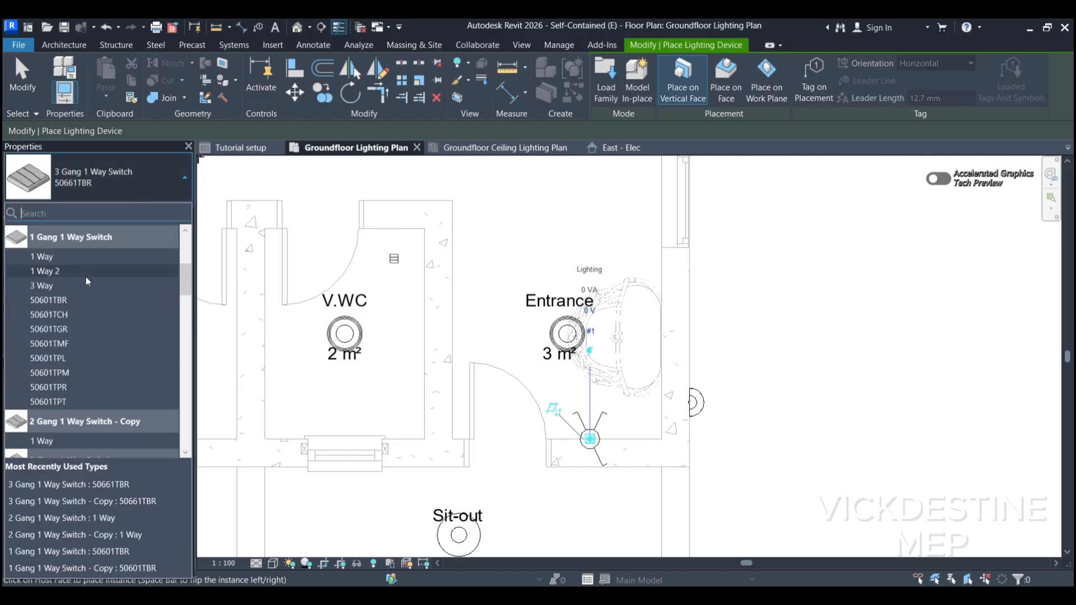
{"action": "left_click", "coordinate": [48, 260]}
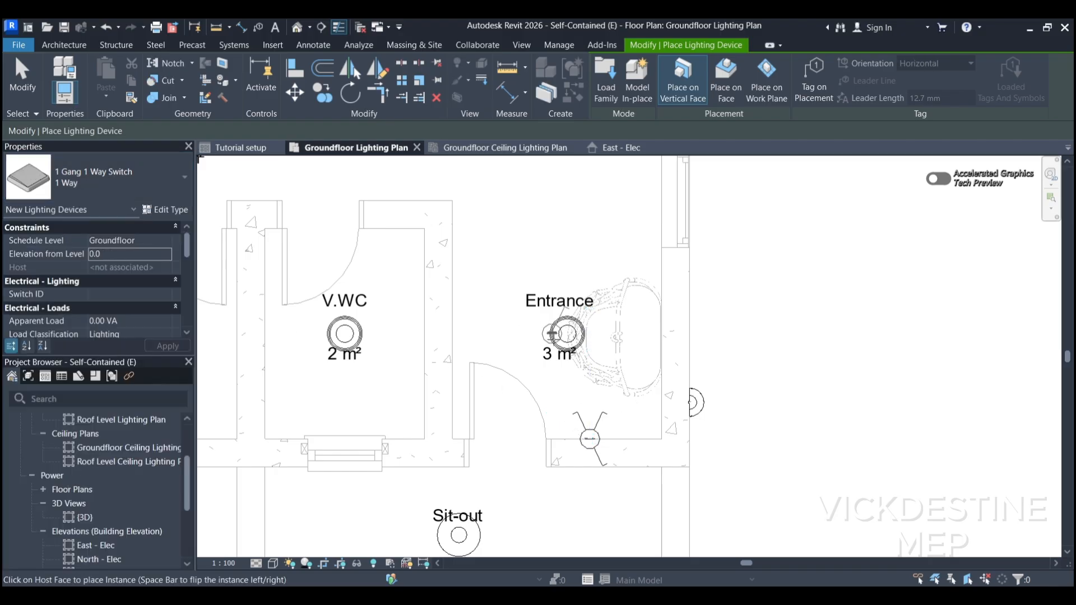
{"action": "scroll", "coordinate": [567, 442], "scroll_direction": "up", "scroll_amount": 4}
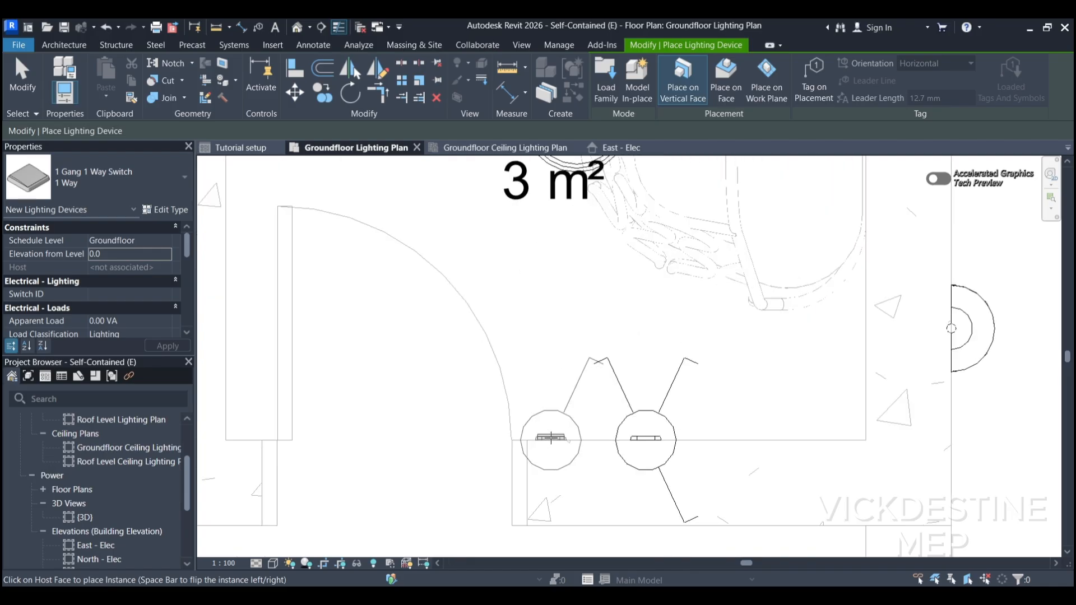
{"action": "left_click", "coordinate": [551, 438]}
{"action": "scroll", "coordinate": [591, 357], "scroll_direction": "down", "scroll_amount": 4}
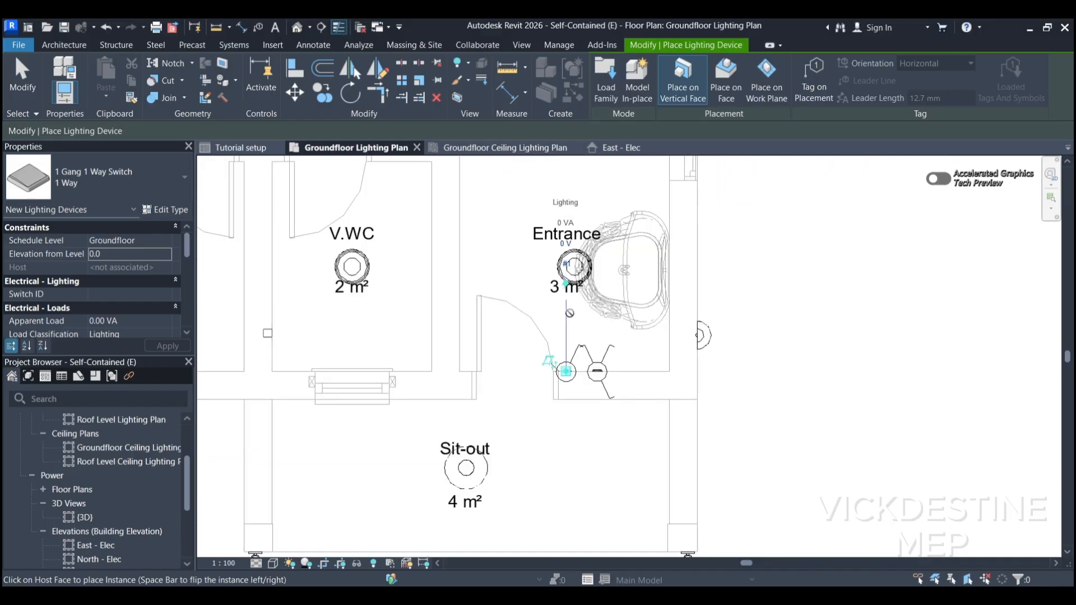
{"action": "key", "text": "Escape"}
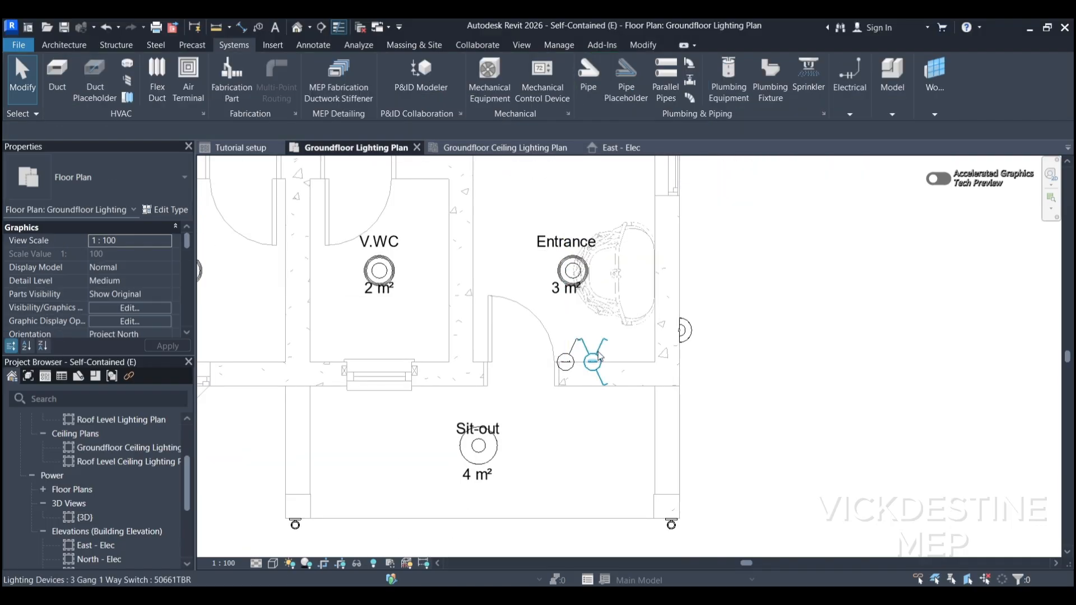
{"action": "middle_click_drag", "start_coordinate": [511, 257], "coordinate": [513, 408]}
{"action": "scroll", "coordinate": [517, 345], "scroll_direction": "down", "scroll_amount": 3}
{"action": "middle_click_drag", "start_coordinate": [511, 364], "coordinate": [512, 415]}
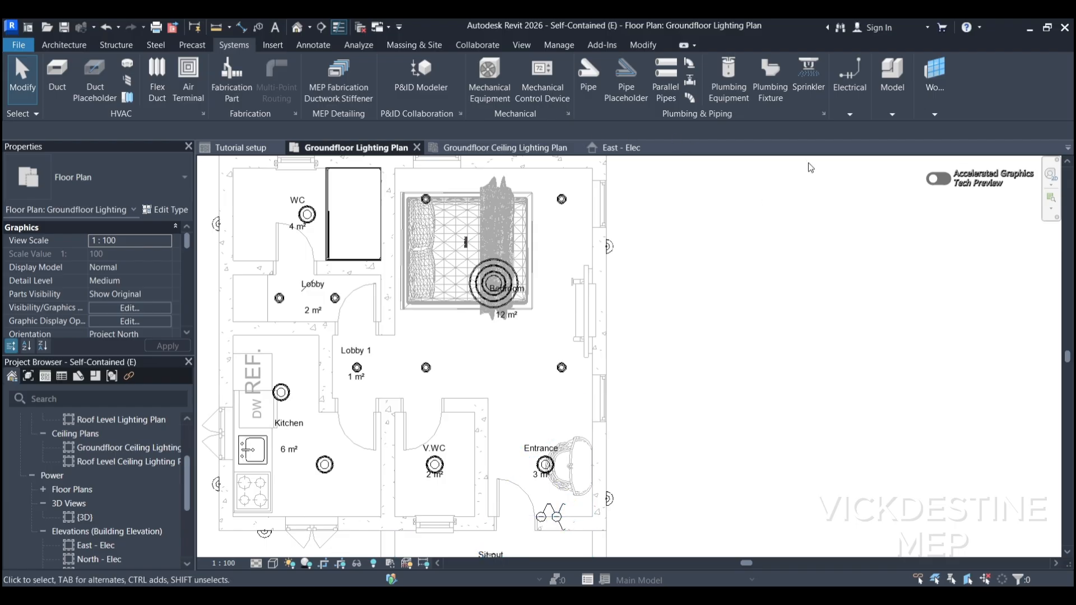
{"action": "left_click", "coordinate": [852, 116]}
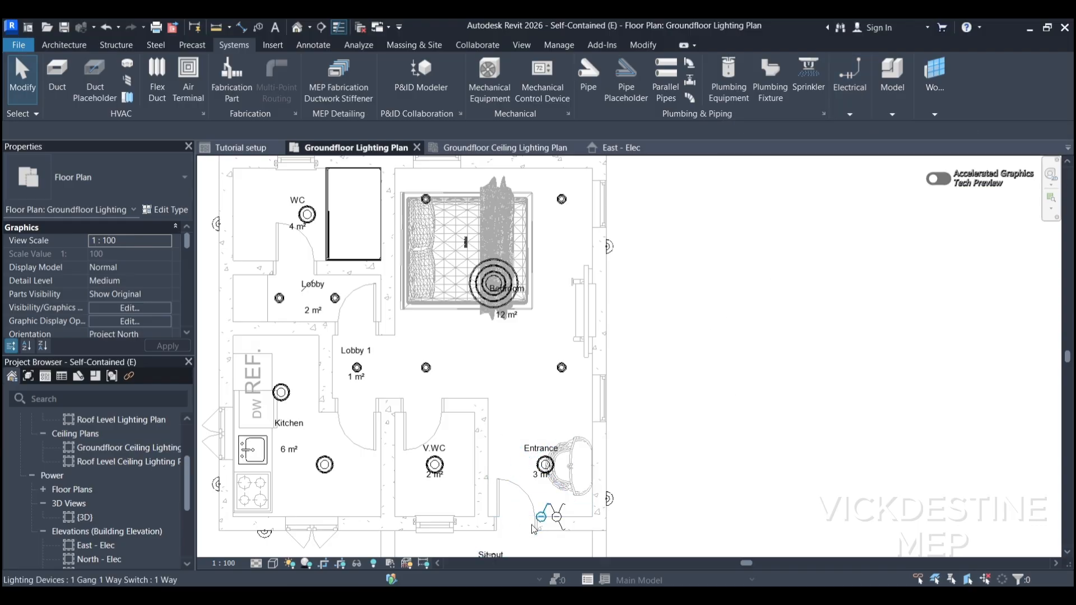
{"action": "left_click", "coordinate": [549, 511]}
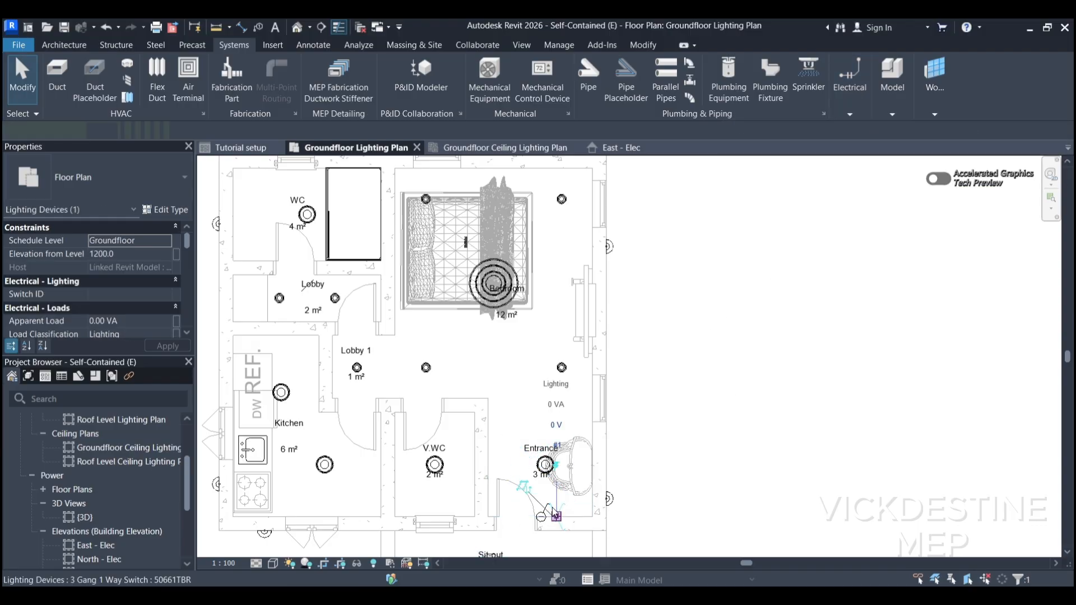
{"action": "left_click", "coordinate": [574, 94]}
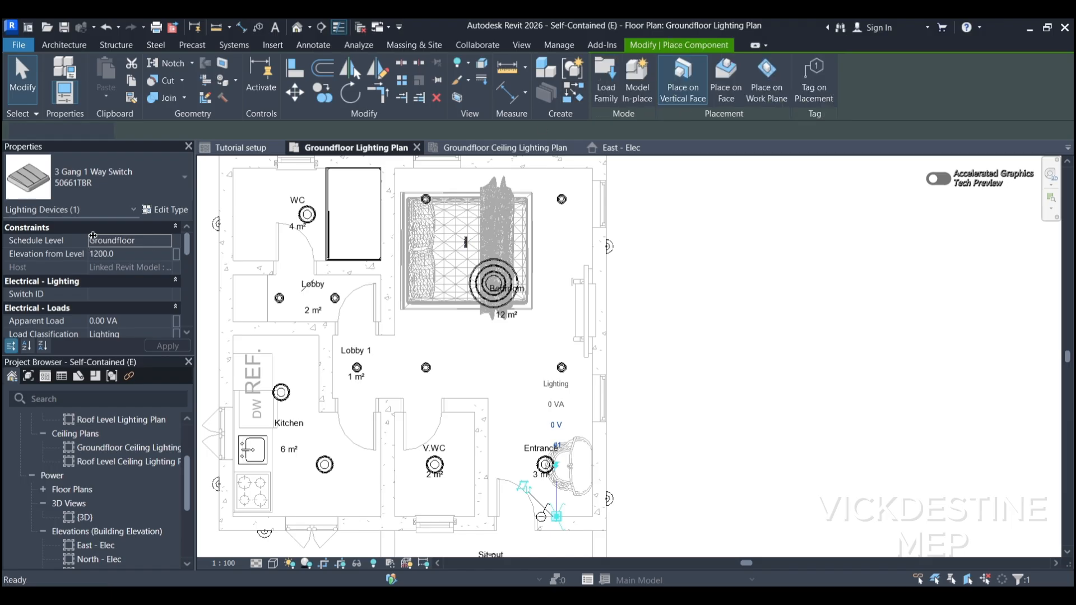
{"action": "left_click", "coordinate": [142, 178]}
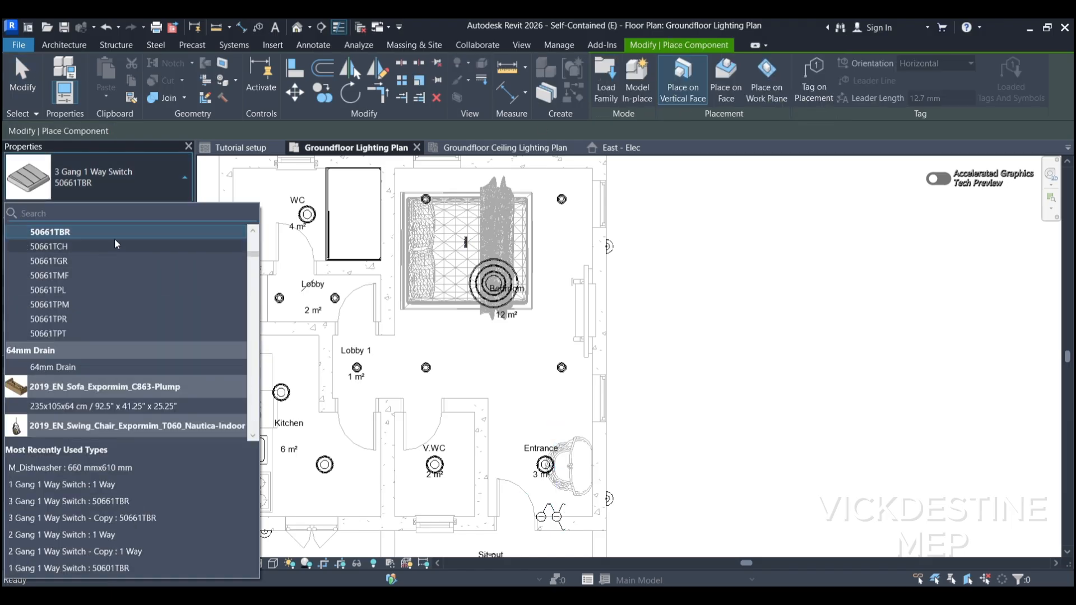
{"action": "left_click", "coordinate": [785, 215]}
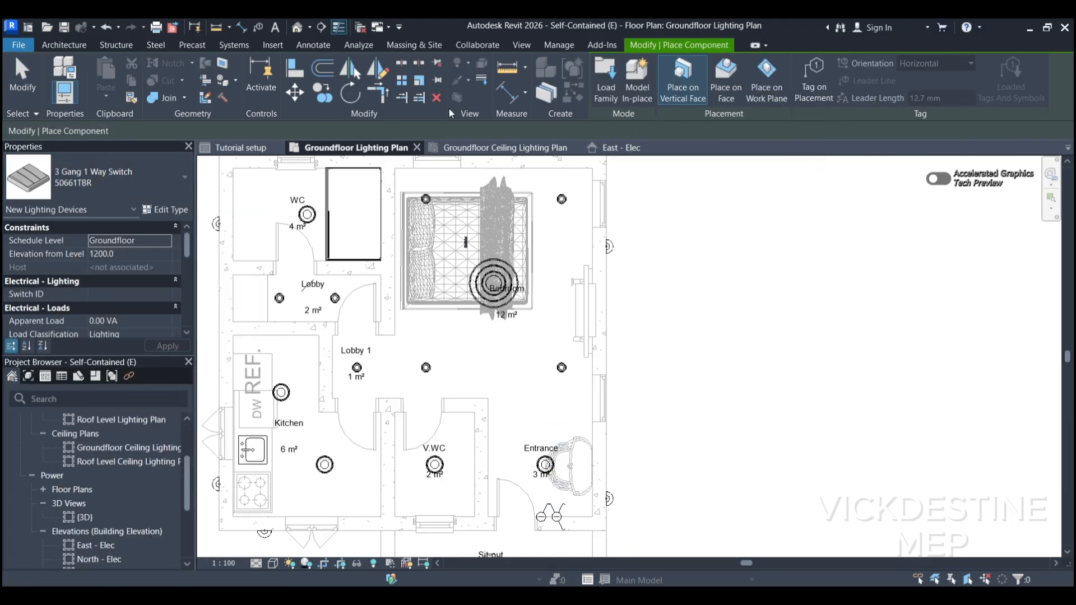
Set up a 2 Gang 1 Way Switch - Copy of type 1 Way for vertical-face placement at 1200 mm elevation from Groundfloor.
{"action": "left_click", "coordinate": [240, 47]}
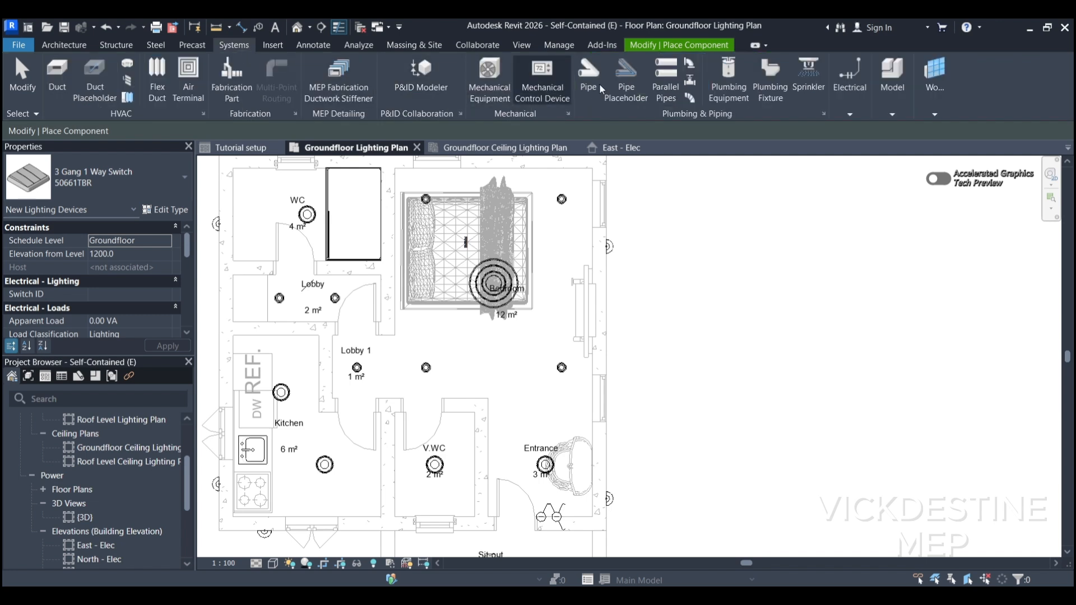
{"action": "left_click", "coordinate": [849, 115]}
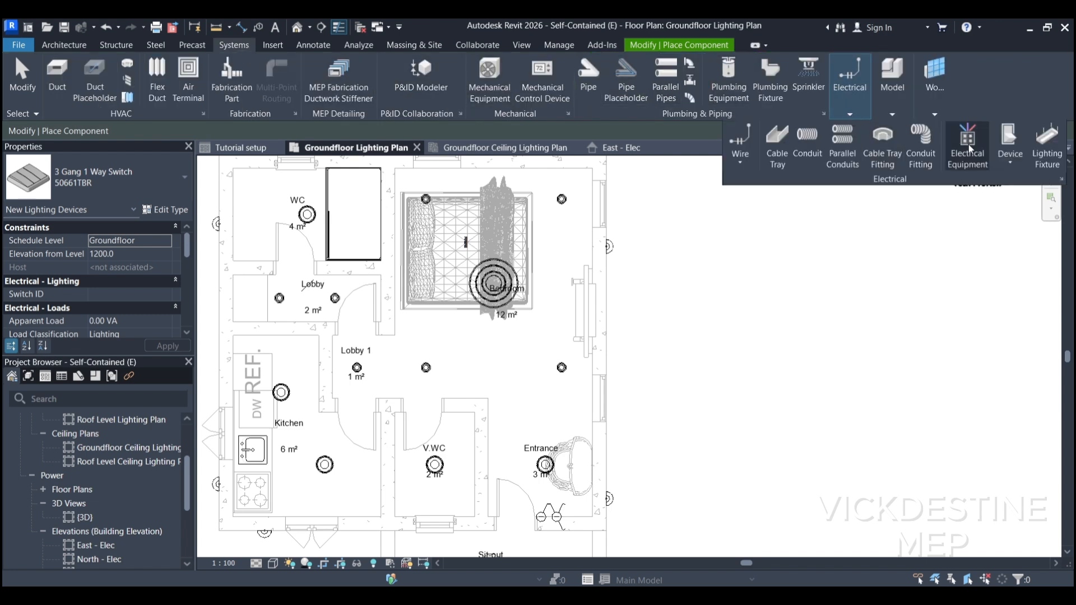
{"action": "left_click", "coordinate": [1012, 162]}
{"action": "left_click", "coordinate": [1021, 297]}
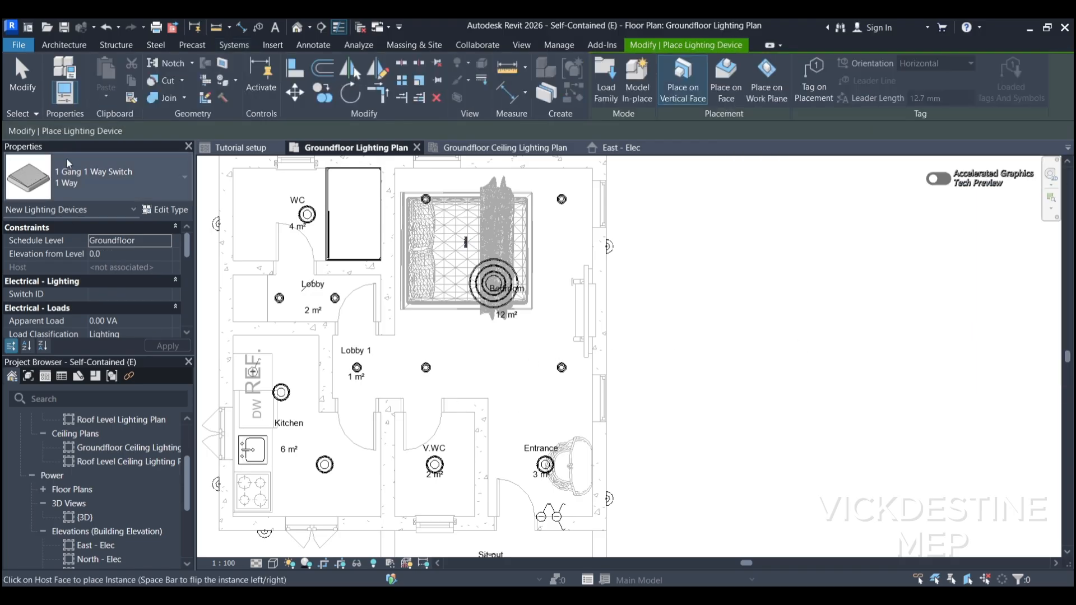
{"action": "left_click", "coordinate": [90, 180]}
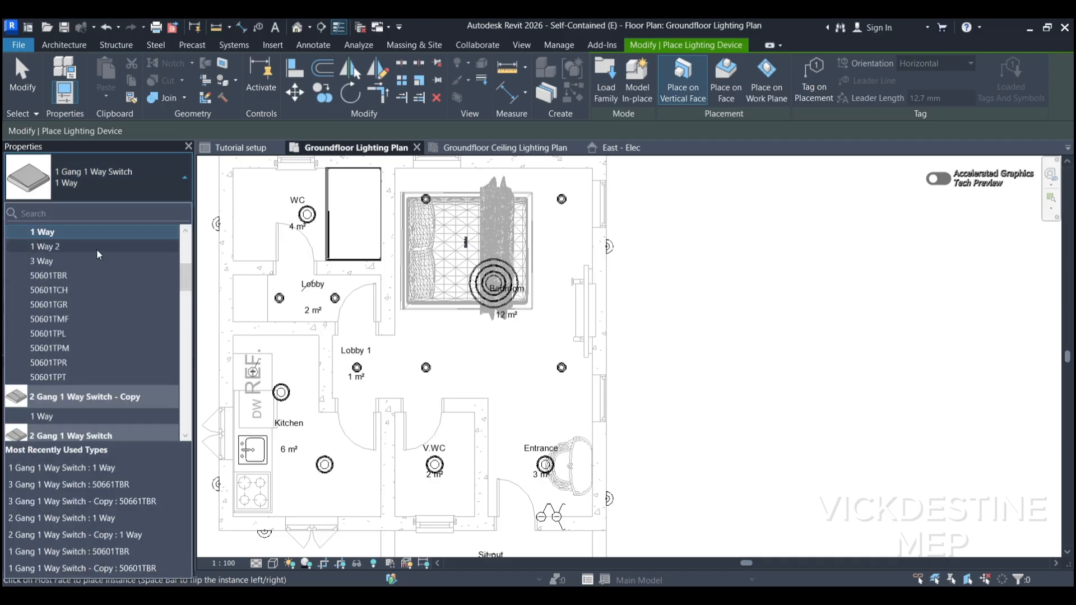
{"action": "left_click", "coordinate": [45, 417]}
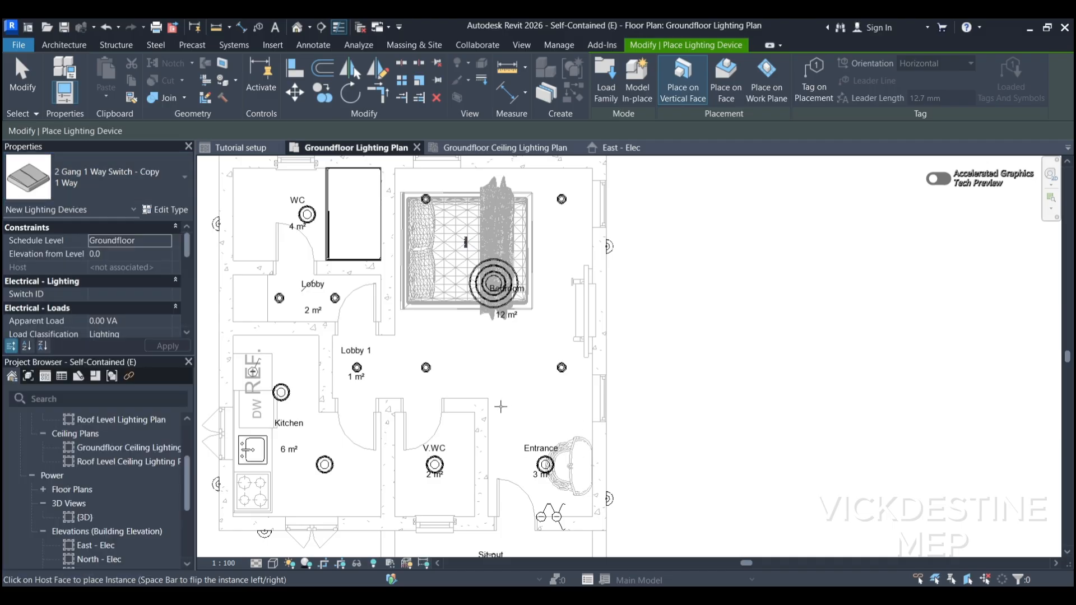
{"action": "scroll", "coordinate": [501, 406], "scroll_direction": "up", "scroll_amount": 4}
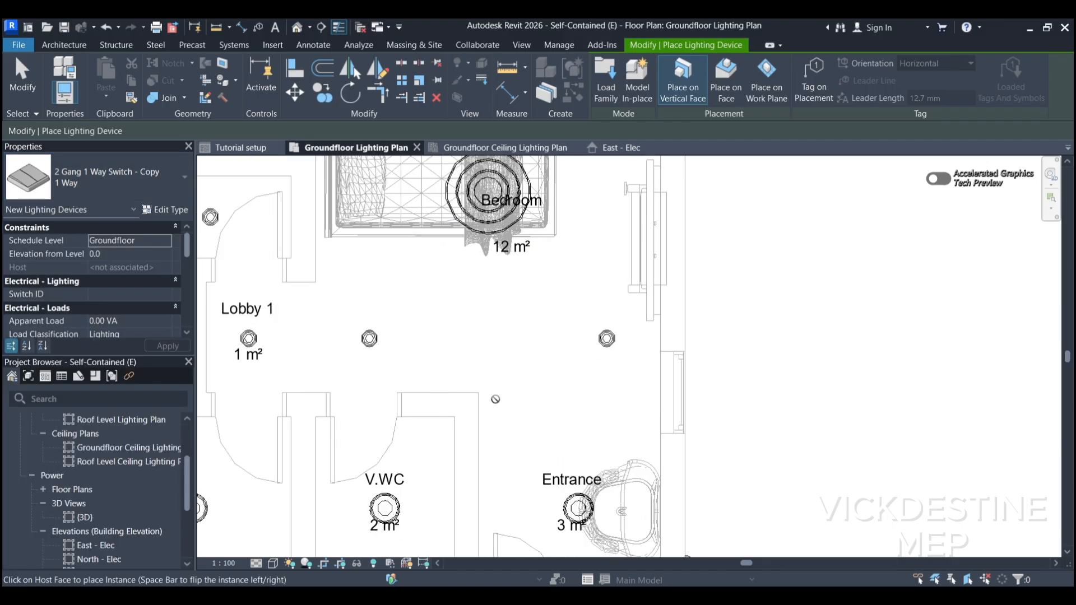
{"action": "left_click", "coordinate": [109, 253]}
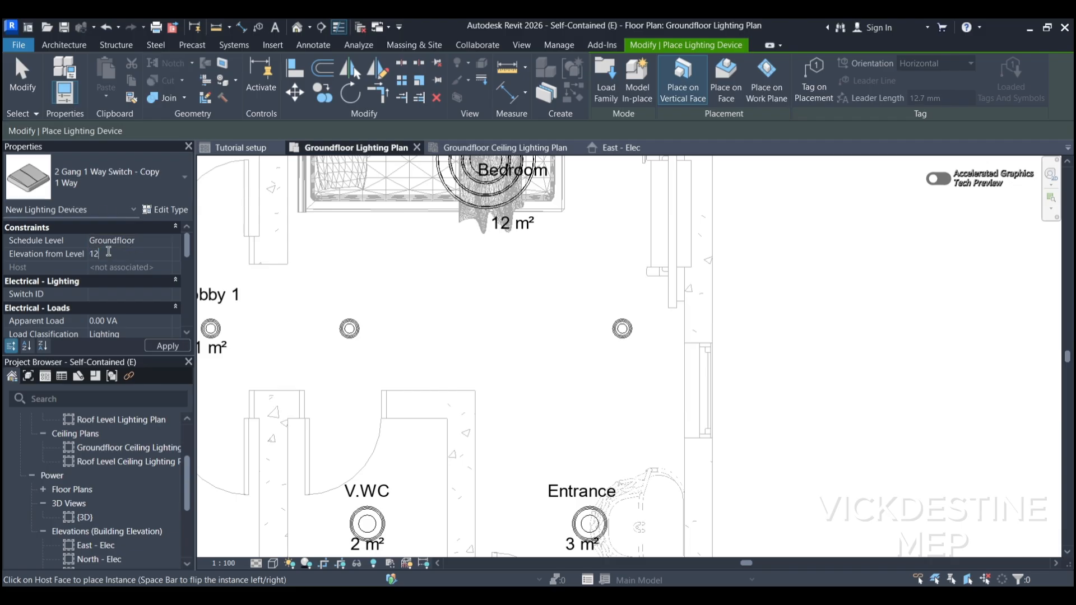
{"action": "type", "text": "1200"}
{"action": "key", "text": "Return"}
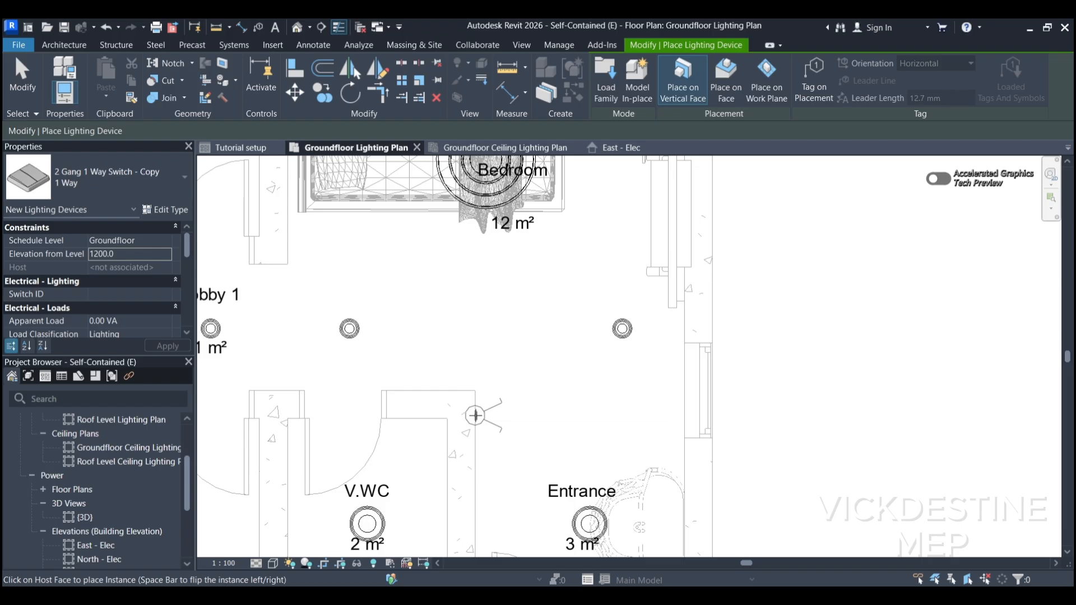
Place the 2 gang switch on the entrance-side face of the V.WC wall, near its corner towards the bedroom.
{"action": "scroll", "coordinate": [509, 307], "scroll_direction": "down", "scroll_amount": 3}
{"action": "middle_click_drag", "start_coordinate": [532, 337], "coordinate": [519, 379]}
{"action": "scroll", "coordinate": [511, 409], "scroll_direction": "down", "scroll_amount": 2}
{"action": "key", "text": "Escape"}
{"action": "key", "text": "Escape"}
{"action": "scroll", "coordinate": [519, 380], "scroll_direction": "up", "scroll_amount": 1}
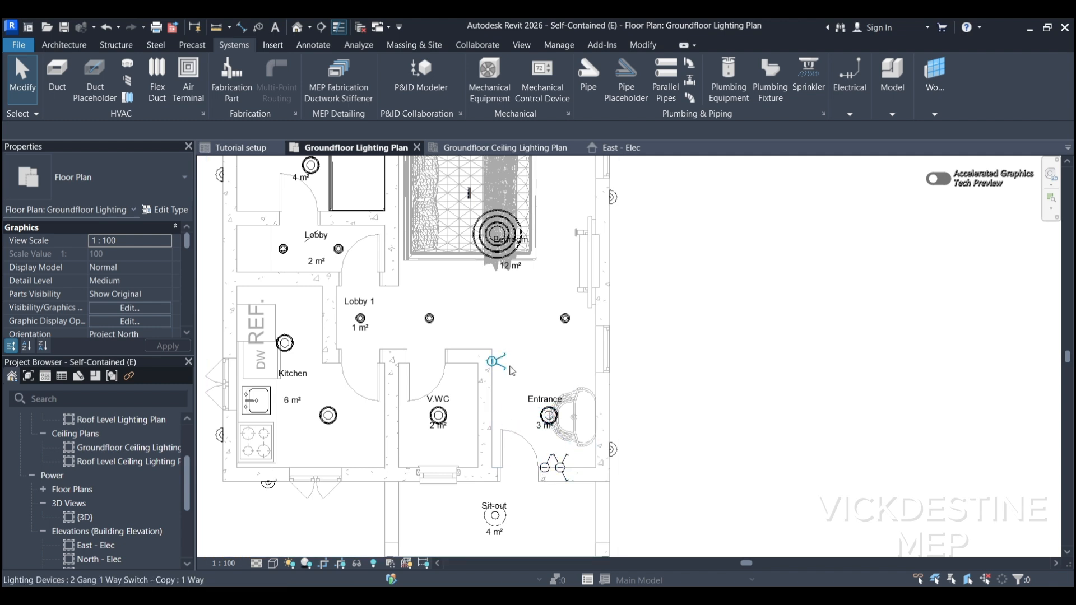
Start another 1 Gang 1 Way Switch matching the one beside the entrance door, with its elevation from Groundfloor set to 1200 mm.
{"action": "scroll", "coordinate": [506, 373], "scroll_direction": "down", "scroll_amount": 2}
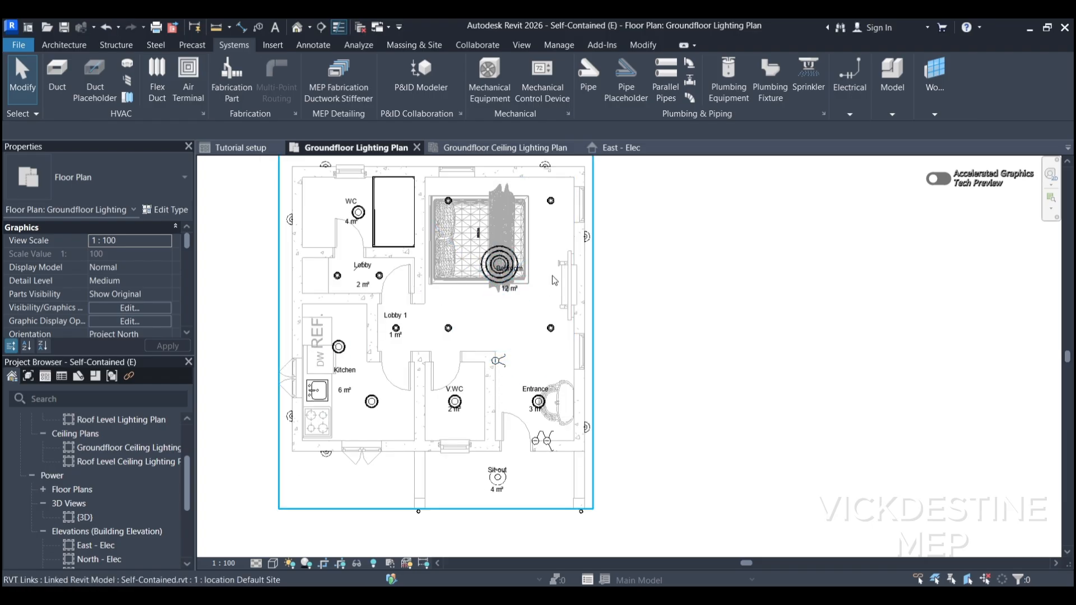
{"action": "middle_click_drag", "start_coordinate": [478, 308], "coordinate": [515, 315]}
{"action": "scroll", "coordinate": [545, 522], "scroll_direction": "up", "scroll_amount": 3}
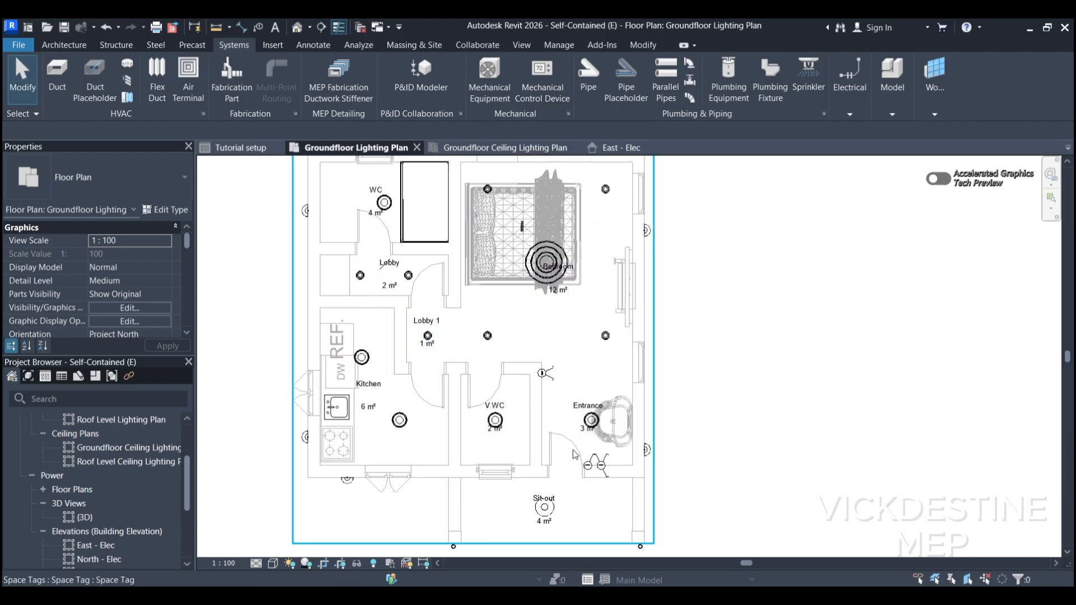
{"action": "middle_click_drag", "start_coordinate": [587, 394], "coordinate": [587, 463]}
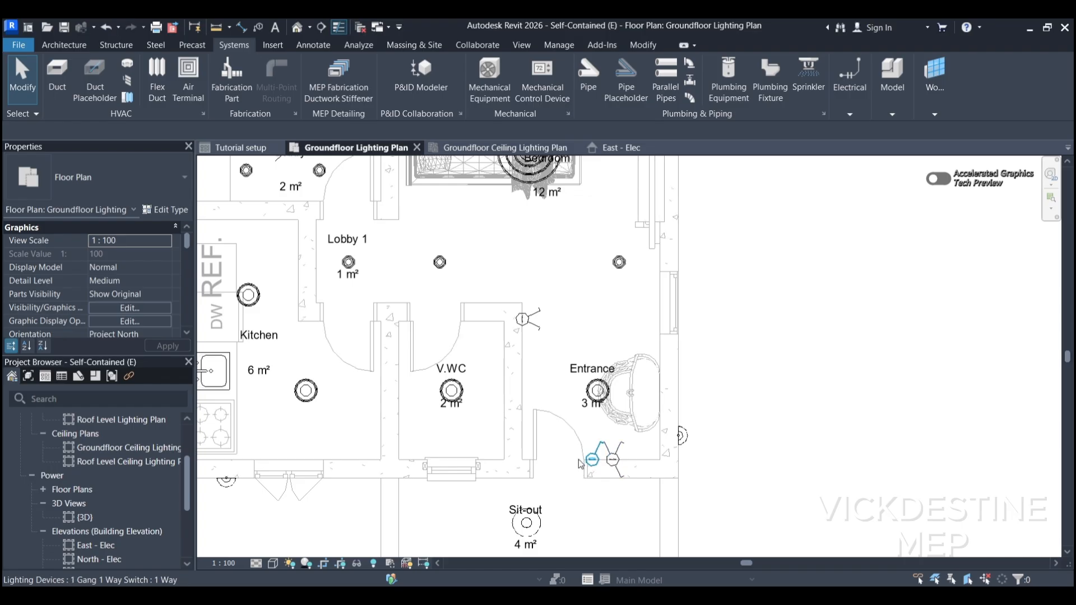
{"action": "left_click", "coordinate": [585, 461]}
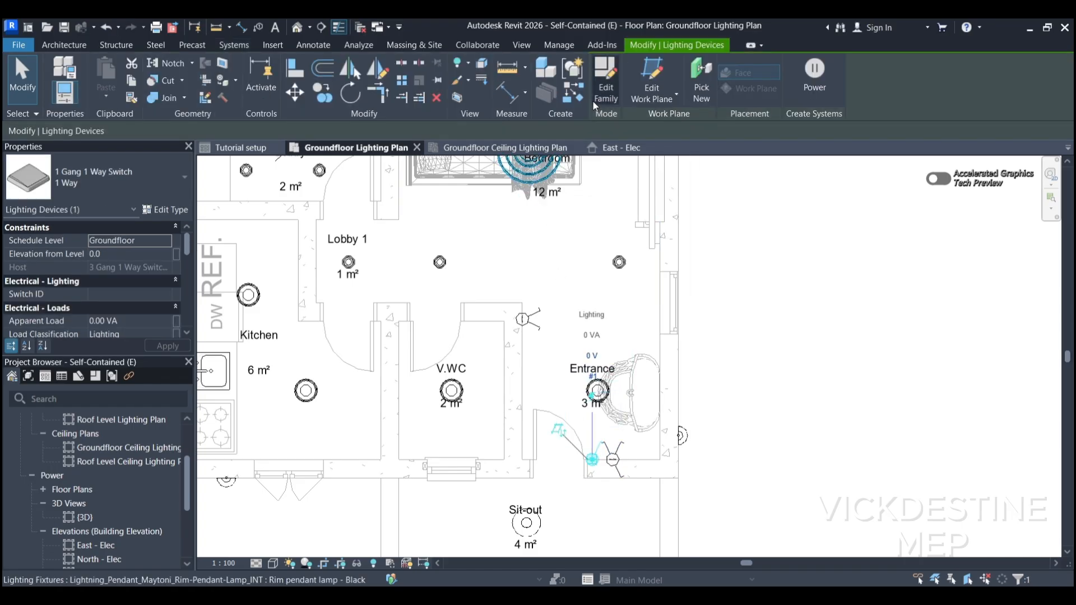
{"action": "left_click", "coordinate": [458, 281]}
{"action": "key", "text": "c"}
{"action": "key", "text": "s"}
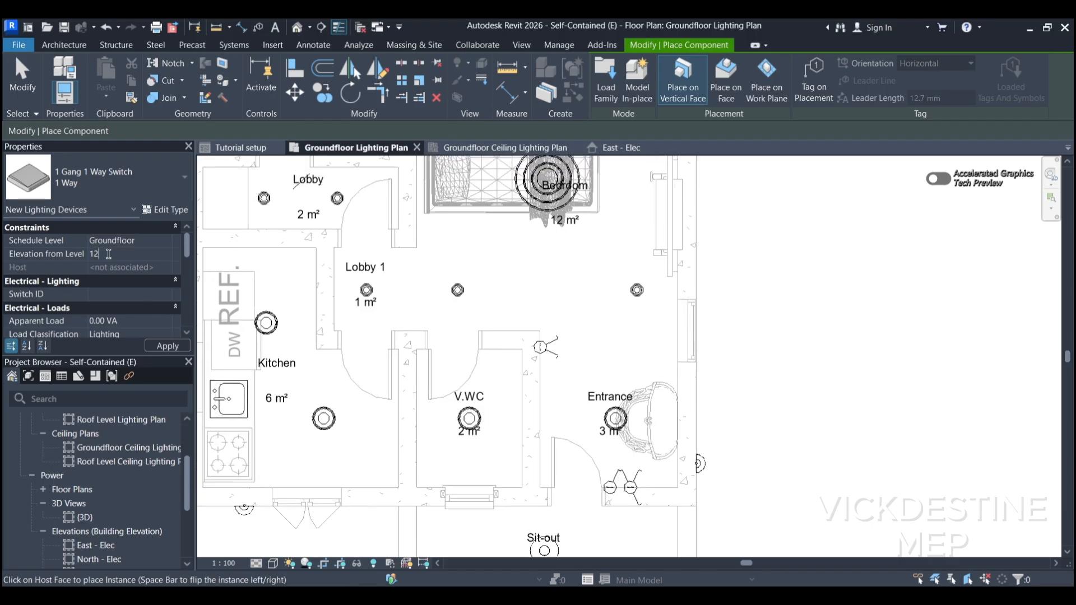
Place 1 gang switches on the bedroom-side wall face near the lobby door and on the outer wall face beside the V.WC door.
{"action": "scroll", "coordinate": [419, 238], "scroll_direction": "up", "scroll_amount": 3}
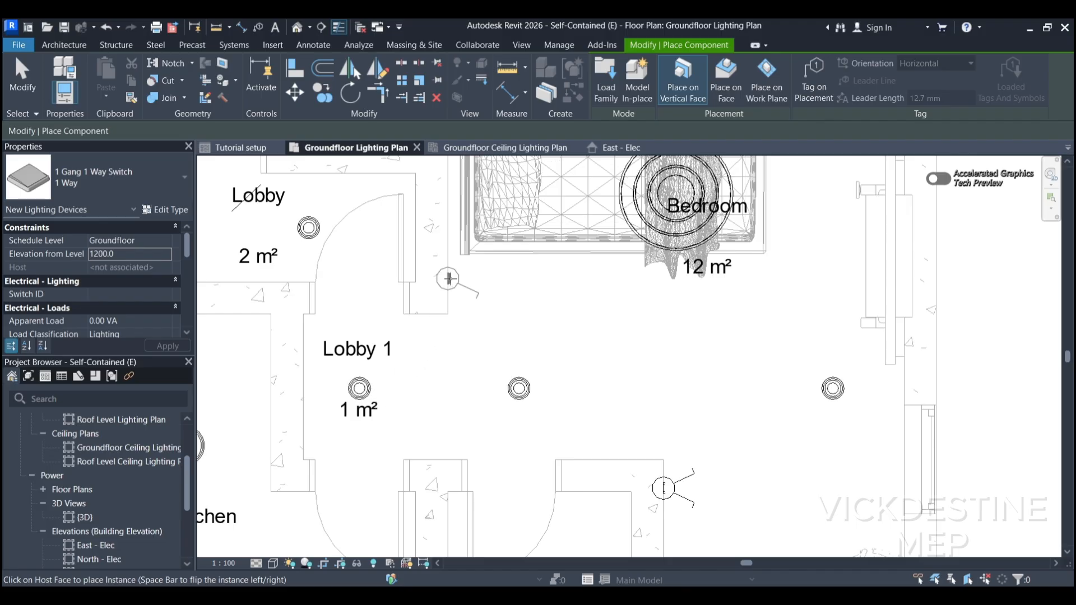
{"action": "left_click", "coordinate": [468, 300]}
{"action": "scroll", "coordinate": [475, 301], "scroll_direction": "down", "scroll_amount": 3}
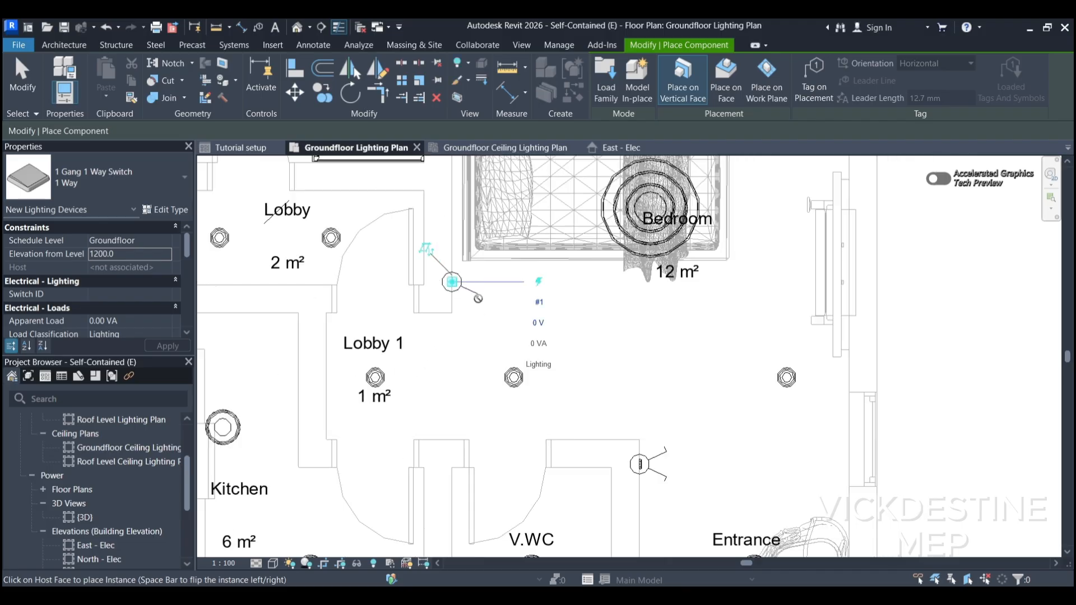
{"action": "middle_click_drag", "start_coordinate": [527, 415], "coordinate": [510, 322]}
{"action": "scroll", "coordinate": [526, 308], "scroll_direction": "up", "scroll_amount": 3}
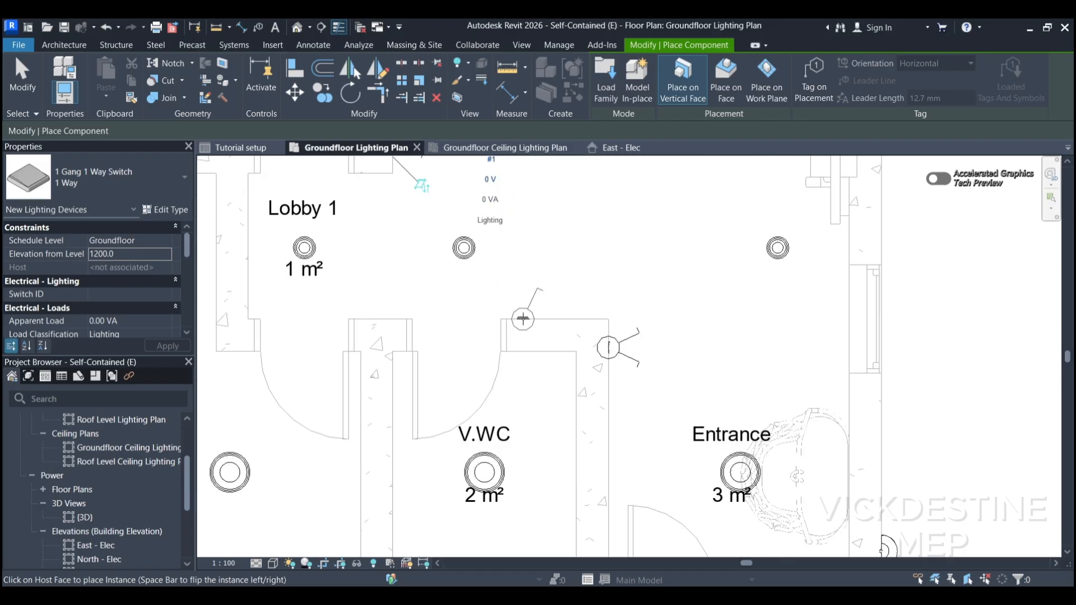
{"action": "scroll", "coordinate": [496, 293], "scroll_direction": "down", "scroll_amount": 3}
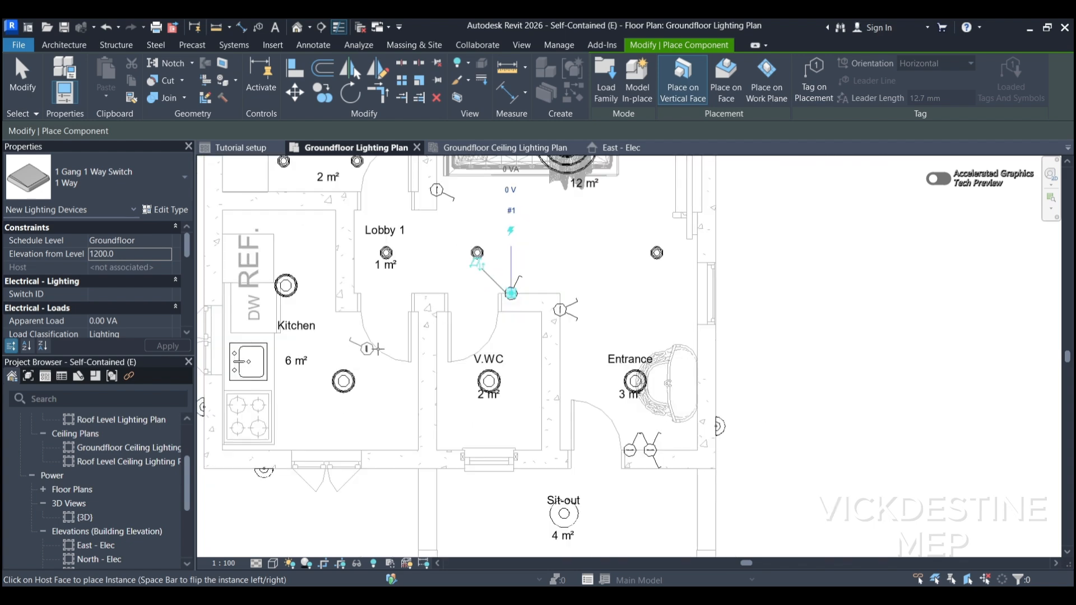
Place 1 gang switches on the kitchen wall beside its door and on the lobby wall beside the opening to Lobby 1.
{"action": "middle_click_drag", "start_coordinate": [386, 358], "coordinate": [398, 372]}
{"action": "scroll", "coordinate": [364, 324], "scroll_direction": "up", "scroll_amount": 3}
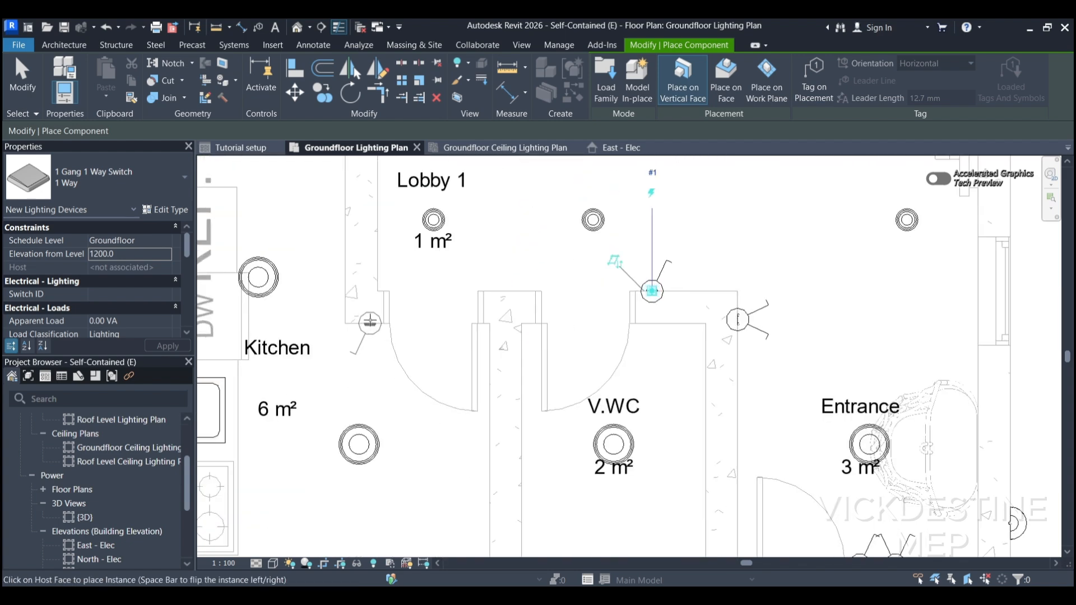
{"action": "scroll", "coordinate": [362, 312], "scroll_direction": "down", "scroll_amount": 3}
{"action": "middle_click_drag", "start_coordinate": [361, 312], "coordinate": [365, 427]}
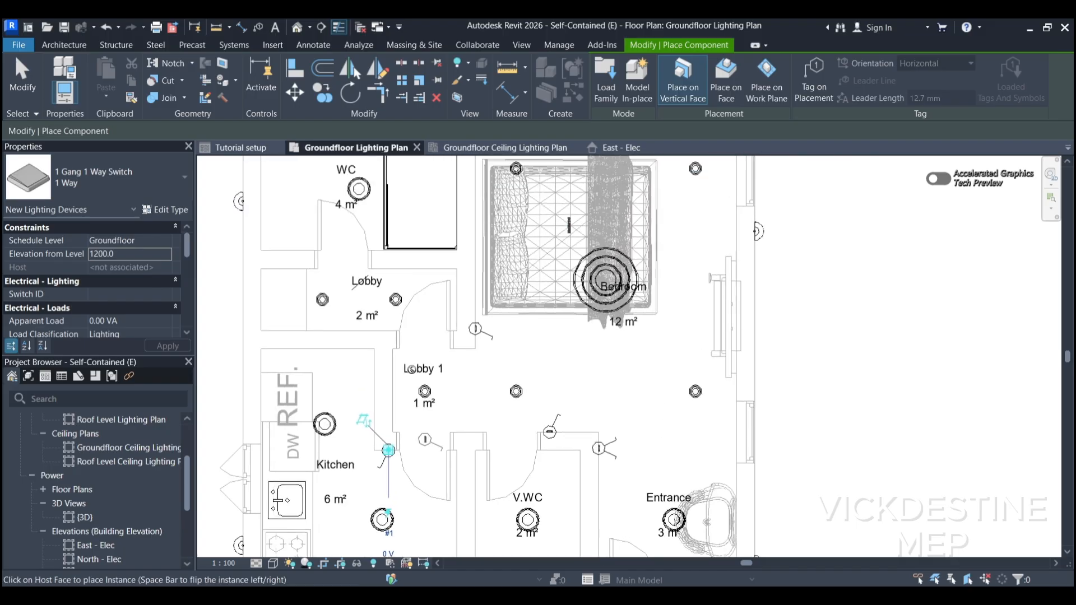
{"action": "scroll", "coordinate": [392, 321], "scroll_direction": "up", "scroll_amount": 4}
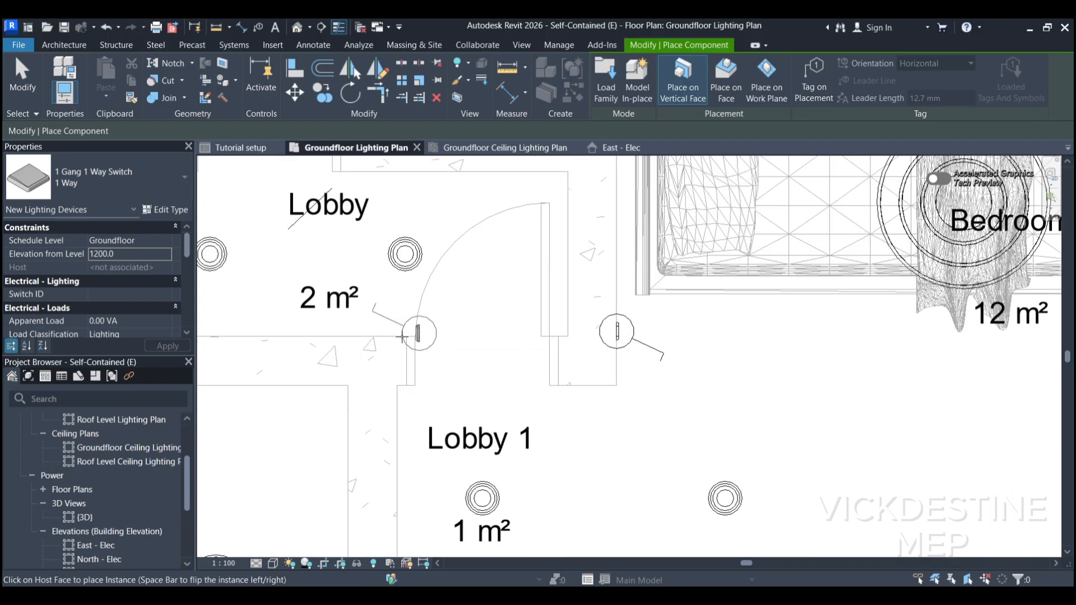
{"action": "left_click", "coordinate": [425, 375]}
{"action": "scroll", "coordinate": [425, 375], "scroll_direction": "down", "scroll_amount": 2}
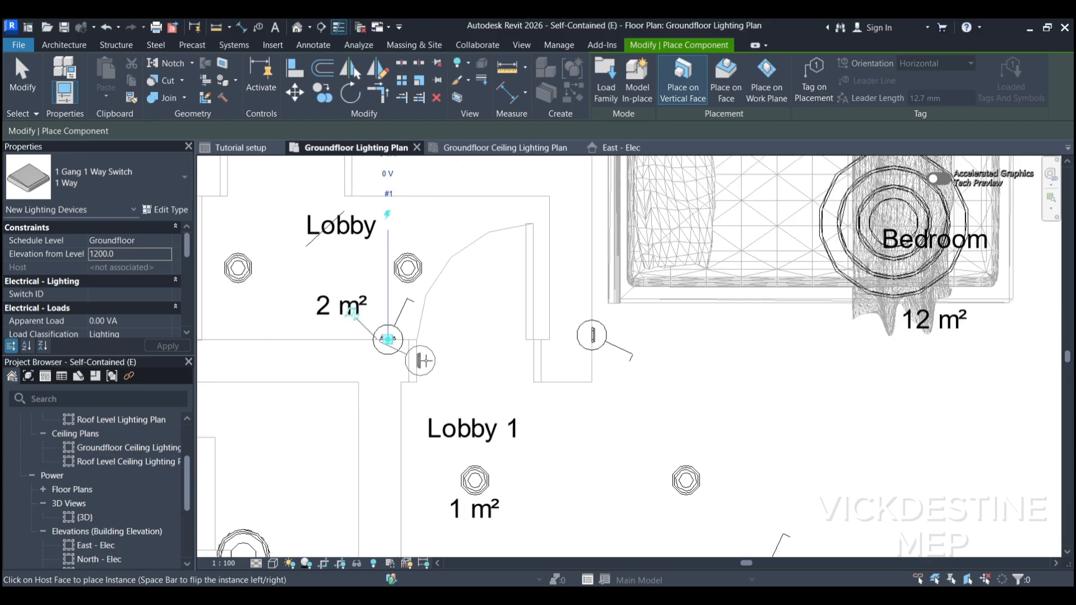
Place a 1 gang switch on the lobby-side wall face beside the WC door and end the placement.
{"action": "middle_click_drag", "start_coordinate": [376, 376], "coordinate": [408, 526]}
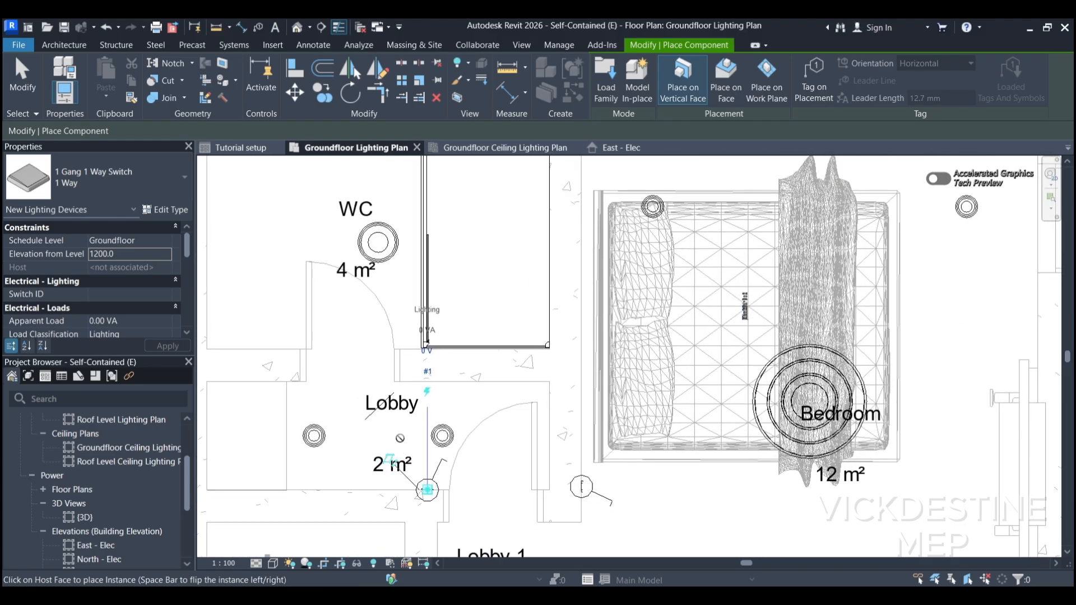
{"action": "scroll", "coordinate": [410, 402], "scroll_direction": "up", "scroll_amount": 2}
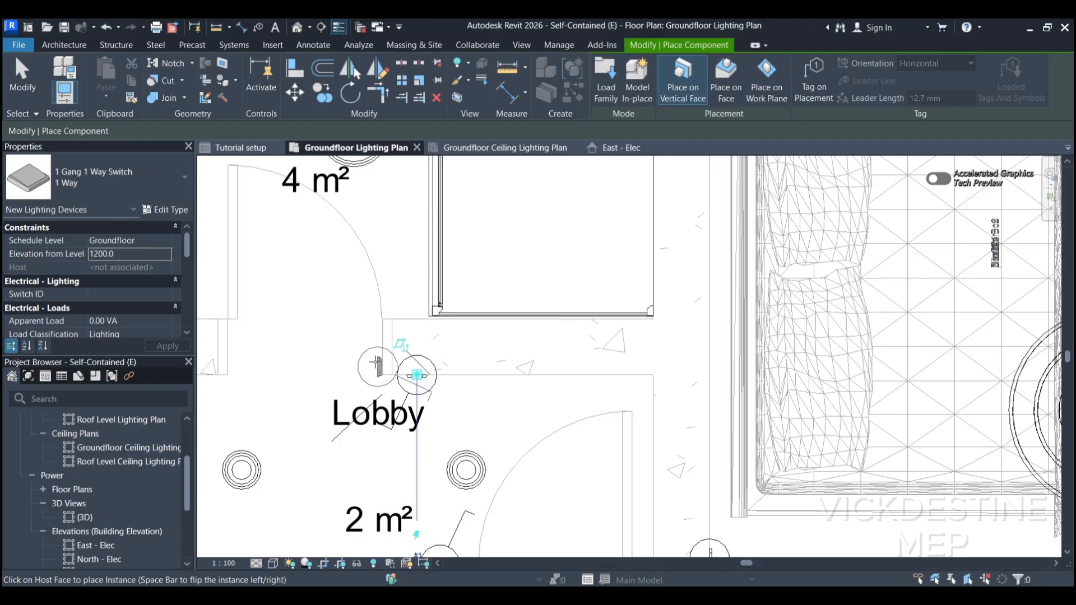
{"action": "scroll", "coordinate": [377, 350], "scroll_direction": "down", "scroll_amount": 3}
{"action": "key", "text": "Escape"}
{"action": "key", "text": "Escape"}
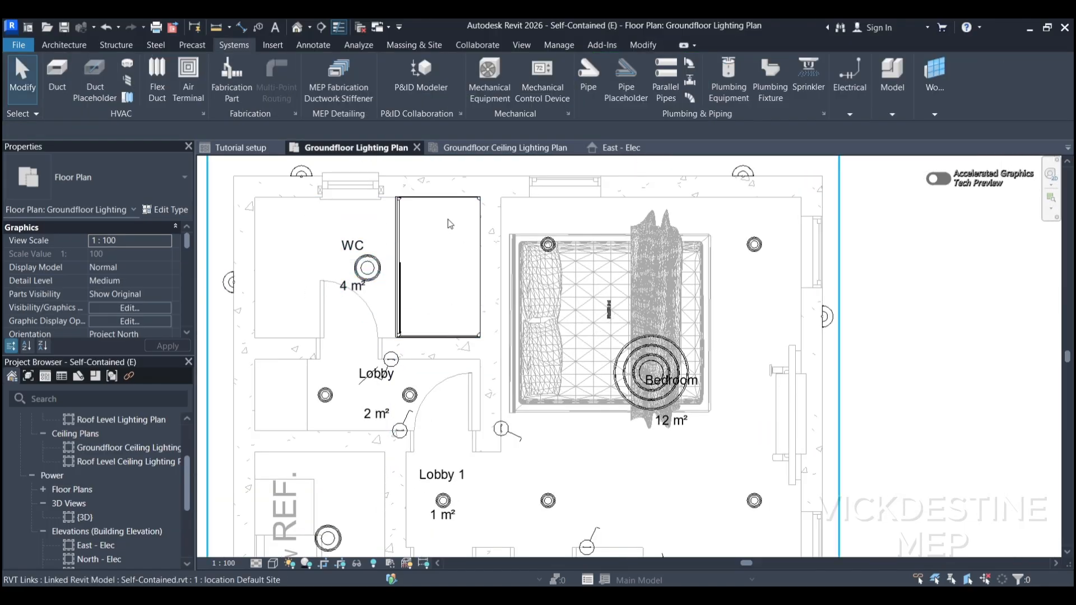
Set the elevation from level of the 1 Gang 1 Way Switch beside the entrance door to 1200 mm.
{"action": "scroll", "coordinate": [449, 220], "scroll_direction": "down", "scroll_amount": 2}
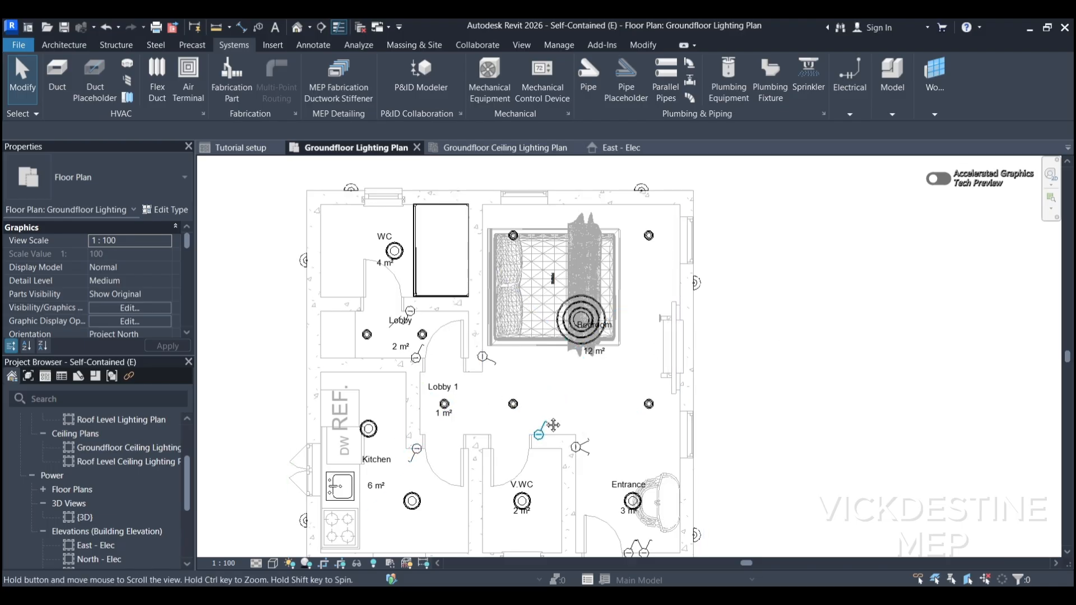
{"action": "middle_click_drag", "start_coordinate": [548, 421], "coordinate": [542, 362]}
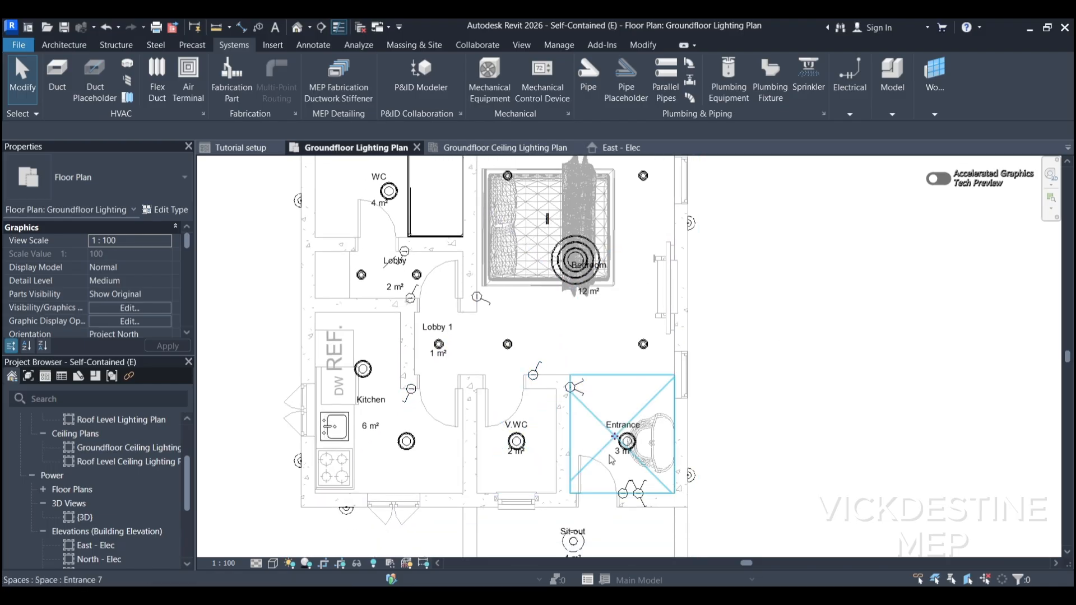
{"action": "scroll", "coordinate": [621, 494], "scroll_direction": "up", "scroll_amount": 2}
{"action": "left_click", "coordinate": [623, 493]}
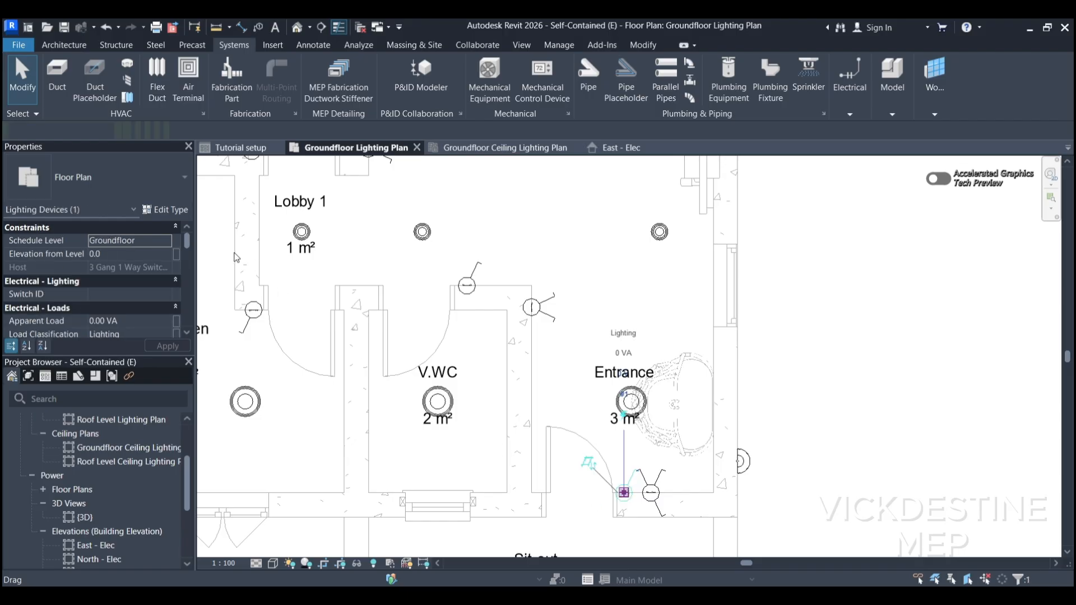
{"action": "left_click", "coordinate": [122, 253]}
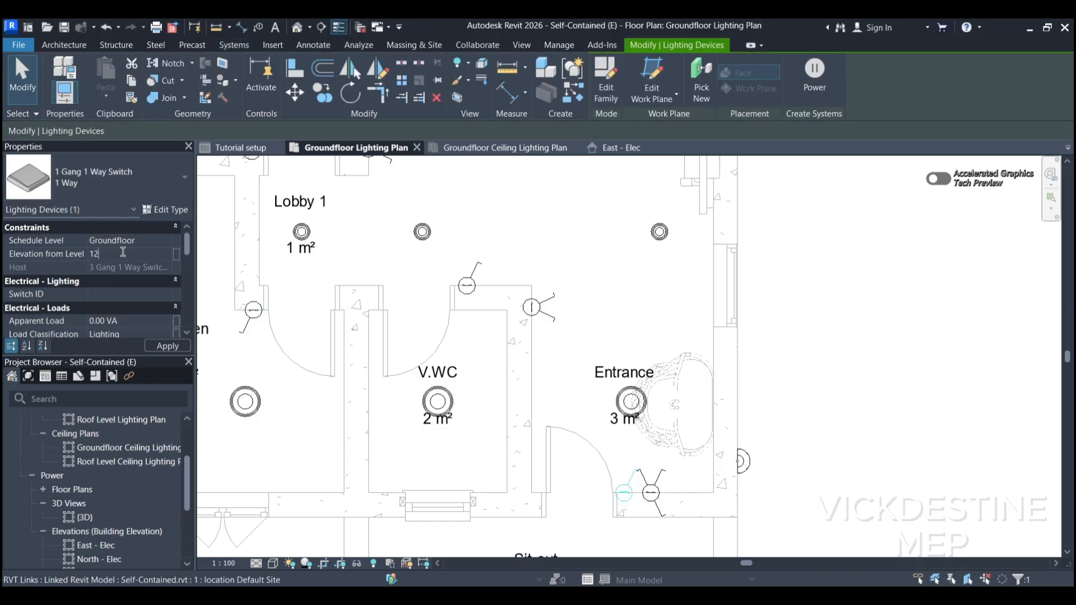
{"action": "key", "text": "Return"}
{"action": "key", "text": "Escape"}
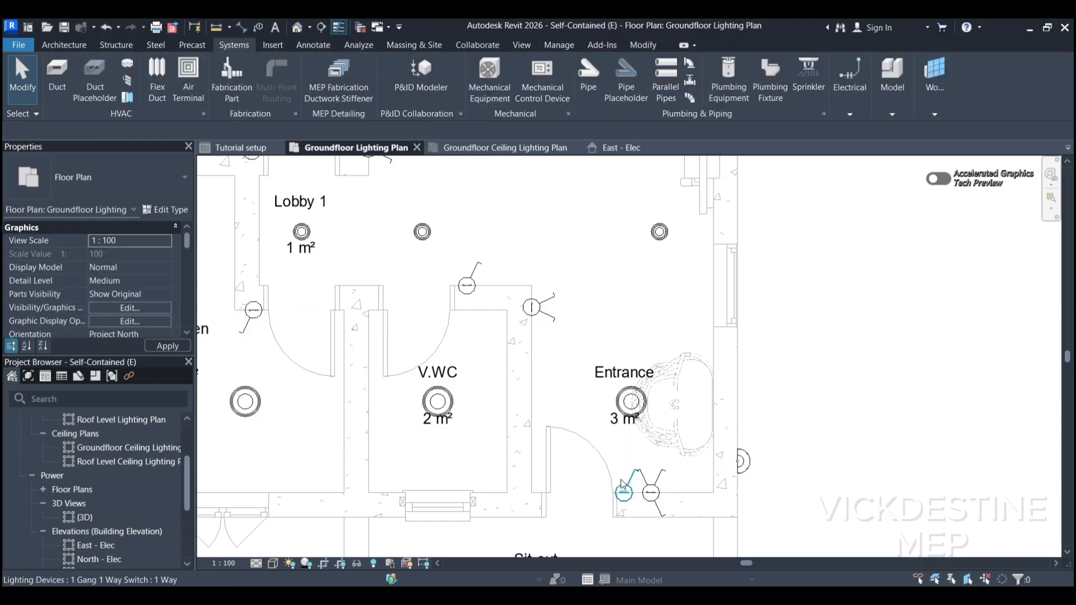
Check the elevation of the 3 Gang 1 Way Switch beside the entrance door and review the switch layout across the ground floor.
{"action": "left_click", "coordinate": [661, 491]}
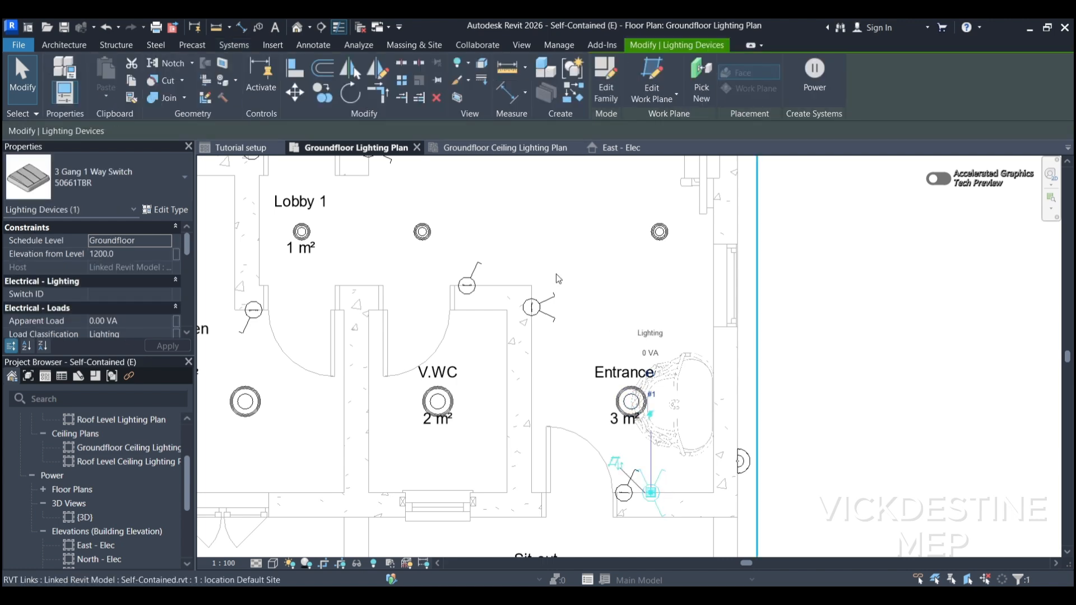
{"action": "scroll", "coordinate": [814, 314], "scroll_direction": "down", "scroll_amount": 2}
{"action": "key", "text": "Escape"}
{"action": "scroll", "coordinate": [803, 326], "scroll_direction": "down", "scroll_amount": 3}
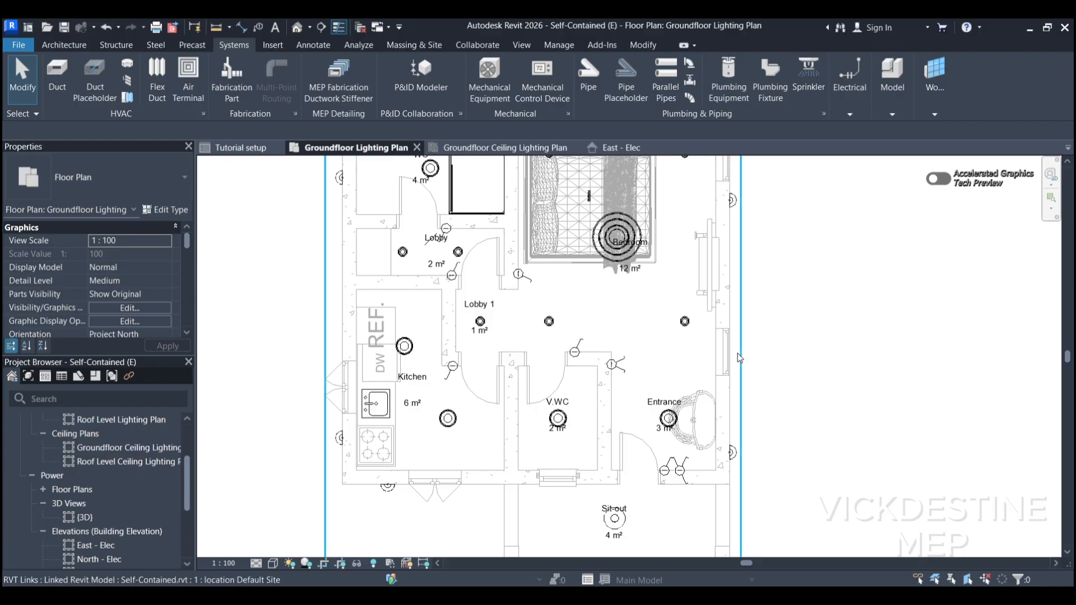
{"action": "scroll", "coordinate": [302, 366], "scroll_direction": "down", "scroll_amount": 3}
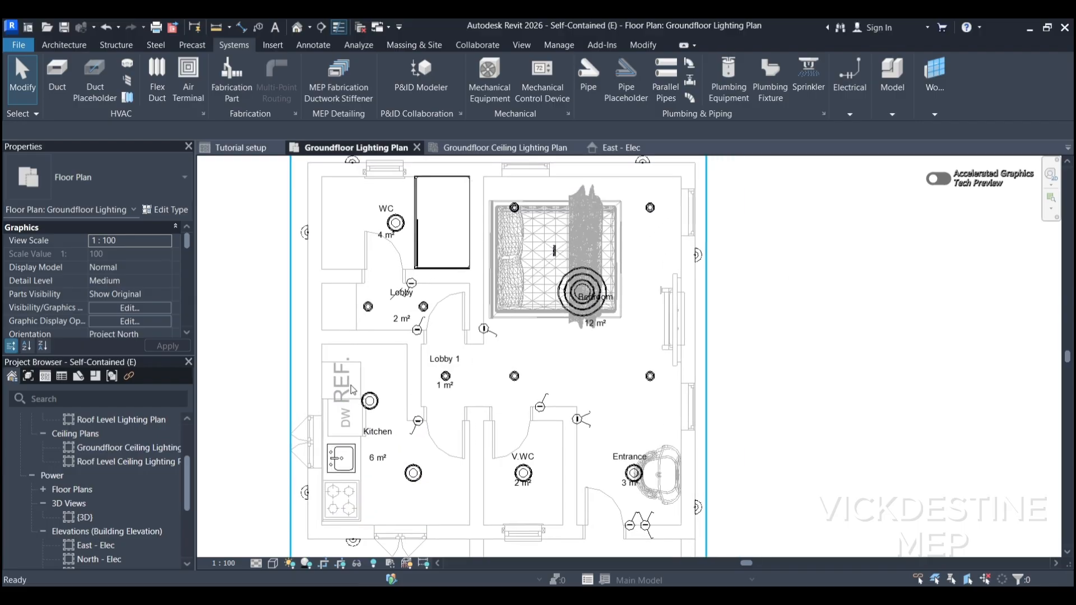
{"action": "middle_click_drag", "start_coordinate": [669, 392], "coordinate": [674, 379]}
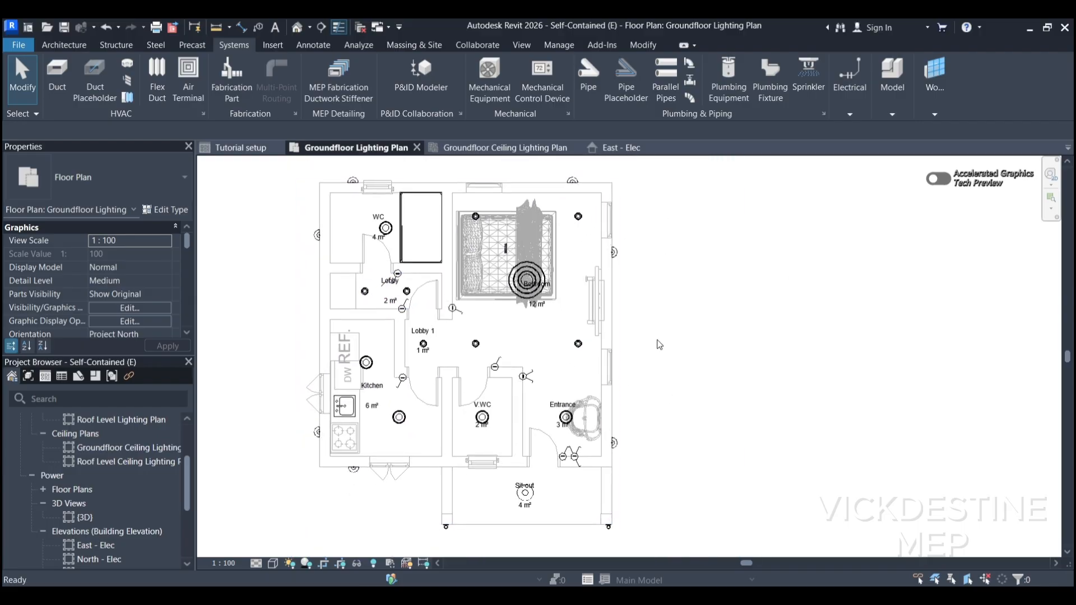
Inspect the fixtures in the East - Elec elevation and review the Groundfloor Ceiling Lighting Plan.
{"action": "left_click", "coordinate": [616, 149]}
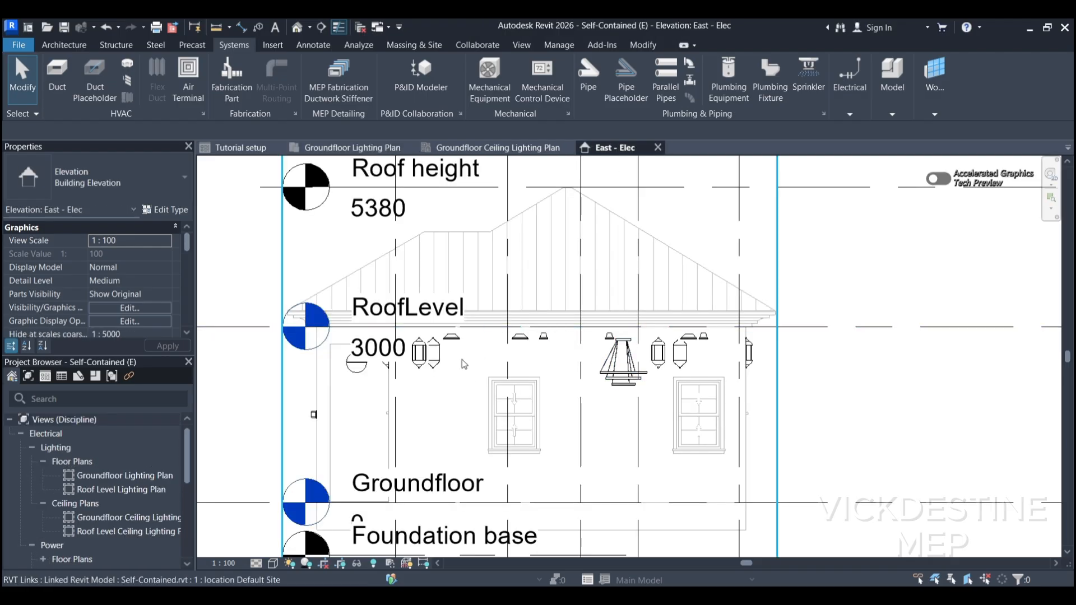
{"action": "left_click", "coordinate": [499, 146]}
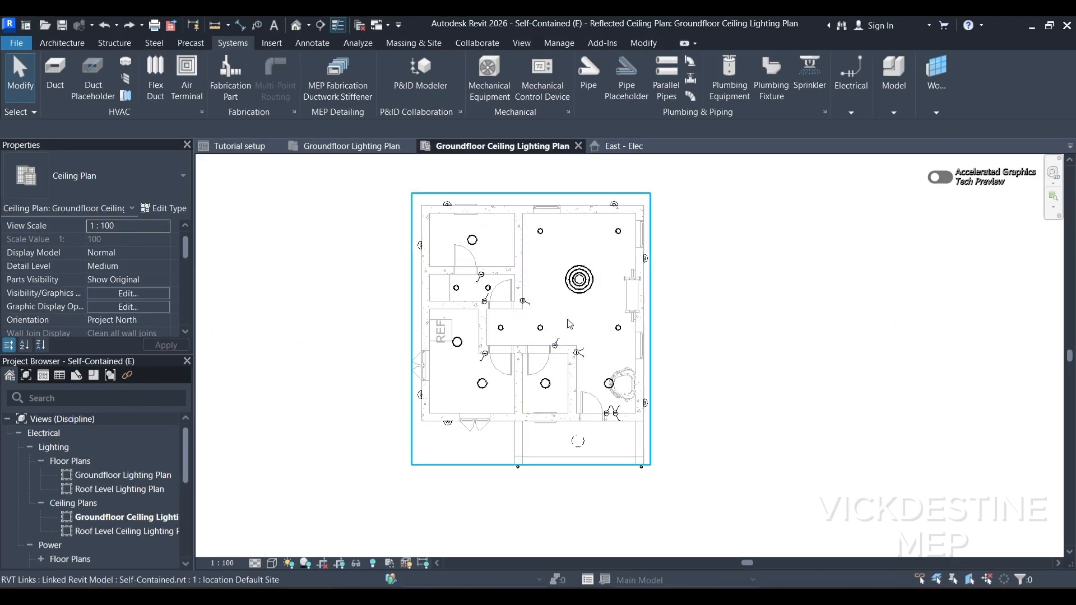
{"action": "scroll", "coordinate": [607, 286], "scroll_direction": "up", "scroll_amount": 3}
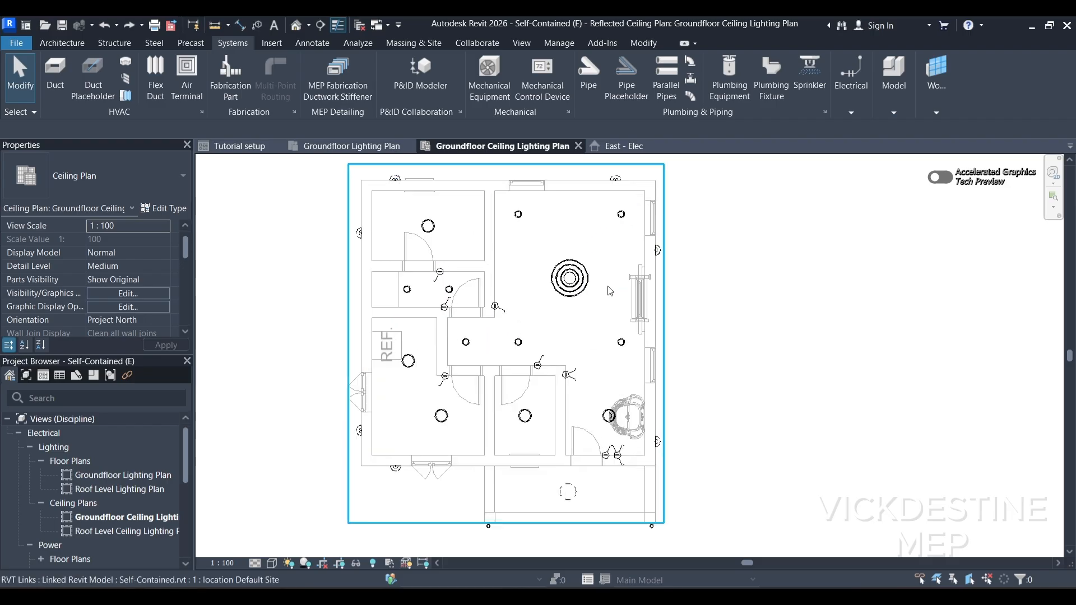
{"action": "scroll", "coordinate": [564, 236], "scroll_direction": "down", "scroll_amount": 2}
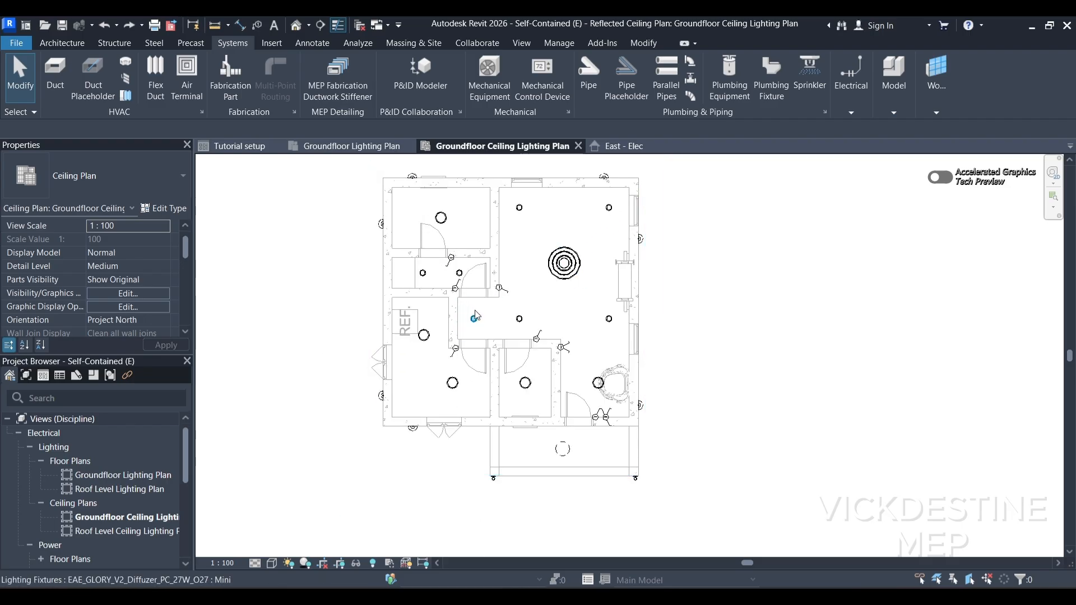
Set the cut plane offset in the ceiling plan's view range to 2000 mm and apply it.
{"action": "key", "text": "v"}
{"action": "key", "text": "v"}
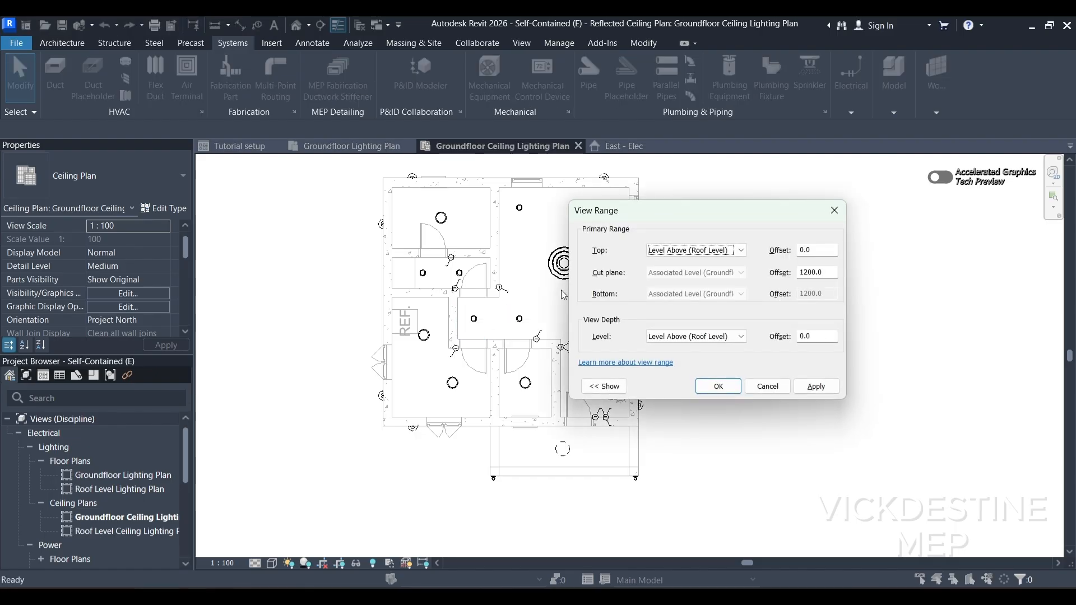
{"action": "left_click_drag", "start_coordinate": [651, 217], "coordinate": [725, 224]}
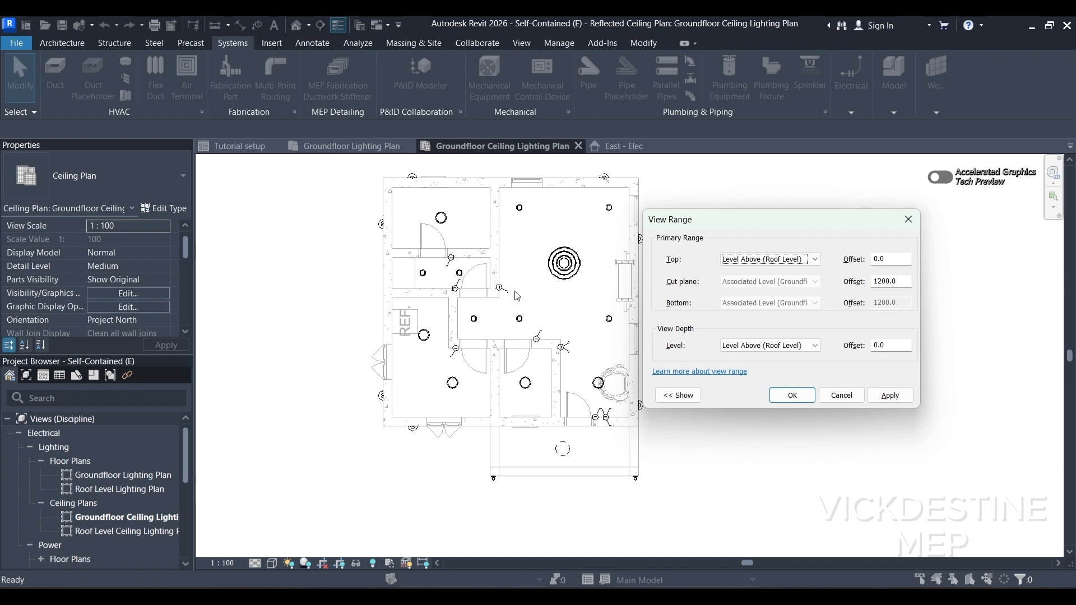
{"action": "left_click", "coordinate": [885, 283]}
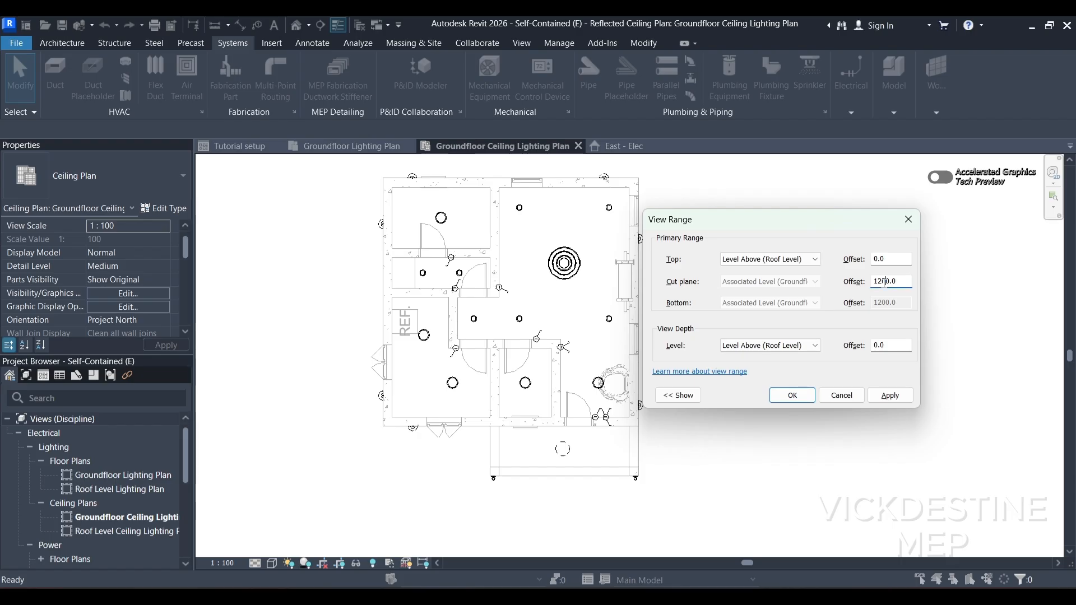
{"action": "double_click", "coordinate": [872, 283]}
{"action": "type", "text": "2"}
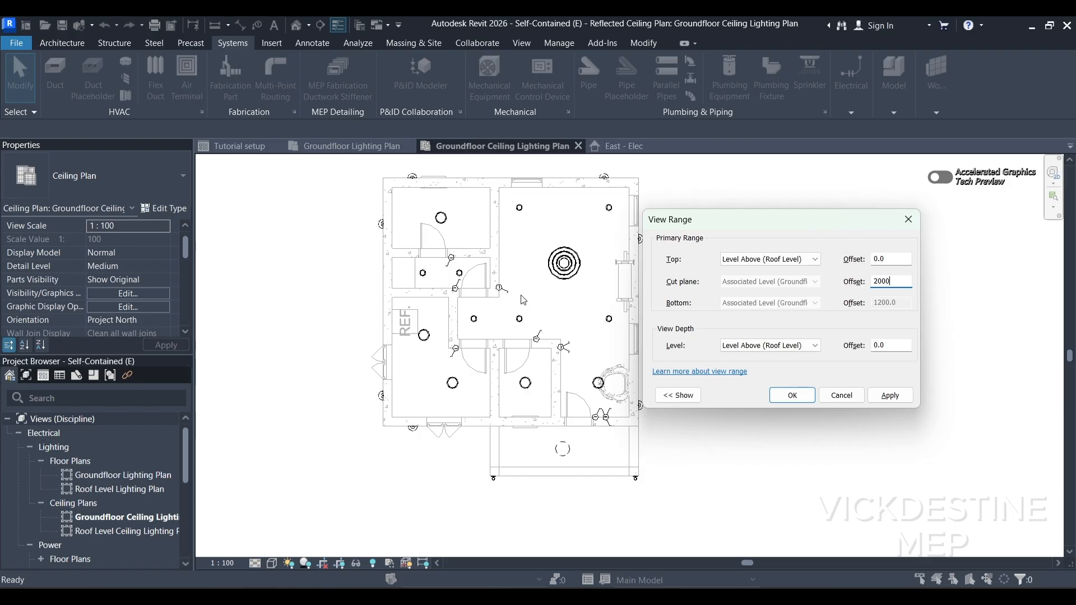
{"action": "left_click", "coordinate": [893, 397]}
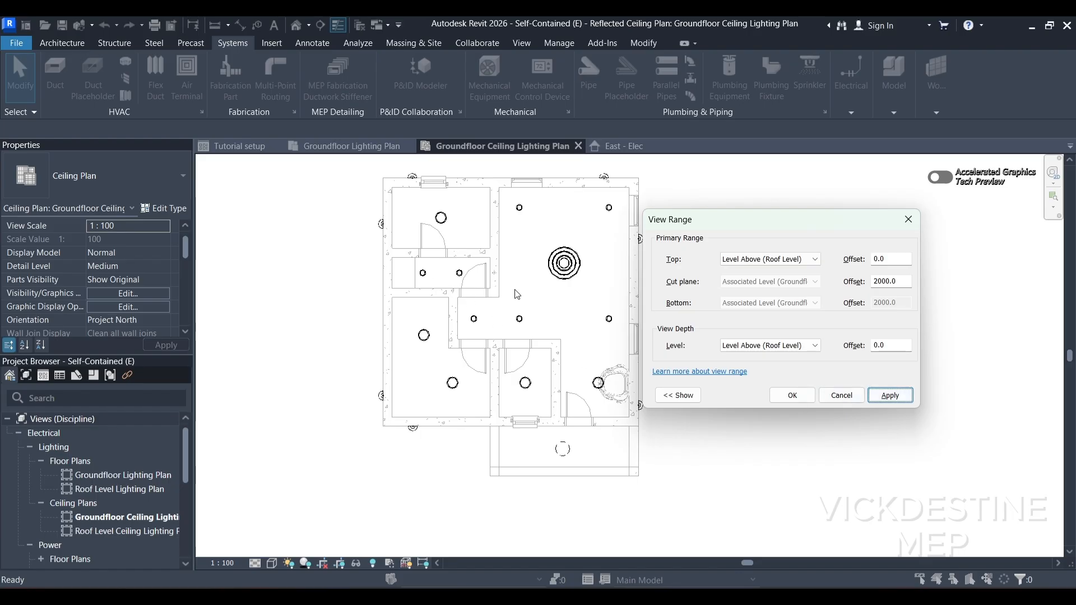
Restore the ceiling plan's cut plane offset to 1200 mm and accept the view range.
{"action": "double_click", "coordinate": [872, 281]}
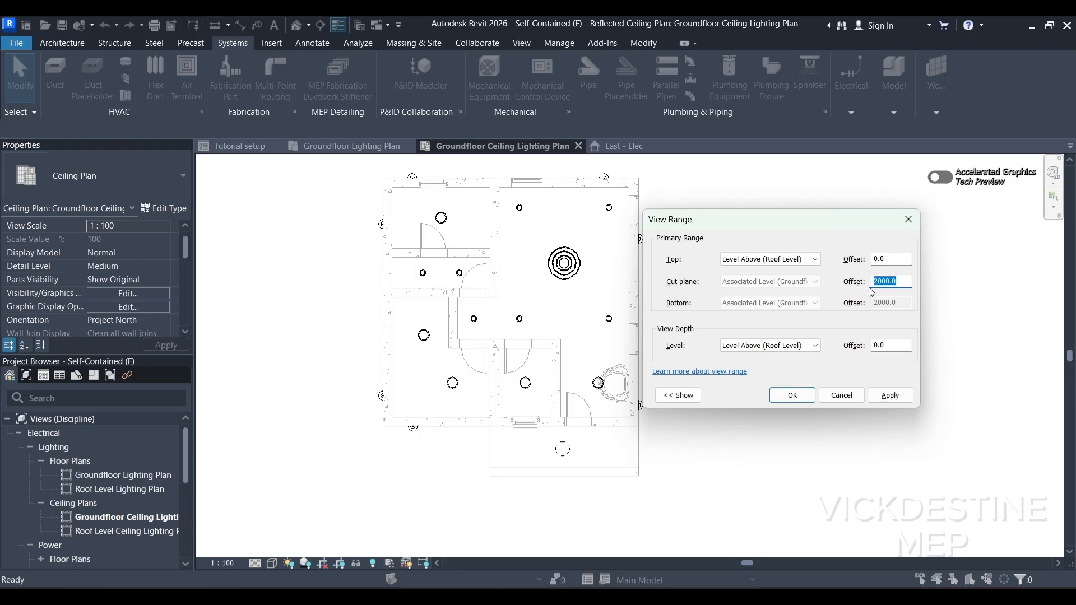
{"action": "type", "text": "12"}
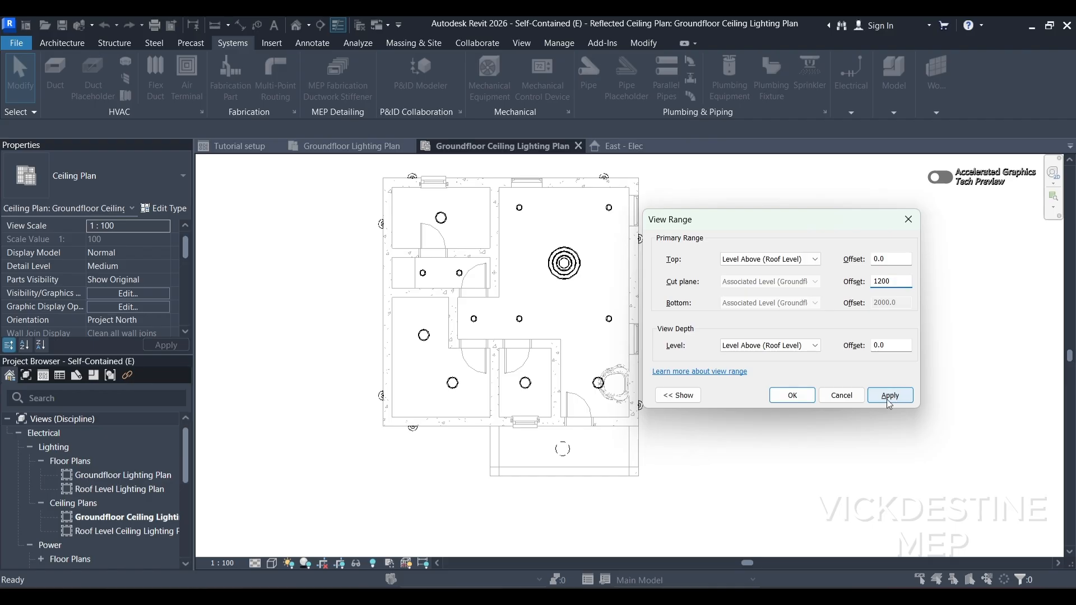
{"action": "left_click", "coordinate": [891, 397]}
{"action": "left_click", "coordinate": [802, 398]}
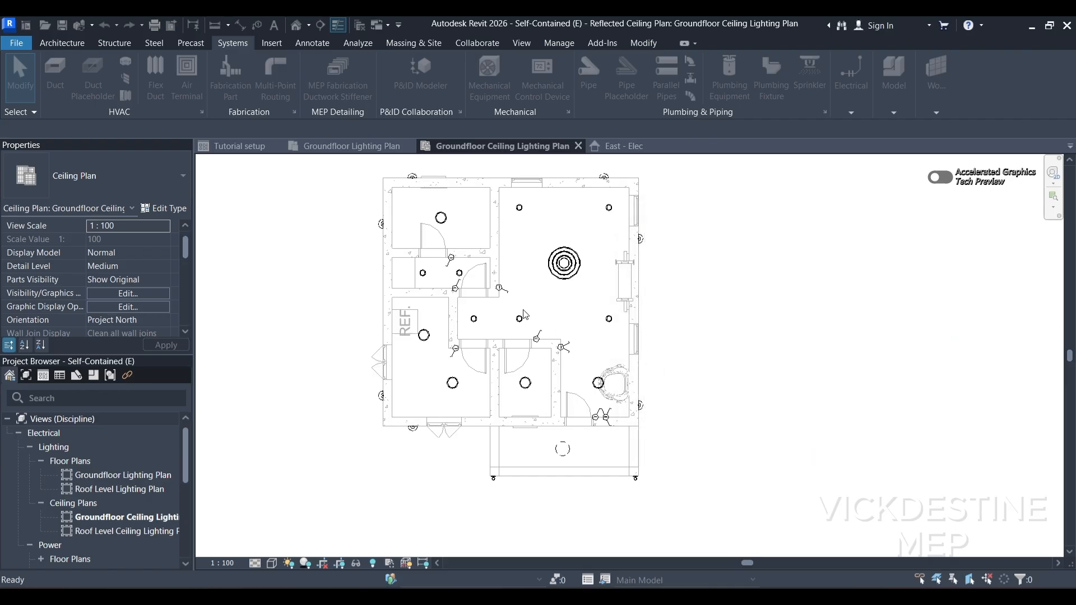
Compare the fixture heights in the East - Elec elevation with the Groundfloor Ceiling Lighting Plan.
{"action": "left_click", "coordinate": [623, 147]}
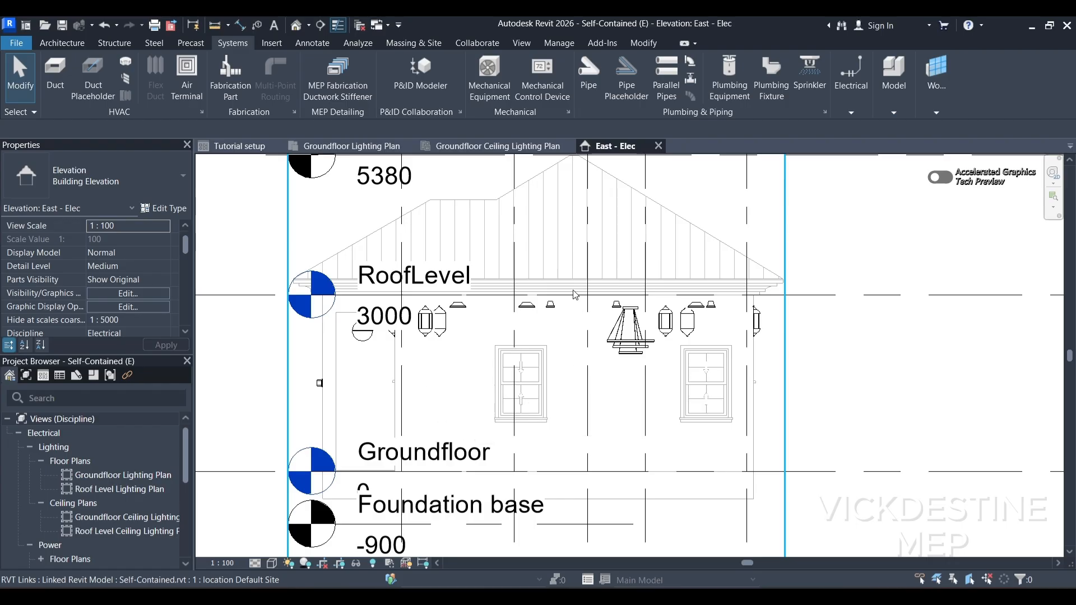
{"action": "left_click", "coordinate": [508, 147]}
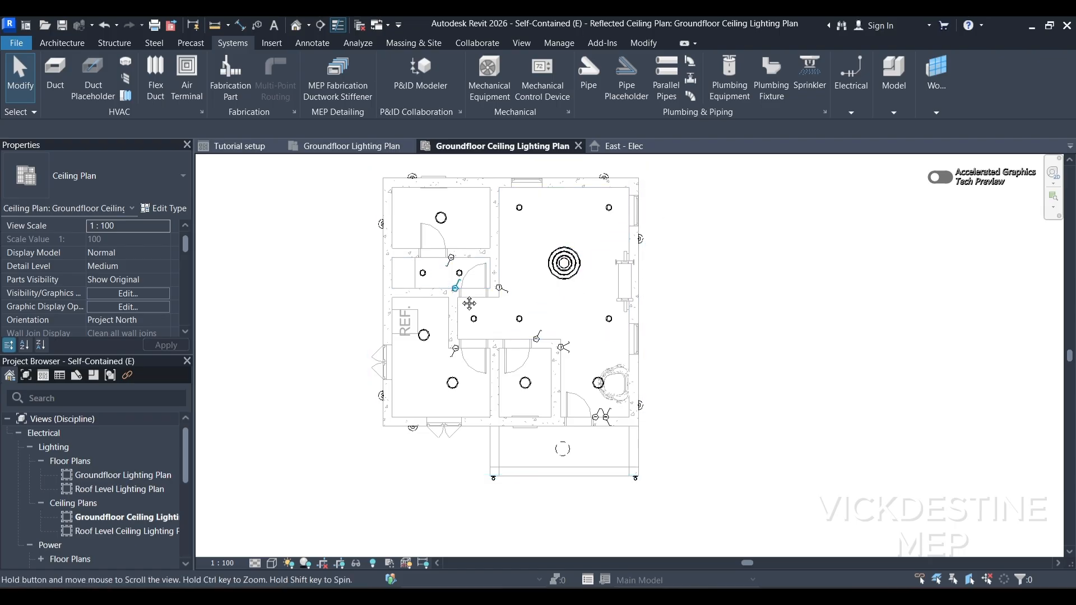
{"action": "middle_click_drag", "start_coordinate": [469, 303], "coordinate": [454, 335]}
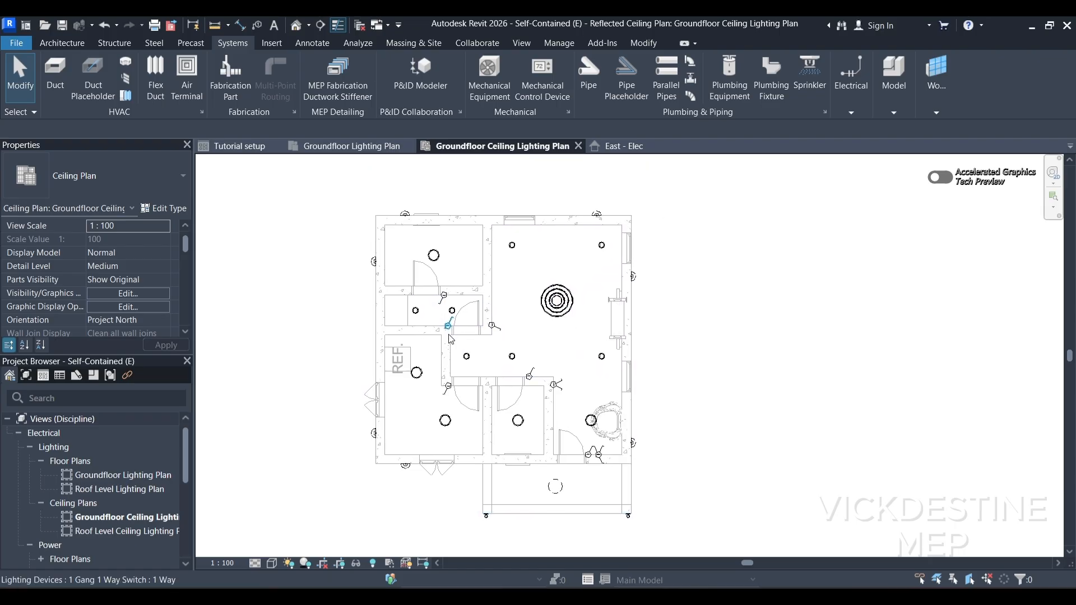